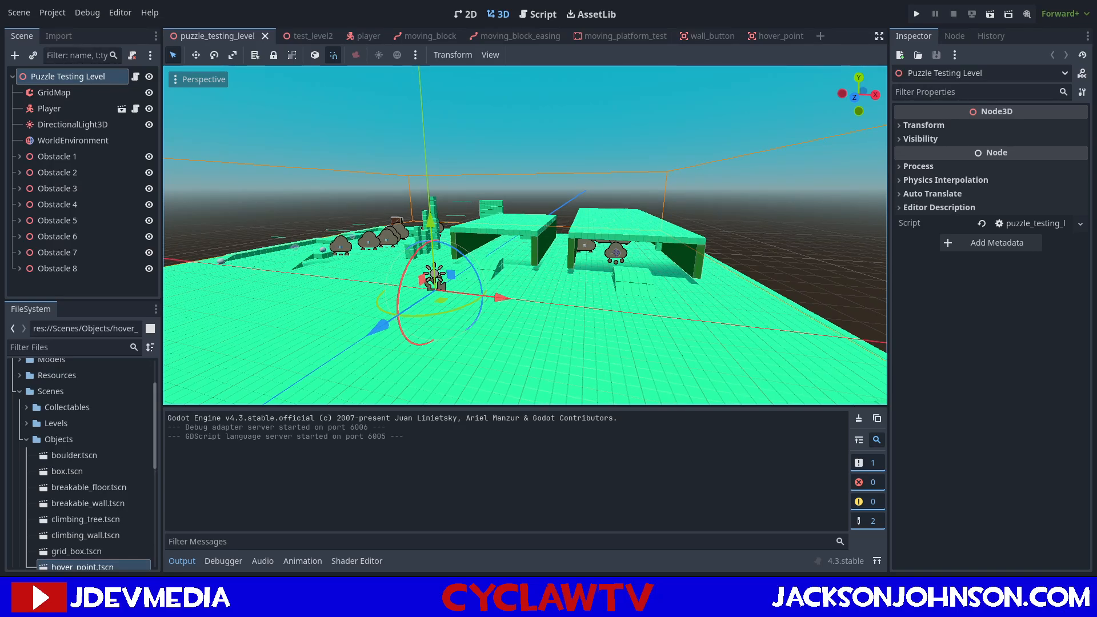
Examine the obstacles around the puzzle testing level in the 3D view.
{"action": "right_click_drag", "start_coordinate": [526, 236], "coordinate": [771, 246]}
{"action": "key", "text": "d"}
{"action": "key", "text": "w"}
{"action": "key", "text": "d"}
{"action": "key", "text": "s"}
{"action": "key", "text": "d"}
{"action": "key", "text": "w"}
{"action": "key", "text": "s"}
{"action": "scroll", "coordinate": [489, 250], "scroll_direction": "up", "scroll_amount": 2}
{"action": "key", "text": "a"}
{"action": "key", "text": "w"}
{"action": "scroll", "coordinate": [488, 251], "scroll_direction": "up", "scroll_amount": 10}
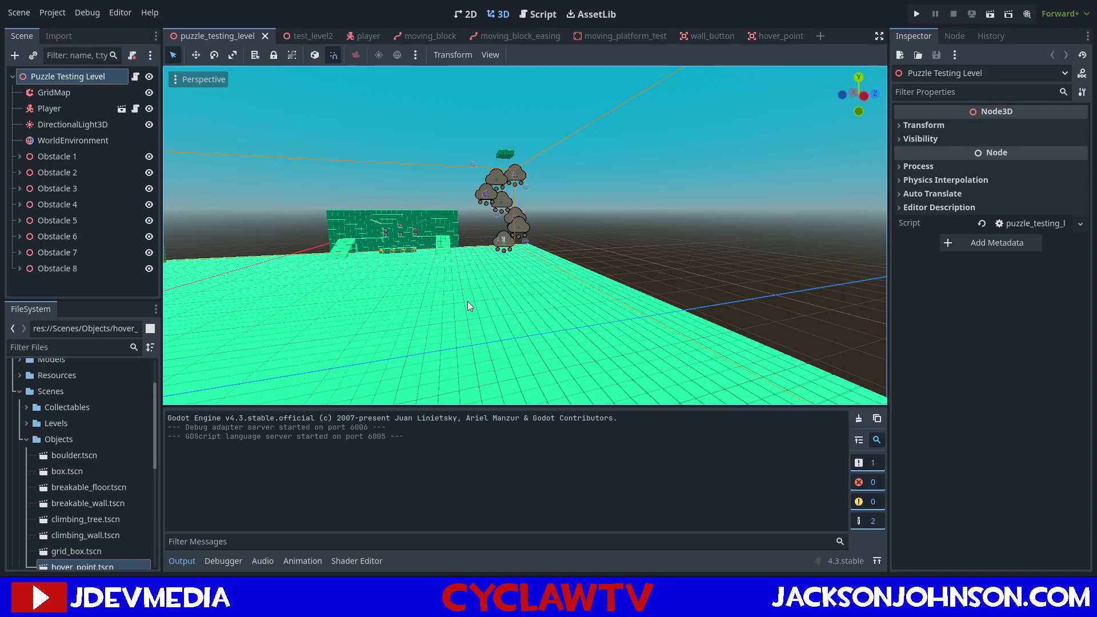
Switch to the moving_block scene and inspect it from several angles in the 3D view.
{"action": "left_click", "coordinate": [428, 35]}
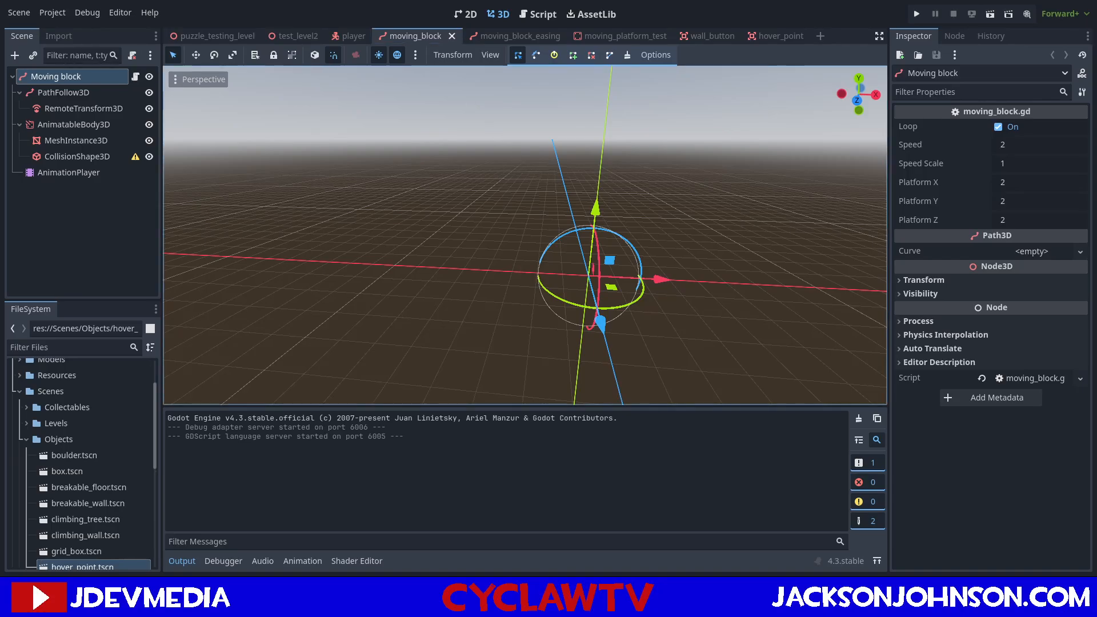
{"action": "key", "text": "w"}
{"action": "right_click_drag", "start_coordinate": [526, 235], "coordinate": [486, 236]}
{"action": "key", "text": "s"}
{"action": "scroll", "coordinate": [543, 269], "scroll_direction": "up", "scroll_amount": 4}
{"action": "key", "text": "a"}
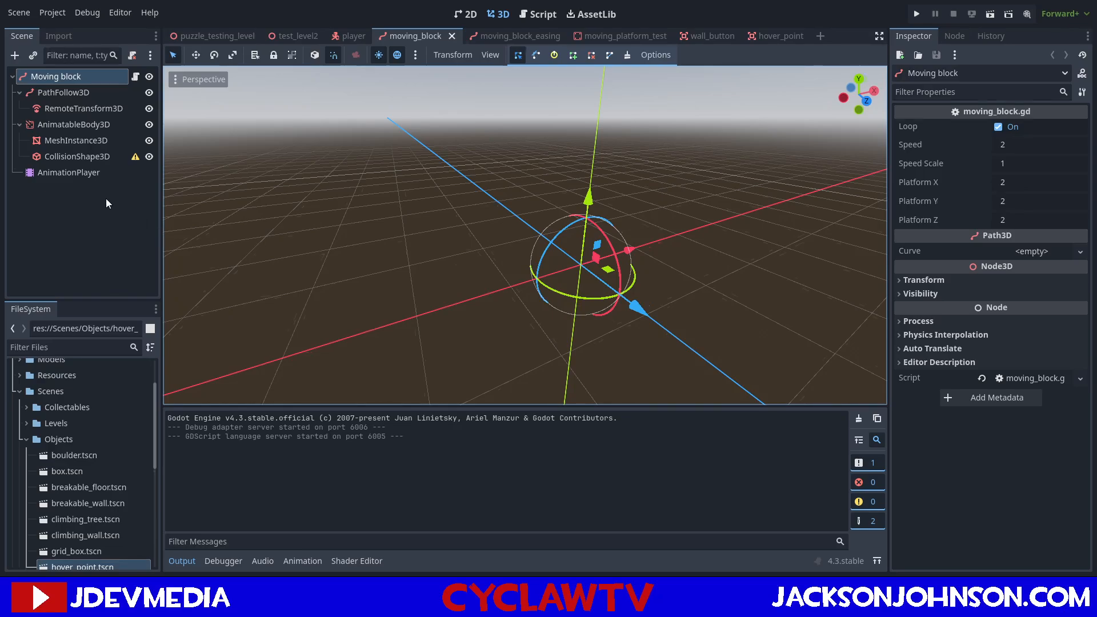
Look over the player and test_level2 scenes in the 3D view.
{"action": "left_click", "coordinate": [345, 36]}
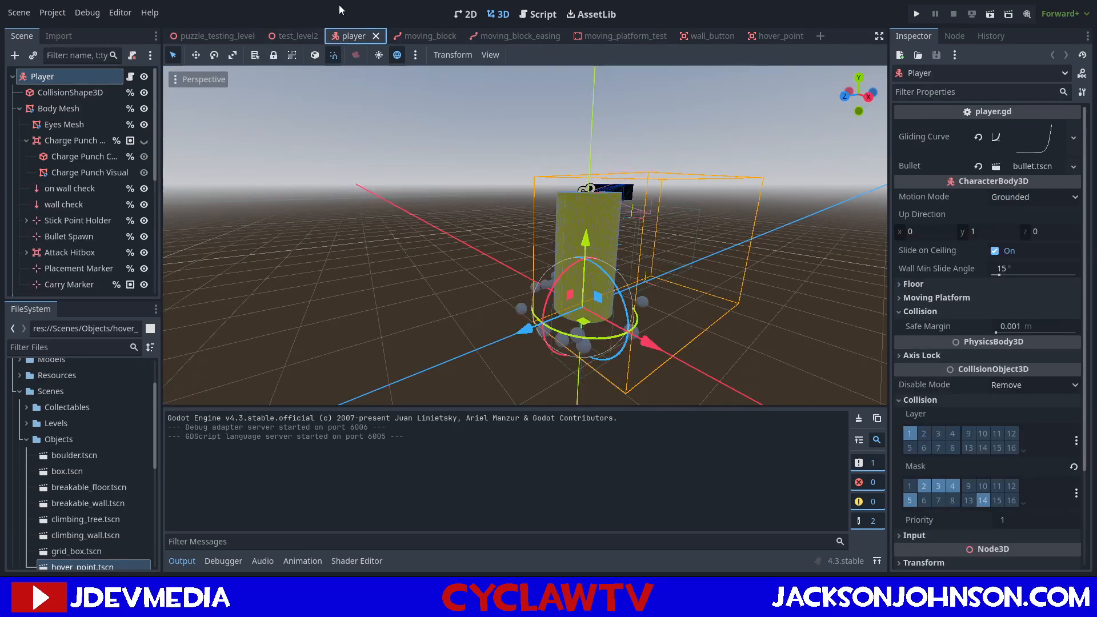
{"action": "left_click", "coordinate": [300, 34]}
{"action": "mouse_move", "coordinate": [193, 36]}
{"action": "right_click_drag", "start_coordinate": [567, 205], "coordinate": [467, 211]}
{"action": "key", "text": "w"}
View the player scene's script and look through the scene's node tree down to the timers.
{"action": "left_click", "coordinate": [352, 34]}
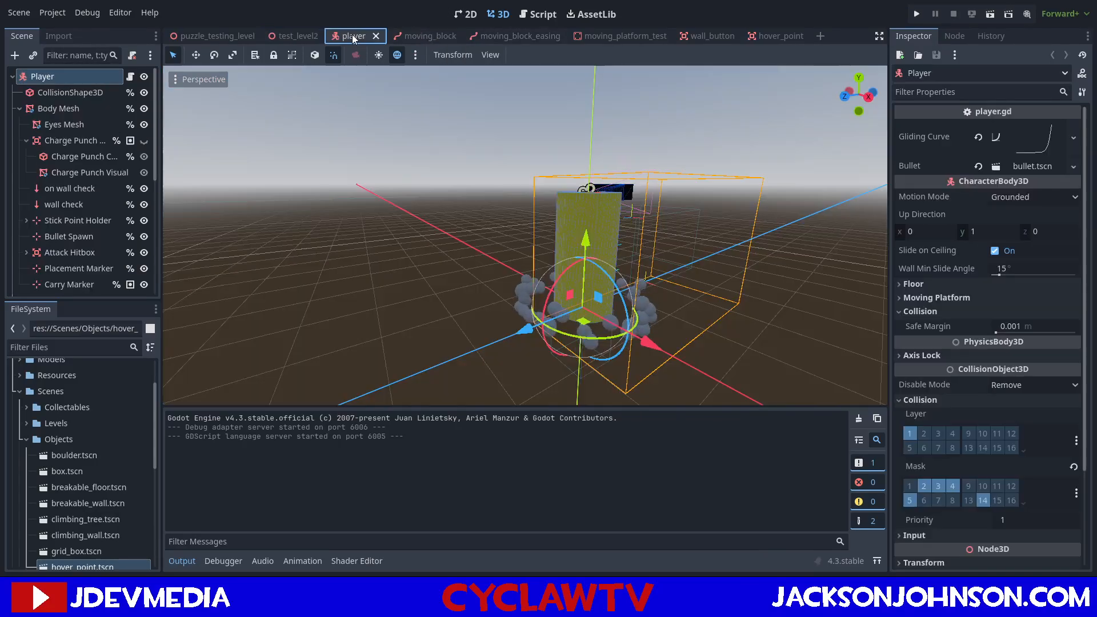
{"action": "left_click", "coordinate": [536, 15]}
{"action": "scroll", "coordinate": [427, 212], "scroll_direction": "up", "scroll_amount": 12}
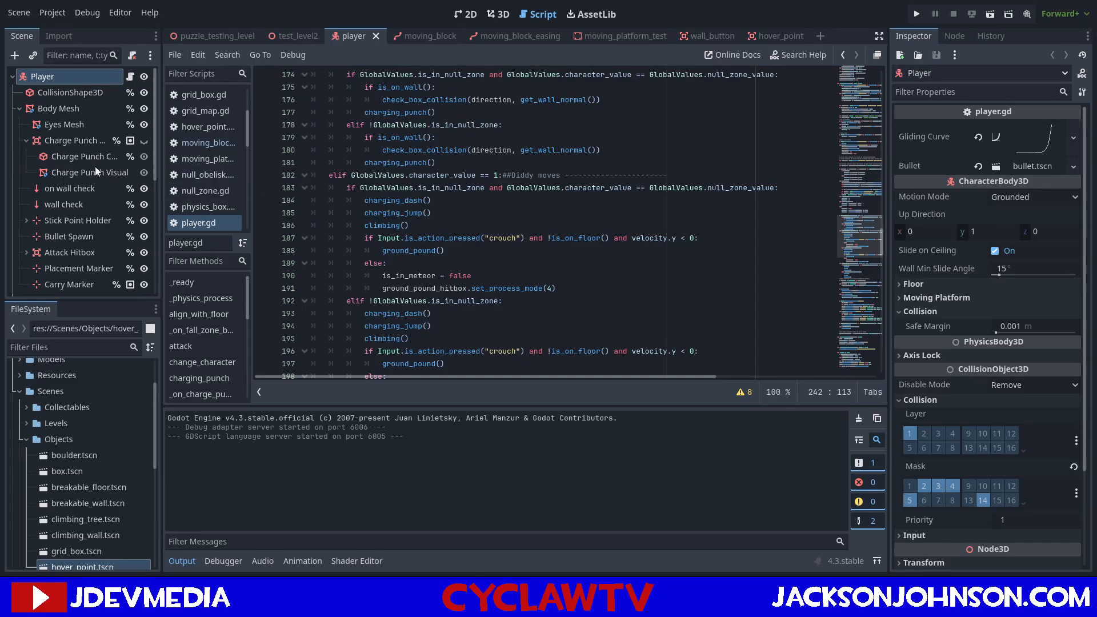
{"action": "scroll", "coordinate": [46, 269], "scroll_direction": "down", "scroll_amount": 3}
{"action": "scroll", "coordinate": [45, 269], "scroll_direction": "down", "scroll_amount": 5}
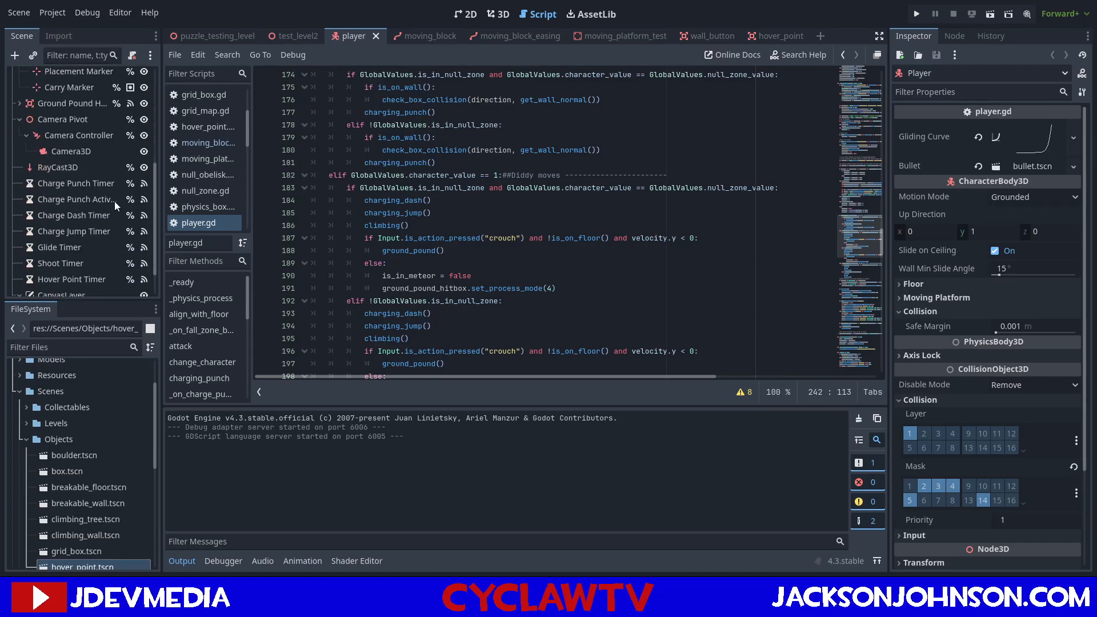
Open bullet.tscn from the Scenes/Player folder and review the functions in its script.
{"action": "left_click", "coordinate": [27, 439]}
{"action": "left_click", "coordinate": [30, 487]}
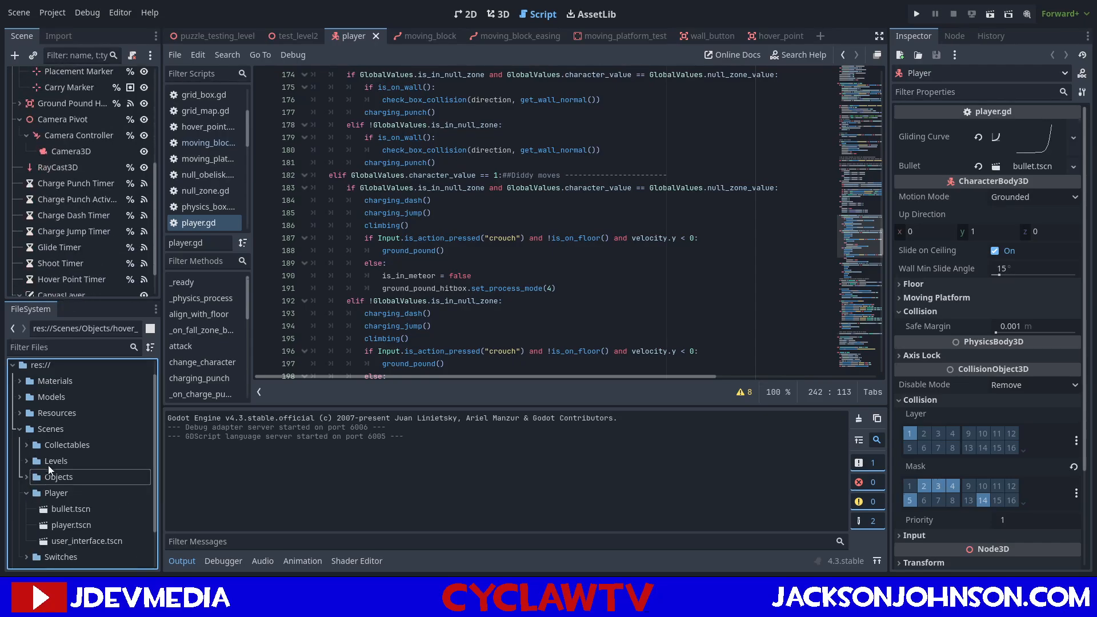
{"action": "scroll", "coordinate": [45, 471], "scroll_direction": "down", "scroll_amount": 3}
{"action": "double_click", "coordinate": [67, 462]}
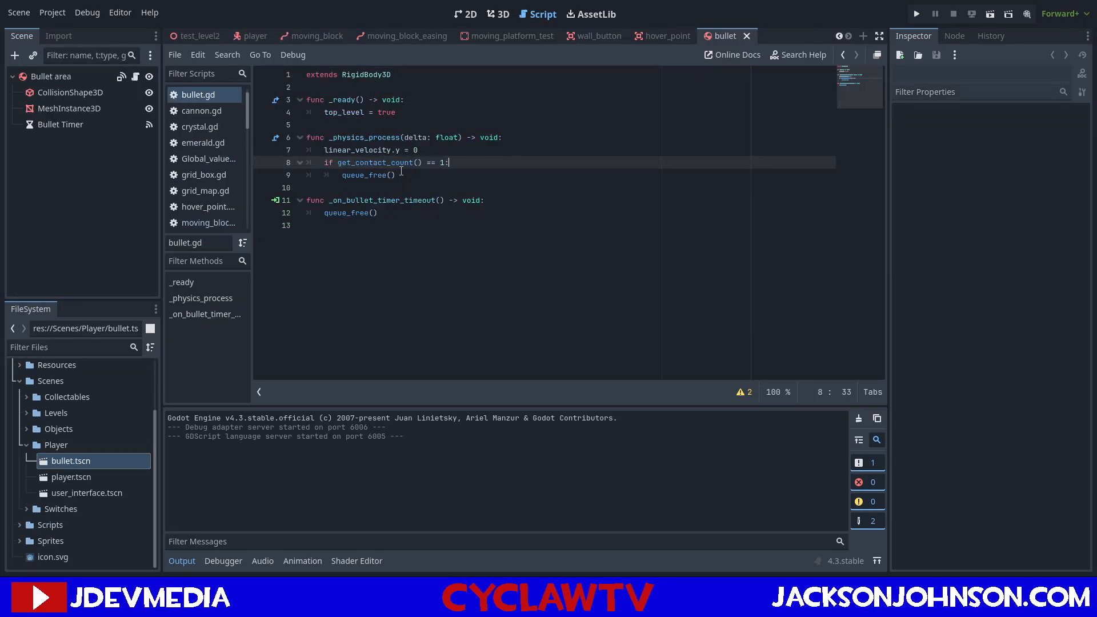
{"action": "left_click_drag", "start_coordinate": [431, 224], "coordinate": [299, 104]}
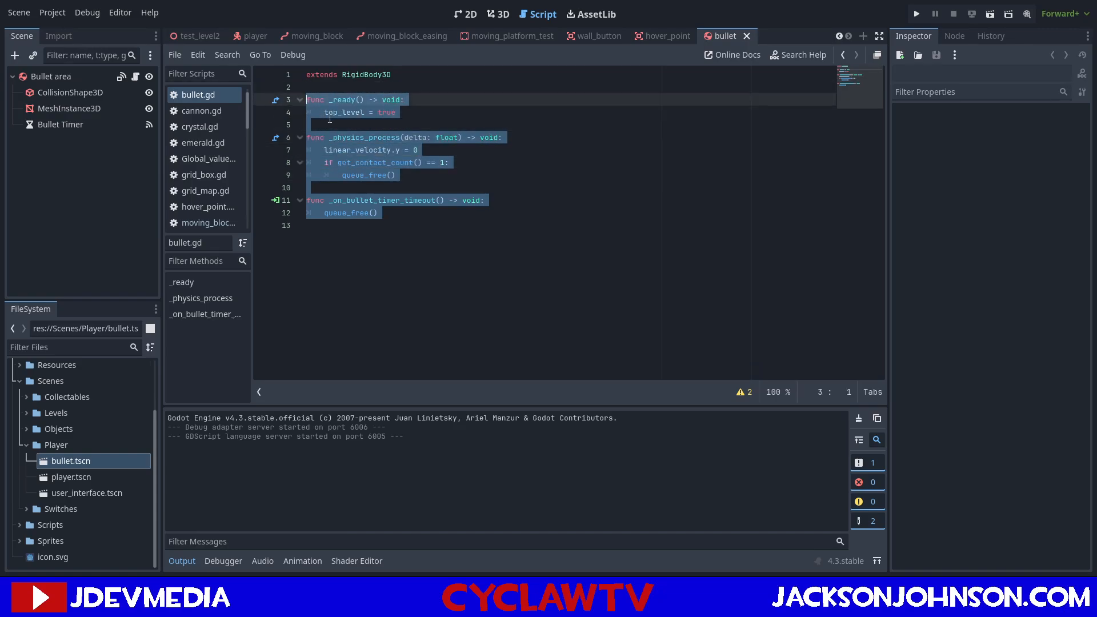
{"action": "left_click", "coordinate": [329, 116]}
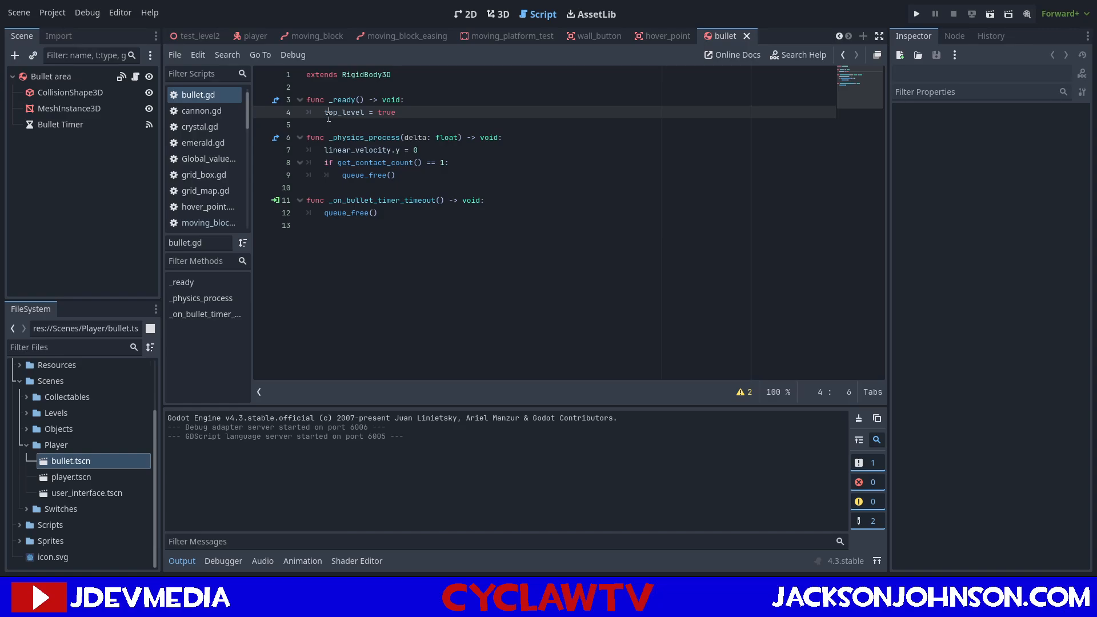
Compare the hover_point, moving_platform_test, moving_block_easing and bullet scripts, checking the AnimatableBody3D properties of moving_block_easing.
{"action": "left_click", "coordinate": [666, 36]}
{"action": "left_click", "coordinate": [737, 36]}
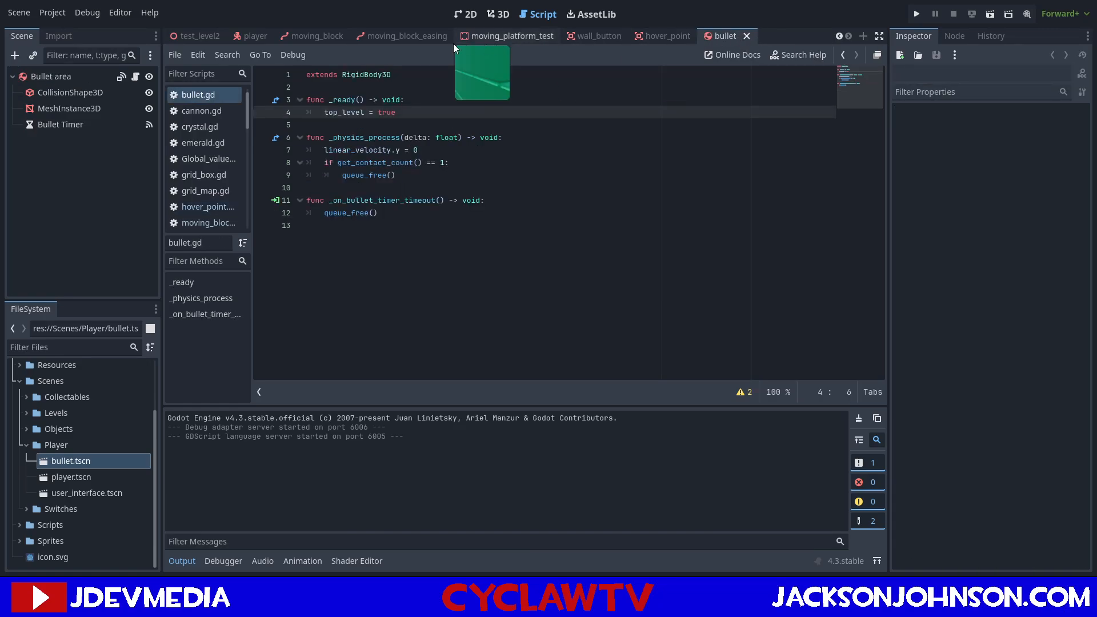
{"action": "left_click", "coordinate": [493, 36]}
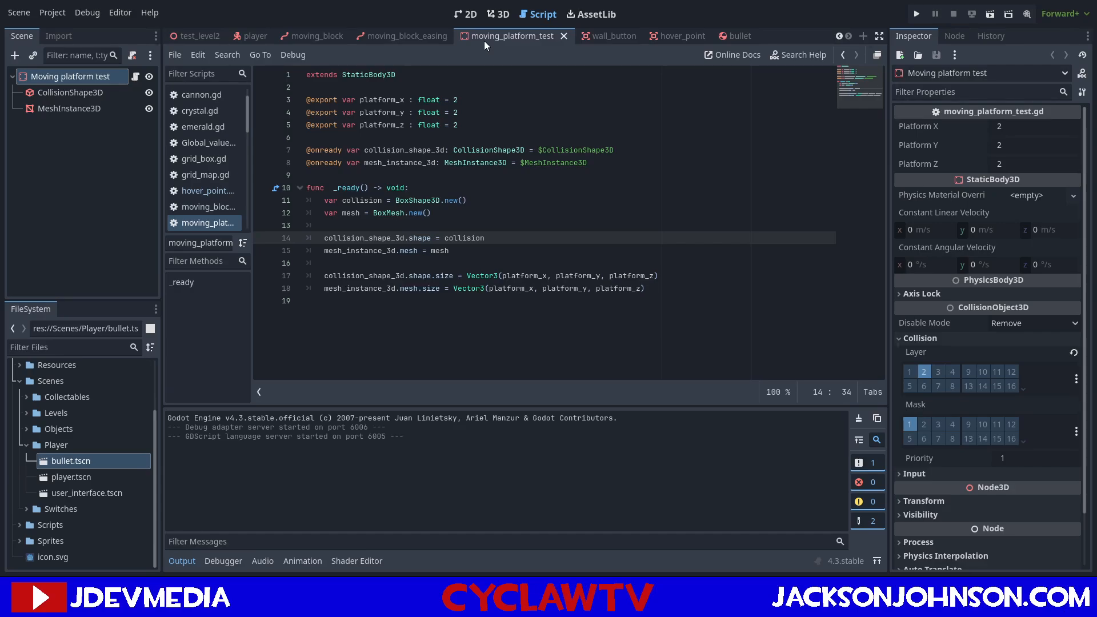
{"action": "left_click", "coordinate": [379, 37]}
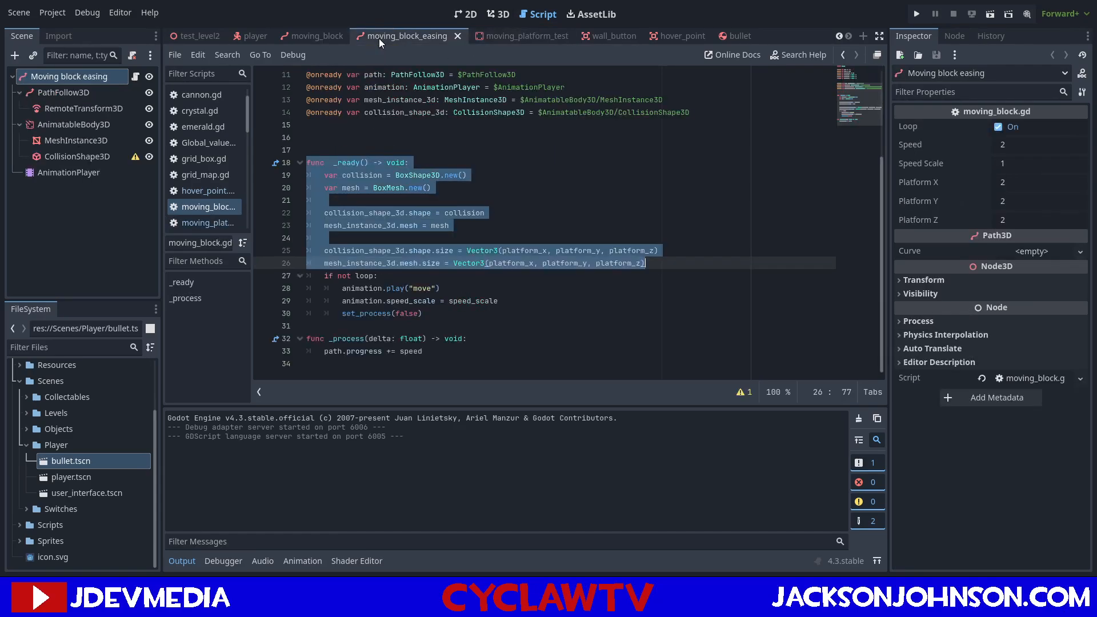
{"action": "left_click", "coordinate": [105, 120]}
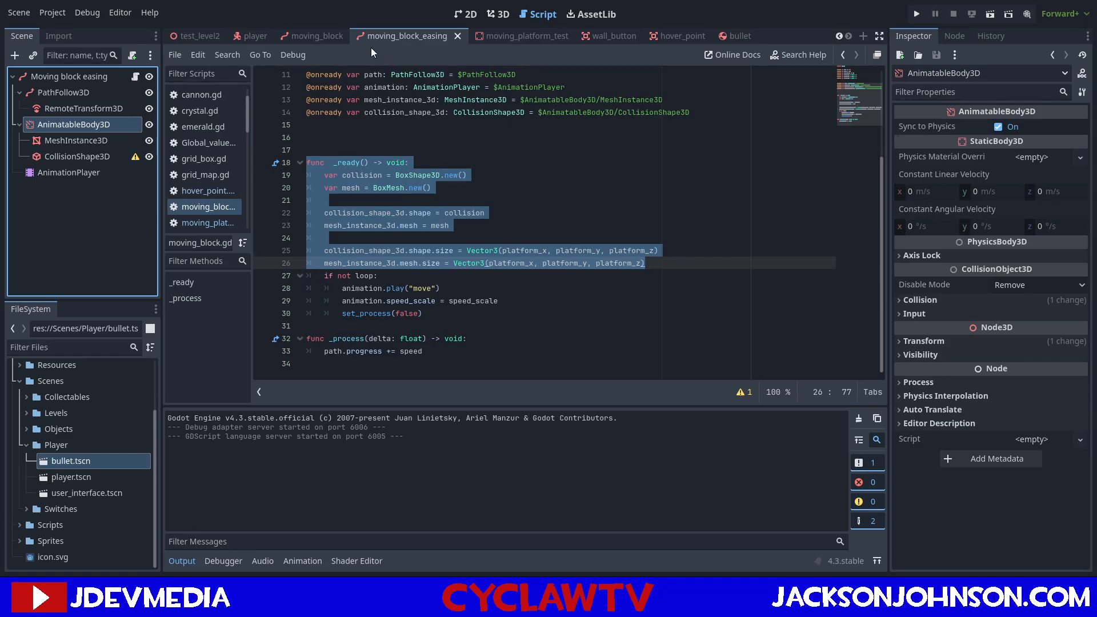
{"action": "left_click", "coordinate": [317, 37]}
{"action": "left_click", "coordinate": [736, 39]}
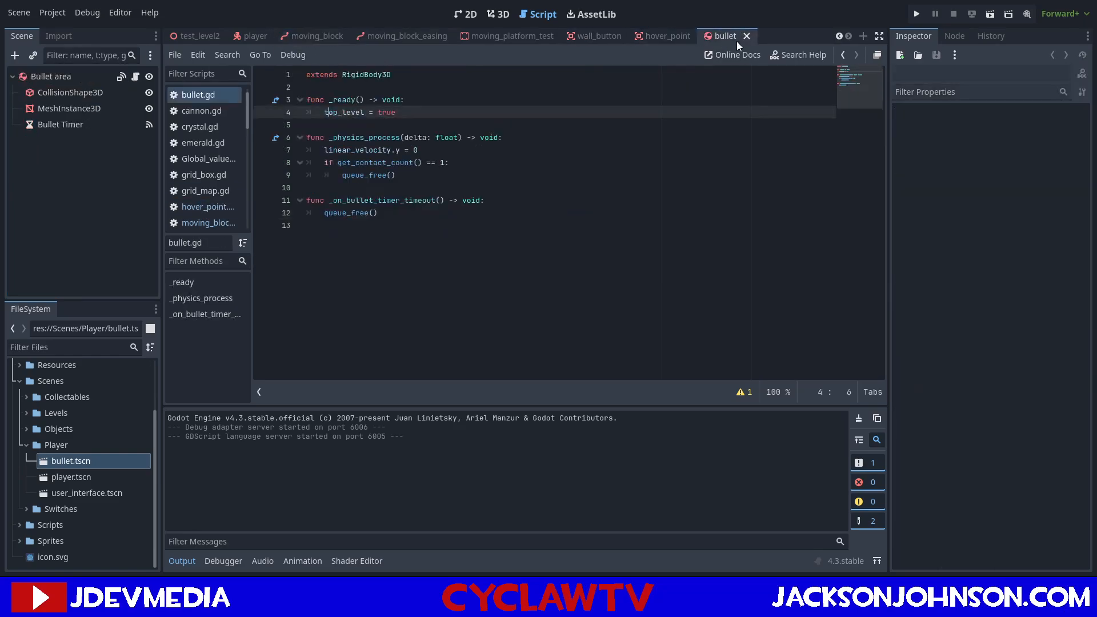
Close the bullet, hover_point and moving_platform_test scenes.
{"action": "left_click", "coordinate": [749, 37]}
{"action": "left_click", "coordinate": [701, 36]}
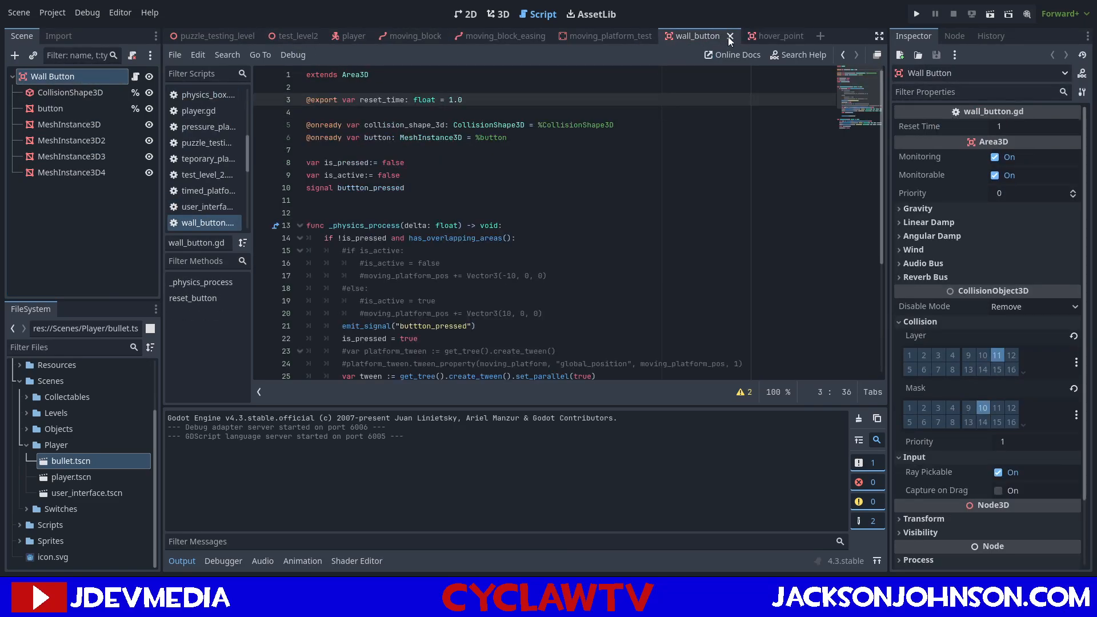
{"action": "left_click", "coordinate": [774, 37]}
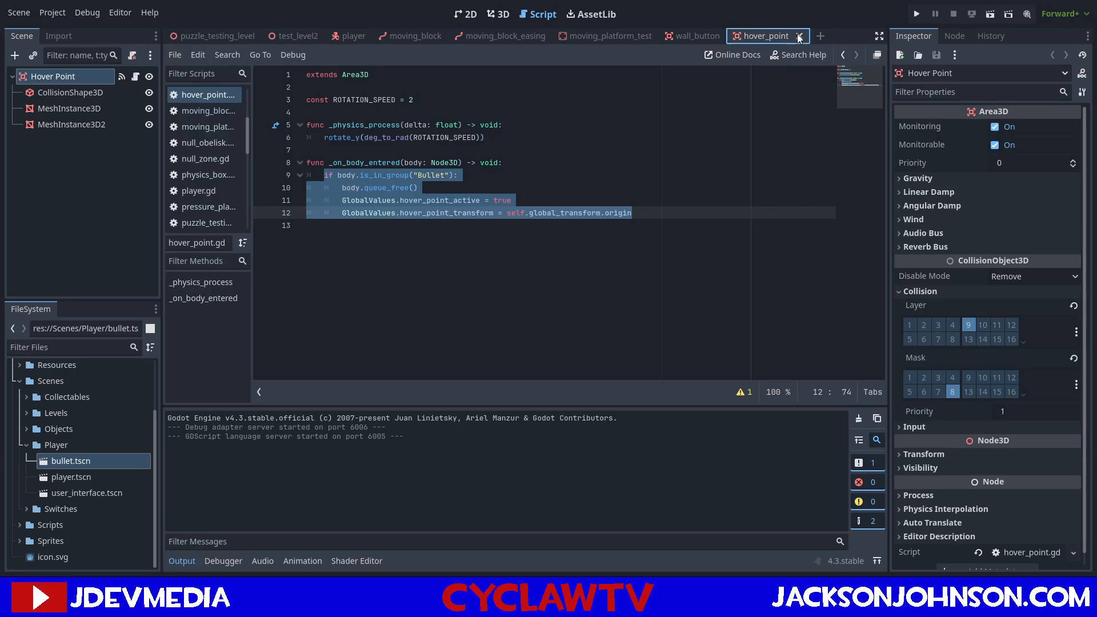
{"action": "left_click", "coordinate": [799, 36]}
{"action": "left_click", "coordinate": [592, 36]}
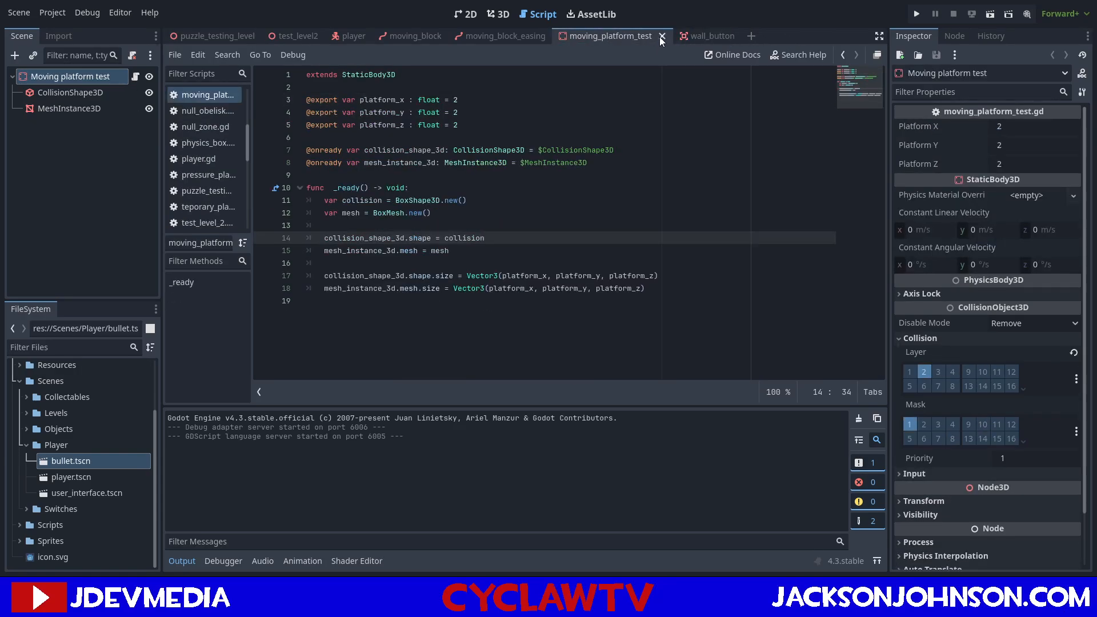
{"action": "left_click", "coordinate": [662, 36]}
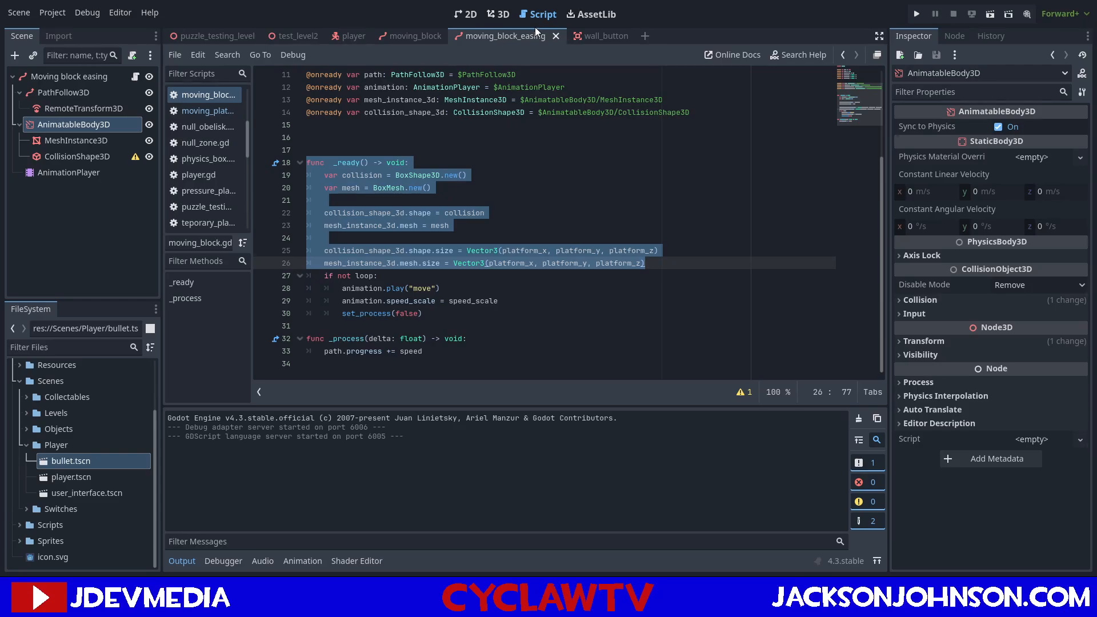
Review the wall_button, player, test_level2 and puzzle_testing_level scripts, including how wall buttons move the platforms.
{"action": "left_click", "coordinate": [578, 35]}
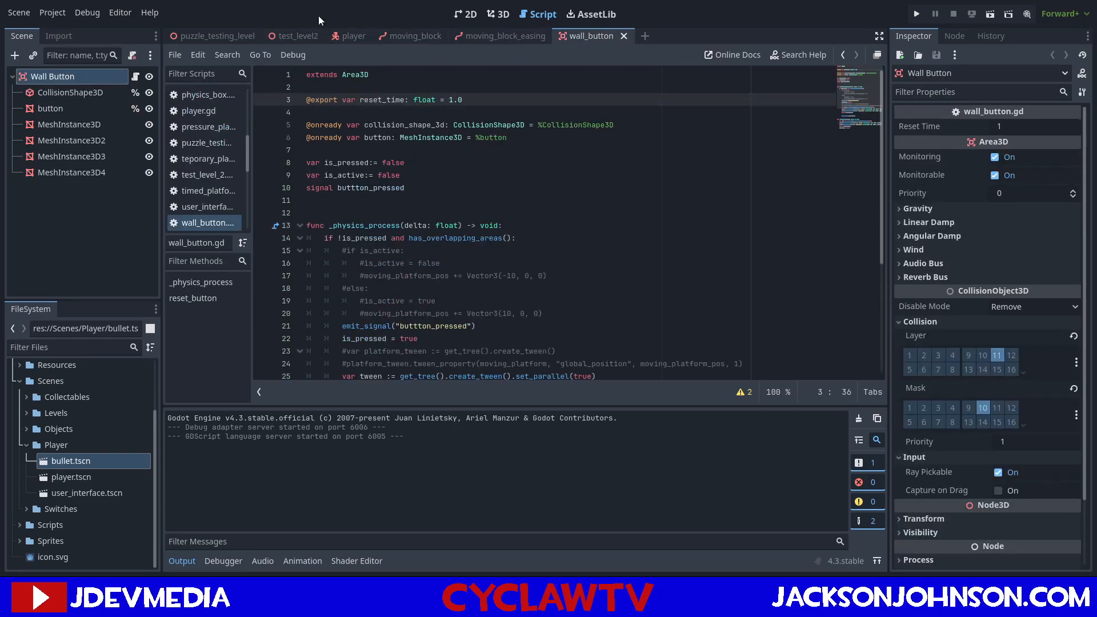
{"action": "scroll", "coordinate": [440, 213], "scroll_direction": "down", "scroll_amount": 4}
{"action": "scroll", "coordinate": [412, 189], "scroll_direction": "up", "scroll_amount": 4}
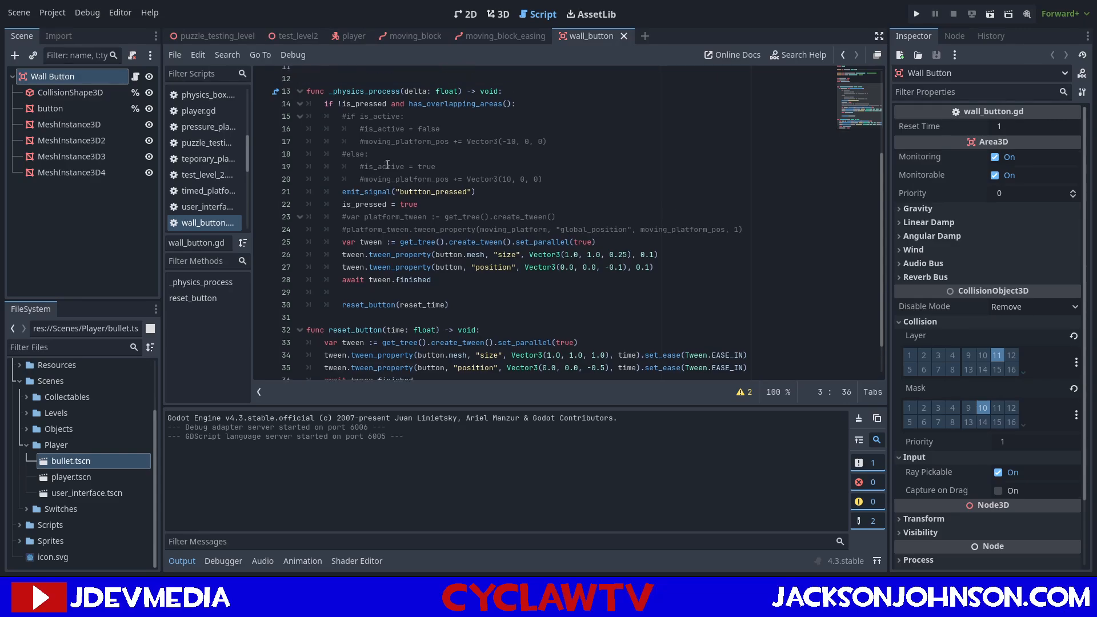
{"action": "left_click", "coordinate": [349, 36]}
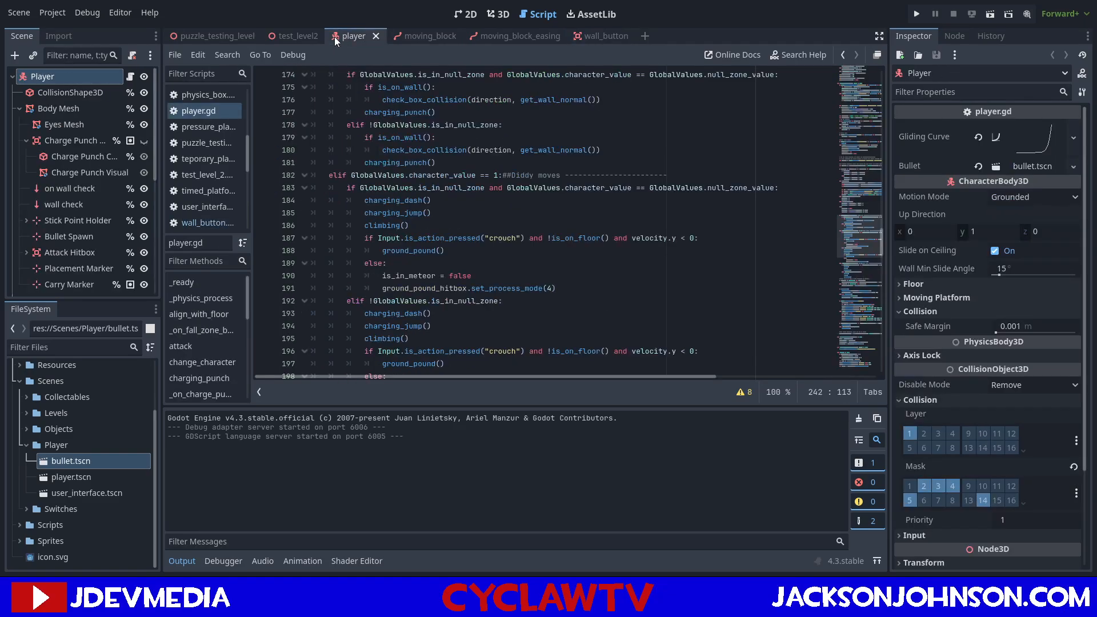
{"action": "left_click", "coordinate": [290, 35]}
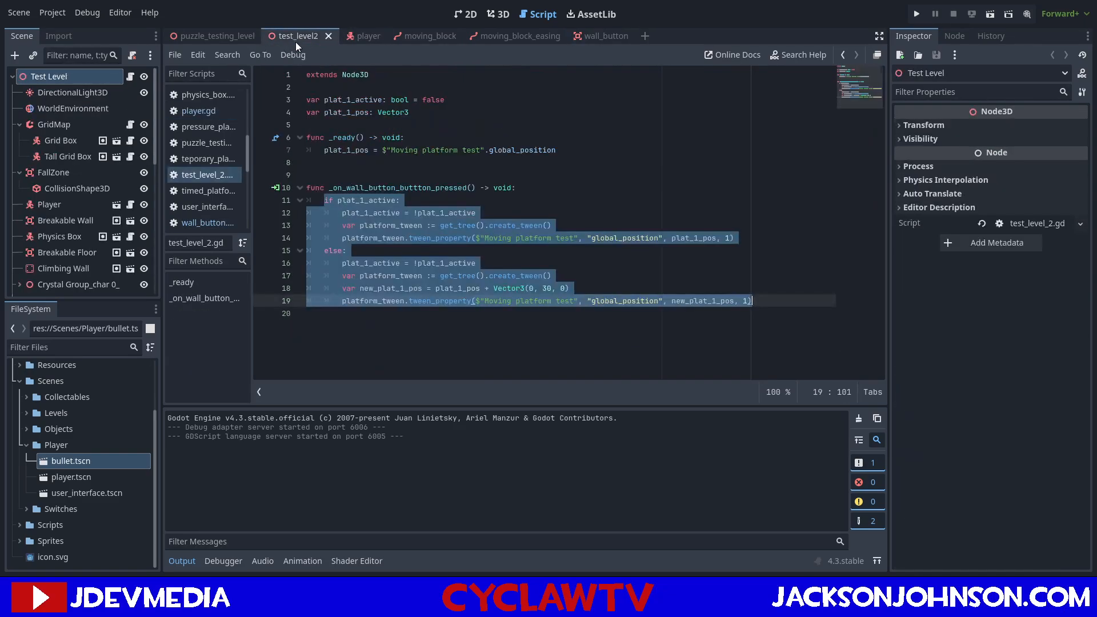
{"action": "left_click", "coordinate": [207, 34]}
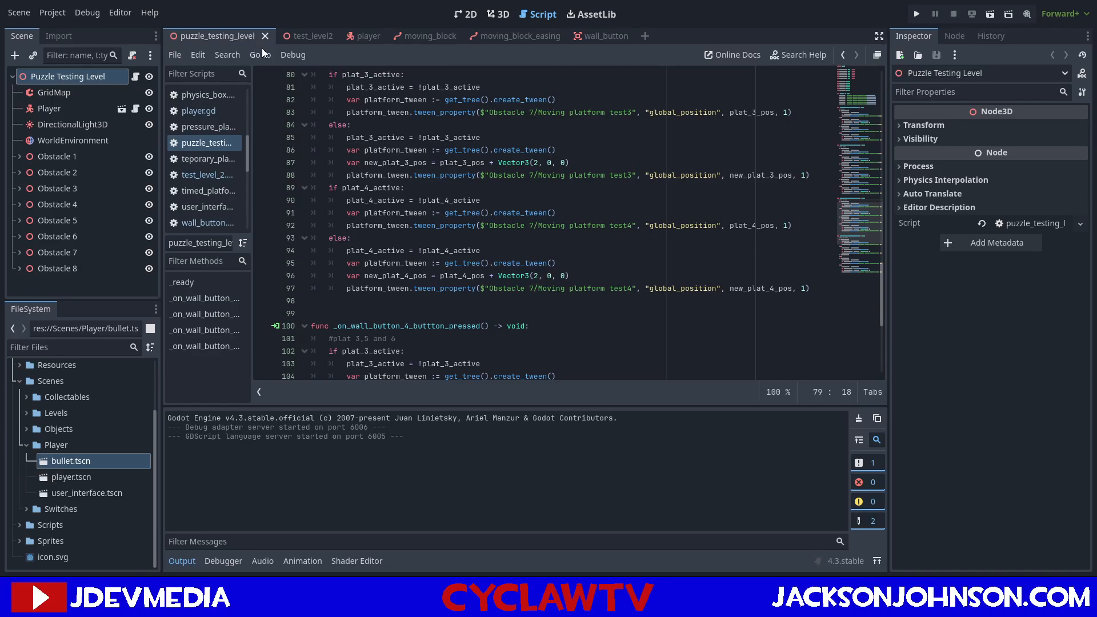
{"action": "scroll", "coordinate": [405, 160], "scroll_direction": "up", "scroll_amount": 18}
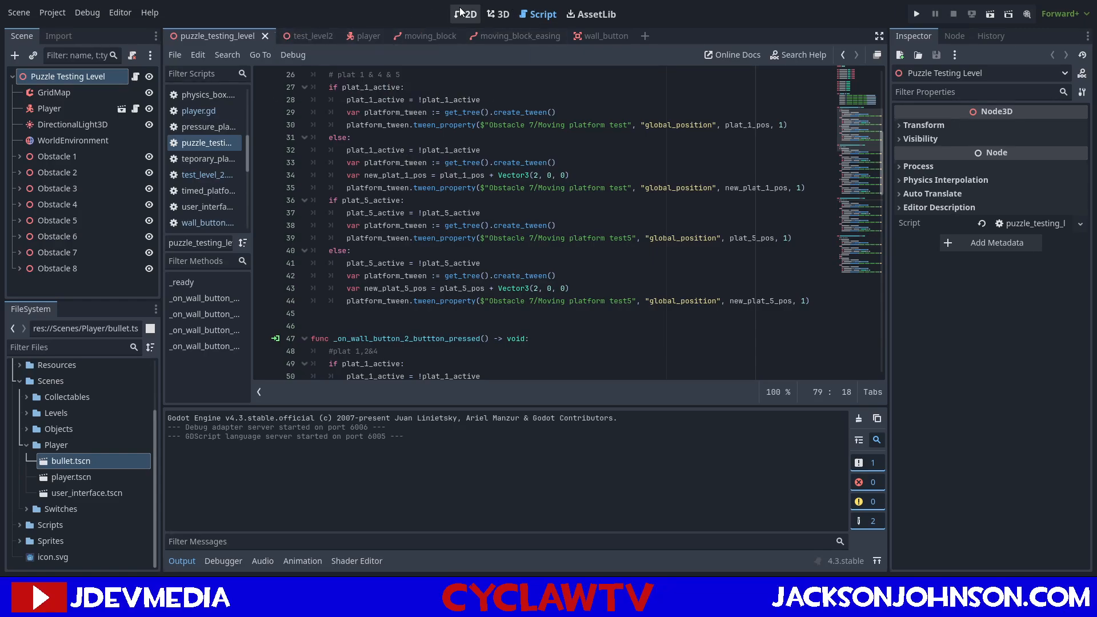
Duplicate moving_block.tscn in the Scenes/Objects folder as moving_target.tscn.
{"action": "left_click", "coordinate": [416, 34]}
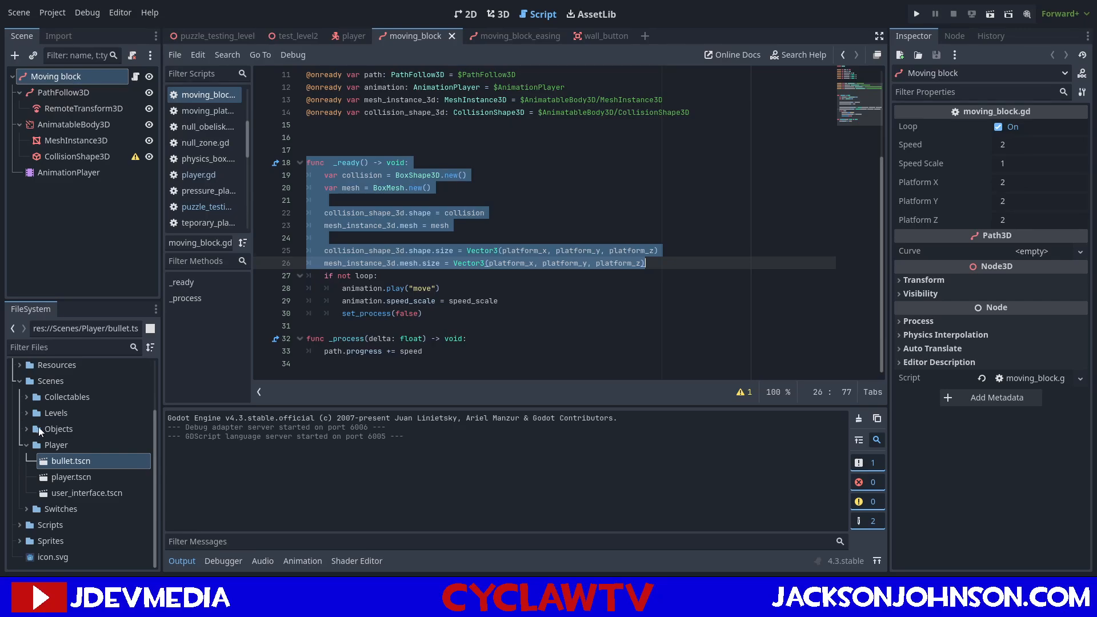
{"action": "left_click", "coordinate": [24, 430]}
{"action": "scroll", "coordinate": [32, 425], "scroll_direction": "down", "scroll_amount": 3}
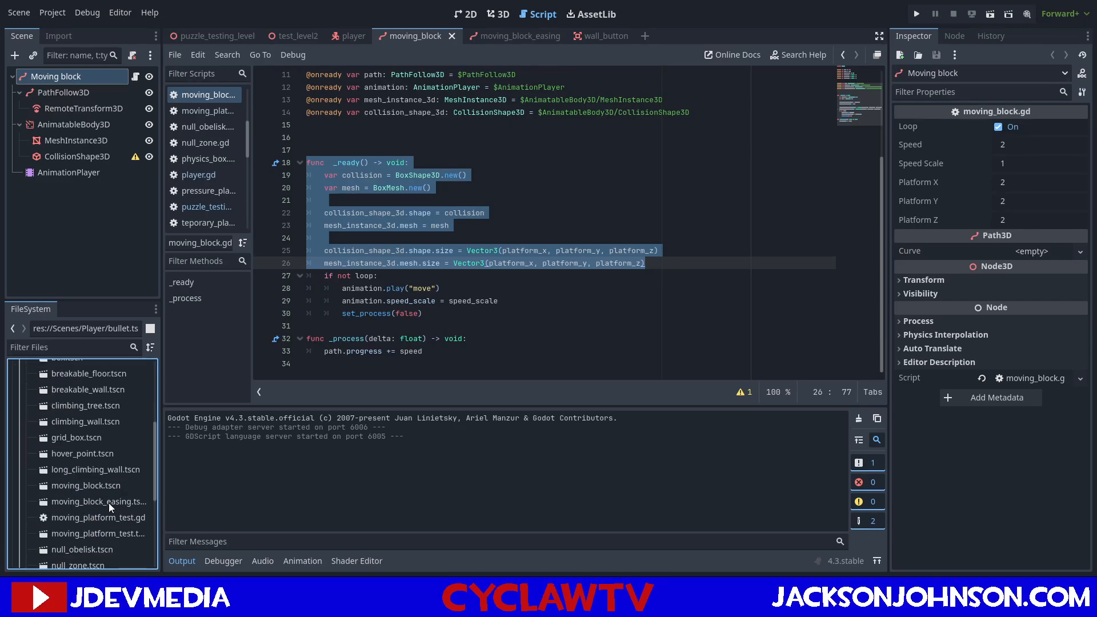
{"action": "left_click", "coordinate": [101, 484]}
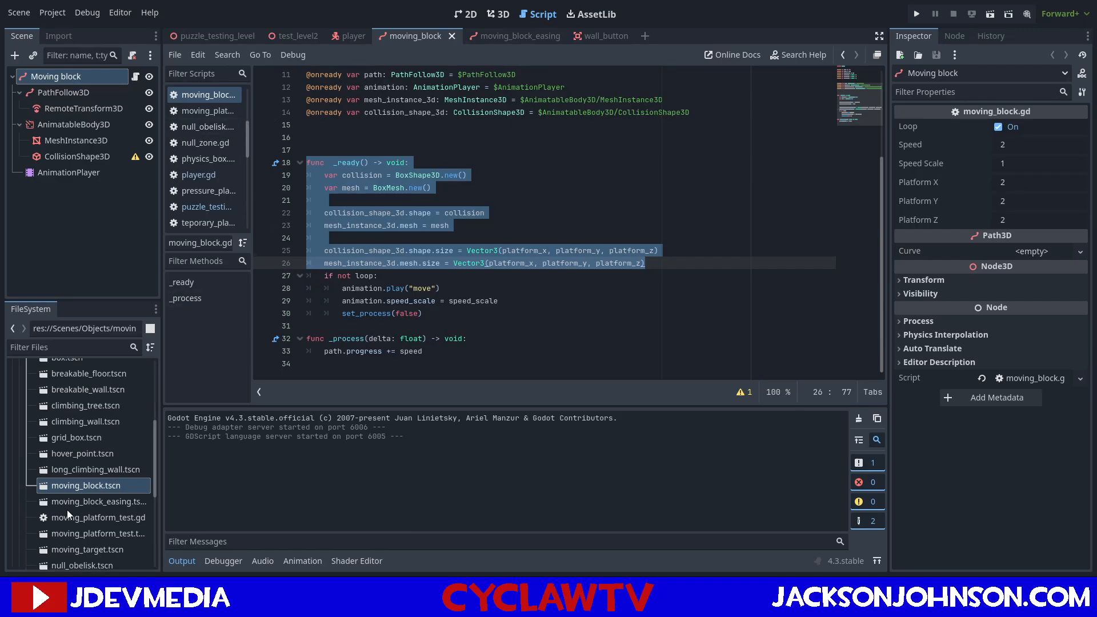
Open the moving_target.tscn scene and show it in the 3D workspace.
{"action": "scroll", "coordinate": [75, 475], "scroll_direction": "down", "scroll_amount": 1}
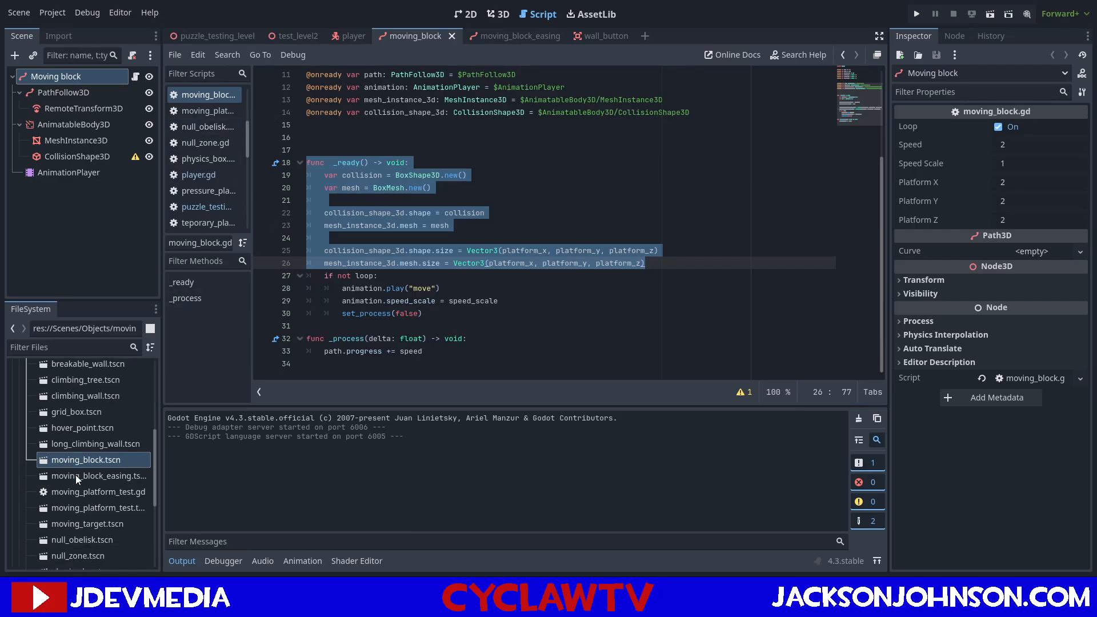
{"action": "double_click", "coordinate": [101, 524]}
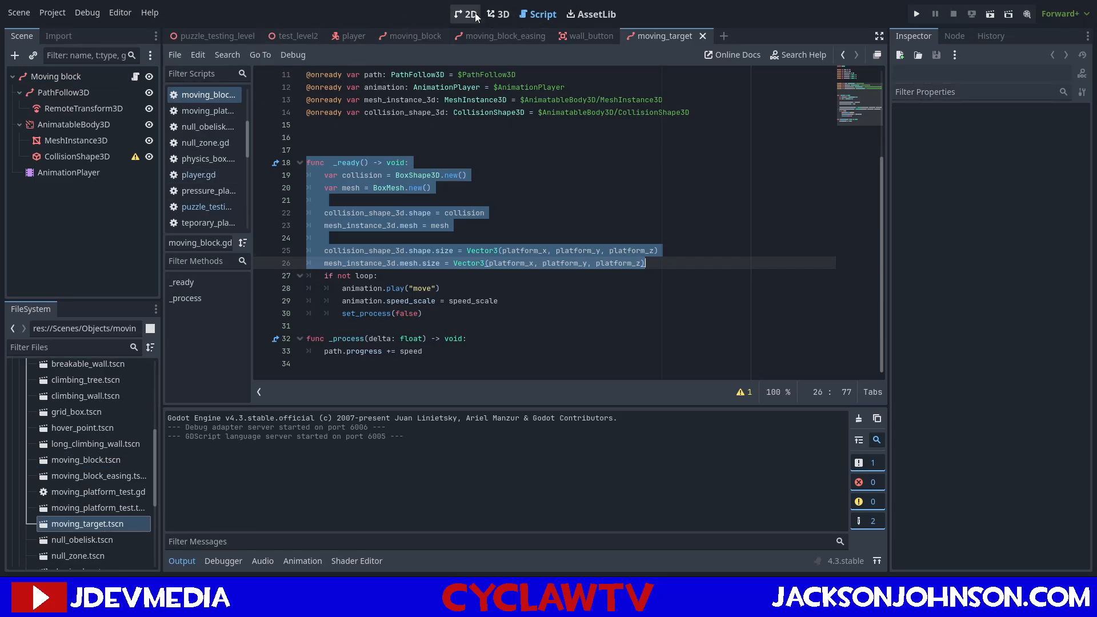
{"action": "left_click", "coordinate": [498, 14]}
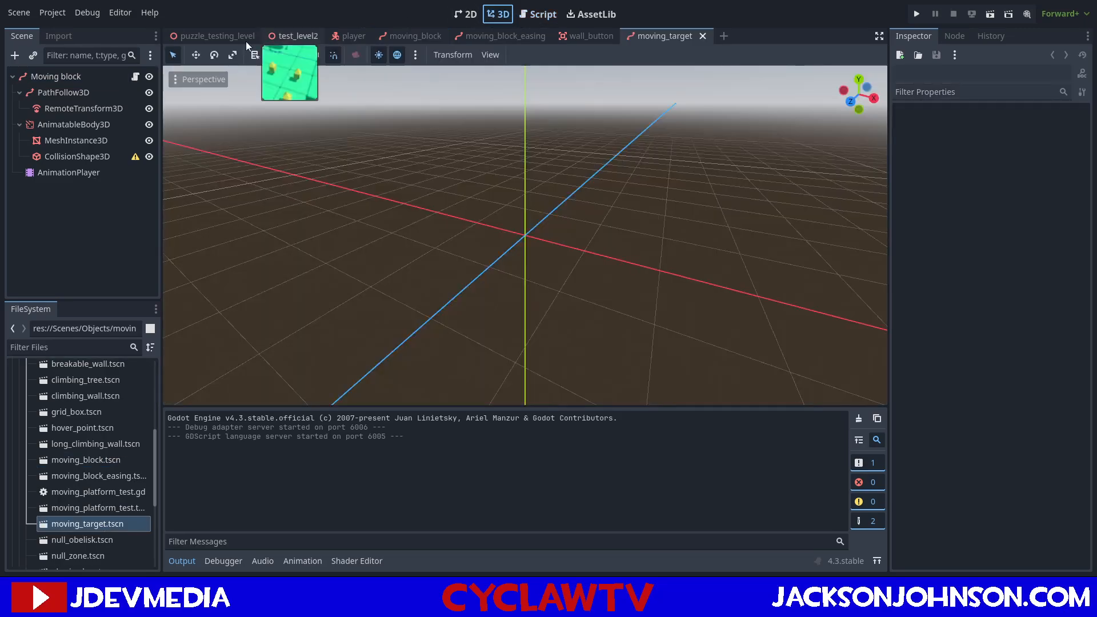
Change the type of the moving_target scene's AnimatableBody3D node to Area3D.
{"action": "left_click", "coordinate": [63, 123]}
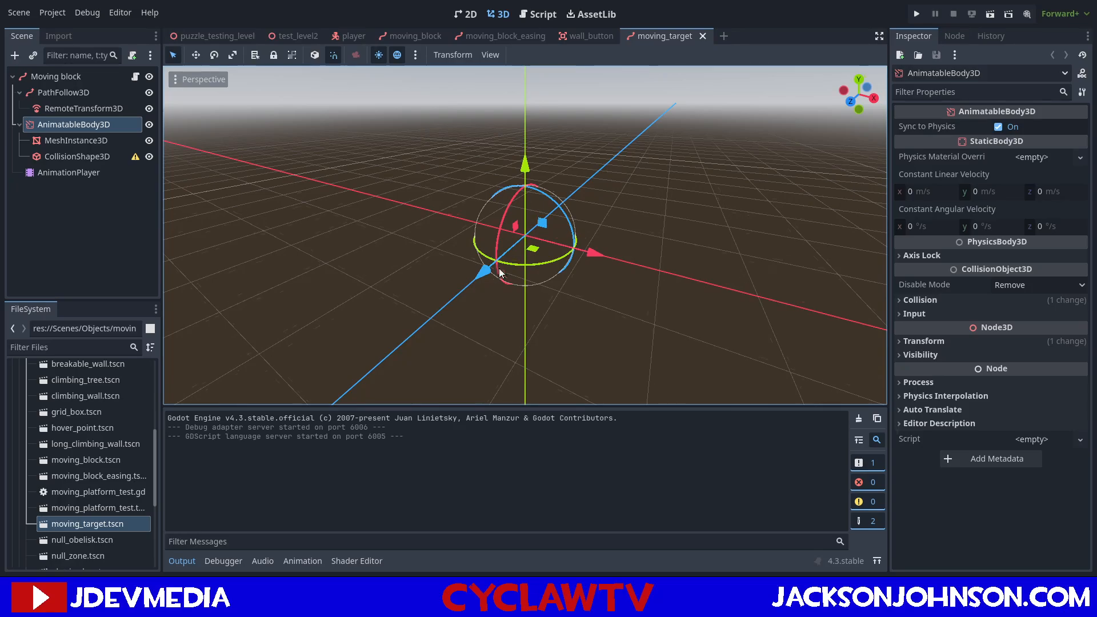
{"action": "double_click", "coordinate": [495, 324]}
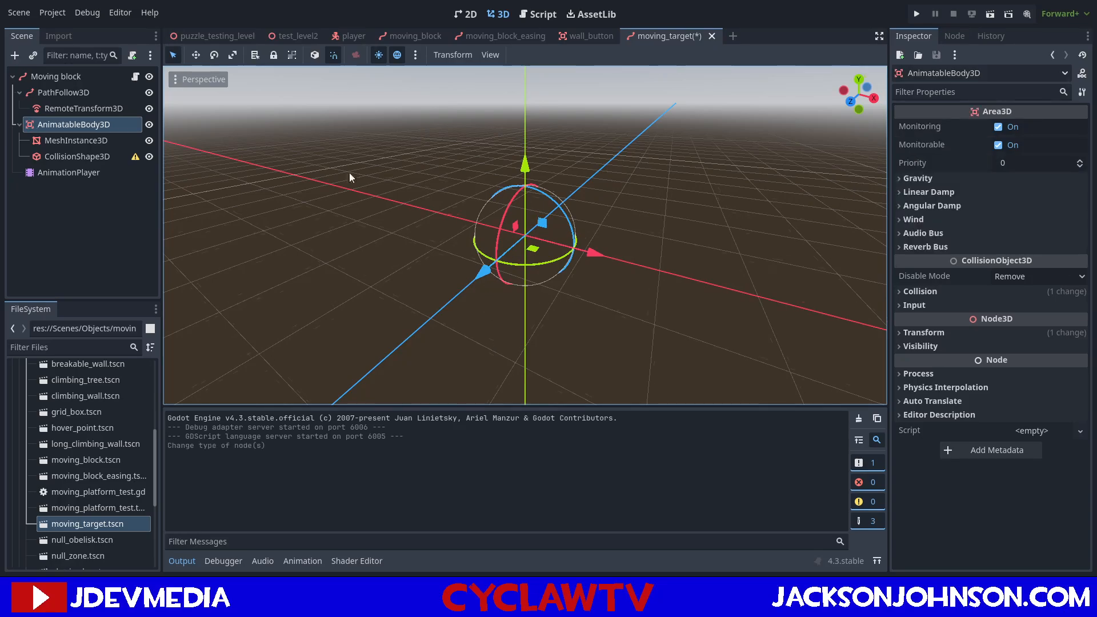
{"action": "left_click", "coordinate": [89, 126]}
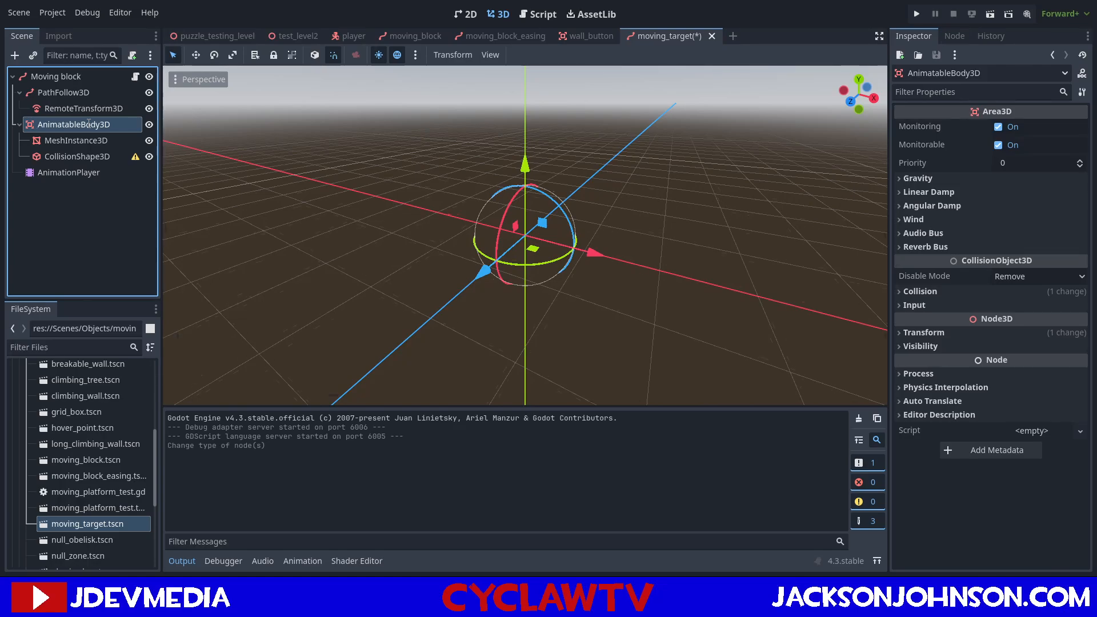
Rename the AnimatableBody3D node to Area3D and select its CollisionShape3D child.
{"action": "type", "text": "Area3D"}
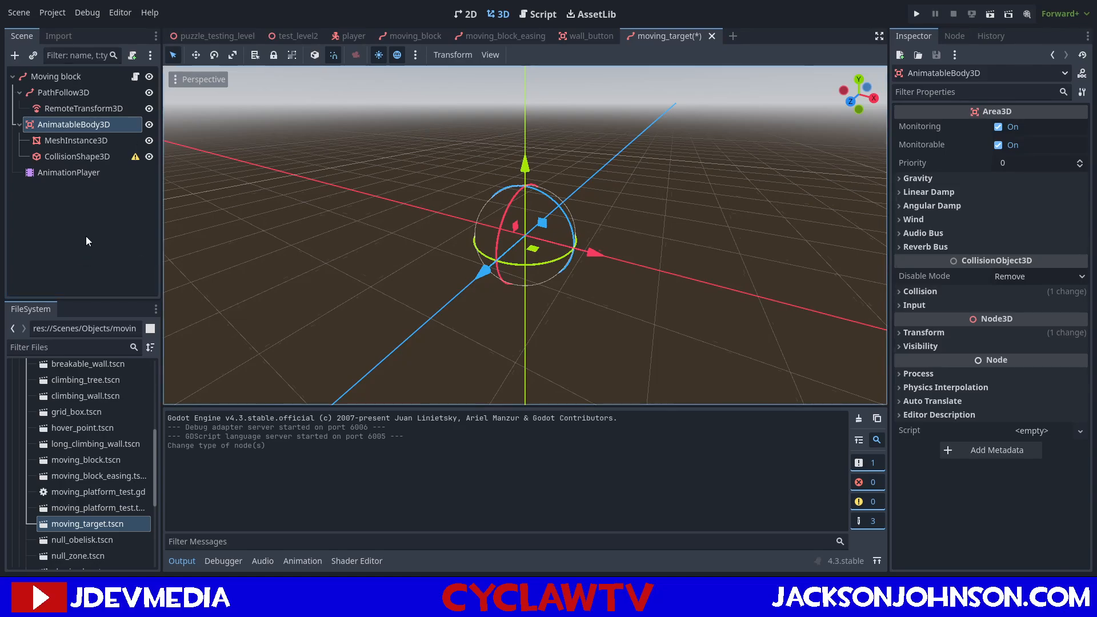
{"action": "left_click", "coordinate": [88, 236]}
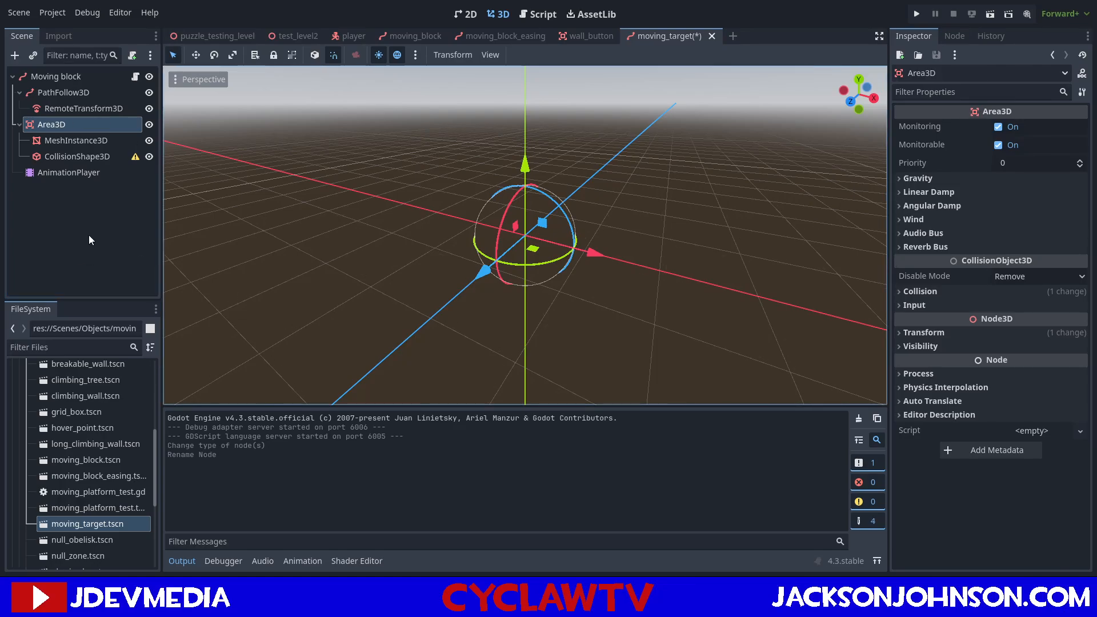
{"action": "left_click", "coordinate": [92, 159]}
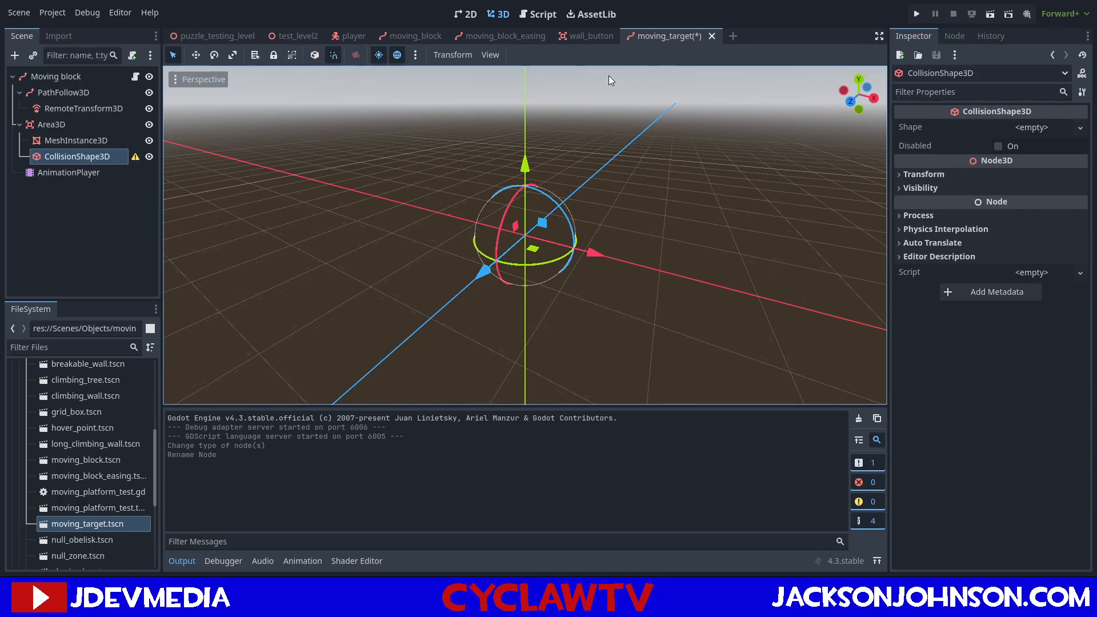
Look over the puzzle_testing_level, test_level2 and player scenes, including the player's size, for reference.
{"action": "left_click", "coordinate": [208, 37]}
{"action": "right_click_drag", "start_coordinate": [533, 217], "coordinate": [558, 224]}
{"action": "key", "text": "w"}
{"action": "scroll", "coordinate": [597, 249], "scroll_direction": "up", "scroll_amount": 8}
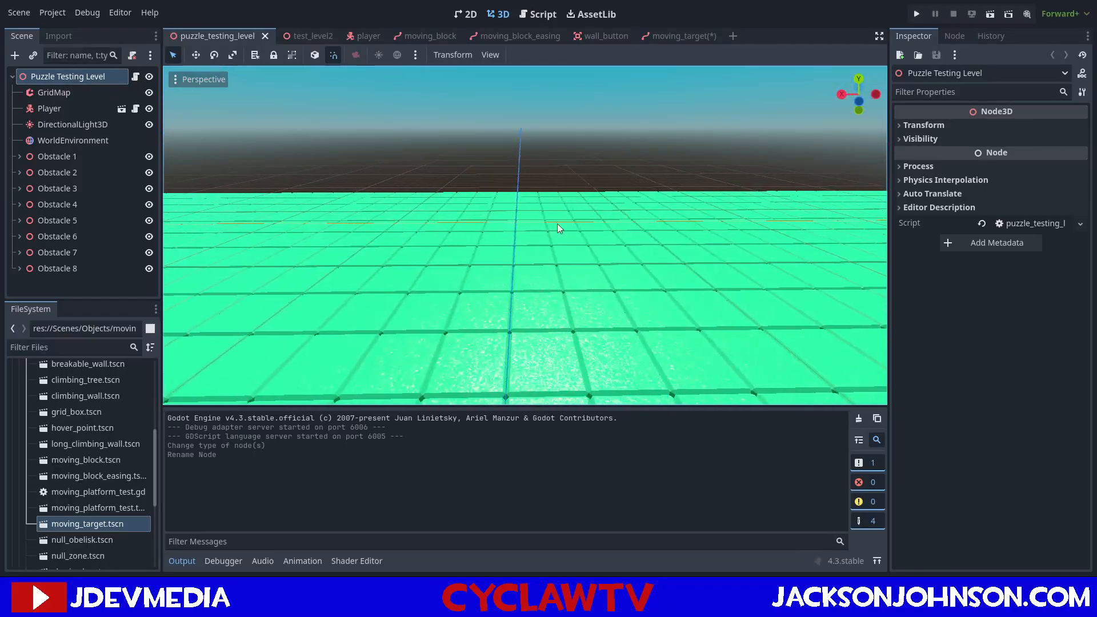
{"action": "left_click", "coordinate": [302, 36]}
{"action": "left_click", "coordinate": [367, 34]}
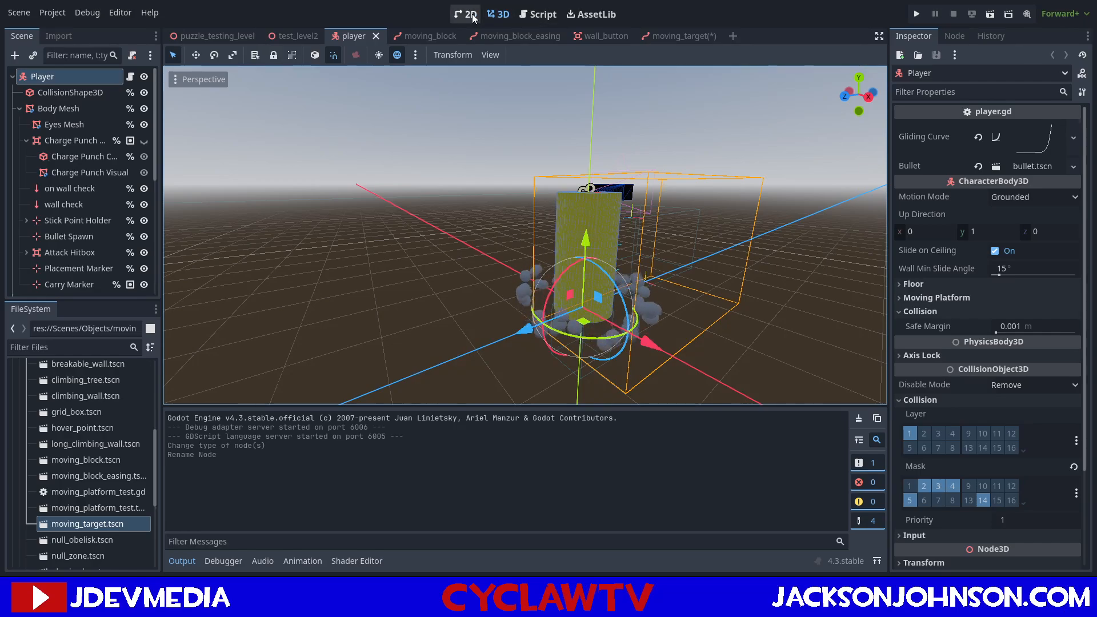
{"action": "left_click", "coordinate": [638, 36]}
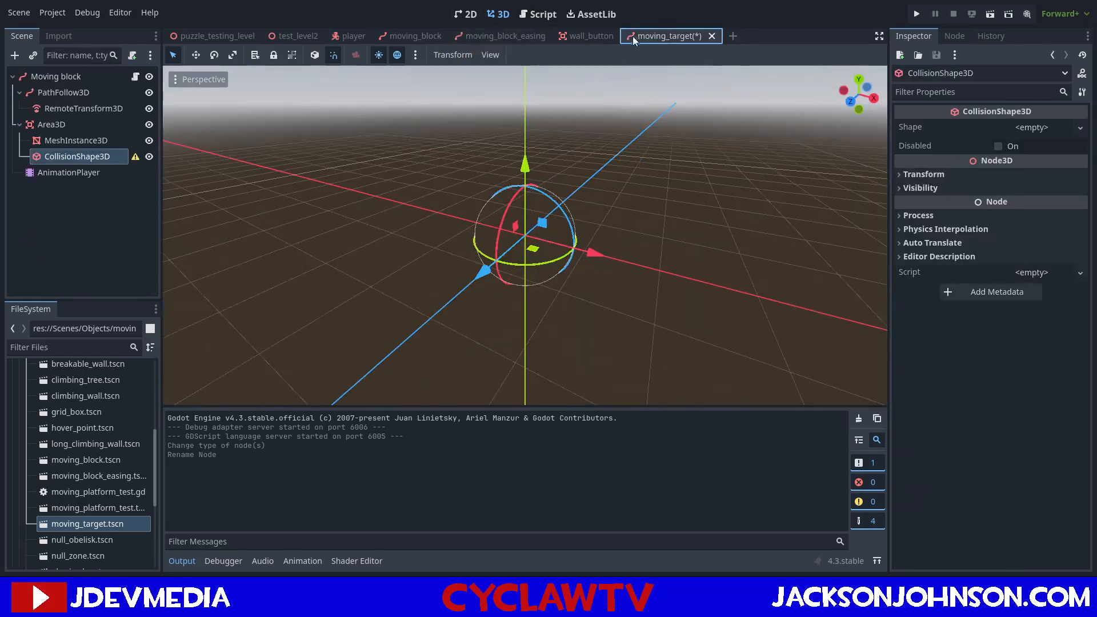
Close the moving_block_easing scene and return to the moving_target scene.
{"action": "left_click", "coordinate": [499, 35]}
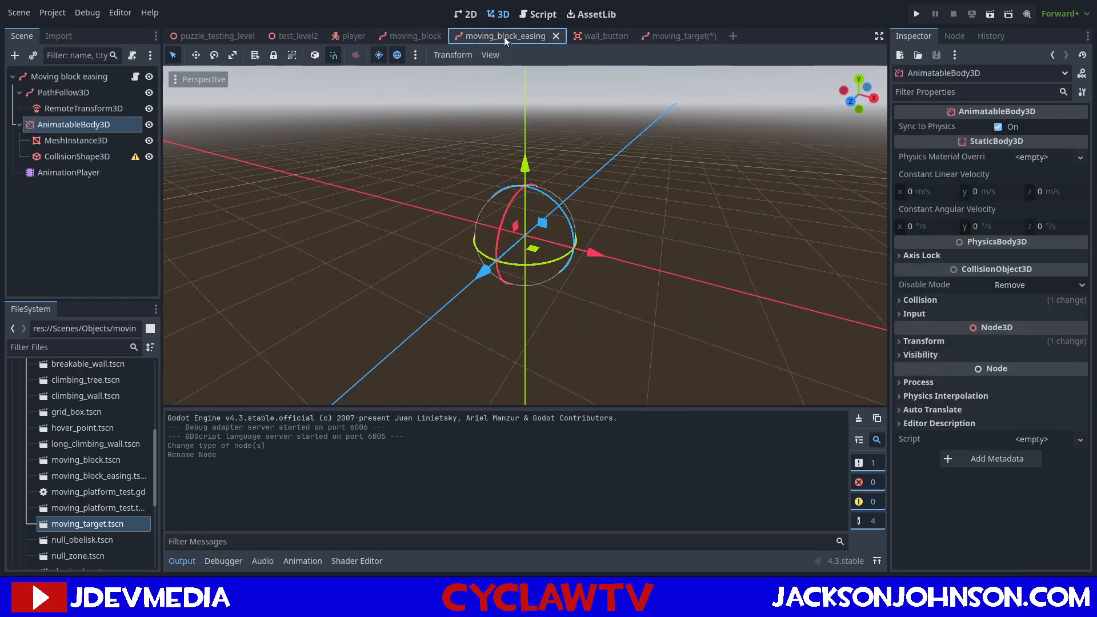
{"action": "left_click", "coordinate": [553, 36]}
{"action": "left_click", "coordinate": [575, 35]}
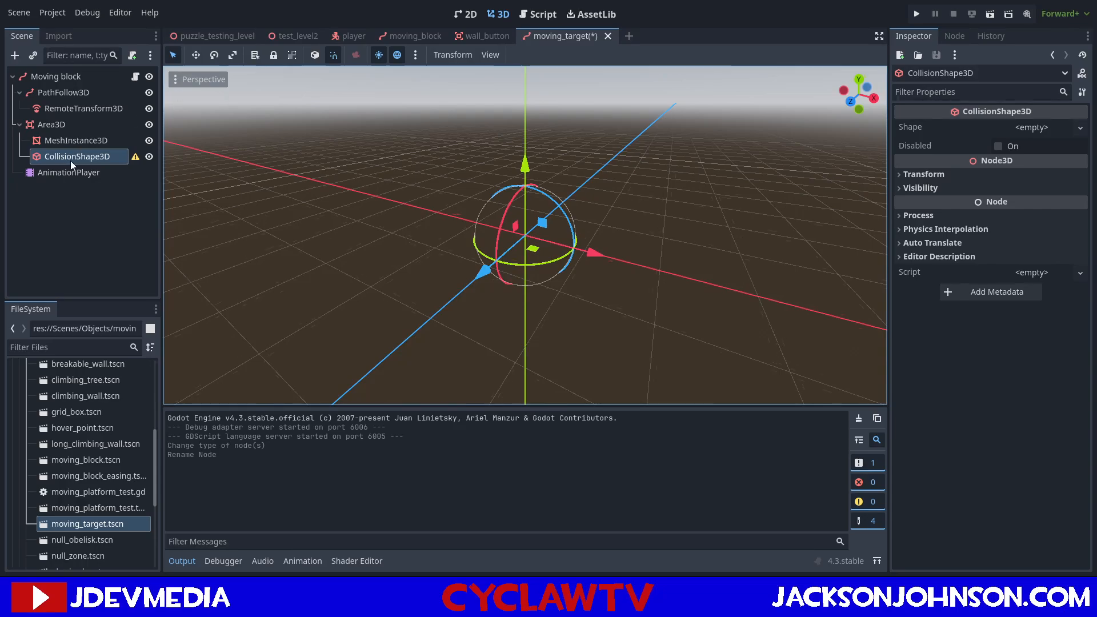
Assign a new CylinderShape3D as the shape of the moving_target scene's CollisionShape3D.
{"action": "left_click", "coordinate": [1029, 127]}
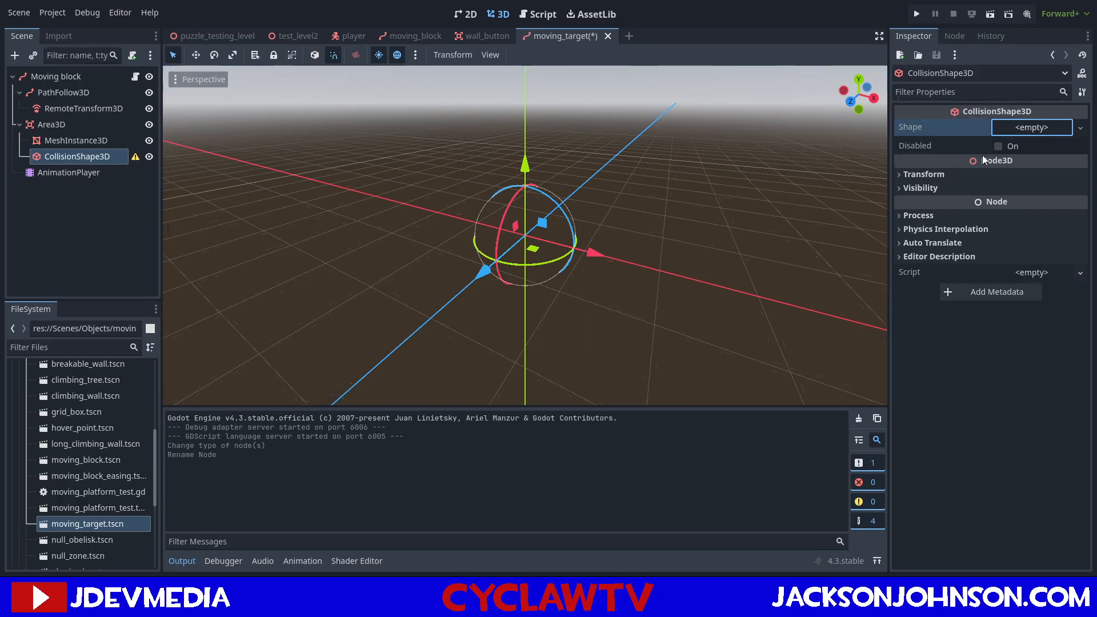
{"action": "left_click", "coordinate": [962, 206]}
{"action": "scroll", "coordinate": [674, 176], "scroll_direction": "up", "scroll_amount": 6}
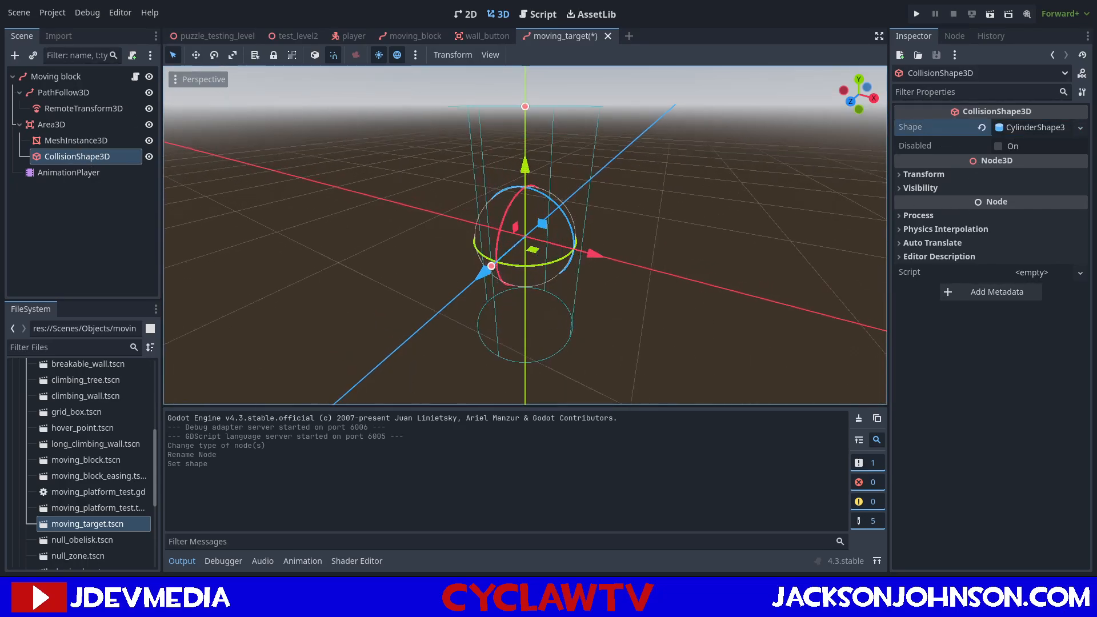
Turn the cylinder collision shape on its side by setting its Z rotation to 90 degrees.
{"action": "key", "text": "a"}
{"action": "right_click_drag", "start_coordinate": [674, 176], "coordinate": [896, 152]}
{"action": "key", "text": "a"}
{"action": "key", "text": "d"}
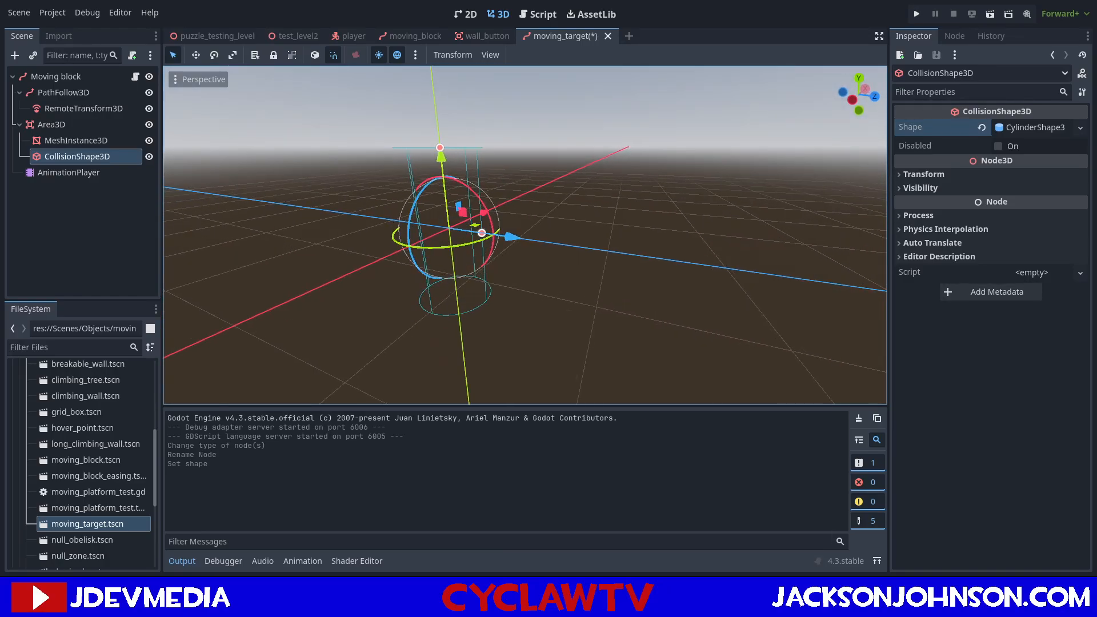
{"action": "left_click", "coordinate": [1025, 126]}
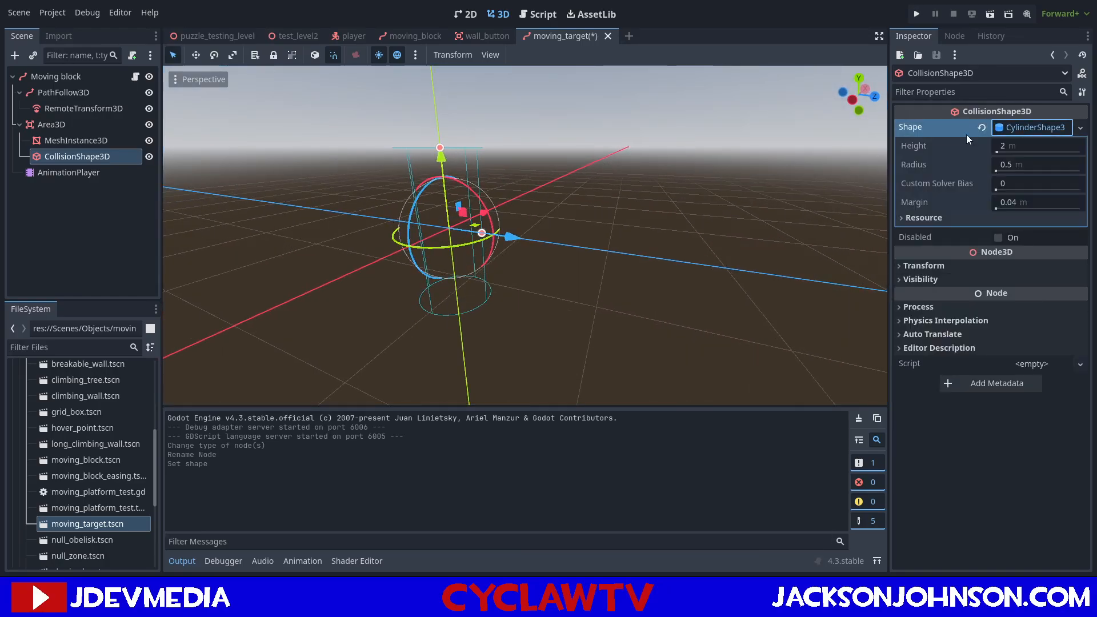
{"action": "left_click", "coordinate": [895, 268]}
{"action": "left_click_drag", "start_coordinate": [466, 189], "coordinate": [497, 252]}
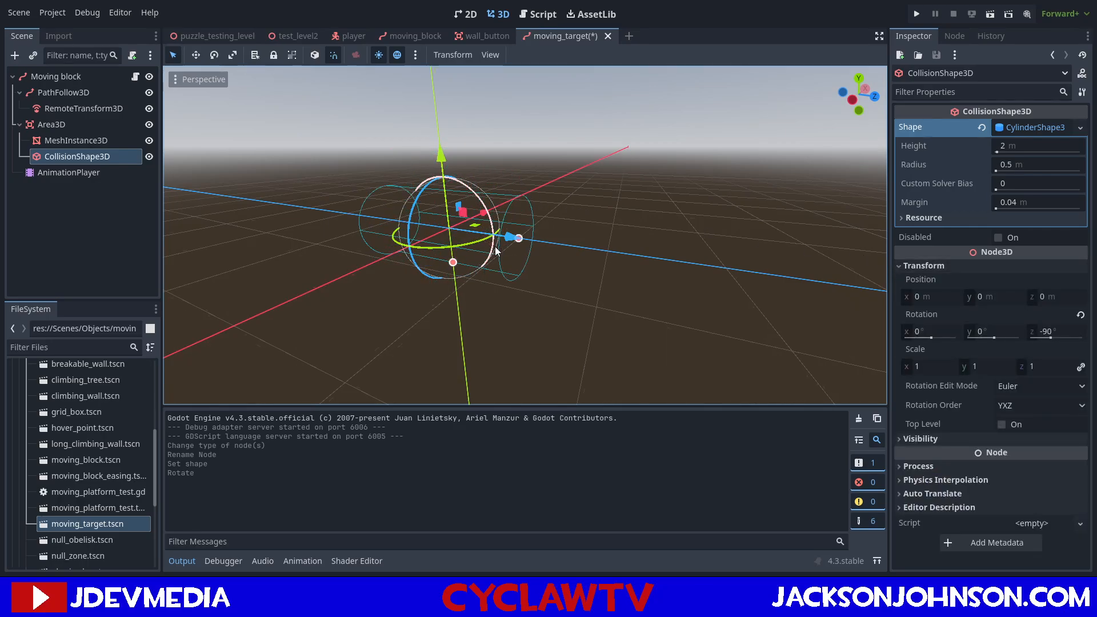
{"action": "left_click", "coordinate": [1054, 336]}
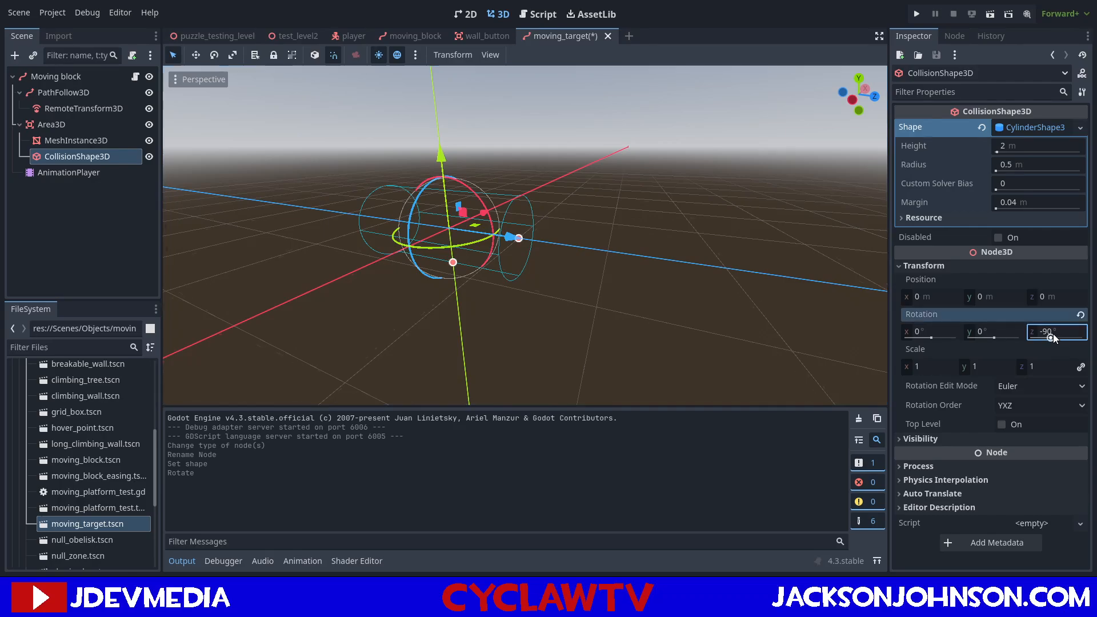
{"action": "type", "text": "90"}
{"action": "key", "text": "Return"}
Set the cylinder collision shape's radius to 2 m.
{"action": "key", "text": "a"}
{"action": "mouse_move", "coordinate": [647, 240]}
{"action": "right_mouse_down"}
{"action": "mouse_move", "coordinate": [640, 228]}
{"action": "mouse_move", "coordinate": [672, 219]}
{"action": "mouse_move", "coordinate": [640, 235]}
{"action": "right_mouse_up"}
{"action": "key", "text": "w"}
{"action": "key", "text": "d"}
{"action": "left_click", "coordinate": [1005, 165]}
{"action": "type", "text": "2"}
{"action": "key", "text": "Return"}
{"action": "key", "text": "s"}
{"action": "right_click_drag", "start_coordinate": [718, 159], "coordinate": [677, 156]}
{"action": "key", "text": "a"}
{"action": "key", "text": "w"}
{"action": "key", "text": "d"}
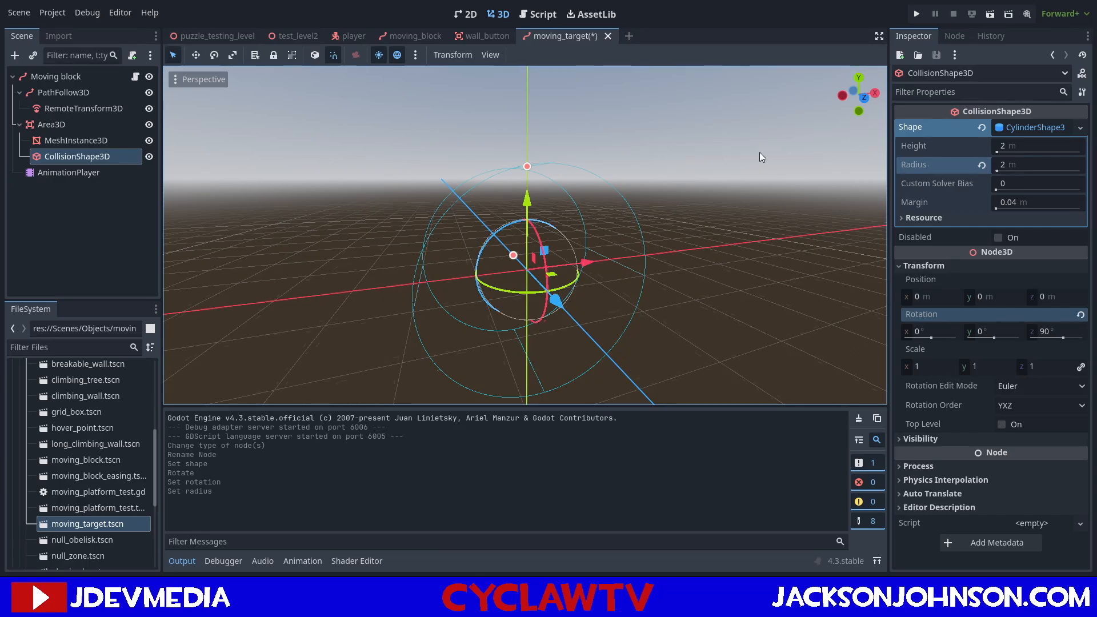
Set the cylinder collision shape's radius to 1 m.
{"action": "left_click", "coordinate": [1034, 166]}
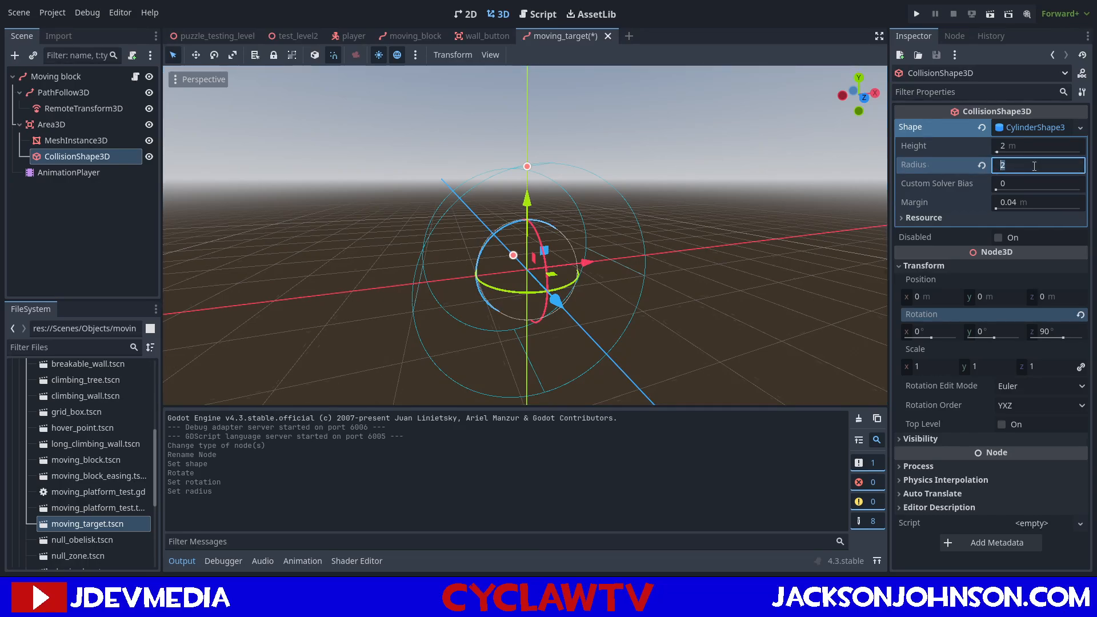
{"action": "type", "text": "1"}
{"action": "key", "text": "Return"}
Examine the cylinder collision shape's proportions from several sides, including its height relative to the radius.
{"action": "right_click_drag", "start_coordinate": [743, 200], "coordinate": [743, 200]}
{"action": "key", "text": "d"}
{"action": "key", "text": "w"}
{"action": "key", "text": "d"}
{"action": "right_click_drag", "start_coordinate": [549, 286], "coordinate": [537, 280]}
{"action": "key", "text": "w"}
{"action": "right_click_drag", "start_coordinate": [506, 300], "coordinate": [504, 296]}
{"action": "key", "text": "s"}
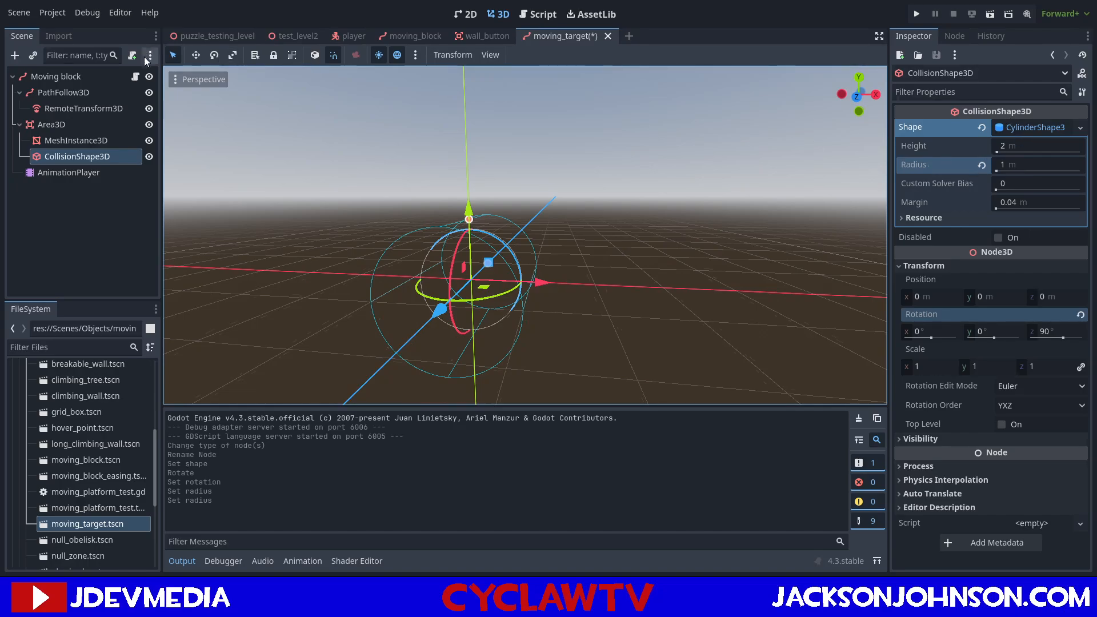
{"action": "middle_click_drag", "start_coordinate": [548, 272], "coordinate": [403, 306]}
{"action": "left_click", "coordinate": [1050, 147]}
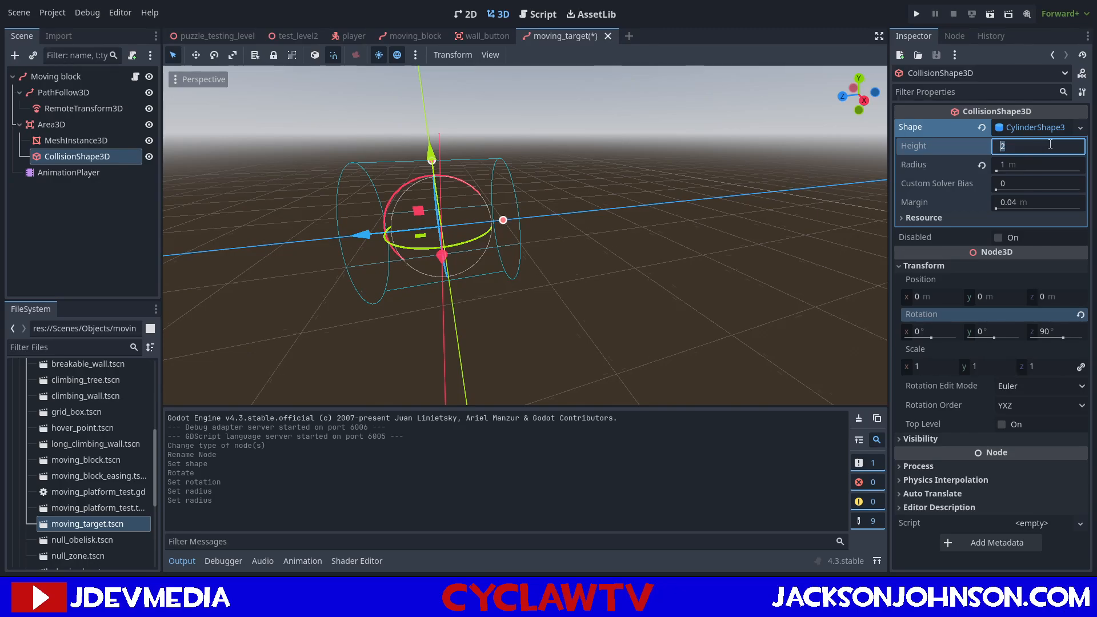
{"action": "left_click", "coordinate": [656, 227]}
{"action": "middle_click_drag", "start_coordinate": [656, 227], "coordinate": [757, 320]}
{"action": "key", "text": "s"}
{"action": "right_click_drag", "start_coordinate": [656, 228], "coordinate": [652, 195]}
{"action": "key", "text": "d"}
{"action": "key", "text": "a"}
{"action": "left_click", "coordinate": [84, 156]}
{"action": "right_click_drag", "start_coordinate": [515, 229], "coordinate": [564, 226]}
Assign a new CylinderMesh to the MeshInstance3D under Area3D.
{"action": "left_click", "coordinate": [84, 140]}
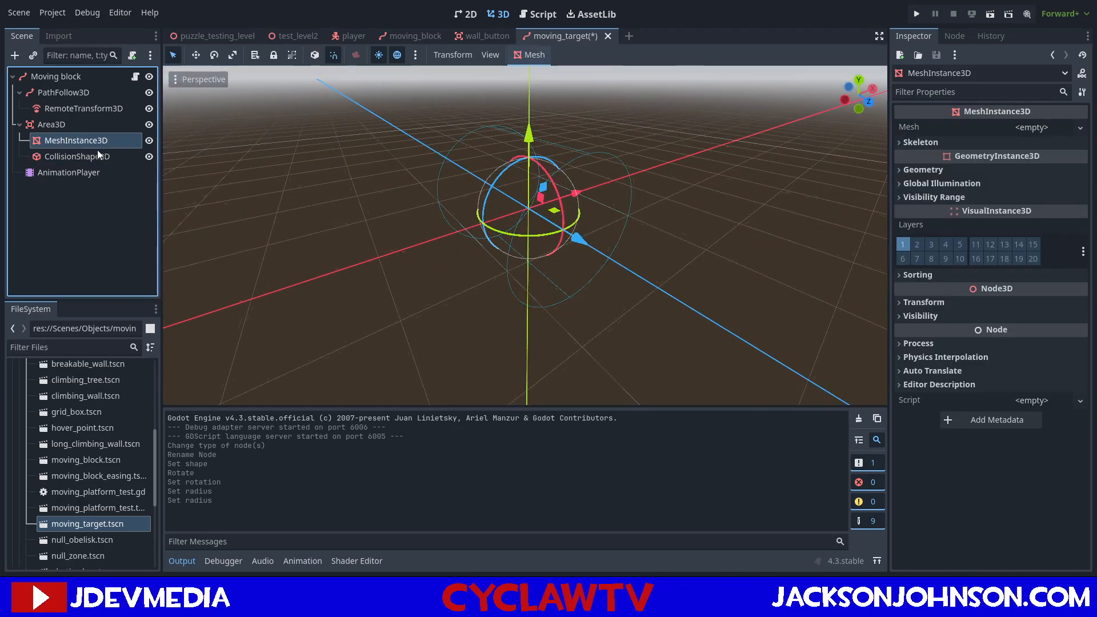
{"action": "left_click", "coordinate": [97, 151]}
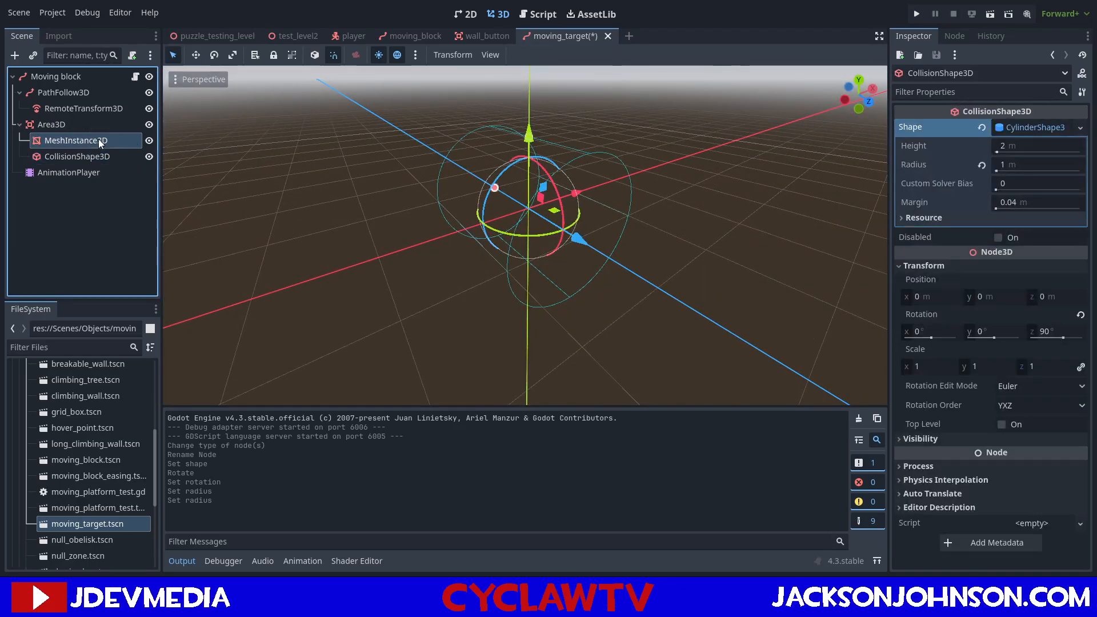
{"action": "left_click", "coordinate": [99, 139]}
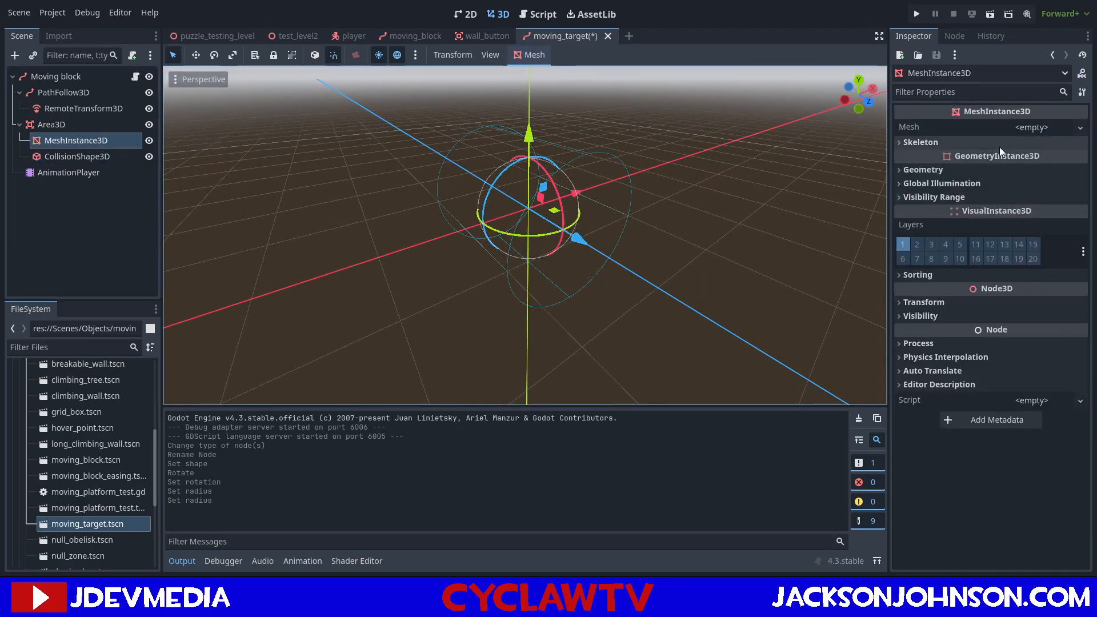
{"action": "left_click", "coordinate": [998, 221]}
Set both the top radius and the bottom radius of the MeshInstance3D's cylinder mesh to 1 m.
{"action": "left_click", "coordinate": [1042, 138]}
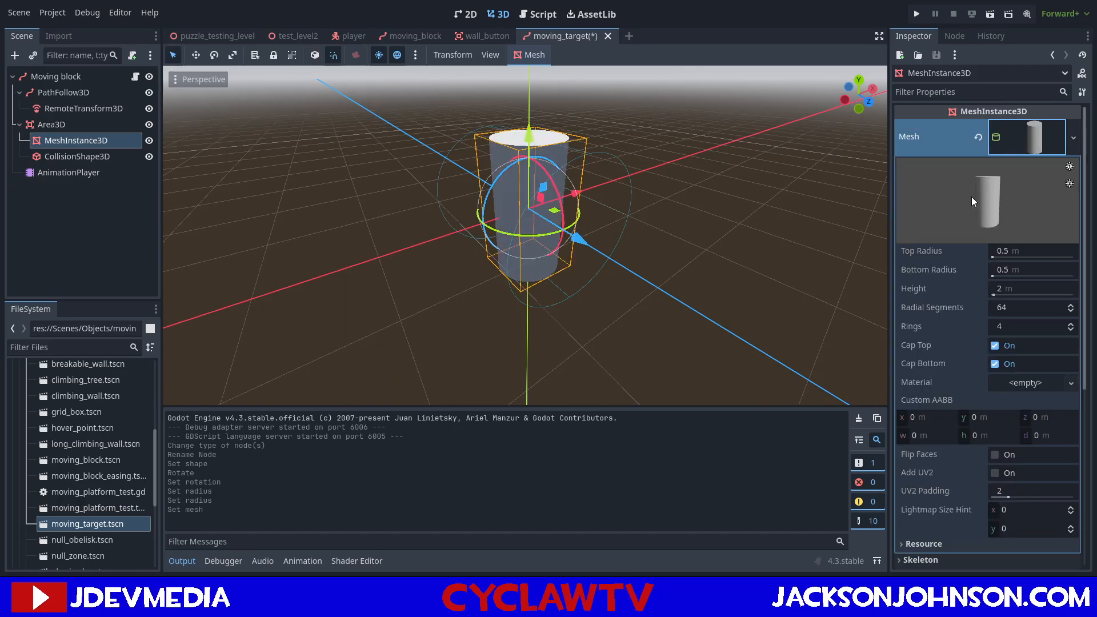
{"action": "left_click", "coordinate": [1002, 253]}
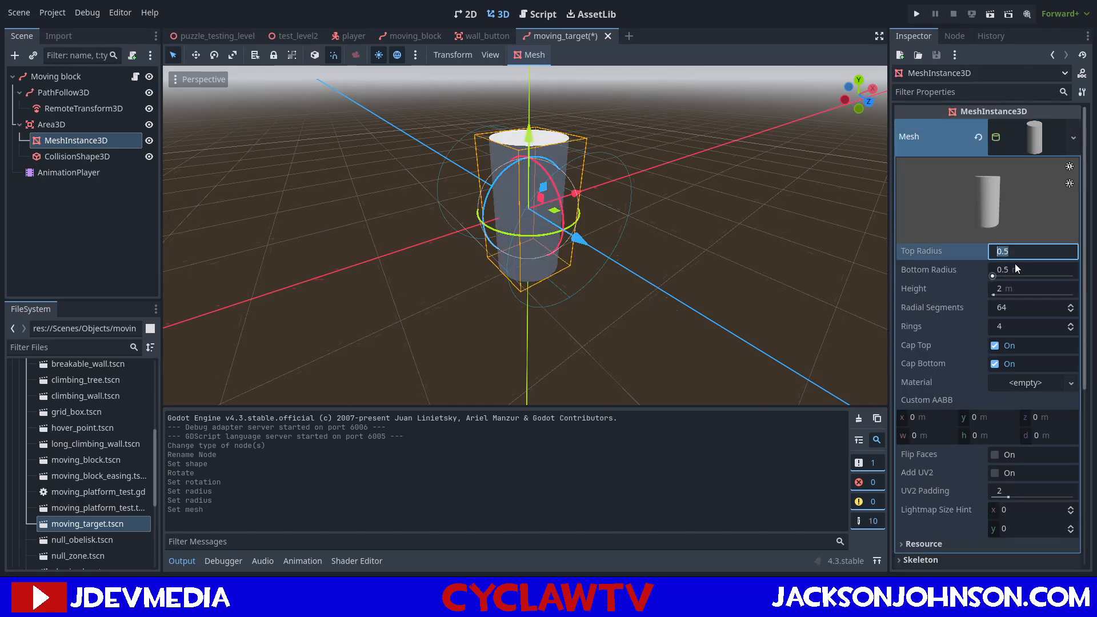
{"action": "type", "text": "1"}
{"action": "left_click", "coordinate": [1010, 266]}
{"action": "type", "text": "1"}
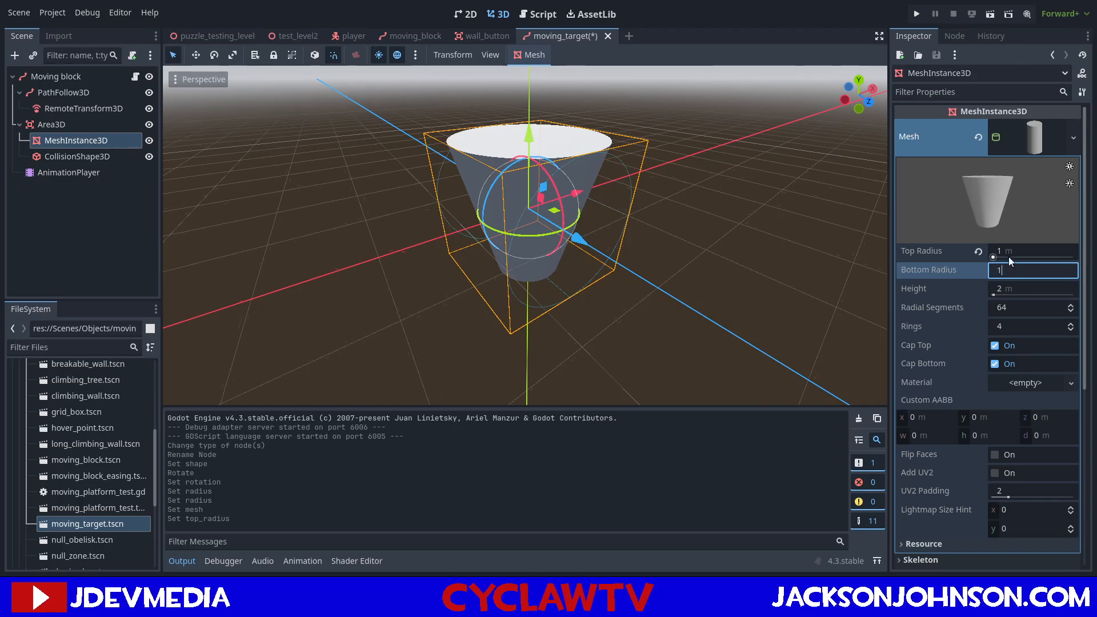
{"action": "key", "text": "Return"}
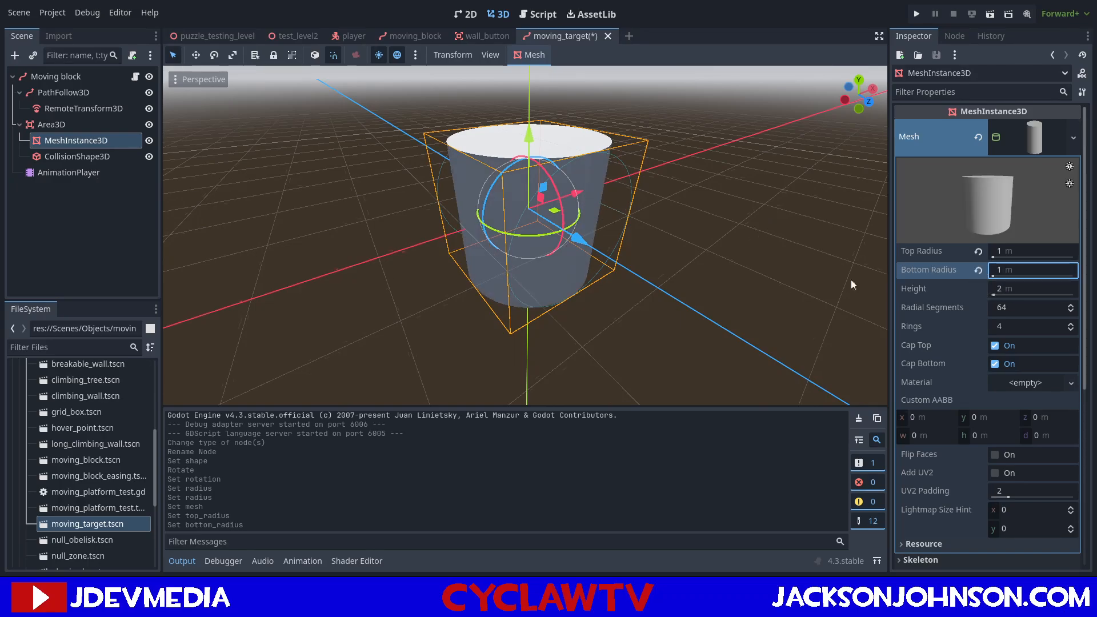
Set the MeshInstance3D's Z rotation to 90 degrees and save the moving_target scene.
{"action": "scroll", "coordinate": [964, 308], "scroll_direction": "down", "scroll_amount": 5}
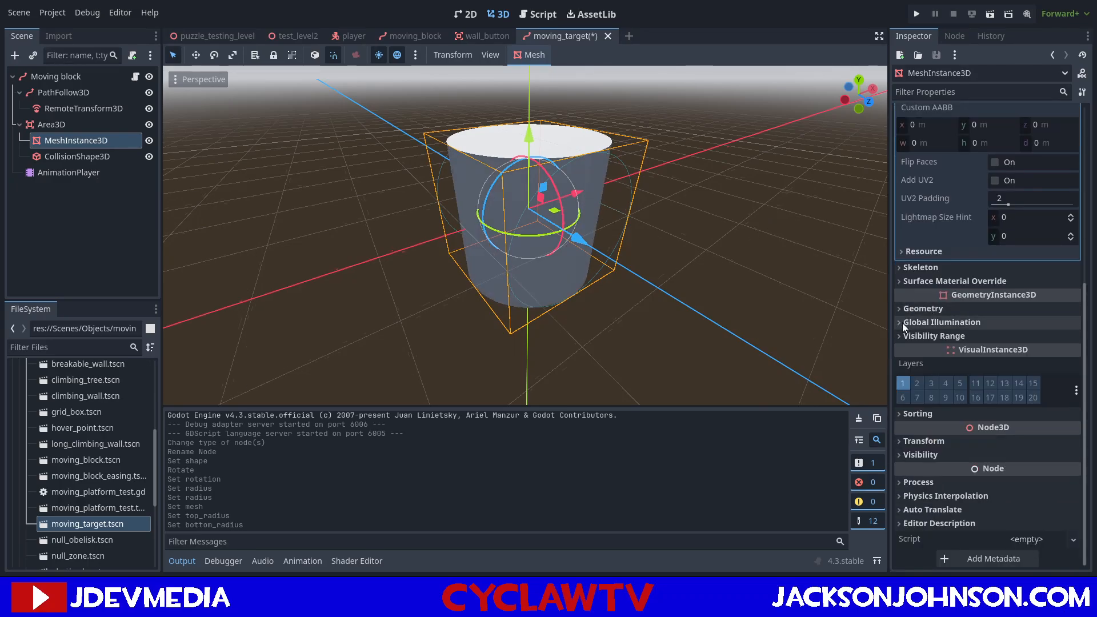
{"action": "left_click", "coordinate": [914, 441]}
{"action": "left_click", "coordinate": [1055, 506]}
{"action": "type", "text": "90"}
{"action": "key", "text": "Return"}
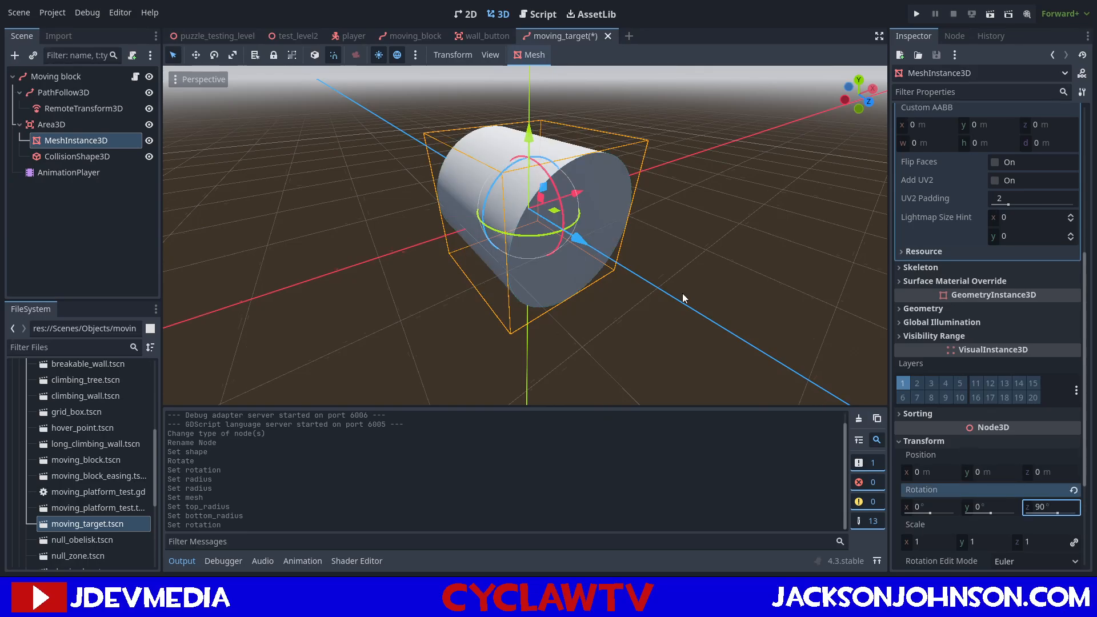
{"action": "left_click", "coordinate": [656, 235]}
{"action": "key", "text": "ctrl+s"}
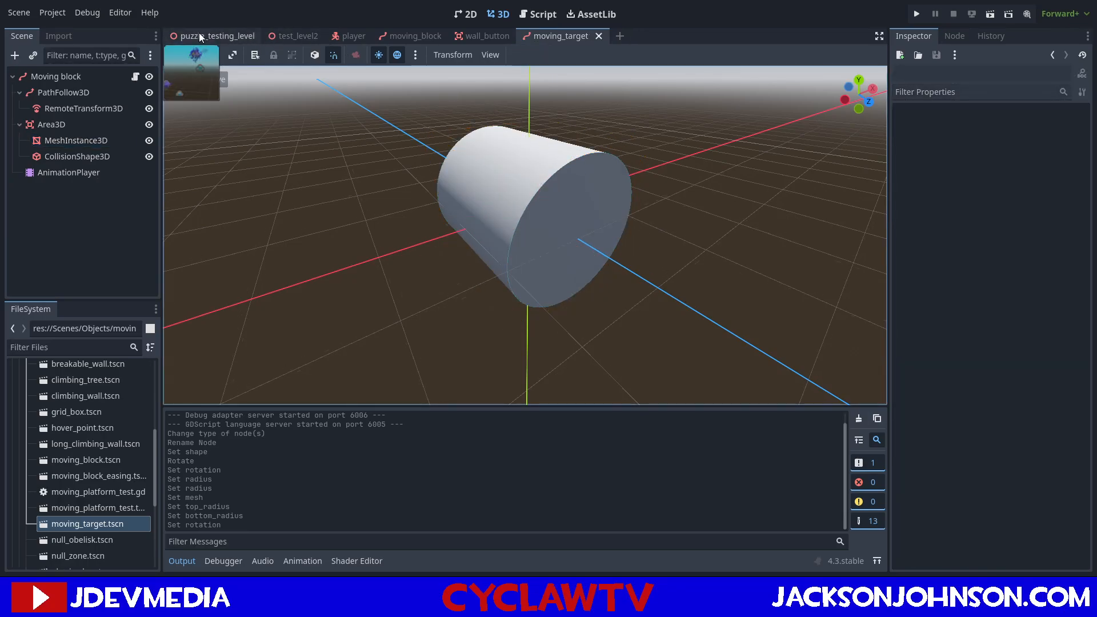
Place an instance of moving_target.tscn in the puzzle_testing_level scene and raise it above the green floor.
{"action": "left_click", "coordinate": [201, 37]}
{"action": "right_click_drag", "start_coordinate": [564, 98], "coordinate": [554, 136]}
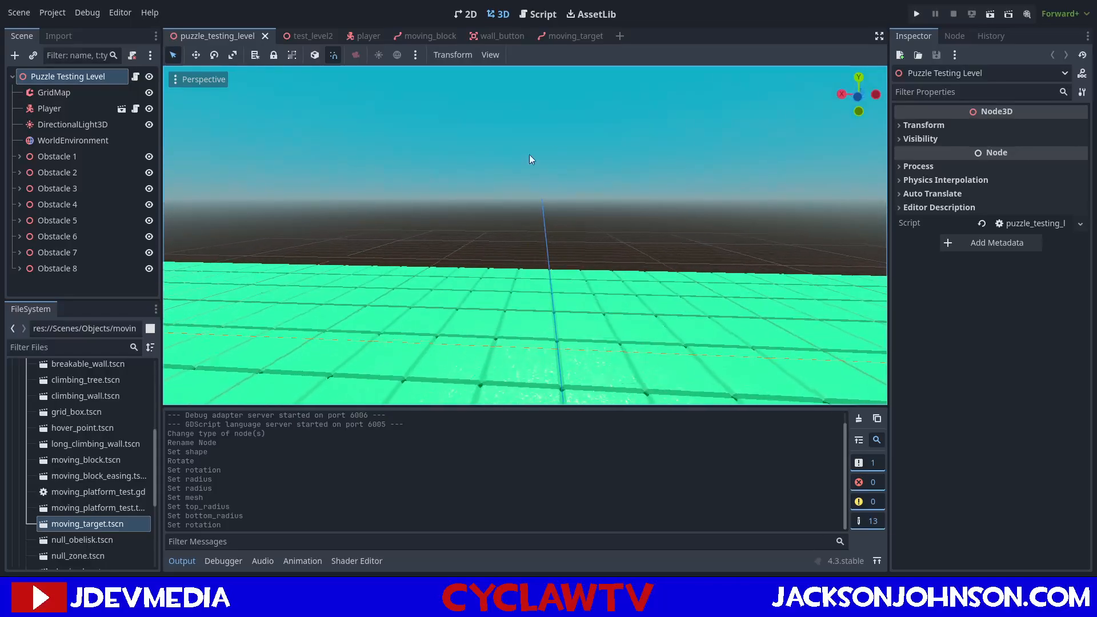
{"action": "left_click_drag", "start_coordinate": [85, 523], "coordinate": [530, 320]}
{"action": "left_click_drag", "start_coordinate": [528, 255], "coordinate": [527, 227]}
{"action": "right_click_drag", "start_coordinate": [465, 238], "coordinate": [675, 226]}
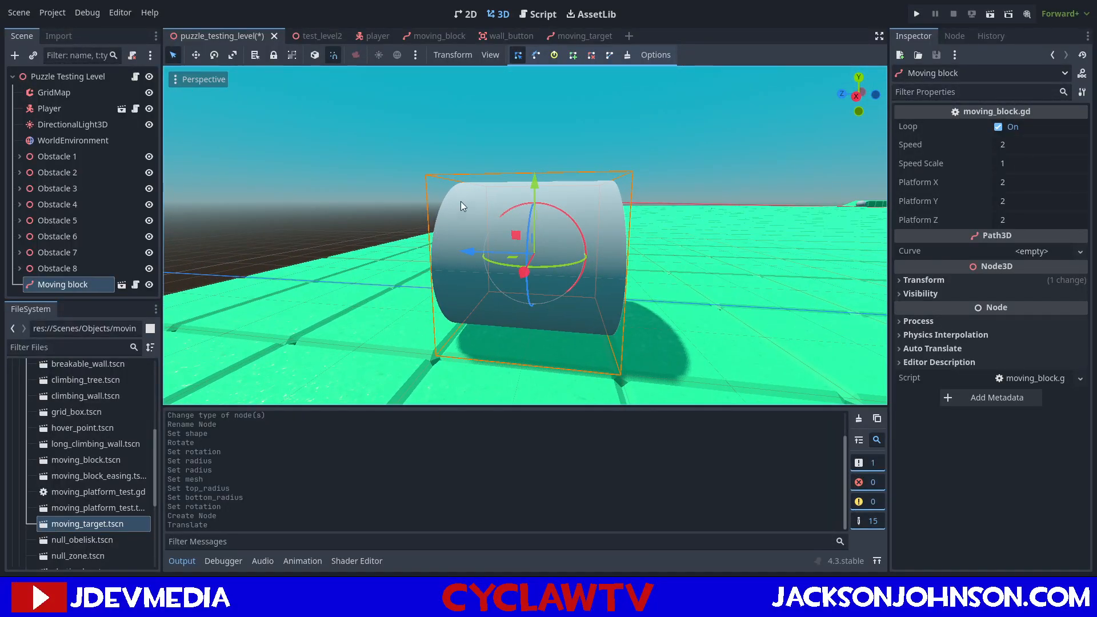
{"action": "left_click", "coordinate": [538, 15]}
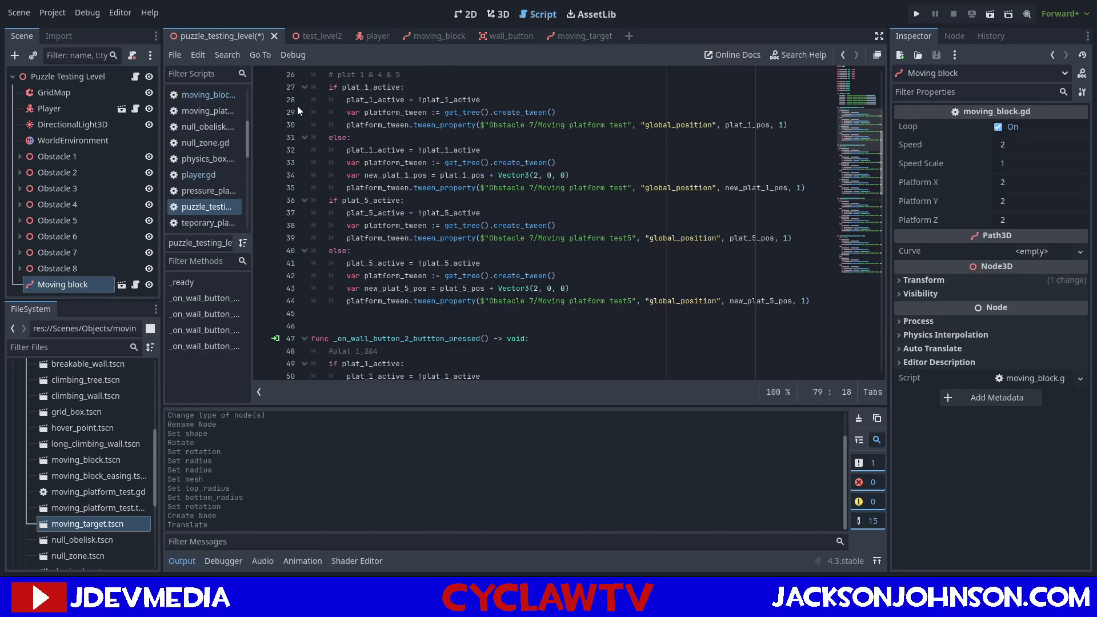
{"action": "left_click", "coordinate": [491, 19]}
{"action": "left_click", "coordinate": [468, 18]}
{"action": "left_click", "coordinate": [501, 22]}
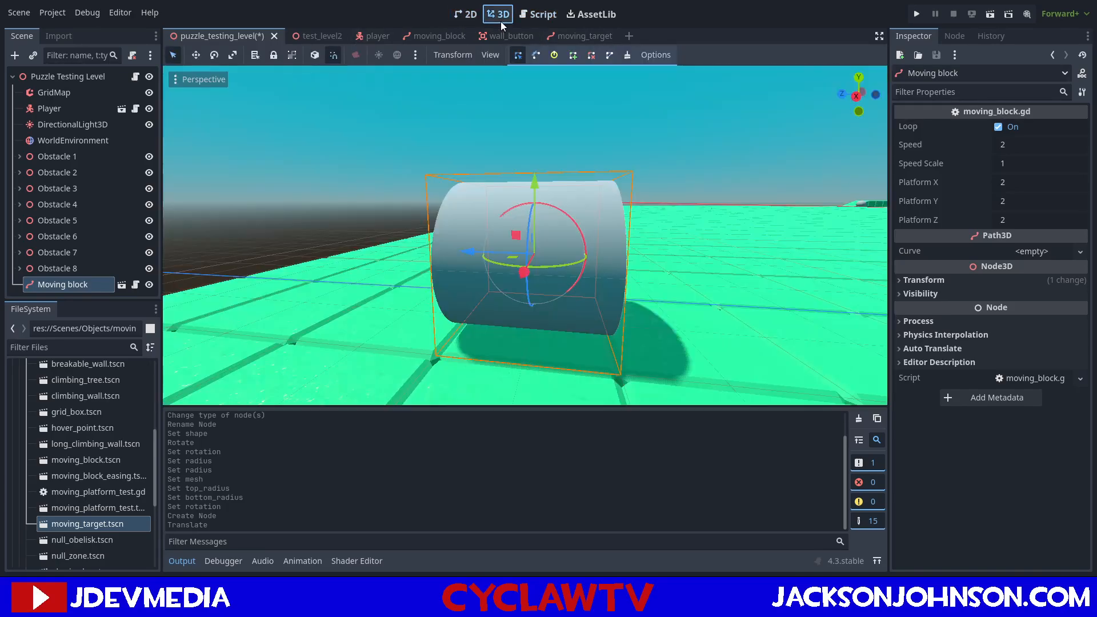
Delete the Moving block instance from the puzzle_testing_level scene.
{"action": "left_click", "coordinate": [88, 285]}
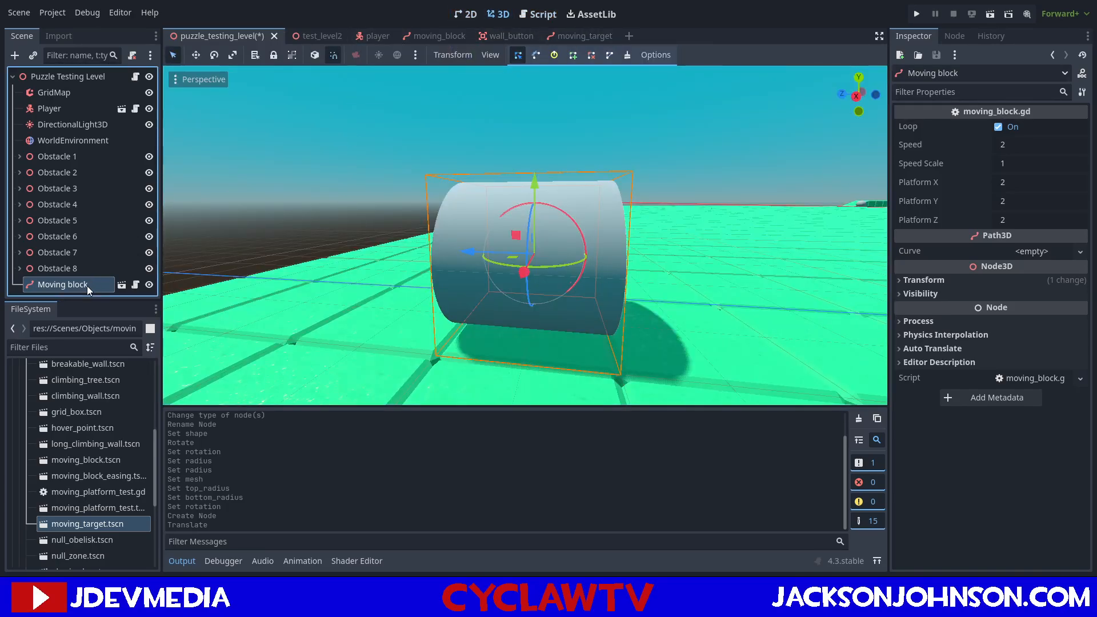
{"action": "key", "text": "Delete"}
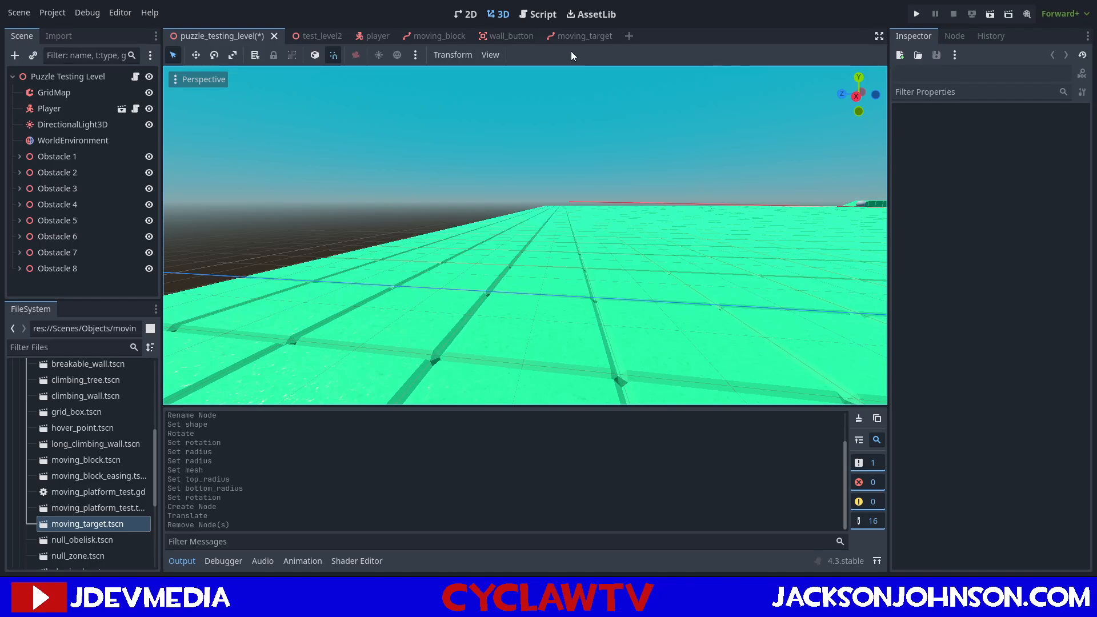
Set the height of the MeshInstance3D's cylinder mesh in the moving_target scene to 0.5 m.
{"action": "left_click", "coordinate": [570, 37]}
{"action": "right_click_drag", "start_coordinate": [577, 177], "coordinate": [657, 154]}
{"action": "key", "text": "w"}
{"action": "key", "text": "a"}
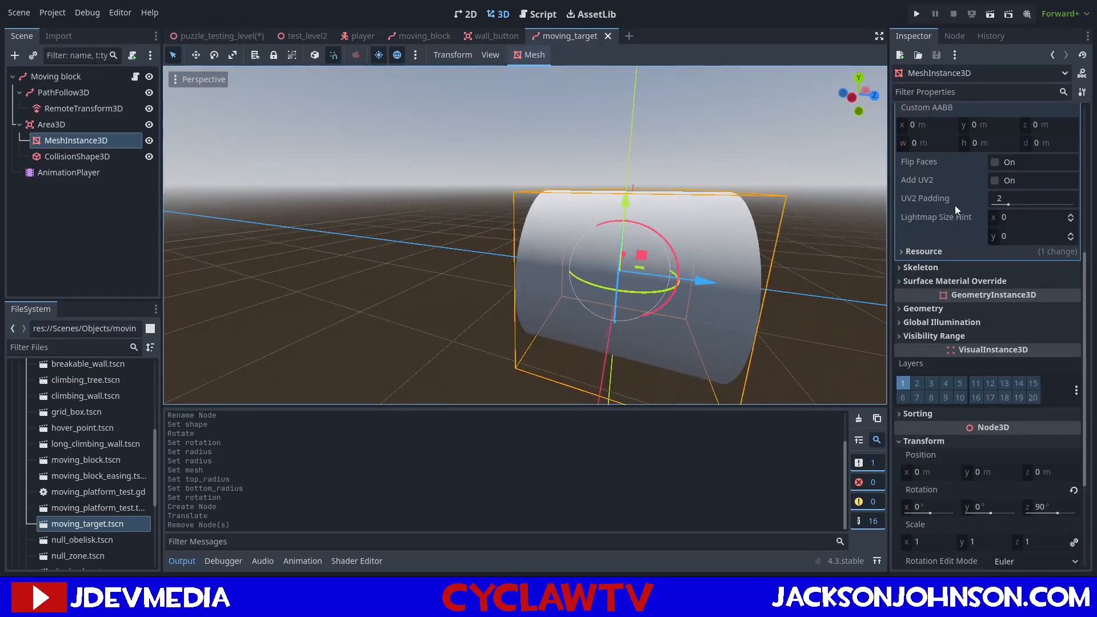
{"action": "scroll", "coordinate": [955, 205], "scroll_direction": "up", "scroll_amount": 5}
{"action": "left_click", "coordinate": [1017, 287]}
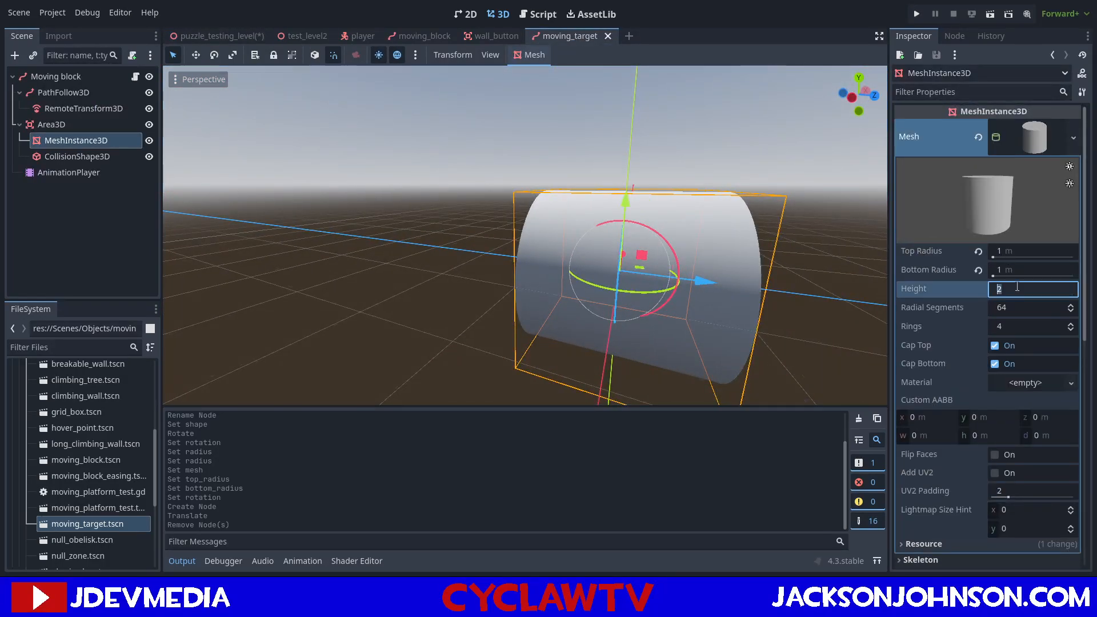
{"action": "type", "text": "0.5"}
{"action": "key", "text": "Return"}
{"action": "key", "text": "d"}
{"action": "right_click_drag", "start_coordinate": [778, 248], "coordinate": [803, 229]}
{"action": "key", "text": "a"}
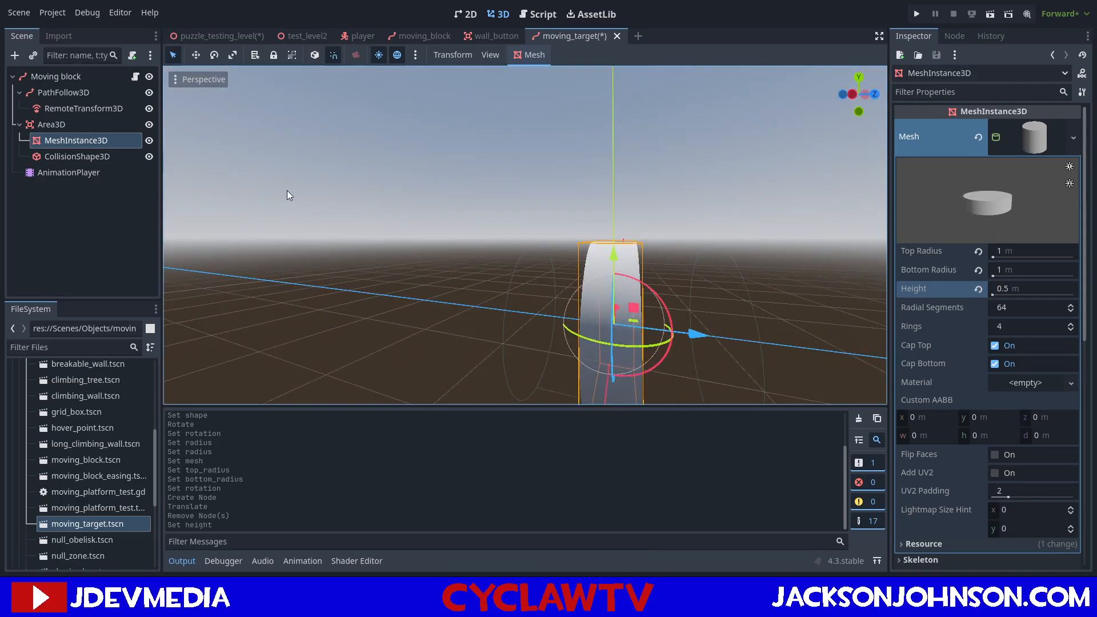
Set the height of the CollisionShape3D's cylinder shape to 0.5 m.
{"action": "left_click", "coordinate": [100, 156]}
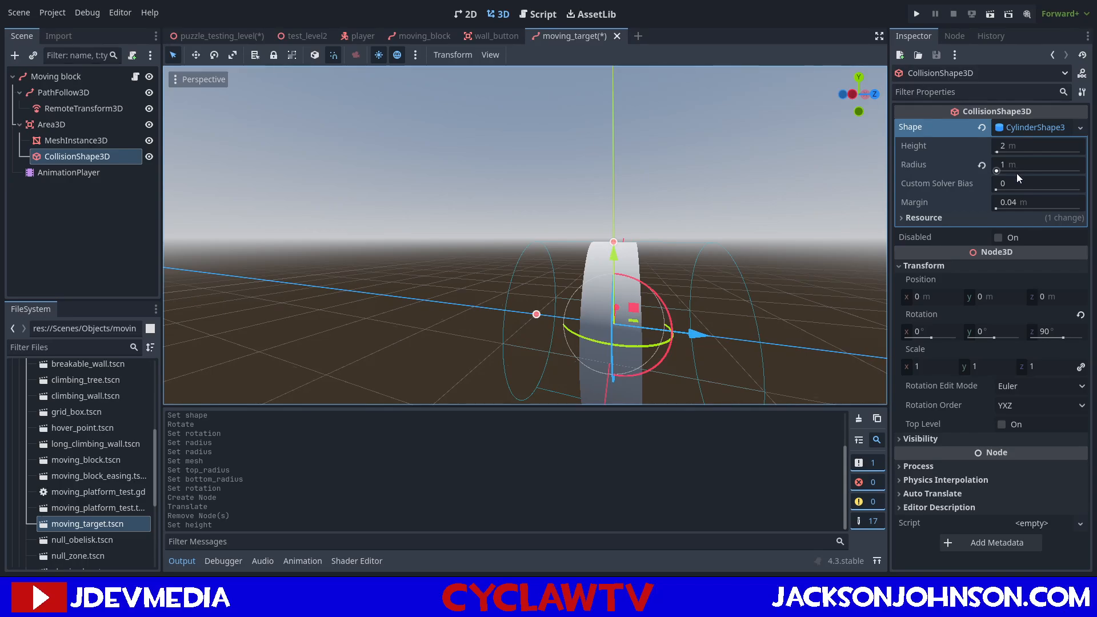
{"action": "left_click", "coordinate": [1018, 149]}
{"action": "type", "text": ".5"}
{"action": "key", "text": "Return"}
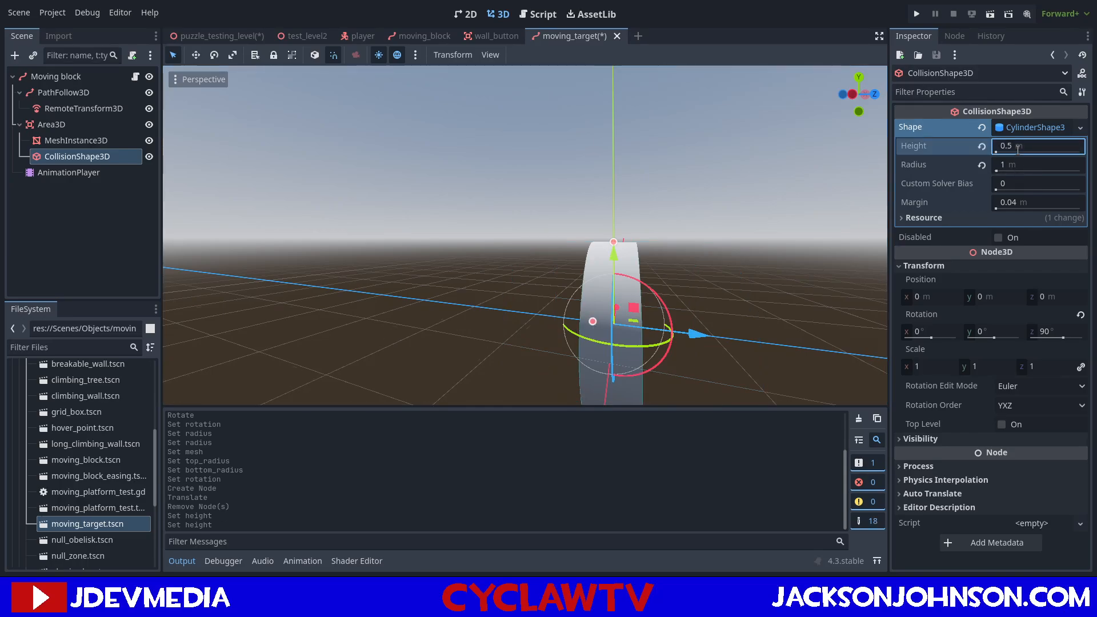
{"action": "key", "text": "d"}
{"action": "right_click_drag", "start_coordinate": [802, 165], "coordinate": [729, 163]}
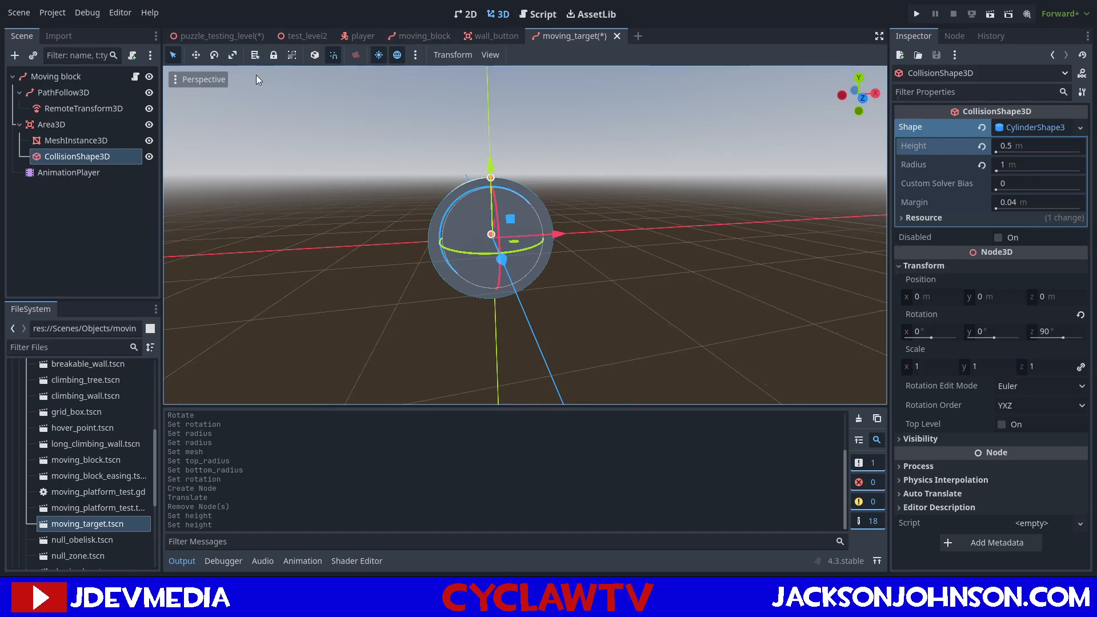
Examine the Moving block's moving_block.gd script, including its exported variables, node references and the box shape and mesh code in _ready.
{"action": "left_click", "coordinate": [117, 77]}
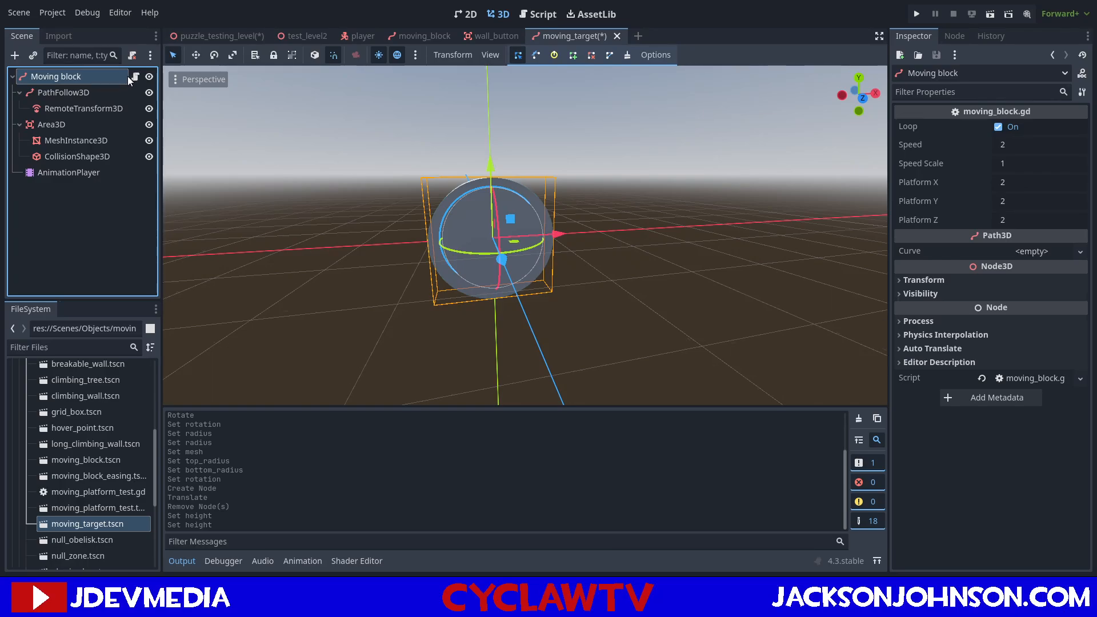
{"action": "left_click", "coordinate": [138, 76]}
{"action": "left_click", "coordinate": [464, 229]}
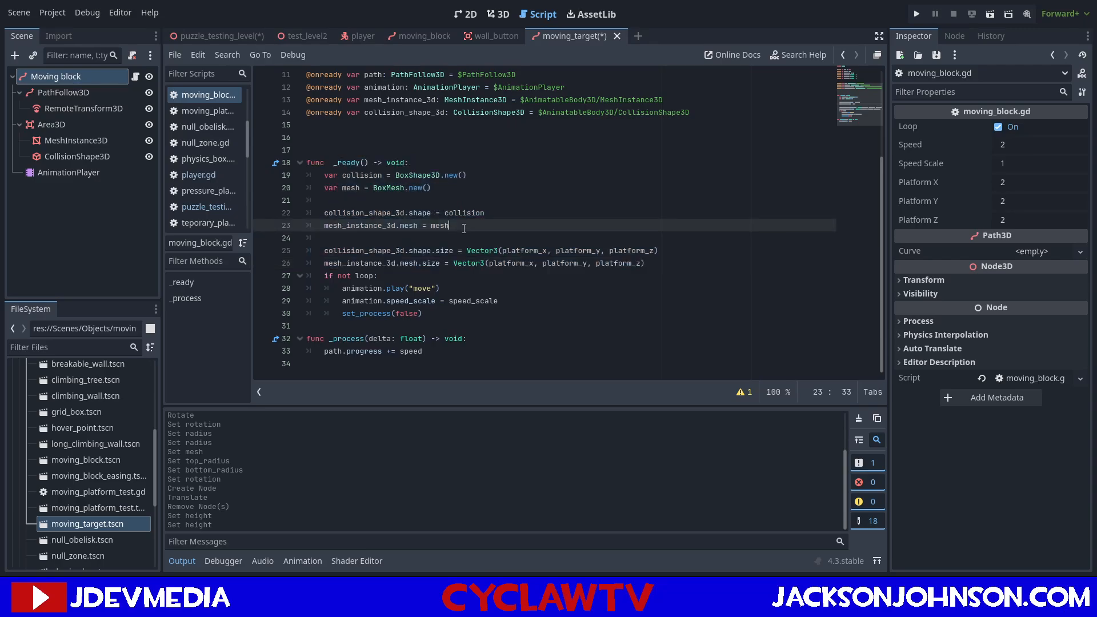
{"action": "left_click_drag", "start_coordinate": [649, 263], "coordinate": [316, 174]}
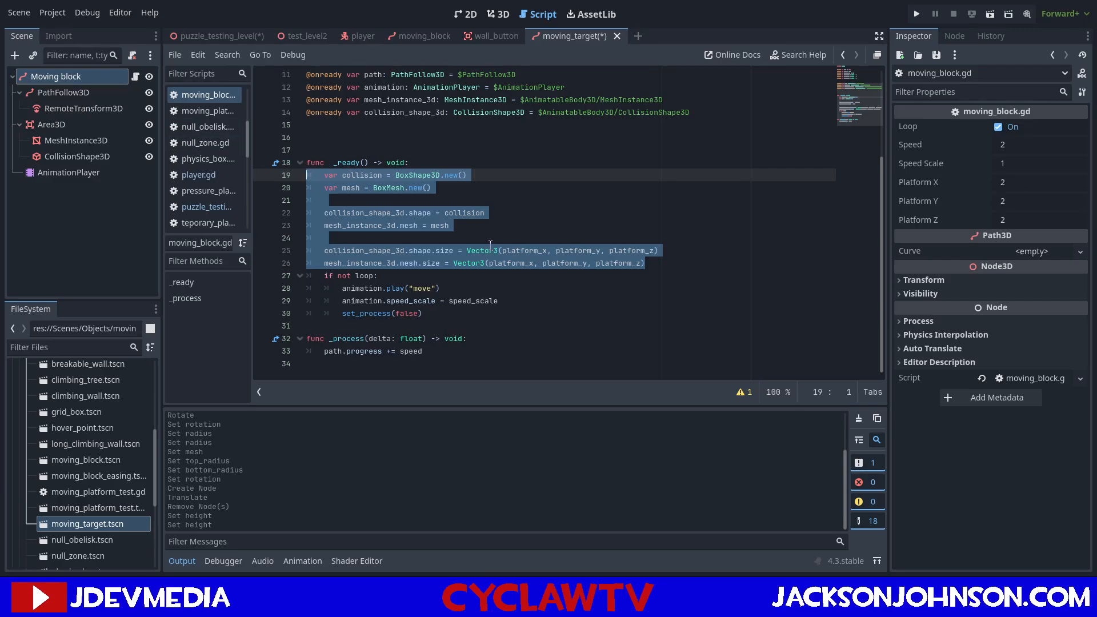
{"action": "scroll", "coordinate": [490, 245], "scroll_direction": "up", "scroll_amount": 3}
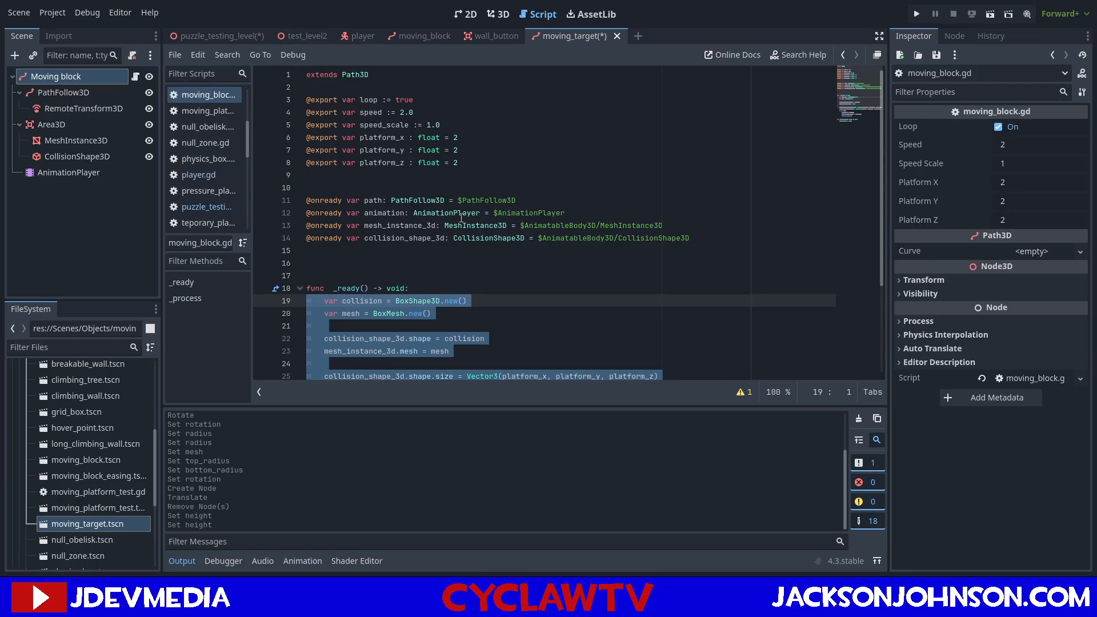
{"action": "scroll", "coordinate": [465, 220], "scroll_direction": "down", "scroll_amount": 3}
{"action": "scroll", "coordinate": [461, 219], "scroll_direction": "up", "scroll_amount": 3}
{"action": "left_click_drag", "start_coordinate": [693, 225], "coordinate": [302, 145]}
{"action": "left_click", "coordinate": [423, 191]}
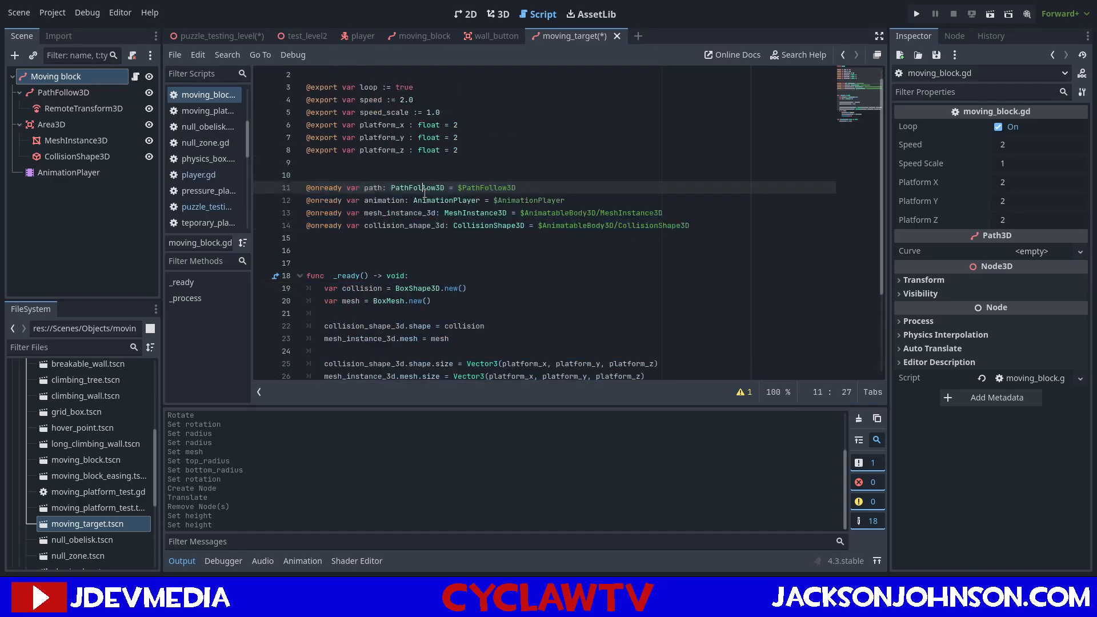
{"action": "scroll", "coordinate": [346, 196], "scroll_direction": "down", "scroll_amount": 3}
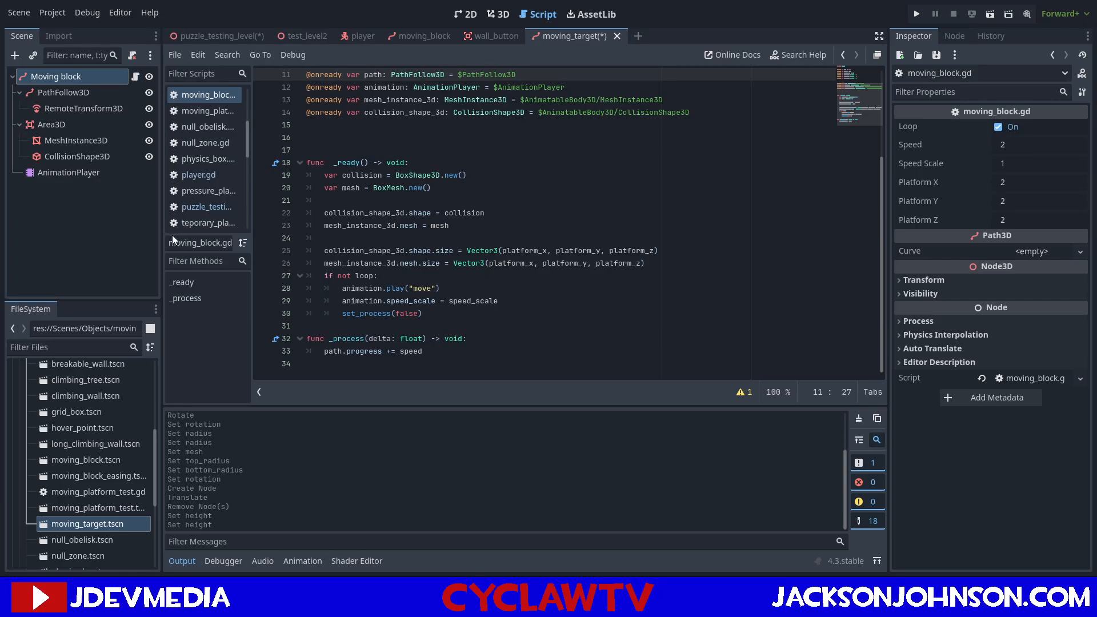
Detach moving_block.gd from the Moving block root node and attach a new moving_target.gd script extending Path3D.
{"action": "left_click", "coordinate": [132, 55]}
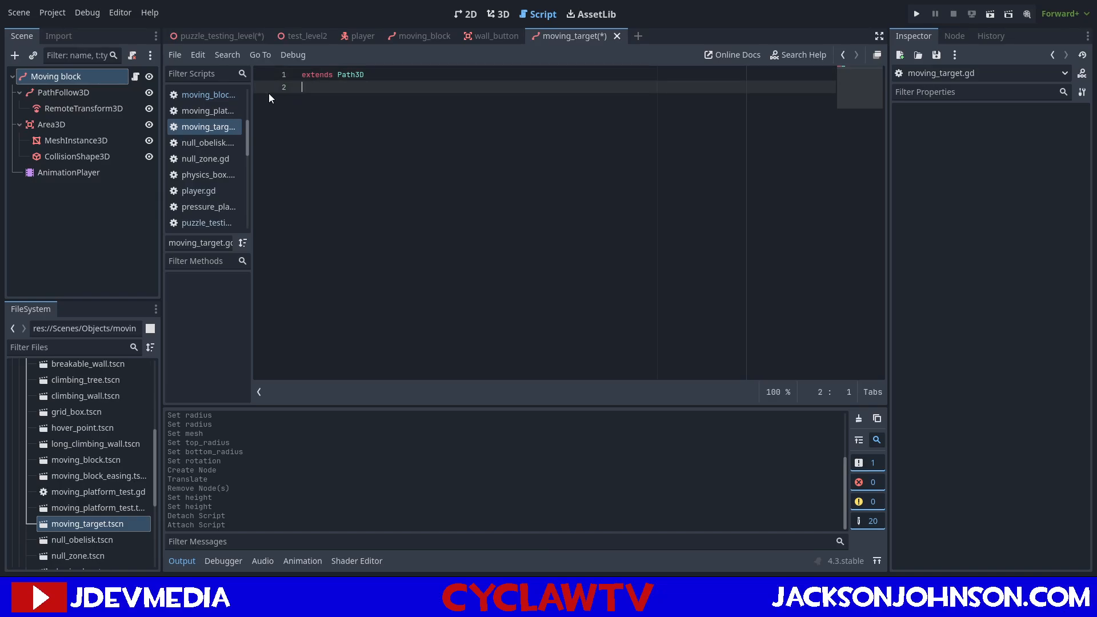
Copy the exported loop, speed and speed_scale variables from moving_block.gd into moving_target.gd.
{"action": "left_click", "coordinate": [225, 112]}
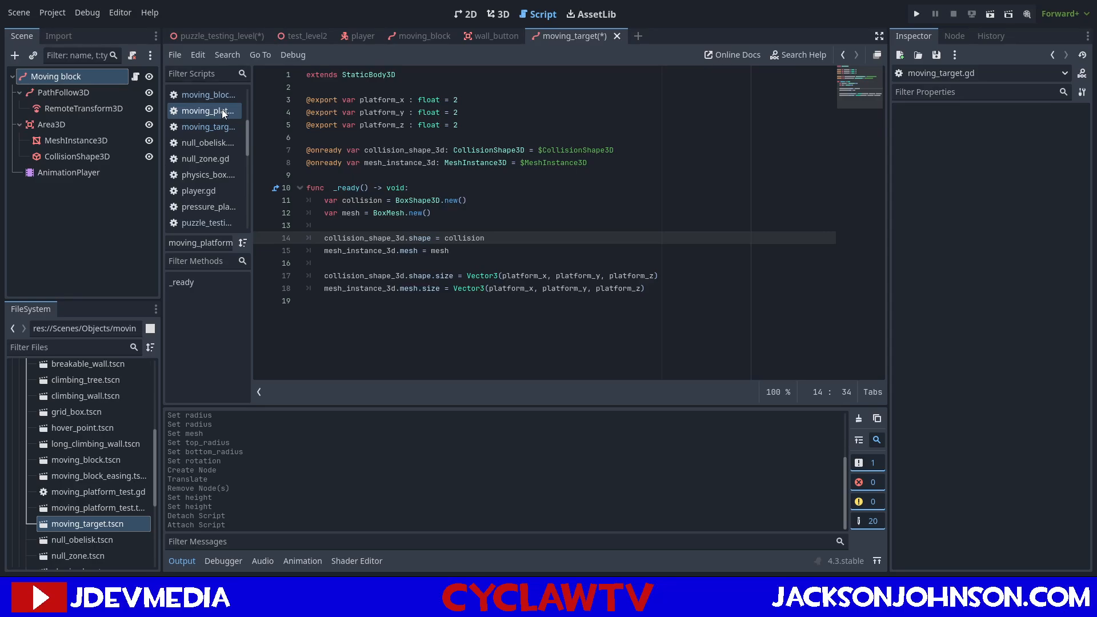
{"action": "left_click", "coordinate": [208, 95]}
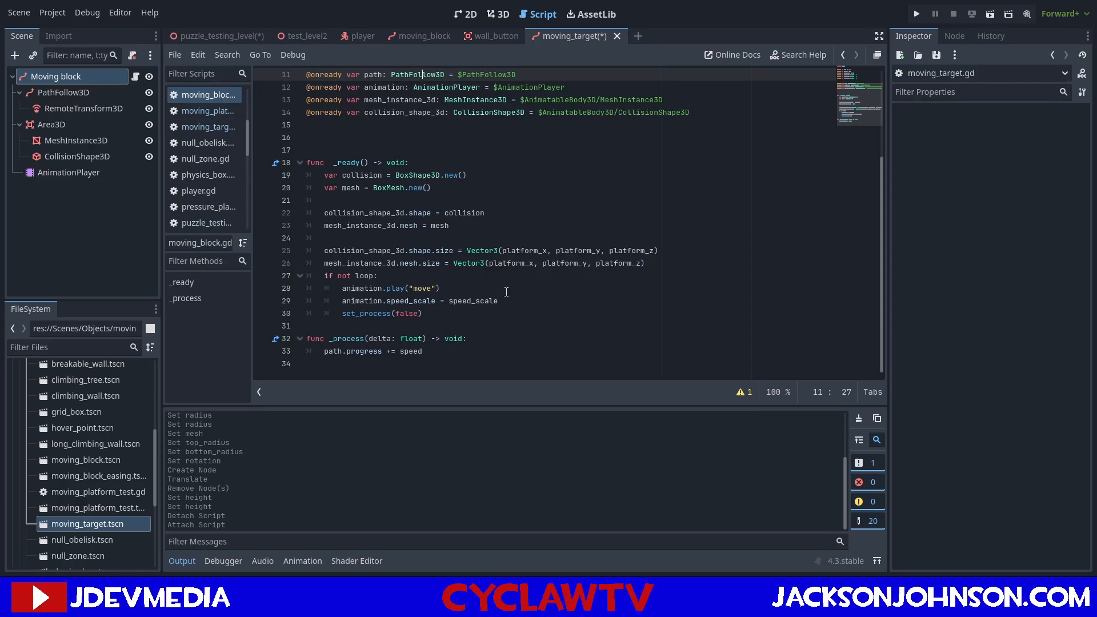
{"action": "scroll", "coordinate": [436, 234], "scroll_direction": "up", "scroll_amount": 3}
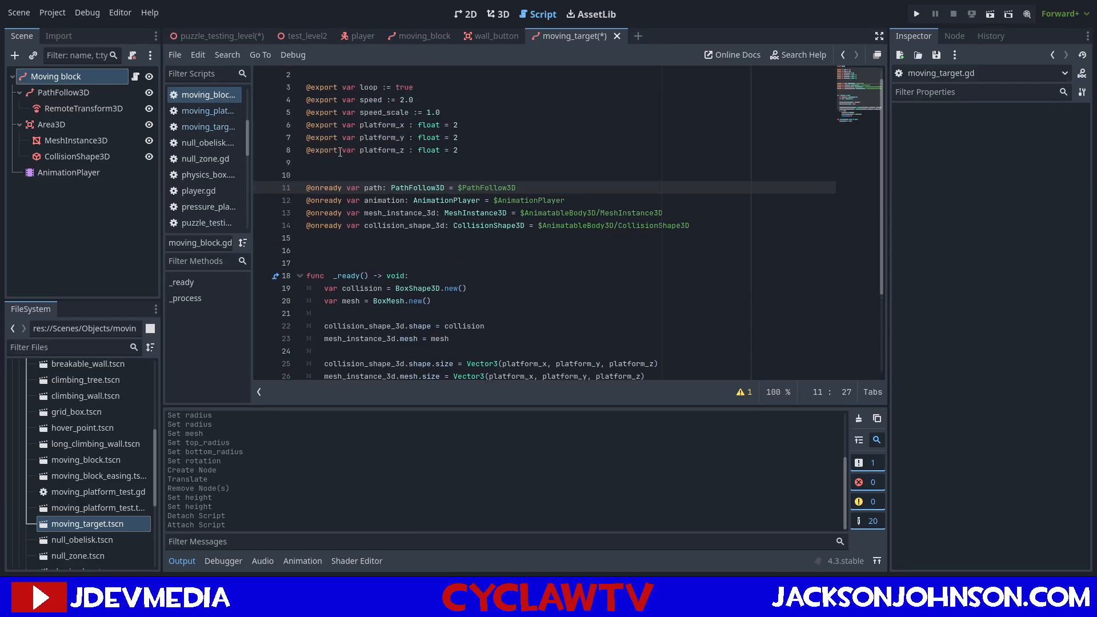
{"action": "scroll", "coordinate": [544, 177], "scroll_direction": "up", "scroll_amount": 1}
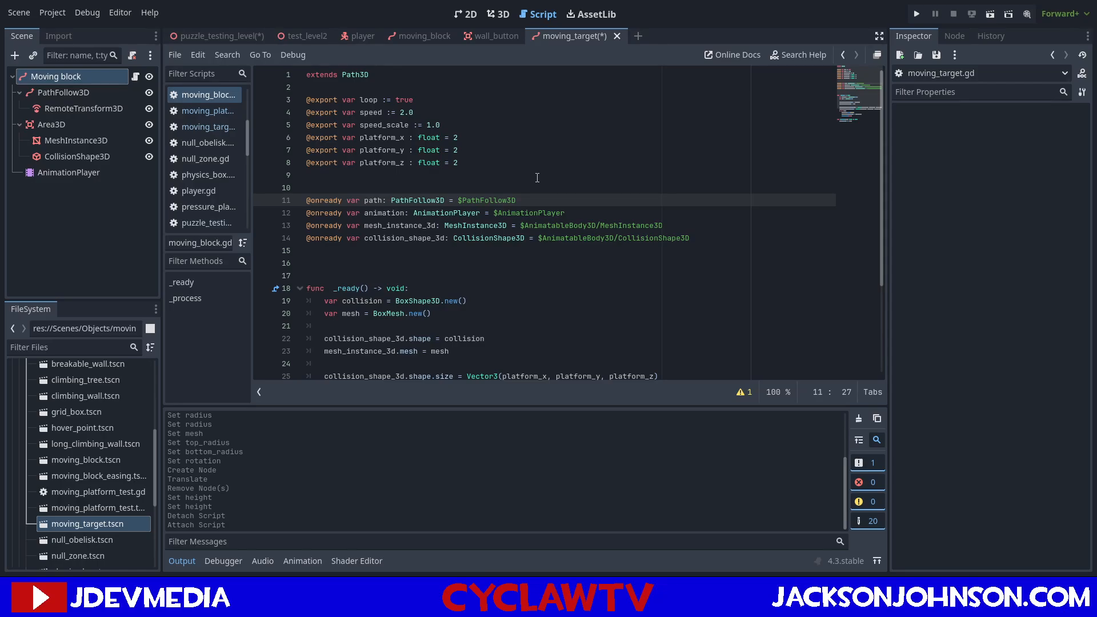
{"action": "left_click_drag", "start_coordinate": [445, 125], "coordinate": [312, 99]}
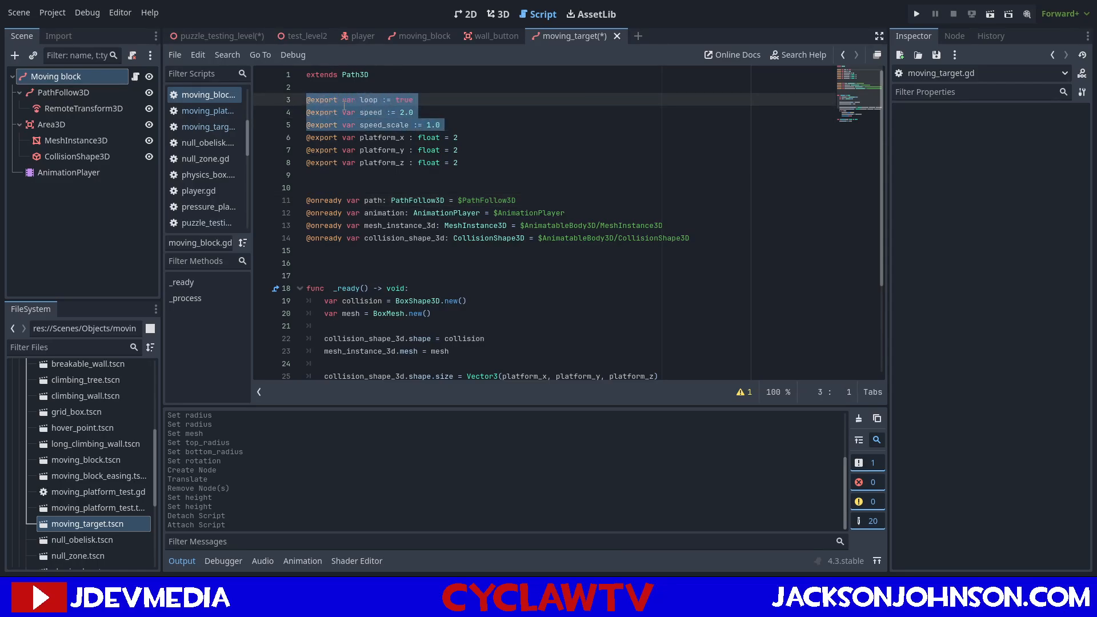
{"action": "left_click", "coordinate": [214, 123]}
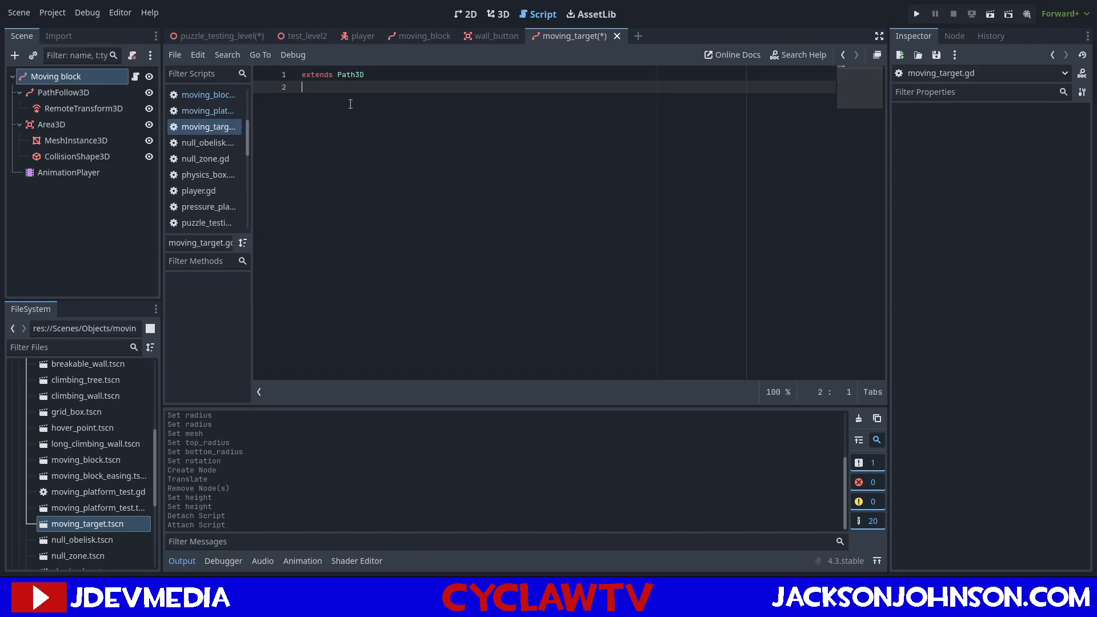
{"action": "key", "text": "Return"}
{"action": "type", "text": "@export var loop := true @export var speed := 2.0 @export var speed_scale := 1.0"}
{"action": "left_click", "coordinate": [198, 92]}
{"action": "scroll", "coordinate": [492, 175], "scroll_direction": "down", "scroll_amount": 2}
{"action": "scroll", "coordinate": [493, 175], "scroll_direction": "down", "scroll_amount": 2}
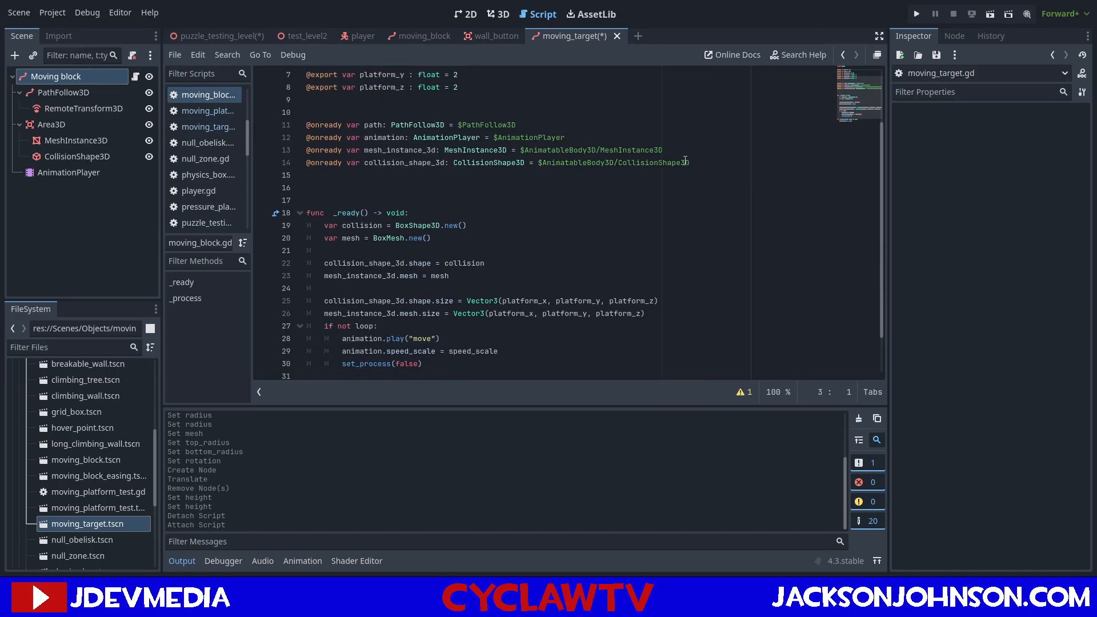
{"action": "left_click_drag", "start_coordinate": [696, 162], "coordinate": [206, 121]}
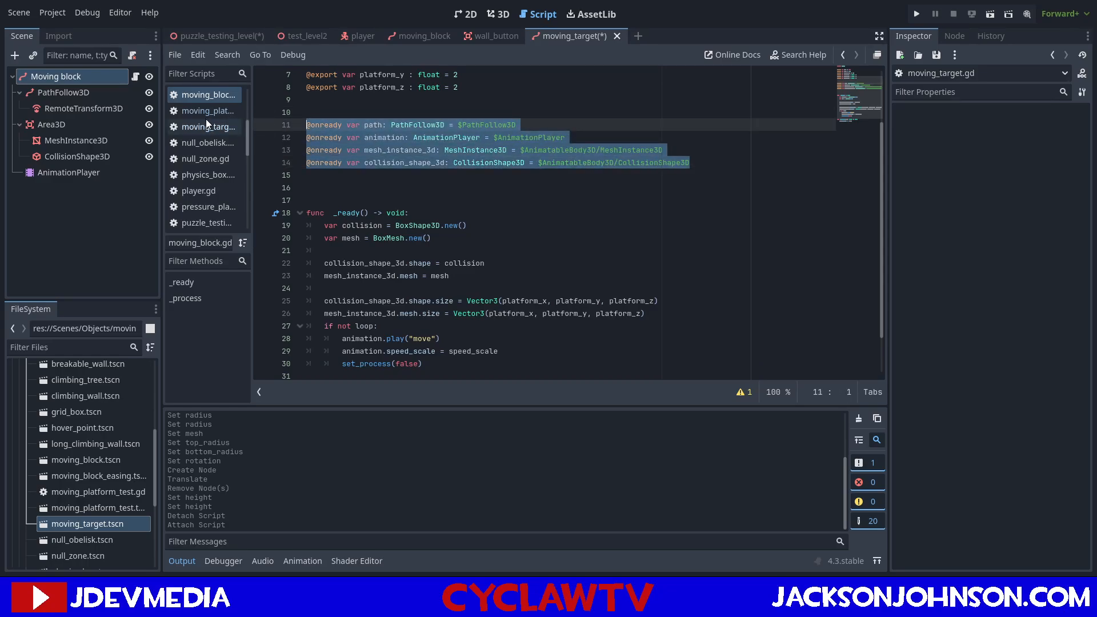
{"action": "scroll", "coordinate": [446, 171], "scroll_direction": "down", "scroll_amount": 2}
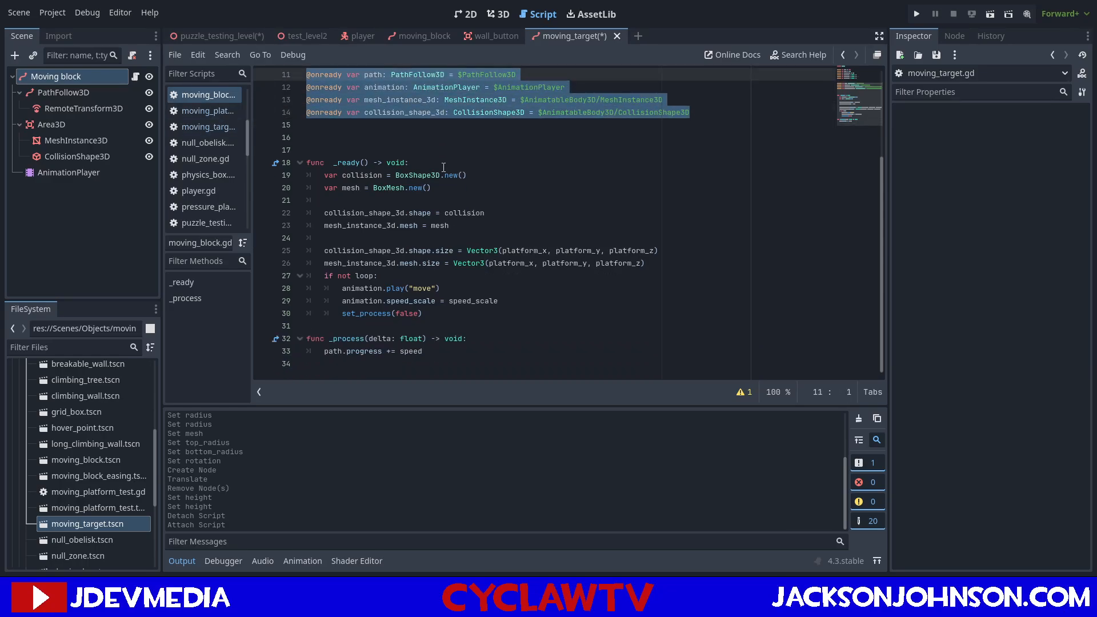
{"action": "scroll", "coordinate": [443, 167], "scroll_direction": "up", "scroll_amount": 3}
{"action": "left_click", "coordinate": [444, 163]}
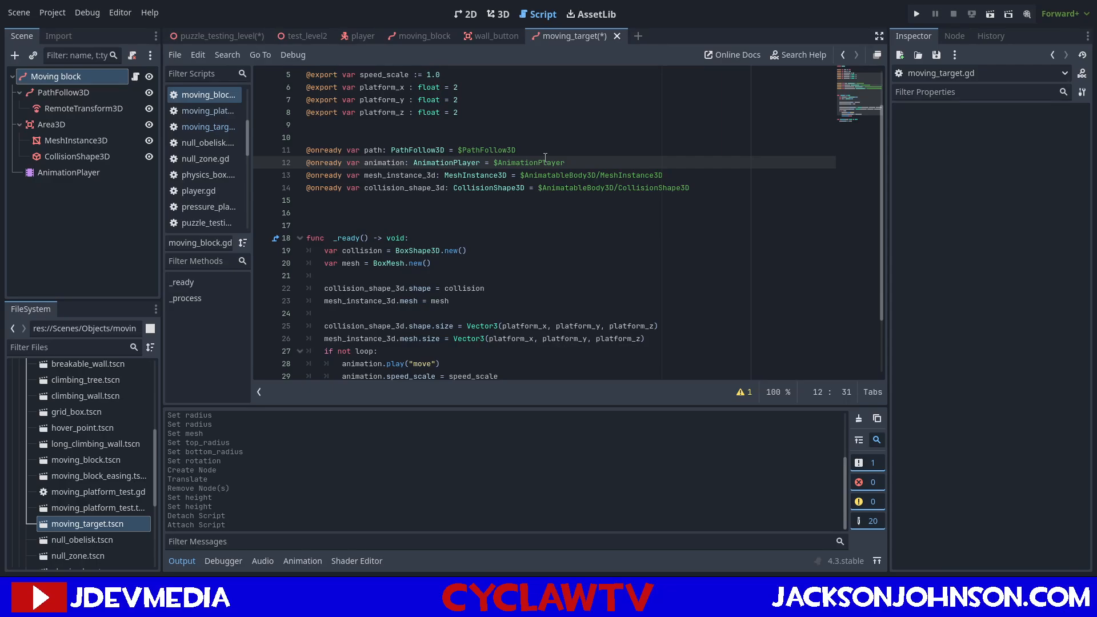
{"action": "scroll", "coordinate": [545, 158], "scroll_direction": "down", "scroll_amount": 3}
{"action": "double_click", "coordinate": [374, 75]}
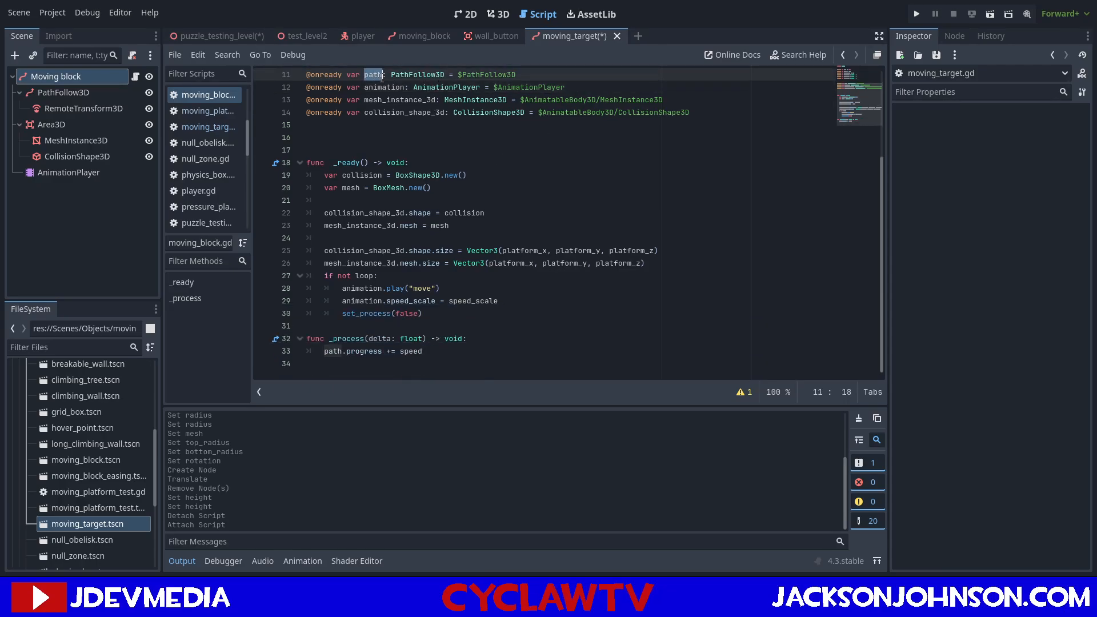
{"action": "double_click", "coordinate": [379, 88]}
{"action": "scroll", "coordinate": [583, 102], "scroll_direction": "up", "scroll_amount": 3}
{"action": "left_click_drag", "start_coordinate": [596, 158], "coordinate": [283, 154]}
{"action": "key", "text": "ctrl+c"}
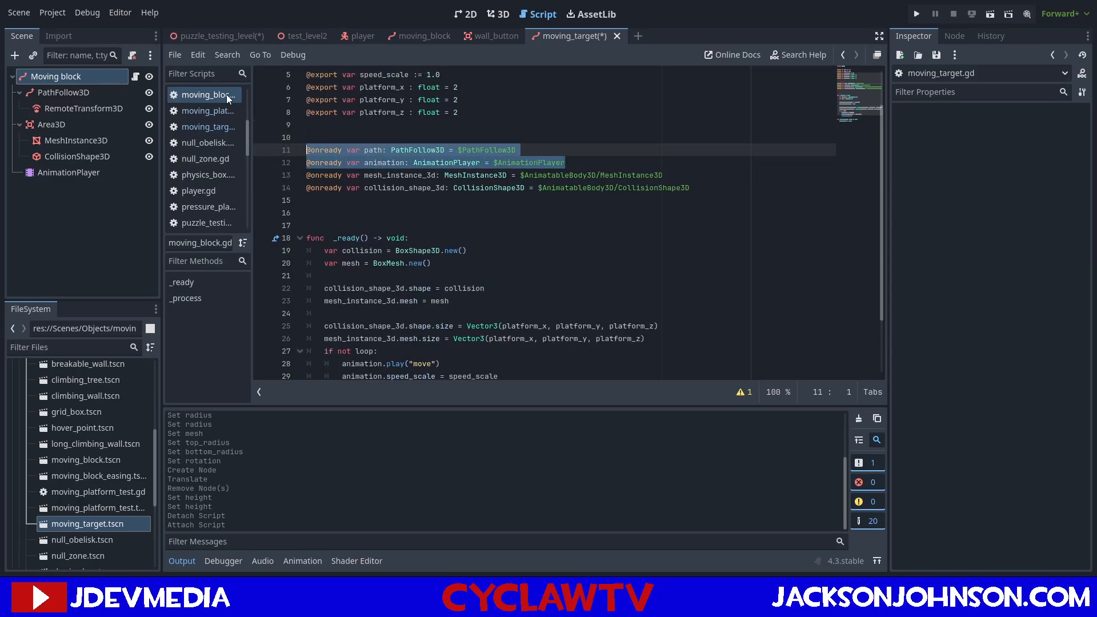
{"action": "left_click", "coordinate": [204, 124]}
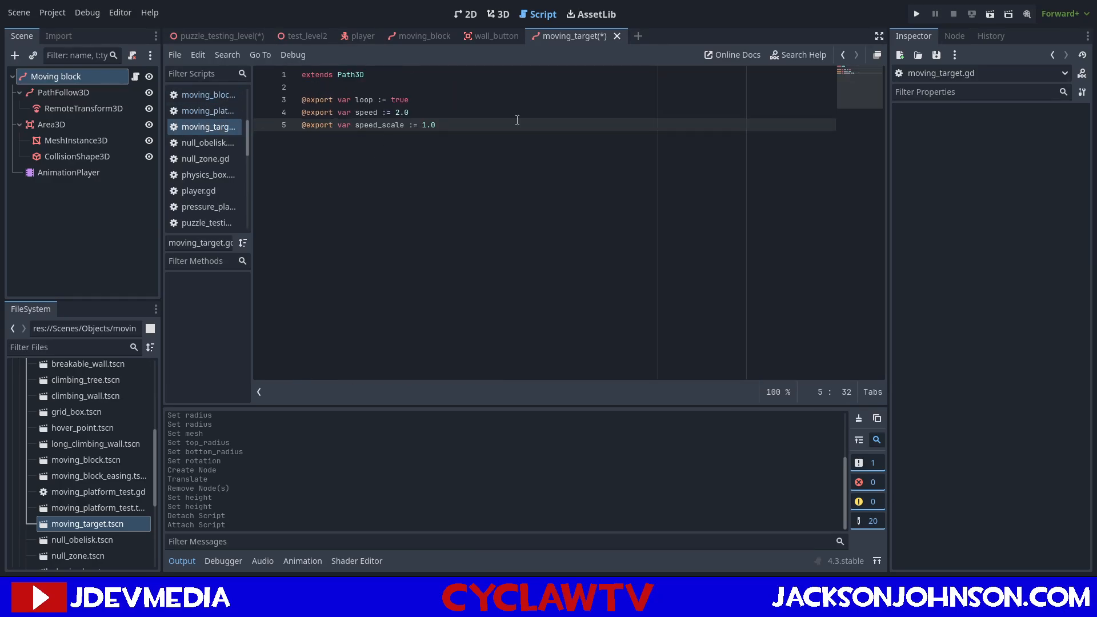
{"action": "key", "text": "Return"}
{"action": "key", "text": "Return"}
{"action": "key", "text": "ctrl+v"}
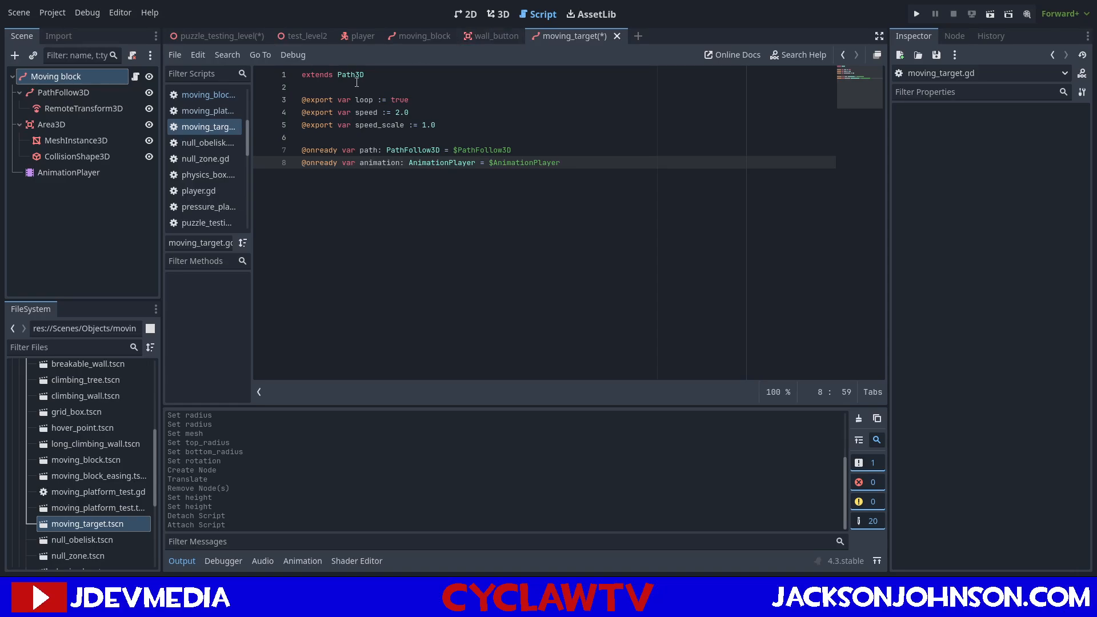
Add a _ready() function to moving_target.gd containing the "if not loop:" block copied from moving_block.gd.
{"action": "key", "text": "Return"}
{"action": "key", "text": "Return"}
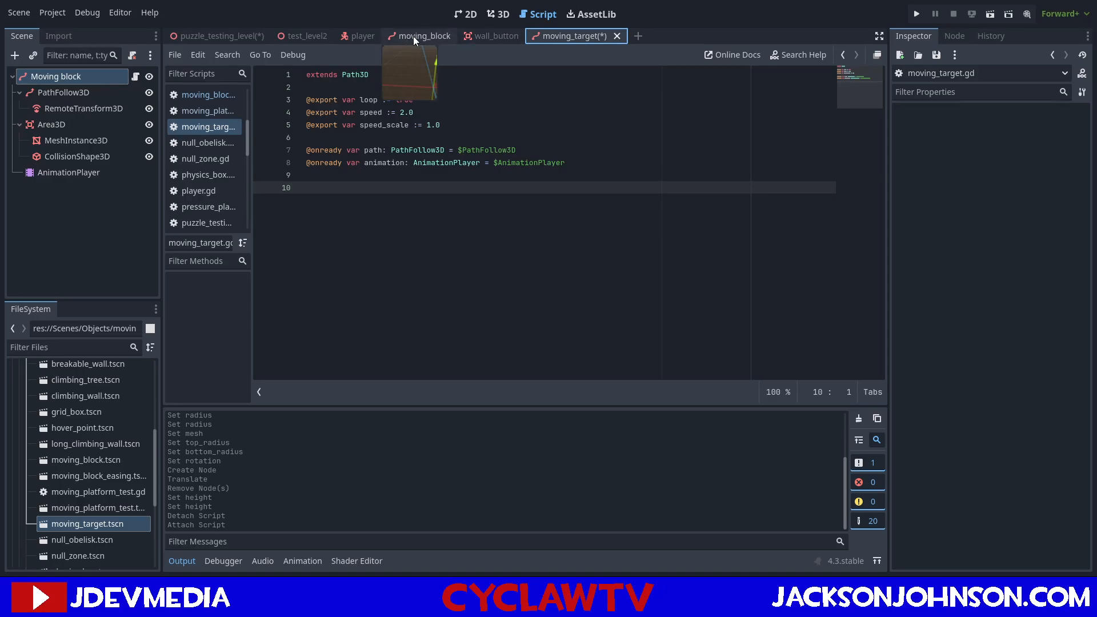
{"action": "left_click", "coordinate": [188, 95]}
{"action": "scroll", "coordinate": [453, 209], "scroll_direction": "down", "scroll_amount": 2}
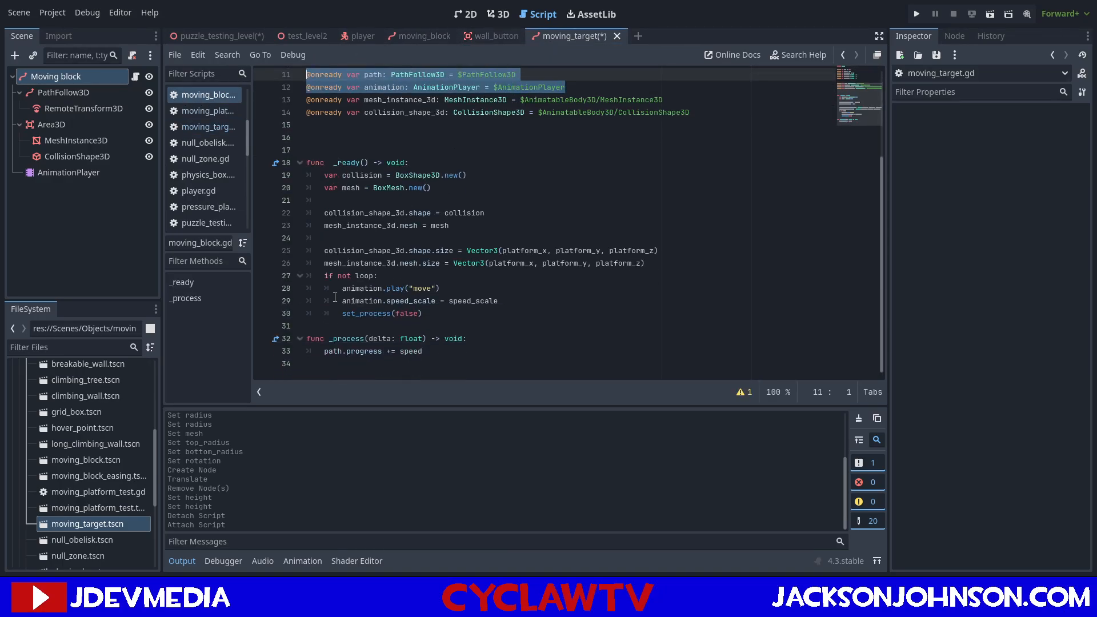
{"action": "left_click_drag", "start_coordinate": [324, 275], "coordinate": [449, 314]}
{"action": "key", "text": "ctrl+c"}
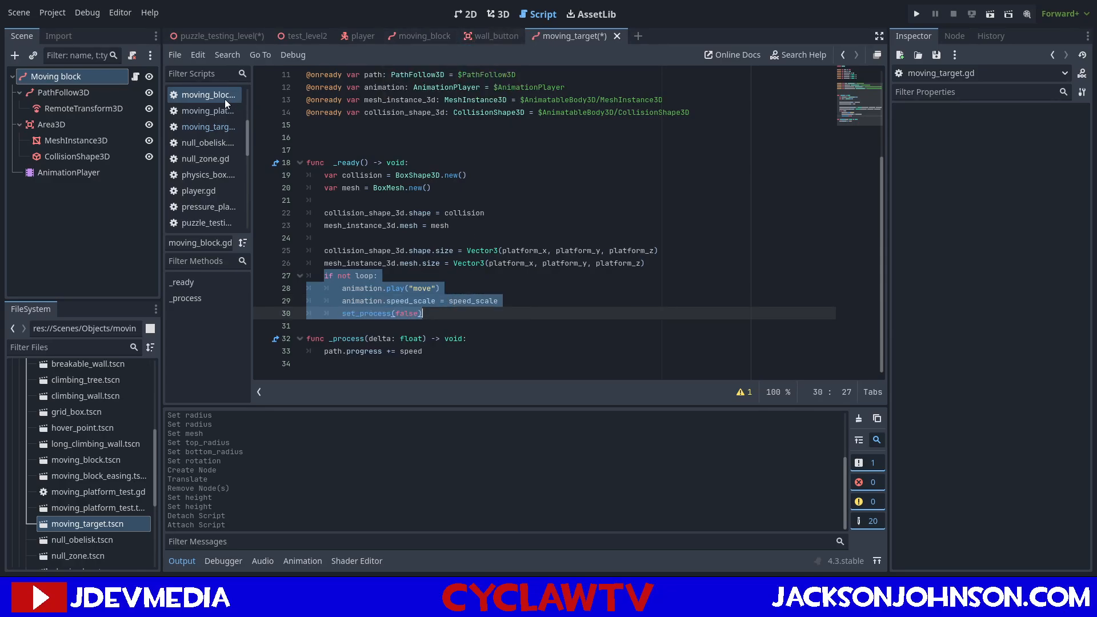
{"action": "left_click", "coordinate": [205, 127]}
{"action": "type", "text": "func"}
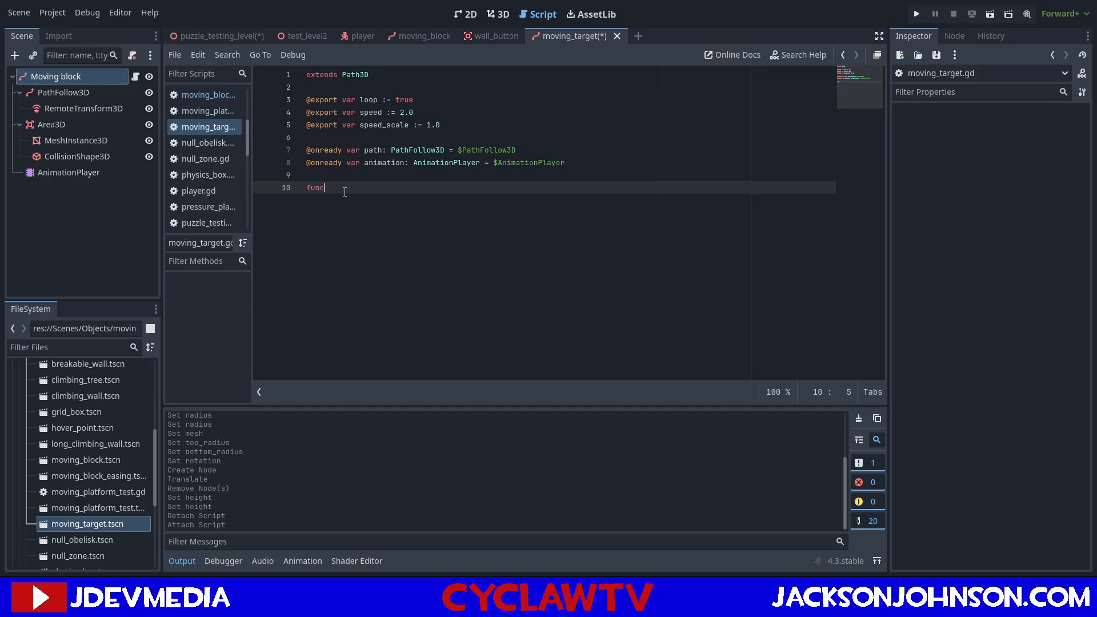
{"action": "type", "text": " _re"}
{"action": "key", "text": "Return"}
{"action": "key", "text": "Return"}
{"action": "key", "text": "ctrl+v"}
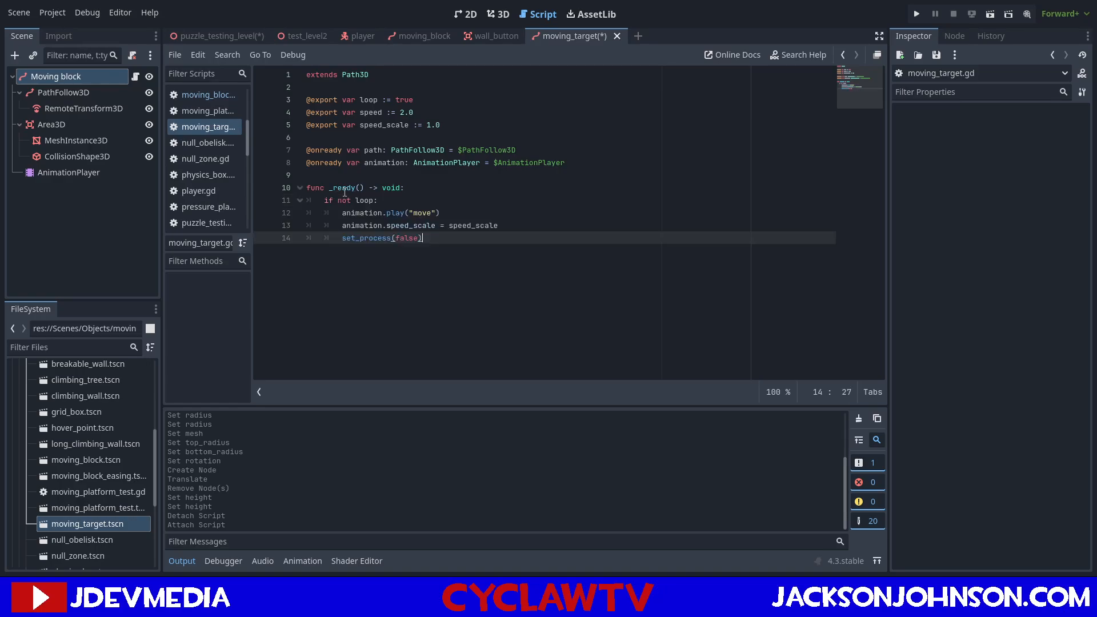
Copy the _process() function from moving_block.gd to the end of moving_target.gd and save the moving_target scene.
{"action": "key", "text": "Return"}
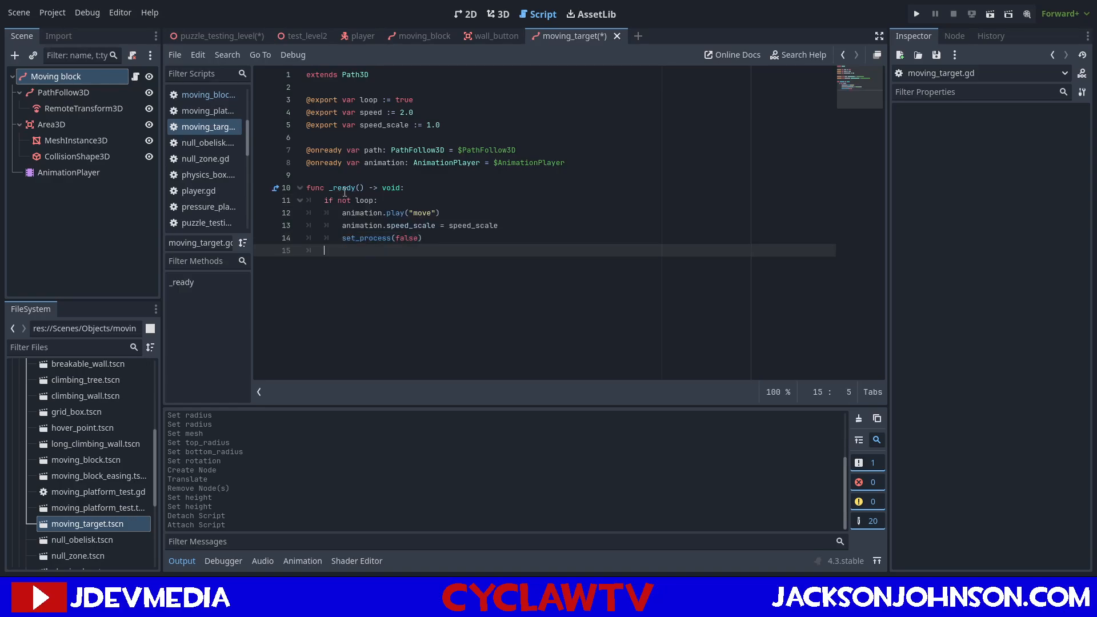
{"action": "key", "text": "Return"}
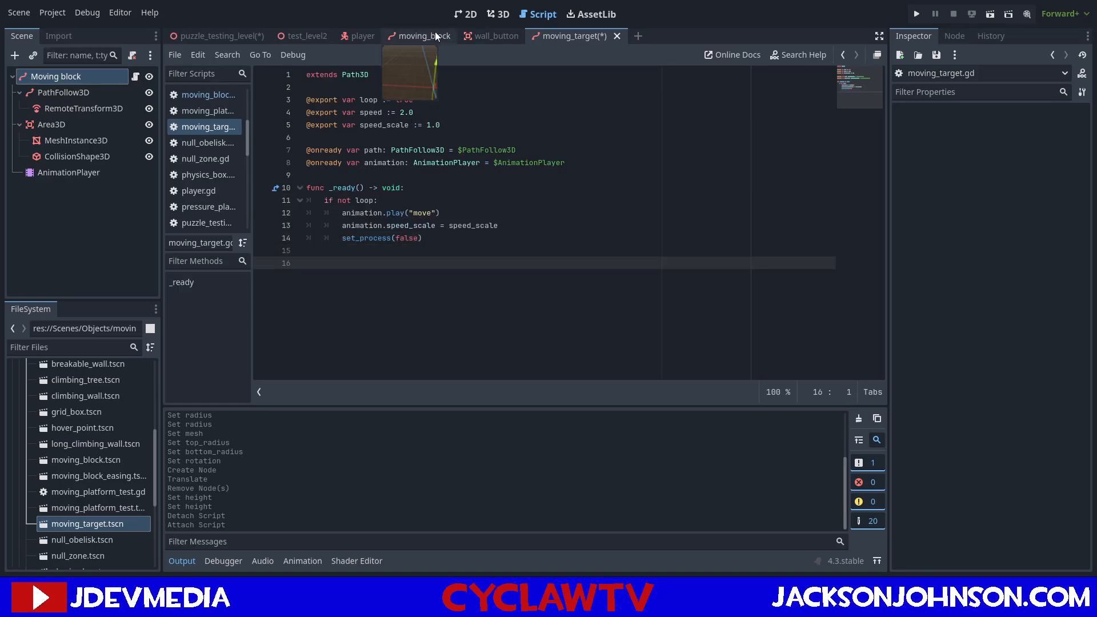
{"action": "left_click", "coordinate": [195, 95]}
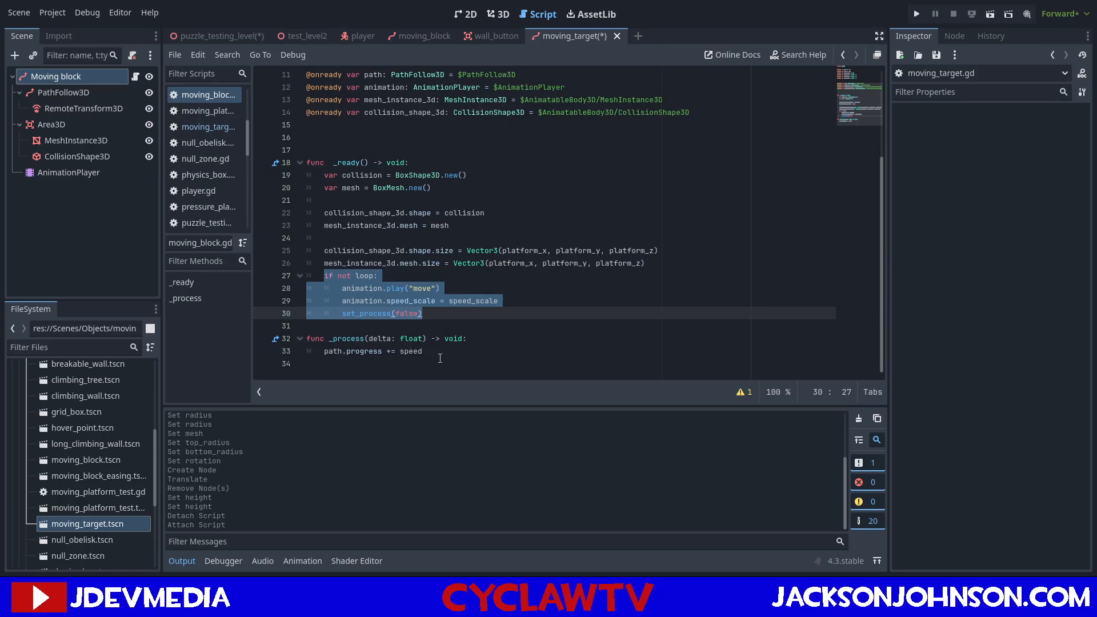
{"action": "left_click_drag", "start_coordinate": [441, 358], "coordinate": [283, 342]}
{"action": "key", "text": "ctrl+c"}
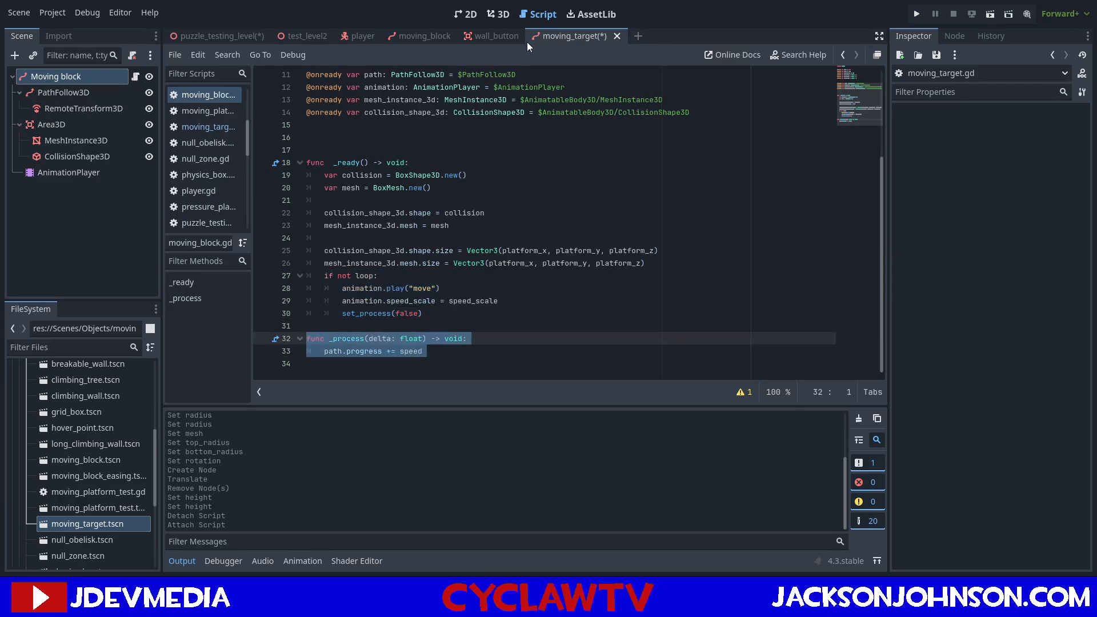
{"action": "mouse_move", "coordinate": [510, 41]}
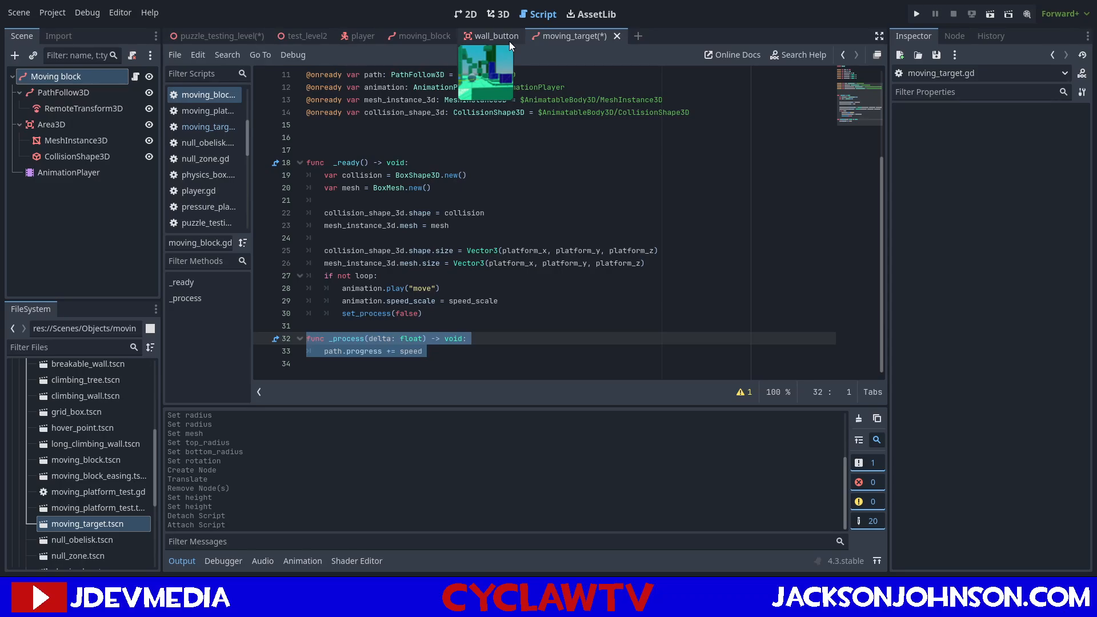
{"action": "left_click", "coordinate": [202, 126]}
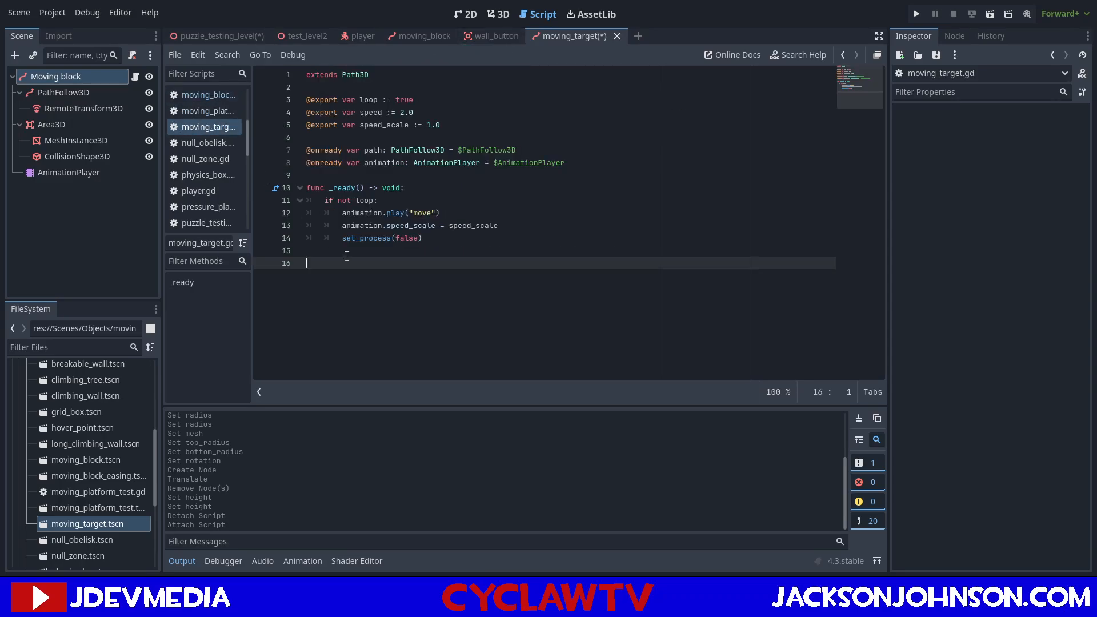
{"action": "key", "text": "ctrl+v"}
{"action": "key", "text": "ctrl+s"}
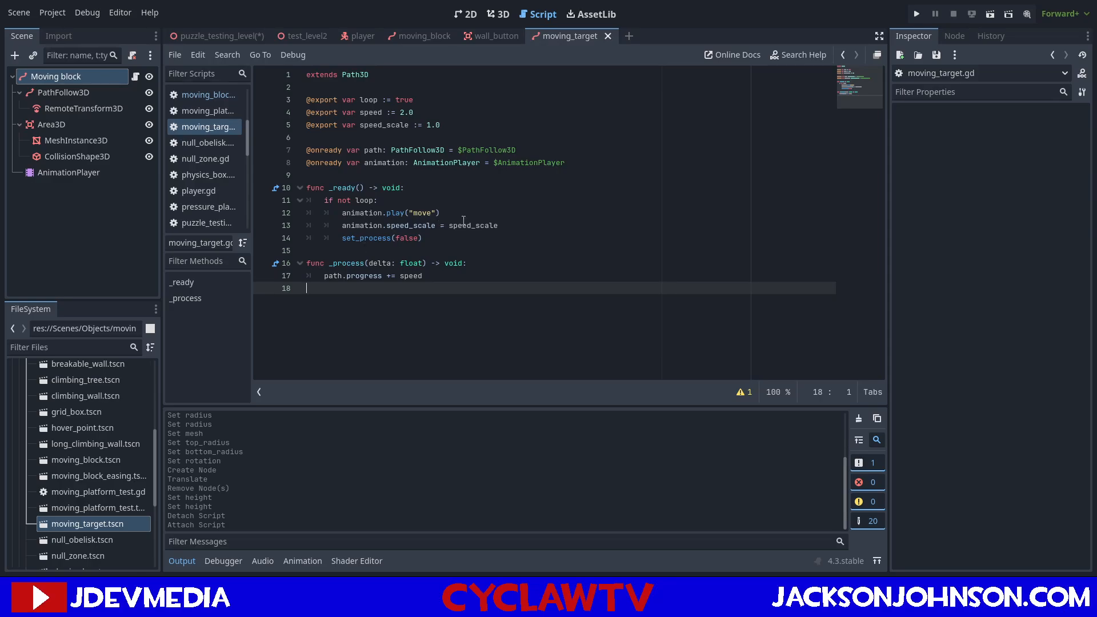
Review the scripts of the moving_block, wall_button, moving_target and puzzle_testing_level scenes for how buttons and platforms are handled.
{"action": "left_click", "coordinate": [439, 37]}
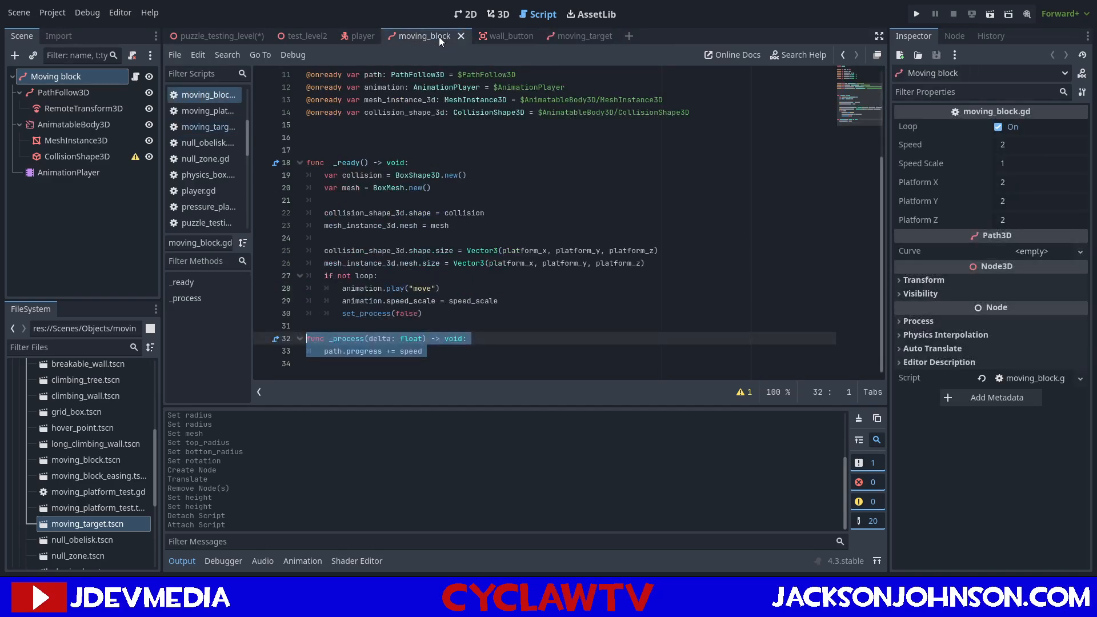
{"action": "left_click", "coordinate": [498, 37]}
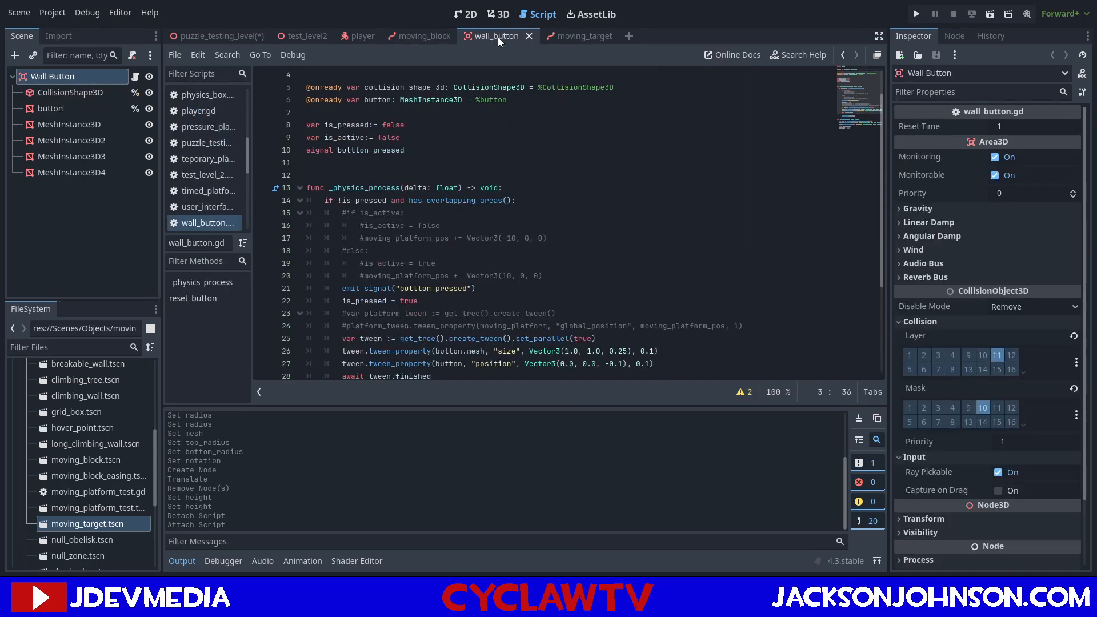
{"action": "left_click", "coordinate": [581, 38]}
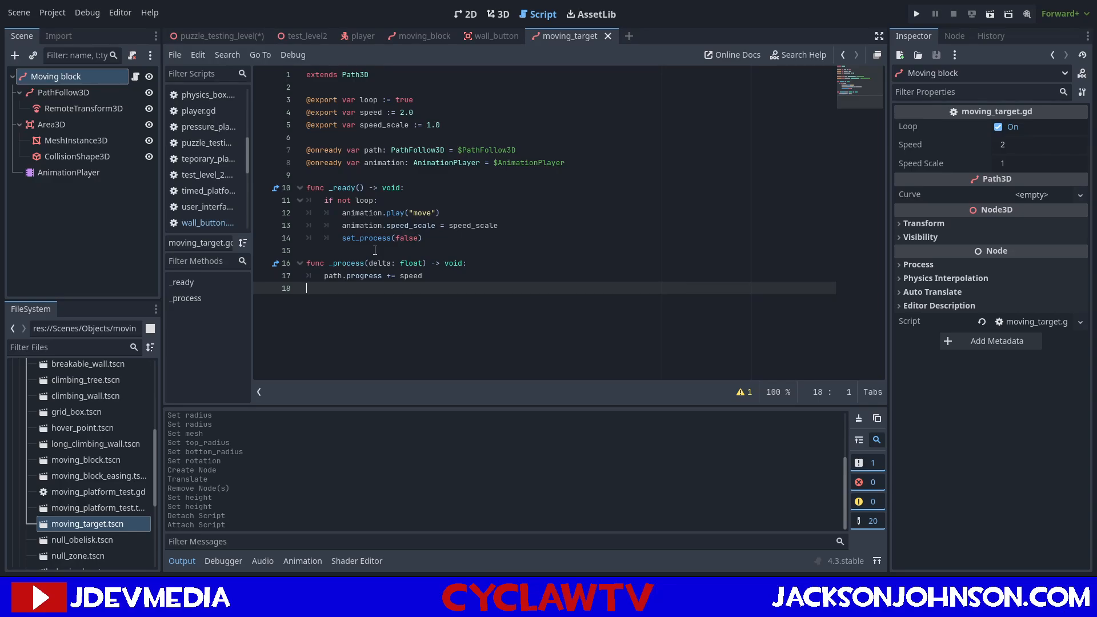
{"action": "left_click", "coordinate": [230, 35]}
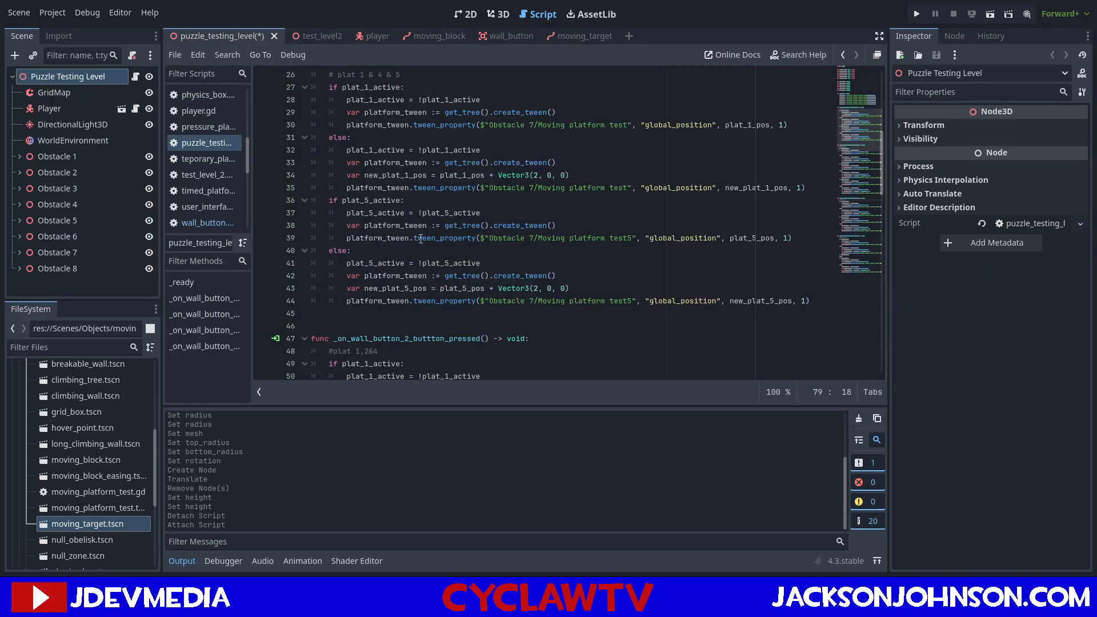
{"action": "scroll", "coordinate": [400, 228], "scroll_direction": "up", "scroll_amount": 2}
{"action": "scroll", "coordinate": [395, 175], "scroll_direction": "up", "scroll_amount": 6}
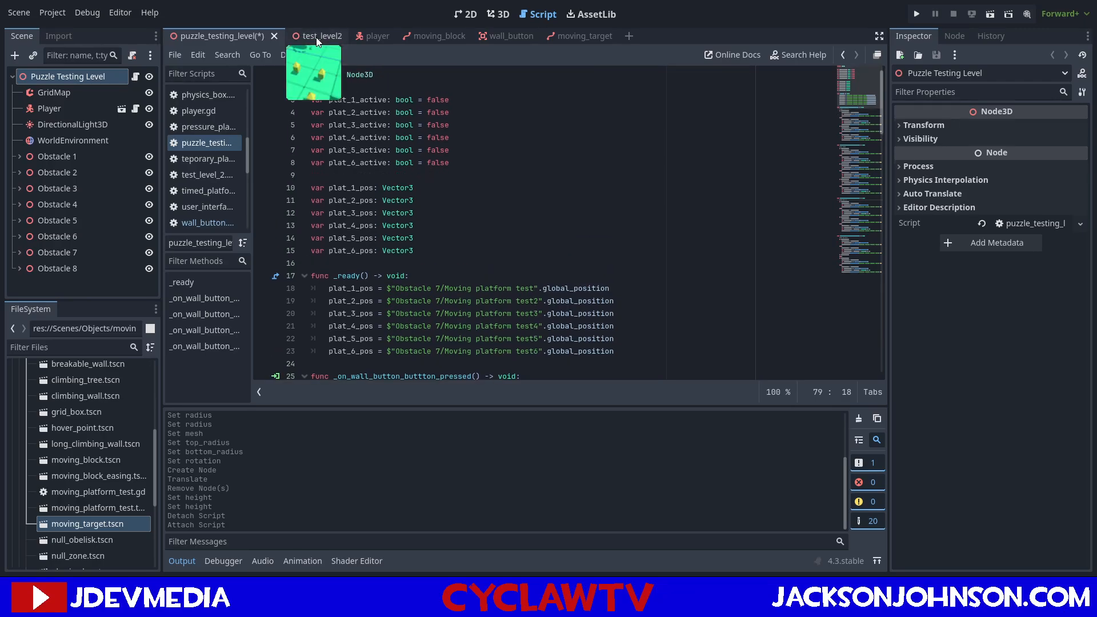
Show puzzle_testing_level in the 3D view and save the scene.
{"action": "left_click", "coordinate": [506, 10]}
{"action": "key", "text": "ctrl+s"}
{"action": "right_click_drag", "start_coordinate": [641, 250], "coordinate": [720, 124]}
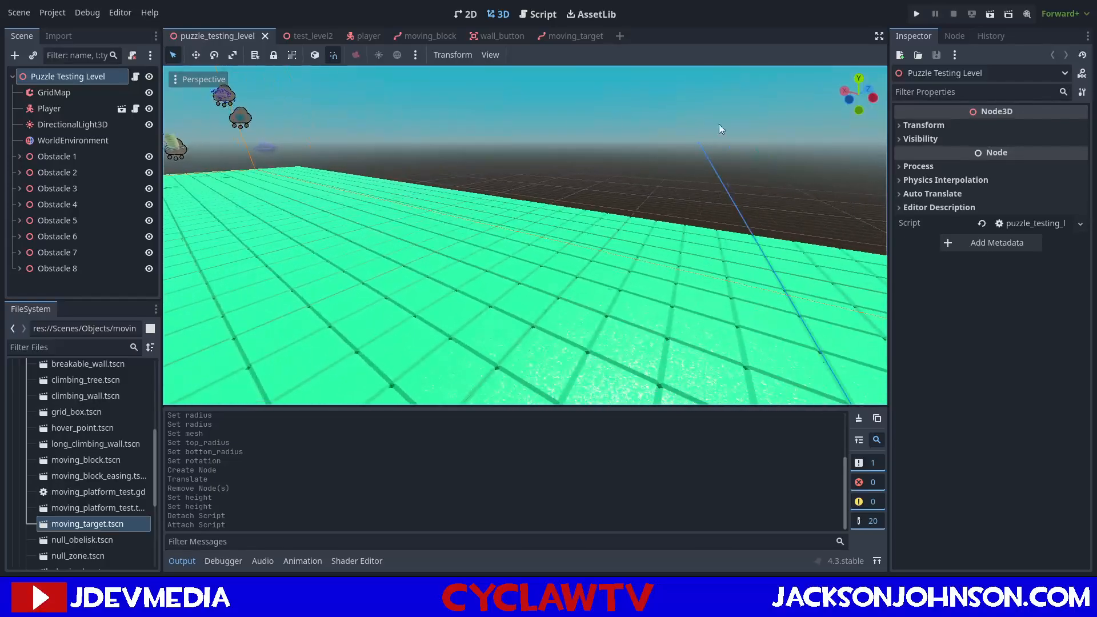
Select the Area3D node in the moving_target scene and display its signals.
{"action": "left_click", "coordinate": [572, 34]}
{"action": "right_click_drag", "start_coordinate": [485, 189], "coordinate": [618, 183]}
{"action": "left_click", "coordinate": [60, 123]}
{"action": "right_click_drag", "start_coordinate": [457, 200], "coordinate": [349, 240]}
{"action": "left_click", "coordinate": [954, 36]}
{"action": "scroll", "coordinate": [599, 177], "scroll_direction": "down", "scroll_amount": 4}
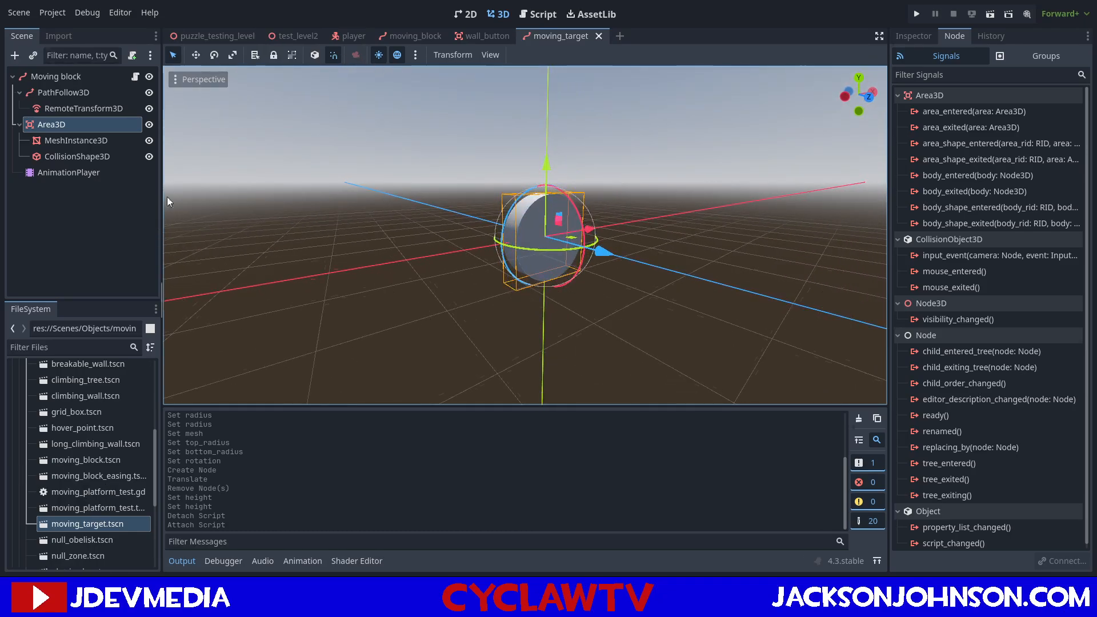
Open hover_point.tscn's script and copy the is_in_group("Bullet") check with body.queue_free() from _on_body_entered.
{"action": "scroll", "coordinate": [84, 509], "scroll_direction": "up", "scroll_amount": 4}
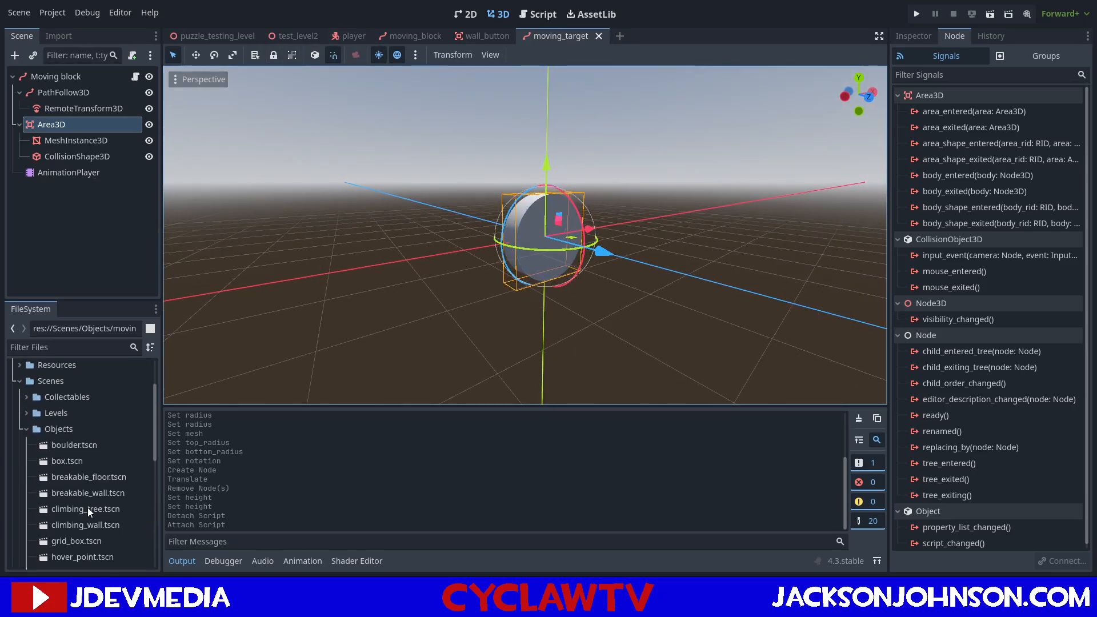
{"action": "scroll", "coordinate": [60, 474], "scroll_direction": "down", "scroll_amount": 2}
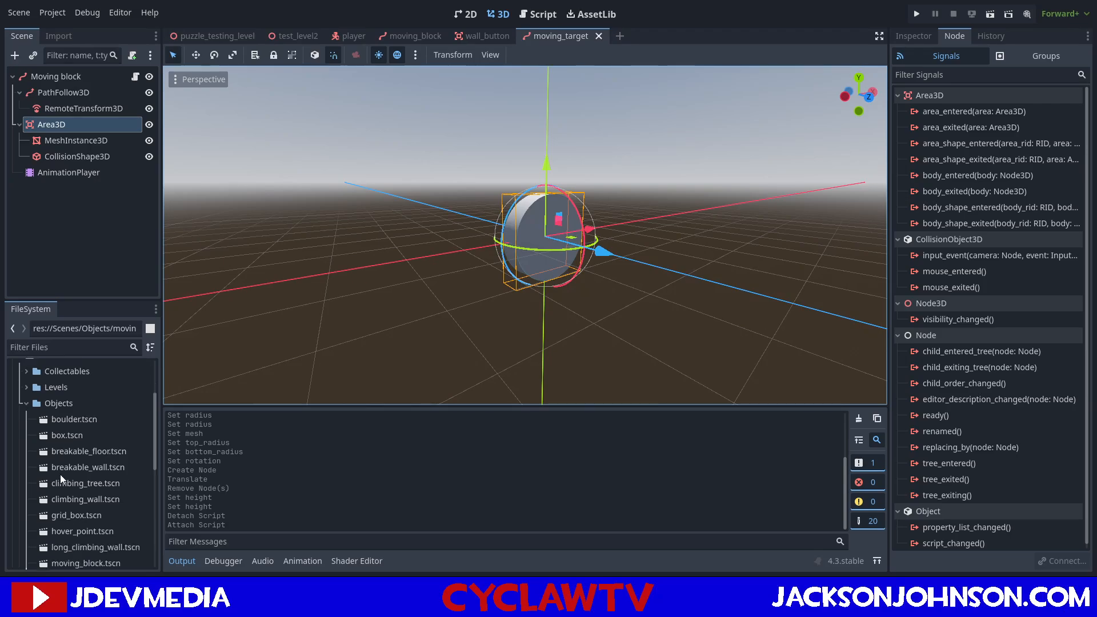
{"action": "double_click", "coordinate": [64, 506]}
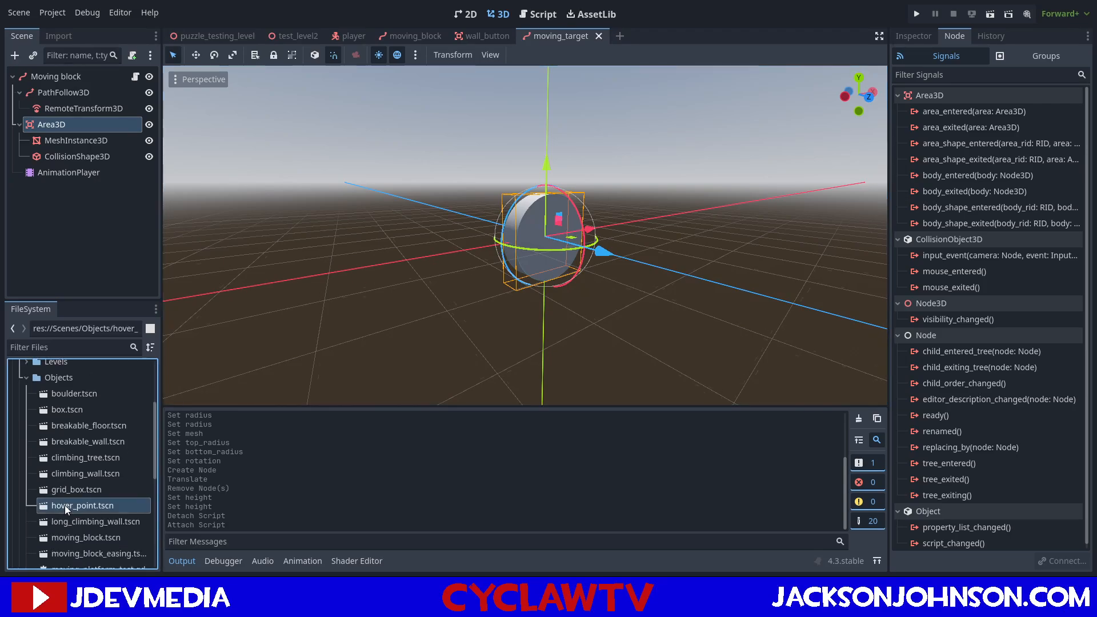
{"action": "left_click", "coordinate": [136, 77]}
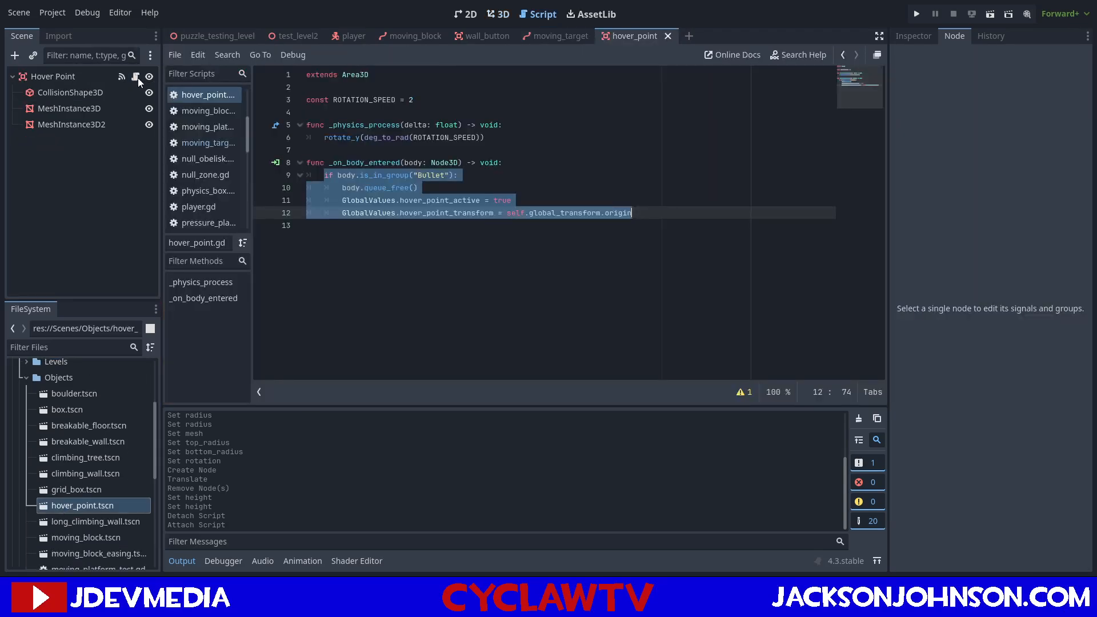
{"action": "left_click", "coordinate": [440, 246]}
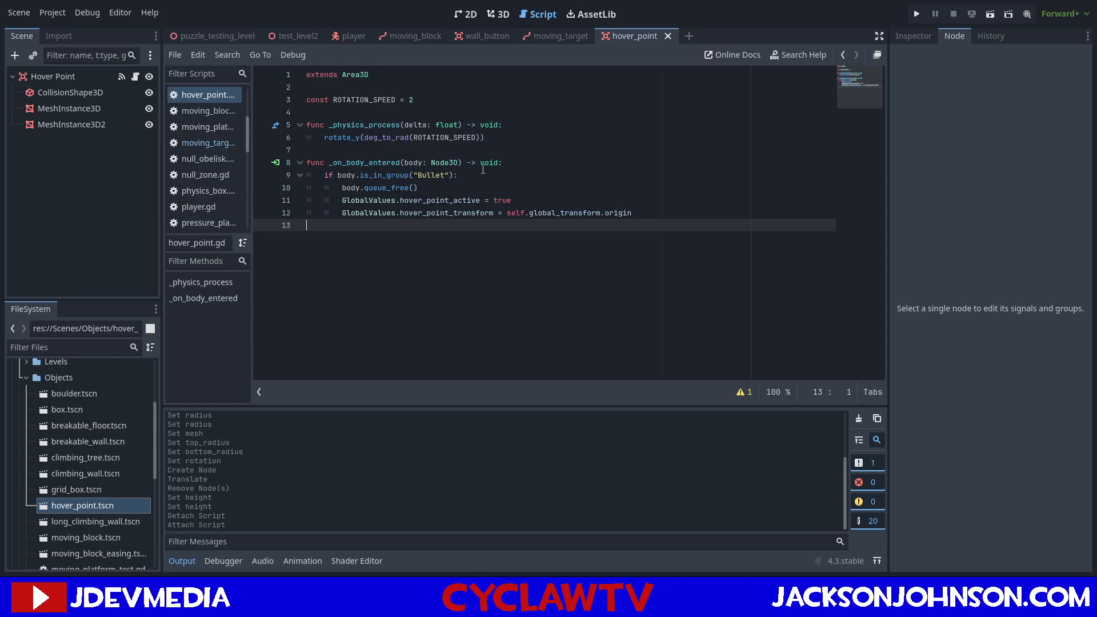
{"action": "left_click", "coordinate": [308, 161]}
{"action": "left_click_drag", "start_coordinate": [308, 161], "coordinate": [429, 189]}
{"action": "key", "text": "ctrl+c"}
{"action": "left_click", "coordinate": [421, 175]}
{"action": "left_click", "coordinate": [327, 175]}
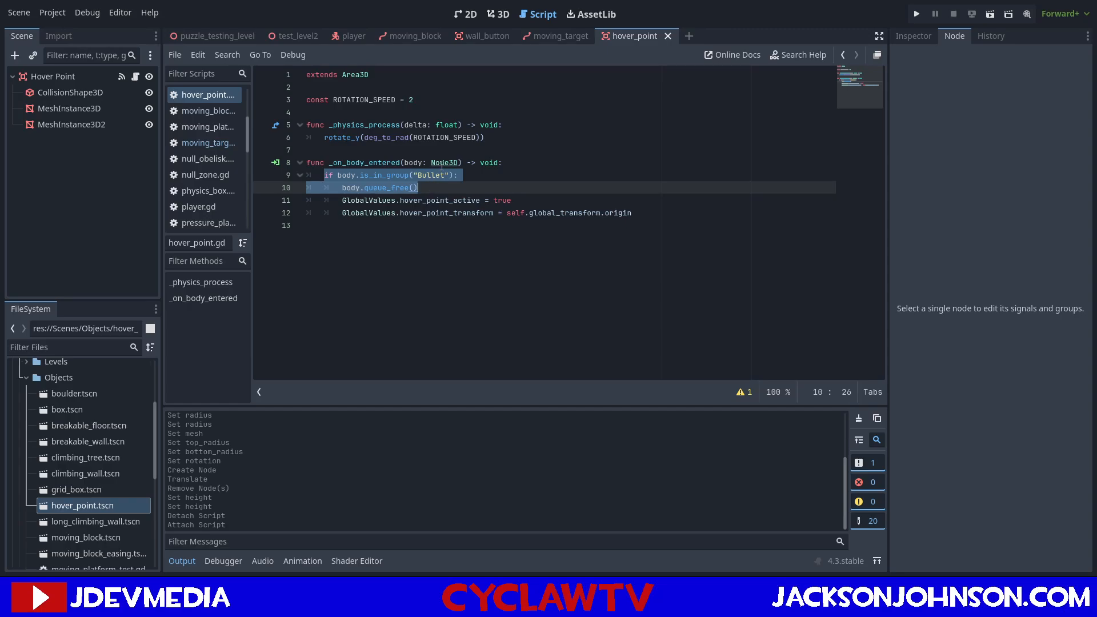
Connect the Area3D's body_entered signal to moving_target.gd and replace its placeholder body with the copied Bullet check, adding a blank line below.
{"action": "left_click", "coordinate": [540, 38]}
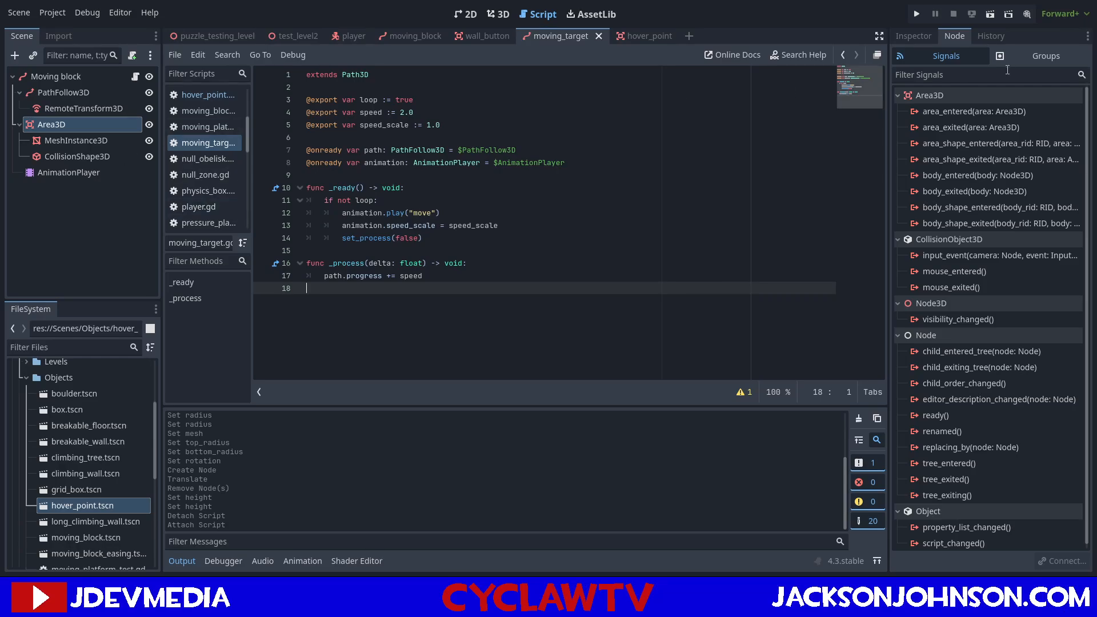
{"action": "left_click", "coordinate": [941, 179]}
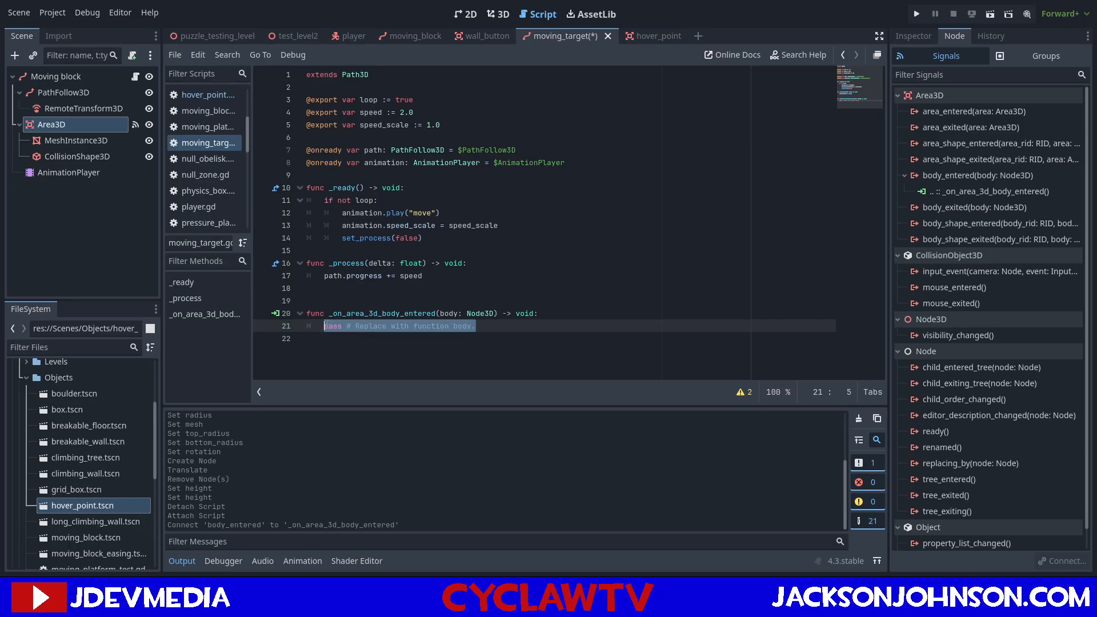
{"action": "key", "text": "ctrl+v"}
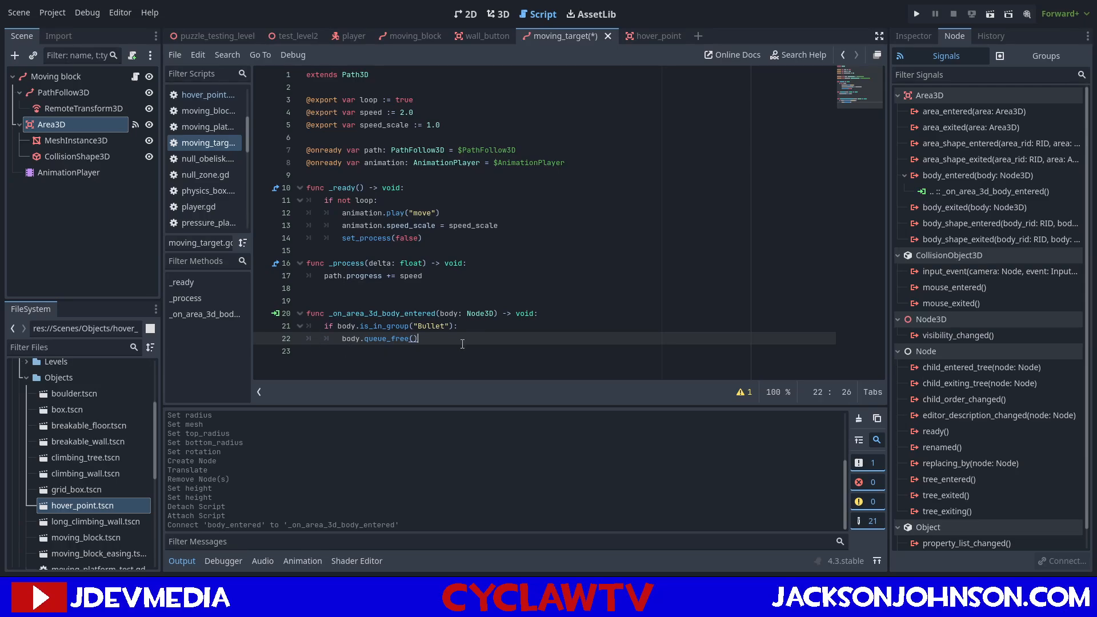
{"action": "key", "text": "Return"}
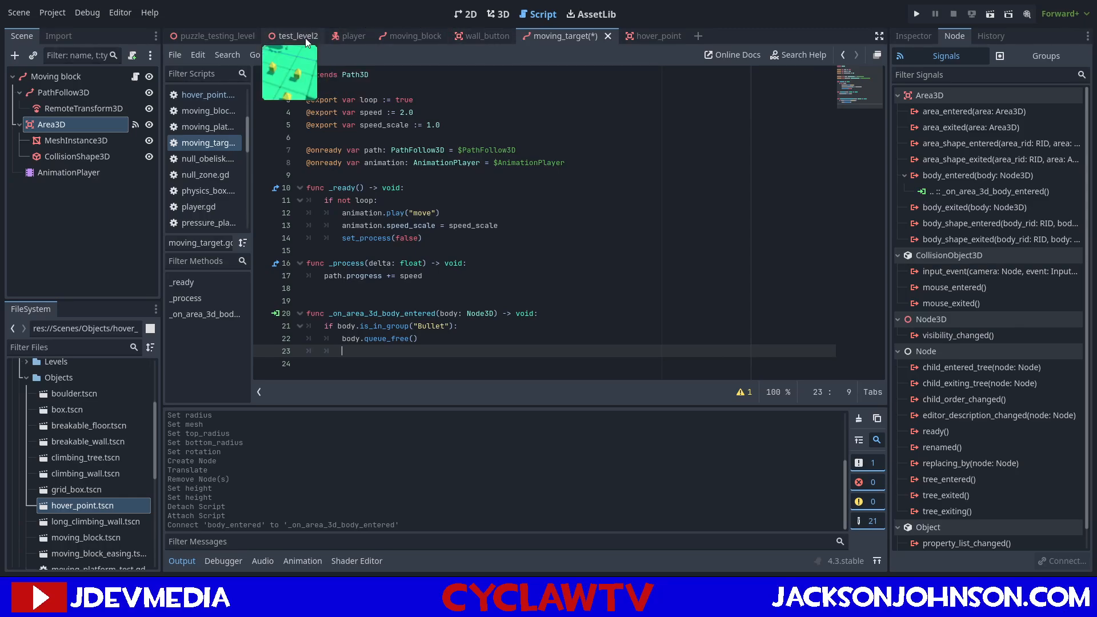
Open puzzle_testing_level in 3D, select its GridMap and switch it from floor editing to vertical plane editing.
{"action": "left_click", "coordinate": [224, 34]}
{"action": "left_click", "coordinate": [496, 14]}
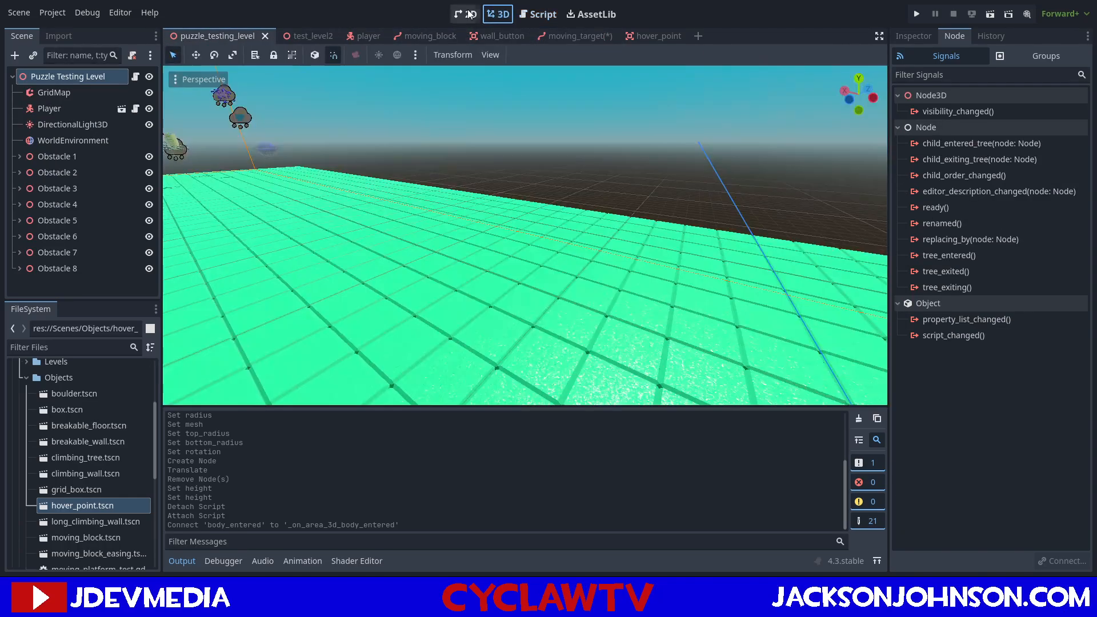
{"action": "left_click", "coordinate": [470, 13]}
{"action": "left_click", "coordinate": [498, 14]}
{"action": "right_click_drag", "start_coordinate": [526, 235], "coordinate": [561, 271]}
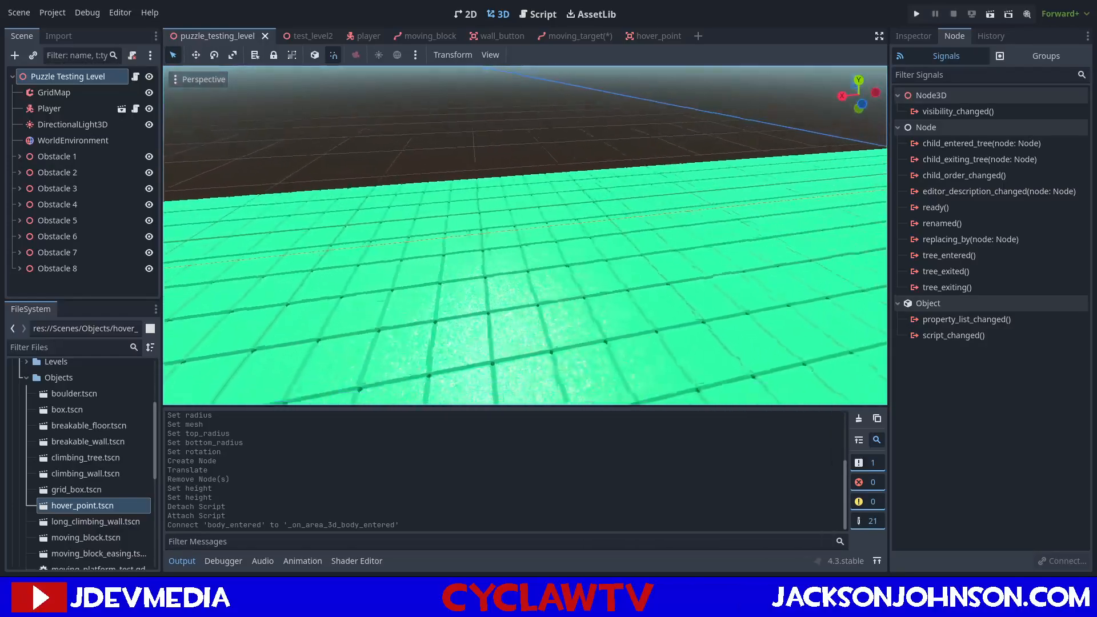
{"action": "left_click", "coordinate": [52, 92]}
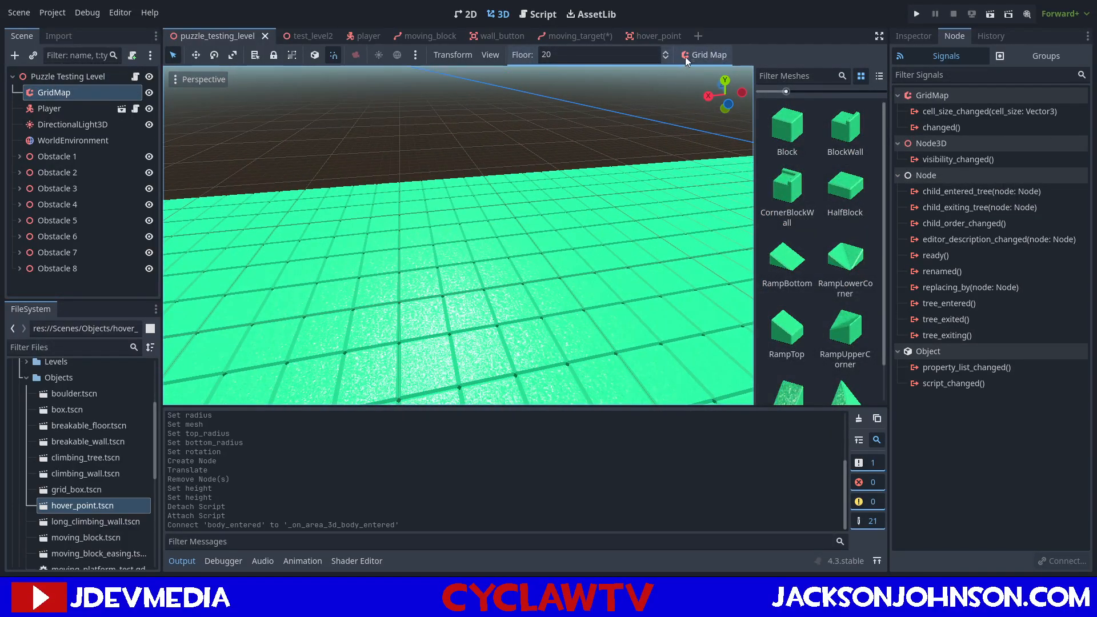
{"action": "key", "text": "shift+z"}
{"action": "middle_click_drag", "start_coordinate": [485, 116], "coordinate": [725, 124]}
{"action": "scroll", "coordinate": [686, 117], "scroll_direction": "down", "scroll_amount": 2, "text": "ctrl"}
{"action": "scroll", "coordinate": [610, 139], "scroll_direction": "down", "scroll_amount": 7, "text": "ctrl"}
{"action": "scroll", "coordinate": [610, 139], "scroll_direction": "up", "scroll_amount": 2}
{"action": "scroll", "coordinate": [610, 139], "scroll_direction": "down", "scroll_amount": 7}
{"action": "scroll", "coordinate": [535, 145], "scroll_direction": "down", "scroll_amount": 10}
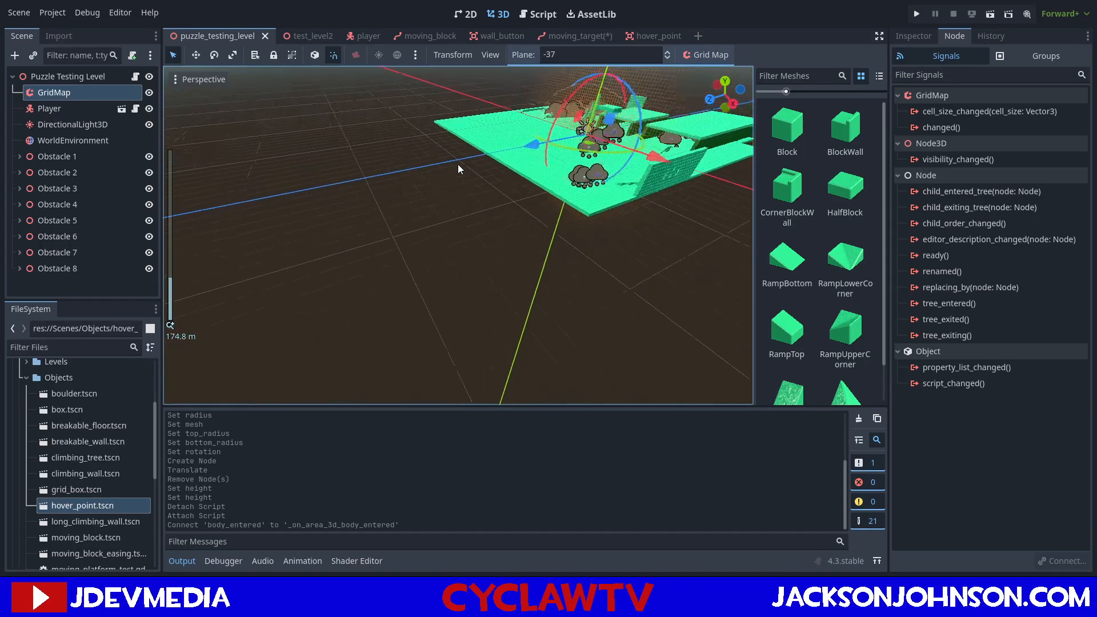
{"action": "scroll", "coordinate": [486, 150], "scroll_direction": "up", "scroll_amount": 6}
{"action": "scroll", "coordinate": [503, 142], "scroll_direction": "up", "scroll_amount": 5}
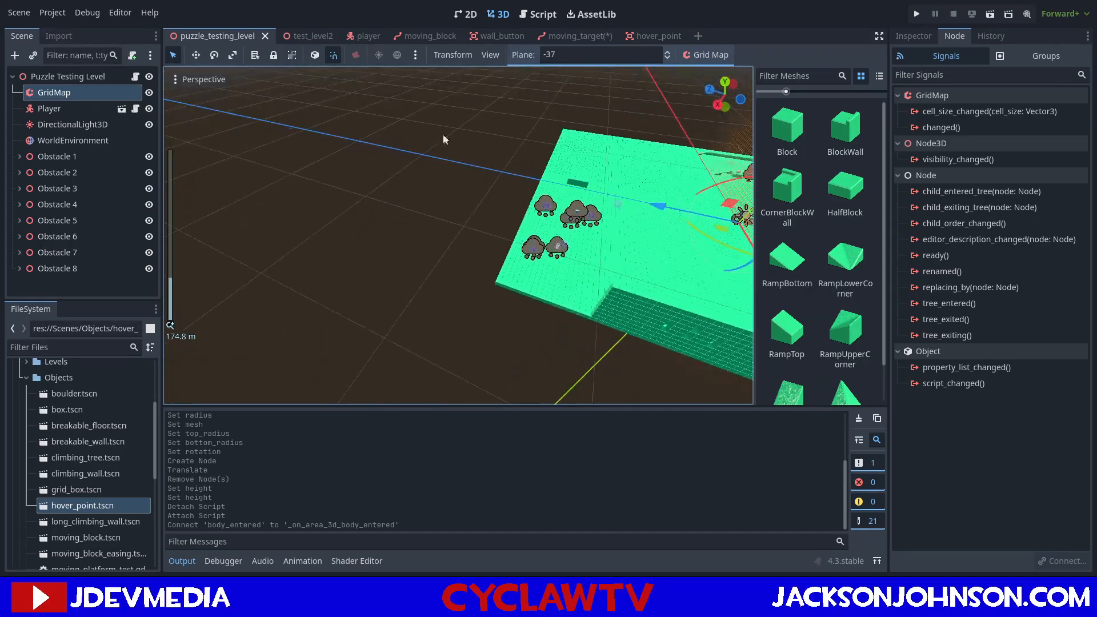
{"action": "middle_click_drag", "start_coordinate": [612, 164], "coordinate": [351, 138]}
{"action": "scroll", "coordinate": [352, 138], "scroll_direction": "down", "scroll_amount": 3, "text": "ctrl"}
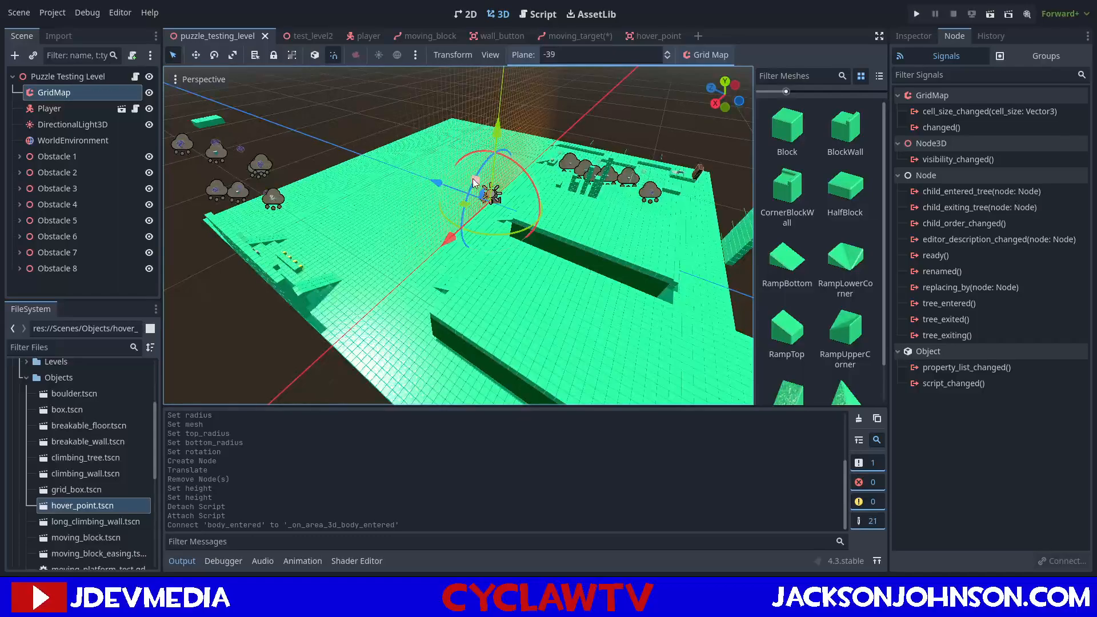
Choose the Block mesh and move the GridMap's vertical editing plane to 50, near the floor's edge.
{"action": "left_click", "coordinate": [791, 130]}
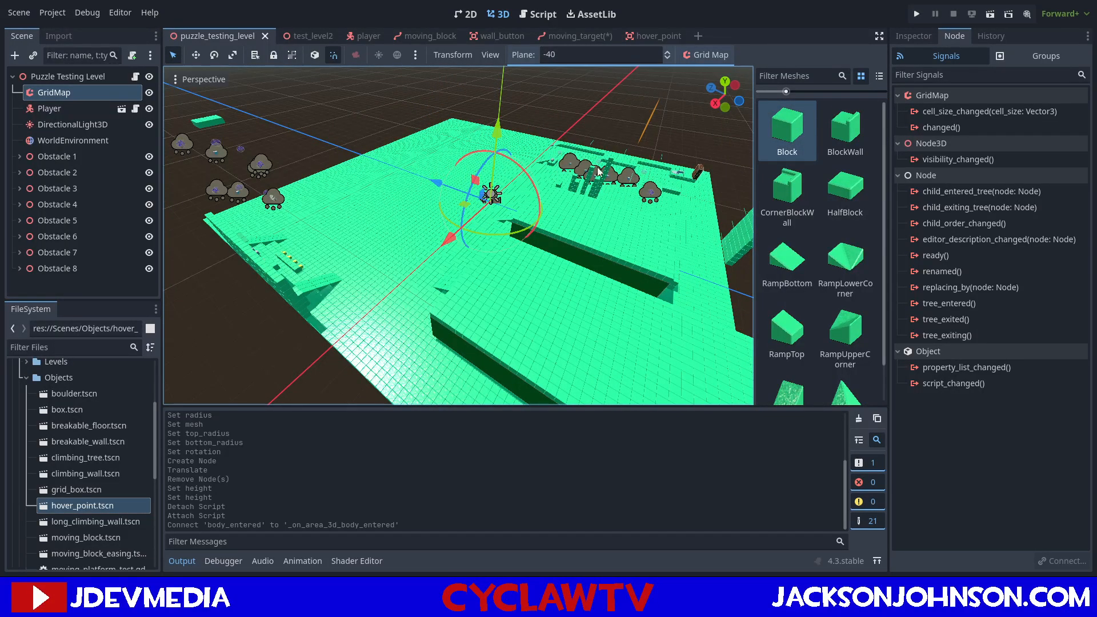
{"action": "key", "text": "e"}
{"action": "key", "text": "e"}
{"action": "key", "text": "e"}
{"action": "key", "text": "e"}
{"action": "key", "text": "e"}
{"action": "key", "text": "e"}
{"action": "key", "text": "e"}
{"action": "key", "text": "e"}
{"action": "key", "text": "e"}
{"action": "key", "text": "e"}
{"action": "key", "text": "e"}
{"action": "key", "text": "e"}
{"action": "key", "text": "e"}
{"action": "key", "text": "e"}
{"action": "key", "text": "e"}
{"action": "key", "text": "e"}
{"action": "key", "text": "e"}
{"action": "key", "text": "e"}
{"action": "key", "text": "e"}
{"action": "key", "text": "e"}
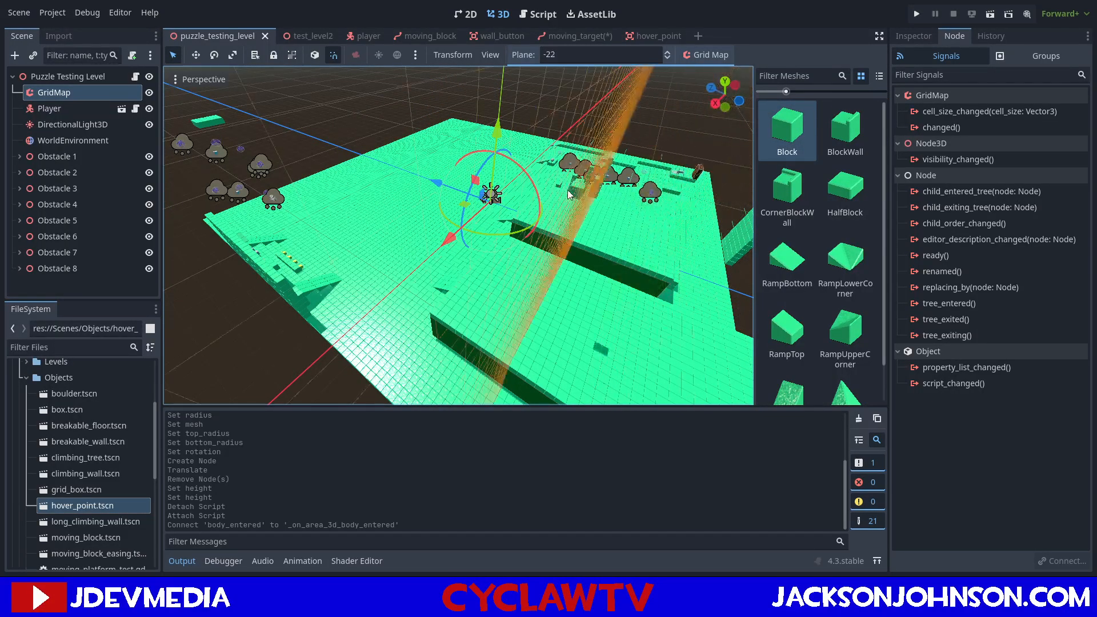
{"action": "key", "text": "e"}
{"action": "key", "text": "e"}
{"action": "key", "text": "e"}
{"action": "key", "text": "e"}
{"action": "key", "text": "e"}
{"action": "key", "text": "e"}
{"action": "key", "text": "e"}
{"action": "key", "text": "e"}
{"action": "middle_click_drag", "start_coordinate": [348, 132], "coordinate": [544, 112]}
{"action": "scroll", "coordinate": [544, 112], "scroll_direction": "up", "scroll_amount": 3}
{"action": "scroll", "coordinate": [544, 117], "scroll_direction": "up", "scroll_amount": 8}
{"action": "scroll", "coordinate": [566, 153], "scroll_direction": "up", "scroll_amount": 3}
{"action": "scroll", "coordinate": [567, 153], "scroll_direction": "down", "scroll_amount": 11}
{"action": "key", "text": "e"}
{"action": "key", "text": "e"}
{"action": "key", "text": "e"}
{"action": "key", "text": "e"}
{"action": "key", "text": "e"}
{"action": "key", "text": "e"}
{"action": "key", "text": "e"}
{"action": "key", "text": "e"}
{"action": "key", "text": "e"}
{"action": "key", "text": "e"}
{"action": "key", "text": "e"}
{"action": "key", "text": "e"}
{"action": "key", "text": "e"}
{"action": "key", "text": "e"}
{"action": "key", "text": "e"}
{"action": "key", "text": "e"}
{"action": "key", "text": "e"}
{"action": "key", "text": "e"}
{"action": "key", "text": "e"}
{"action": "key", "text": "e"}
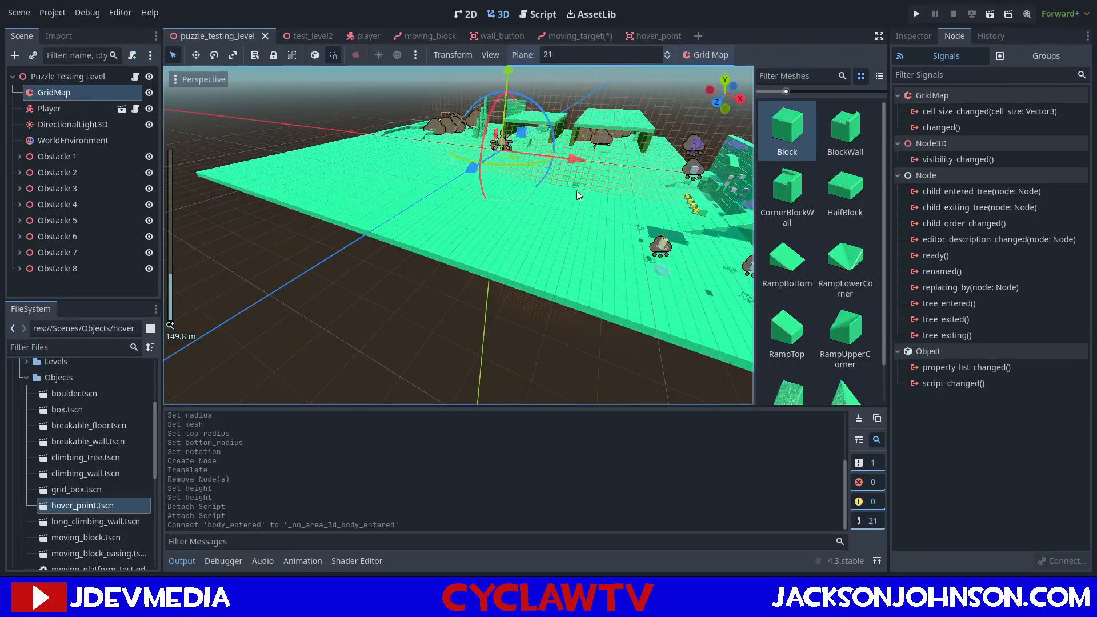
{"action": "key", "text": "e"}
{"action": "key", "text": "e"}
{"action": "key", "text": "e"}
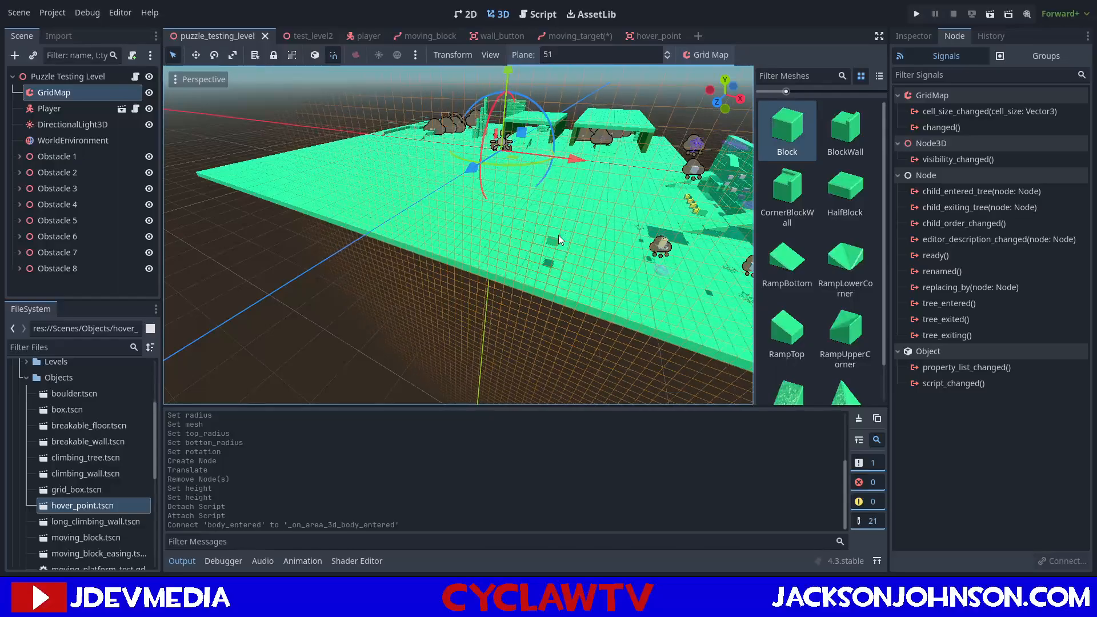
{"action": "key", "text": "q"}
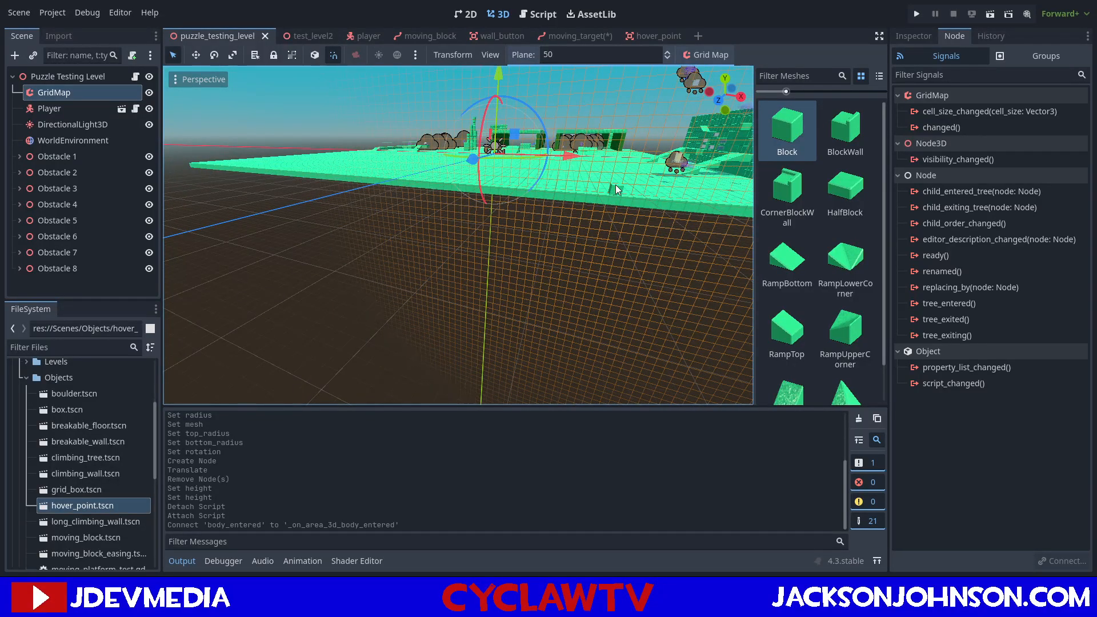
Fill a large rectangular area on plane 50 with blocks to form a tall back wall.
{"action": "left_click_drag", "start_coordinate": [586, 177], "coordinate": [437, 105], "text": "shift"}
{"action": "key", "text": "shift+f"}
{"action": "middle_click_drag", "start_coordinate": [599, 156], "coordinate": [519, 313]}
{"action": "scroll", "coordinate": [519, 313], "scroll_direction": "up", "scroll_amount": 3}
{"action": "middle_click_drag", "start_coordinate": [555, 277], "coordinate": [509, 199]}
{"action": "scroll", "coordinate": [509, 197], "scroll_direction": "up", "scroll_amount": 4}
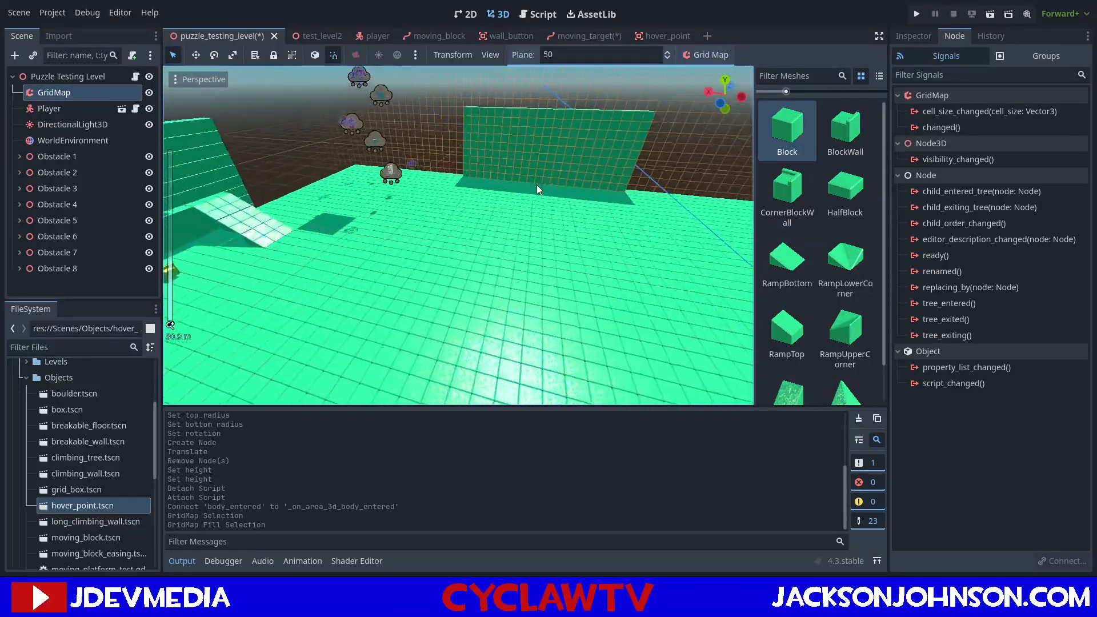
Fill a one-block-wide column at each end of the back wall on plane 49.
{"action": "middle_click_drag", "start_coordinate": [630, 183], "coordinate": [567, 194]}
{"action": "key", "text": "q"}
{"action": "left_click_drag", "start_coordinate": [553, 196], "coordinate": [567, 127]}
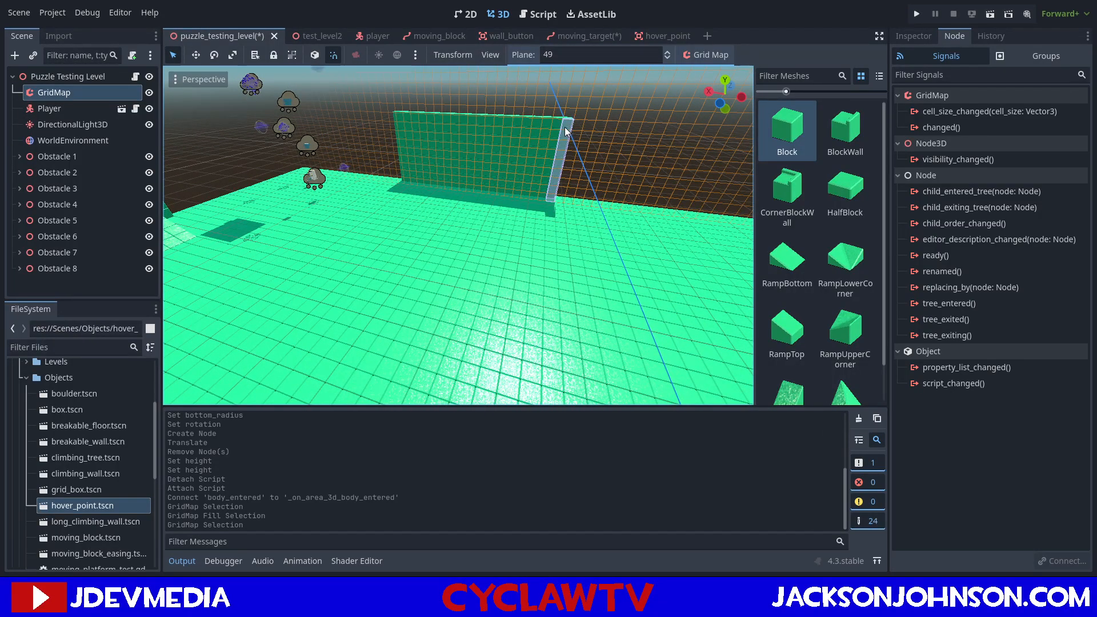
{"action": "key", "text": "ctrl+f"}
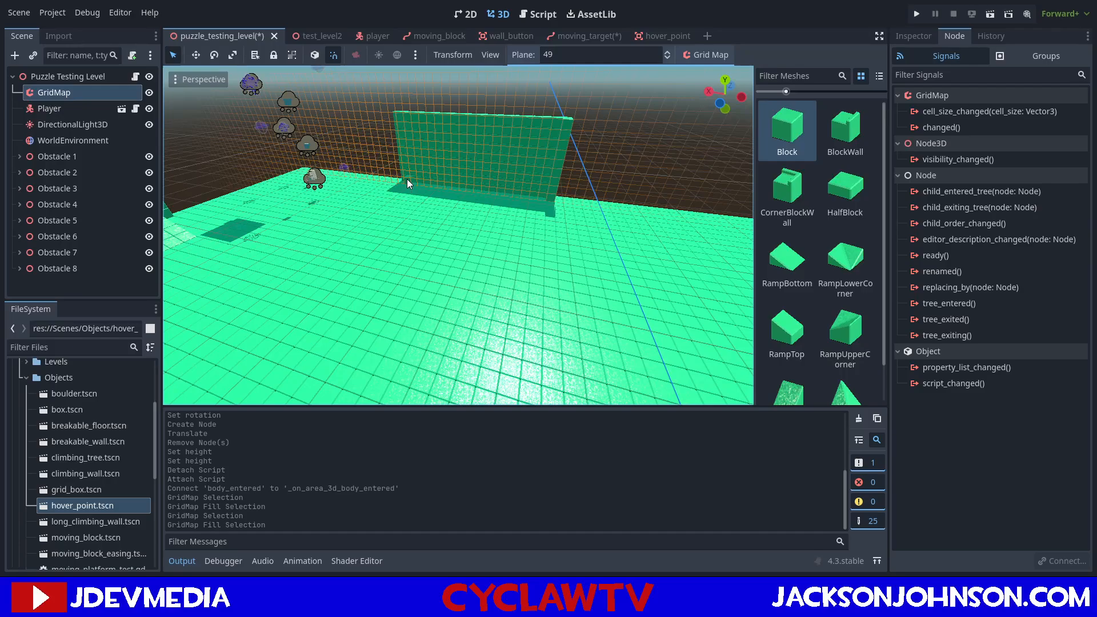
{"action": "mouse_move", "coordinate": [400, 174]}
{"action": "middle_mouse_down"}
{"action": "mouse_move", "coordinate": [451, 186]}
{"action": "mouse_move", "coordinate": [407, 191]}
{"action": "middle_mouse_up"}
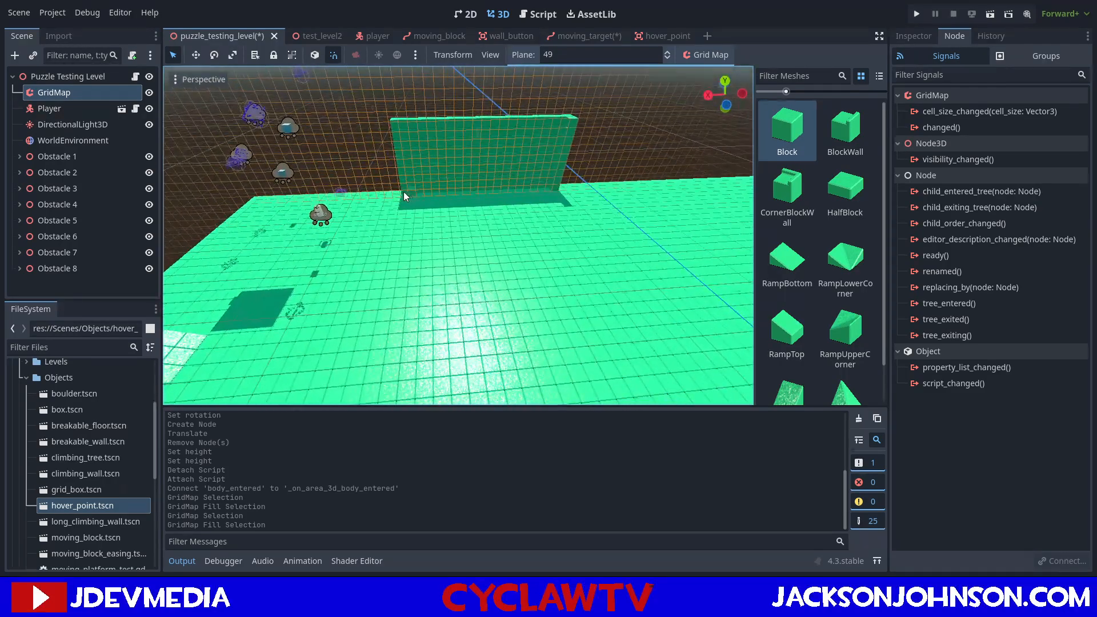
{"action": "left_click_drag", "start_coordinate": [396, 132], "coordinate": [395, 129]}
{"action": "key", "text": "ctrl+f"}
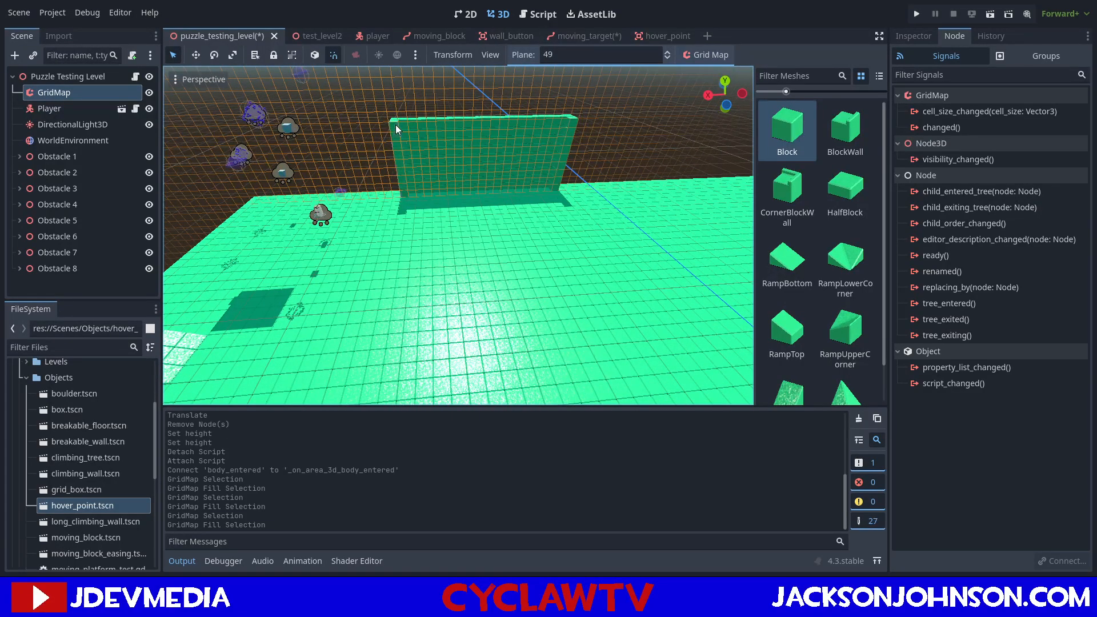
Extend both side walls forward with a slightly shorter block column at each end on plane 48.
{"action": "key", "text": "q"}
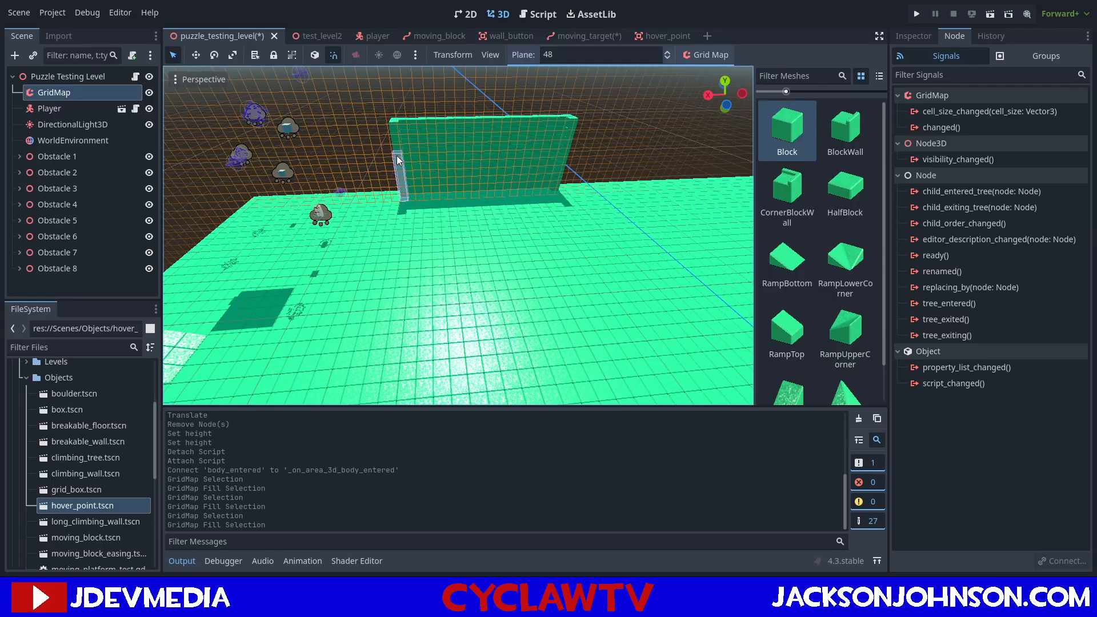
{"action": "left_click_drag", "start_coordinate": [397, 146], "coordinate": [396, 146]}
{"action": "key", "text": "ctrl+f"}
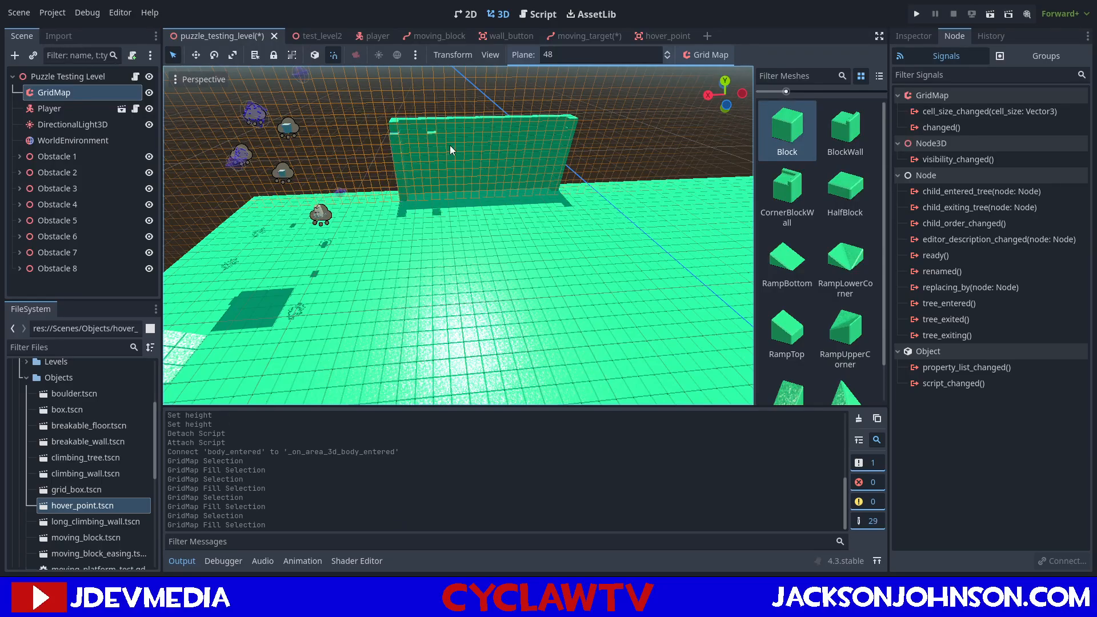
{"action": "left_click_drag", "start_coordinate": [559, 197], "coordinate": [576, 145]}
{"action": "key", "text": "ctrl+f"}
Fill a column one step lower at each end of the wall on plane 47.
{"action": "scroll", "coordinate": [566, 178], "scroll_direction": "up", "scroll_amount": 2}
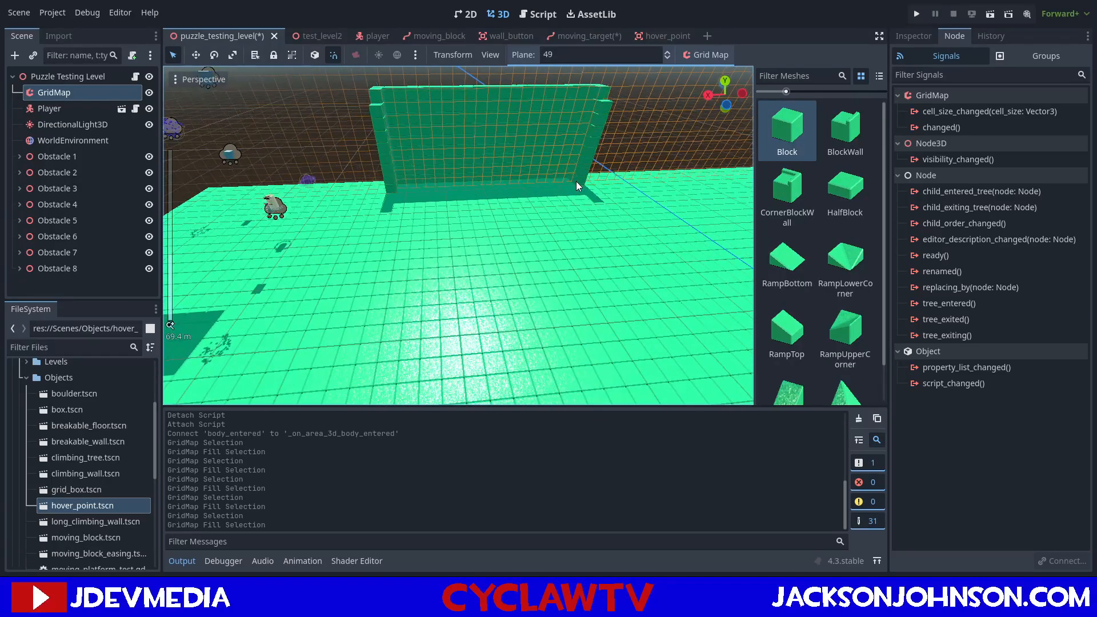
{"action": "key", "text": "q"}
{"action": "left_click_drag", "start_coordinate": [589, 188], "coordinate": [603, 126]}
{"action": "key", "text": "ctrl+f"}
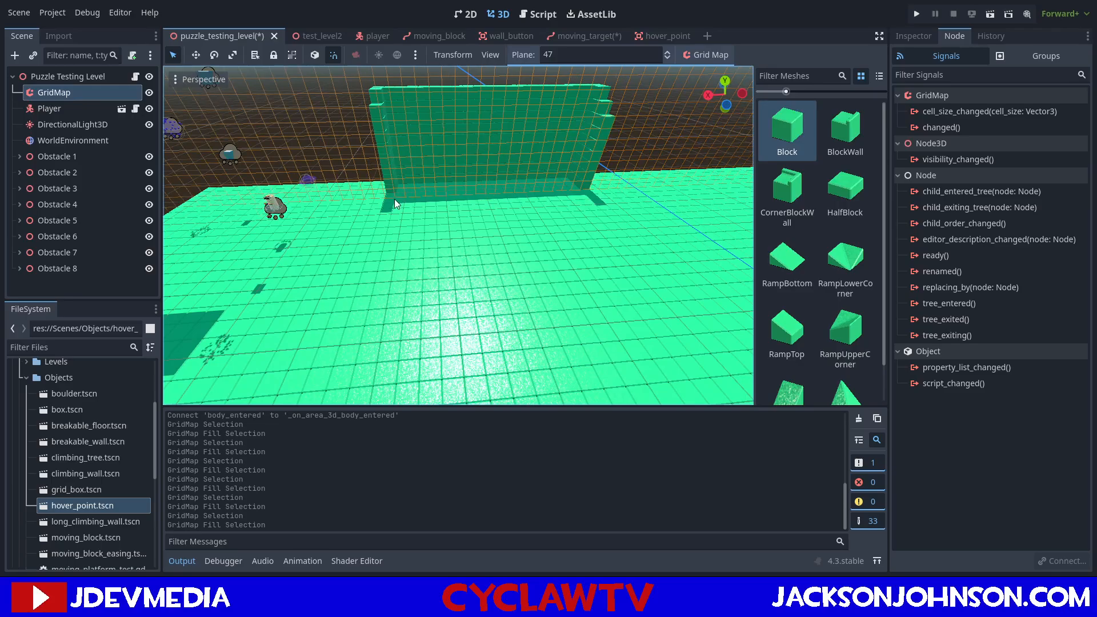
{"action": "left_click_drag", "start_coordinate": [393, 194], "coordinate": [382, 130]}
{"action": "key", "text": "ctrl+f"}
Continue the descending side walls with a shorter block column on each side on plane 46.
{"action": "scroll", "coordinate": [422, 196], "scroll_direction": "up", "scroll_amount": 3}
{"action": "key", "text": "q"}
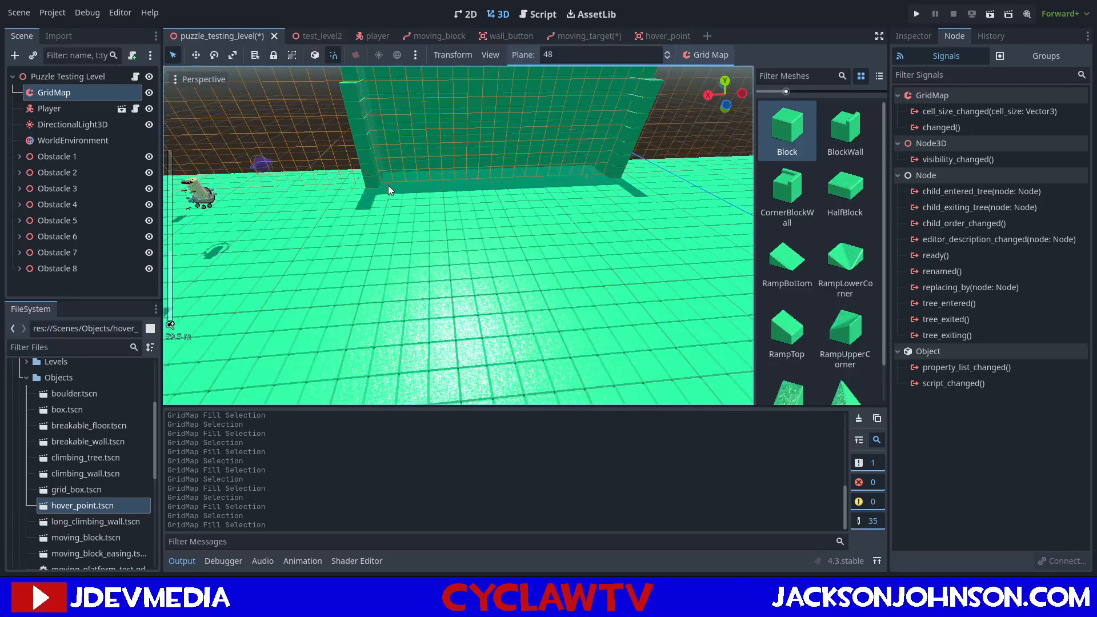
{"action": "left_click_drag", "start_coordinate": [360, 121], "coordinate": [356, 120]}
{"action": "key", "text": "ctrl+f"}
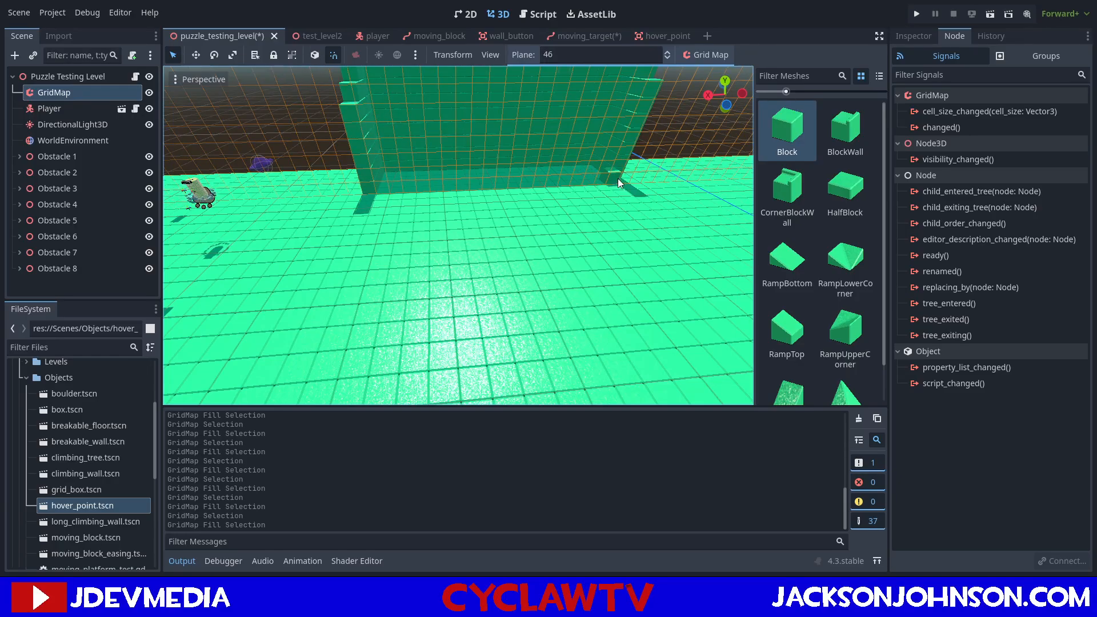
{"action": "left_click_drag", "start_coordinate": [618, 180], "coordinate": [653, 105]}
{"action": "key", "text": "ctrl+f"}
Fill the next lower block column of both side walls on plane 45.
{"action": "scroll", "coordinate": [449, 197], "scroll_direction": "down", "scroll_amount": 6}
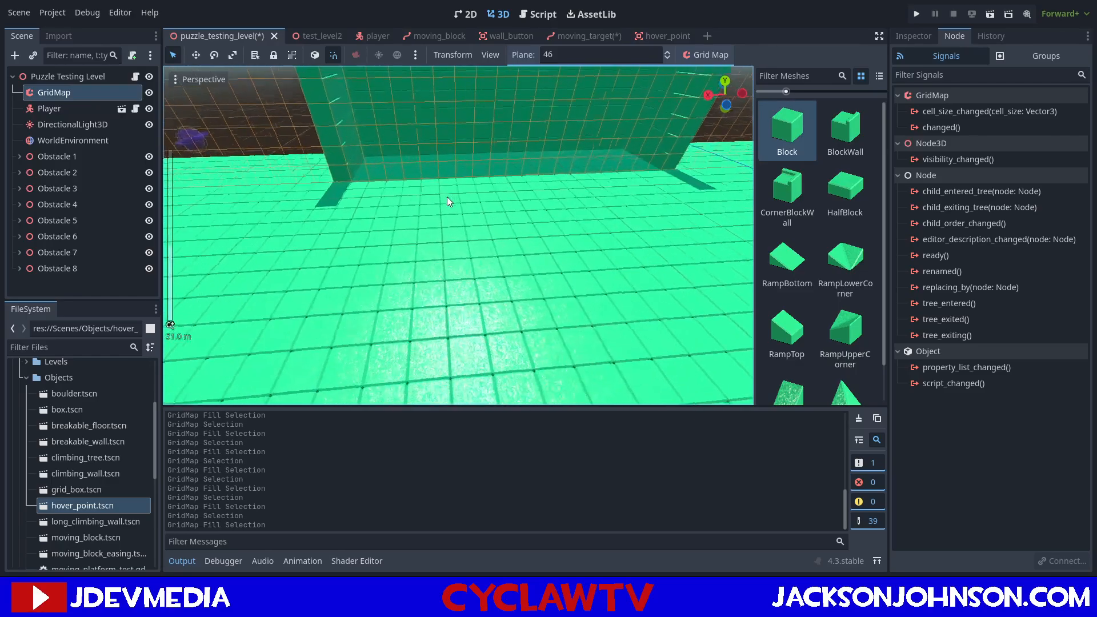
{"action": "middle_click_drag", "start_coordinate": [524, 141], "coordinate": [476, 162]}
{"action": "scroll", "coordinate": [538, 170], "scroll_direction": "up", "scroll_amount": 2}
{"action": "key", "text": "e"}
{"action": "key", "text": "q"}
{"action": "key", "text": "q"}
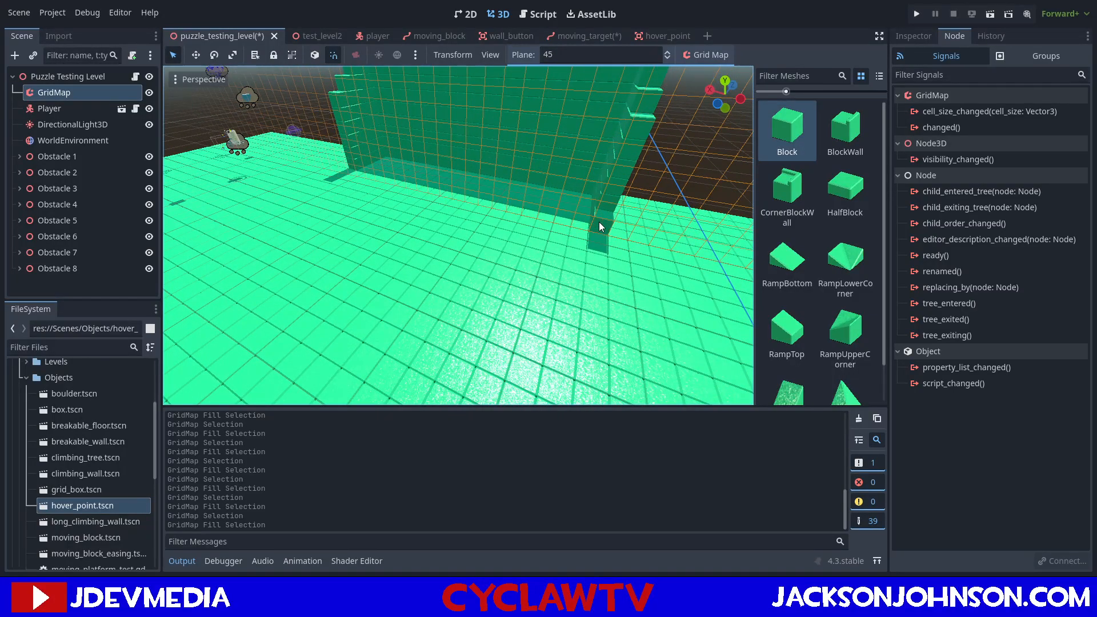
{"action": "left_click_drag", "start_coordinate": [620, 154], "coordinate": [626, 156], "text": "shift"}
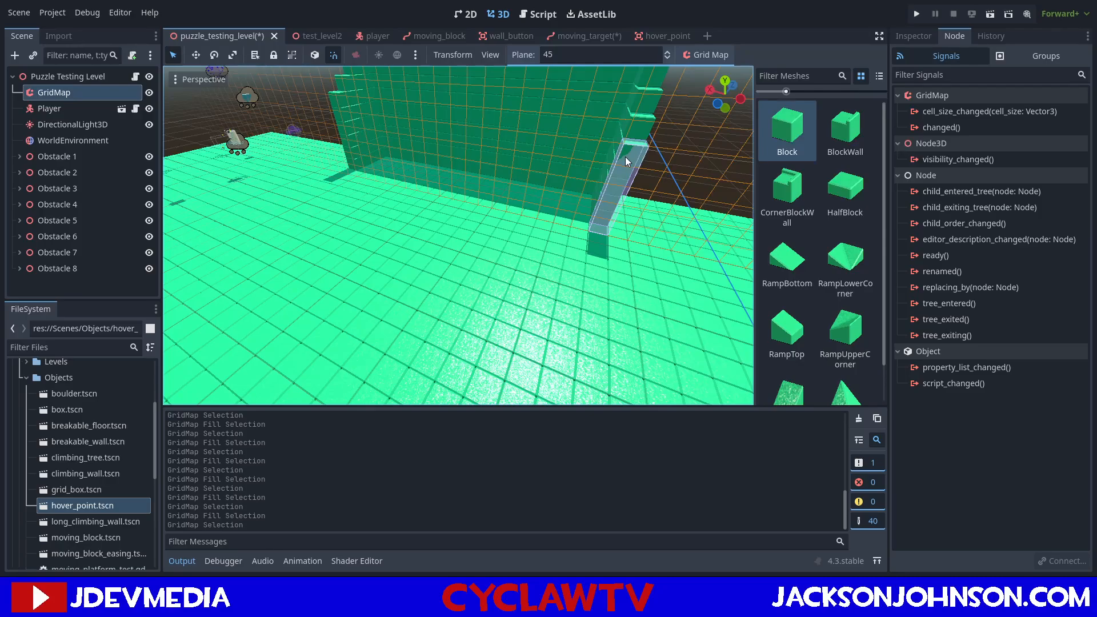
{"action": "key", "text": "ctrl+f"}
{"action": "middle_click_drag", "start_coordinate": [347, 163], "coordinate": [365, 201]}
{"action": "left_click_drag", "start_coordinate": [357, 196], "coordinate": [337, 143], "text": "shift"}
{"action": "key", "text": "ctrl+f"}
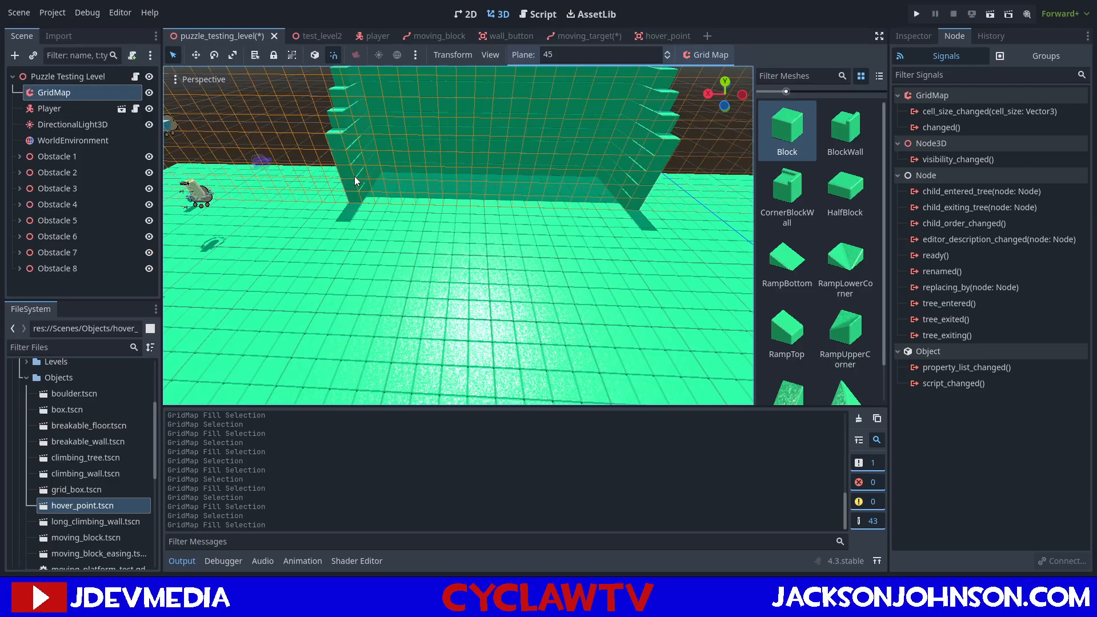
Add the next stepped-down block column to both side walls on plane 44.
{"action": "key", "text": "q"}
{"action": "left_click_drag", "start_coordinate": [358, 190], "coordinate": [338, 164], "text": "shift"}
{"action": "key", "text": "ctrl+f"}
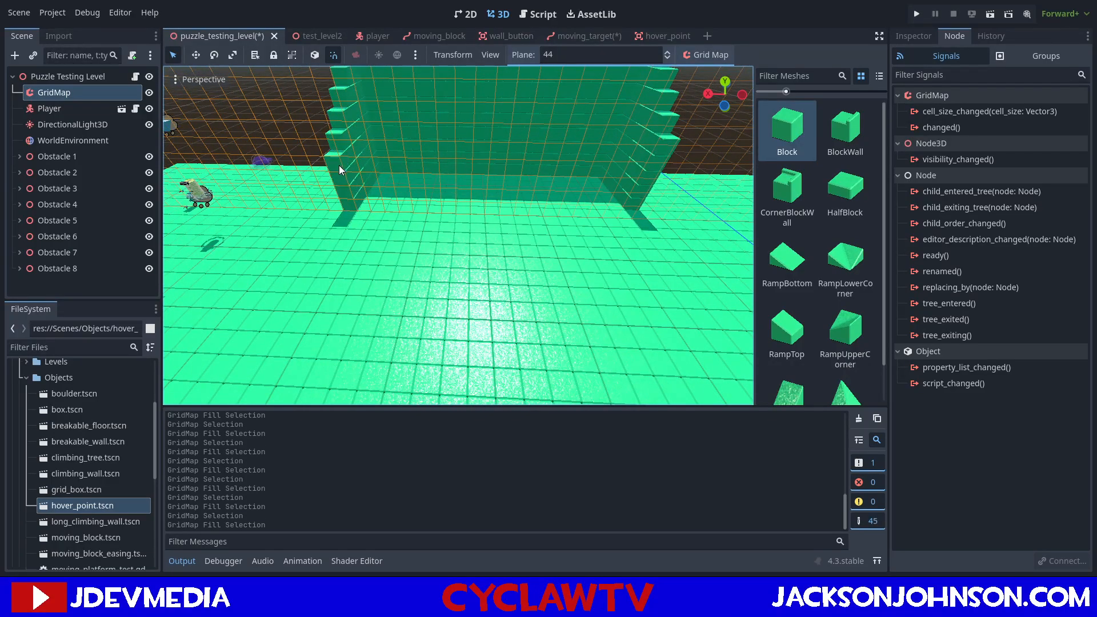
{"action": "left_click_drag", "start_coordinate": [653, 175], "coordinate": [661, 177], "text": "shift"}
{"action": "key", "text": "ctrl+f"}
Finish lowering both side walls toward the floor with short block columns on planes 43 and 42.
{"action": "key", "text": "q"}
{"action": "left_click_drag", "start_coordinate": [669, 193], "coordinate": [668, 193], "text": "shift"}
{"action": "key", "text": "ctrl+f"}
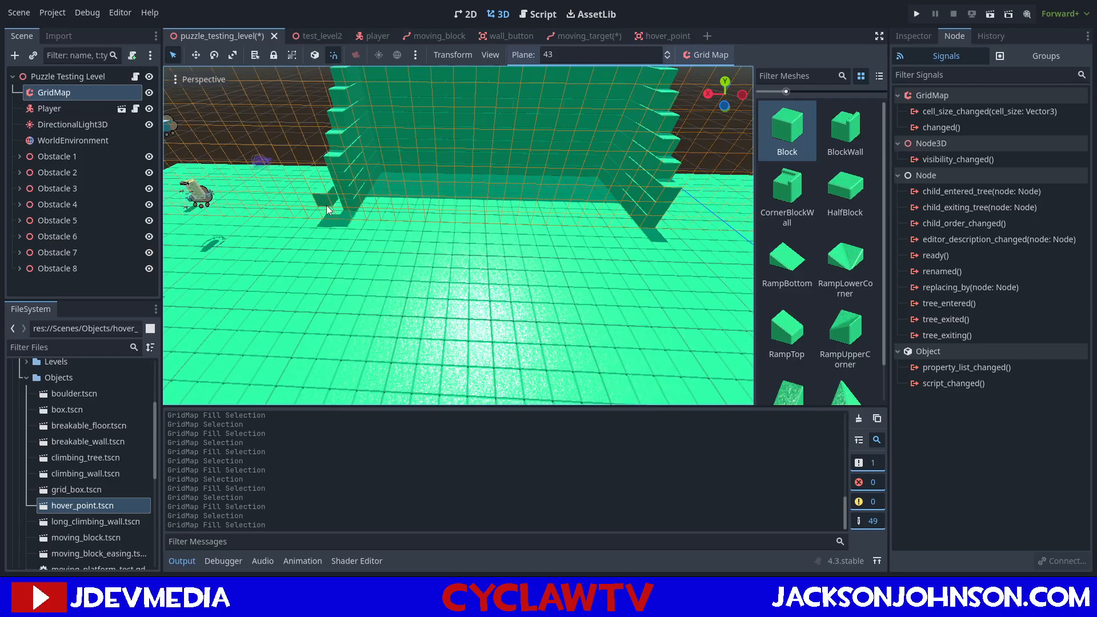
{"action": "left_click", "coordinate": [338, 183]}
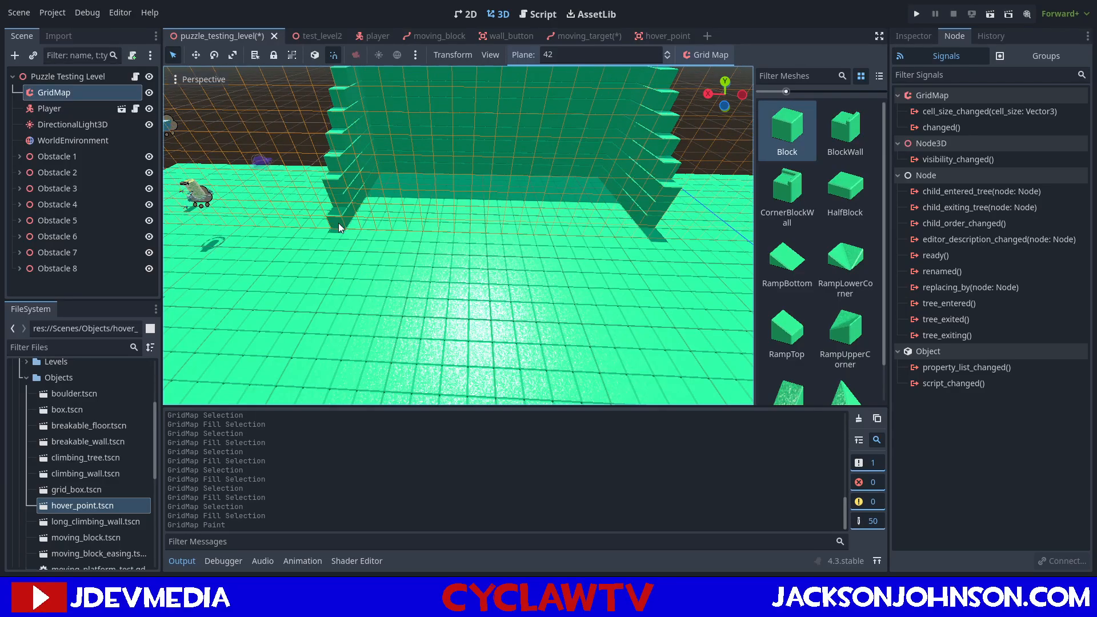
{"action": "left_click", "coordinate": [661, 232]}
{"action": "left_click", "coordinate": [660, 226]}
Erase the misplaced block on plane 41 and paint a one-block-high row joining the front ends of both side walls.
{"action": "key", "text": "q"}
{"action": "left_click", "coordinate": [666, 243]}
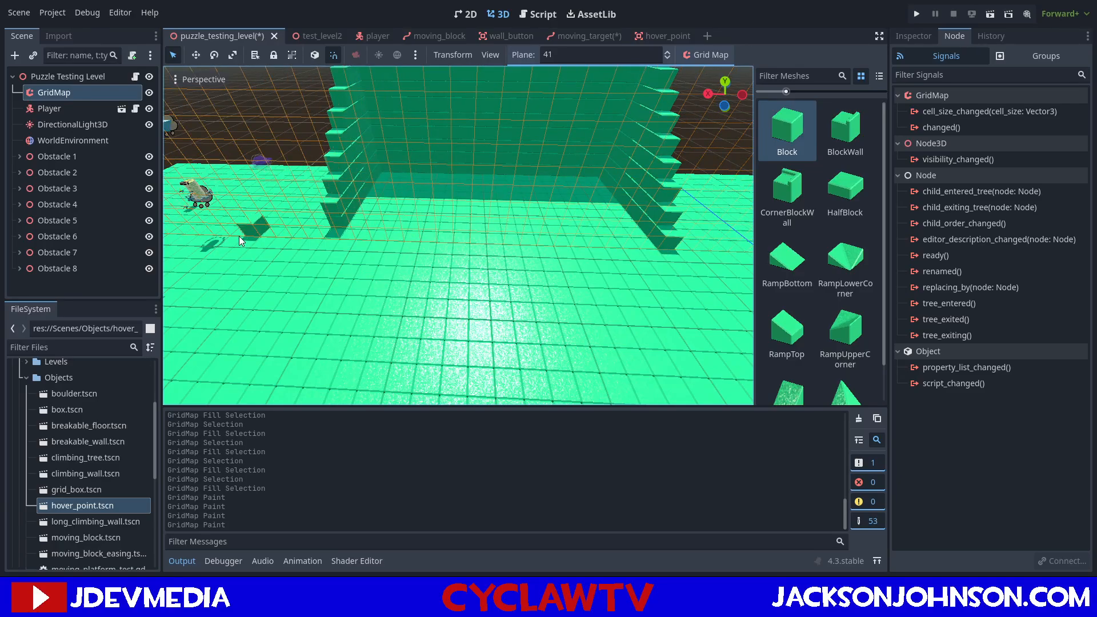
{"action": "right_click", "coordinate": [336, 234]}
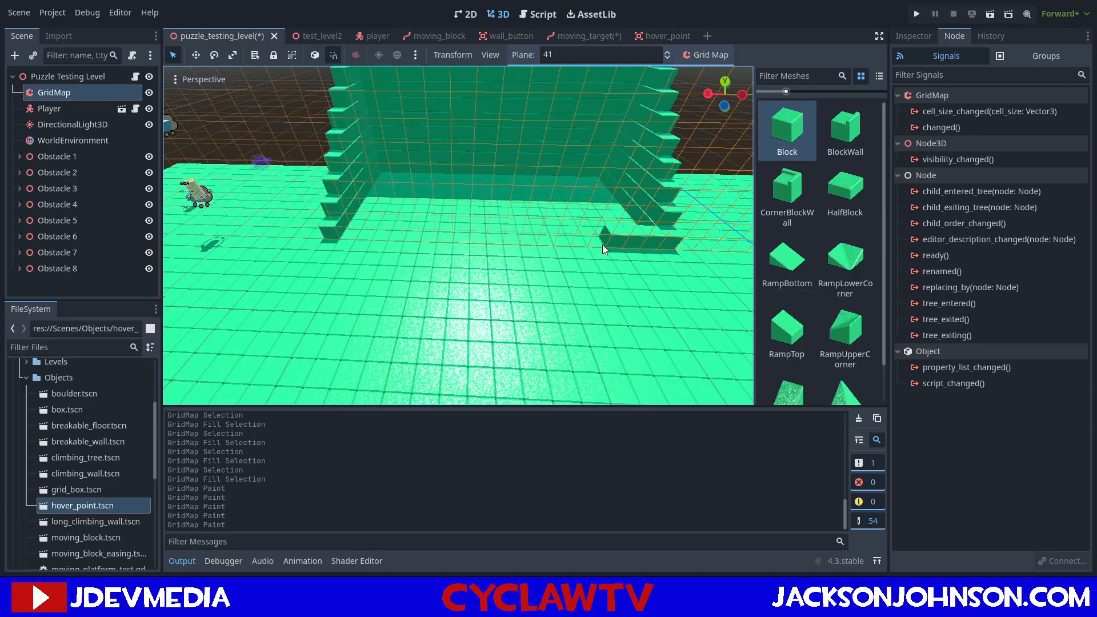
{"action": "left_click", "coordinate": [344, 234]}
Check the finished enclosure from several angles, then save puzzle_testing_level and run the current scene.
{"action": "mouse_move", "coordinate": [483, 231]}
{"action": "middle_mouse_down"}
{"action": "mouse_move", "coordinate": [475, 304]}
{"action": "mouse_move", "coordinate": [393, 318]}
{"action": "mouse_move", "coordinate": [385, 307]}
{"action": "mouse_move", "coordinate": [493, 264]}
{"action": "middle_mouse_up"}
{"action": "scroll", "coordinate": [399, 251], "scroll_direction": "down", "scroll_amount": 3}
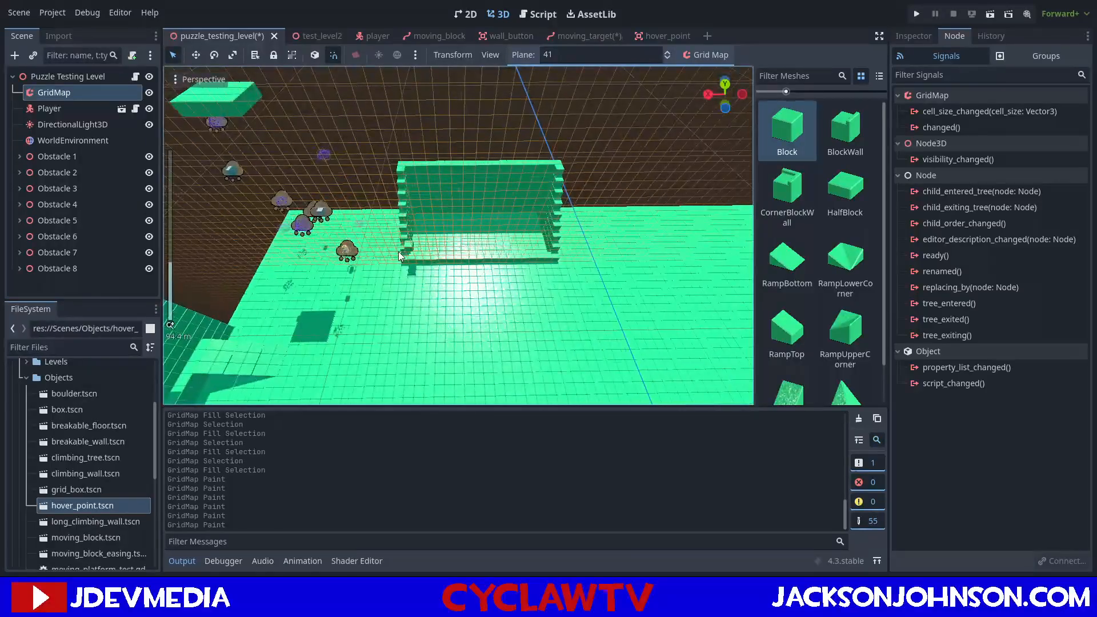
{"action": "scroll", "coordinate": [399, 252], "scroll_direction": "up", "scroll_amount": 3}
{"action": "scroll", "coordinate": [428, 250], "scroll_direction": "up", "scroll_amount": 2}
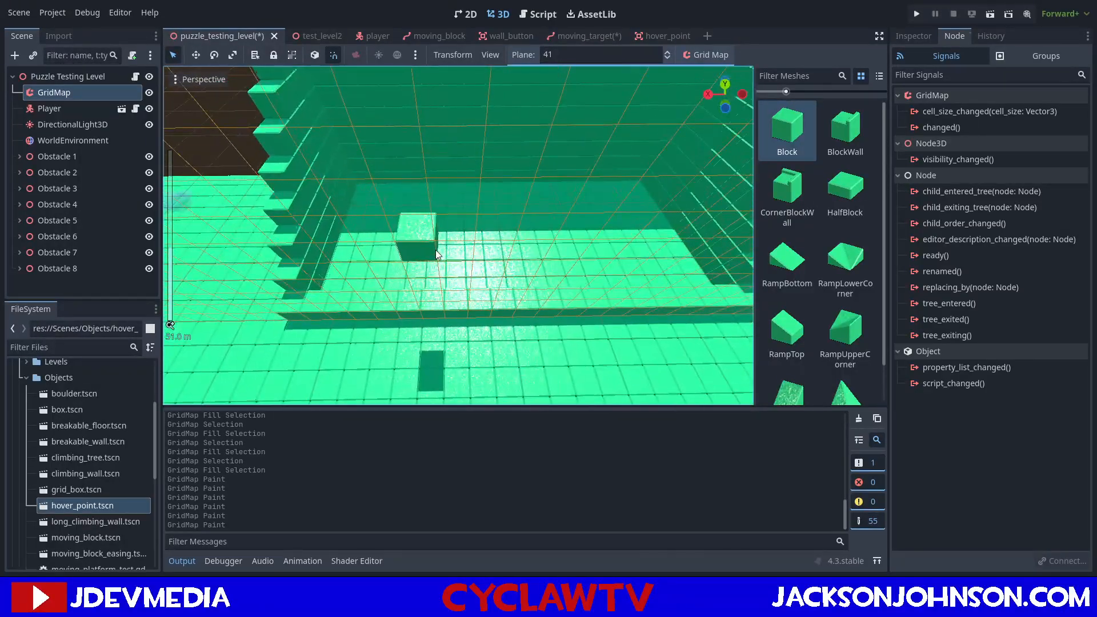
{"action": "scroll", "coordinate": [446, 249], "scroll_direction": "up", "scroll_amount": 2}
{"action": "middle_click_drag", "start_coordinate": [457, 247], "coordinate": [447, 215]}
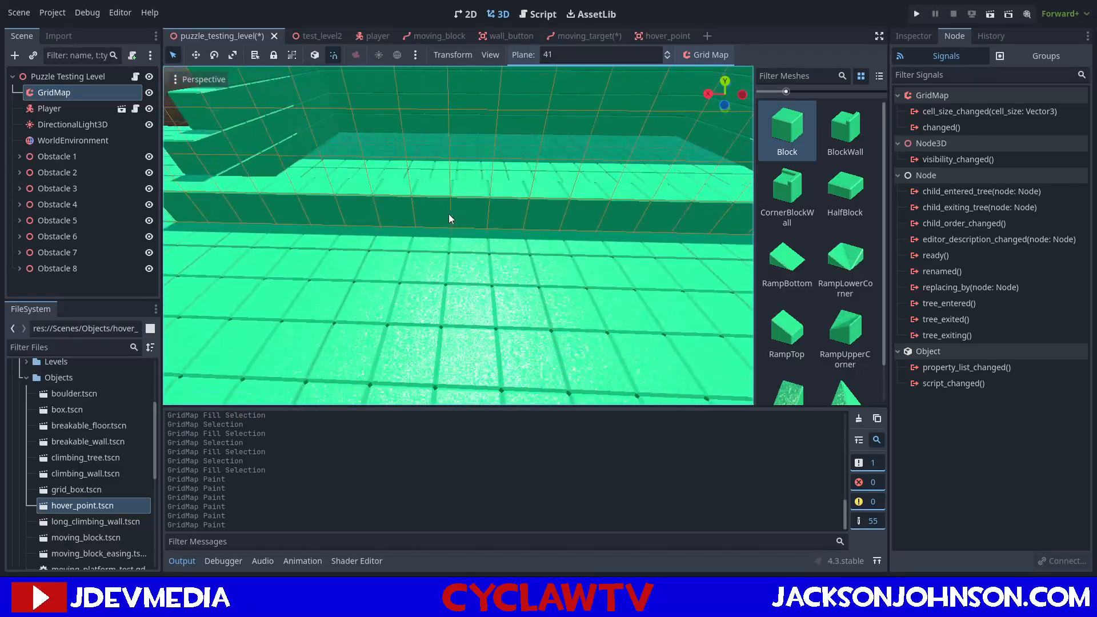
{"action": "middle_click_drag", "start_coordinate": [584, 225], "coordinate": [430, 269]}
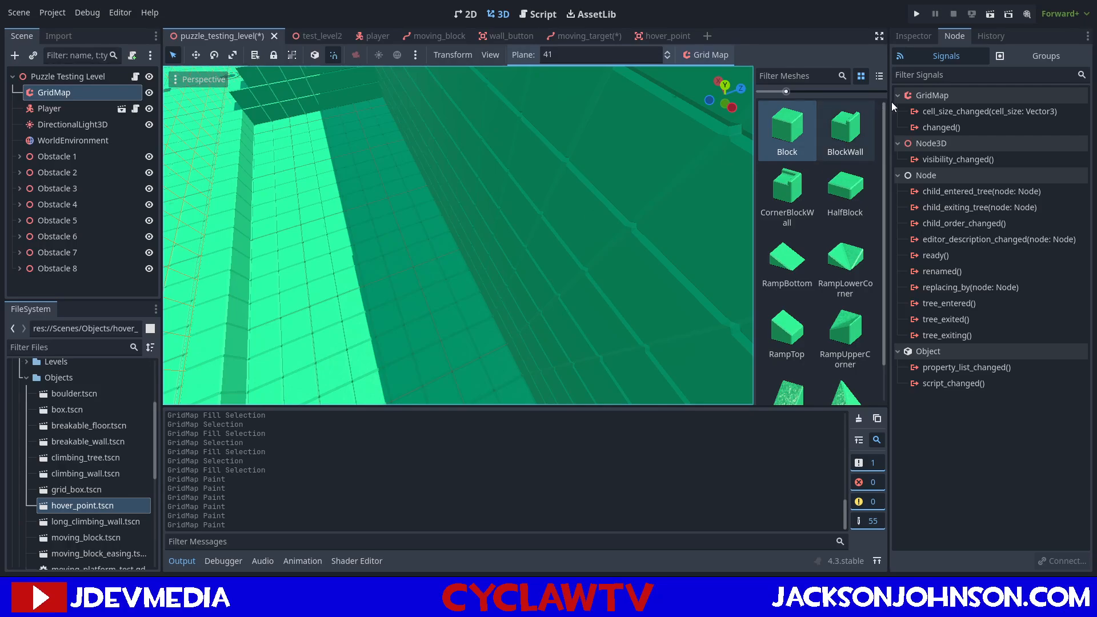
{"action": "middle_click_drag", "start_coordinate": [515, 116], "coordinate": [412, 137]}
{"action": "key", "text": "ctrl+s"}
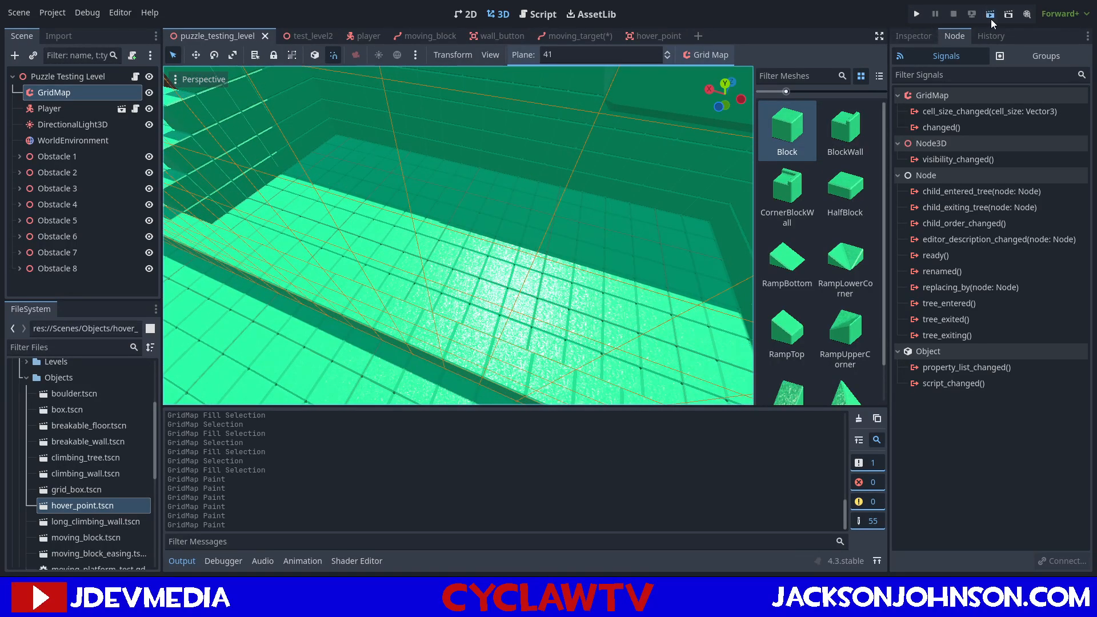
{"action": "left_click", "coordinate": [991, 19]}
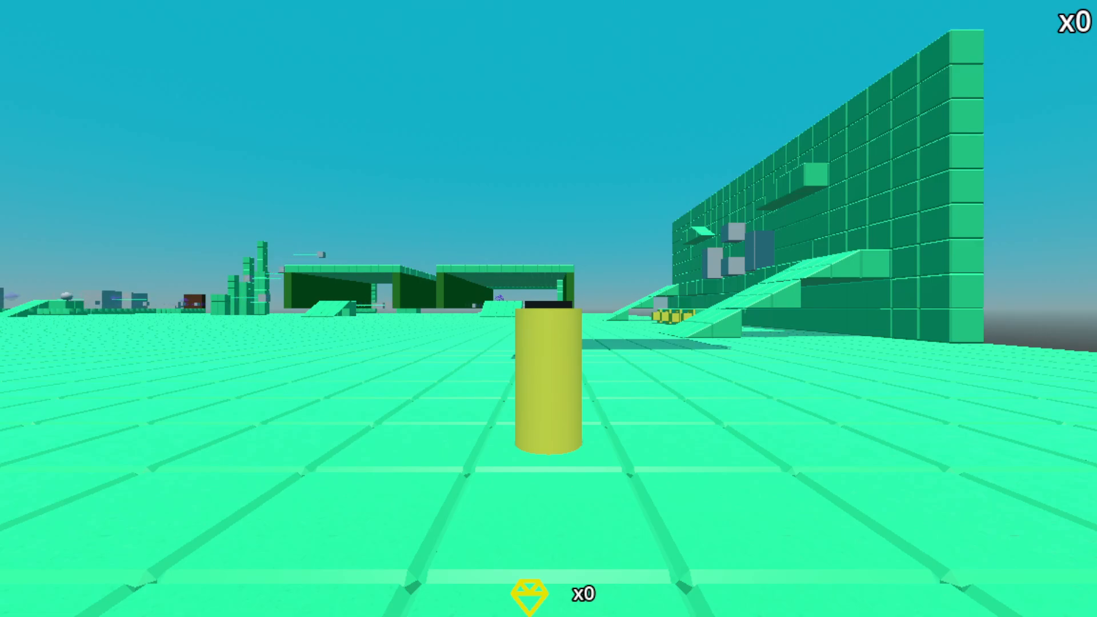
Switch the player to the purple bullet type, walk over the enclosure's front row and fire bullets inside it.
{"action": "key", "text": "w"}
{"action": "key", "text": "e"}
{"action": "key", "text": "e"}
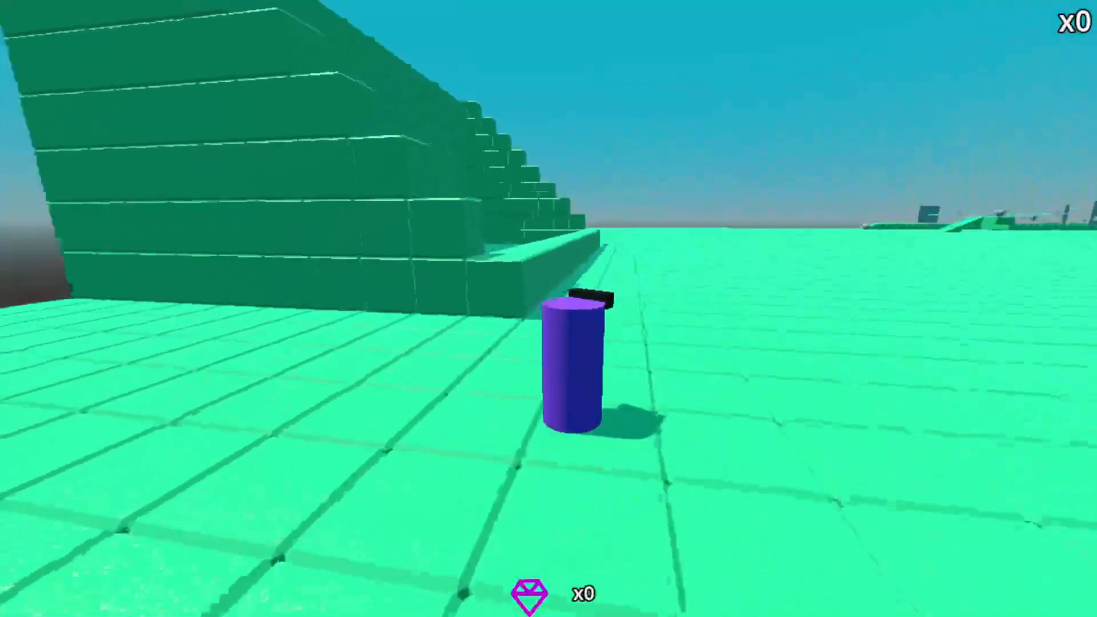
{"action": "key", "text": "w"}
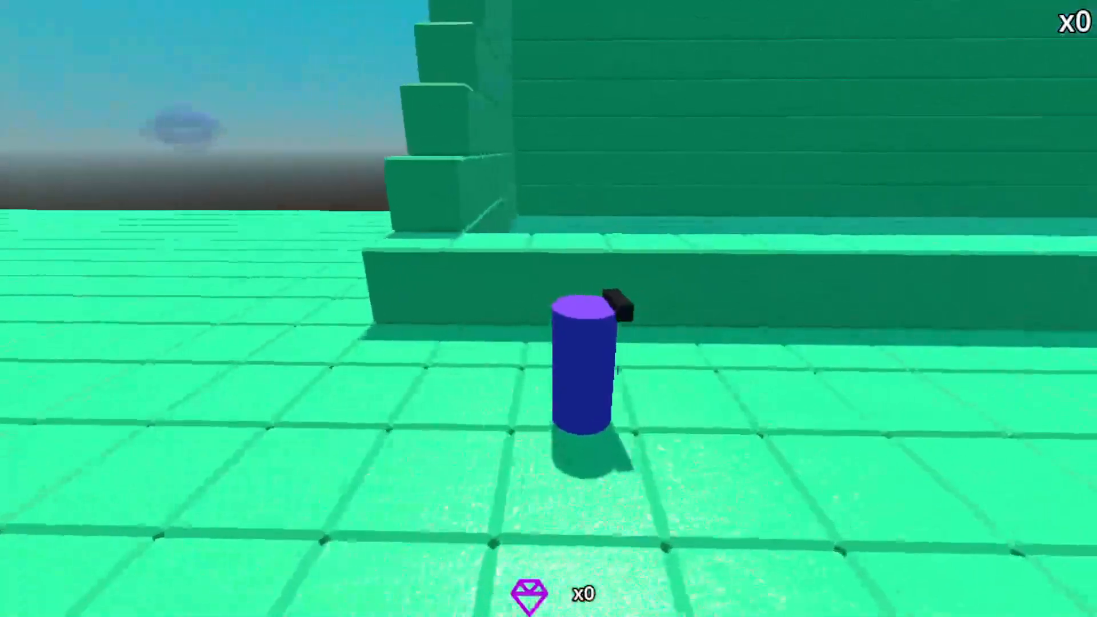
{"action": "key", "text": "w"}
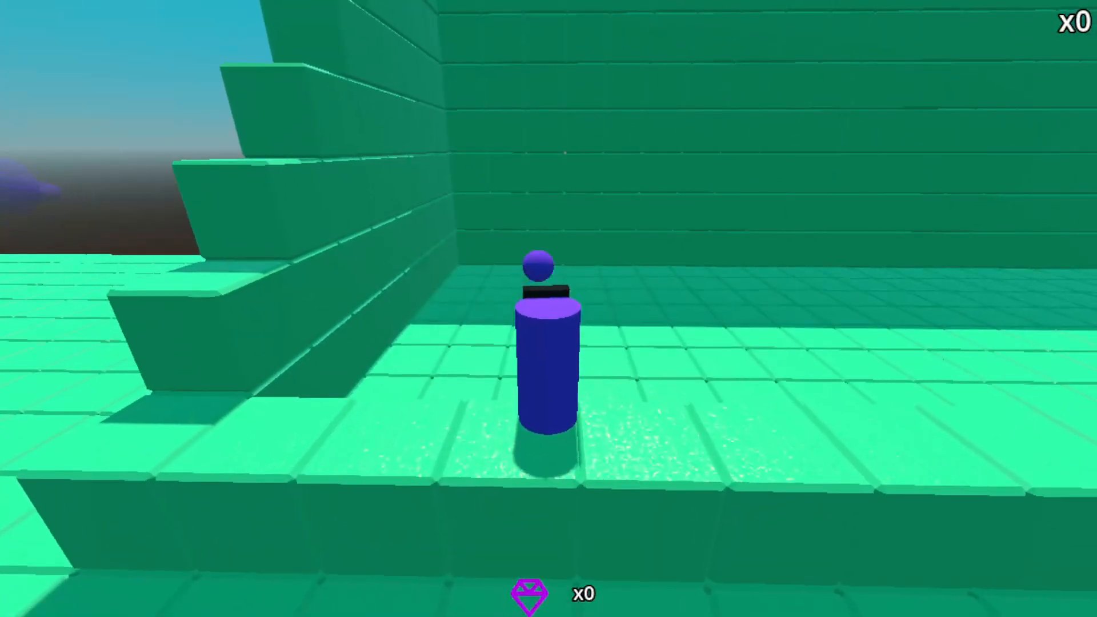
{"action": "left_click", "coordinate": [549, 309]}
{"action": "left_click", "coordinate": [549, 309]}
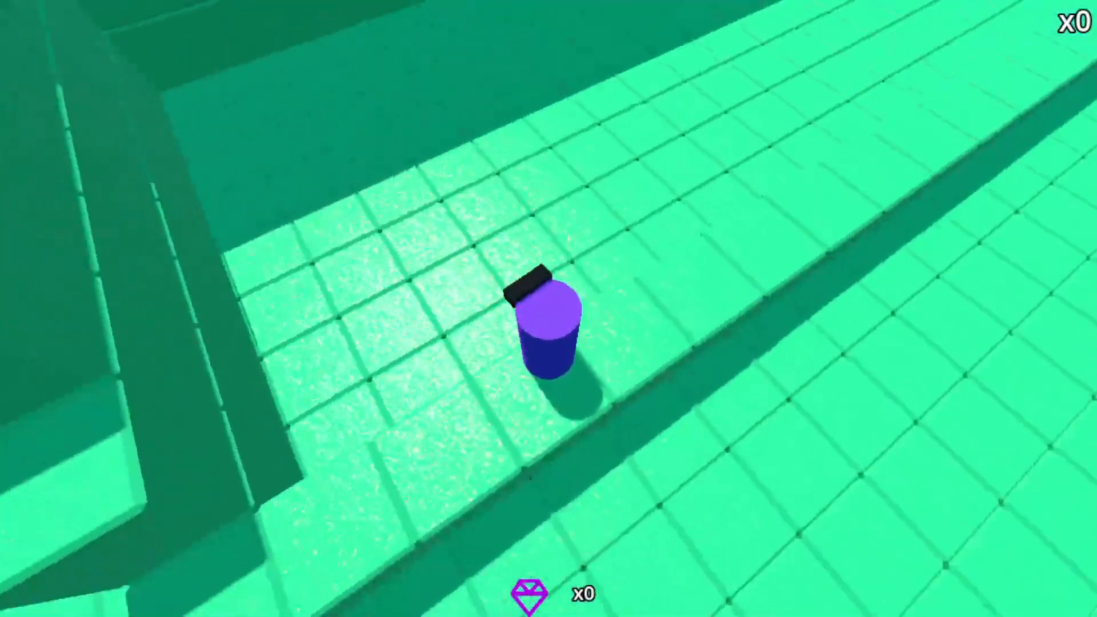
Fire purple bullets toward the enclosure's back and side walls from several spots near the front row.
{"action": "left_click", "coordinate": [548, 309]}
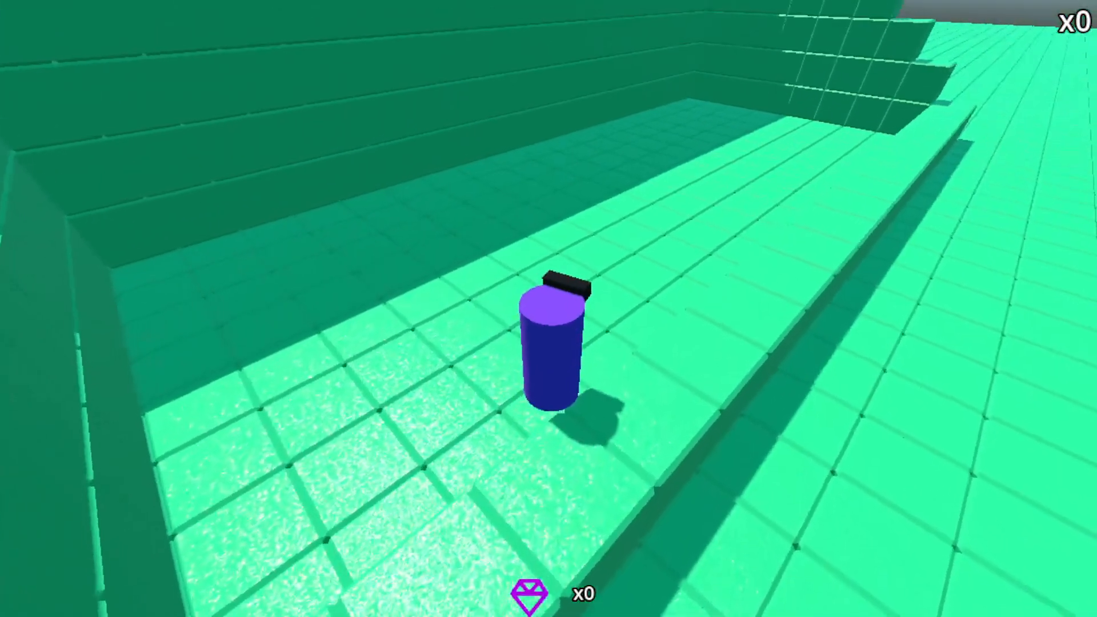
{"action": "left_click", "coordinate": [548, 308]}
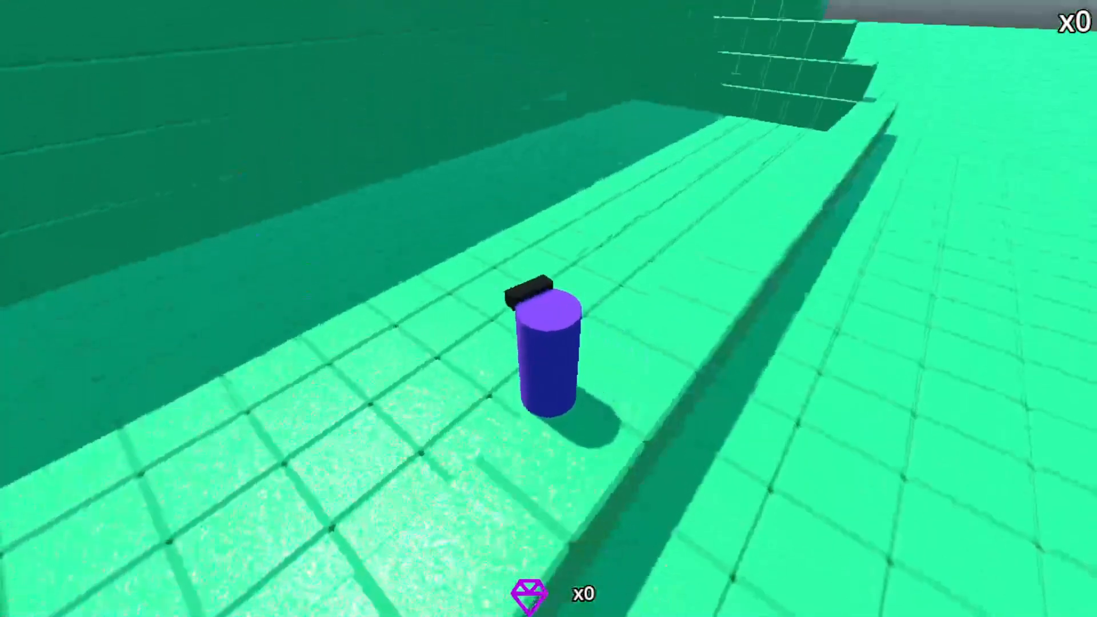
{"action": "left_click", "coordinate": [549, 308]}
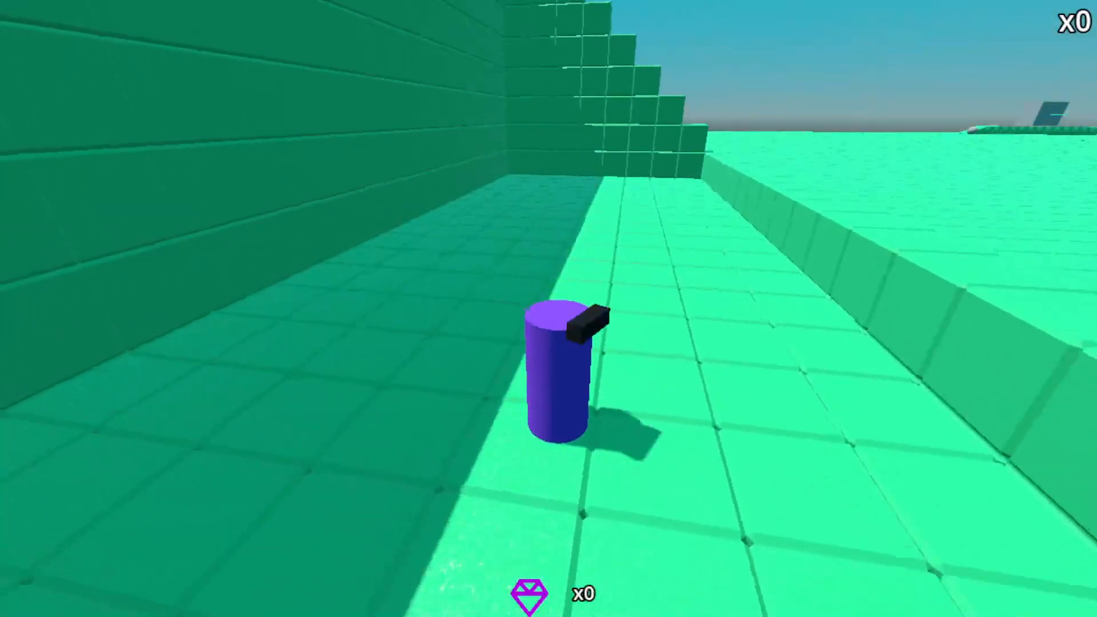
{"action": "left_click", "coordinate": [549, 309]}
Move the player around the enclosure and jump across its one-block-high front row to test access.
{"action": "key", "text": "d"}
{"action": "key", "text": "space"}
{"action": "key", "text": "w"}
{"action": "key", "text": "space"}
{"action": "key", "text": "a"}
{"action": "key", "text": "d"}
{"action": "key", "text": "a"}
{"action": "key", "text": "space"}
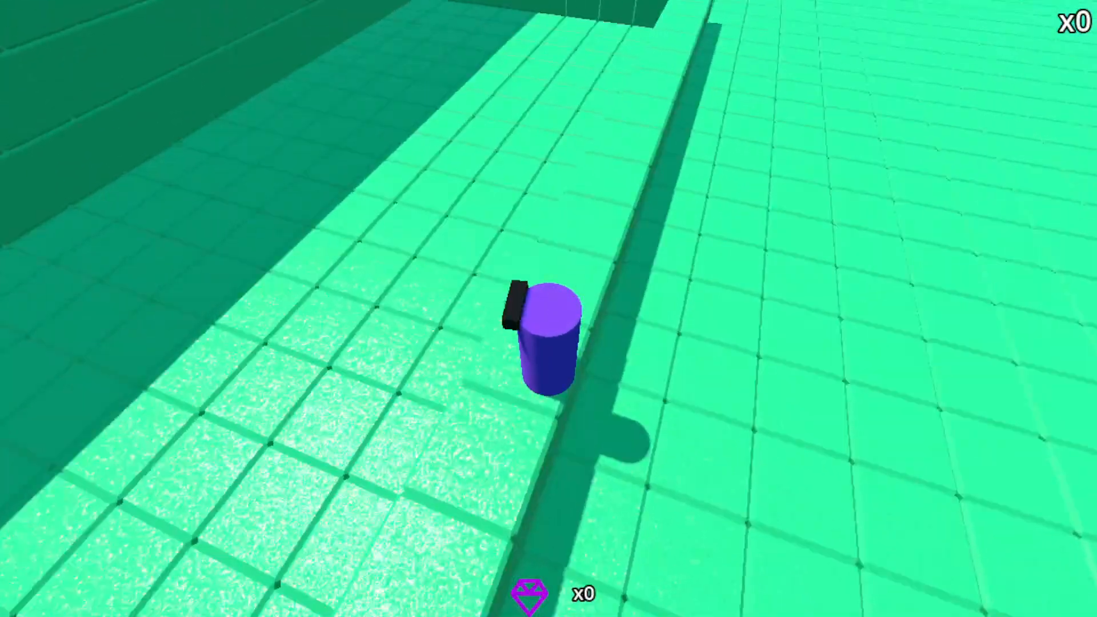
Fire more purple bullets around the front row, including outward across the level from inside the enclosure.
{"action": "left_click", "coordinate": [549, 309]}
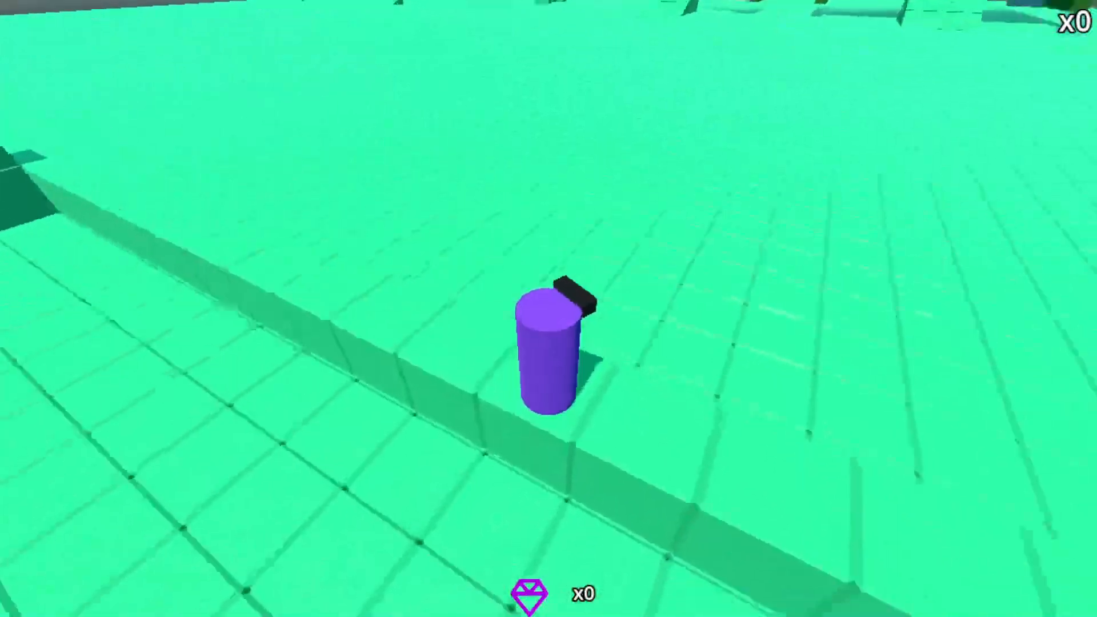
{"action": "left_click", "coordinate": [549, 309]}
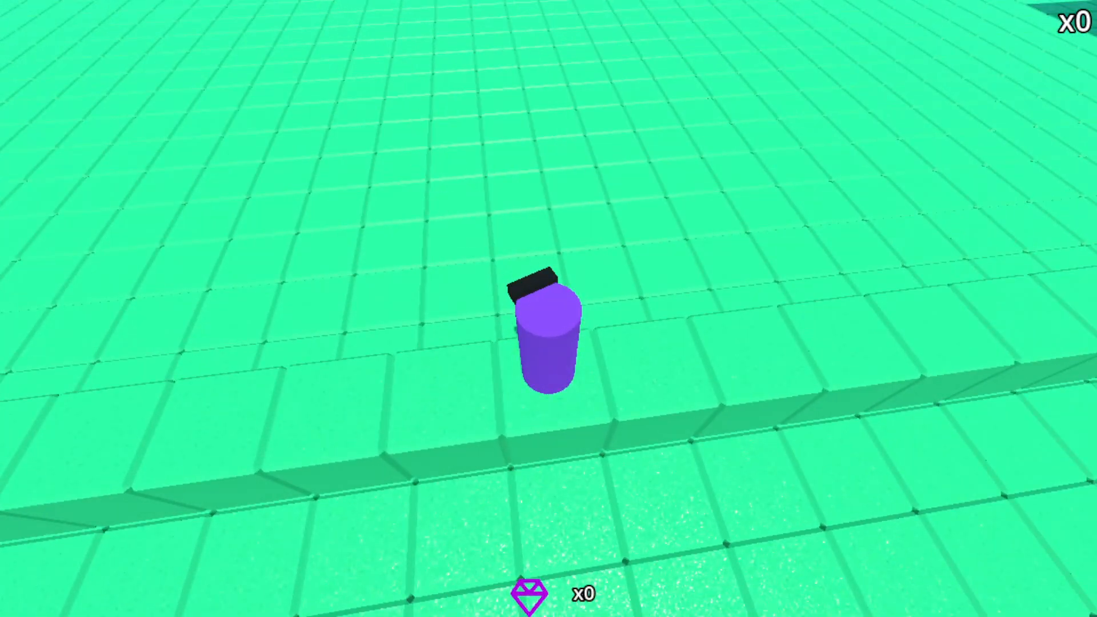
{"action": "left_click", "coordinate": [549, 308]}
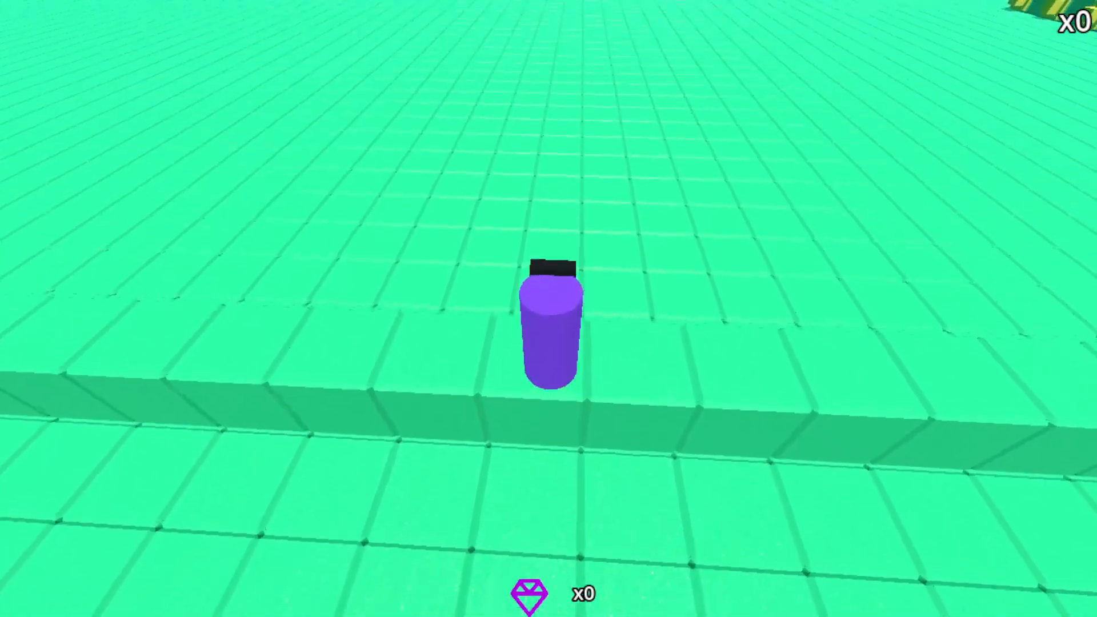
{"action": "left_click", "coordinate": [549, 309]}
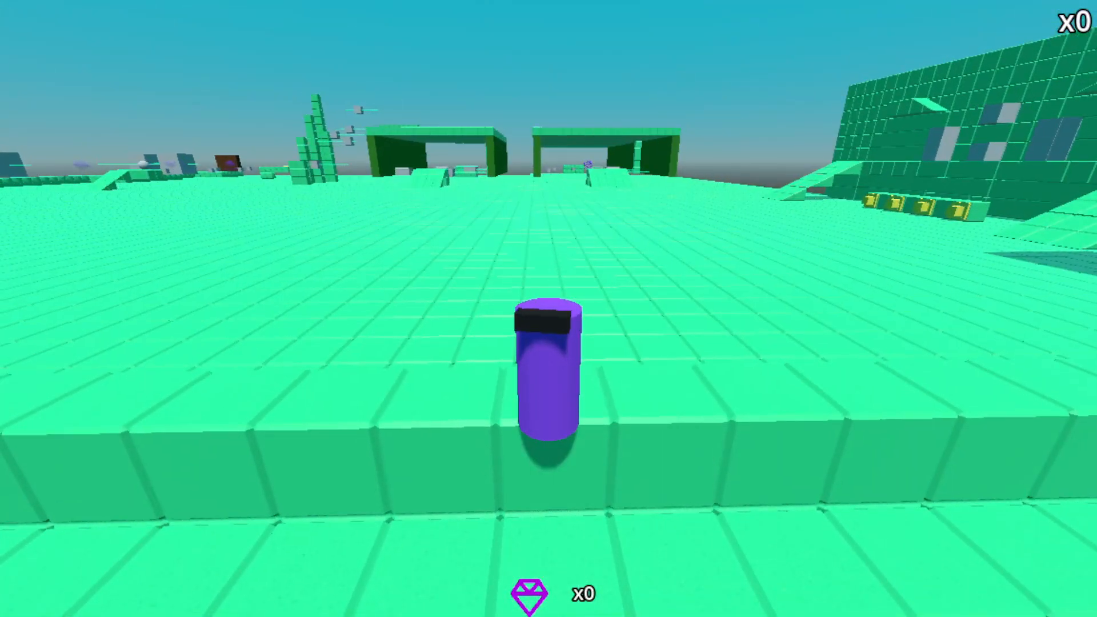
{"action": "key", "text": "w"}
{"action": "left_click", "coordinate": [549, 308]}
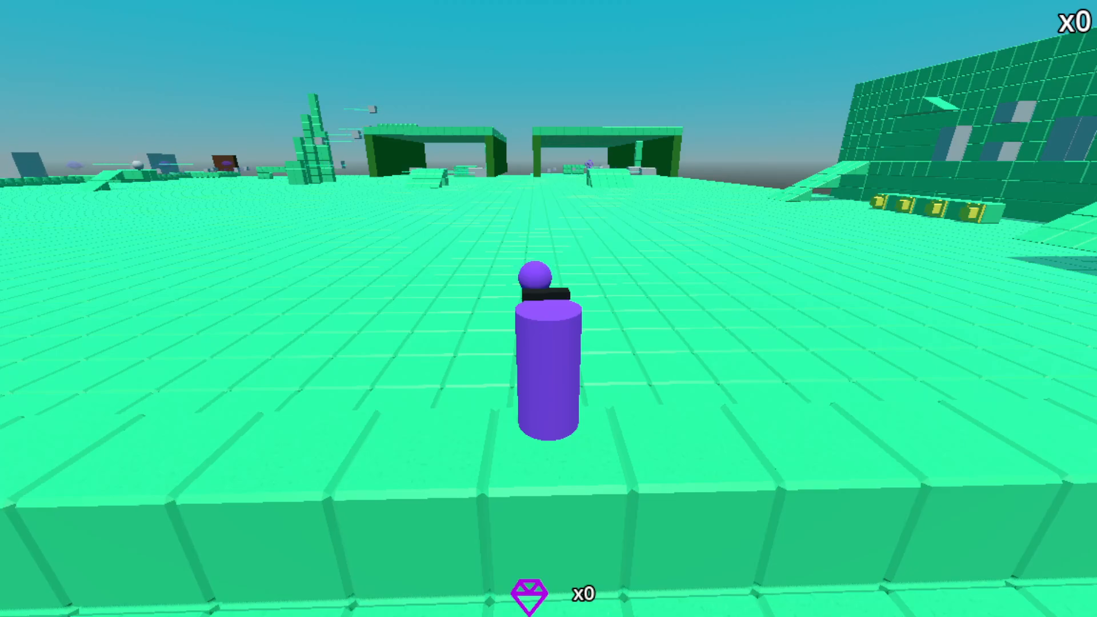
{"action": "left_click", "coordinate": [549, 308]}
{"action": "left_click", "coordinate": [549, 308]}
{"action": "left_click", "coordinate": [549, 309]}
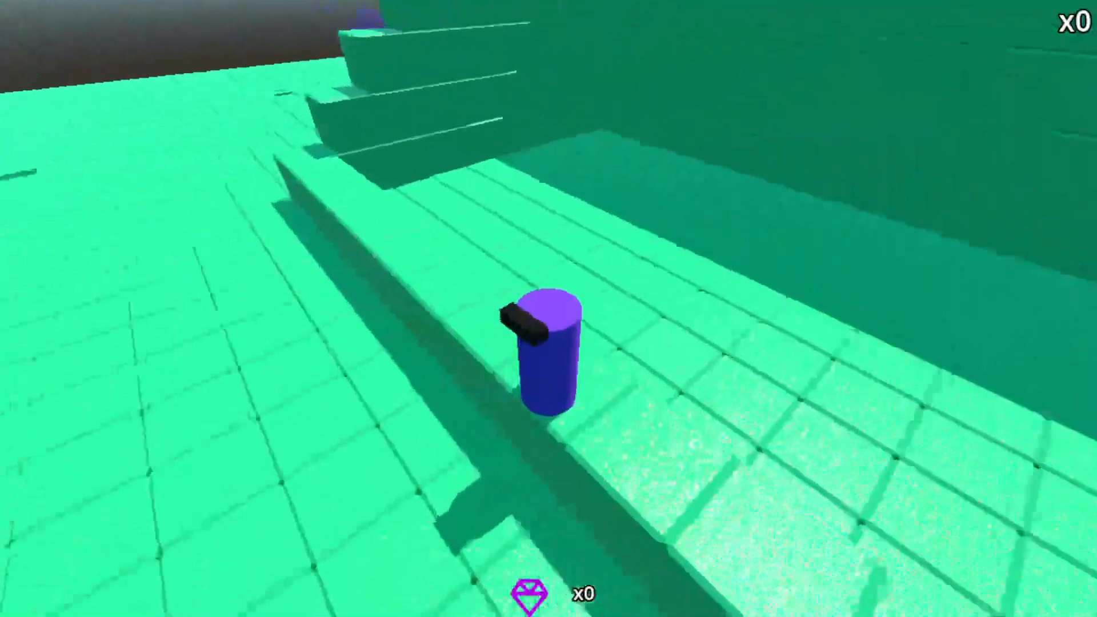
Walk the player through the enclosure to the back wall and return to the front row, then stop the running scene.
{"action": "key", "text": "d"}
{"action": "key", "text": "a"}
{"action": "key", "text": "w"}
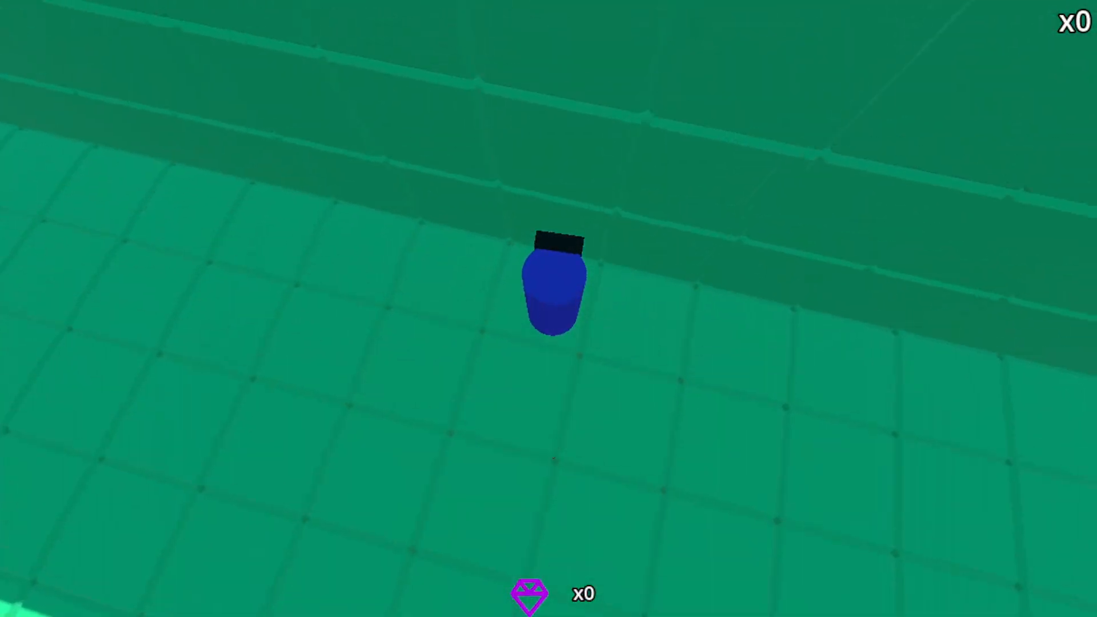
{"action": "key", "text": "a"}
{"action": "key", "text": "w"}
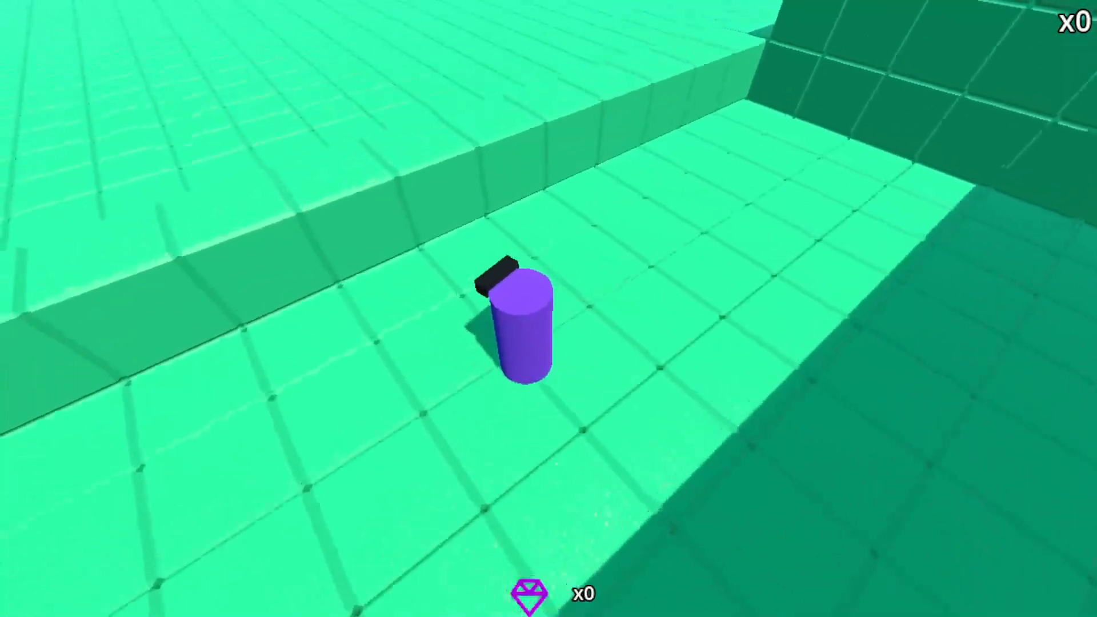
{"action": "key", "text": "w"}
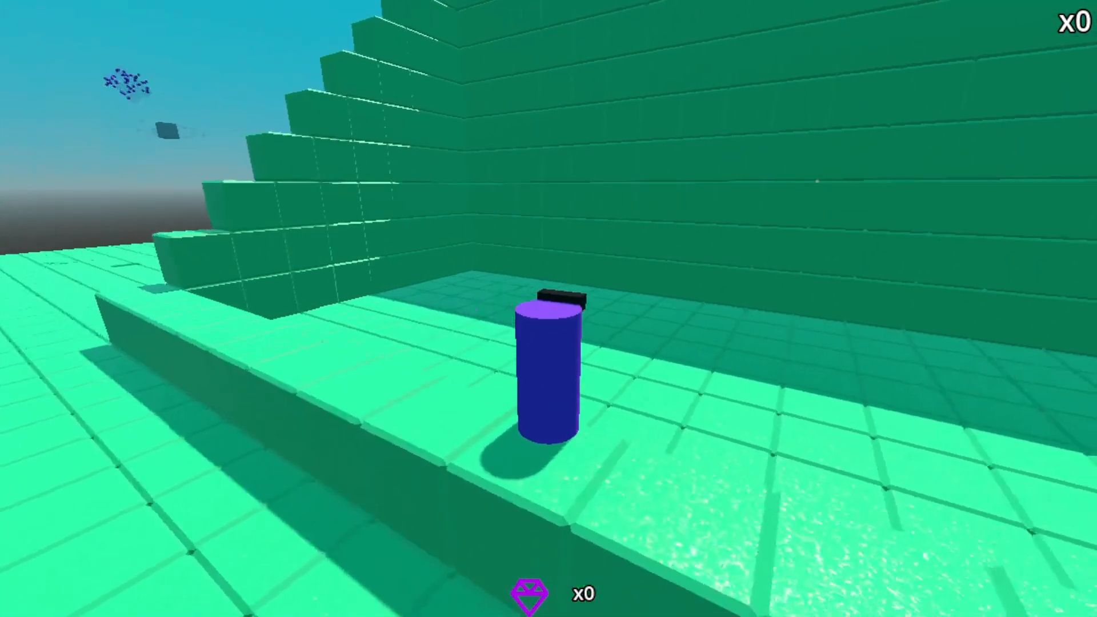
{"action": "key", "text": "s"}
{"action": "key", "text": "w"}
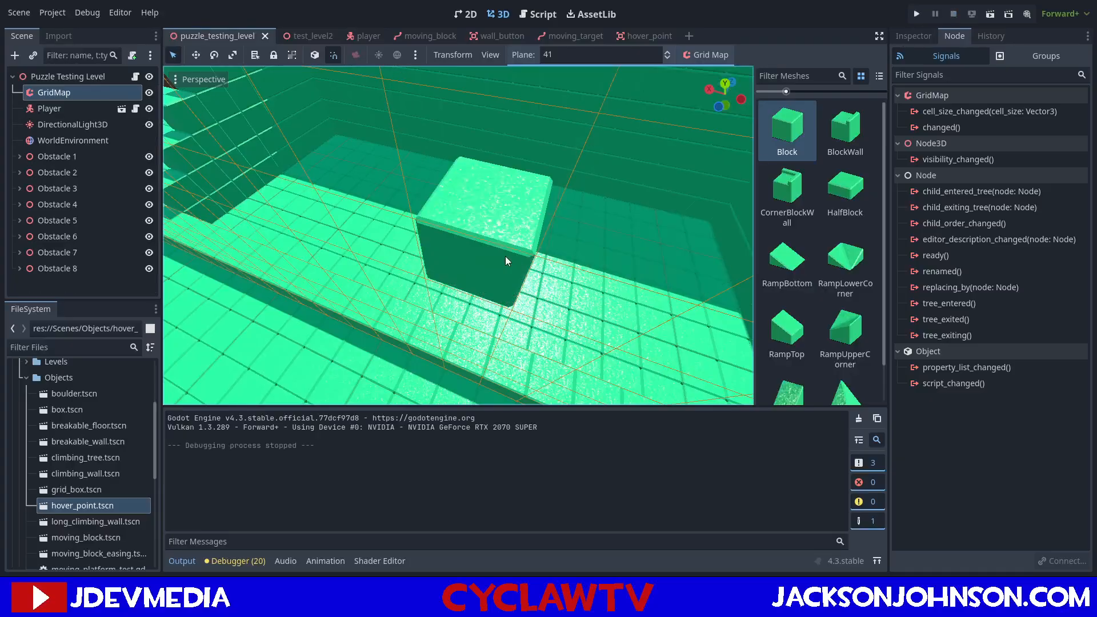
Switch the selection from the GridMap to the Puzzle Testing Level root and examine the enclosure's interior from the front.
{"action": "left_click", "coordinate": [548, 214]}
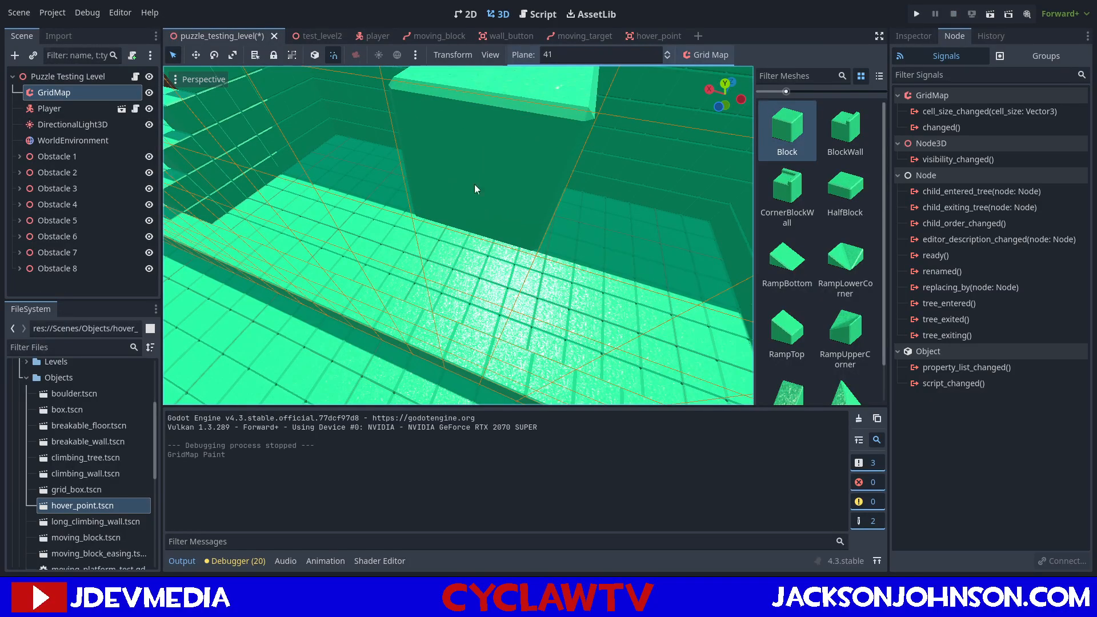
{"action": "left_click", "coordinate": [63, 78]}
{"action": "right_click_drag", "start_coordinate": [455, 261], "coordinate": [497, 276]}
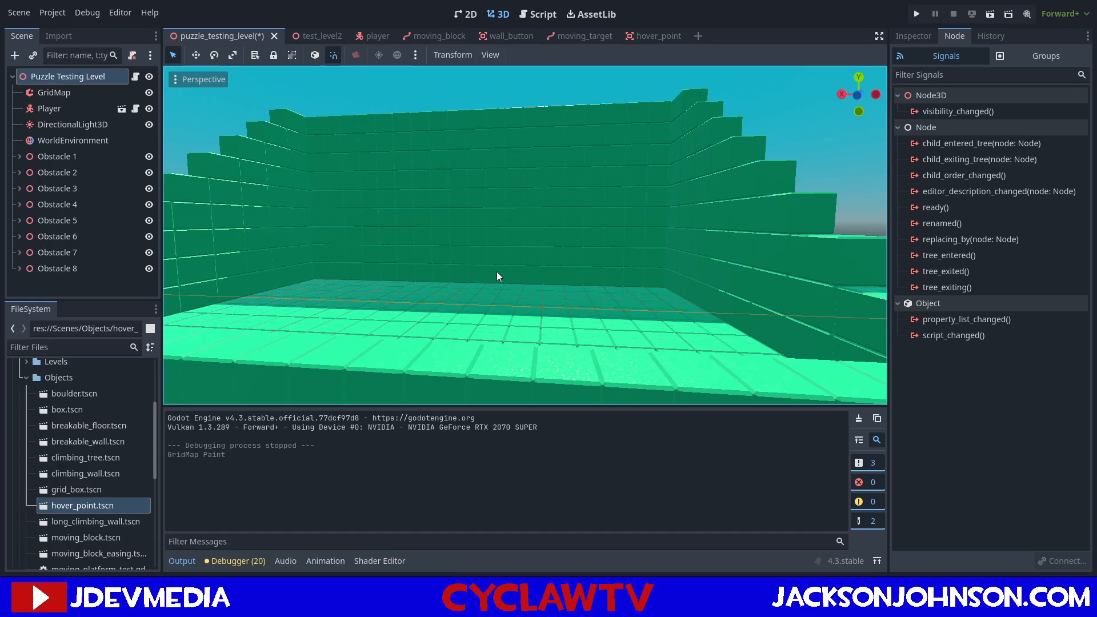
{"action": "key", "text": "w"}
{"action": "right_click_drag", "start_coordinate": [507, 267], "coordinate": [537, 263]}
{"action": "key", "text": "w"}
{"action": "key", "text": "s"}
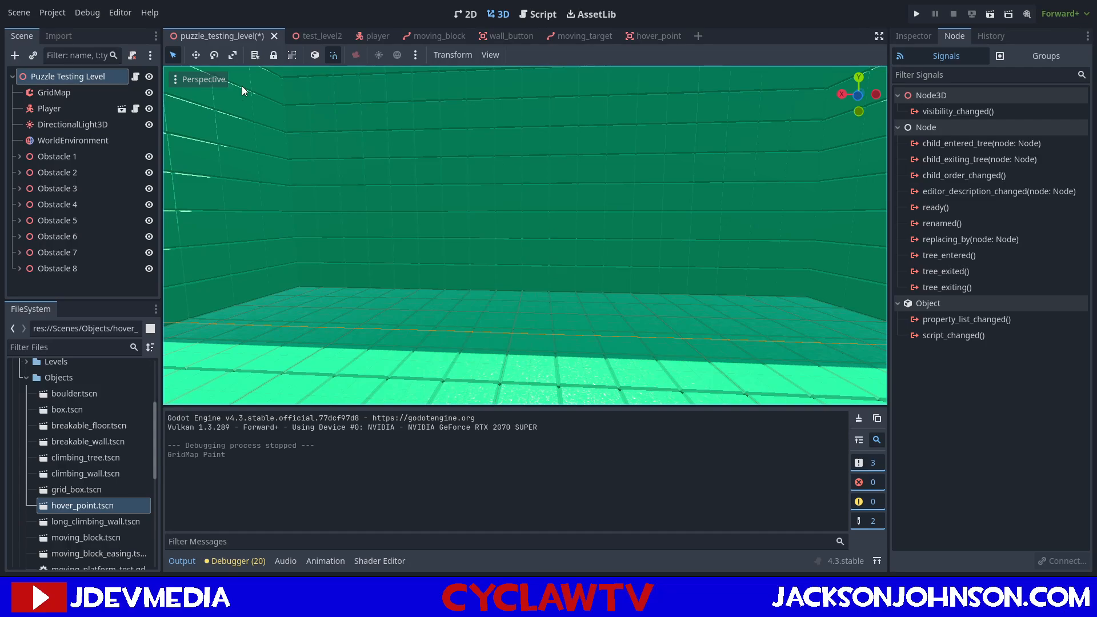
{"action": "right_click_drag", "start_coordinate": [344, 182], "coordinate": [365, 169]}
{"action": "key", "text": "a"}
{"action": "key", "text": "d"}
{"action": "key", "text": "a"}
{"action": "key", "text": "w"}
Select the GridMap, switch to plane 47 and start a four-block-high inner wall from one side wall, leaving window openings.
{"action": "left_click", "coordinate": [44, 97]}
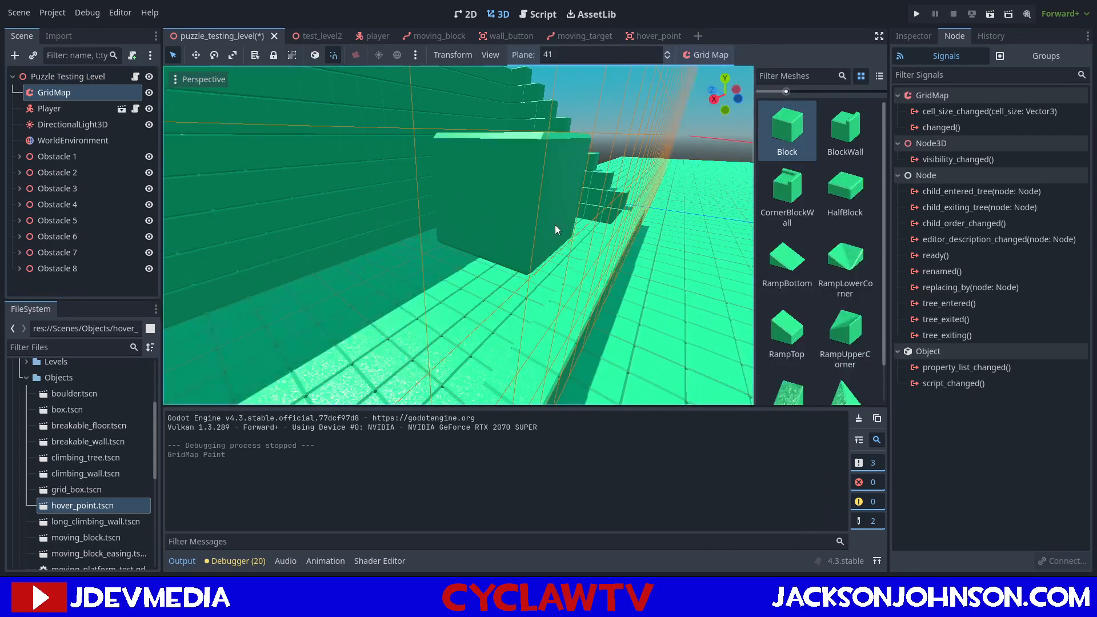
{"action": "key", "text": "e"}
{"action": "key", "text": "e"}
{"action": "key", "text": "e"}
{"action": "middle_click_drag", "start_coordinate": [391, 237], "coordinate": [422, 250]}
{"action": "scroll", "coordinate": [421, 246], "scroll_direction": "up", "scroll_amount": 3}
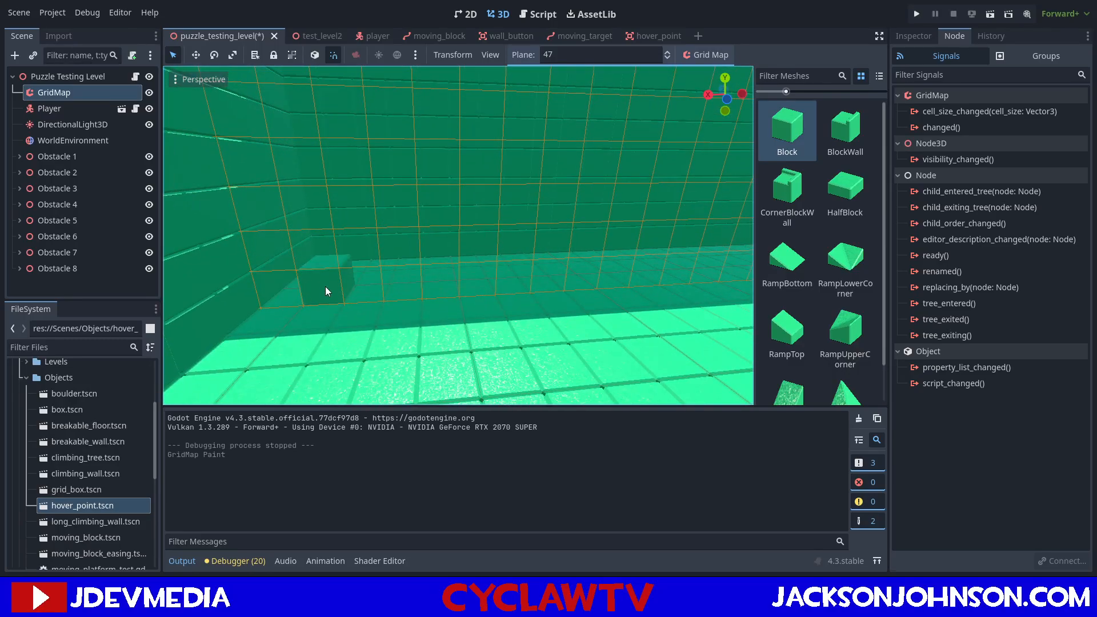
{"action": "left_click", "coordinate": [300, 286]}
{"action": "left_click", "coordinate": [315, 283]}
{"action": "left_click", "coordinate": [321, 249]}
{"action": "left_click", "coordinate": [312, 215]}
{"action": "left_click", "coordinate": [274, 212]}
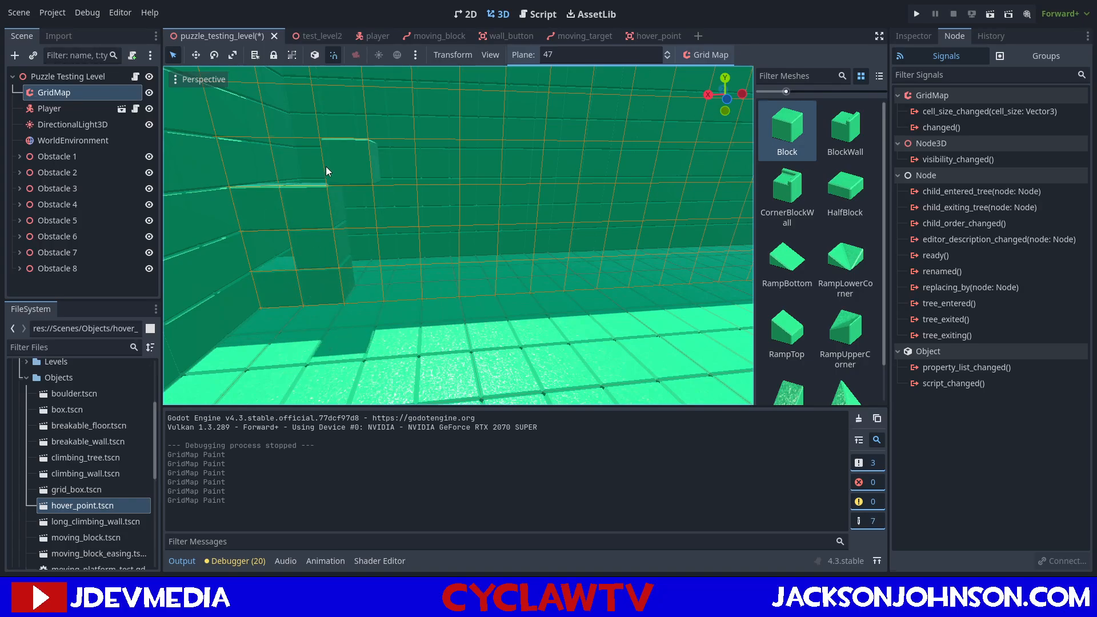
{"action": "left_click_drag", "start_coordinate": [345, 167], "coordinate": [445, 172]}
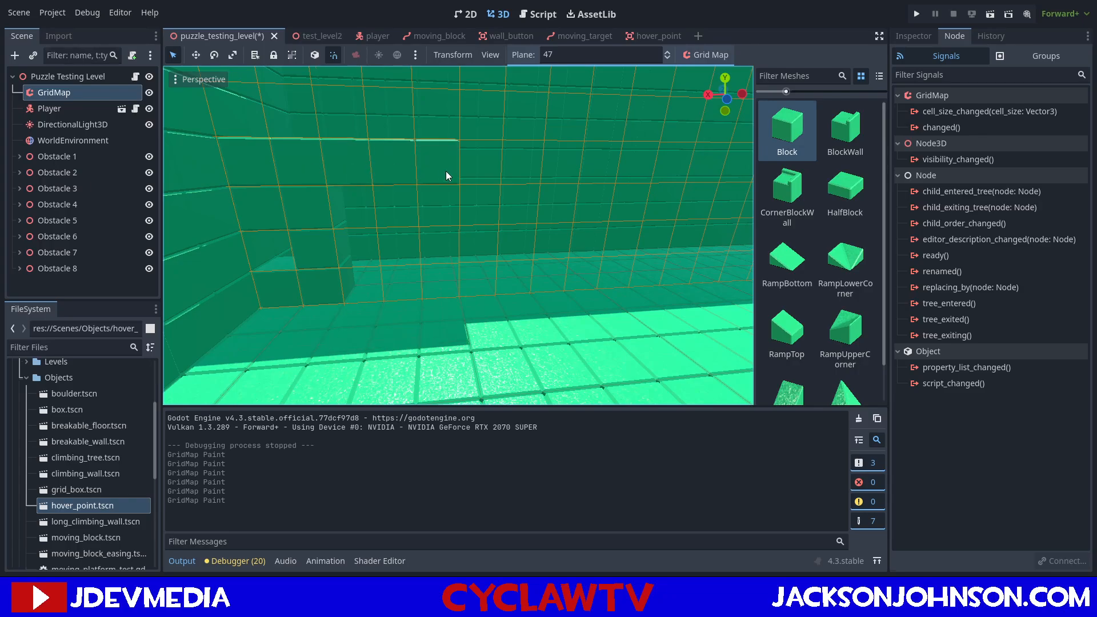
Extend the inner wall on plane 47 toward the middle at four blocks high, leaving another window opening.
{"action": "left_click", "coordinate": [501, 283]}
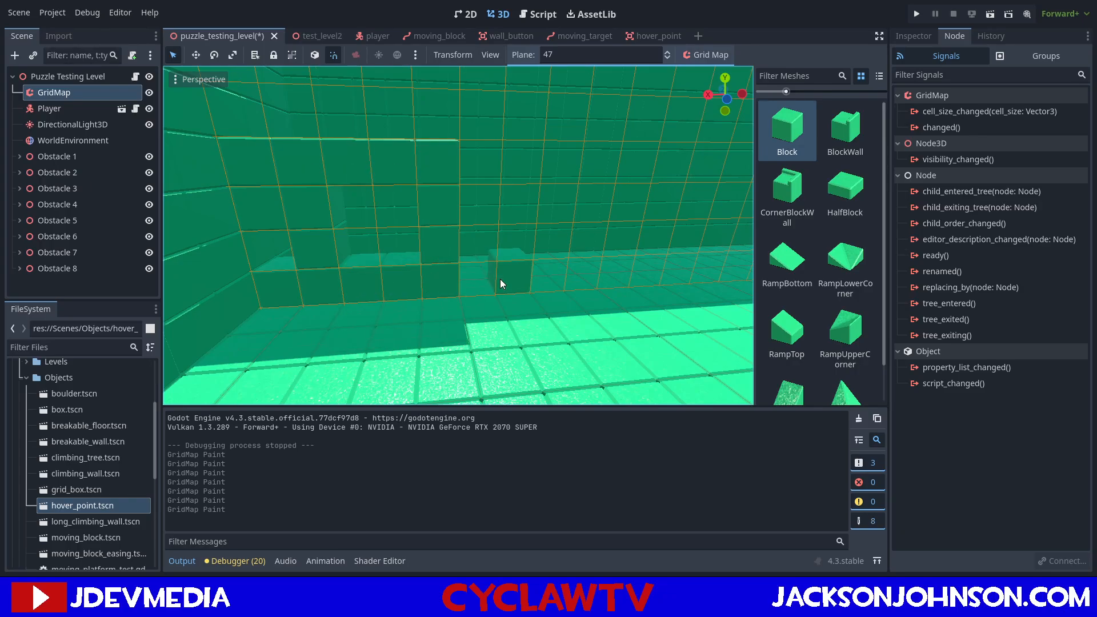
{"action": "mouse_move", "coordinate": [520, 231]}
{"action": "left_mouse_down"}
{"action": "mouse_move", "coordinate": [479, 169]}
{"action": "mouse_move", "coordinate": [478, 194]}
{"action": "left_mouse_up"}
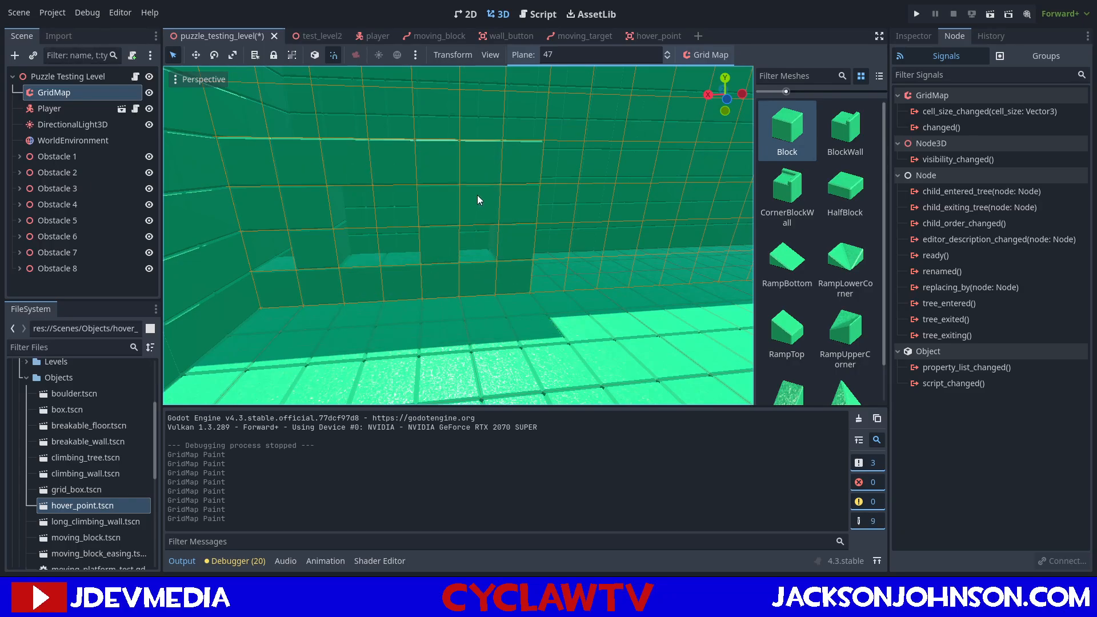
{"action": "left_click", "coordinate": [479, 197]}
{"action": "mouse_move", "coordinate": [584, 227]}
{"action": "middle_mouse_down", "text": "shift"}
{"action": "mouse_move", "coordinate": [611, 197]}
{"action": "mouse_move", "coordinate": [605, 209]}
{"action": "mouse_move", "coordinate": [550, 221]}
{"action": "middle_mouse_up", "text": "shift"}
{"action": "scroll", "coordinate": [595, 218], "scroll_direction": "down", "scroll_amount": 5}
{"action": "scroll", "coordinate": [532, 217], "scroll_direction": "up", "scroll_amount": 4}
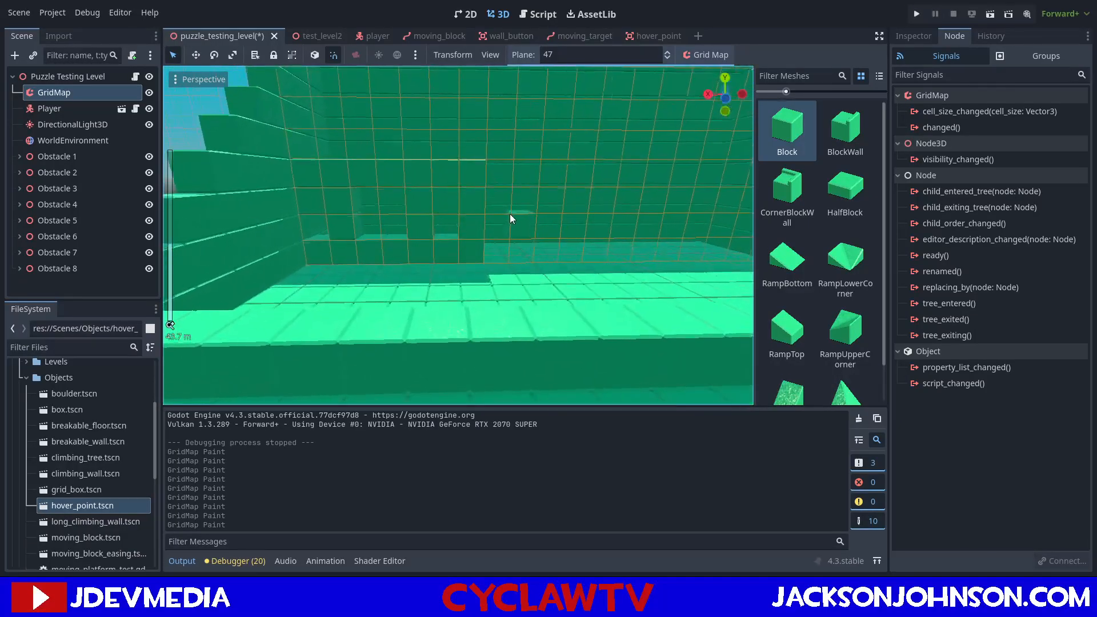
Erase three upper blocks at the inner wall's free end so it steps down toward the middle.
{"action": "right_click", "coordinate": [479, 164]}
{"action": "right_click", "coordinate": [479, 142]}
{"action": "right_click", "coordinate": [479, 140]}
{"action": "scroll", "coordinate": [532, 177], "scroll_direction": "up", "scroll_amount": 2}
{"action": "scroll", "coordinate": [578, 211], "scroll_direction": "down", "scroll_amount": 4}
Paint a second four-block-high inner wall section on plane 47 beside the opposite side wall, leaving a window opening.
{"action": "mouse_move", "coordinate": [546, 211]}
{"action": "middle_mouse_down"}
{"action": "mouse_move", "coordinate": [538, 225]}
{"action": "mouse_move", "coordinate": [582, 224]}
{"action": "mouse_move", "coordinate": [578, 235]}
{"action": "mouse_move", "coordinate": [444, 238]}
{"action": "mouse_move", "coordinate": [465, 231]}
{"action": "mouse_move", "coordinate": [432, 208]}
{"action": "middle_mouse_up"}
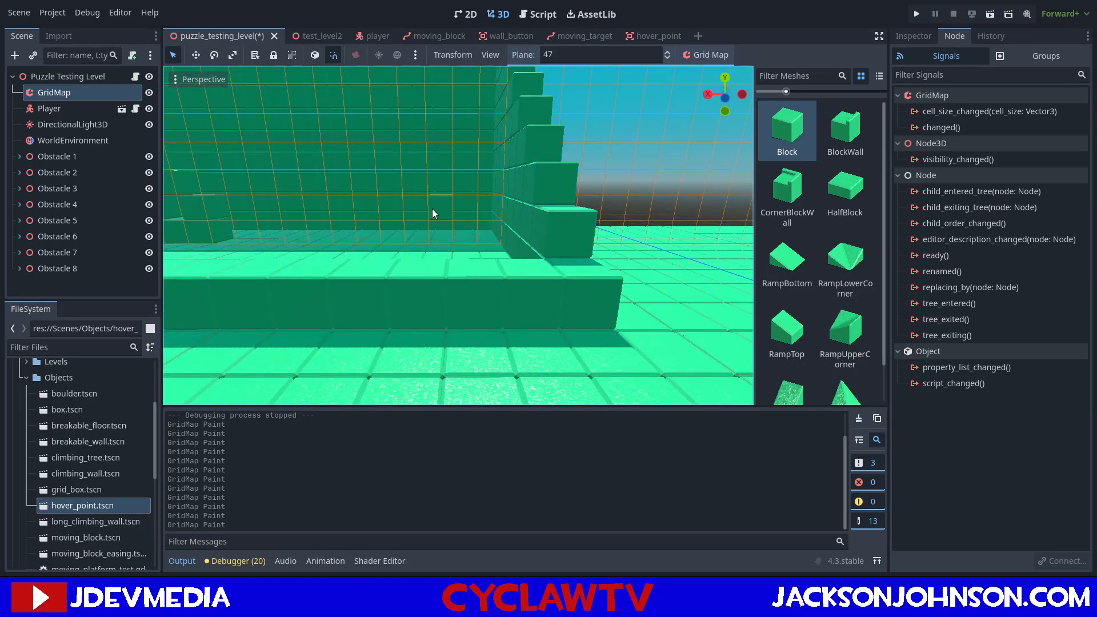
{"action": "left_click", "coordinate": [487, 226]}
{"action": "mouse_move", "coordinate": [419, 227]}
{"action": "left_mouse_down"}
{"action": "mouse_move", "coordinate": [416, 163]}
{"action": "mouse_move", "coordinate": [482, 157]}
{"action": "mouse_move", "coordinate": [492, 197]}
{"action": "left_mouse_up"}
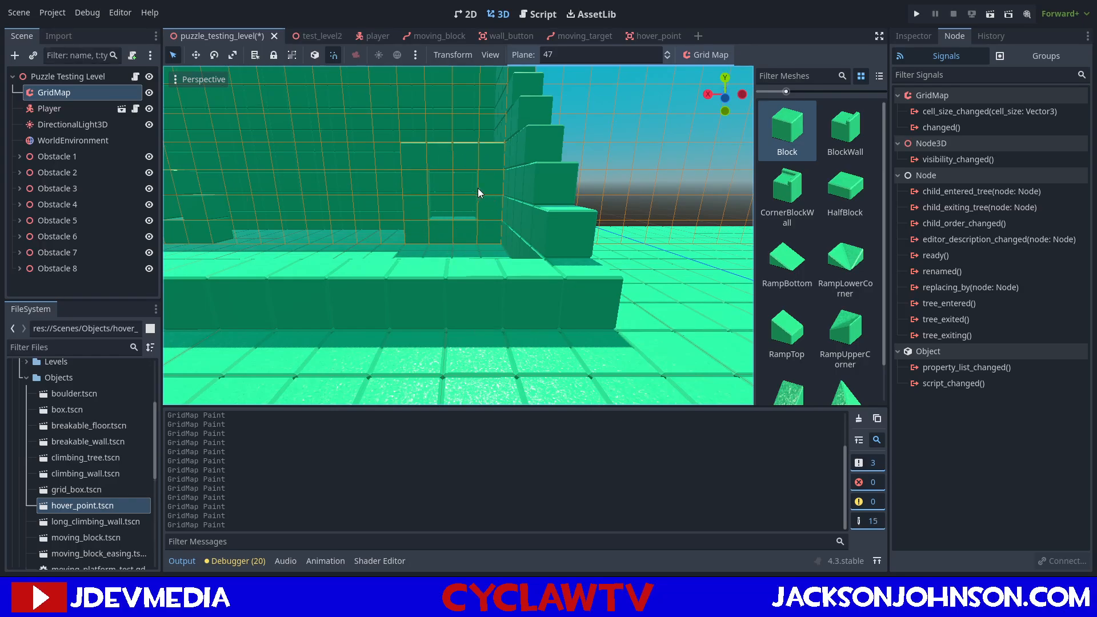
Raise the second inner wall section with more block rows, leaving another opening near its upper end.
{"action": "scroll", "coordinate": [454, 137], "scroll_direction": "up", "scroll_amount": 5}
{"action": "middle_click_drag", "start_coordinate": [454, 137], "coordinate": [454, 144]}
{"action": "scroll", "coordinate": [454, 144], "scroll_direction": "down", "scroll_amount": 5}
{"action": "left_click_drag", "start_coordinate": [424, 155], "coordinate": [478, 152]}
{"action": "middle_click_drag", "start_coordinate": [452, 152], "coordinate": [451, 161]}
{"action": "scroll", "coordinate": [451, 160], "scroll_direction": "down", "scroll_amount": 2}
{"action": "right_click", "coordinate": [421, 173]}
{"action": "mouse_move", "coordinate": [420, 168]}
{"action": "left_mouse_down"}
{"action": "mouse_move", "coordinate": [421, 139]}
{"action": "mouse_move", "coordinate": [472, 124]}
{"action": "mouse_move", "coordinate": [485, 154]}
{"action": "left_mouse_up"}
{"action": "middle_click_drag", "start_coordinate": [446, 181], "coordinate": [417, 182]}
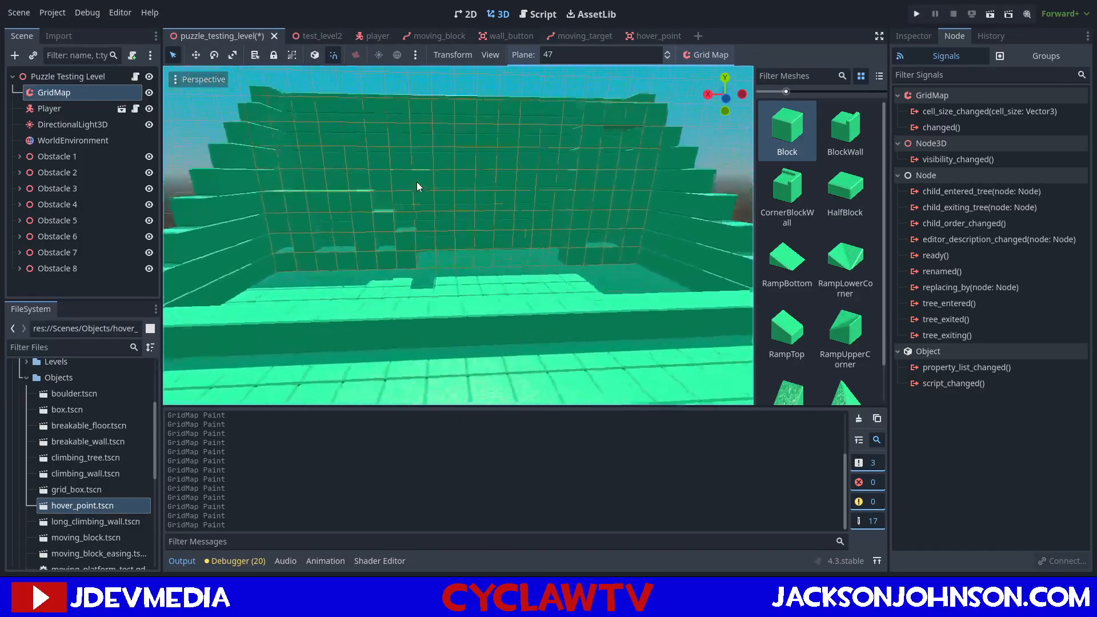
Extend the first inner wall section on plane 47 toward the middle with more blocks up to four high, keeping gaps.
{"action": "scroll", "coordinate": [417, 182], "scroll_direction": "down", "scroll_amount": 5}
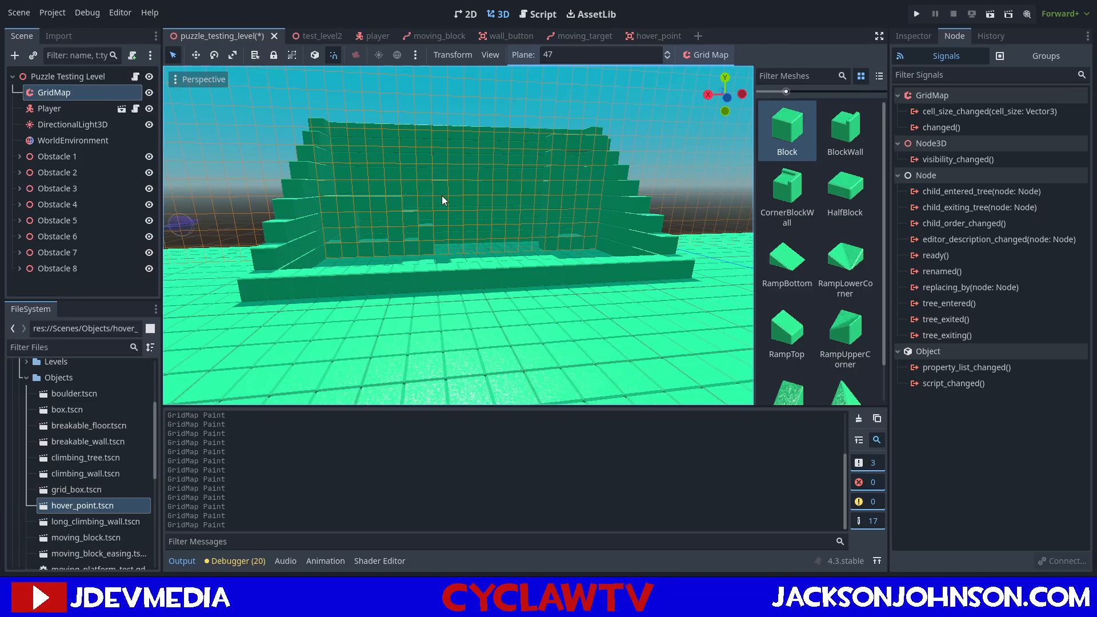
{"action": "mouse_move", "coordinate": [696, 251]}
{"action": "middle_mouse_down"}
{"action": "mouse_move", "coordinate": [671, 257]}
{"action": "mouse_move", "coordinate": [715, 247]}
{"action": "middle_mouse_up"}
{"action": "middle_click_drag", "start_coordinate": [376, 224], "coordinate": [448, 242]}
{"action": "scroll", "coordinate": [459, 232], "scroll_direction": "up", "scroll_amount": 3}
{"action": "left_click", "coordinate": [448, 239]}
{"action": "left_click", "coordinate": [424, 236]}
{"action": "left_click", "coordinate": [420, 219]}
{"action": "left_click", "coordinate": [420, 201]}
{"action": "left_click", "coordinate": [424, 186]}
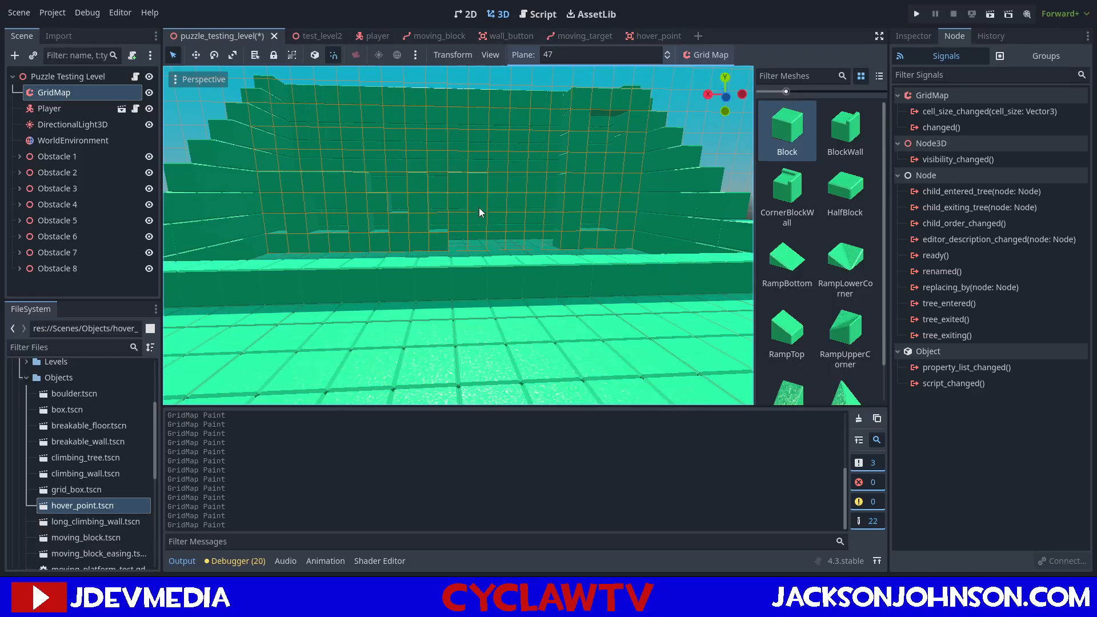
{"action": "left_click", "coordinate": [457, 221]}
{"action": "mouse_move", "coordinate": [475, 219]}
{"action": "middle_mouse_down"}
{"action": "mouse_move", "coordinate": [494, 224]}
{"action": "mouse_move", "coordinate": [453, 215]}
{"action": "middle_mouse_up"}
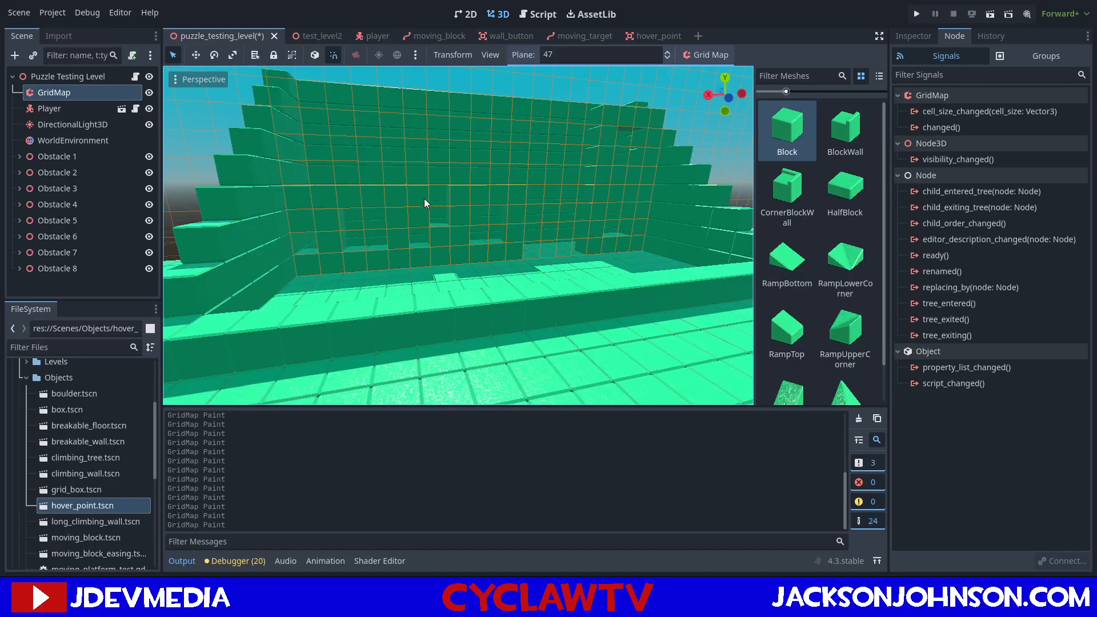
Extend the middle of the inner wall with more block rows on plane 47, keeping openings between the blocks.
{"action": "mouse_move", "coordinate": [516, 227]}
{"action": "middle_mouse_down"}
{"action": "mouse_move", "coordinate": [486, 233]}
{"action": "mouse_move", "coordinate": [503, 214]}
{"action": "mouse_move", "coordinate": [498, 226]}
{"action": "mouse_move", "coordinate": [474, 227]}
{"action": "mouse_move", "coordinate": [496, 223]}
{"action": "middle_mouse_up"}
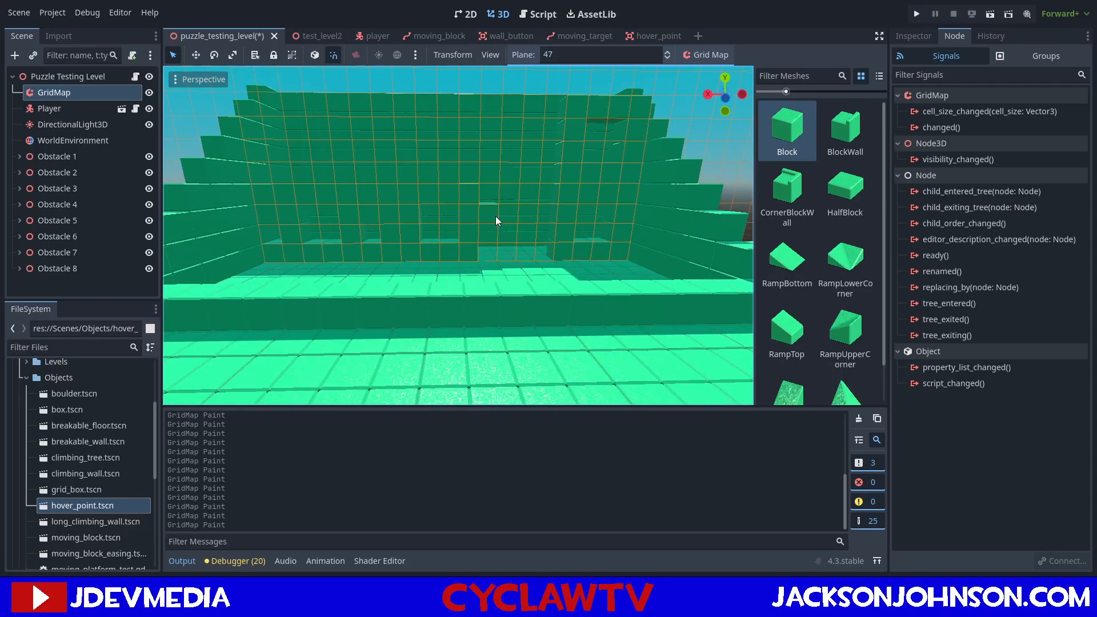
{"action": "mouse_move", "coordinate": [496, 217]}
{"action": "left_mouse_down"}
{"action": "mouse_move", "coordinate": [544, 213]}
{"action": "mouse_move", "coordinate": [550, 161]}
{"action": "mouse_move", "coordinate": [510, 154]}
{"action": "mouse_move", "coordinate": [495, 179]}
{"action": "left_mouse_up"}
{"action": "mouse_move", "coordinate": [437, 191]}
{"action": "middle_mouse_down"}
{"action": "mouse_move", "coordinate": [441, 207]}
{"action": "mouse_move", "coordinate": [434, 183]}
{"action": "mouse_move", "coordinate": [443, 187]}
{"action": "middle_mouse_up"}
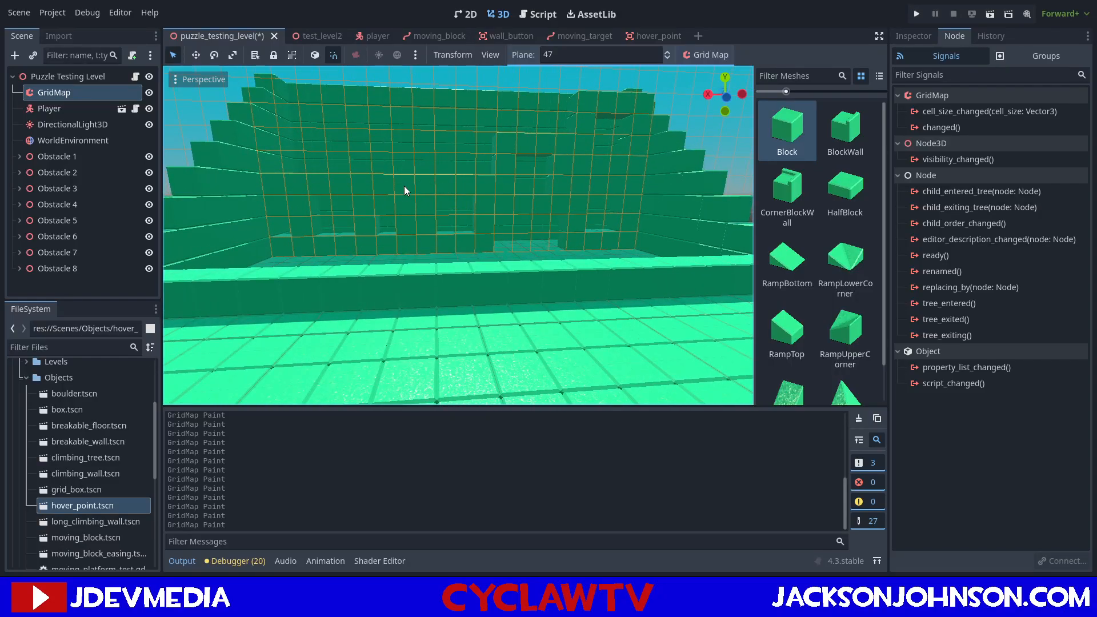
{"action": "middle_click_drag", "start_coordinate": [403, 185], "coordinate": [396, 197]}
{"action": "scroll", "coordinate": [396, 197], "scroll_direction": "down", "scroll_amount": 6}
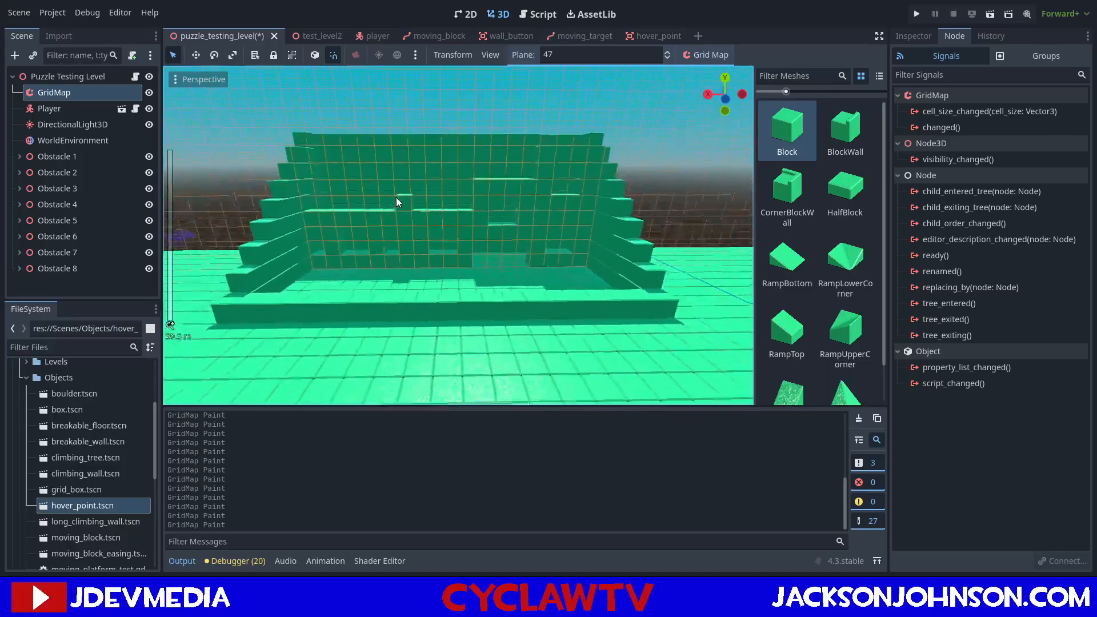
{"action": "scroll", "coordinate": [396, 197], "scroll_direction": "up", "scroll_amount": 10}
{"action": "scroll", "coordinate": [396, 196], "scroll_direction": "down", "scroll_amount": 8}
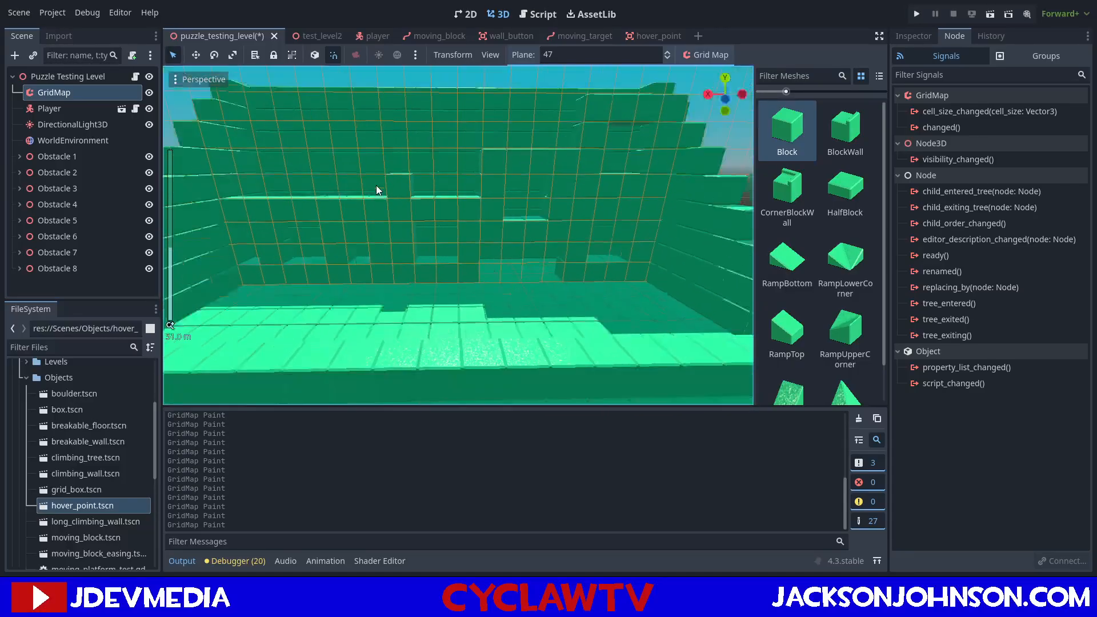
{"action": "middle_click_drag", "start_coordinate": [382, 184], "coordinate": [403, 180]}
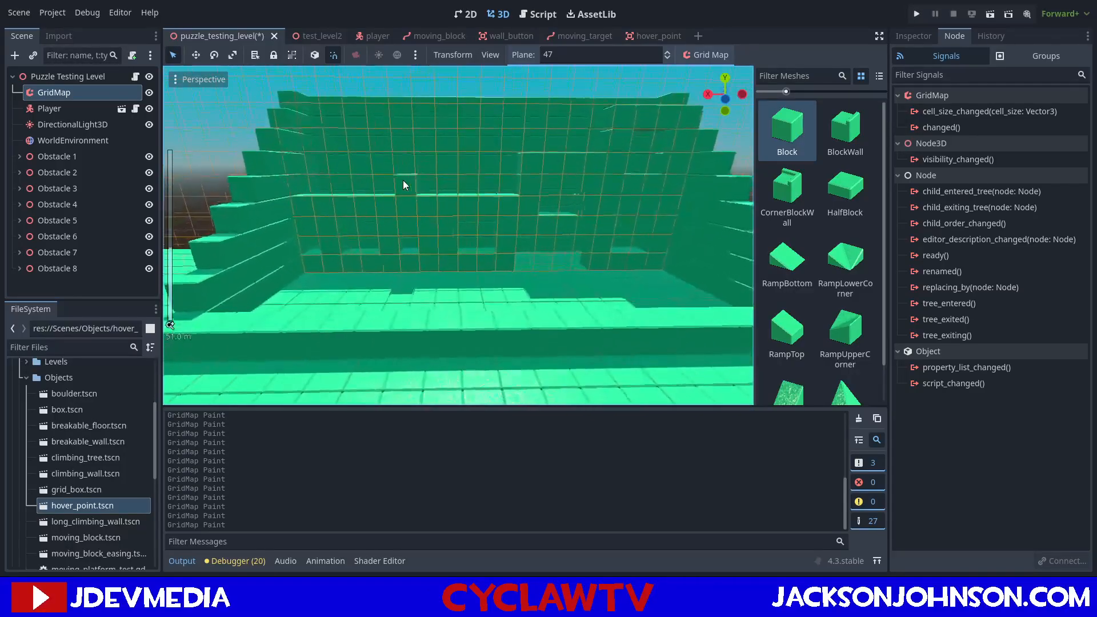
Shape a two-block-wide window opening in the first inner wall section and paint blocks around and above it.
{"action": "right_click", "coordinate": [426, 206]}
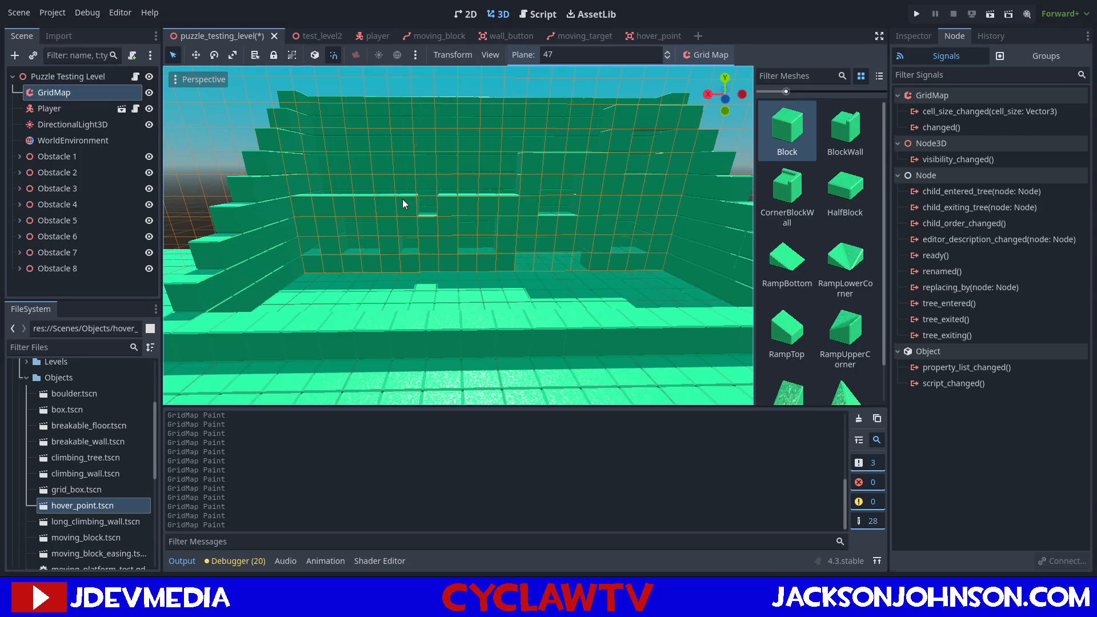
{"action": "left_click", "coordinate": [429, 207]}
{"action": "right_click_drag", "start_coordinate": [408, 205], "coordinate": [389, 205]}
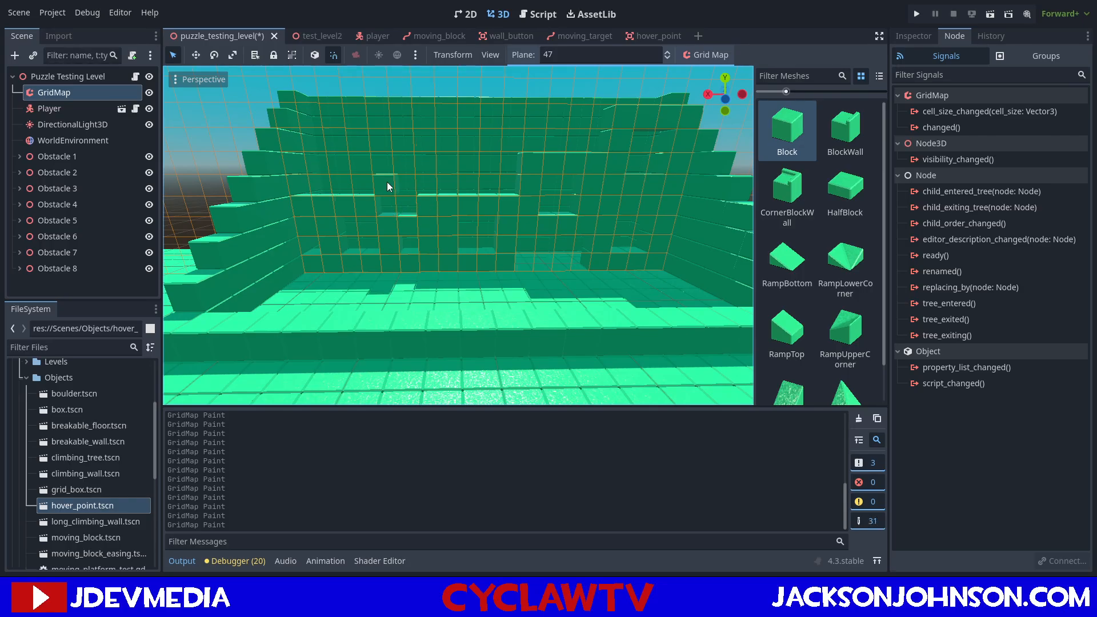
{"action": "left_click_drag", "start_coordinate": [429, 180], "coordinate": [392, 162]}
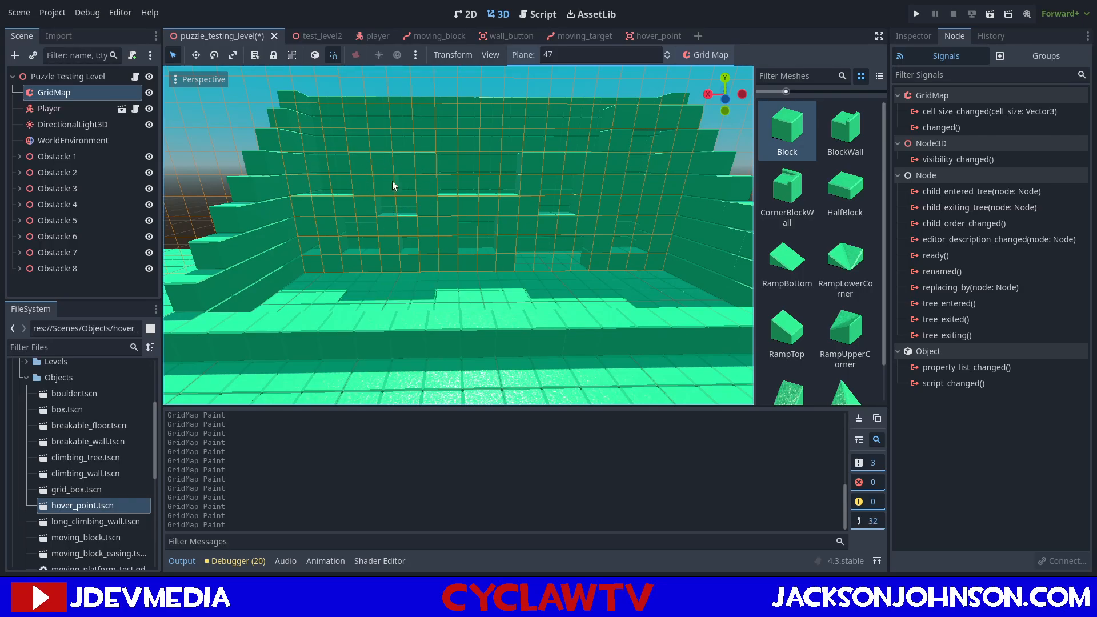
Paint more blocks across the middle of the inner wall above the lower window openings.
{"action": "scroll", "coordinate": [453, 191], "scroll_direction": "down", "scroll_amount": 3}
{"action": "scroll", "coordinate": [453, 191], "scroll_direction": "up", "scroll_amount": 5}
{"action": "scroll", "coordinate": [452, 187], "scroll_direction": "up", "scroll_amount": 2}
{"action": "middle_click_drag", "start_coordinate": [486, 156], "coordinate": [495, 154]}
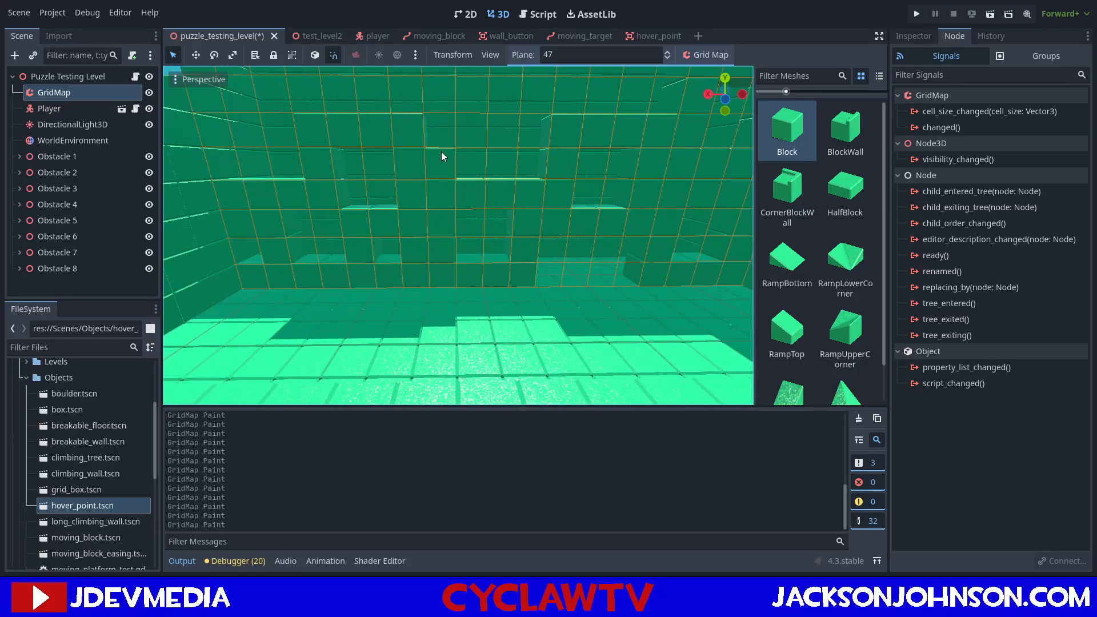
{"action": "left_click_drag", "start_coordinate": [441, 152], "coordinate": [518, 160]}
{"action": "left_click", "coordinate": [532, 139]}
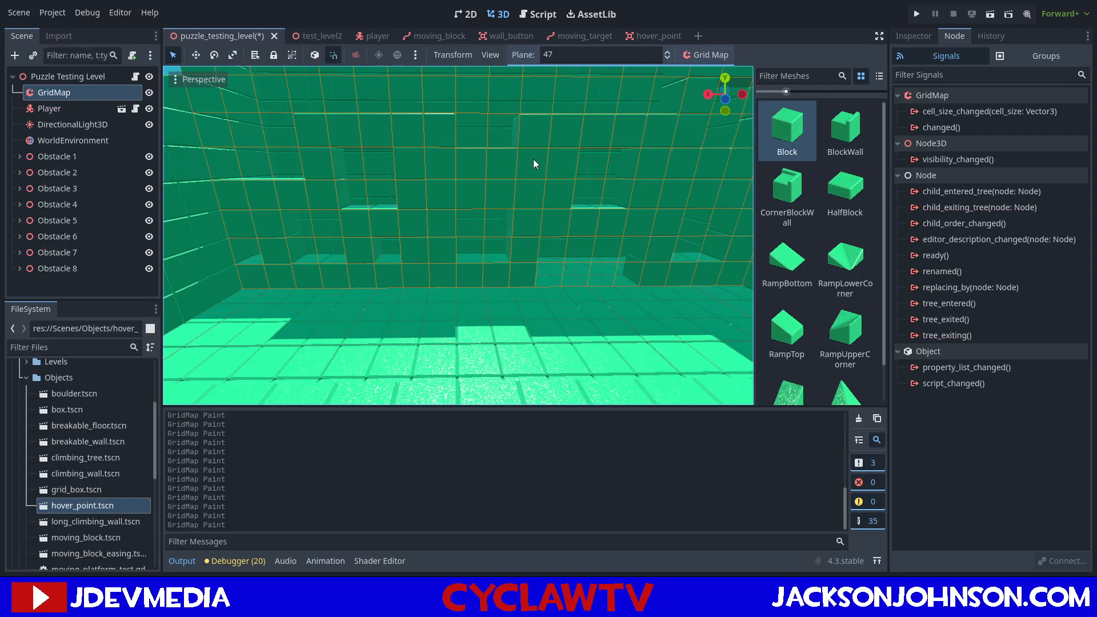
Raise the inner wall's middle up to the top row with window openings, and fill the gap at its base.
{"action": "scroll", "coordinate": [532, 160], "scroll_direction": "down", "scroll_amount": 4}
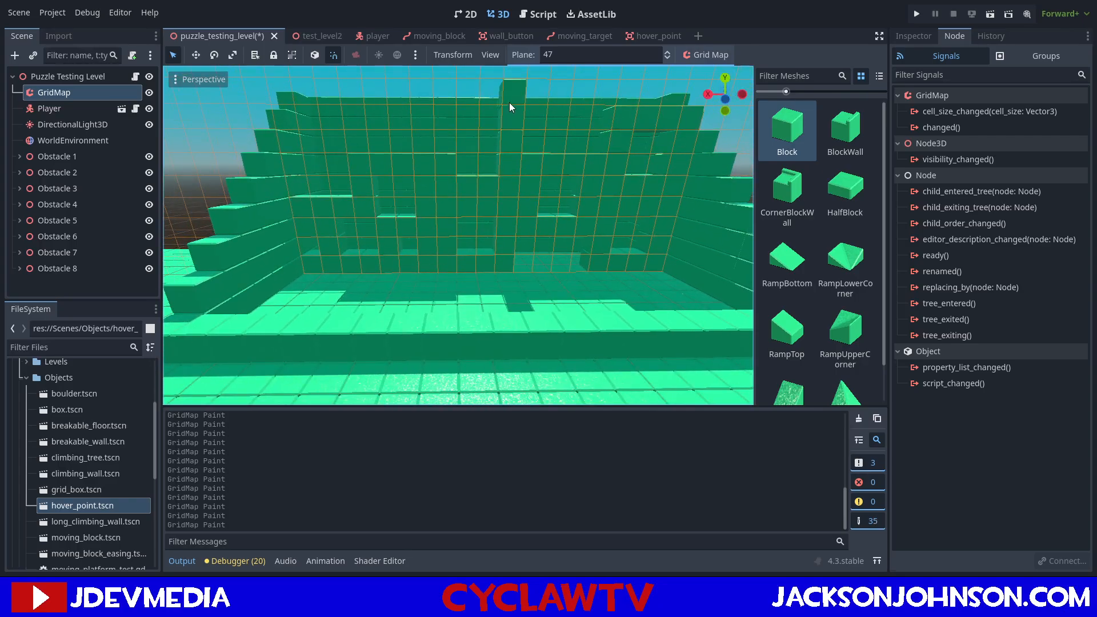
{"action": "mouse_move", "coordinate": [507, 117]}
{"action": "left_mouse_down"}
{"action": "mouse_move", "coordinate": [460, 118]}
{"action": "mouse_move", "coordinate": [441, 136]}
{"action": "left_mouse_up"}
{"action": "mouse_move", "coordinate": [495, 127]}
{"action": "middle_mouse_down"}
{"action": "mouse_move", "coordinate": [499, 148]}
{"action": "mouse_move", "coordinate": [530, 173]}
{"action": "mouse_move", "coordinate": [548, 157]}
{"action": "middle_mouse_up"}
{"action": "right_click", "coordinate": [513, 142]}
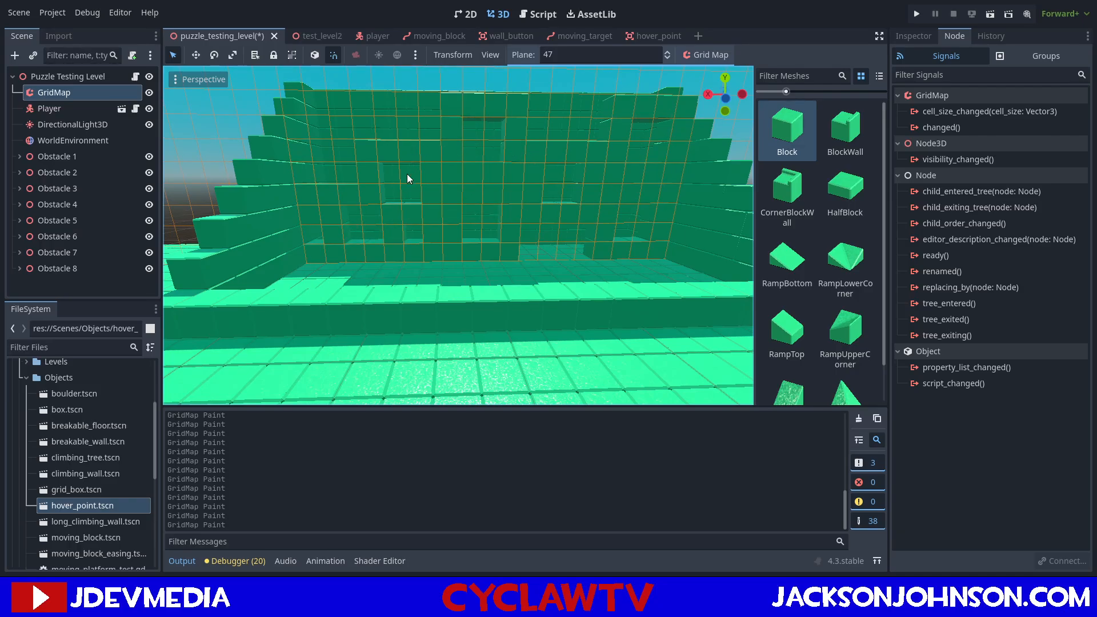
{"action": "middle_click_drag", "start_coordinate": [431, 186], "coordinate": [557, 251]}
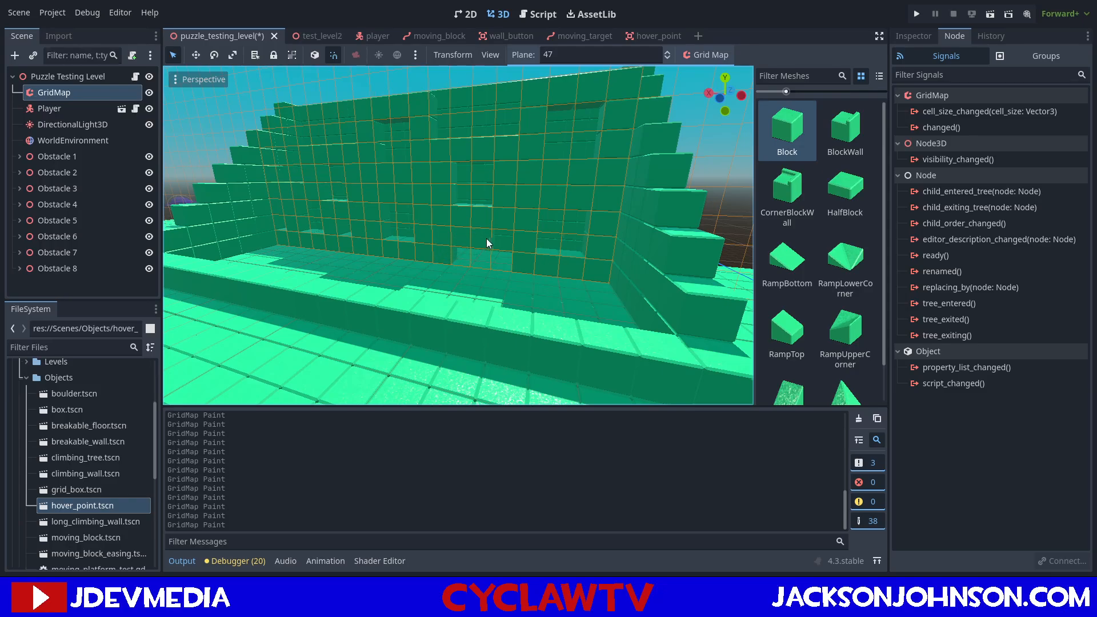
{"action": "middle_click_drag", "start_coordinate": [468, 255], "coordinate": [511, 239]}
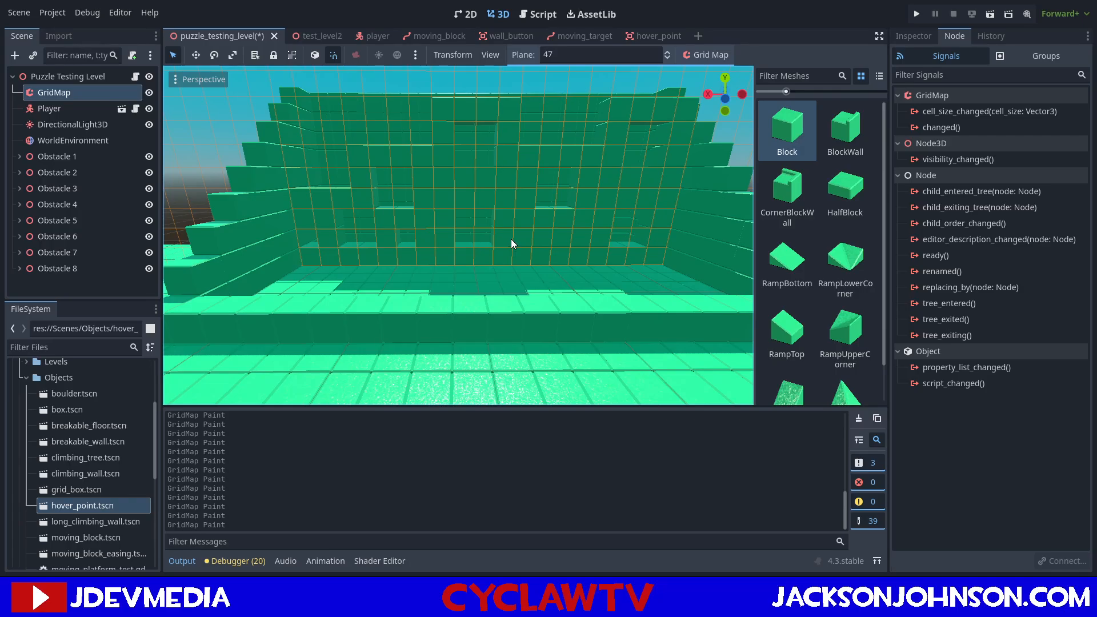
Examine the inner wall's window layout and remaining gaps from several angles.
{"action": "mouse_move", "coordinate": [511, 238]}
{"action": "middle_mouse_down"}
{"action": "mouse_move", "coordinate": [499, 241]}
{"action": "mouse_move", "coordinate": [539, 242]}
{"action": "mouse_move", "coordinate": [492, 248]}
{"action": "mouse_move", "coordinate": [516, 238]}
{"action": "middle_mouse_up"}
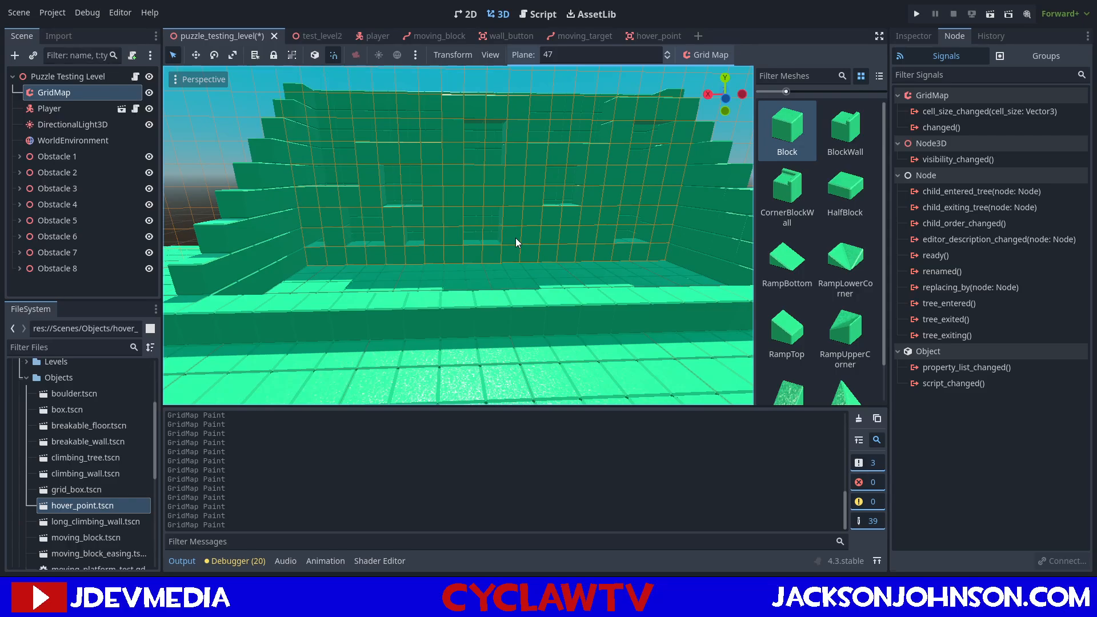
{"action": "mouse_move", "coordinate": [515, 238]}
{"action": "middle_mouse_down"}
{"action": "mouse_move", "coordinate": [531, 238]}
{"action": "mouse_move", "coordinate": [503, 240]}
{"action": "mouse_move", "coordinate": [509, 229]}
{"action": "mouse_move", "coordinate": [502, 243]}
{"action": "middle_mouse_up"}
{"action": "scroll", "coordinate": [498, 240], "scroll_direction": "down", "scroll_amount": 8}
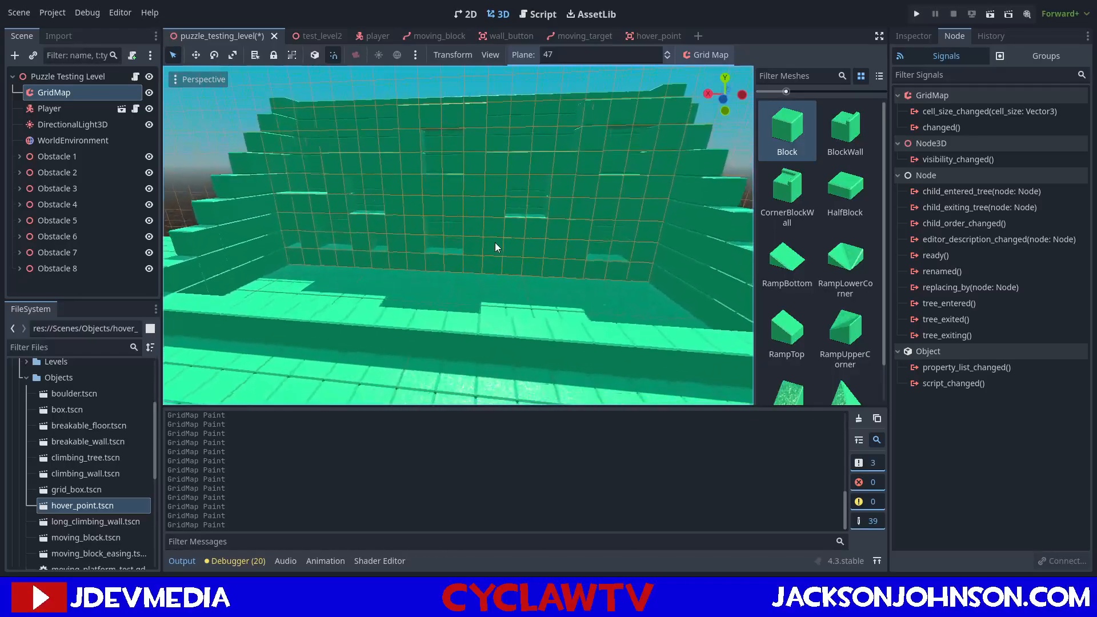
{"action": "scroll", "coordinate": [495, 235], "scroll_direction": "up", "scroll_amount": 5}
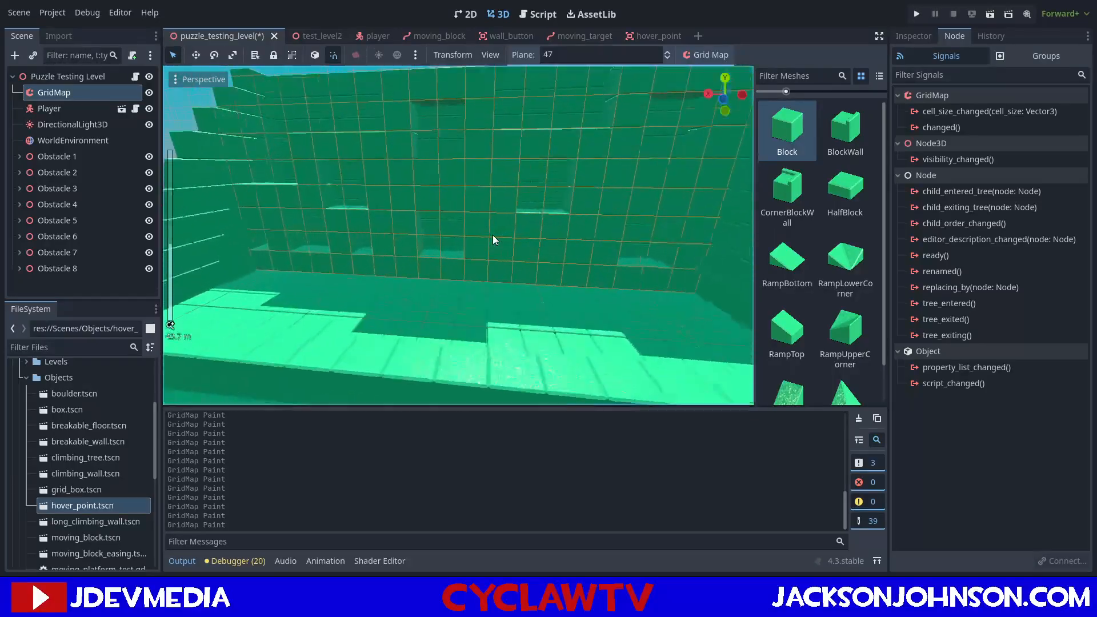
{"action": "middle_click_drag", "start_coordinate": [362, 158], "coordinate": [320, 166]}
{"action": "scroll", "coordinate": [314, 156], "scroll_direction": "down", "scroll_amount": 5}
{"action": "scroll", "coordinate": [499, 201], "scroll_direction": "up", "scroll_amount": 2}
{"action": "middle_click_drag", "start_coordinate": [499, 202], "coordinate": [494, 183]}
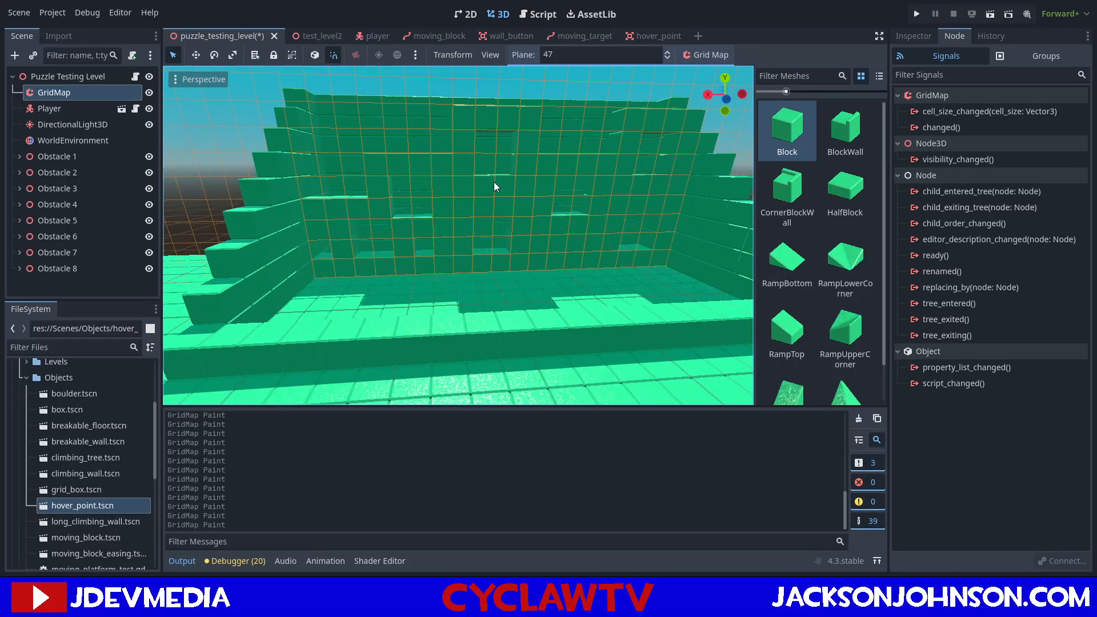
{"action": "scroll", "coordinate": [494, 181], "scroll_direction": "up", "scroll_amount": 4}
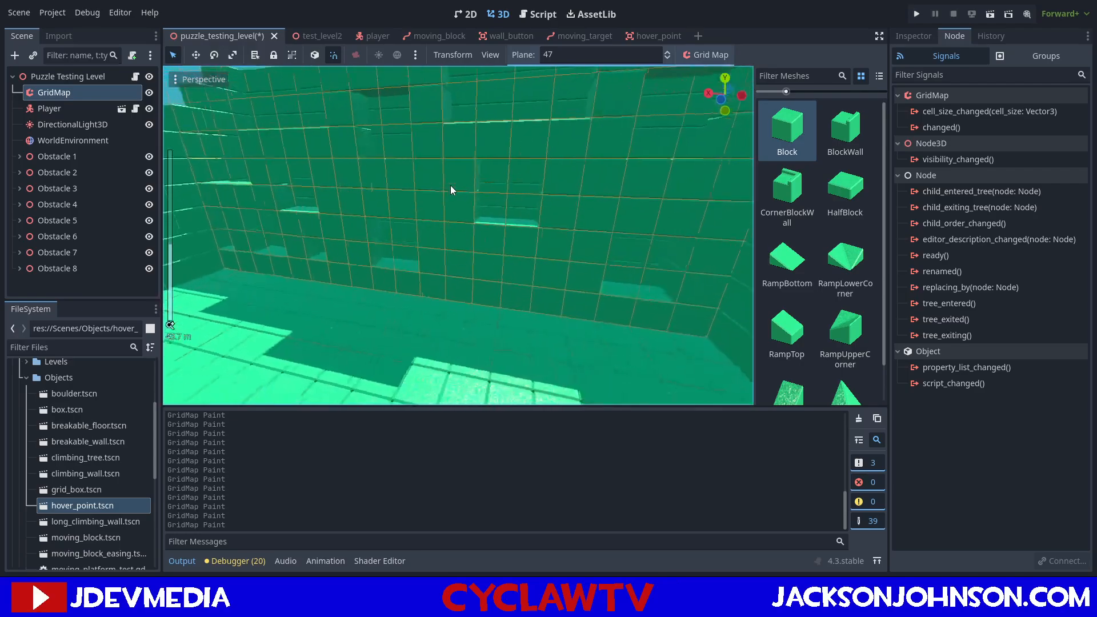
{"action": "scroll", "coordinate": [493, 187], "scroll_direction": "down", "scroll_amount": 4}
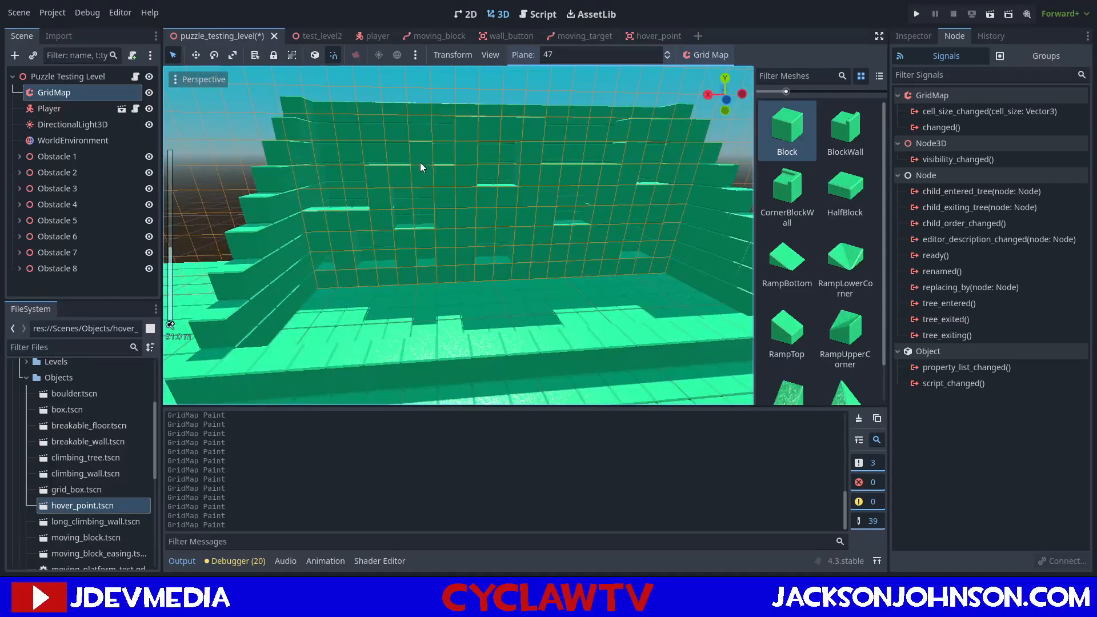
{"action": "mouse_move", "coordinate": [405, 161]}
{"action": "middle_mouse_down"}
{"action": "mouse_move", "coordinate": [344, 170]}
{"action": "mouse_move", "coordinate": [249, 218]}
{"action": "mouse_move", "coordinate": [369, 189]}
{"action": "mouse_move", "coordinate": [396, 155]}
{"action": "middle_mouse_up"}
{"action": "scroll", "coordinate": [250, 218], "scroll_direction": "up", "scroll_amount": 3}
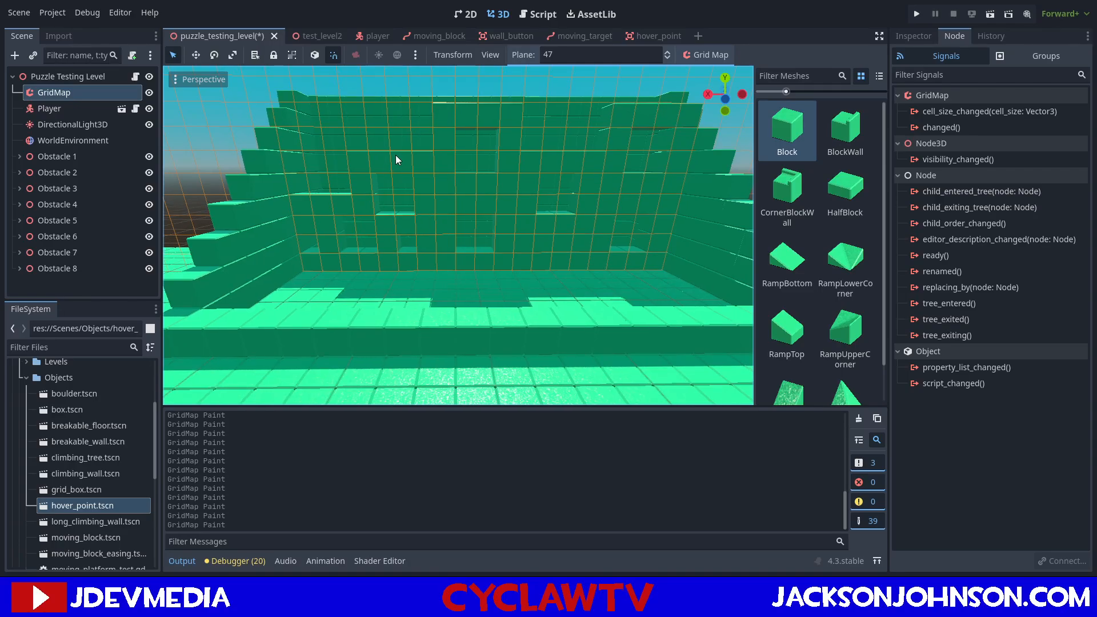
{"action": "middle_click_drag", "start_coordinate": [396, 156], "coordinate": [424, 156]}
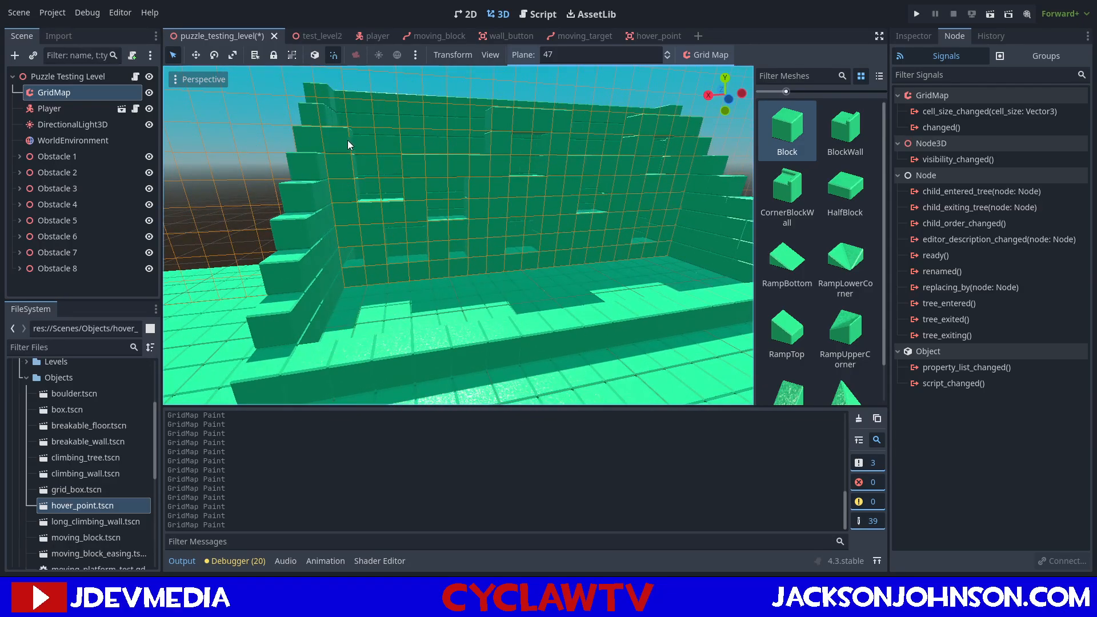
Paint the missing upper rows of the first inner wall section out to the side wall, leaving window openings.
{"action": "middle_click_drag", "start_coordinate": [438, 150], "coordinate": [430, 170]}
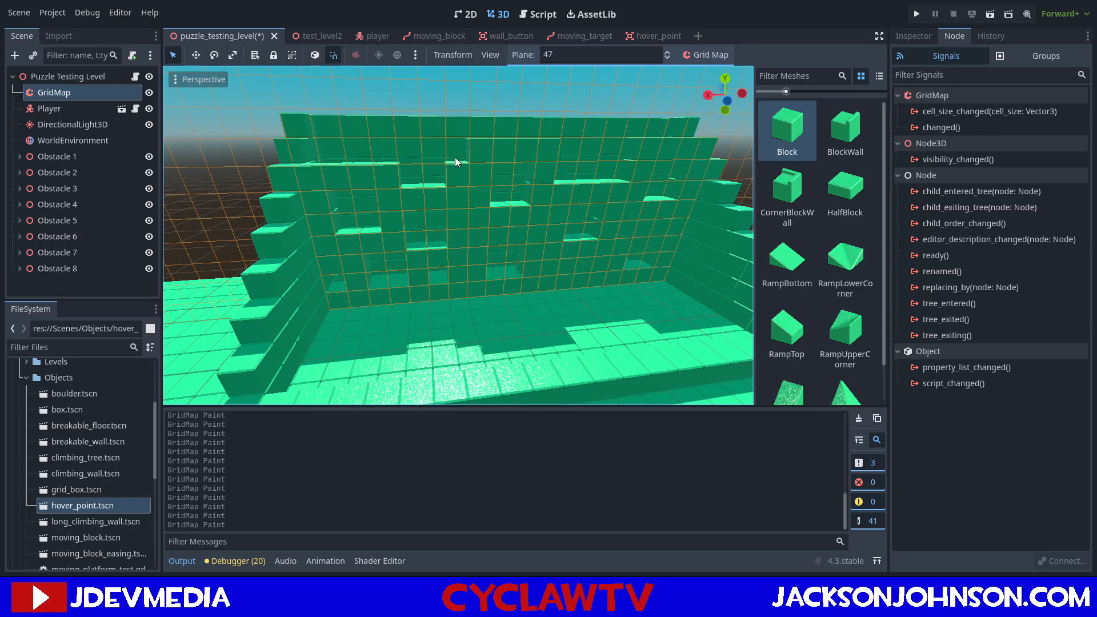
{"action": "mouse_move", "coordinate": [363, 133]}
{"action": "left_mouse_down"}
{"action": "mouse_move", "coordinate": [317, 146]}
{"action": "mouse_move", "coordinate": [317, 132]}
{"action": "left_mouse_up"}
{"action": "middle_click_drag", "start_coordinate": [318, 132], "coordinate": [396, 139]}
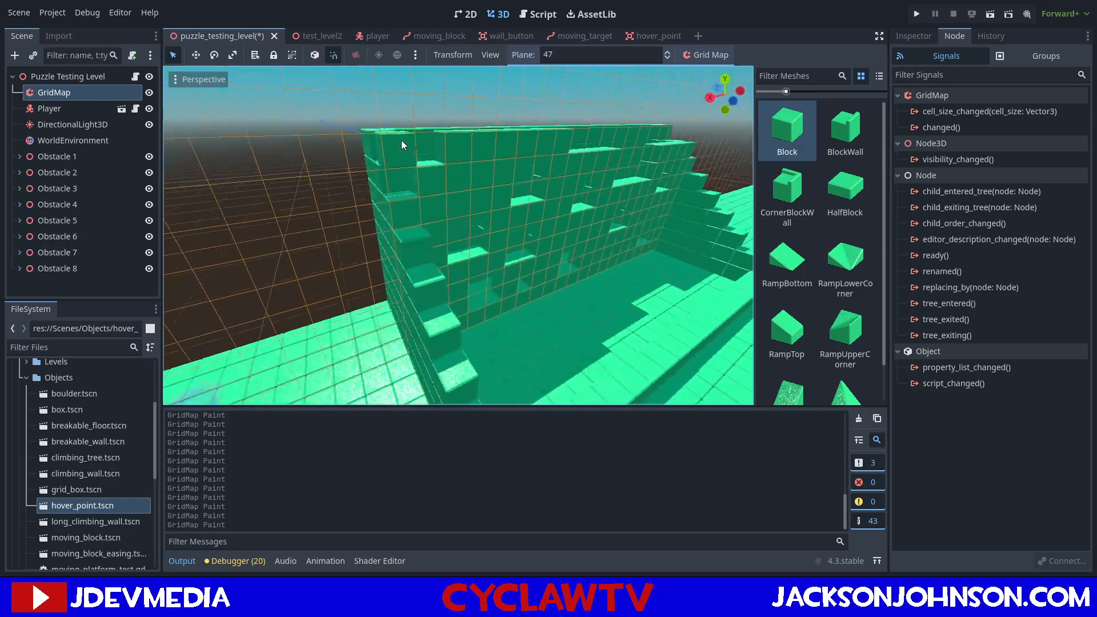
{"action": "left_click", "coordinate": [432, 152]}
{"action": "mouse_move", "coordinate": [399, 136]}
{"action": "middle_mouse_down"}
{"action": "mouse_move", "coordinate": [425, 198]}
{"action": "mouse_move", "coordinate": [392, 130]}
{"action": "mouse_move", "coordinate": [333, 117]}
{"action": "mouse_move", "coordinate": [270, 144]}
{"action": "mouse_move", "coordinate": [318, 198]}
{"action": "middle_mouse_up"}
{"action": "left_click_drag", "start_coordinate": [337, 214], "coordinate": [467, 243]}
{"action": "mouse_move", "coordinate": [524, 268]}
{"action": "middle_mouse_down"}
{"action": "mouse_move", "coordinate": [577, 219]}
{"action": "mouse_move", "coordinate": [562, 219]}
{"action": "mouse_move", "coordinate": [602, 213]}
{"action": "mouse_move", "coordinate": [602, 204]}
{"action": "middle_mouse_up"}
Fill the remaining gaps in the inner wall's upper rows on plane 47, leaving the upper window openings.
{"action": "scroll", "coordinate": [603, 204], "scroll_direction": "down", "scroll_amount": 5}
{"action": "scroll", "coordinate": [469, 214], "scroll_direction": "up", "scroll_amount": 8}
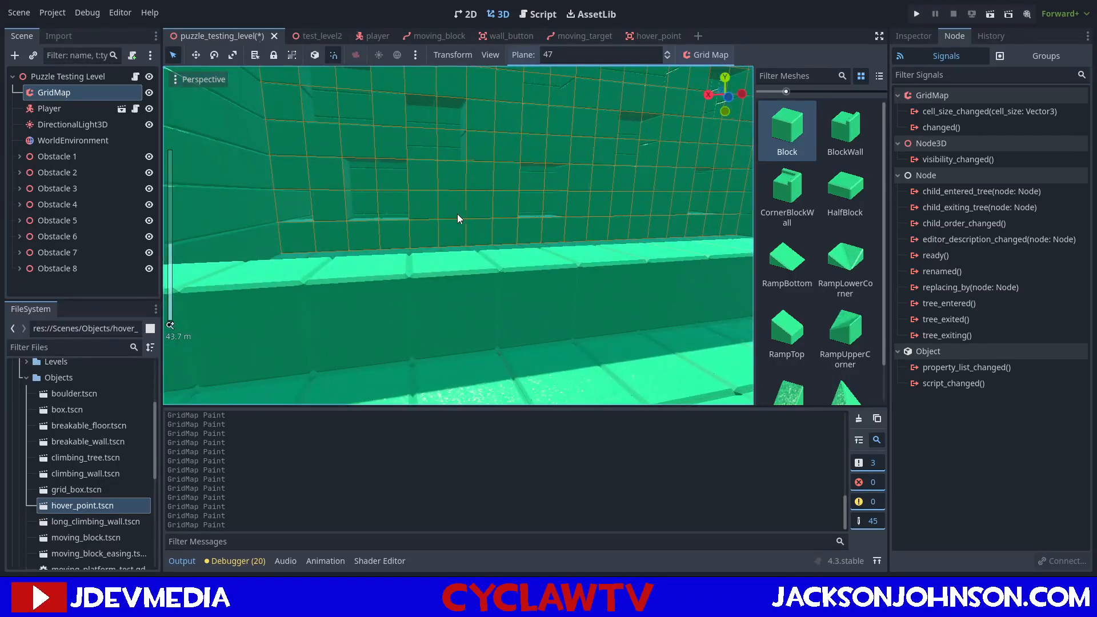
{"action": "middle_click_drag", "start_coordinate": [458, 214], "coordinate": [452, 220]}
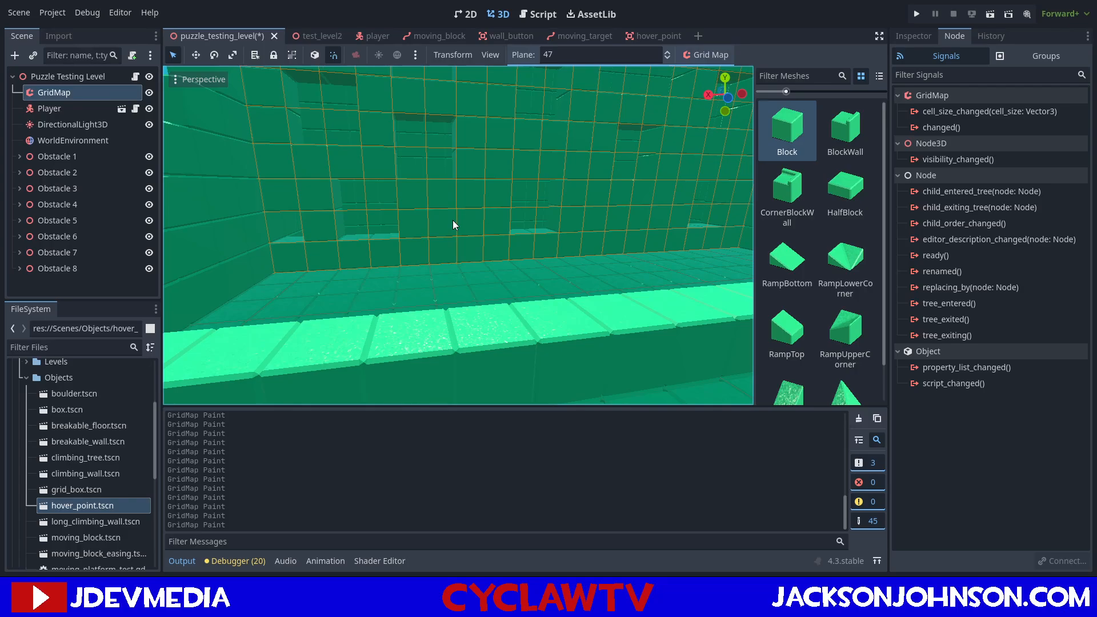
{"action": "middle_click_drag", "start_coordinate": [288, 227], "coordinate": [459, 248]}
{"action": "scroll", "coordinate": [471, 238], "scroll_direction": "down", "scroll_amount": 6}
{"action": "scroll", "coordinate": [471, 236], "scroll_direction": "up", "scroll_amount": 5}
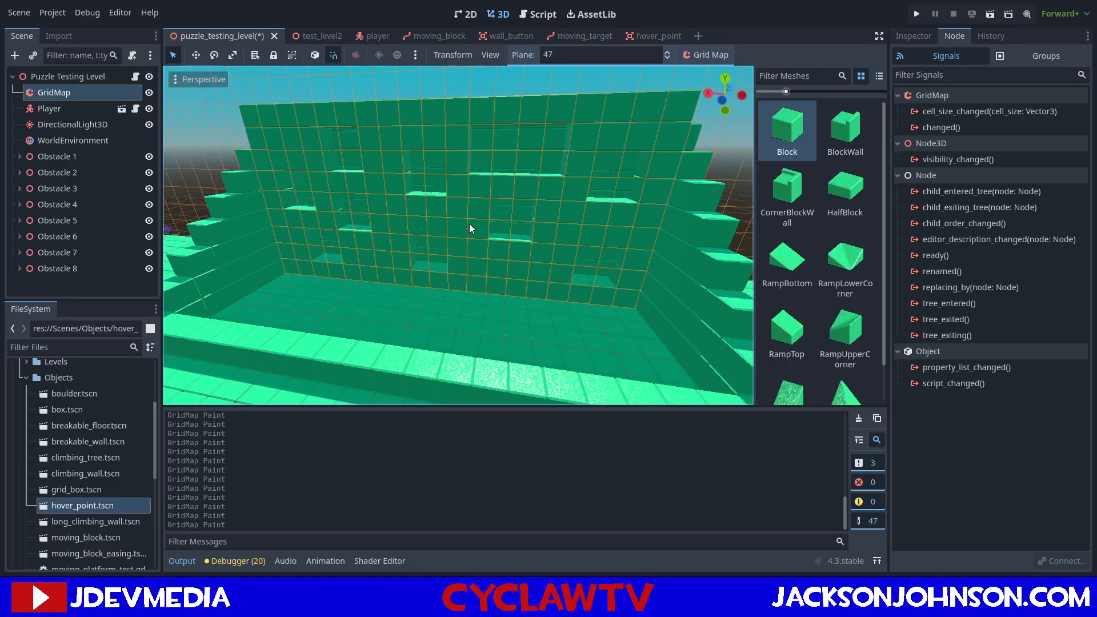
{"action": "left_click", "coordinate": [544, 142]}
{"action": "mouse_move", "coordinate": [386, 202]}
{"action": "middle_mouse_down"}
{"action": "mouse_move", "coordinate": [412, 196]}
{"action": "mouse_move", "coordinate": [377, 201]}
{"action": "mouse_move", "coordinate": [386, 185]}
{"action": "mouse_move", "coordinate": [416, 181]}
{"action": "mouse_move", "coordinate": [410, 191]}
{"action": "middle_mouse_up"}
Roof over the space behind the inner wall with lengthwise block rows on planes 48 and 49.
{"action": "middle_click_drag", "start_coordinate": [339, 105], "coordinate": [403, 165]}
{"action": "key", "text": "e"}
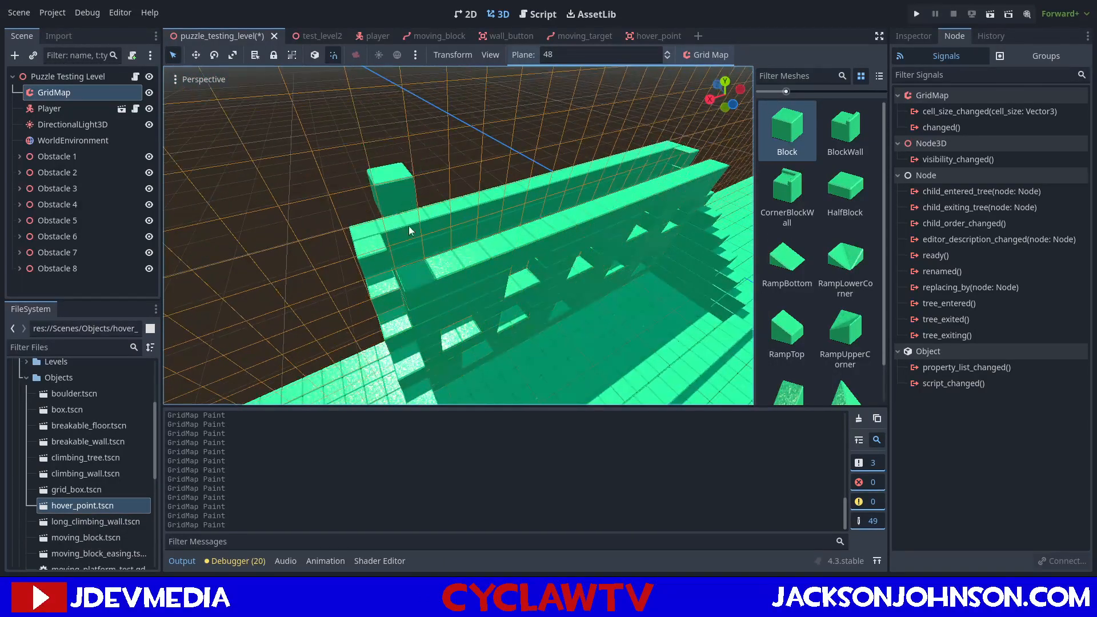
{"action": "left_click_drag", "start_coordinate": [410, 268], "coordinate": [681, 177]}
{"action": "key", "text": "e"}
{"action": "middle_click_drag", "start_coordinate": [407, 253], "coordinate": [340, 256]}
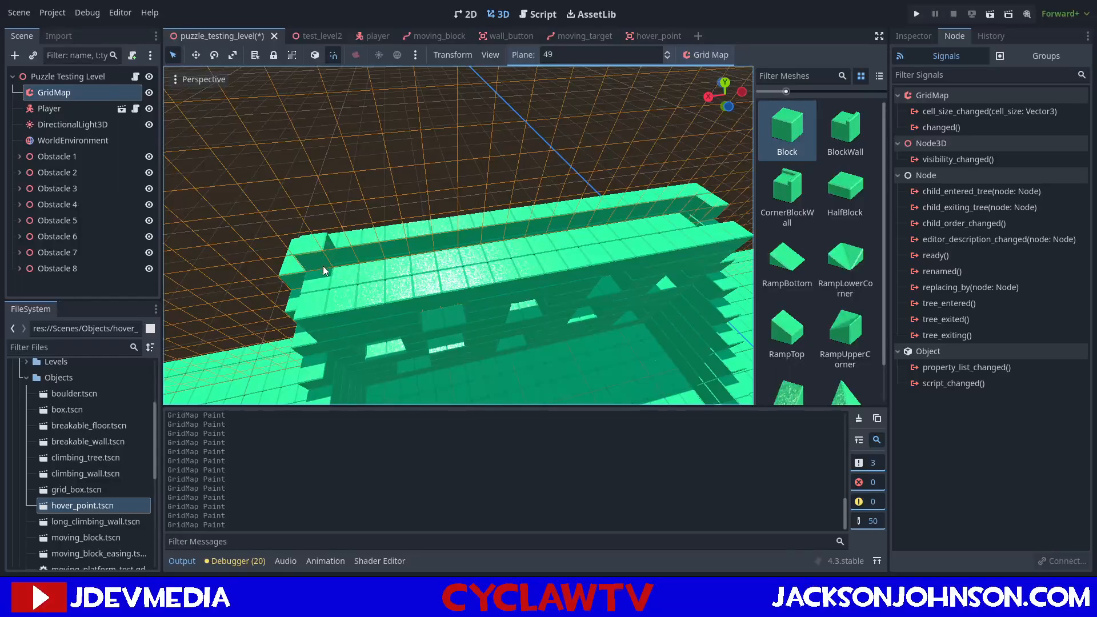
{"action": "left_click_drag", "start_coordinate": [387, 263], "coordinate": [691, 217]}
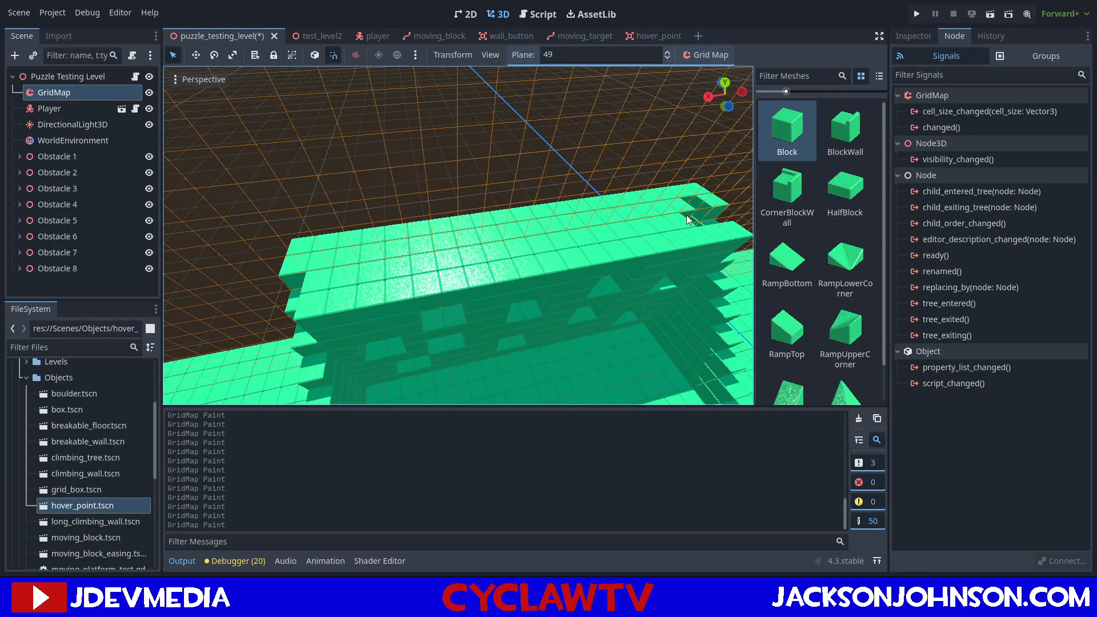
Fill the open cells at the roof's far end, including those on plane 48, and save the scene.
{"action": "scroll", "coordinate": [692, 218], "scroll_direction": "down", "scroll_amount": 3}
{"action": "middle_click_drag", "start_coordinate": [658, 226], "coordinate": [526, 211]}
{"action": "scroll", "coordinate": [586, 222], "scroll_direction": "down", "scroll_amount": 2}
{"action": "key", "text": "e"}
{"action": "scroll", "coordinate": [526, 207], "scroll_direction": "up", "scroll_amount": 4}
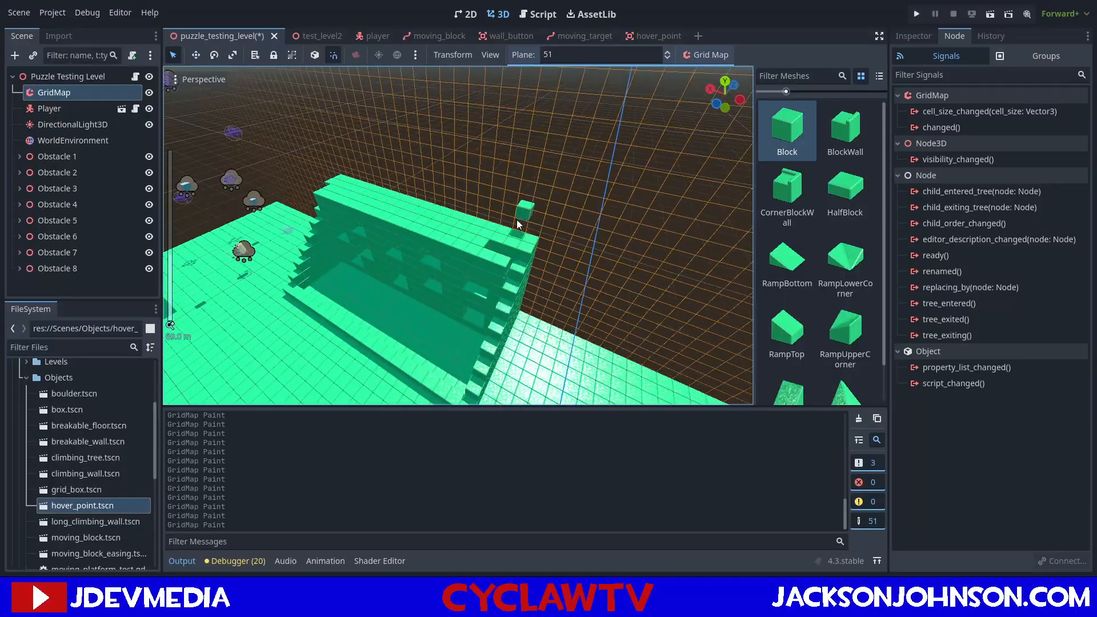
{"action": "key", "text": "q"}
{"action": "key", "text": "q"}
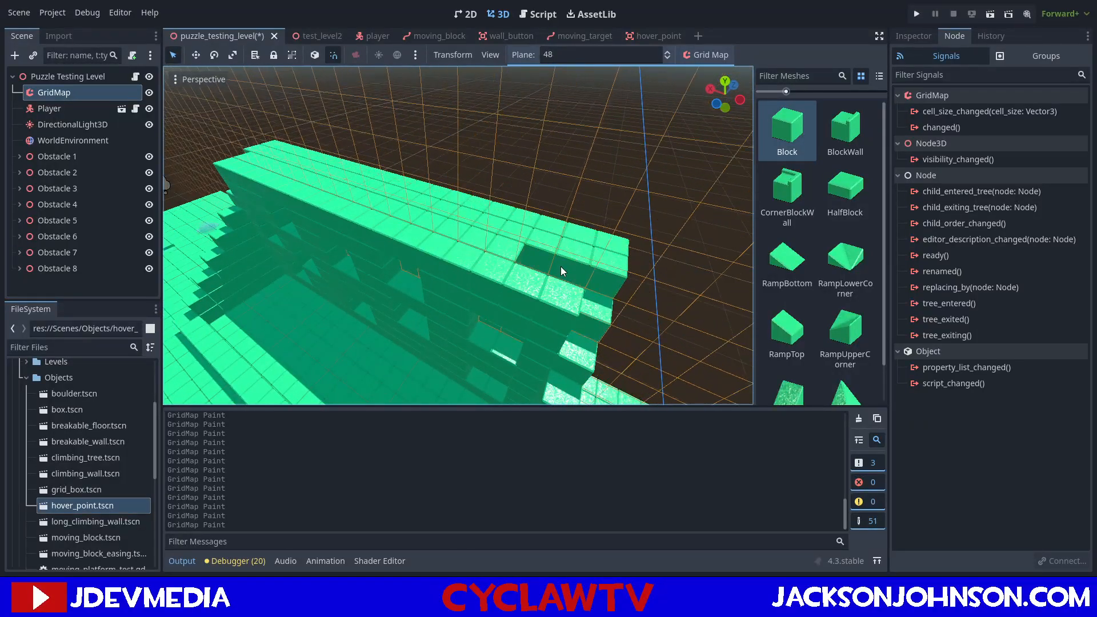
{"action": "middle_click_drag", "start_coordinate": [565, 303], "coordinate": [560, 216]}
{"action": "scroll", "coordinate": [561, 216], "scroll_direction": "up", "scroll_amount": 3}
{"action": "scroll", "coordinate": [408, 189], "scroll_direction": "down", "scroll_amount": 4}
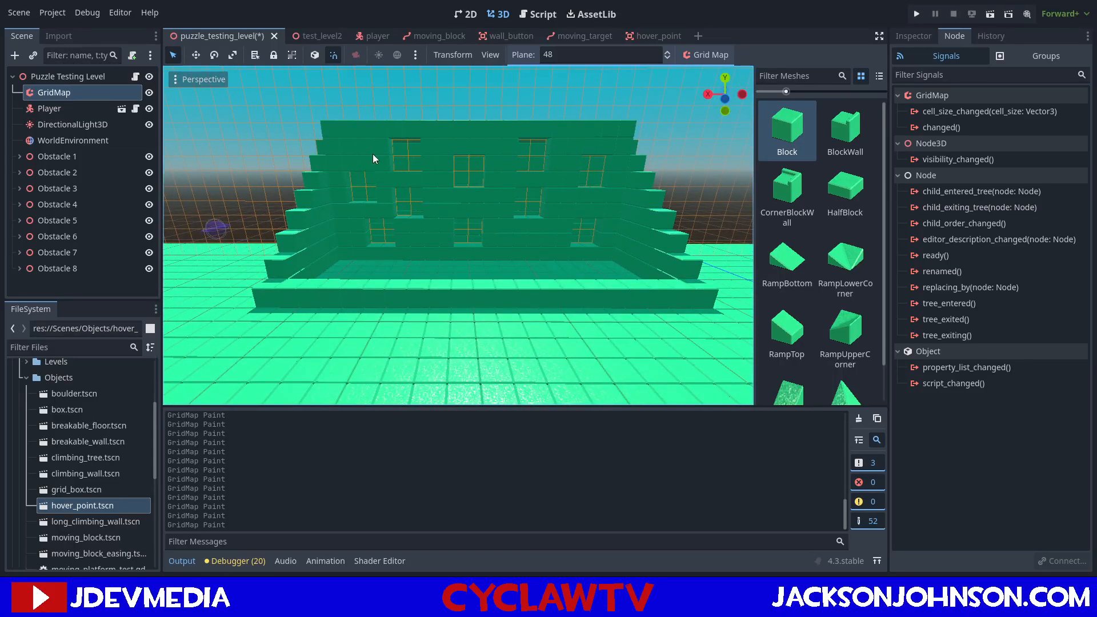
{"action": "key", "text": "ctrl+s"}
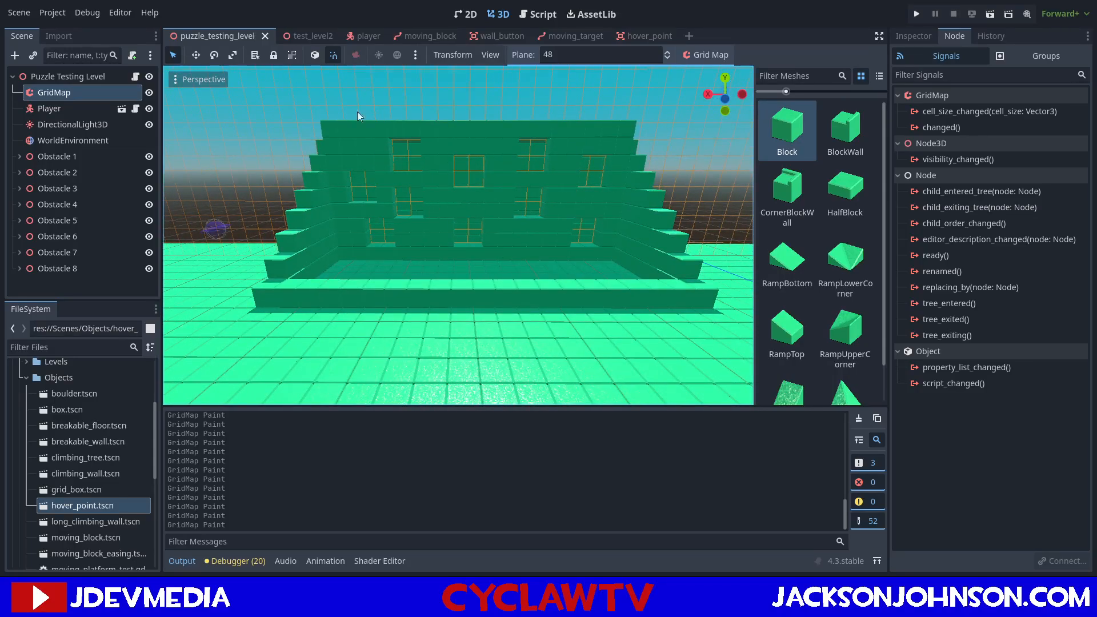
Select the Puzzle Testing Level root node and examine the windowed wall up close from inside the enclosure.
{"action": "left_click", "coordinate": [61, 78]}
{"action": "right_click_drag", "start_coordinate": [610, 160], "coordinate": [258, 249]}
{"action": "key", "text": "w"}
{"action": "right_click_drag", "start_coordinate": [361, 224], "coordinate": [457, 237]}
{"action": "key", "text": "w"}
{"action": "key", "text": "s"}
{"action": "key", "text": "d"}
{"action": "key", "text": "w"}
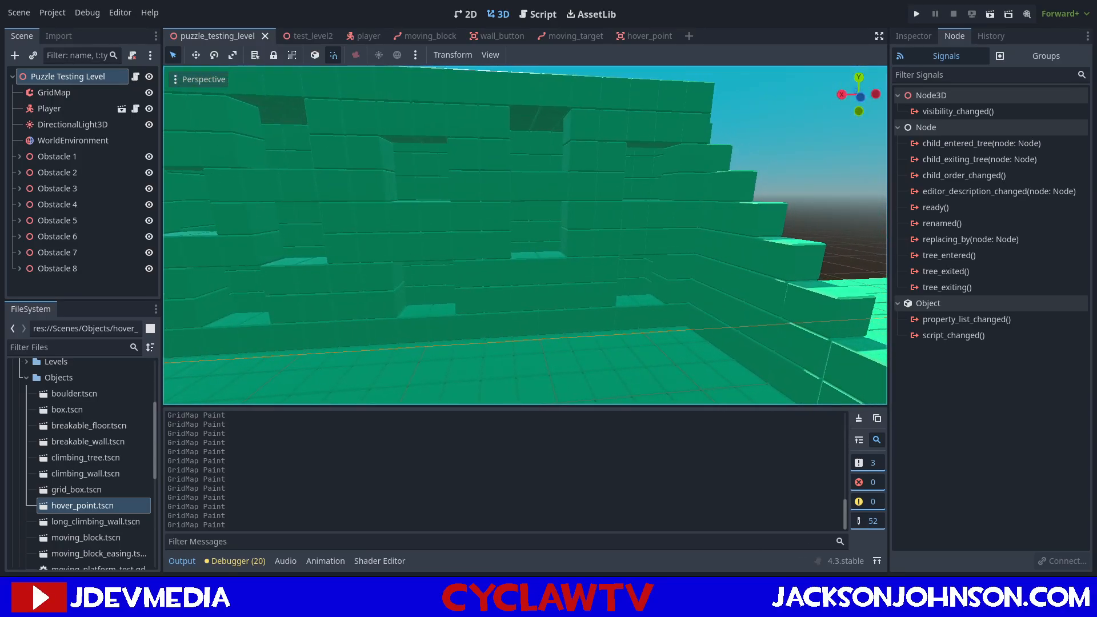
Add a Node3D under the Puzzle Testing Level root and rename it Obstacle 9.
{"action": "right_click_drag", "start_coordinate": [458, 237], "coordinate": [362, 222]}
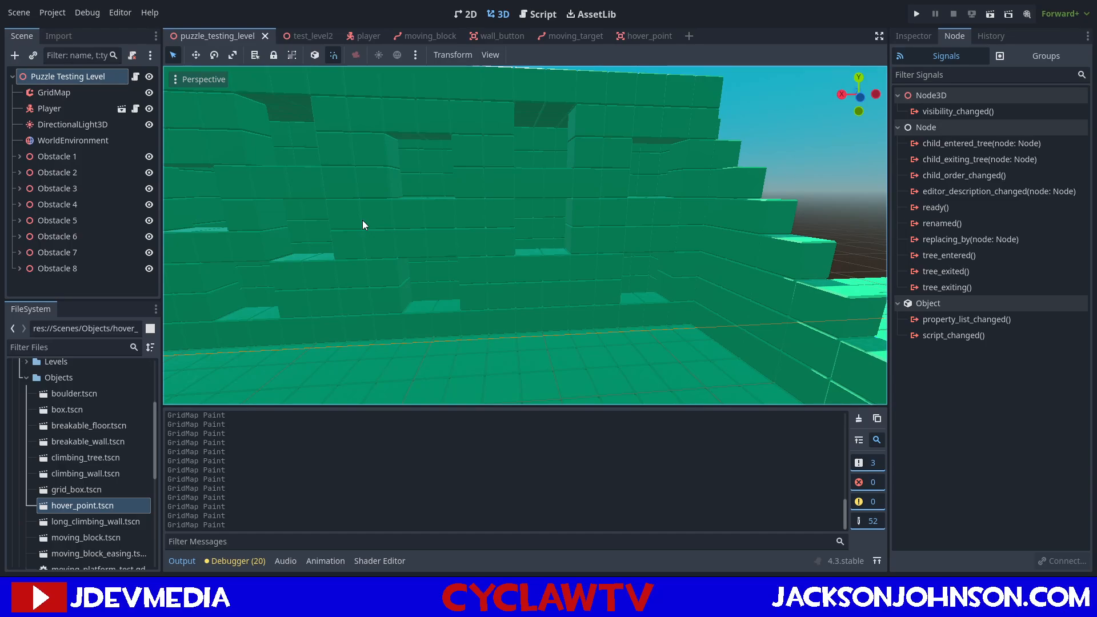
{"action": "right_click_drag", "start_coordinate": [367, 214], "coordinate": [406, 217]}
{"action": "key", "text": "w"}
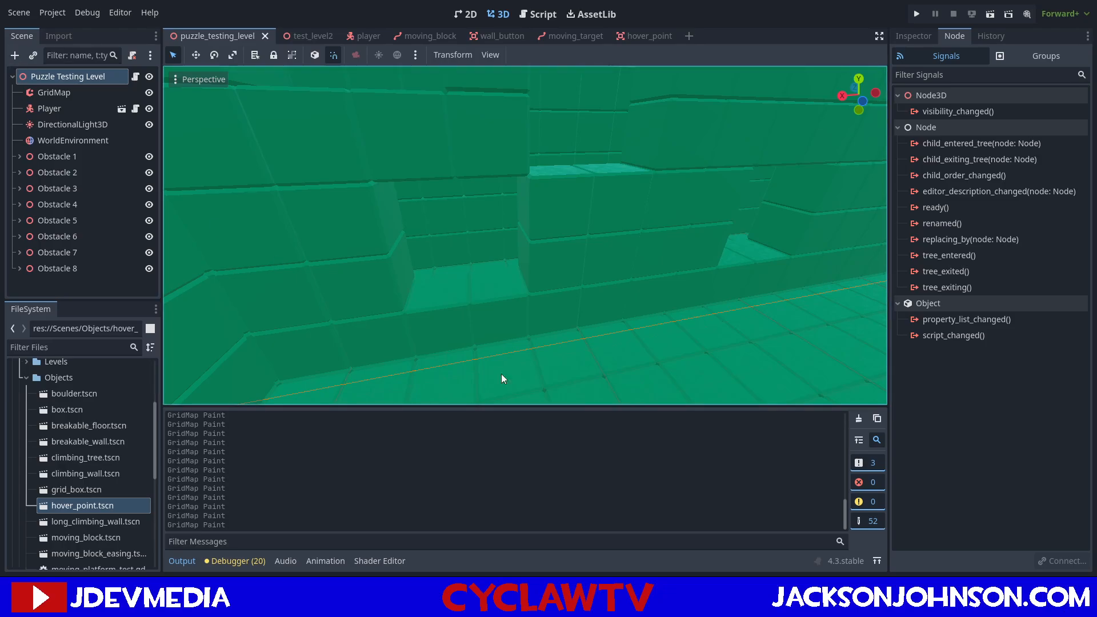
{"action": "double_click", "coordinate": [456, 269]}
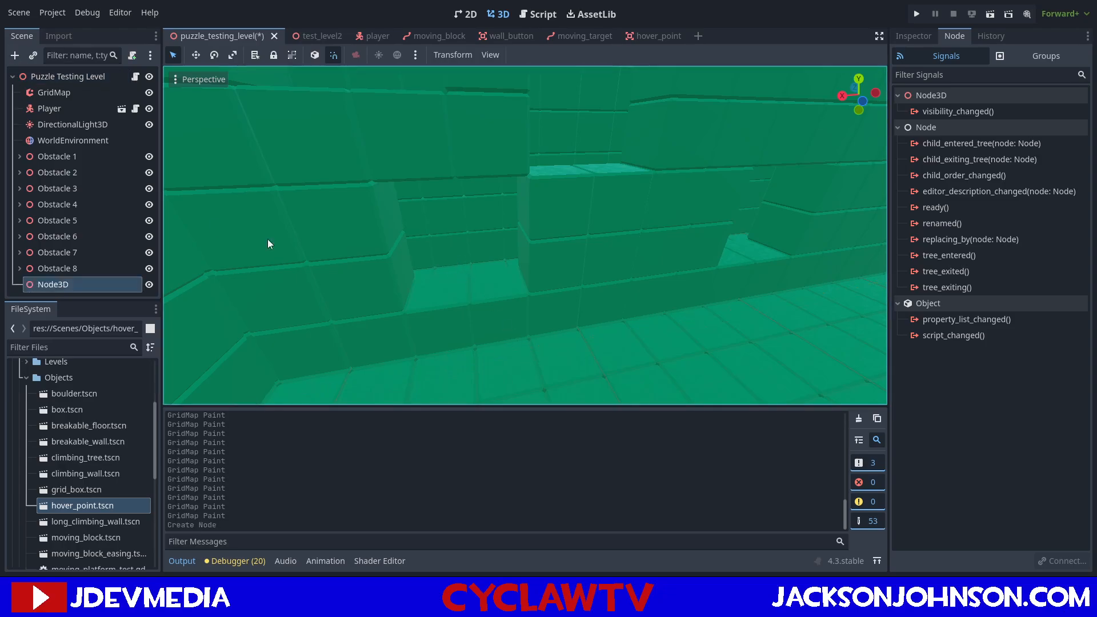
{"action": "left_click", "coordinate": [56, 286]}
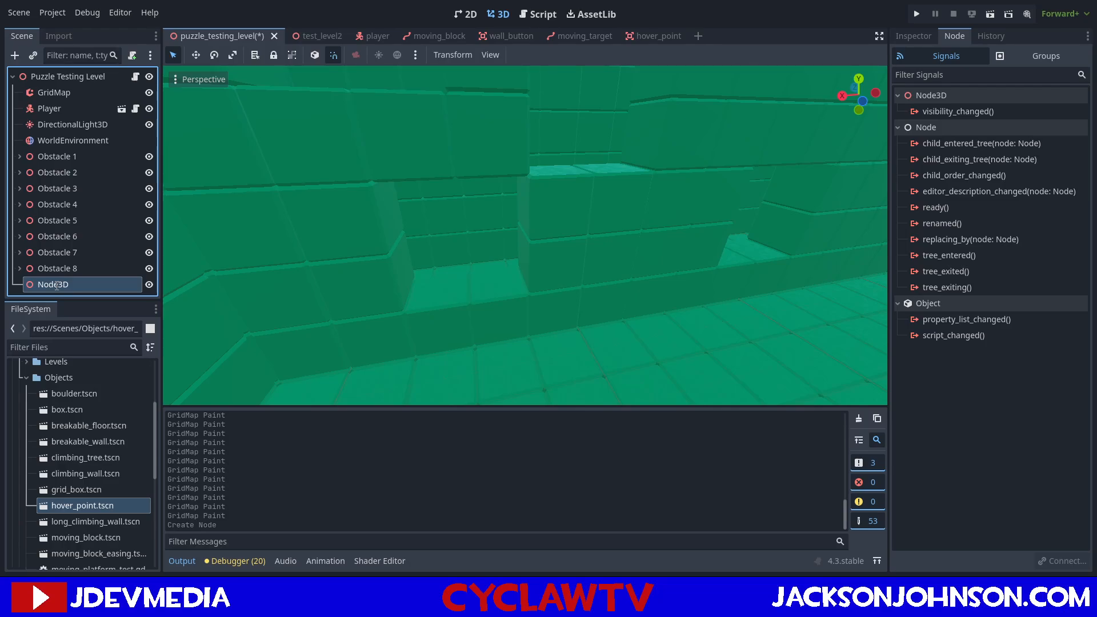
{"action": "type", "text": "Obstacle 9"}
{"action": "key", "text": "Return"}
Place an instance of moving_target.tscn in the level at the inner wall's lower window opening.
{"action": "middle_click_drag", "start_coordinate": [705, 297], "coordinate": [448, 374]}
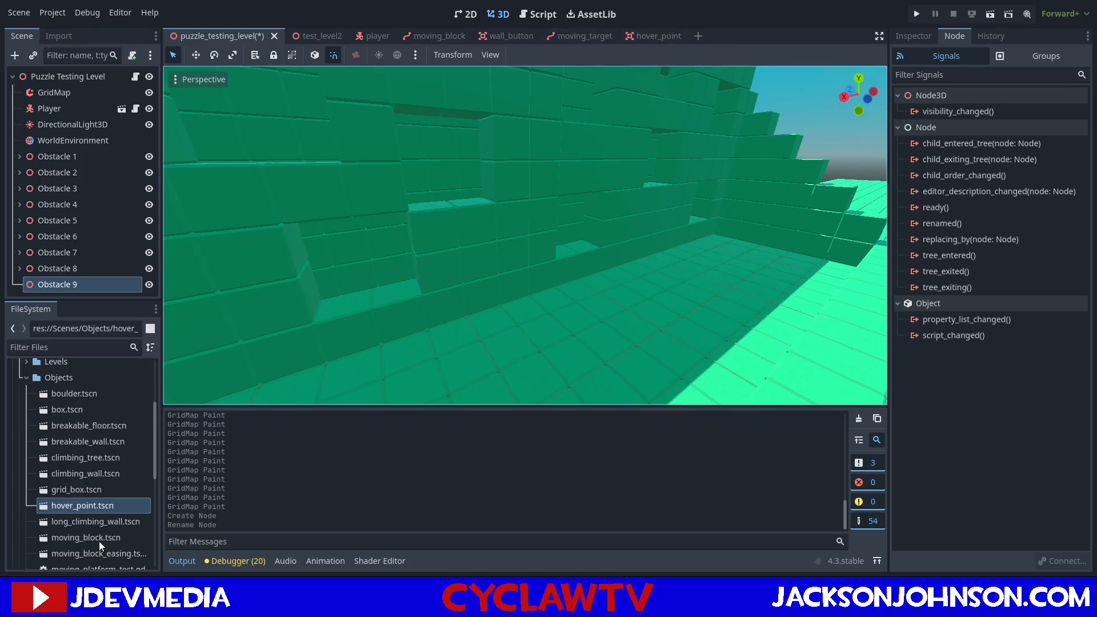
{"action": "scroll", "coordinate": [99, 543], "scroll_direction": "down", "scroll_amount": 3}
{"action": "scroll", "coordinate": [100, 546], "scroll_direction": "down", "scroll_amount": 2}
{"action": "left_click_drag", "start_coordinate": [99, 528], "coordinate": [375, 245]}
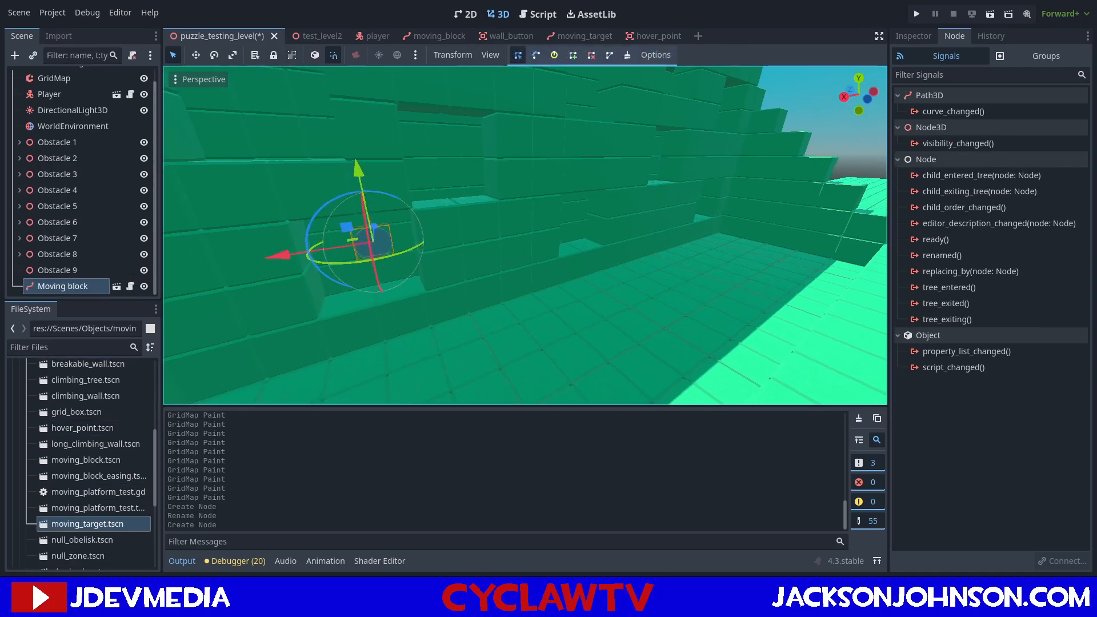
{"action": "key", "text": "f"}
Adjust the position of the placed moving target at the inner wall's lower window opening.
{"action": "right_click_drag", "start_coordinate": [375, 246], "coordinate": [419, 305]}
{"action": "key", "text": "w"}
{"action": "key", "text": "s"}
{"action": "key", "text": "w"}
{"action": "key", "text": "s"}
{"action": "left_click_drag", "start_coordinate": [536, 184], "coordinate": [536, 163]}
{"action": "right_click_drag", "start_coordinate": [639, 215], "coordinate": [677, 228]}
{"action": "key", "text": "d"}
{"action": "key", "text": "s"}
Examine the moving_target scene's nodes, including the root's settings and the collision shape's cylinder dimensions.
{"action": "left_click", "coordinate": [588, 36]}
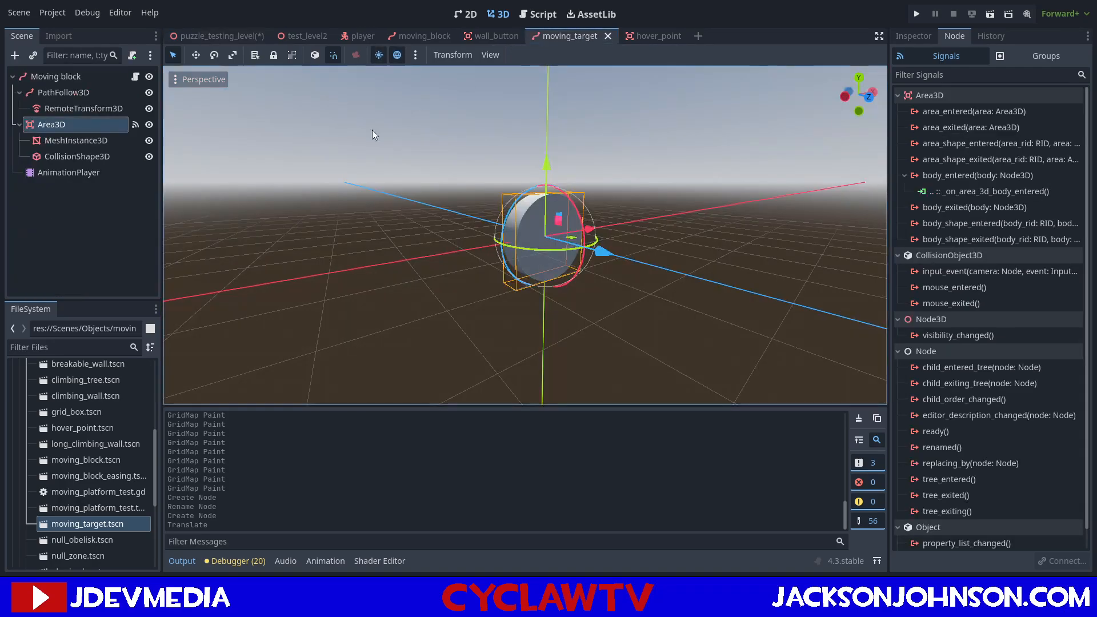
{"action": "left_click", "coordinate": [56, 139]}
{"action": "left_click", "coordinate": [56, 125]}
{"action": "left_click", "coordinate": [909, 35]}
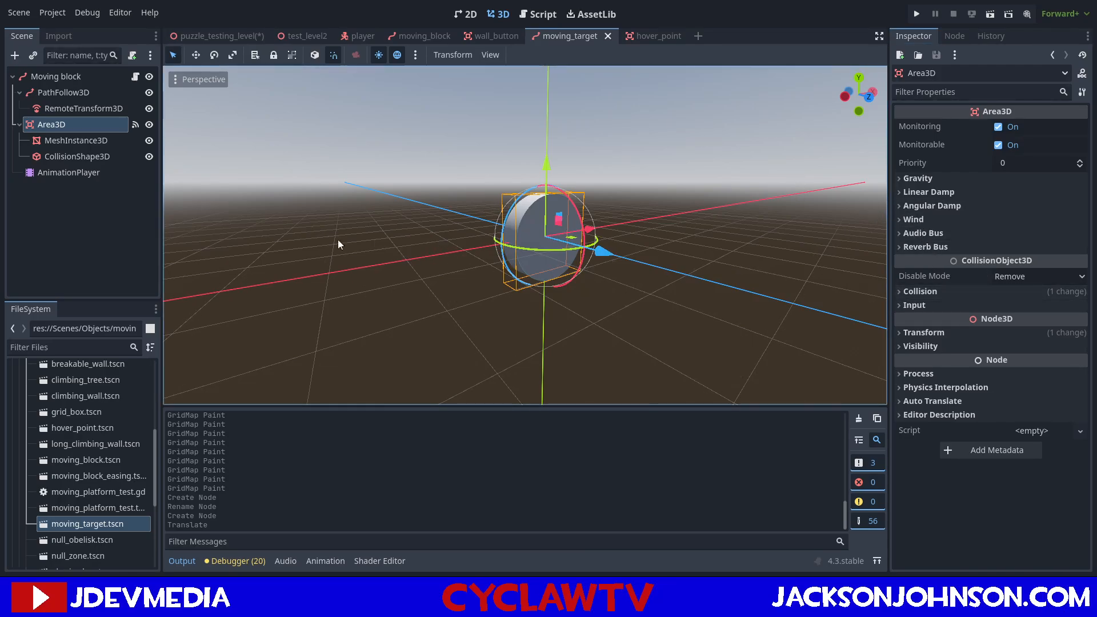
{"action": "left_click", "coordinate": [91, 76]}
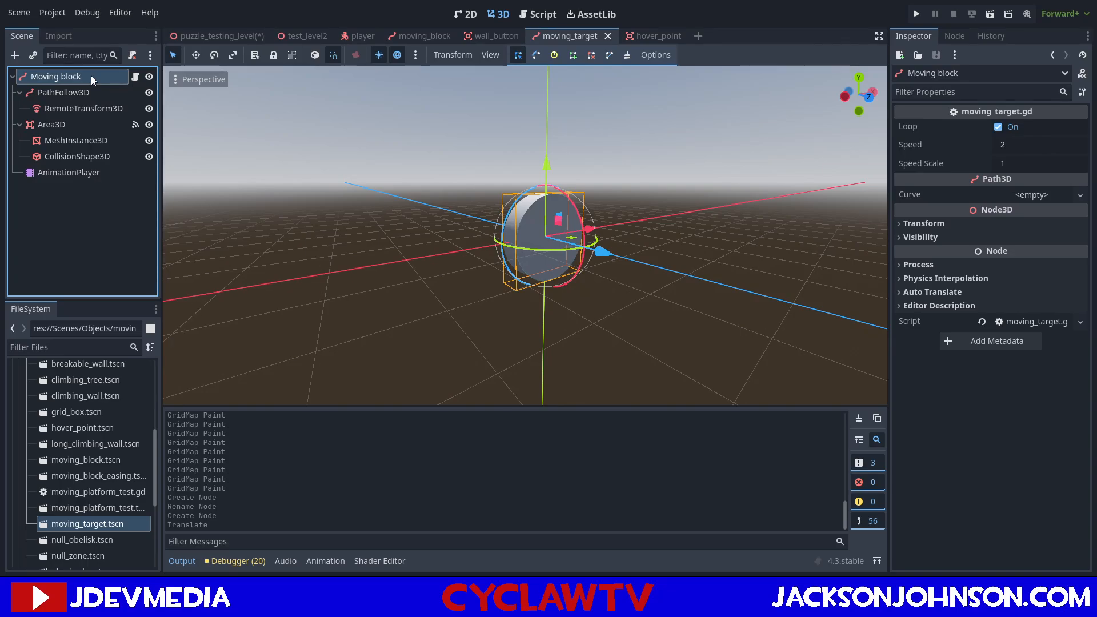
{"action": "left_click", "coordinate": [71, 157]}
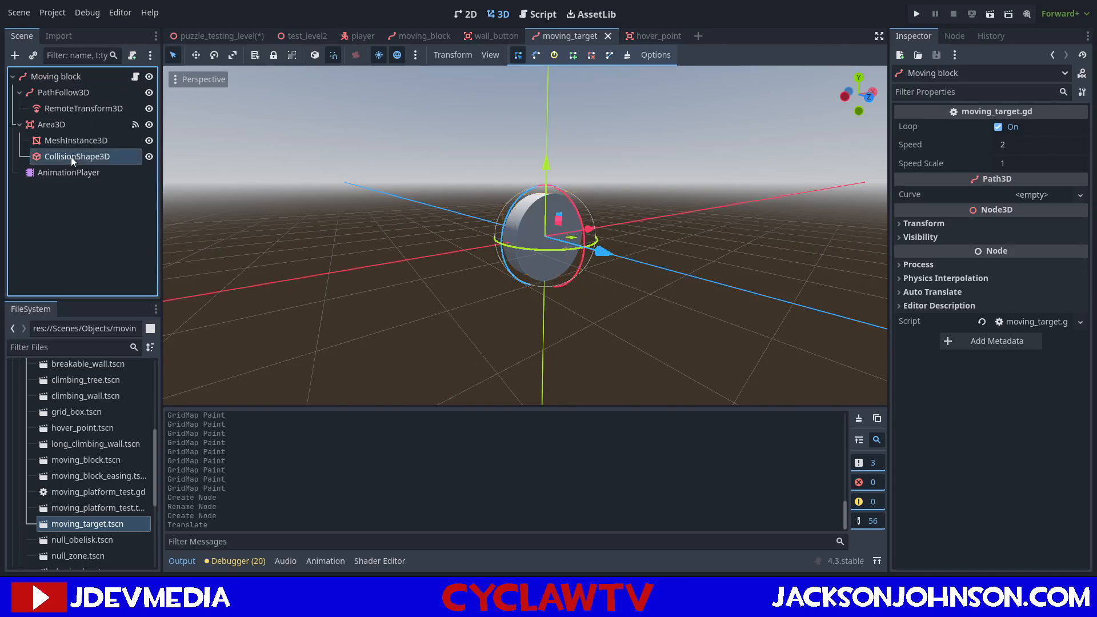
{"action": "left_click", "coordinate": [1034, 128]}
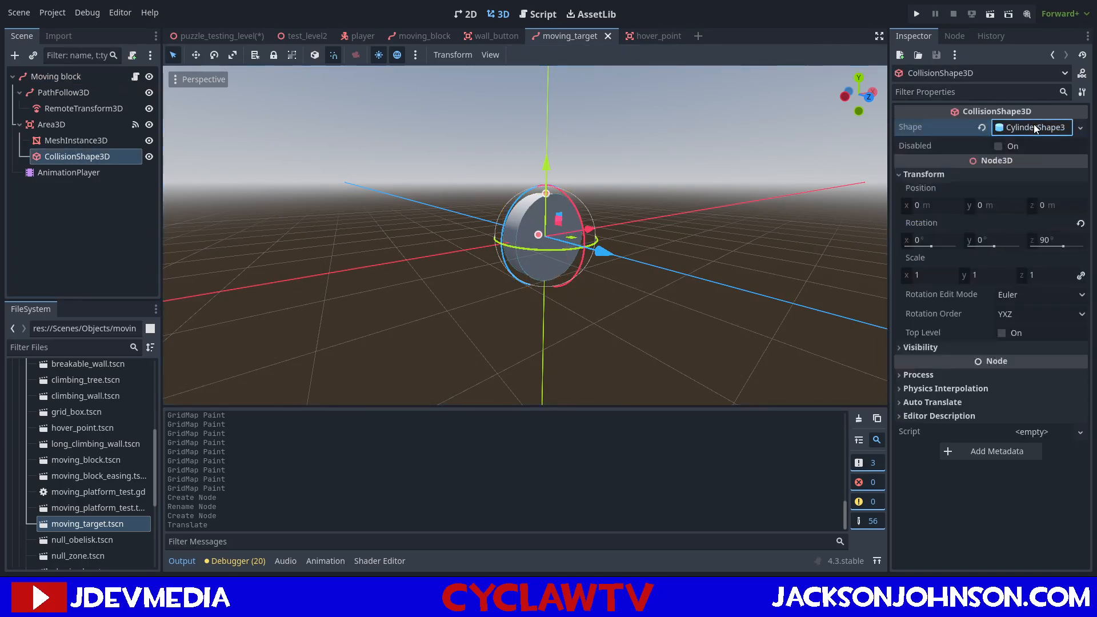
{"action": "left_click", "coordinate": [1034, 127]}
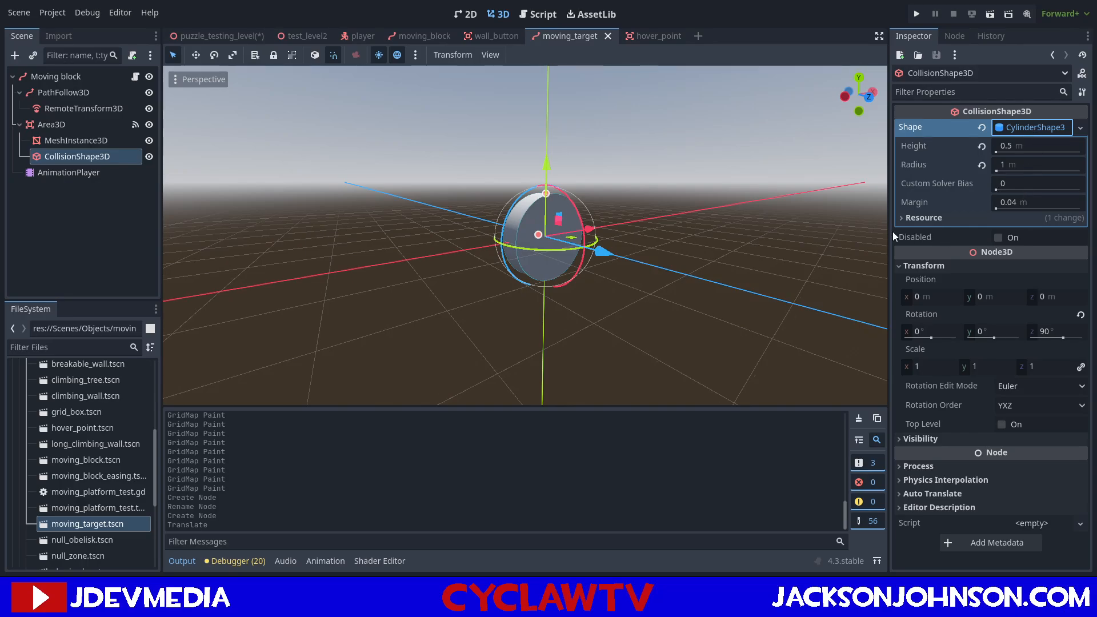
Paste the copied purple material onto the moving target's cylinder mesh and save the moving_target scene.
{"action": "left_click", "coordinate": [74, 141]}
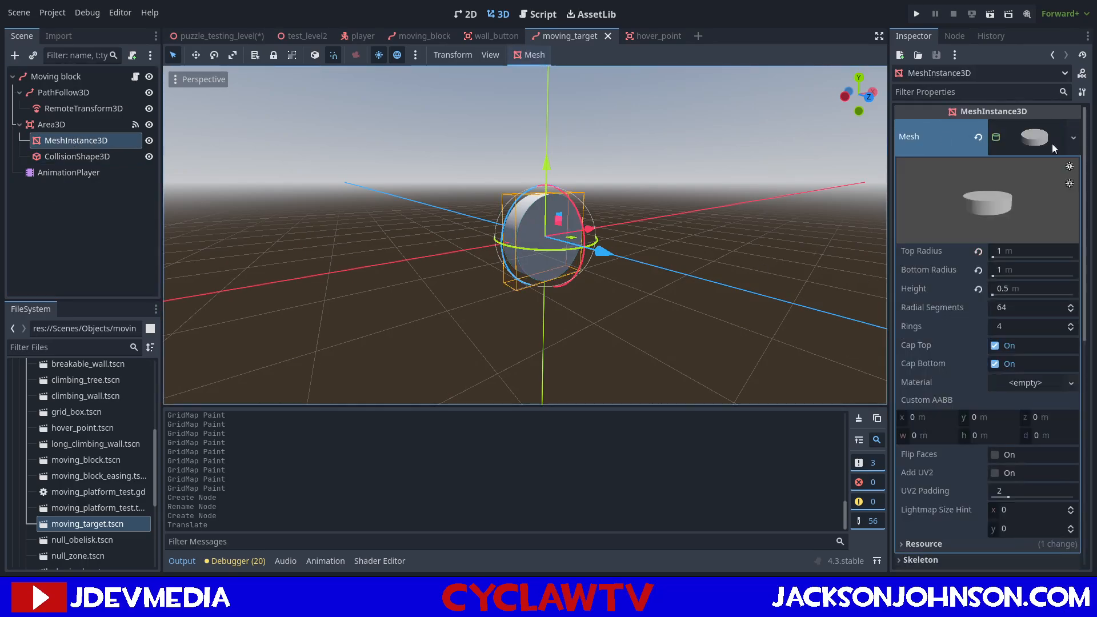
{"action": "left_click", "coordinate": [1030, 388]}
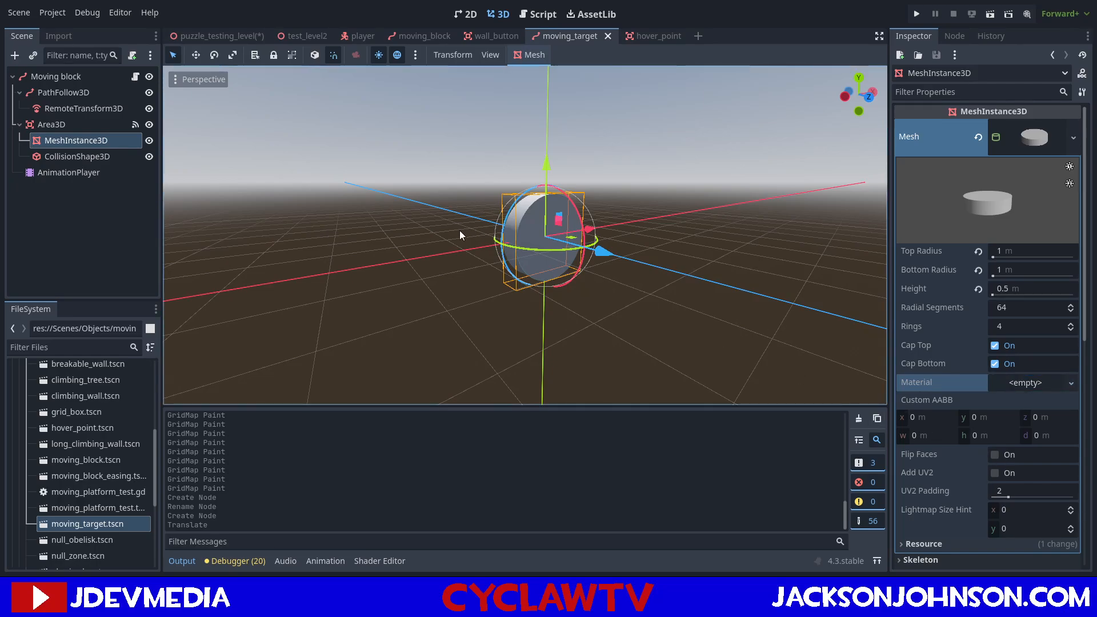
{"action": "key", "text": "ctrl+v"}
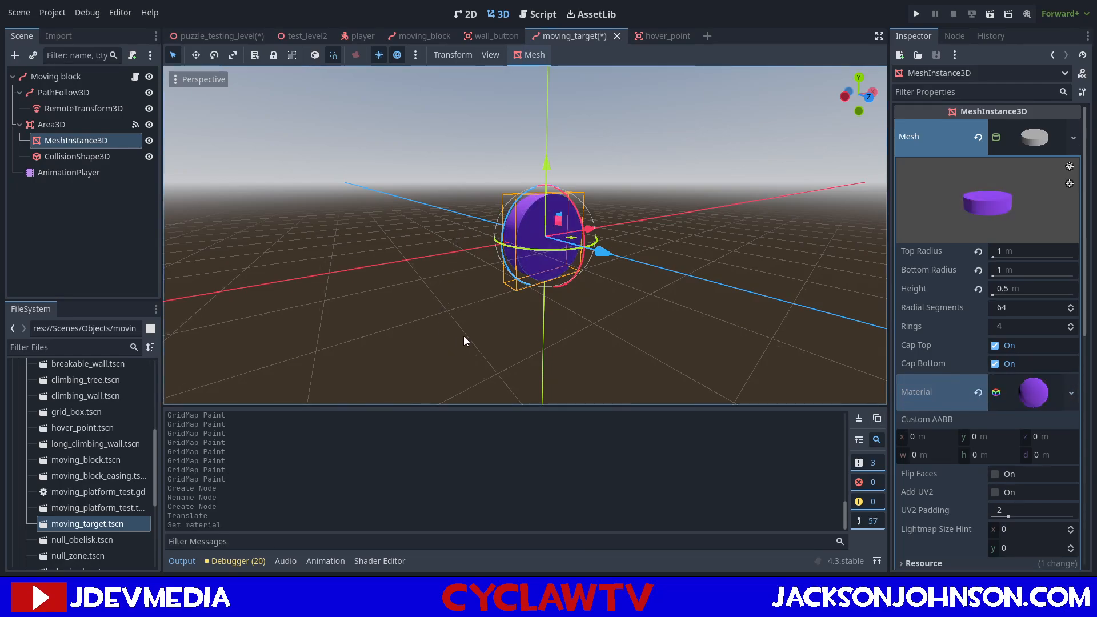
{"action": "key", "text": "ctrl+s"}
Return to the puzzle testing level and turn off Loop for the placed moving target.
{"action": "left_click", "coordinate": [217, 35]}
{"action": "key", "text": "w"}
{"action": "right_click_drag", "start_coordinate": [525, 235], "coordinate": [468, 245]}
{"action": "key", "text": "w"}
{"action": "key", "text": "w"}
{"action": "key", "text": "s"}
{"action": "key", "text": "w"}
{"action": "key", "text": "s"}
Examine the placed moving target's position relative to the window openings, facing the inner wall.
{"action": "key", "text": "s"}
{"action": "key", "text": "d"}
{"action": "key", "text": "w"}
{"action": "key", "text": "w"}
{"action": "key", "text": "a"}
{"action": "left_click", "coordinate": [999, 127]}
{"action": "key", "text": "s"}
{"action": "key", "text": "d"}
{"action": "key", "text": "w"}
{"action": "key", "text": "d"}
{"action": "key", "text": "s"}
{"action": "key", "text": "s"}
{"action": "key", "text": "w"}
{"action": "key", "text": "d"}
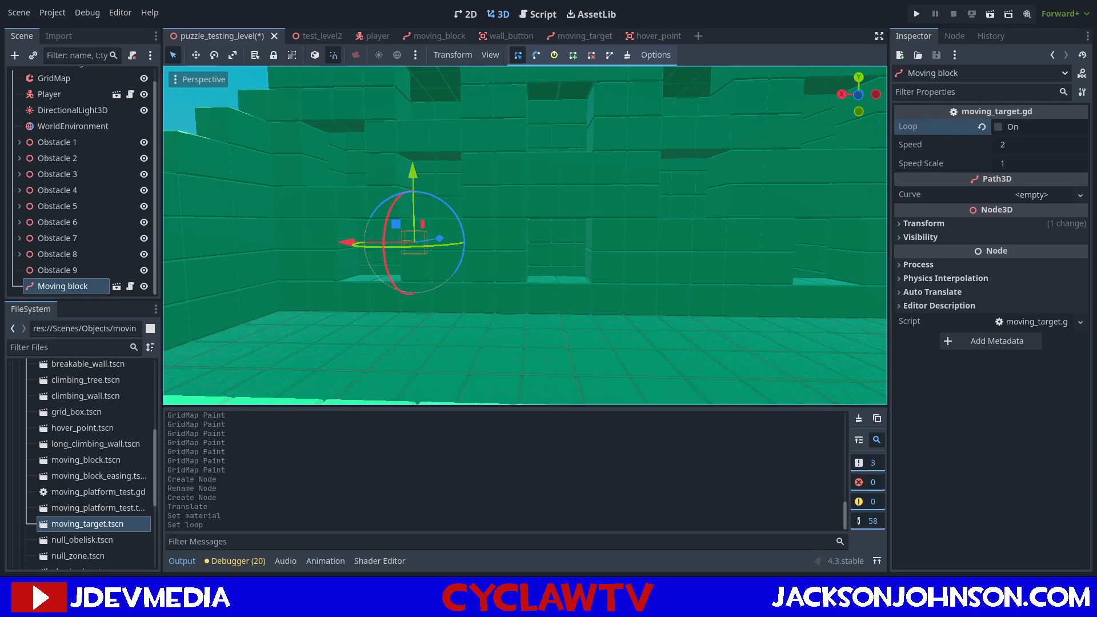
{"action": "key", "text": "a"}
{"action": "key", "text": "w"}
{"action": "right_click_drag", "start_coordinate": [468, 245], "coordinate": [469, 245]}
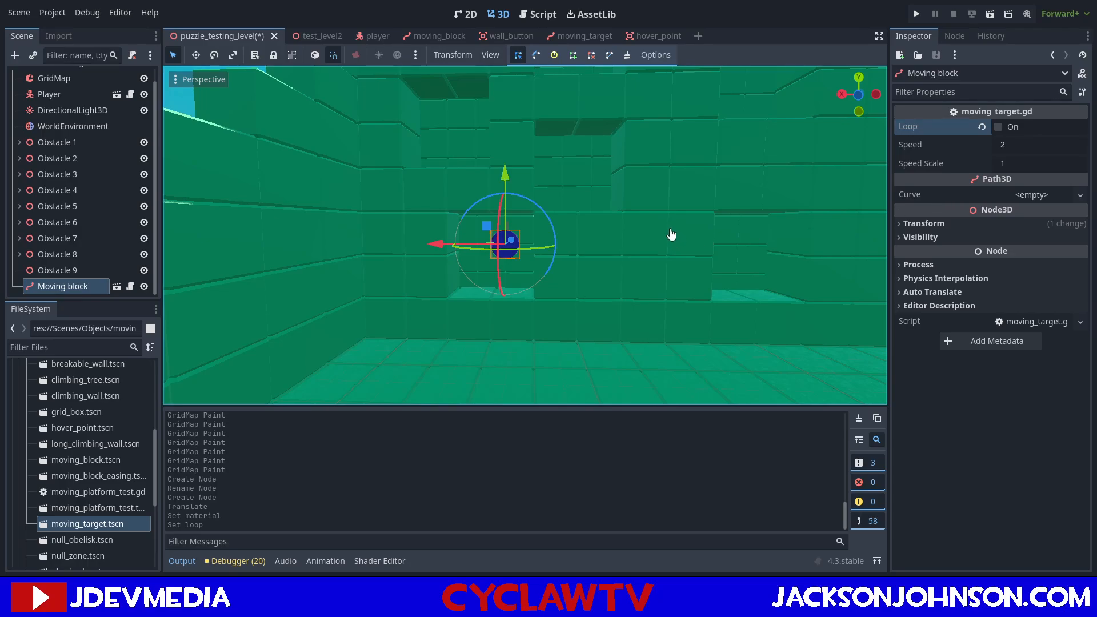
In the moving_target scene, set the cylinder mesh's top and bottom radius to 1.25 m.
{"action": "key", "text": "w"}
{"action": "key", "text": "w"}
{"action": "mouse_move", "coordinate": [602, 257]}
{"action": "right_mouse_down"}
{"action": "mouse_move", "coordinate": [577, 270]}
{"action": "mouse_move", "coordinate": [590, 275]}
{"action": "mouse_move", "coordinate": [593, 255]}
{"action": "mouse_move", "coordinate": [603, 258]}
{"action": "right_mouse_up"}
{"action": "key", "text": "s"}
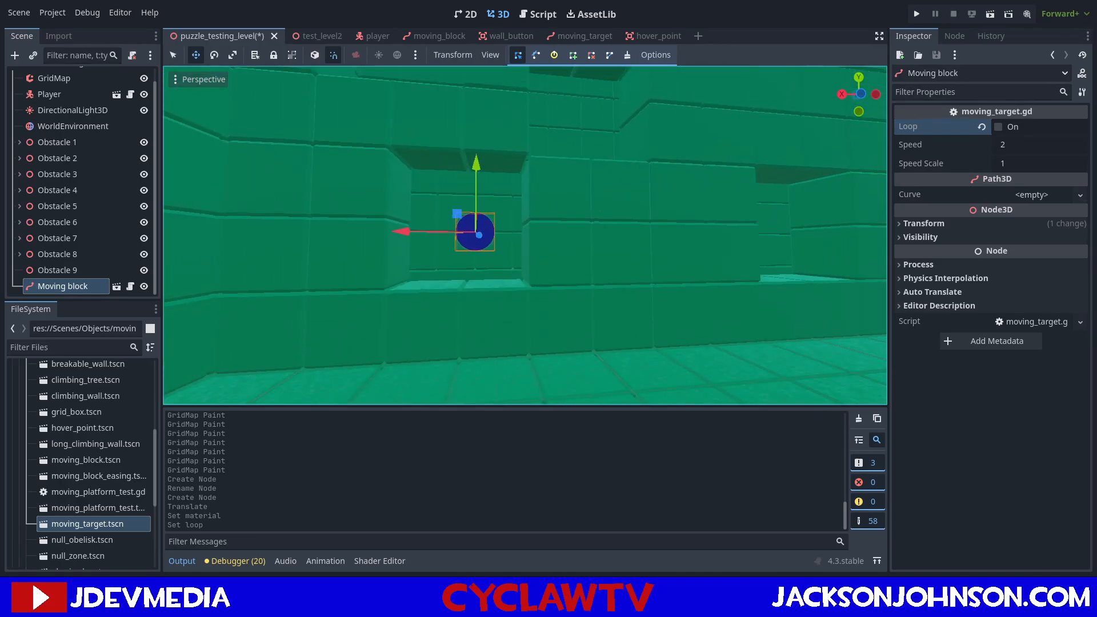
{"action": "left_click", "coordinate": [589, 37]}
{"action": "left_click", "coordinate": [650, 36]}
{"action": "left_click", "coordinate": [570, 36]}
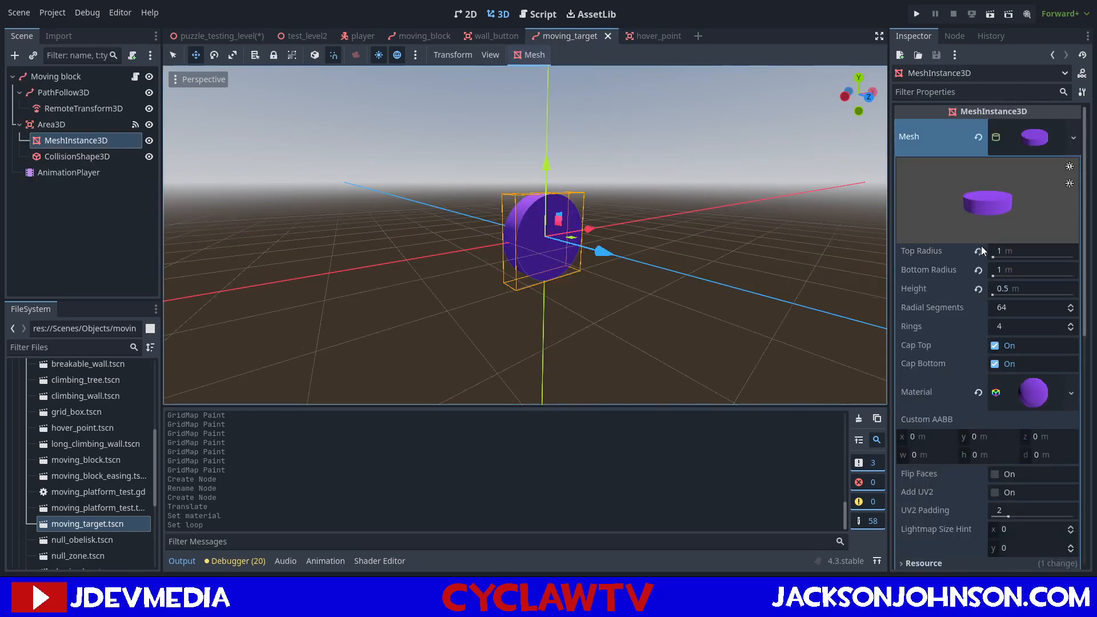
{"action": "left_click", "coordinate": [1009, 253]}
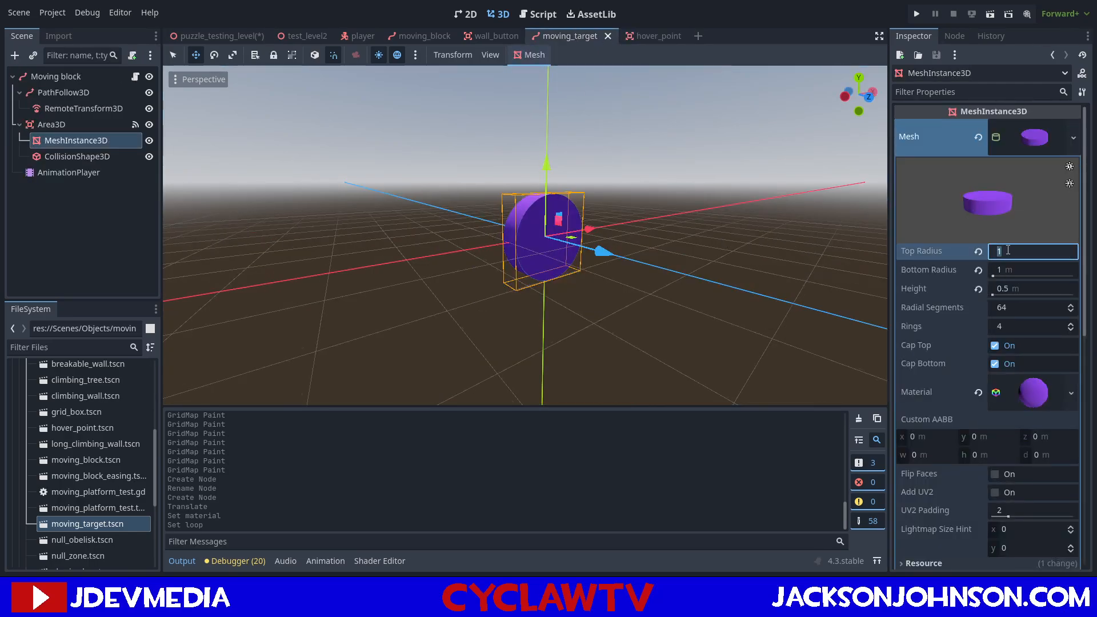
{"action": "type", "text": "1.25"}
{"action": "key", "text": "Return"}
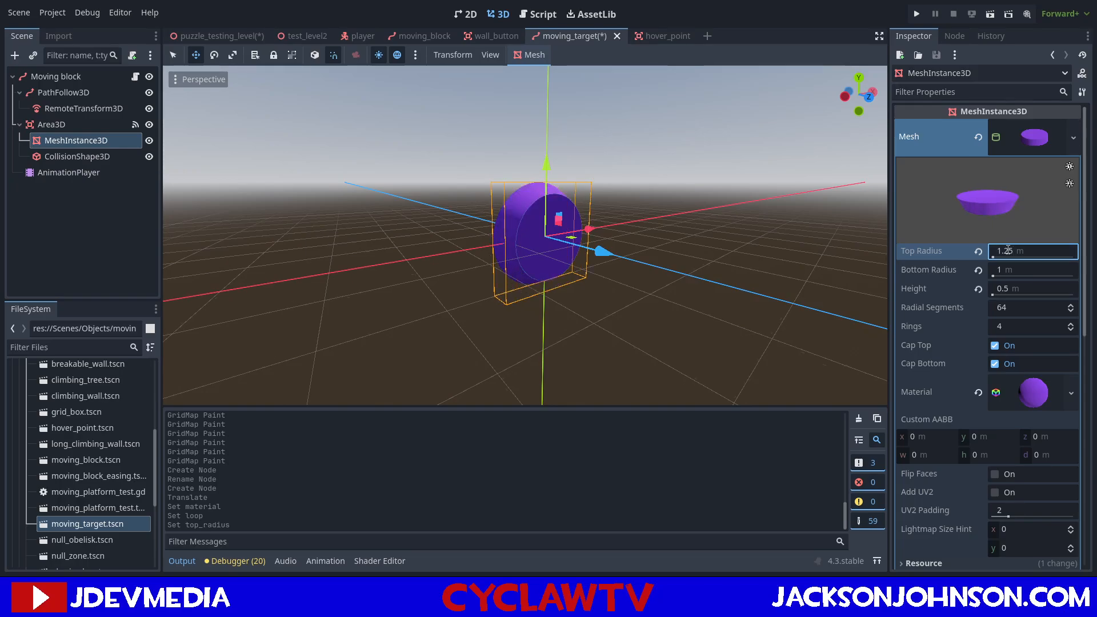
{"action": "left_click", "coordinate": [1005, 267]}
{"action": "type", "text": "1.2"}
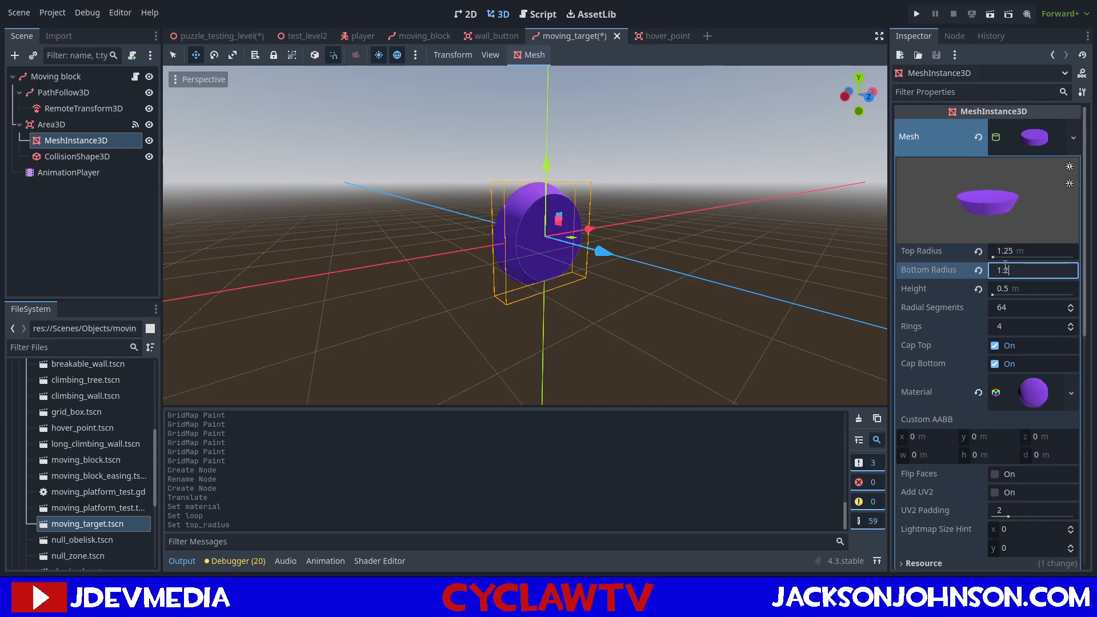
{"action": "type", "text": "5"}
{"action": "key", "text": "Return"}
{"action": "middle_click_drag", "start_coordinate": [750, 215], "coordinate": [660, 223]}
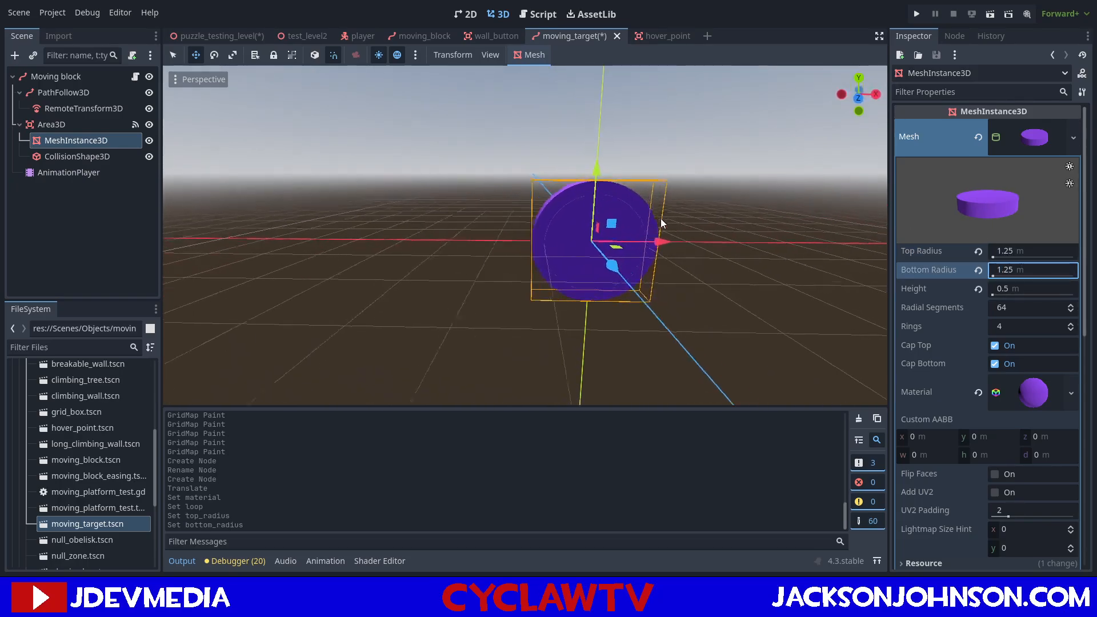
Set the collision shape's cylinder radius to 1.25 m and save the moving_target scene.
{"action": "left_click", "coordinate": [77, 156]}
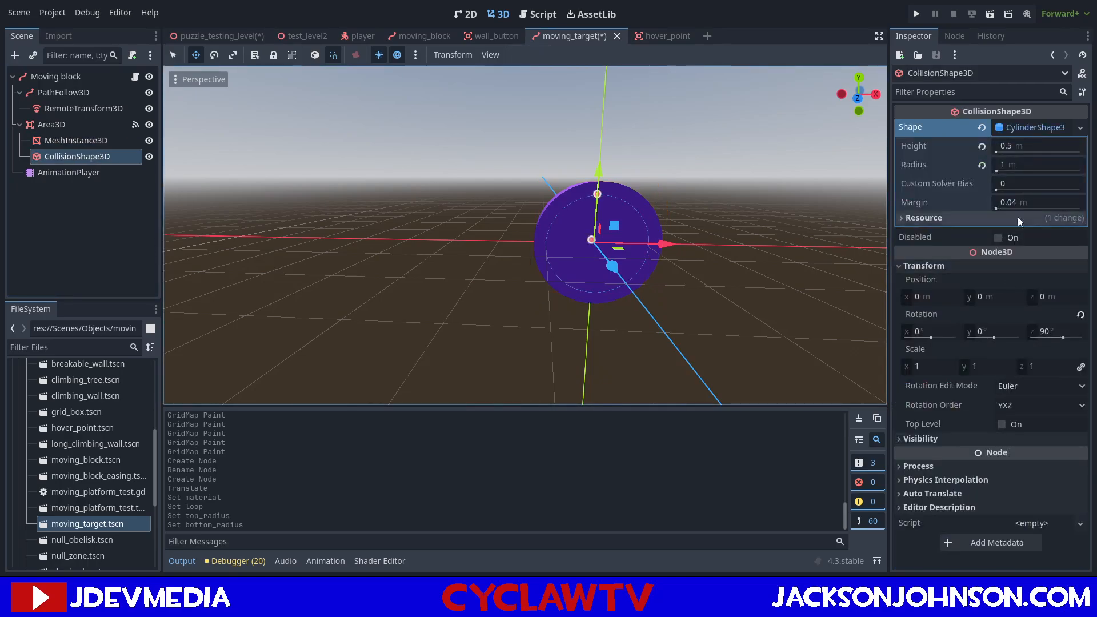
{"action": "left_click", "coordinate": [1016, 163]}
{"action": "type", "text": ".25"}
{"action": "key", "text": "Return"}
{"action": "key", "text": "ctrl+s"}
Return to the puzzle testing level and examine the enlarged target's size and position relative to the window openings.
{"action": "left_click", "coordinate": [203, 34]}
{"action": "mouse_move", "coordinate": [531, 204]}
{"action": "middle_mouse_down"}
{"action": "mouse_move", "coordinate": [540, 217]}
{"action": "mouse_move", "coordinate": [523, 216]}
{"action": "mouse_move", "coordinate": [536, 219]}
{"action": "middle_mouse_up"}
{"action": "right_click_drag", "start_coordinate": [535, 219], "coordinate": [531, 224]}
{"action": "key", "text": "w"}
{"action": "key", "text": "s"}
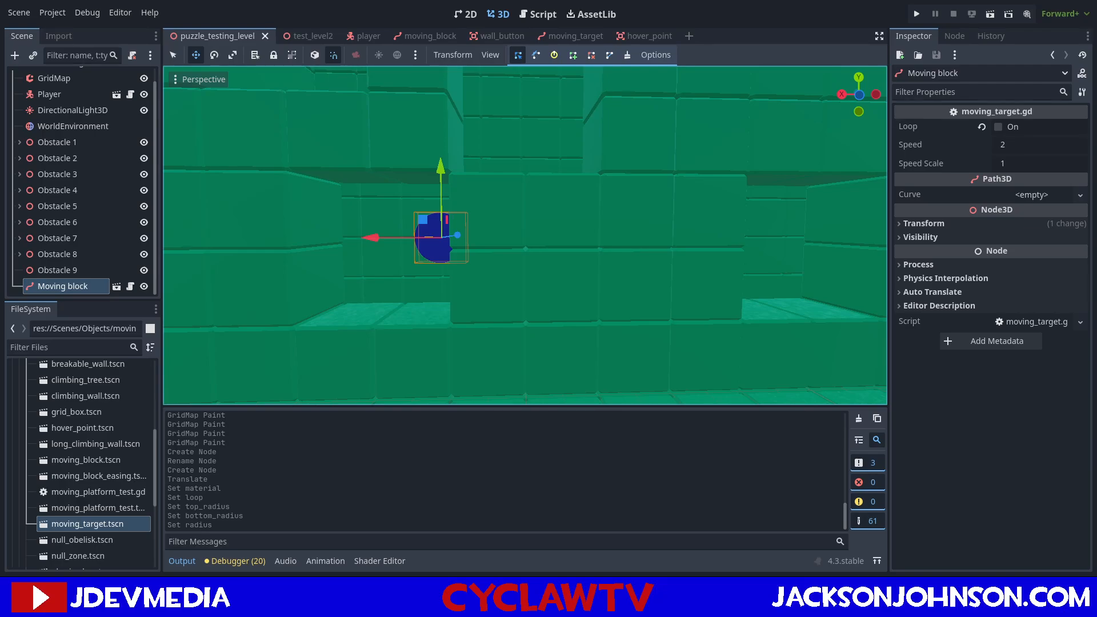
{"action": "key", "text": "a"}
{"action": "right_click_drag", "start_coordinate": [532, 224], "coordinate": [532, 216]}
{"action": "key", "text": "d"}
{"action": "right_click_drag", "start_coordinate": [594, 258], "coordinate": [620, 248]}
{"action": "key", "text": "s"}
{"action": "key", "text": "w"}
{"action": "key", "text": "s"}
{"action": "key", "text": "w"}
{"action": "key", "text": "s"}
{"action": "key", "text": "s"}
{"action": "key", "text": "d"}
{"action": "key", "text": "s"}
{"action": "key", "text": "a"}
{"action": "key", "text": "w"}
{"action": "key", "text": "a"}
{"action": "key", "text": "d"}
{"action": "key", "text": "a"}
{"action": "key", "text": "s"}
{"action": "key", "text": "d"}
{"action": "key", "text": "d"}
{"action": "key", "text": "w"}
{"action": "key", "text": "a"}
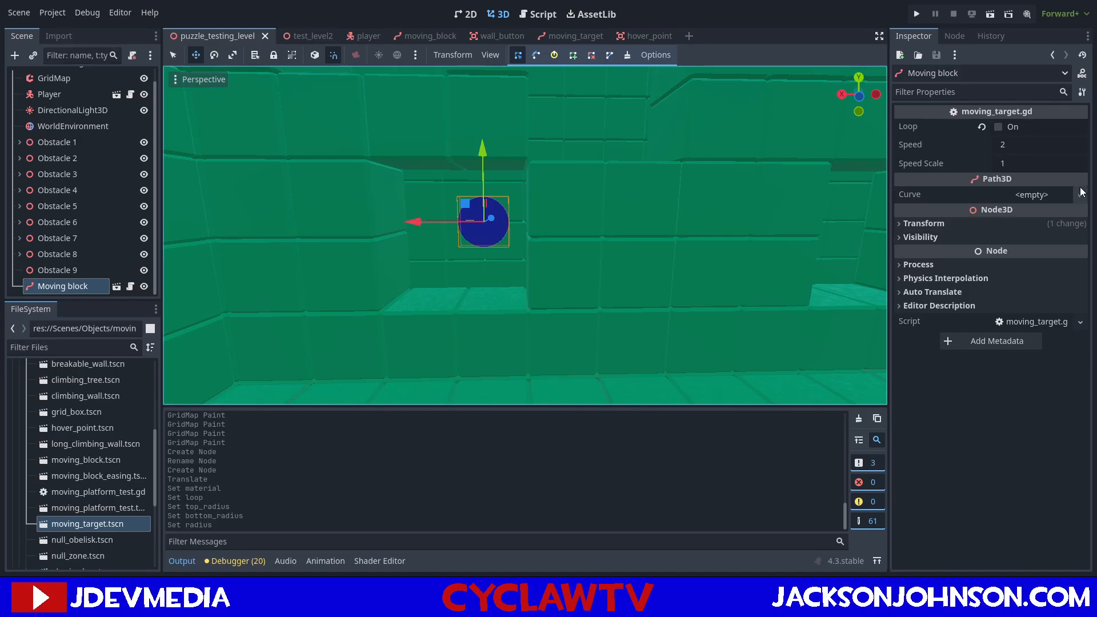
Assign a new Curve3D to the placed target's path and add three points to it.
{"action": "left_click", "coordinate": [1048, 194]}
{"action": "left_click", "coordinate": [1049, 215]}
{"action": "left_click", "coordinate": [1013, 193]}
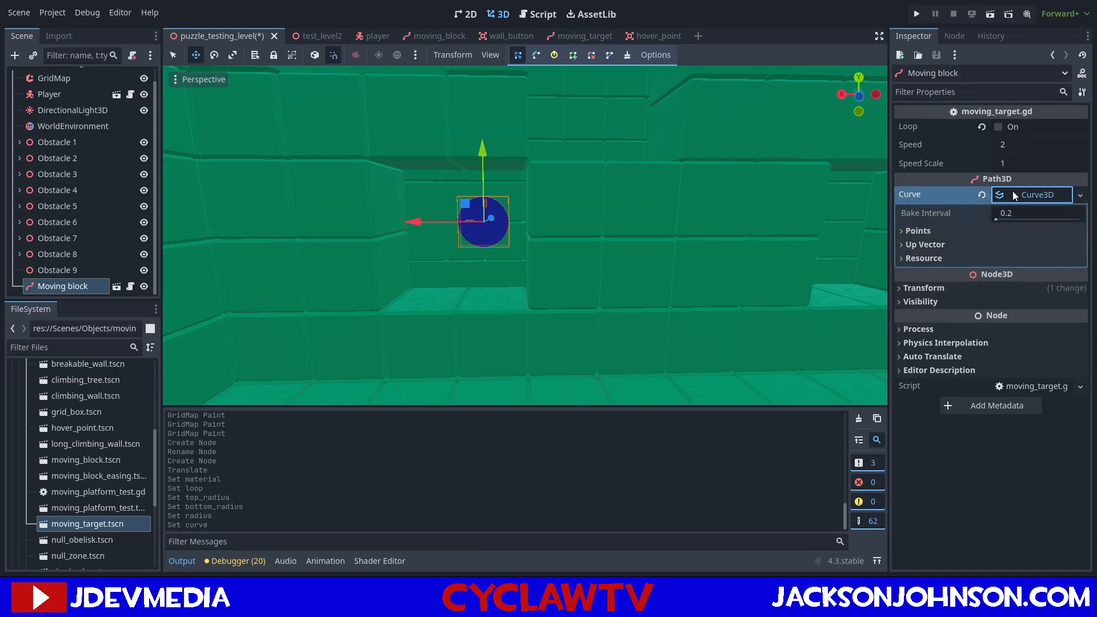
{"action": "left_click", "coordinate": [913, 231]}
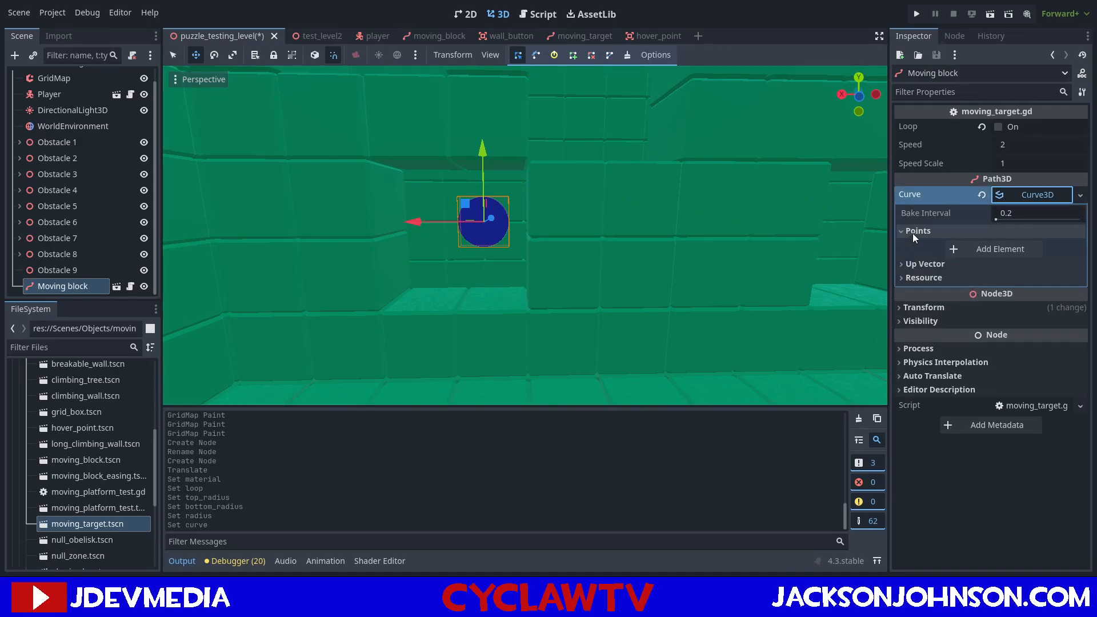
{"action": "left_click", "coordinate": [962, 249]}
{"action": "left_click", "coordinate": [990, 304]}
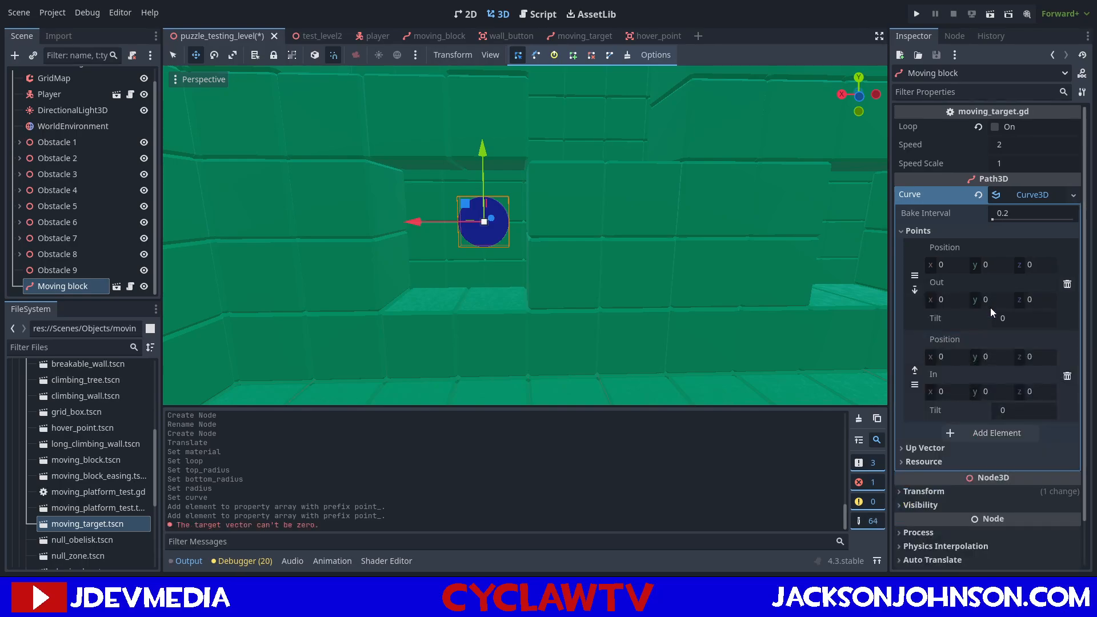
{"action": "left_click", "coordinate": [998, 434]}
Examine the distance from the target to the neighbouring window openings along the inner wall.
{"action": "mouse_move", "coordinate": [723, 336]}
{"action": "right_mouse_down"}
{"action": "mouse_move", "coordinate": [695, 313]}
{"action": "mouse_move", "coordinate": [721, 326]}
{"action": "mouse_move", "coordinate": [715, 335]}
{"action": "right_mouse_up"}
{"action": "key", "text": "s"}
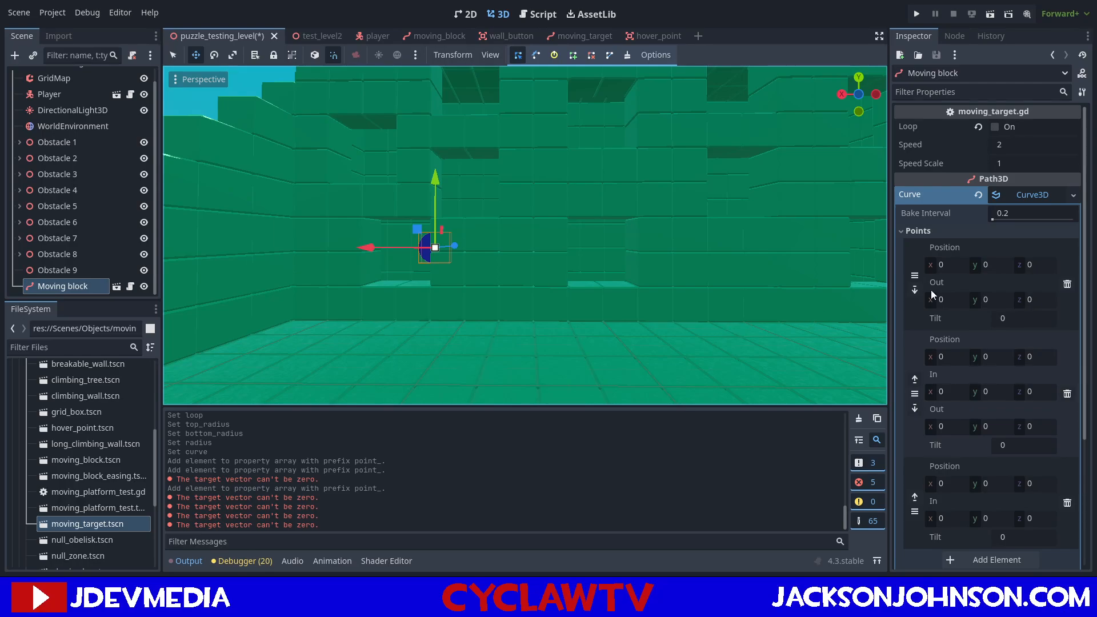
{"action": "right_click_drag", "start_coordinate": [514, 191], "coordinate": [510, 198]}
{"action": "key", "text": "w"}
{"action": "key", "text": "a"}
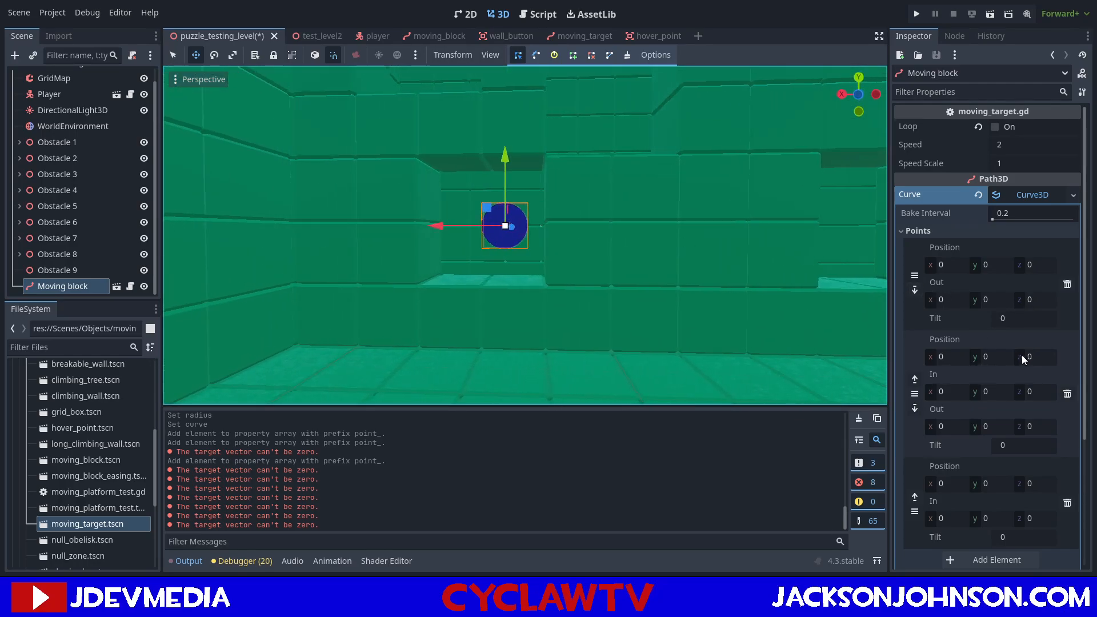
{"action": "key", "text": "s"}
{"action": "right_click_drag", "start_coordinate": [686, 266], "coordinate": [686, 267]}
{"action": "key", "text": "d"}
Try the second curve point at X 20, then move it in the negative X direction.
{"action": "left_click", "coordinate": [949, 359]}
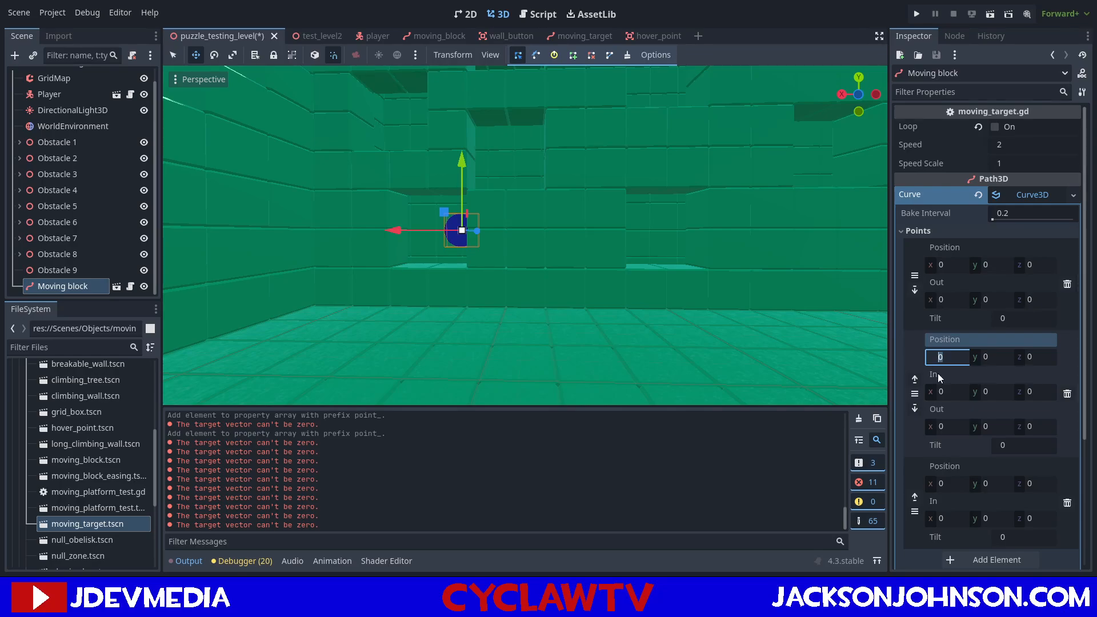
{"action": "type", "text": "20"}
{"action": "key", "text": "Return"}
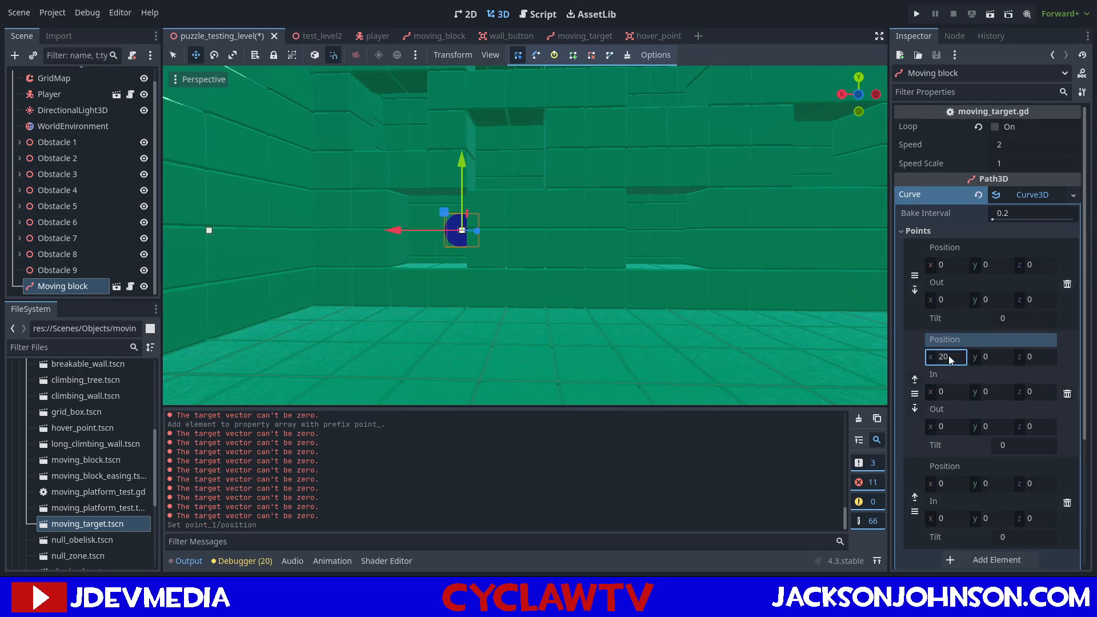
{"action": "left_click", "coordinate": [950, 358]}
{"action": "type", "text": "-25"}
{"action": "key", "text": "Return"}
{"action": "right_click_drag", "start_coordinate": [831, 355], "coordinate": [857, 349]}
{"action": "key", "text": "w"}
{"action": "key", "text": "a"}
{"action": "key", "text": "s"}
Try the second curve point's X position at -10 and then at -12.5.
{"action": "left_click", "coordinate": [953, 358]}
{"action": "key", "text": "BackSpace"}
{"action": "key", "text": "Return"}
{"action": "left_click", "coordinate": [959, 363]}
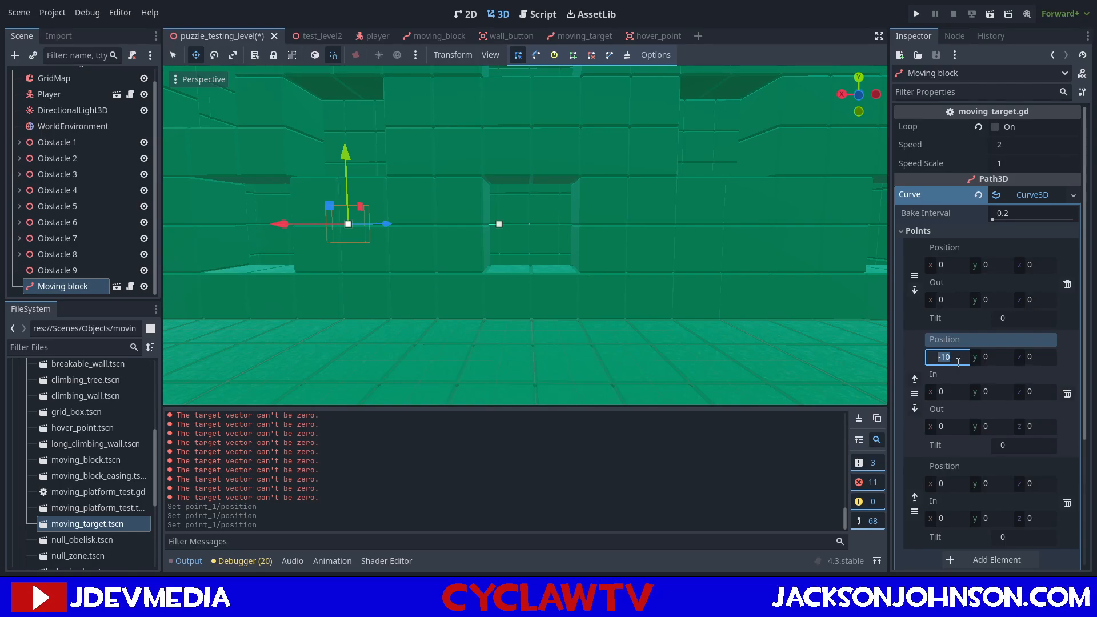
{"action": "type", "text": "-"}
{"action": "key", "text": "Return"}
{"action": "left_click", "coordinate": [958, 362]}
{"action": "type", "text": "-12.5"}
{"action": "key", "text": "Return"}
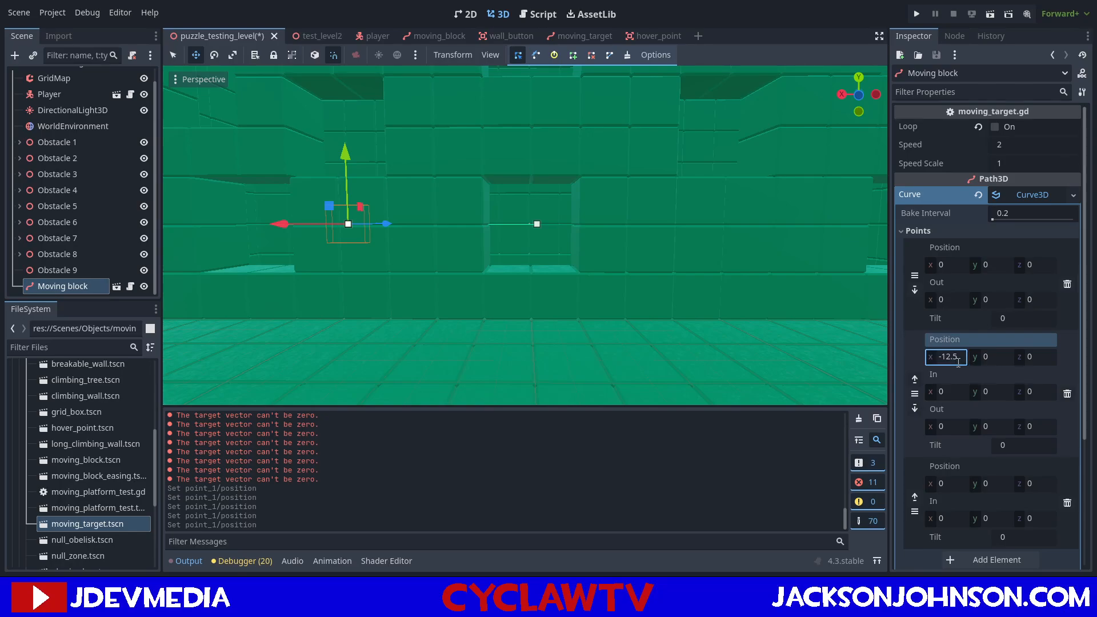
Set the second curve point's X position to -12.
{"action": "left_click", "coordinate": [959, 357]}
{"action": "type", "text": "-12"}
{"action": "key", "text": "Return"}
{"action": "right_click_drag", "start_coordinate": [651, 187], "coordinate": [615, 200]}
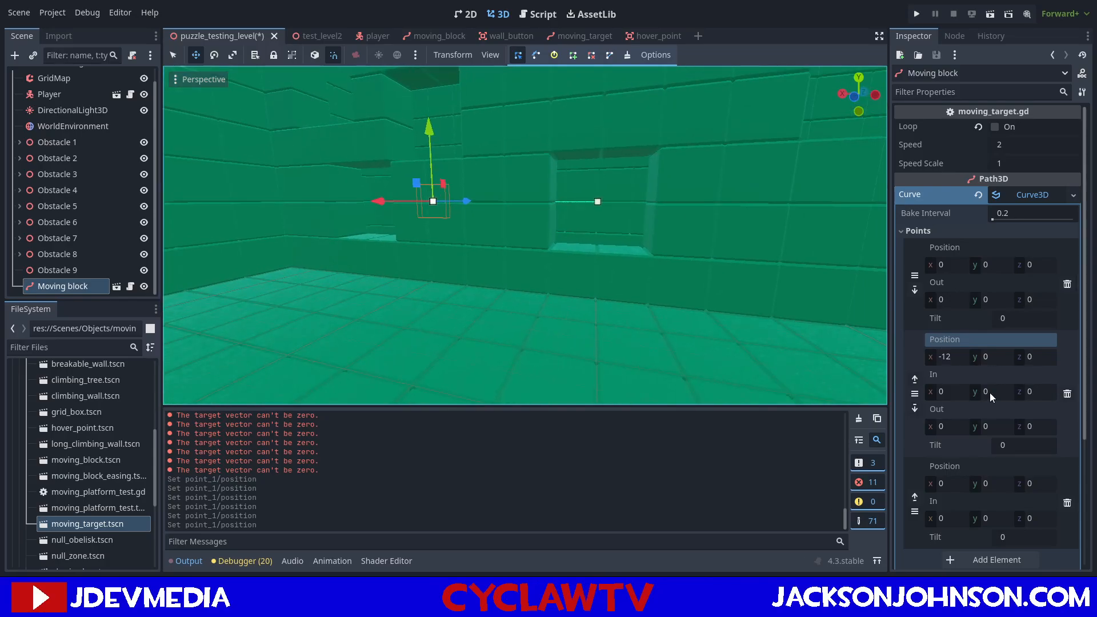
Try the third curve point's X position at -20 and compare it with the far window opening.
{"action": "scroll", "coordinate": [988, 389], "scroll_direction": "down", "scroll_amount": 4}
{"action": "left_click", "coordinate": [954, 306]}
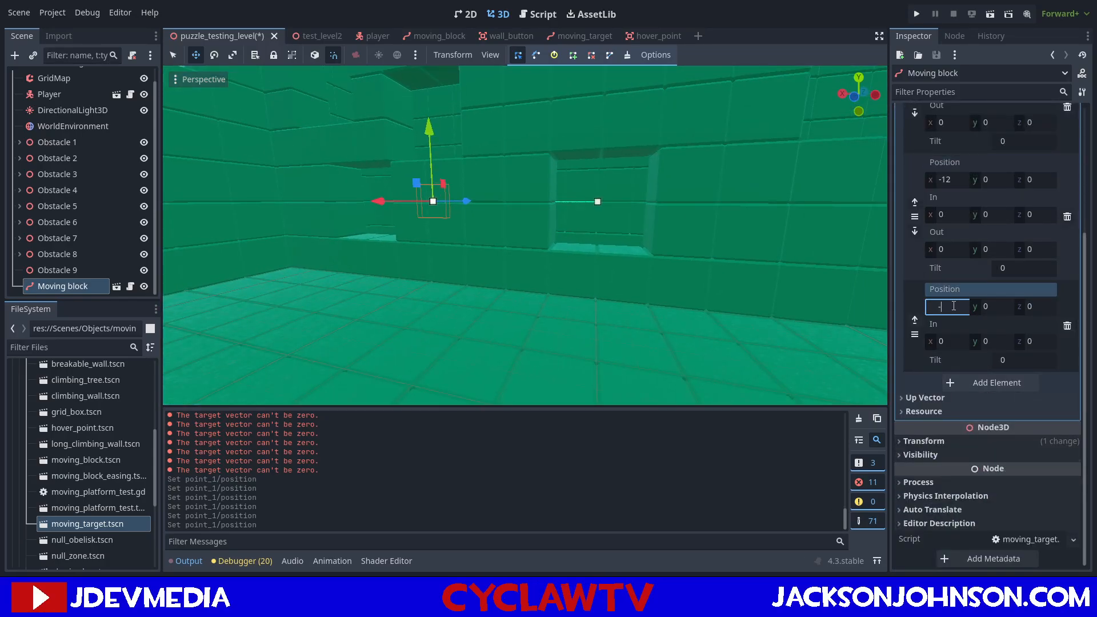
{"action": "type", "text": "-20"}
{"action": "key", "text": "Return"}
{"action": "right_click_drag", "start_coordinate": [786, 269], "coordinate": [754, 266]}
{"action": "key", "text": "d"}
{"action": "key", "text": "a"}
{"action": "key", "text": "d"}
Set the third curve point's X position to -28 and check the path across the windows.
{"action": "left_click", "coordinate": [952, 307]}
{"action": "type", "text": "-"}
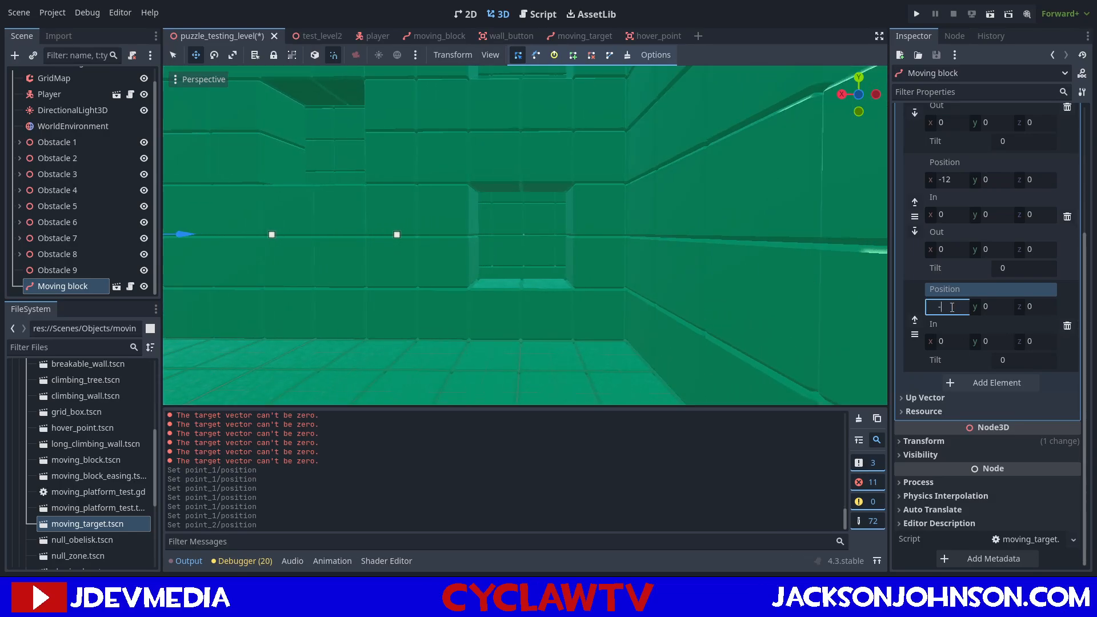
{"action": "key", "text": "Return"}
{"action": "key", "text": "a"}
{"action": "right_click_drag", "start_coordinate": [499, 280], "coordinate": [498, 253]}
{"action": "key", "text": "s"}
{"action": "key", "text": "w"}
{"action": "scroll", "coordinate": [946, 220], "scroll_direction": "up", "scroll_amount": 4}
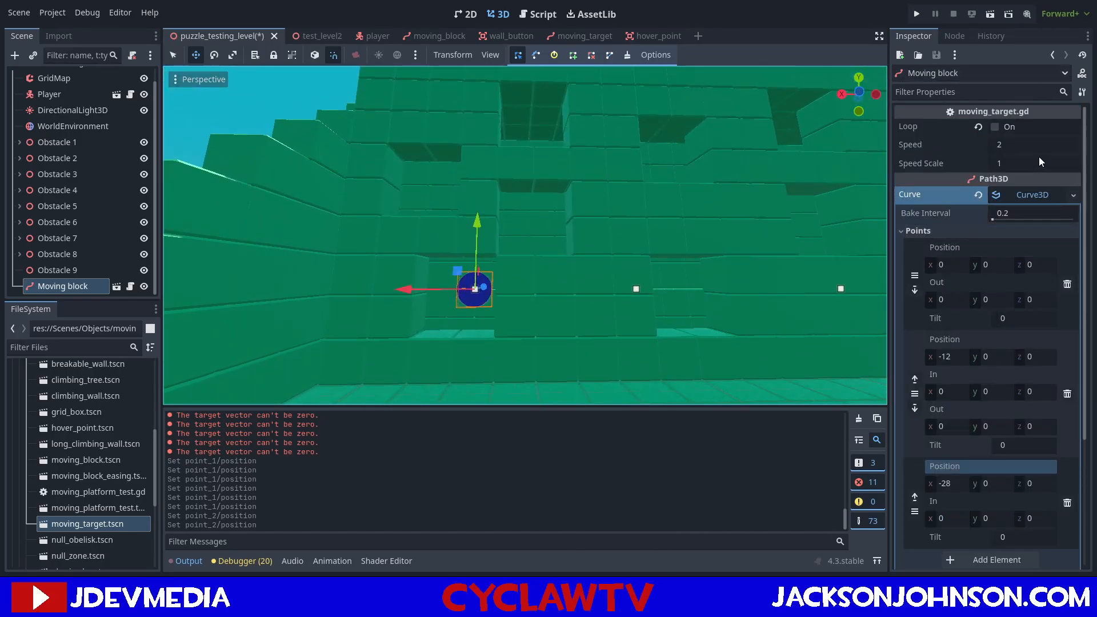
{"action": "scroll", "coordinate": [751, 208], "scroll_direction": "down", "scroll_amount": 4}
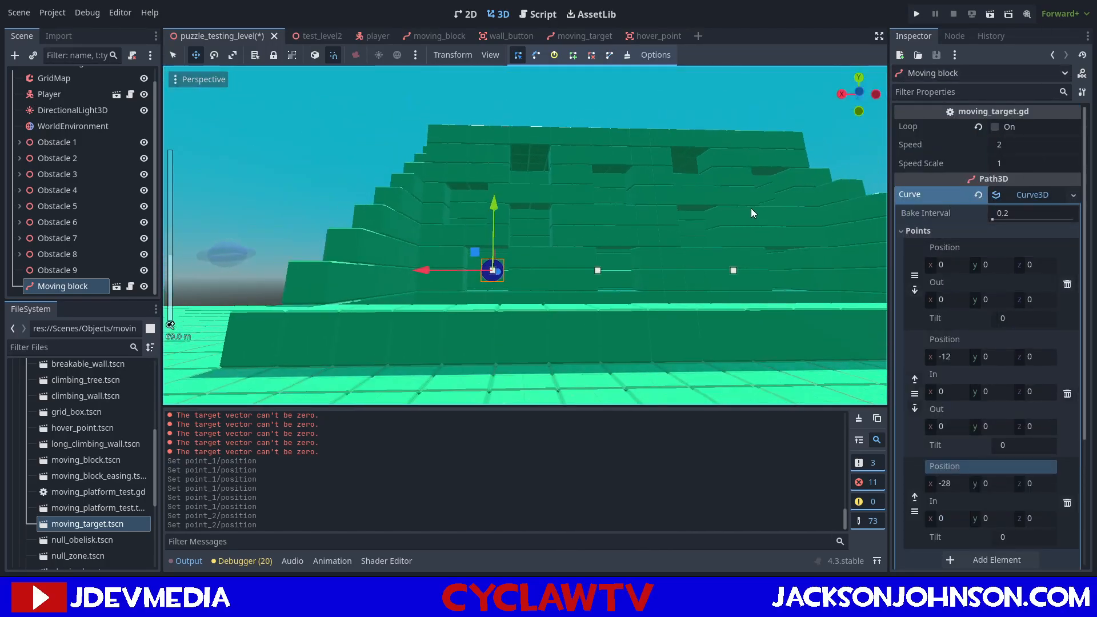
Move the Player to the ledge in front of the windowed wall and save the level.
{"action": "right_click_drag", "start_coordinate": [749, 208], "coordinate": [749, 240]}
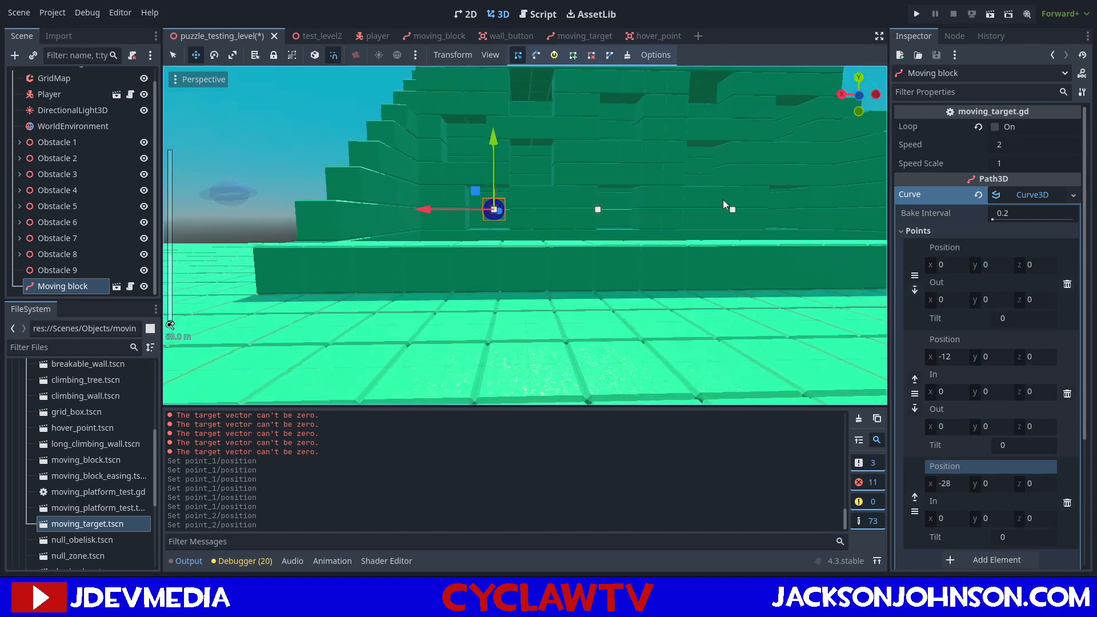
{"action": "right_click_drag", "start_coordinate": [711, 184], "coordinate": [343, 172]}
{"action": "scroll", "coordinate": [71, 150], "scroll_direction": "up", "scroll_amount": 1}
{"action": "left_click", "coordinate": [44, 110]}
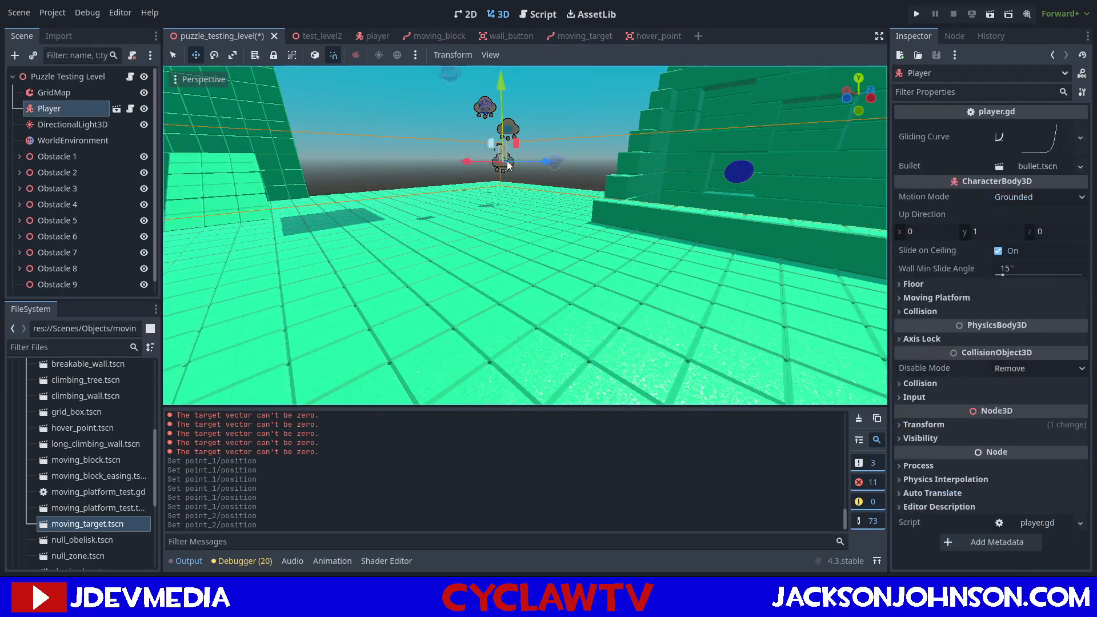
{"action": "left_click_drag", "start_coordinate": [547, 162], "coordinate": [825, 191]}
{"action": "key", "text": "ctrl+z"}
{"action": "left_click_drag", "start_coordinate": [551, 161], "coordinate": [686, 188]}
{"action": "key", "text": "ctrl+z"}
{"action": "left_click_drag", "start_coordinate": [466, 161], "coordinate": [659, 213]}
{"action": "right_click_drag", "start_coordinate": [658, 213], "coordinate": [626, 203]}
{"action": "key", "text": "w"}
{"action": "key", "text": "ctrl+s"}
Run the current scene, shoot at the moving target from the ledge, and stop the playtest.
{"action": "left_click", "coordinate": [987, 17]}
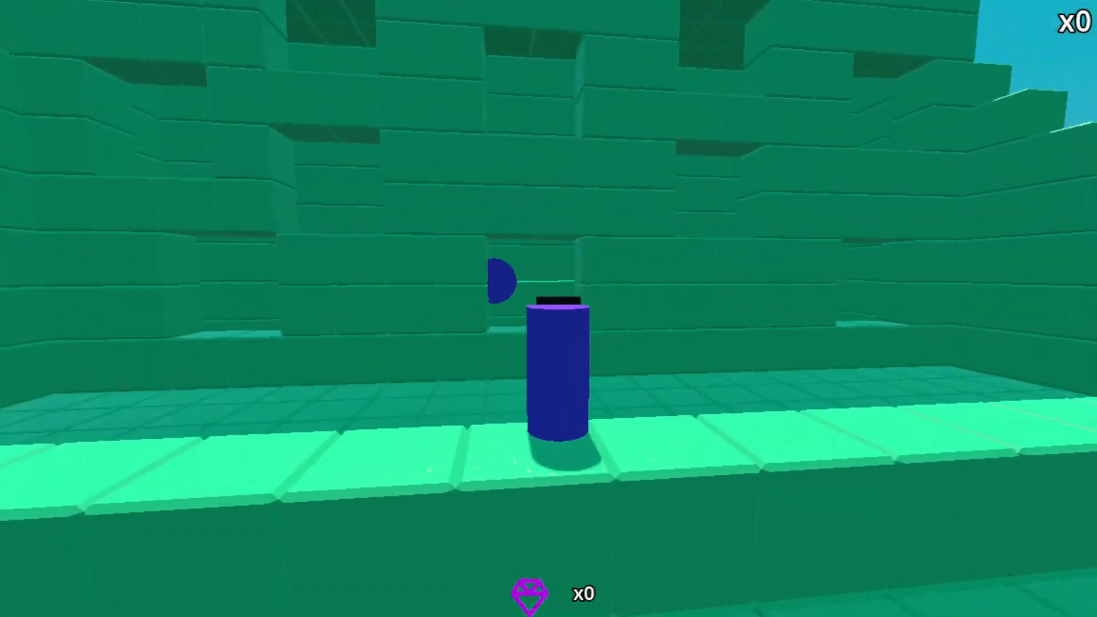
{"action": "key", "text": "w"}
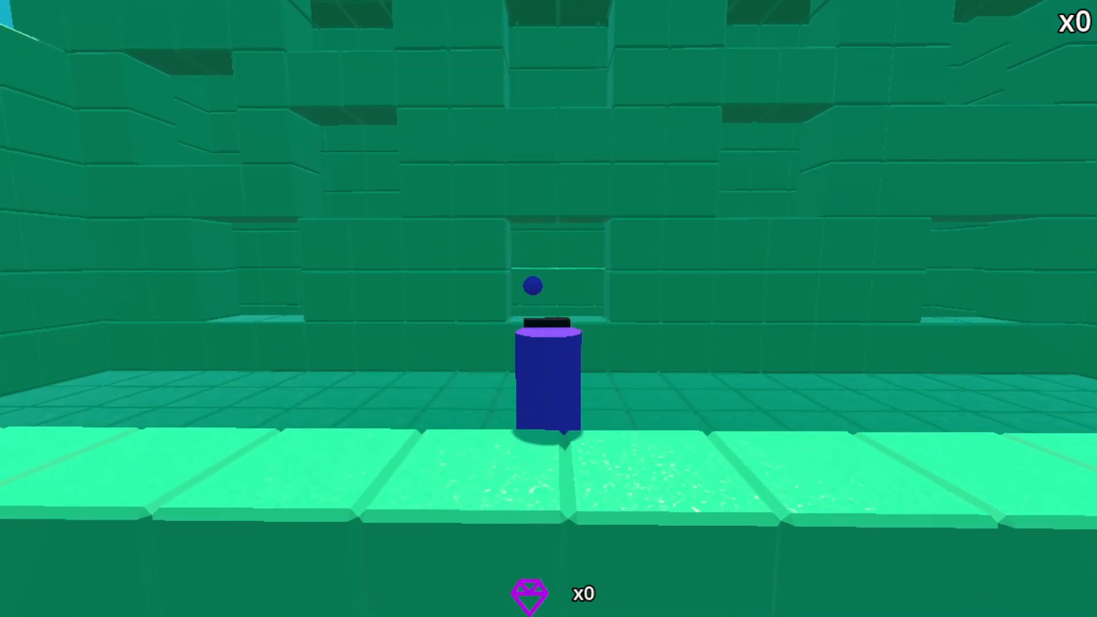
{"action": "key", "text": "space"}
{"action": "key", "text": "s"}
{"action": "key", "text": "w"}
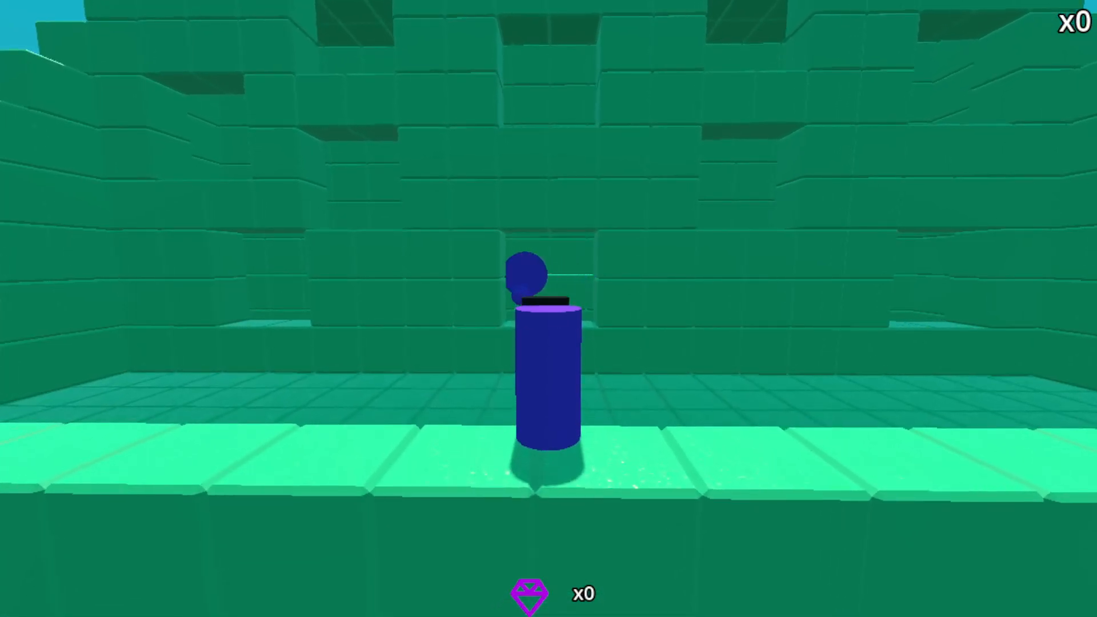
{"action": "key", "text": "space"}
{"action": "key", "text": "s"}
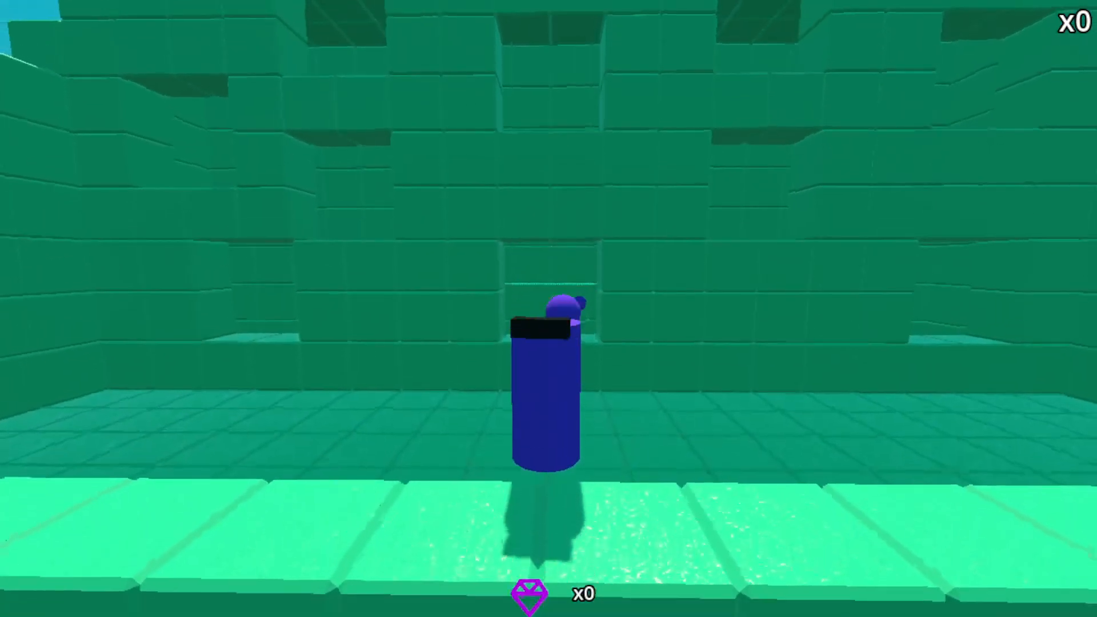
{"action": "key", "text": "w"}
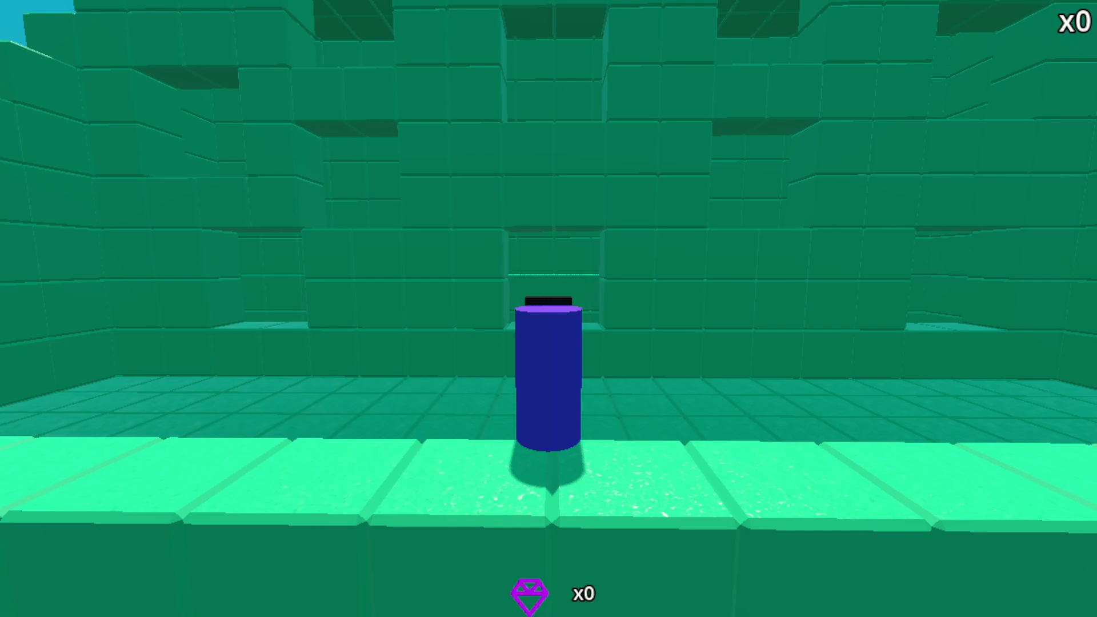
{"action": "key", "text": "Escape"}
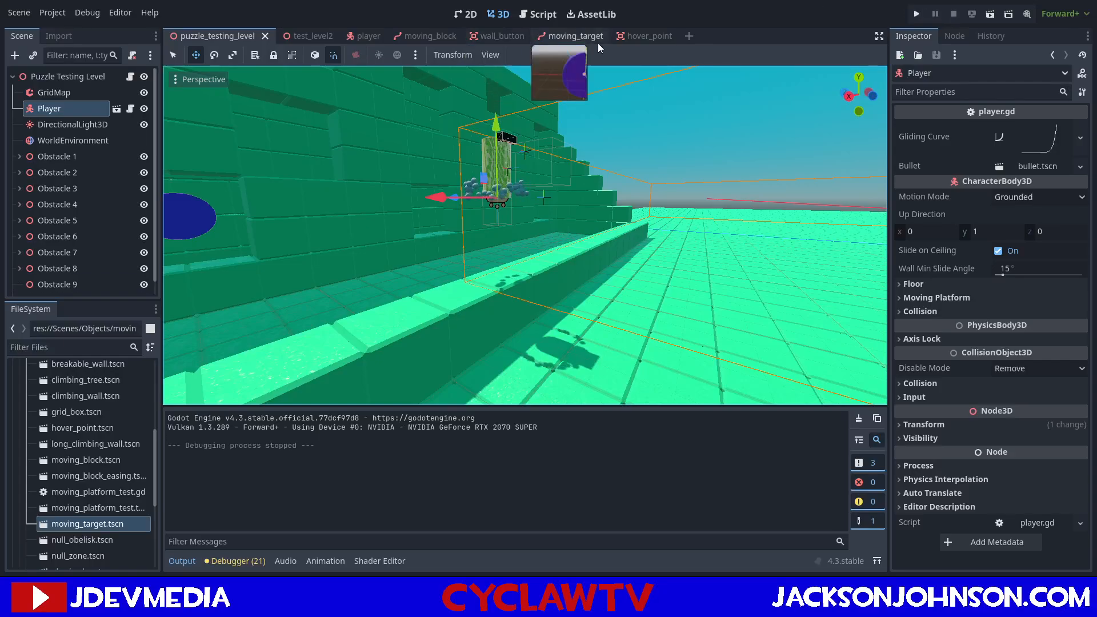
In the moving_target script's bullet-hit branch, add a #signal placeholder comment and a self.queue_free() call after body.queue_free().
{"action": "left_click", "coordinate": [637, 36]}
{"action": "left_click", "coordinate": [563, 35]}
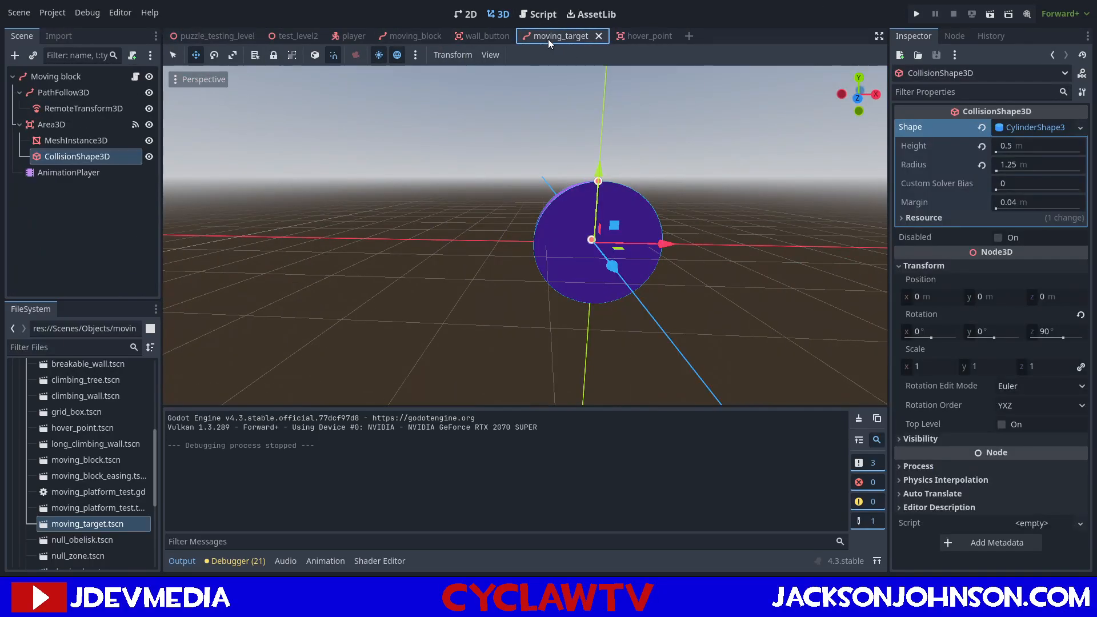
{"action": "left_click", "coordinate": [537, 13]}
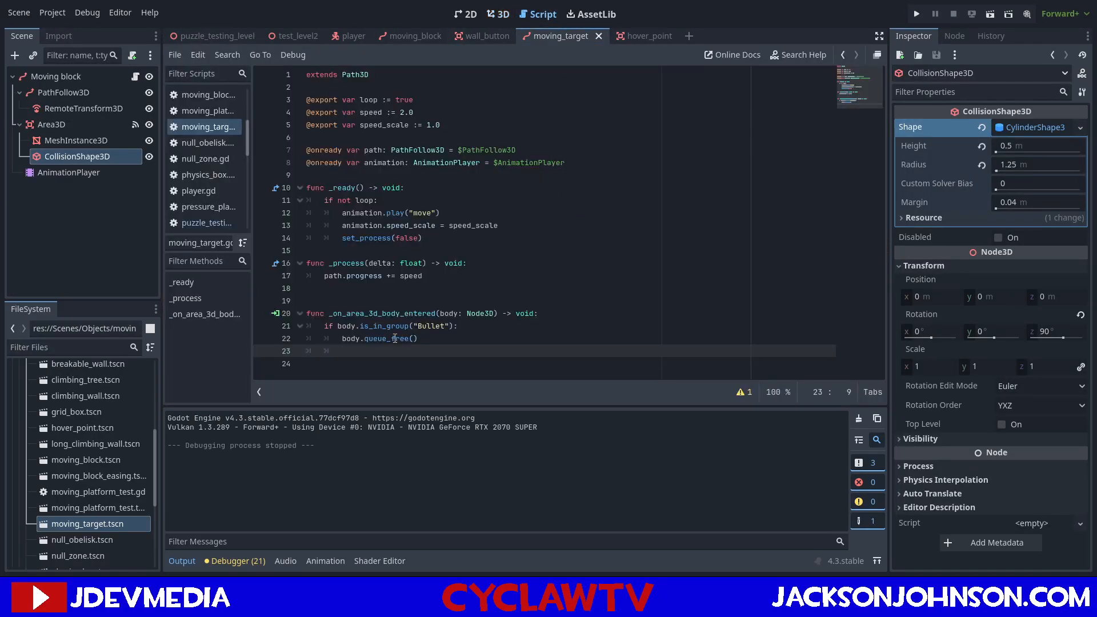
{"action": "key", "text": "Return"}
{"action": "key", "text": "Up"}
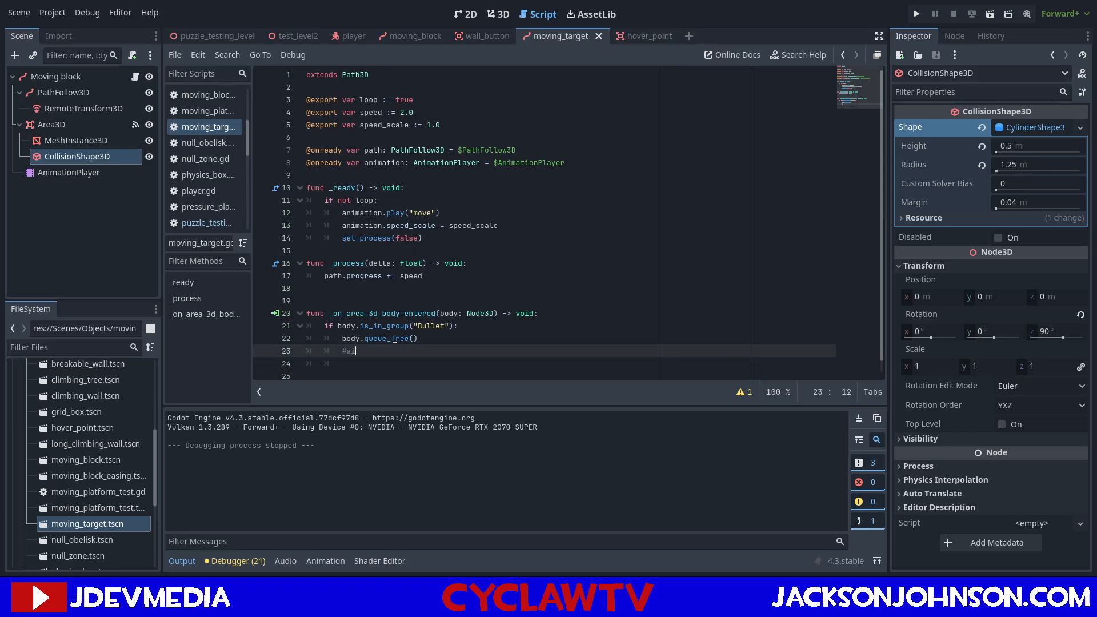
{"action": "key", "text": "Down"}
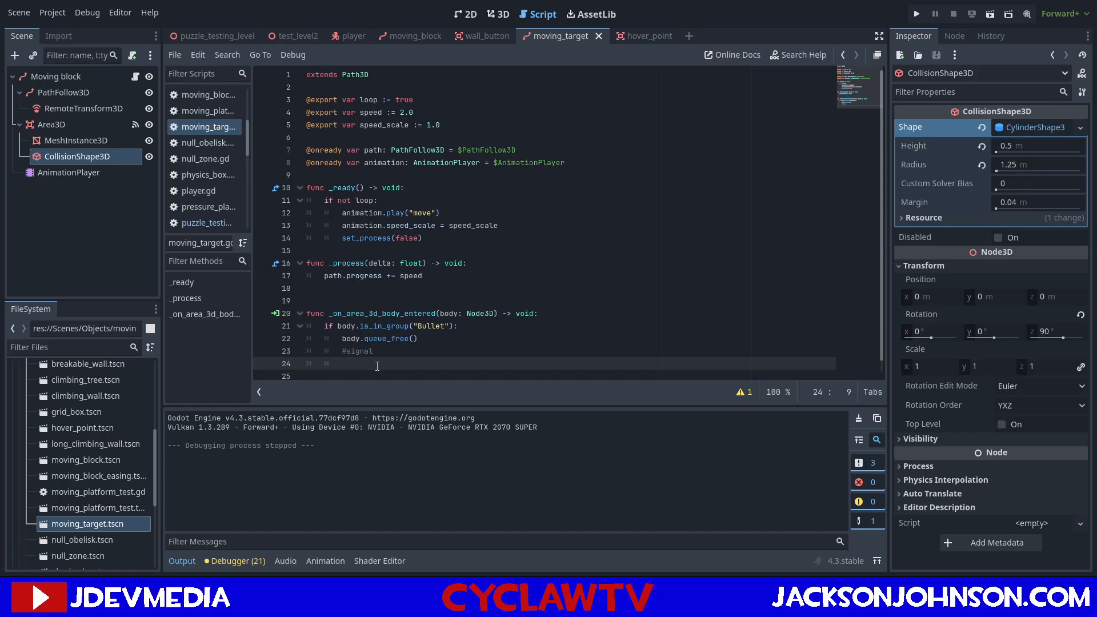
{"action": "type", "text": "f.qu"}
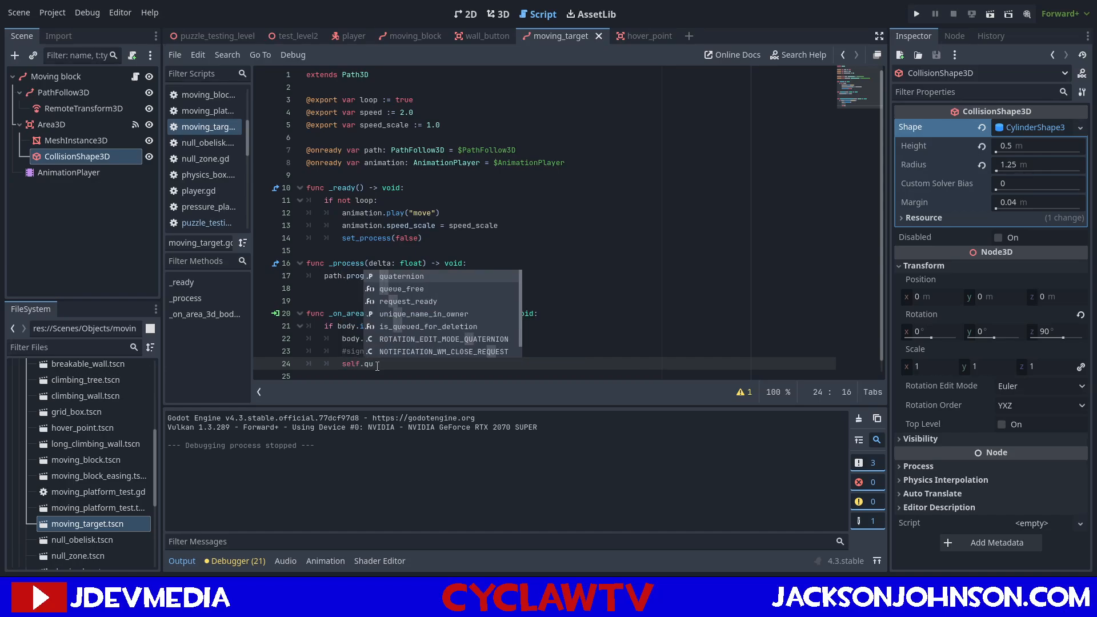
{"action": "key", "text": "Down"}
{"action": "key", "text": "Return"}
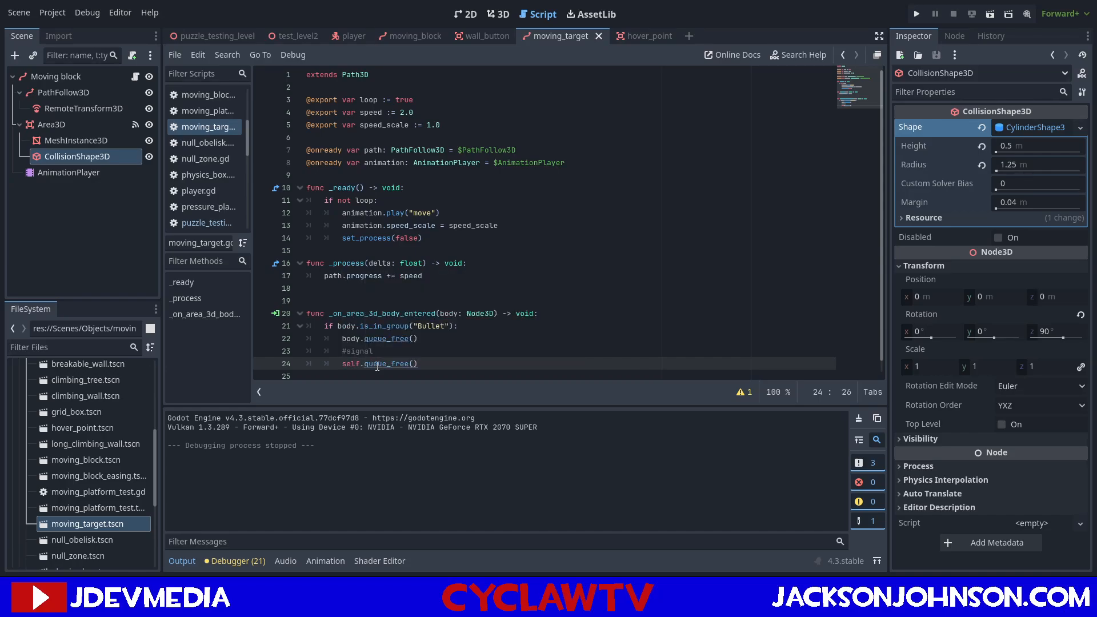
Run the puzzle testing level, shoot repeatedly at the moving target through the windows from the ledge, and stop the playtest.
{"action": "left_click", "coordinate": [243, 37]}
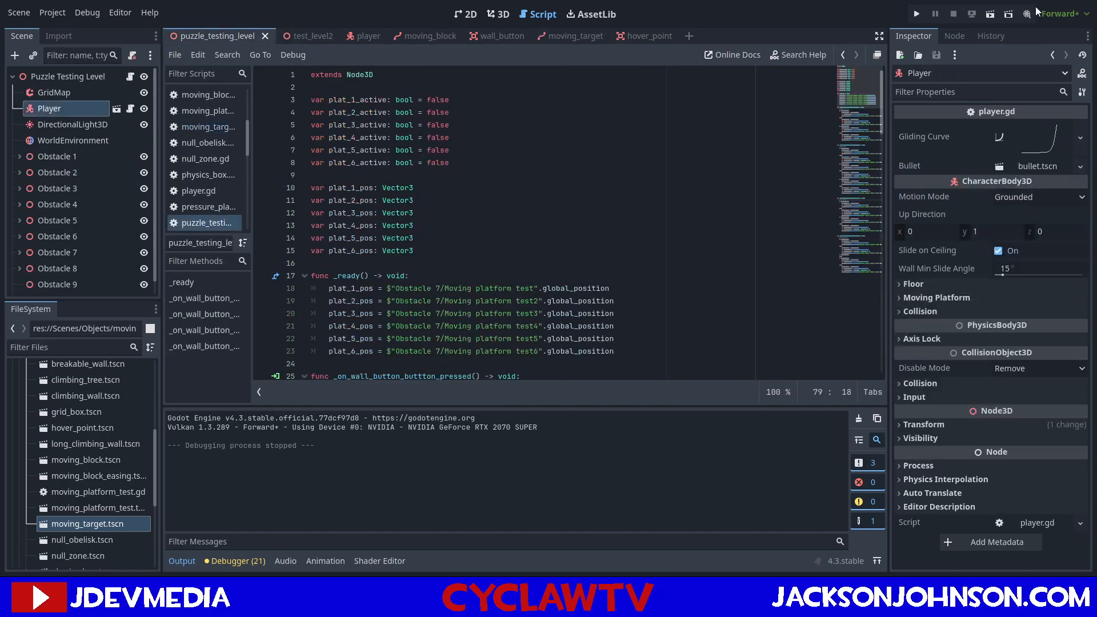
{"action": "left_click", "coordinate": [991, 16]}
{"action": "key", "text": "w"}
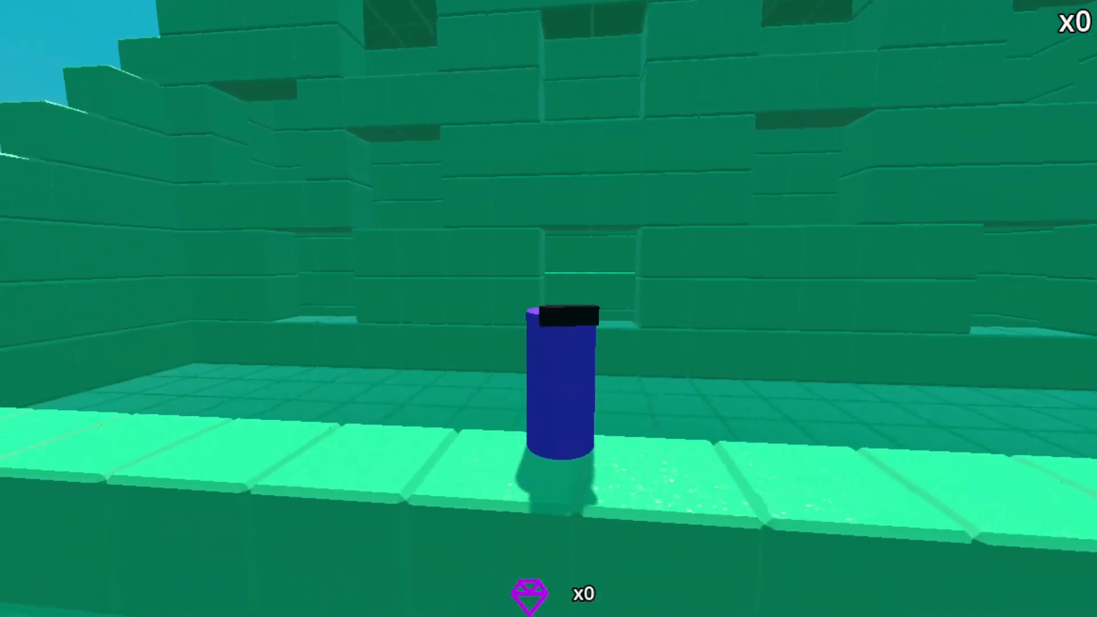
{"action": "left_click", "coordinate": [548, 309]}
{"action": "key", "text": "w"}
{"action": "left_click", "coordinate": [549, 308]}
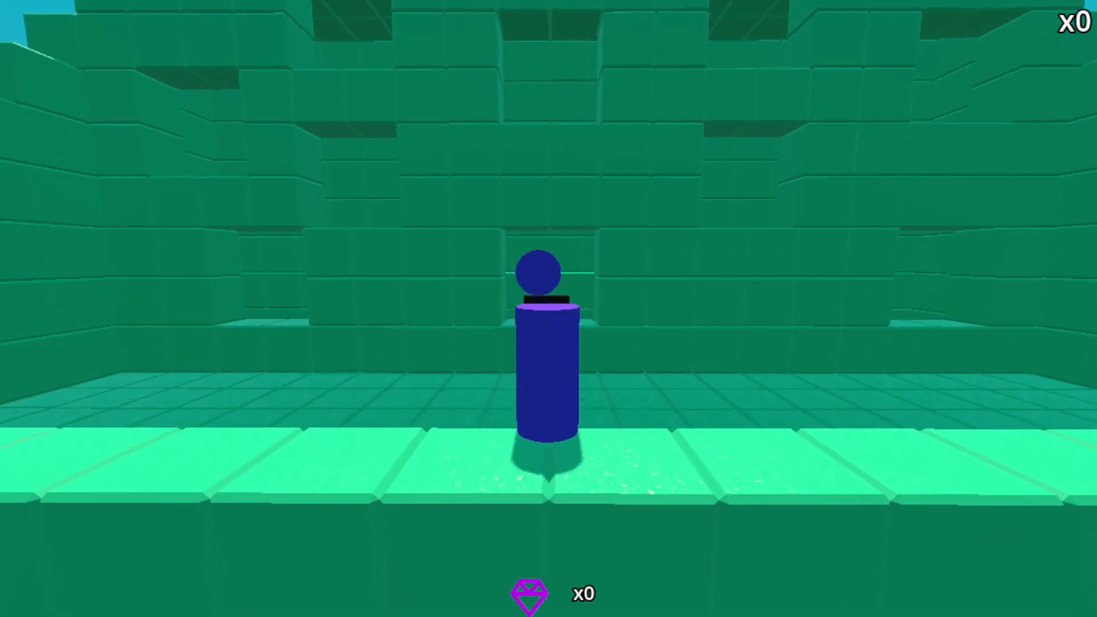
{"action": "key", "text": "space"}
{"action": "key", "text": "space"}
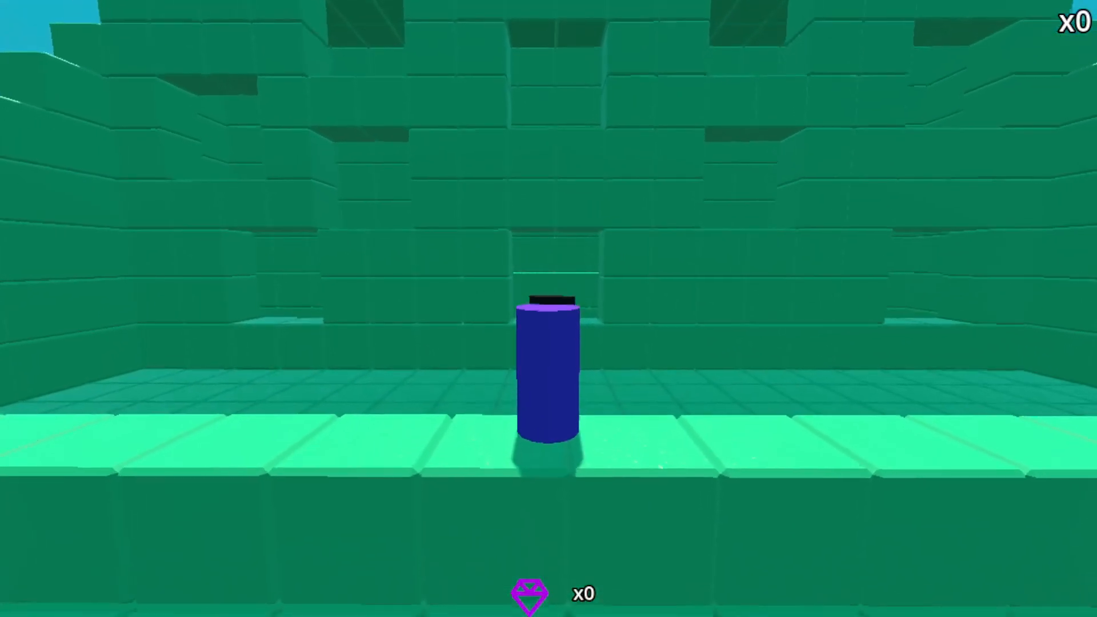
{"action": "left_click", "coordinate": [549, 308]}
{"action": "key", "text": "space"}
{"action": "left_click", "coordinate": [548, 309]}
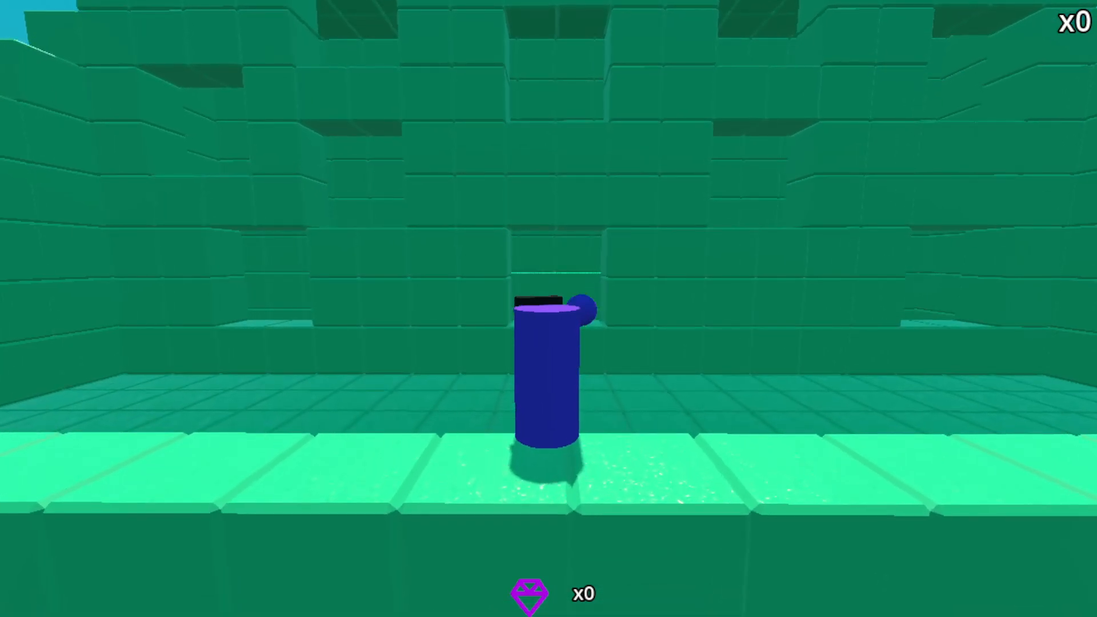
{"action": "left_click", "coordinate": [549, 309]}
{"action": "key", "text": "space"}
{"action": "key", "text": "s"}
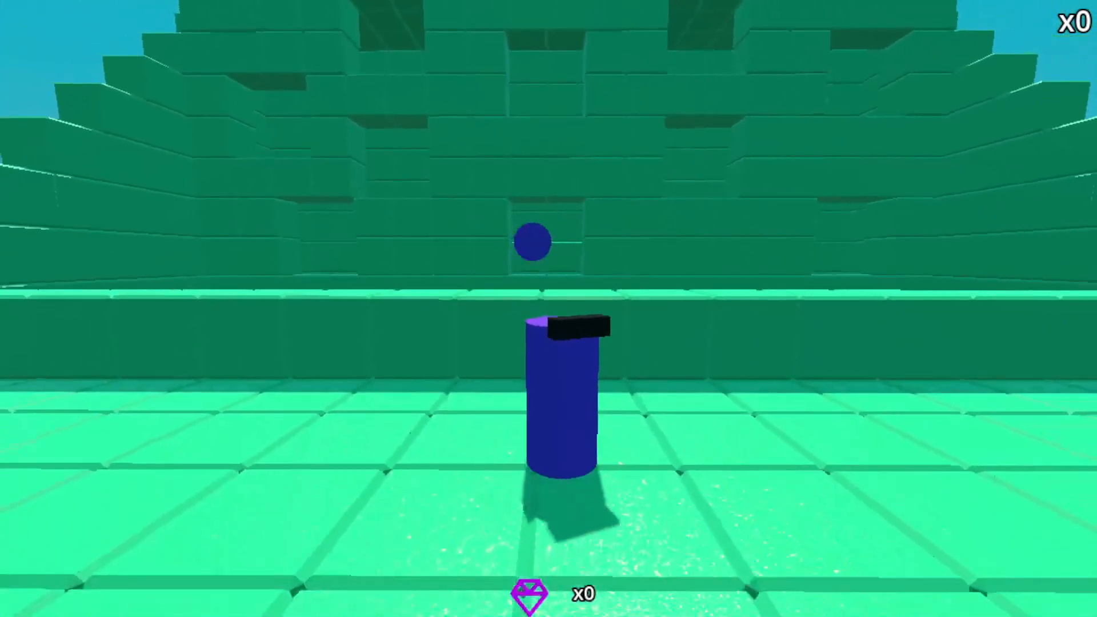
{"action": "key", "text": "w"}
{"action": "key", "text": "space"}
{"action": "left_click", "coordinate": [549, 309]}
{"action": "left_click", "coordinate": [549, 309]}
{"action": "left_click", "coordinate": [549, 308]}
{"action": "left_click", "coordinate": [548, 308]}
{"action": "left_click", "coordinate": [549, 309]}
{"action": "left_click", "coordinate": [548, 309]}
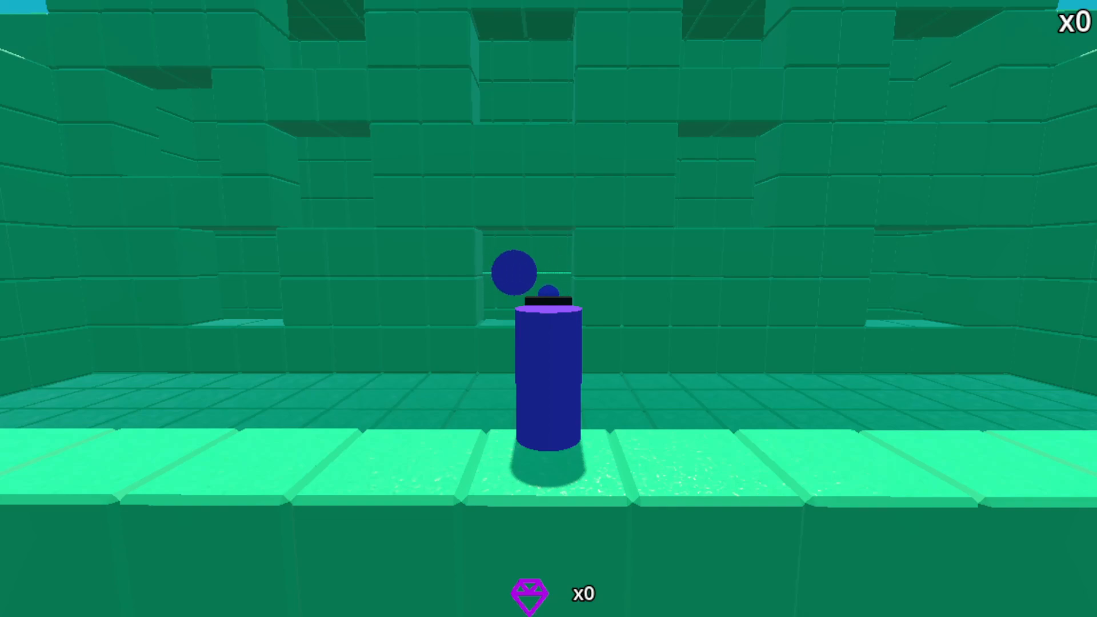
{"action": "left_click", "coordinate": [954, 16]}
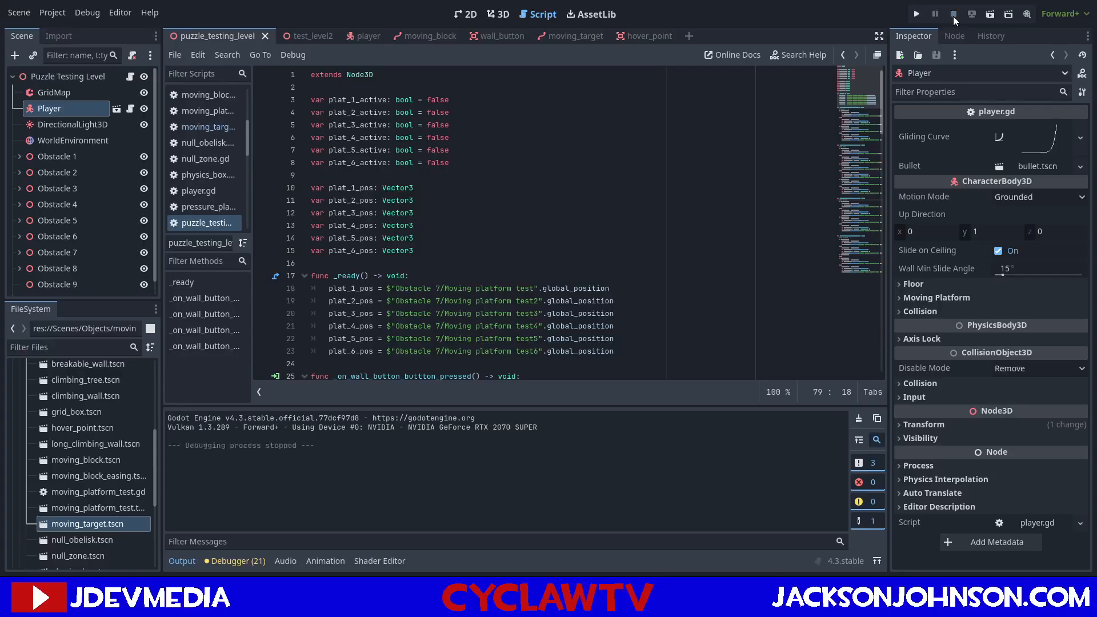
Review the wall_button, moving_block and hover_point scripts for how they detect bullet hits.
{"action": "left_click", "coordinate": [493, 38]}
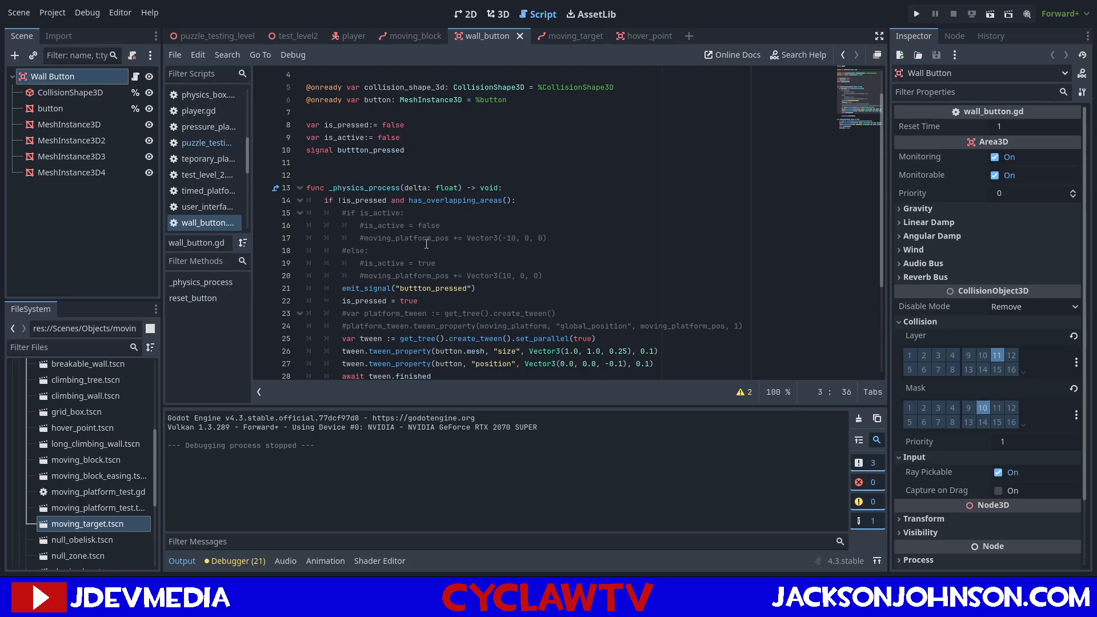
{"action": "scroll", "coordinate": [427, 245], "scroll_direction": "down", "scroll_amount": 3}
{"action": "left_click", "coordinate": [388, 34]}
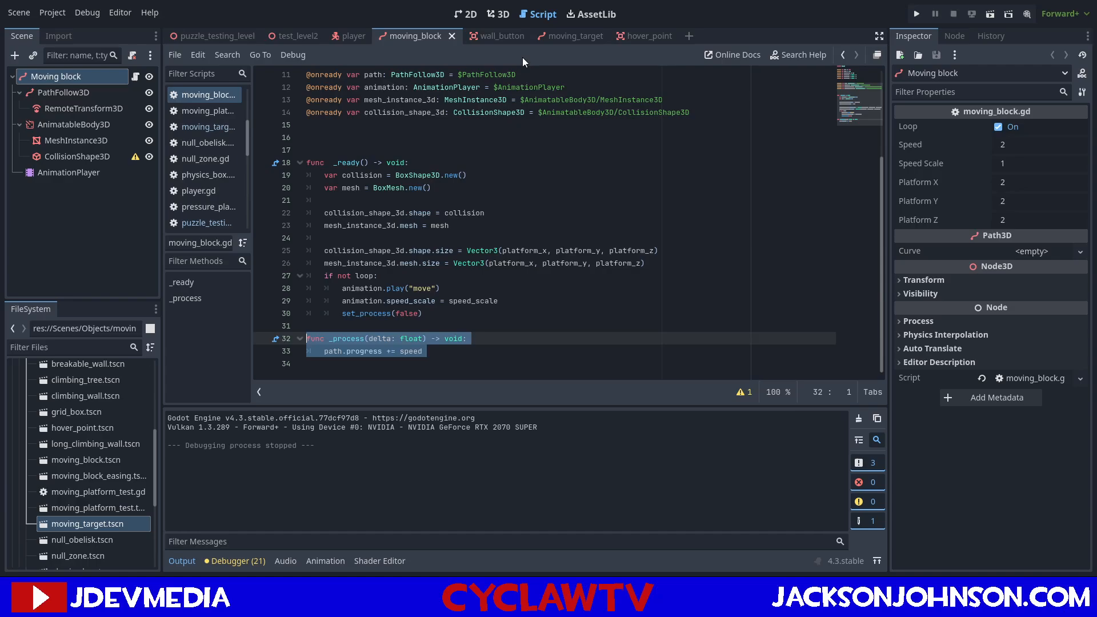
{"action": "left_click", "coordinate": [629, 38]}
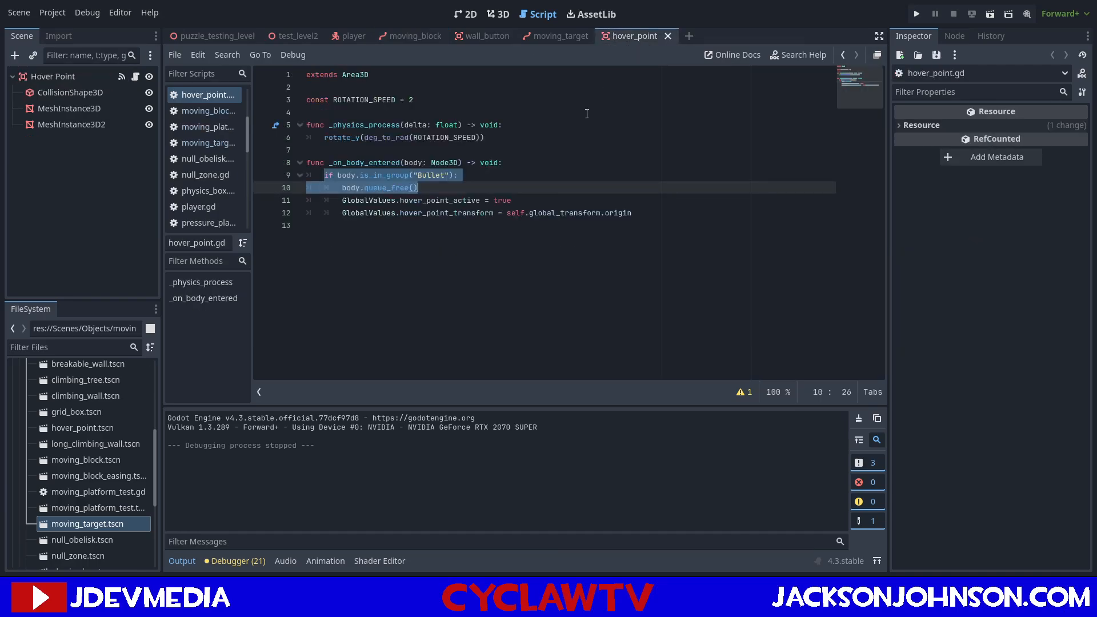
{"action": "left_click", "coordinate": [467, 201]}
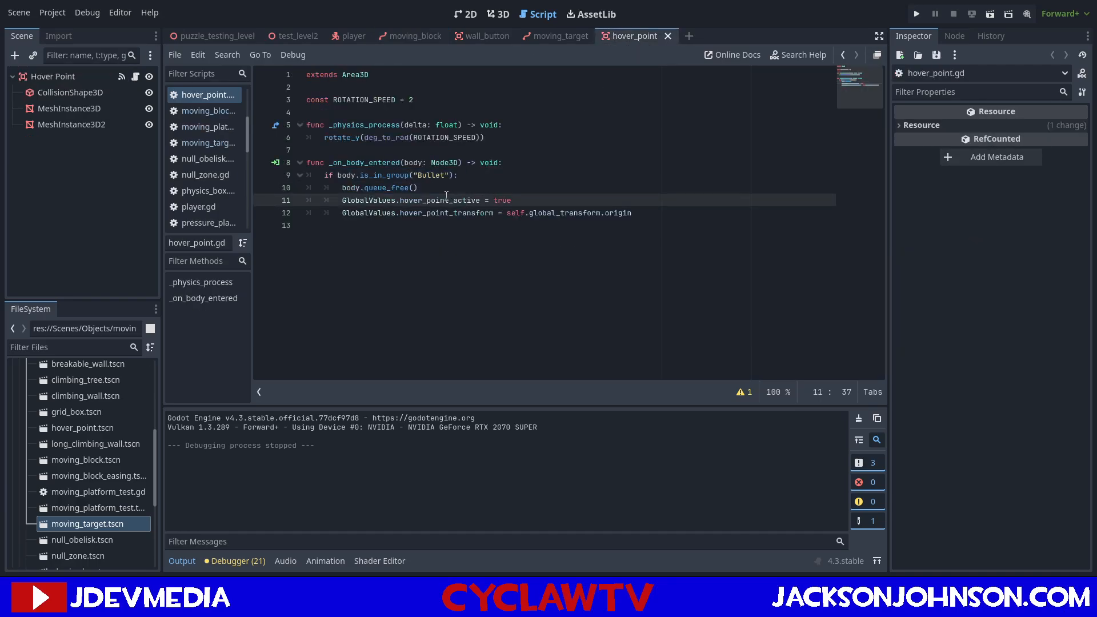
{"action": "left_click", "coordinate": [481, 34]}
{"action": "left_click", "coordinate": [403, 35]}
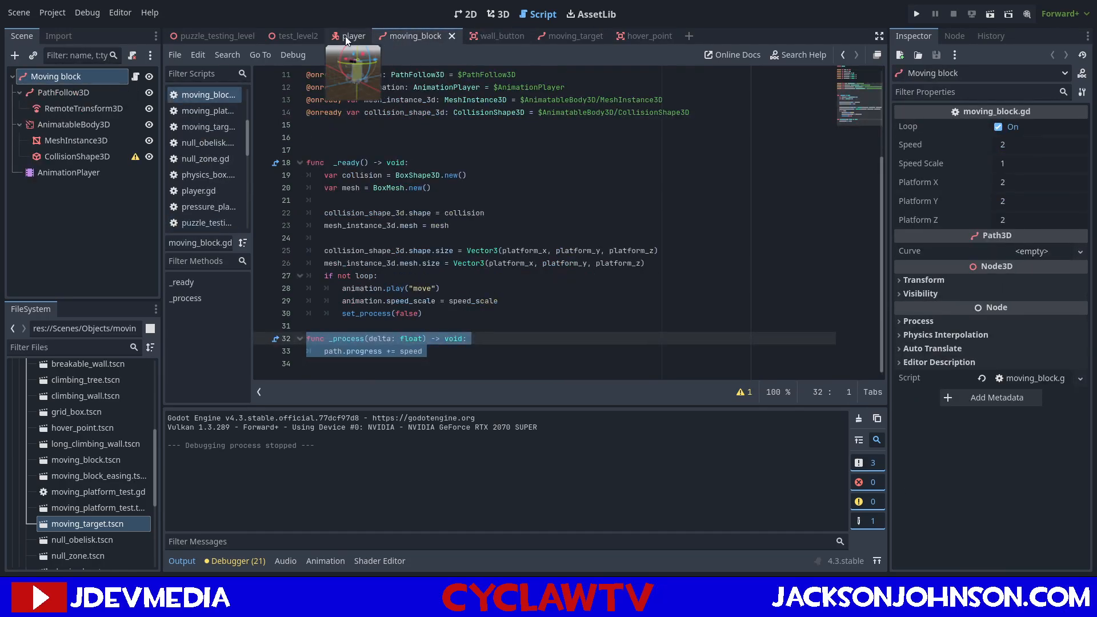
{"action": "left_click", "coordinate": [489, 32]}
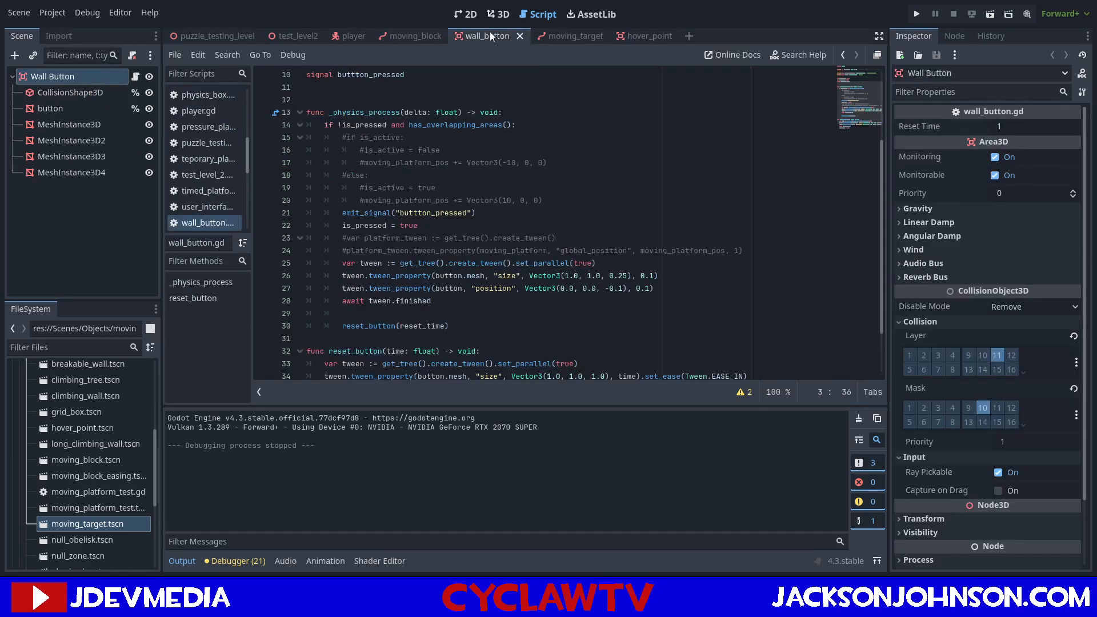
Inspect the moving target Area3D's signal connections and compare them with the hover_point and wall_button scenes.
{"action": "left_click", "coordinate": [556, 36]}
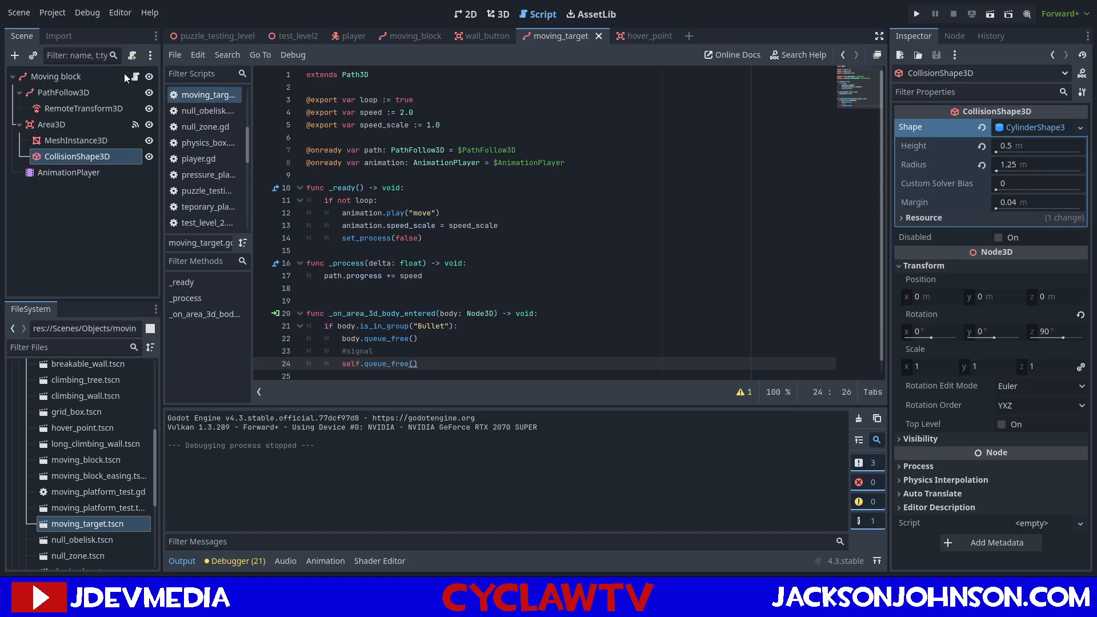
{"action": "left_click", "coordinate": [97, 121]}
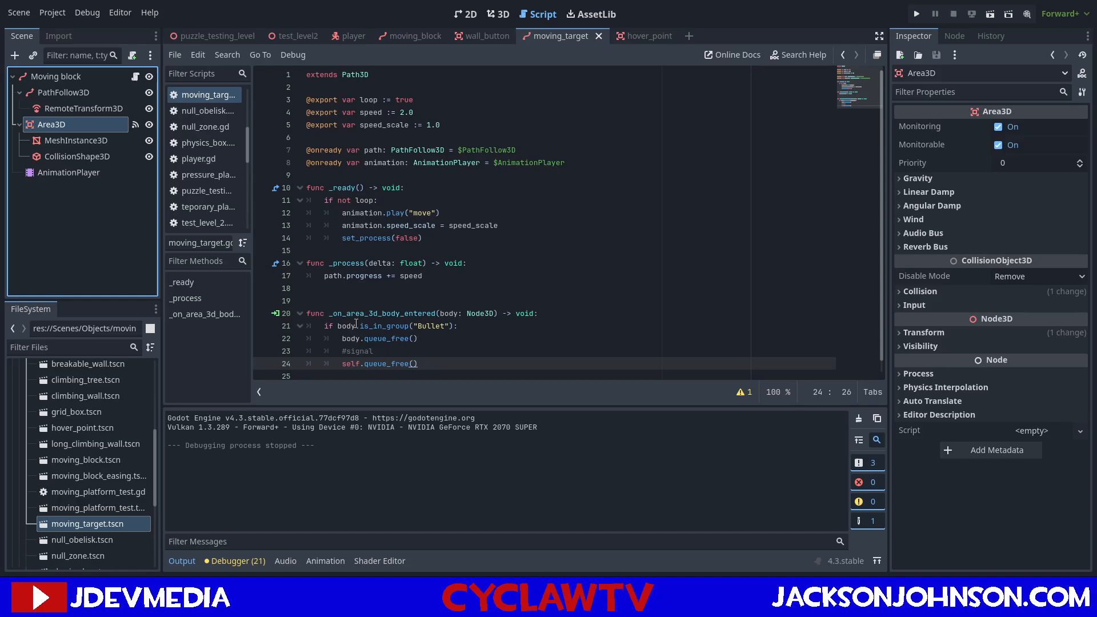
{"action": "scroll", "coordinate": [357, 324], "scroll_direction": "down", "scroll_amount": 1}
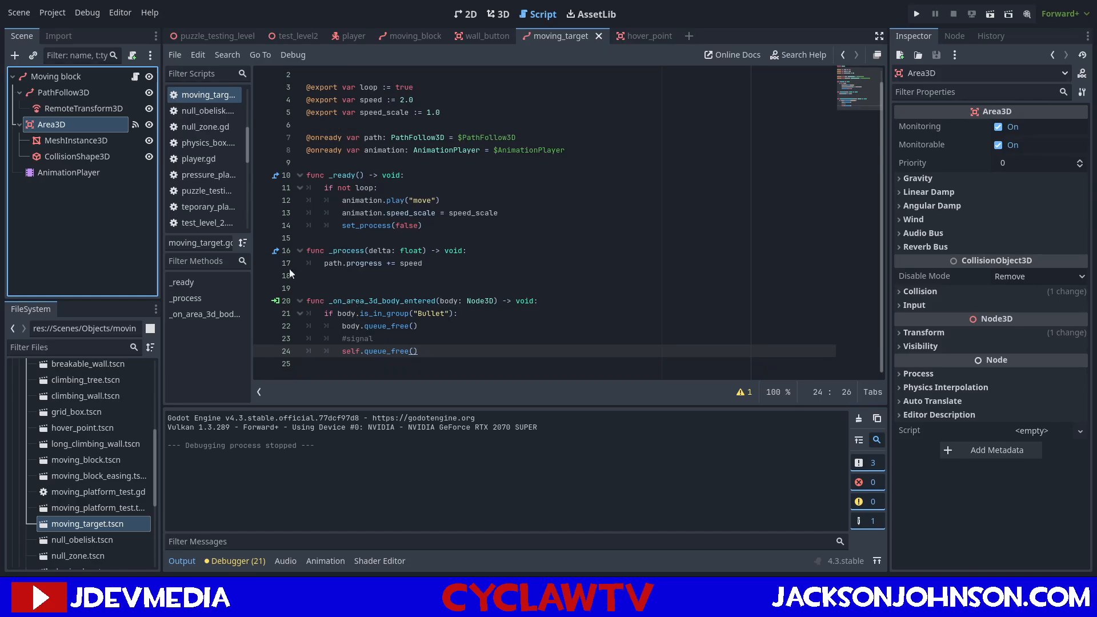
{"action": "left_click", "coordinate": [949, 39]}
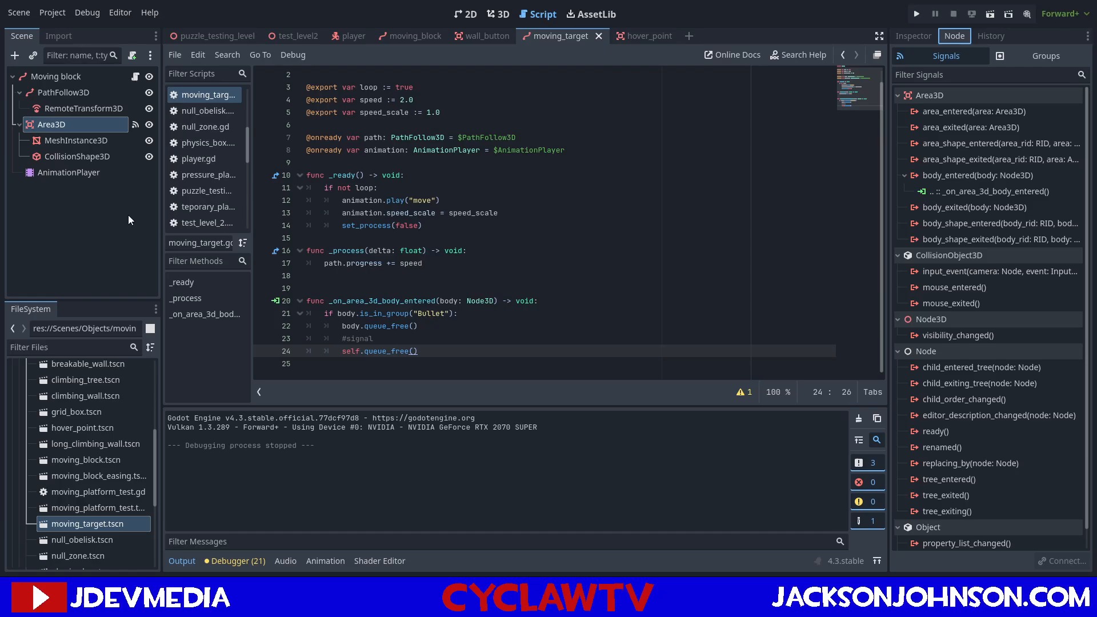
{"action": "left_click", "coordinate": [654, 43]}
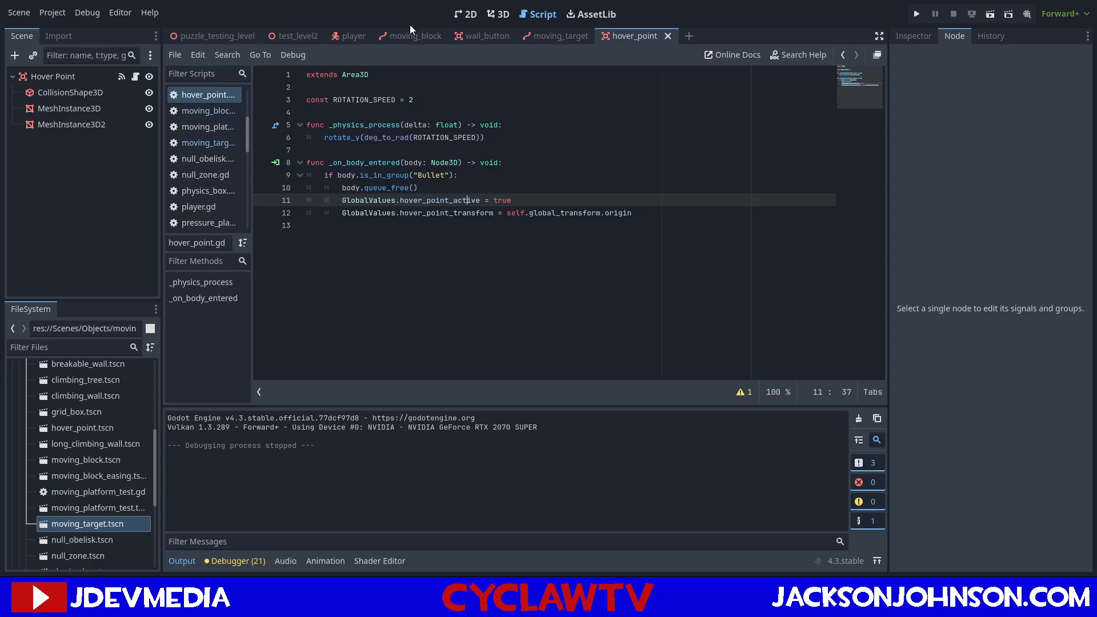
{"action": "left_click", "coordinate": [501, 38]}
{"action": "scroll", "coordinate": [570, 249], "scroll_direction": "down", "scroll_amount": 2}
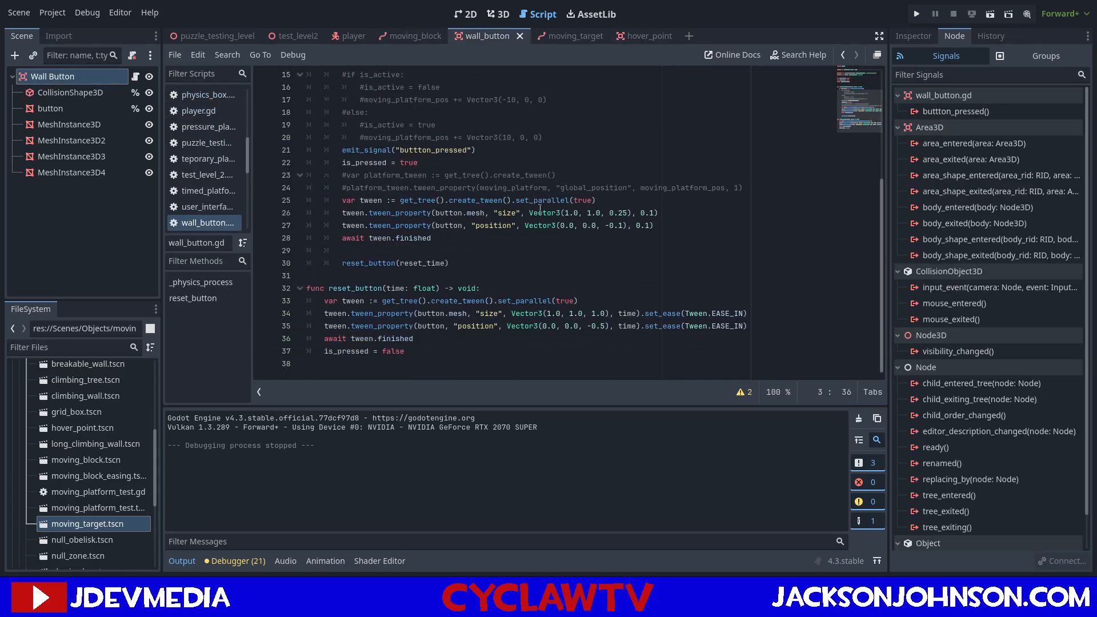
{"action": "left_click", "coordinate": [566, 37]}
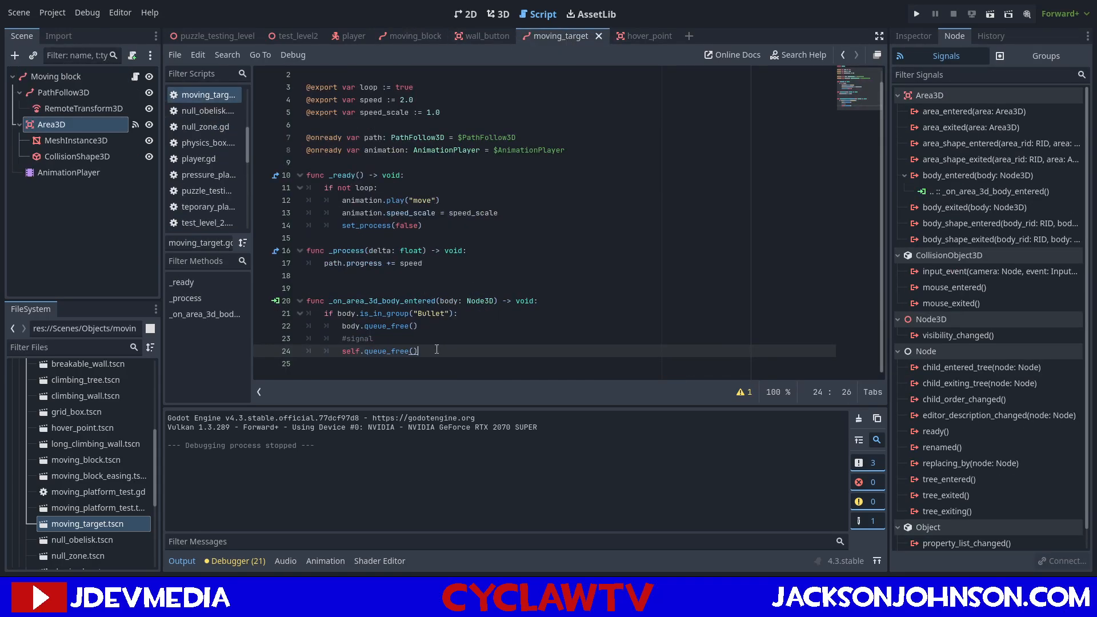
Add print("NOT IN GROUP") as the first line of the moving target's _on_area_3d_body_entered function.
{"action": "left_click_drag", "start_coordinate": [442, 349], "coordinate": [347, 351]}
{"action": "left_click", "coordinate": [553, 299]}
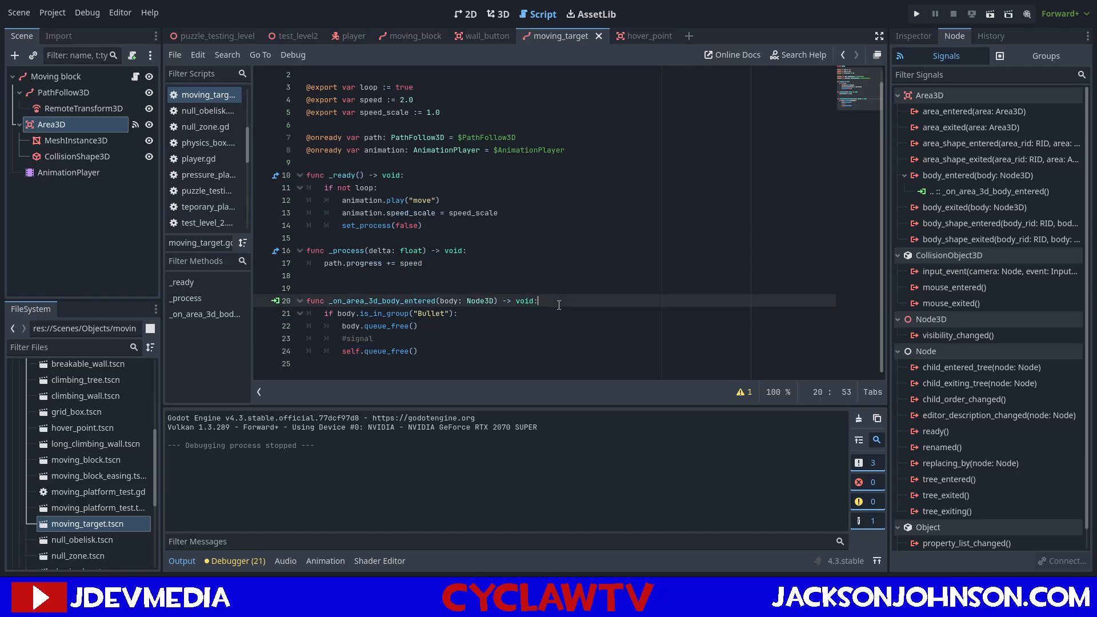
{"action": "key", "text": "Return"}
{"action": "type", "text": "Pri"}
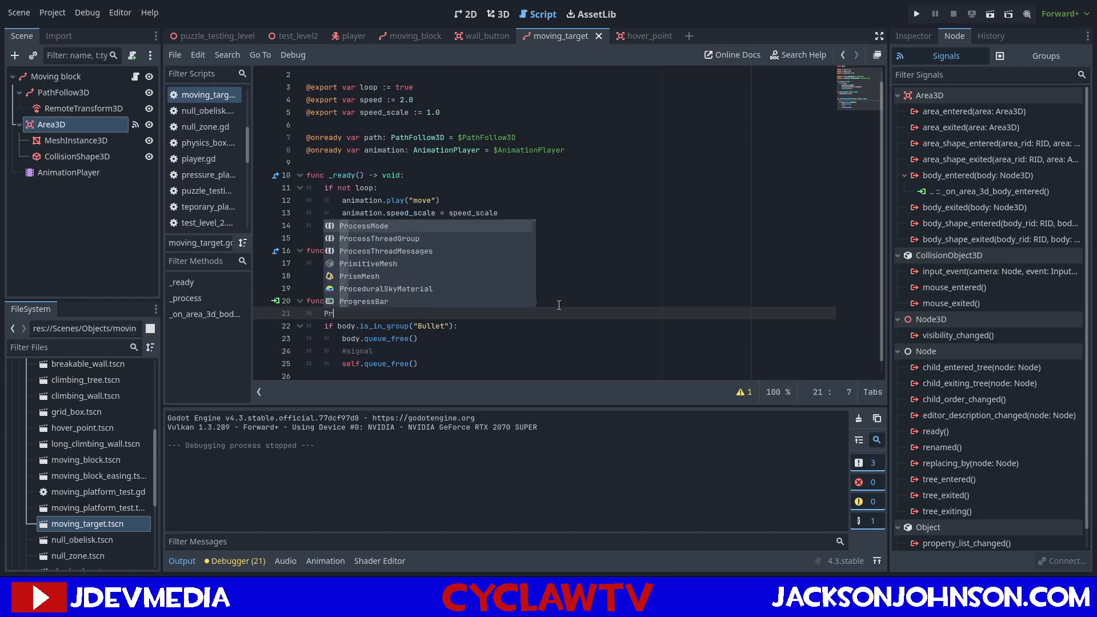
{"action": "key", "text": "BackSpace"}
{"action": "key", "text": "BackSpace"}
{"action": "key", "text": "BackSpace"}
{"action": "type", "text": "pri"}
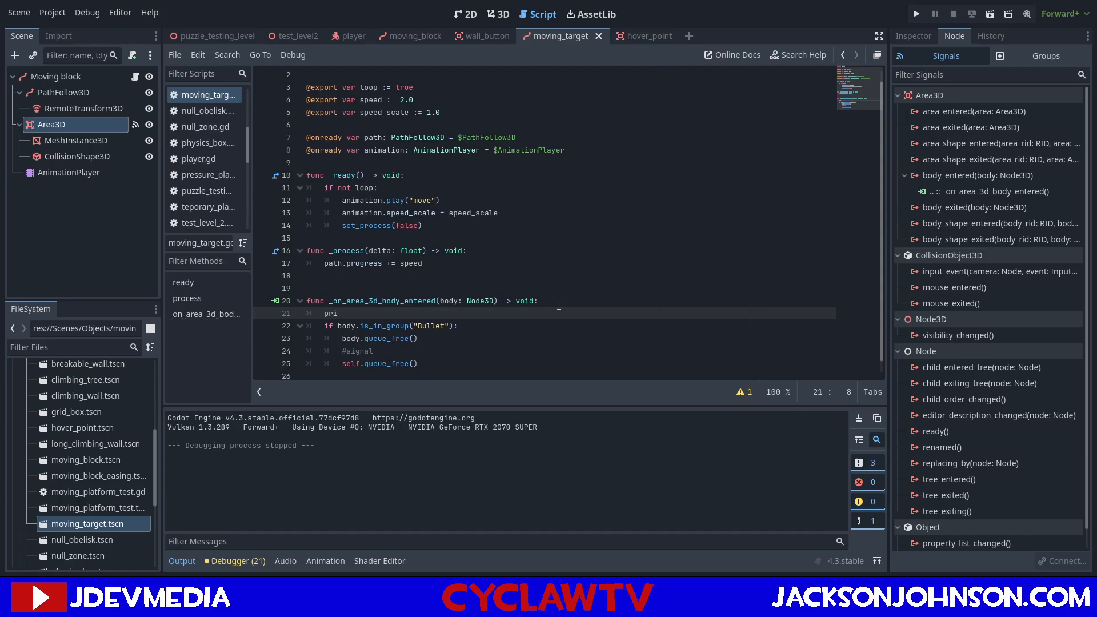
{"action": "type", "text": "nt(\""}
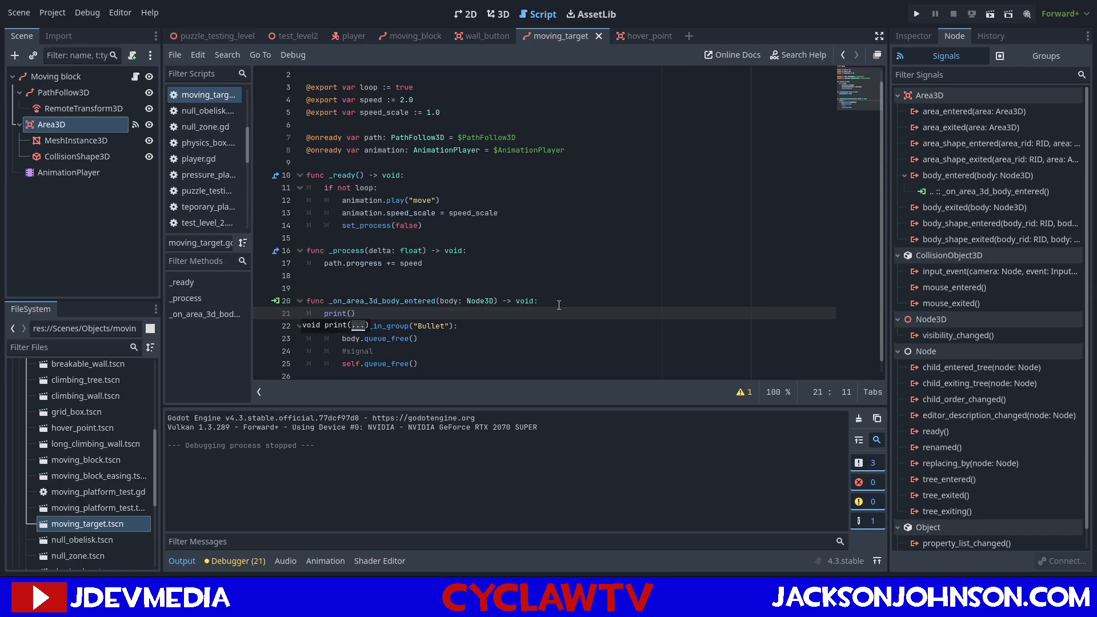
{"action": "type", "text": "NOT I"}
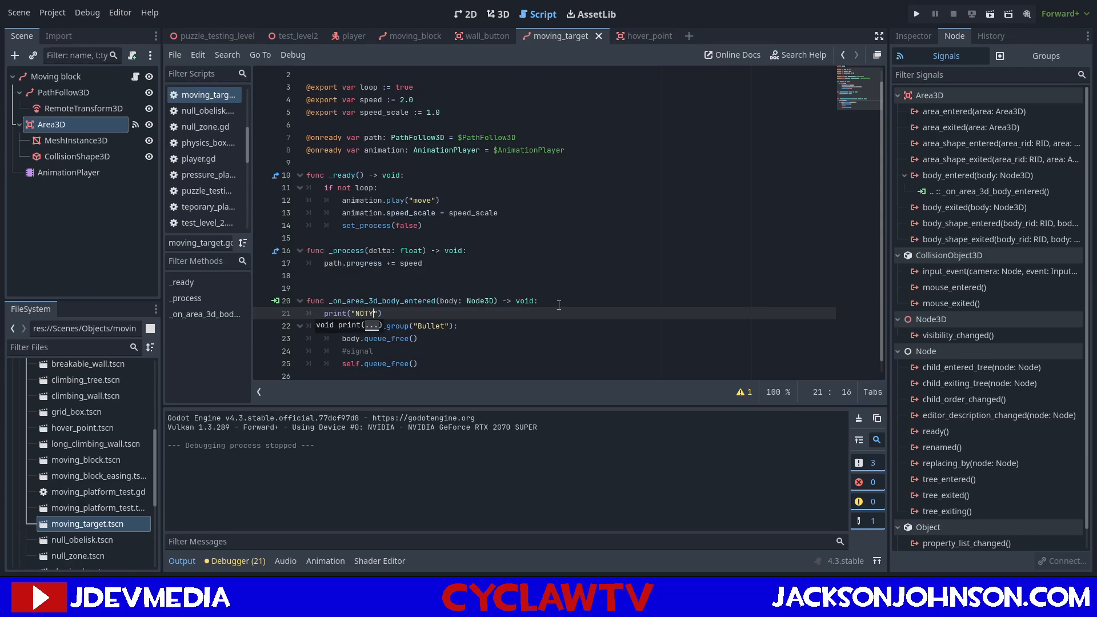
{"action": "type", "text": "N GROUP"}
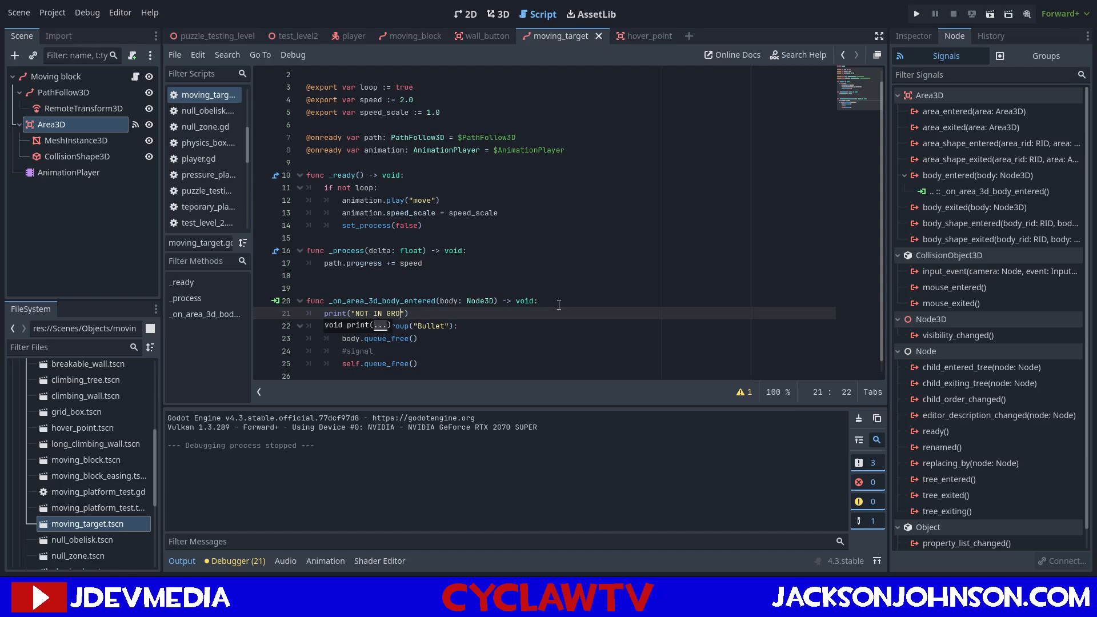
Comment out self.queue_free() in the bullet-hit branch and add print("IN GROUP") below it.
{"action": "left_click", "coordinate": [442, 362]}
{"action": "left_click_drag", "start_coordinate": [418, 363], "coordinate": [346, 366]}
{"action": "left_click", "coordinate": [343, 366]}
{"action": "type", "text": "#"}
{"action": "left_click", "coordinate": [459, 366]}
{"action": "key", "text": "Return"}
{"action": "type", "text": "print(\"IN GROUP"}
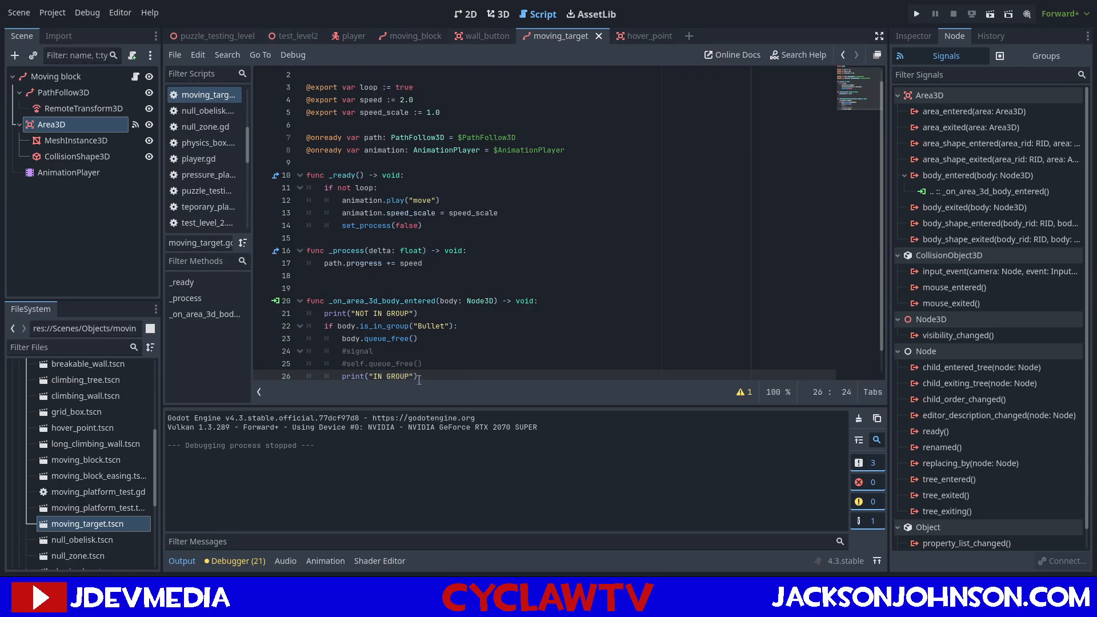
Replace the message printed in the bullet-hit branch with "TARGET HIT".
{"action": "left_click_drag", "start_coordinate": [409, 377], "coordinate": [377, 382]}
{"action": "key", "text": "BackSpace"}
{"action": "key", "text": "BackSpace"}
{"action": "type", "text": "TARGET HIT"}
Review the hit-detection prints, run the puzzle_testing_level scene and fire at the moving target through the windows.
{"action": "scroll", "coordinate": [429, 291], "scroll_direction": "down", "scroll_amount": 1}
{"action": "left_click_drag", "start_coordinate": [429, 288], "coordinate": [321, 284]}
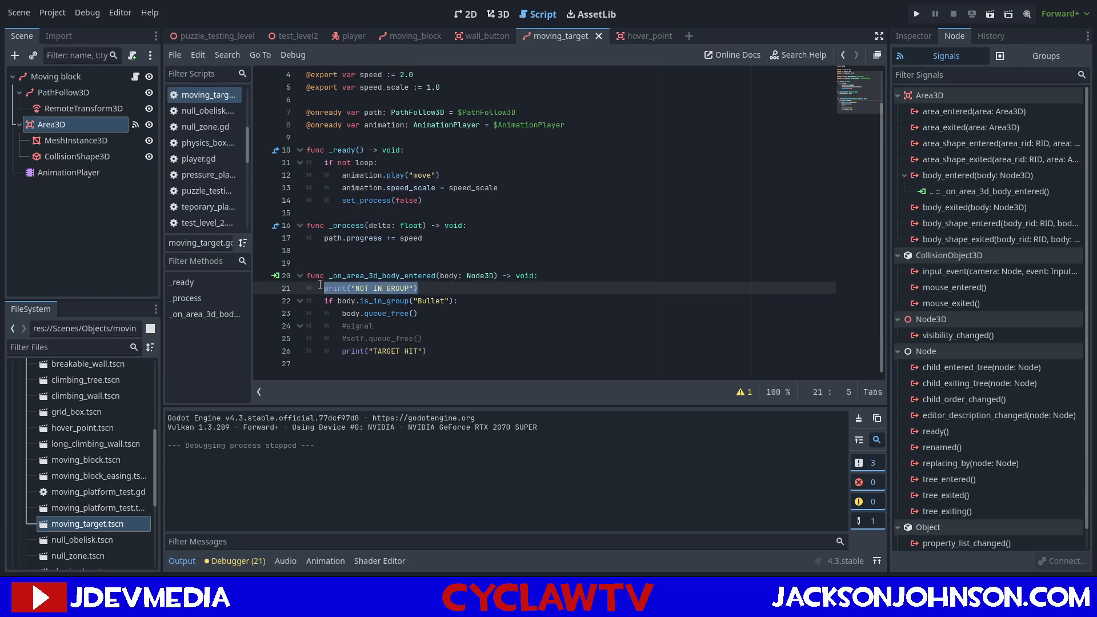
{"action": "left_click", "coordinate": [450, 293]}
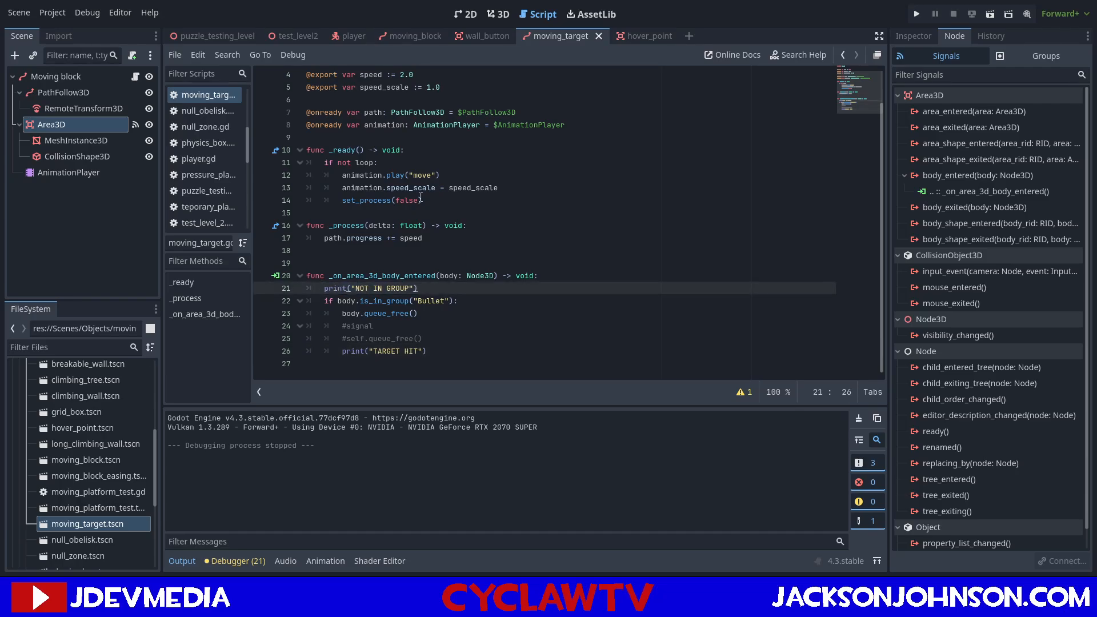
{"action": "left_click", "coordinate": [228, 35]}
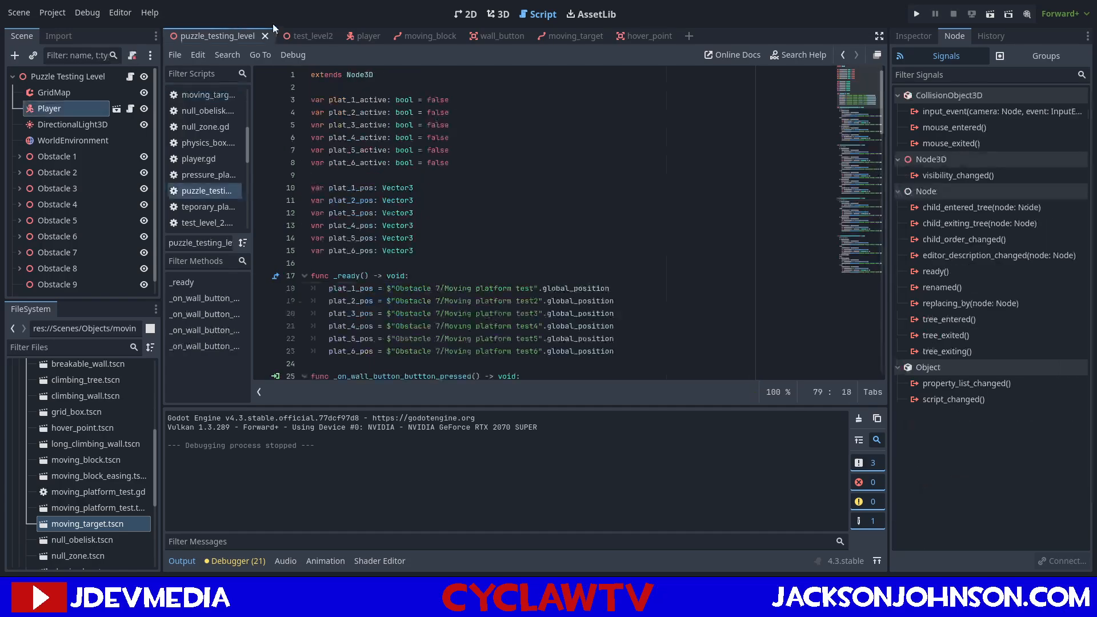
{"action": "left_click", "coordinate": [996, 22]}
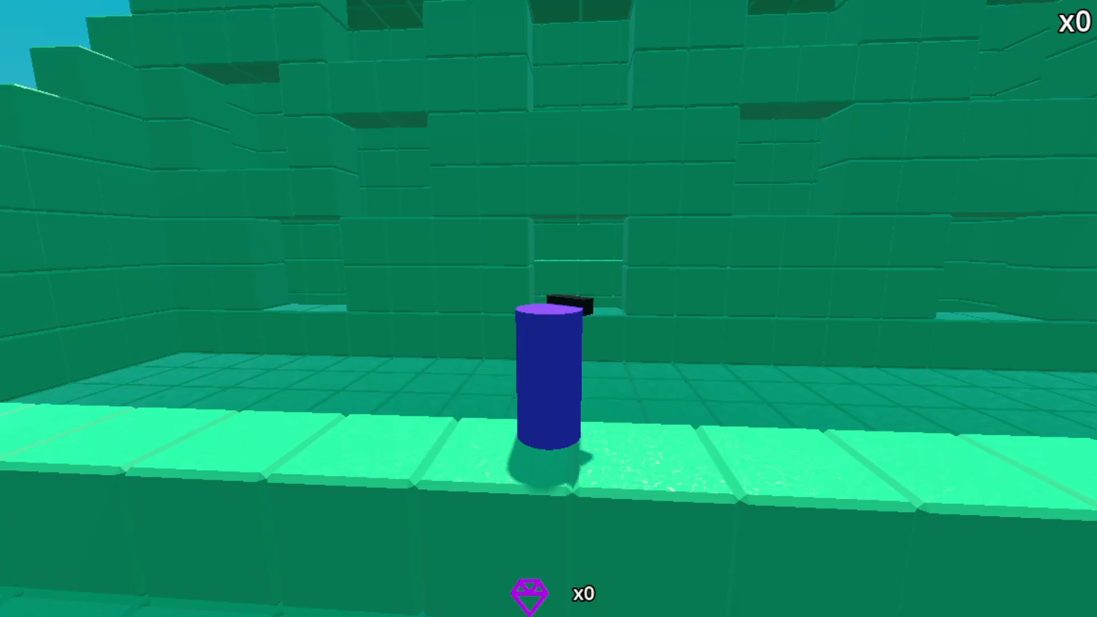
{"action": "key", "text": "w"}
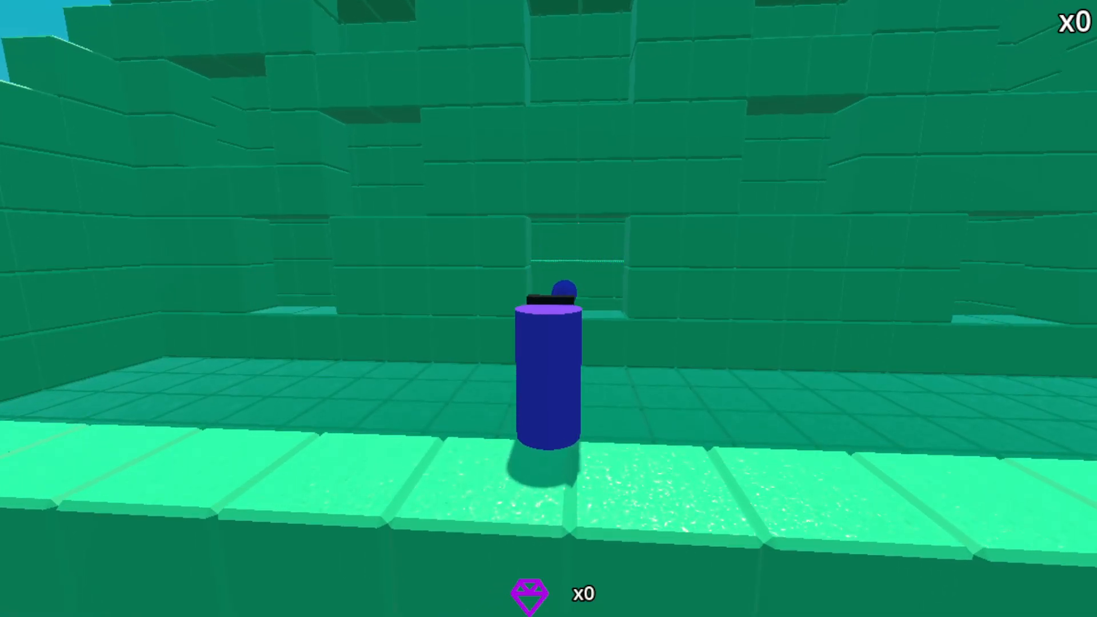
{"action": "key", "text": "w"}
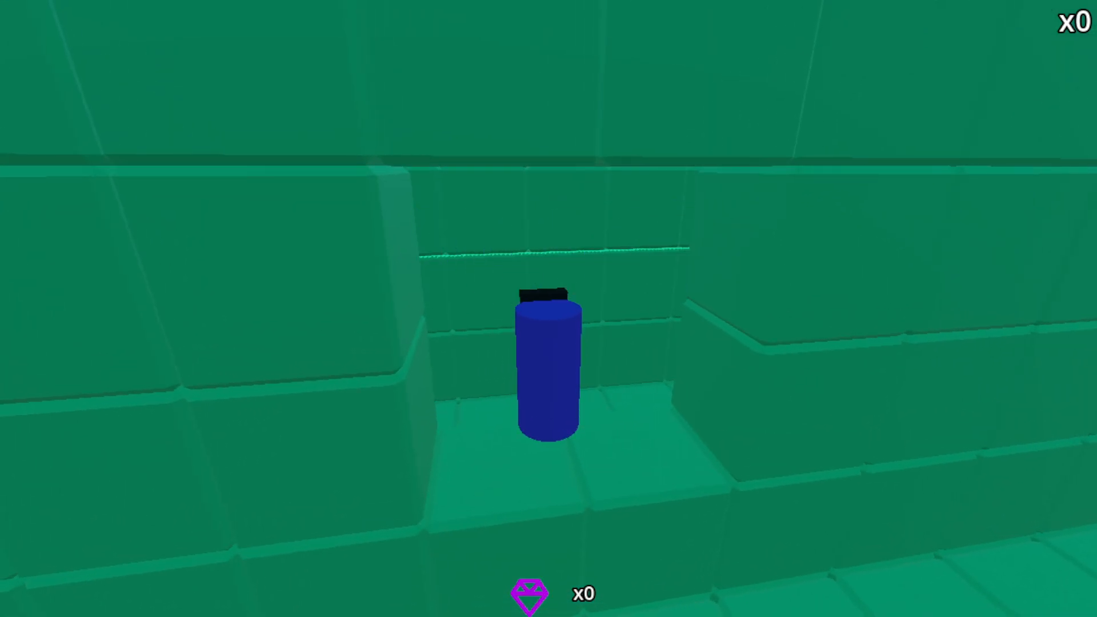
{"action": "key", "text": "F8"}
Compare the wall_button script with the moving_target script and inspect the target's PathFollow3D and RemoteTransform3D properties.
{"action": "left_click", "coordinate": [488, 36]}
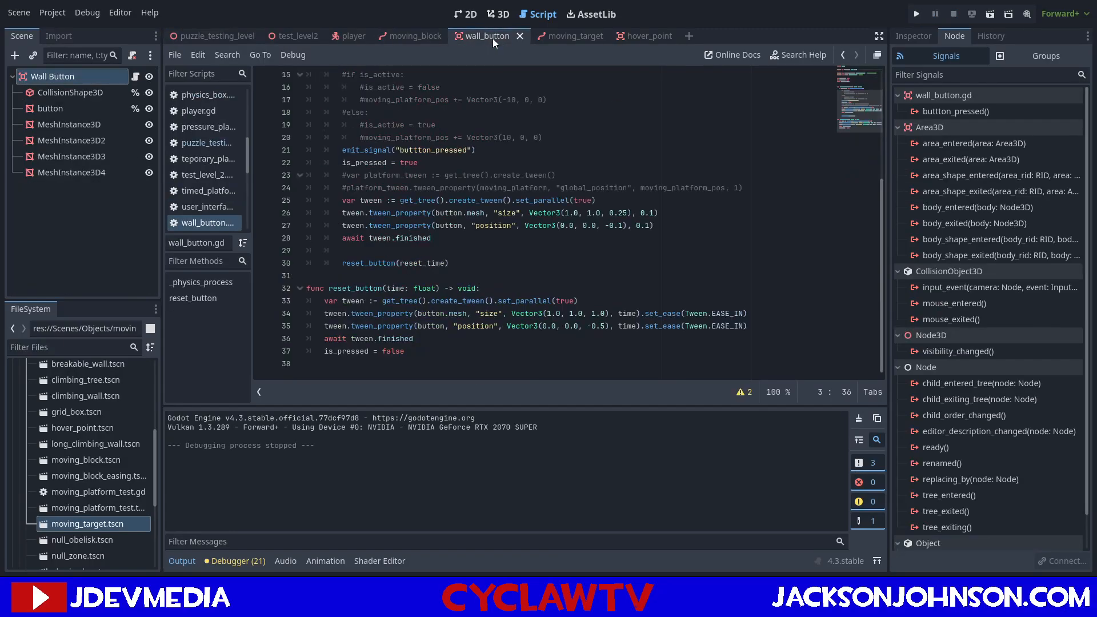
{"action": "scroll", "coordinate": [525, 152], "scroll_direction": "up", "scroll_amount": 2}
{"action": "left_click", "coordinate": [556, 35]}
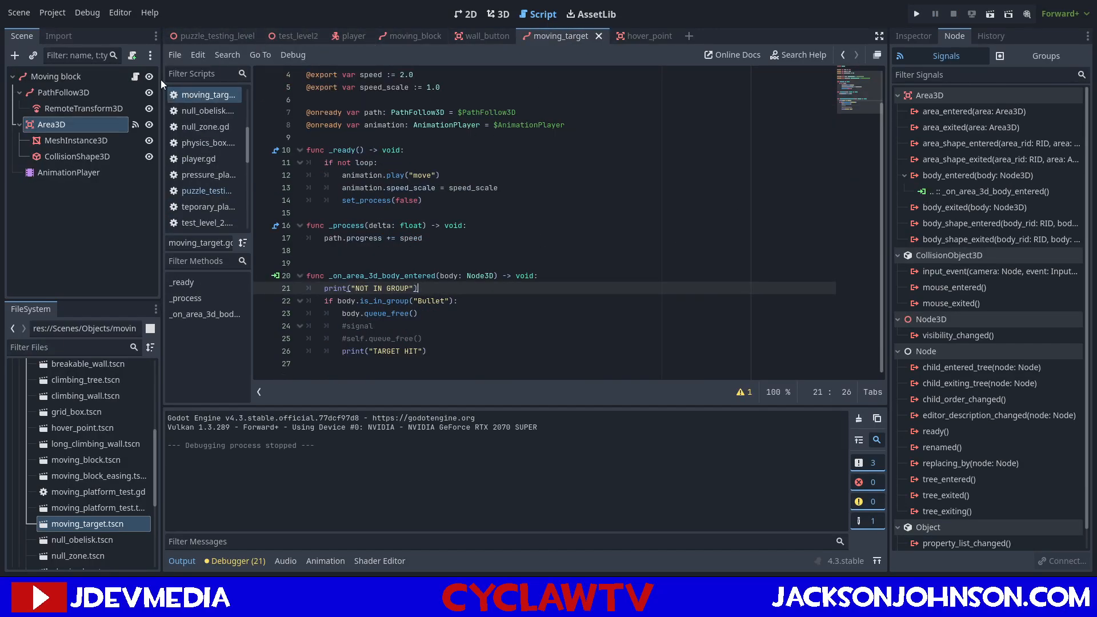
{"action": "left_click", "coordinate": [94, 93]}
{"action": "left_click", "coordinate": [913, 37]}
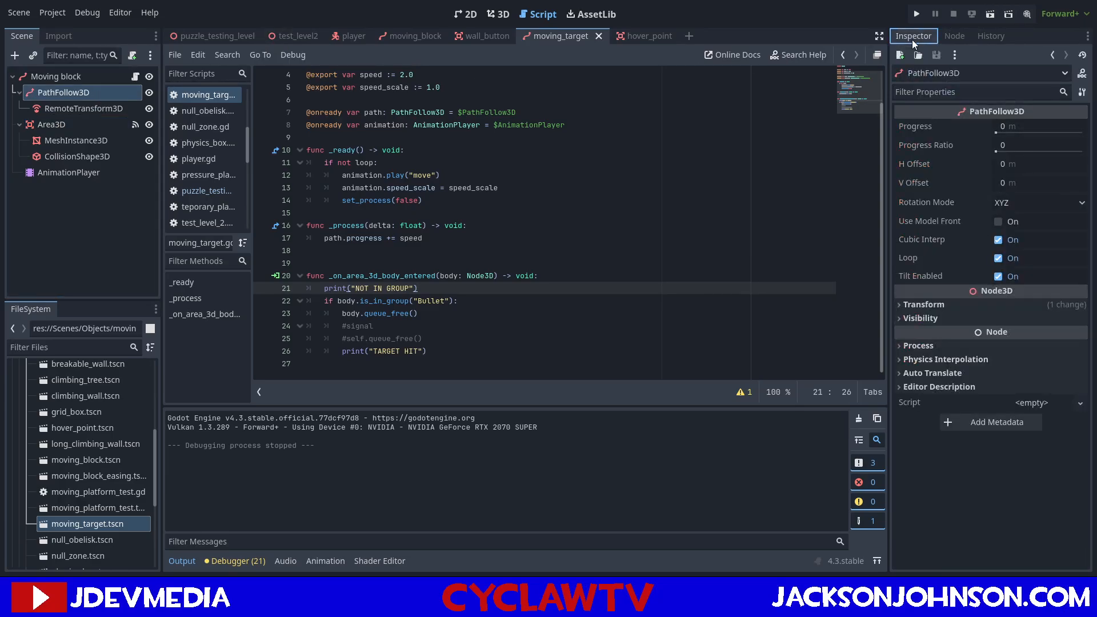
{"action": "left_click", "coordinate": [84, 109]}
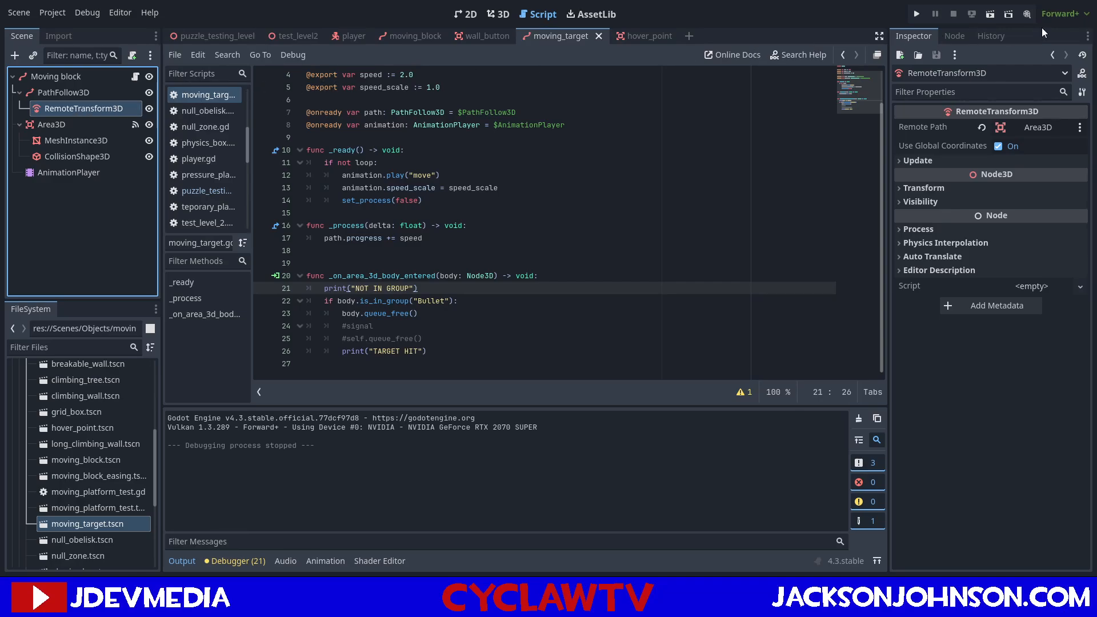
Rerun the puzzle_testing_level scene, enter the corridor behind the windows, test hits on the moving target at close range, and stop the game.
{"action": "left_click", "coordinate": [1008, 14]}
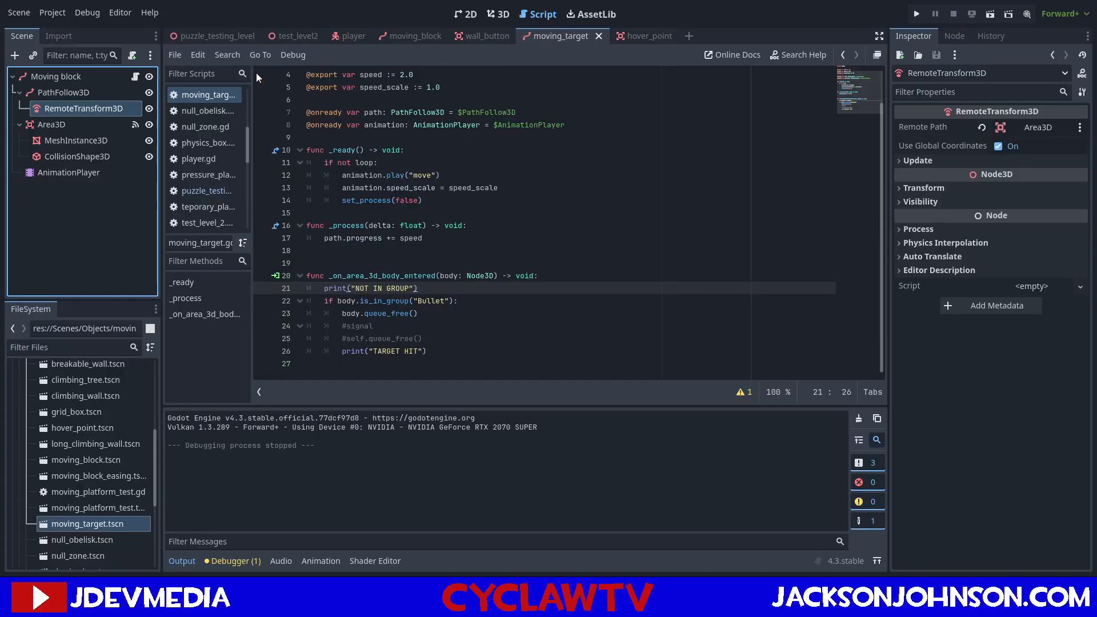
{"action": "left_click", "coordinate": [252, 35]}
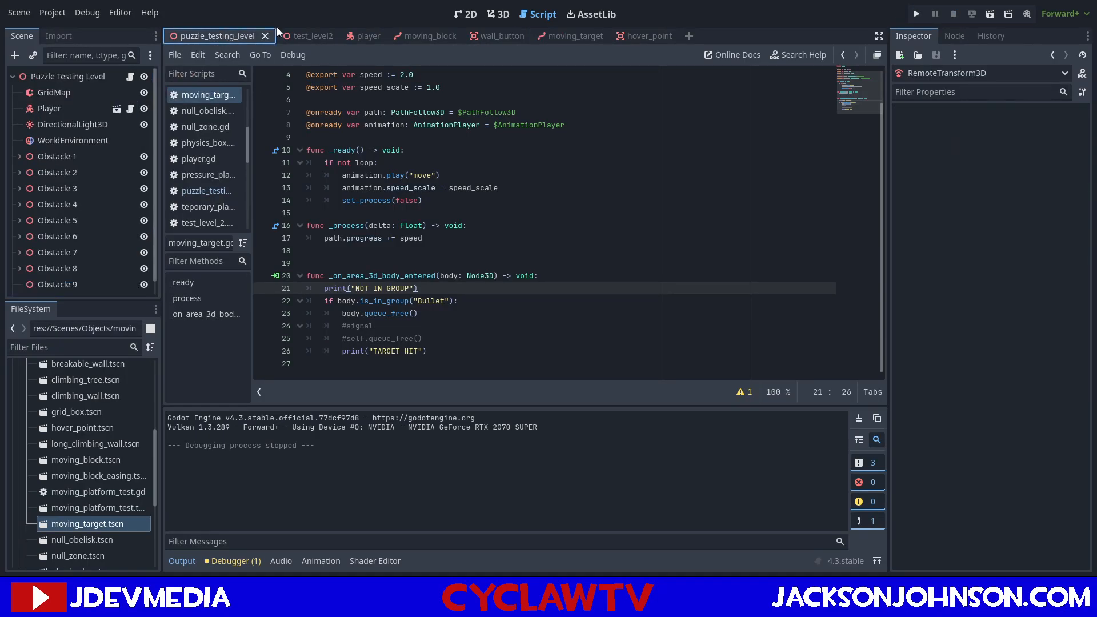
{"action": "left_click", "coordinate": [990, 15]}
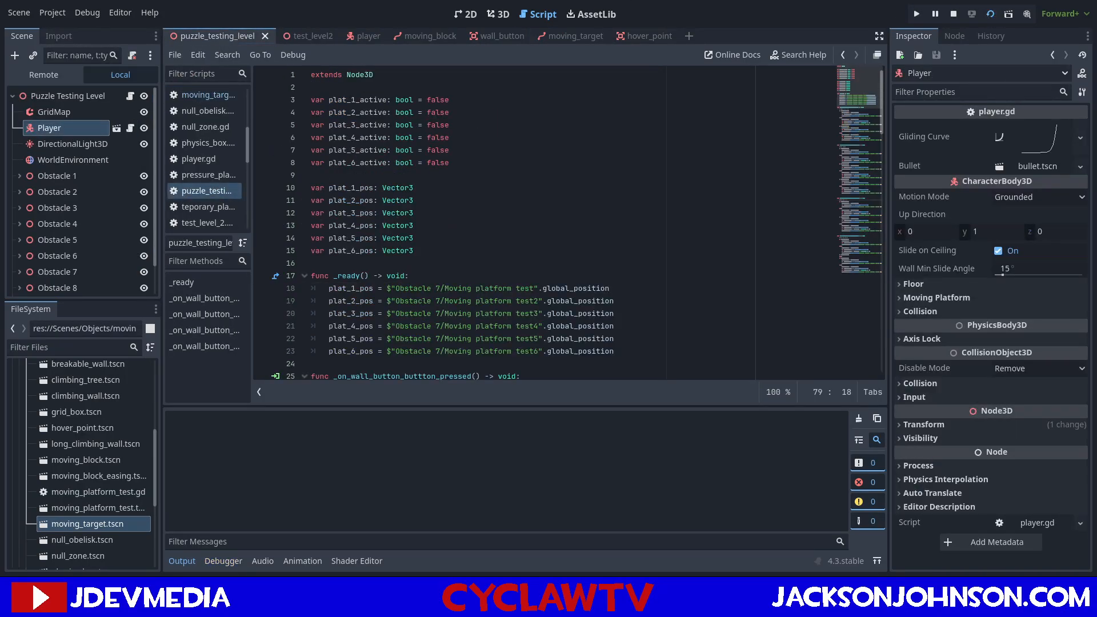
{"action": "key", "text": "w"}
{"action": "key", "text": "e"}
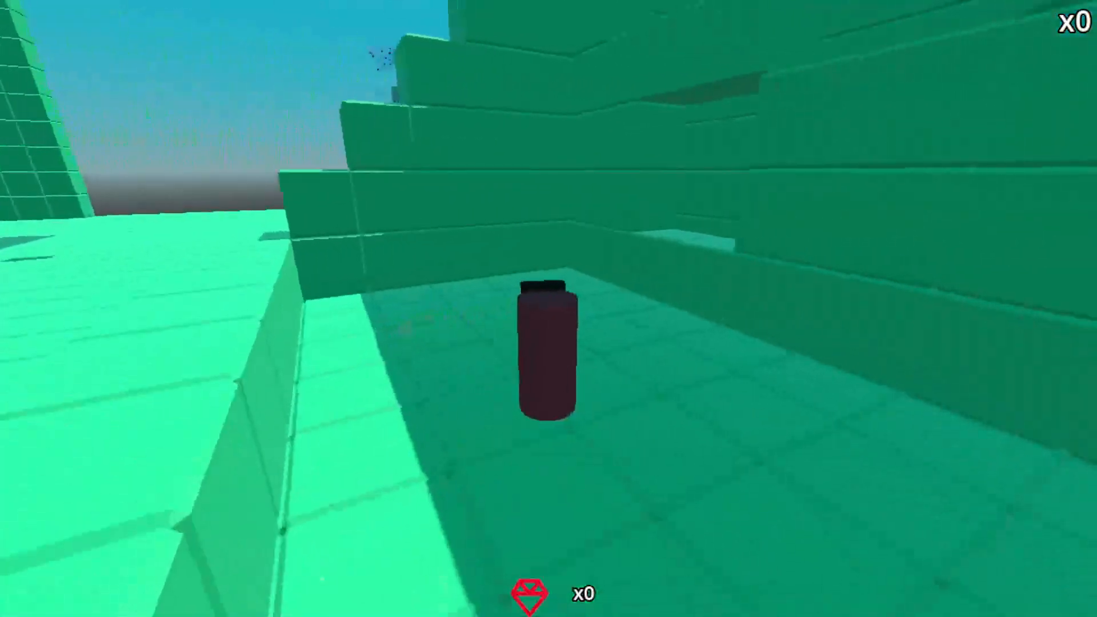
{"action": "key", "text": "e"}
{"action": "key", "text": "space"}
{"action": "key", "text": "w"}
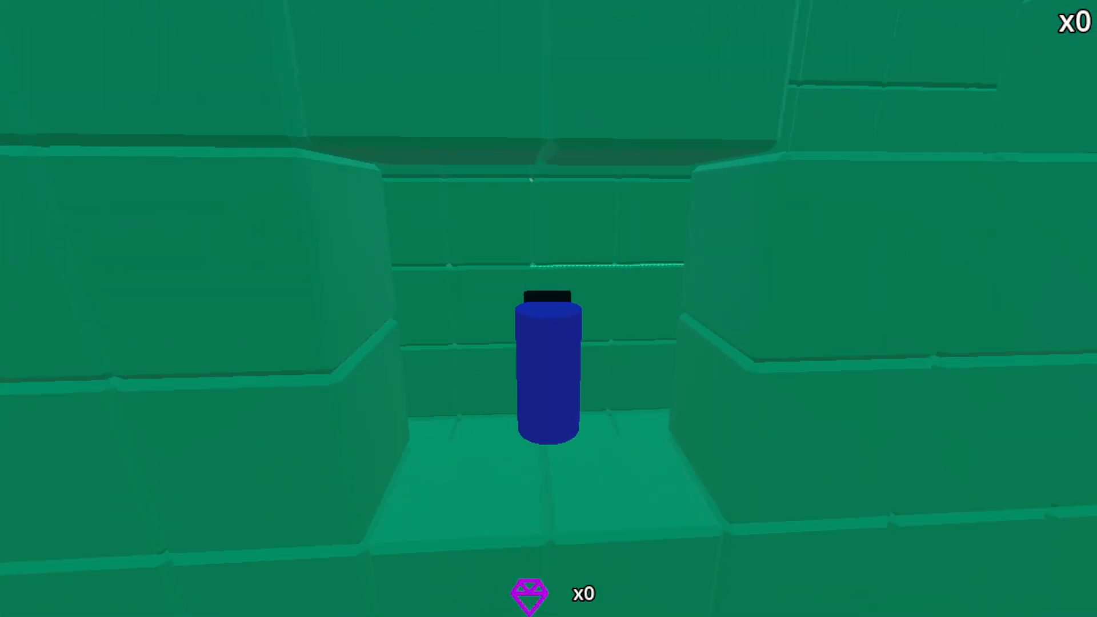
{"action": "key", "text": "w"}
{"action": "key", "text": "space"}
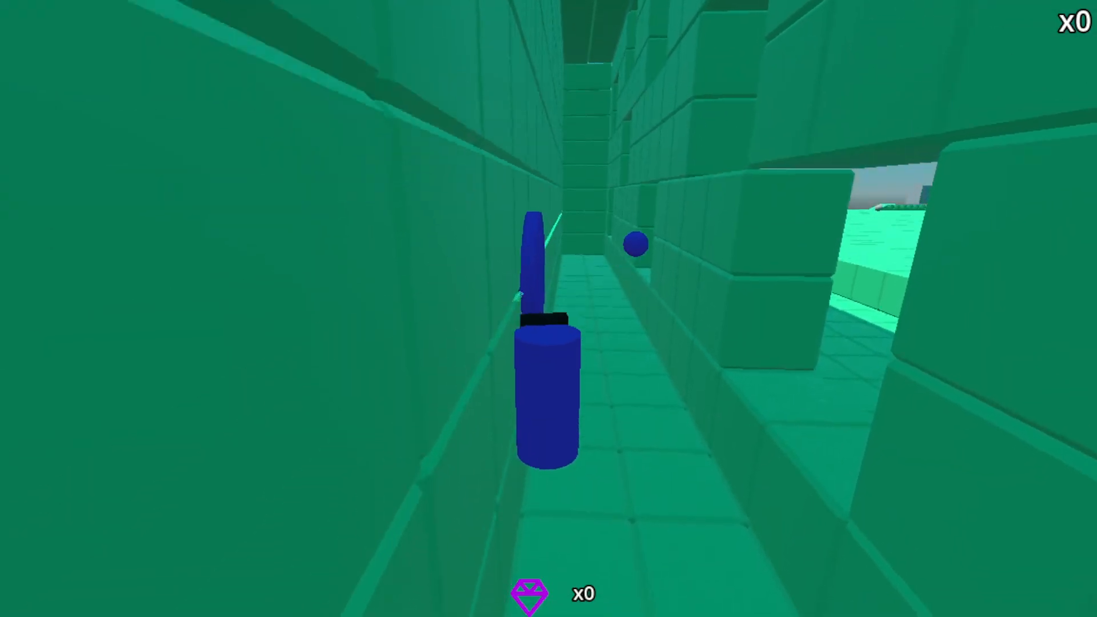
{"action": "key", "text": "space"}
{"action": "key", "text": "w"}
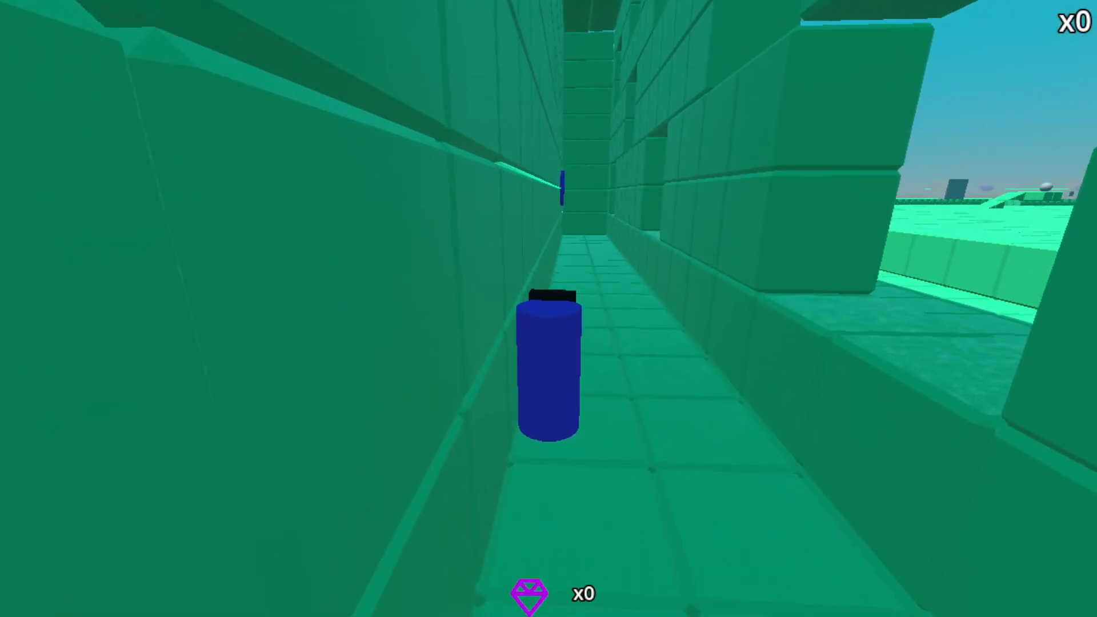
{"action": "key", "text": "w"}
{"action": "key", "text": "a"}
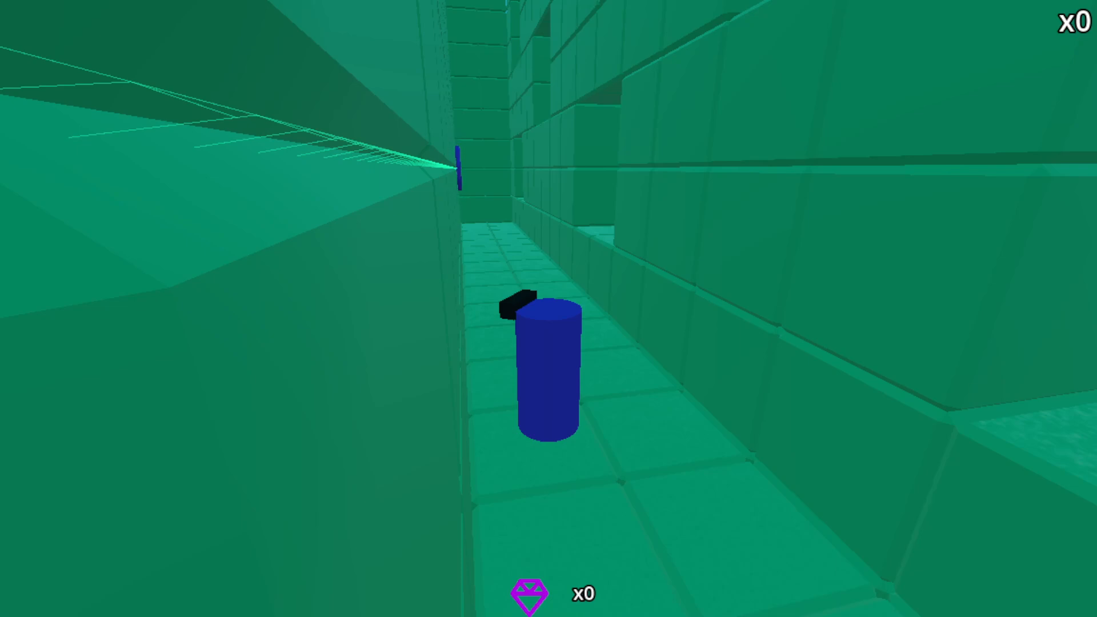
{"action": "left_click", "coordinate": [952, 18]}
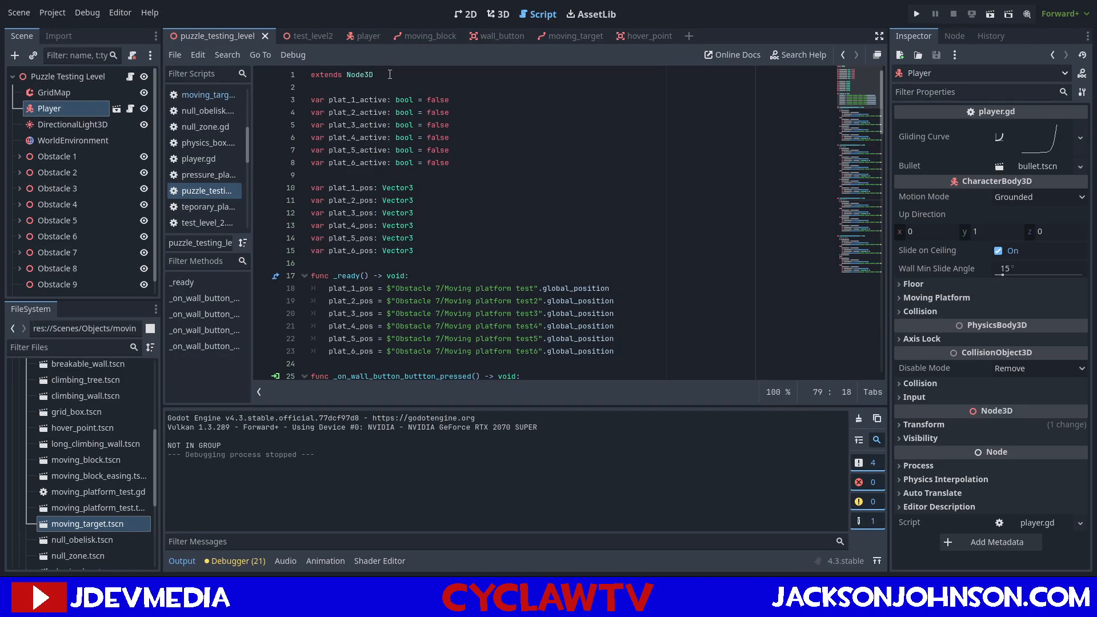
Examine in the 3D view how far the moving target sticks out of the wall behind the windows.
{"action": "left_click", "coordinate": [496, 14]}
{"action": "right_click_drag", "start_coordinate": [622, 294], "coordinate": [654, 297]}
{"action": "key", "text": "w"}
{"action": "right_click_drag", "start_coordinate": [320, 366], "coordinate": [423, 365]}
{"action": "key", "text": "w"}
{"action": "key", "text": "s"}
{"action": "right_click_drag", "start_coordinate": [436, 304], "coordinate": [507, 237]}
{"action": "key", "text": "d"}
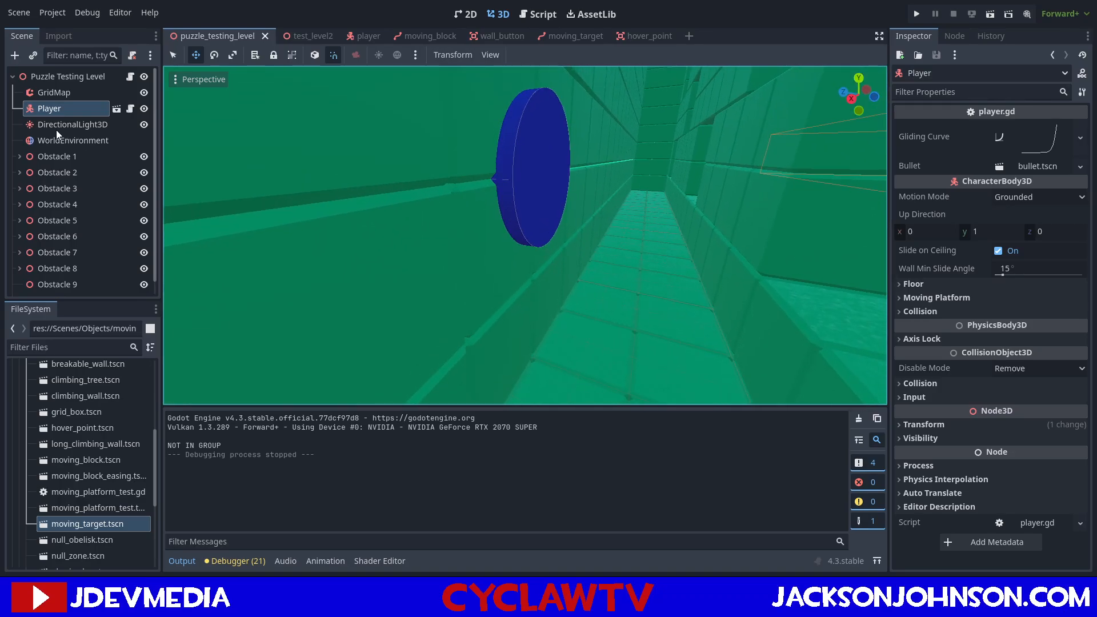
Reparent the Moving block node under Obstacle 9 in the puzzle_testing_level scene.
{"action": "scroll", "coordinate": [59, 158], "scroll_direction": "down", "scroll_amount": 1}
{"action": "left_click", "coordinate": [56, 287]}
{"action": "left_click_drag", "start_coordinate": [56, 286], "coordinate": [57, 270]}
Set the height of the cylinder mesh in the moving_target scene to 0.75 m.
{"action": "right_click_drag", "start_coordinate": [514, 240], "coordinate": [544, 233]}
{"action": "key", "text": "a"}
{"action": "key", "text": "d"}
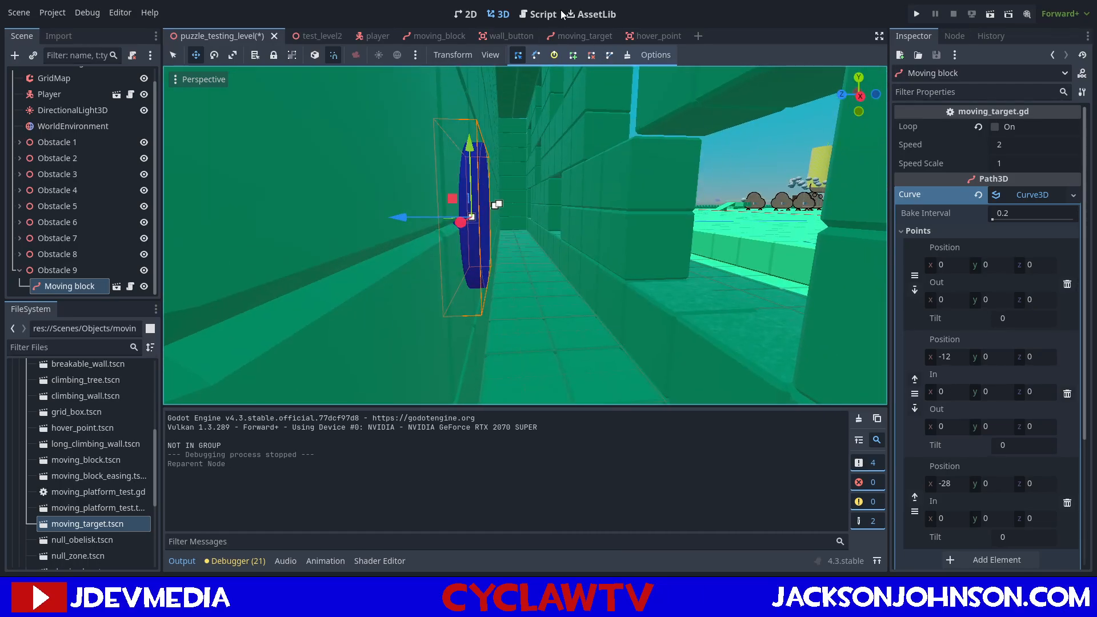
{"action": "right_click_drag", "start_coordinate": [598, 122], "coordinate": [569, 123]}
{"action": "key", "text": "d"}
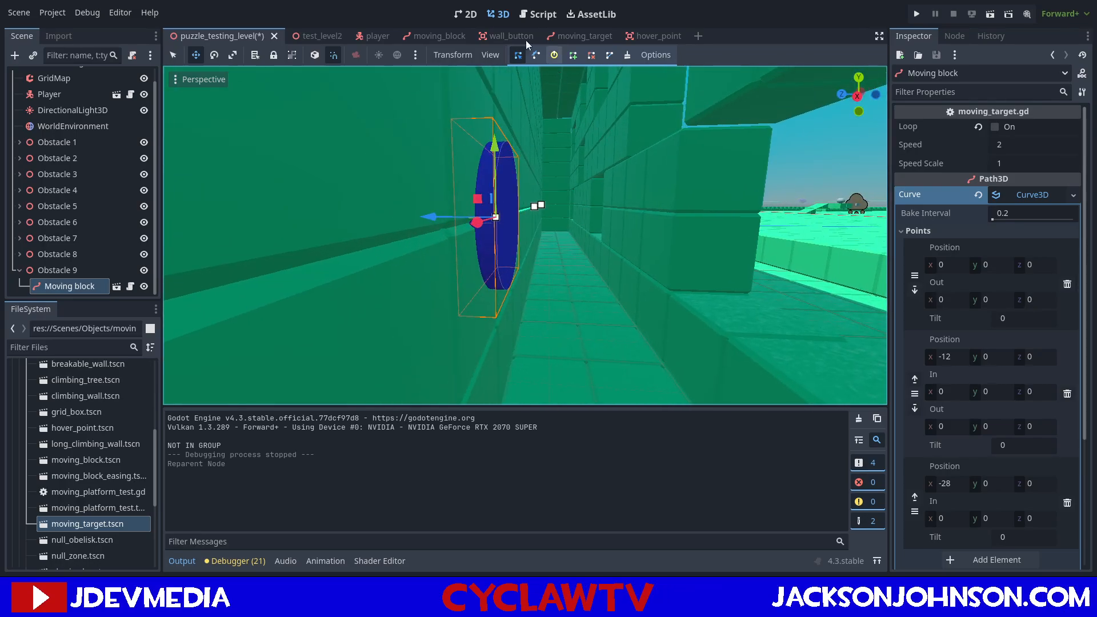
{"action": "left_click", "coordinate": [655, 38]}
{"action": "left_click", "coordinate": [560, 38]}
{"action": "key", "text": "a"}
{"action": "right_click_drag", "start_coordinate": [559, 108], "coordinate": [595, 107]}
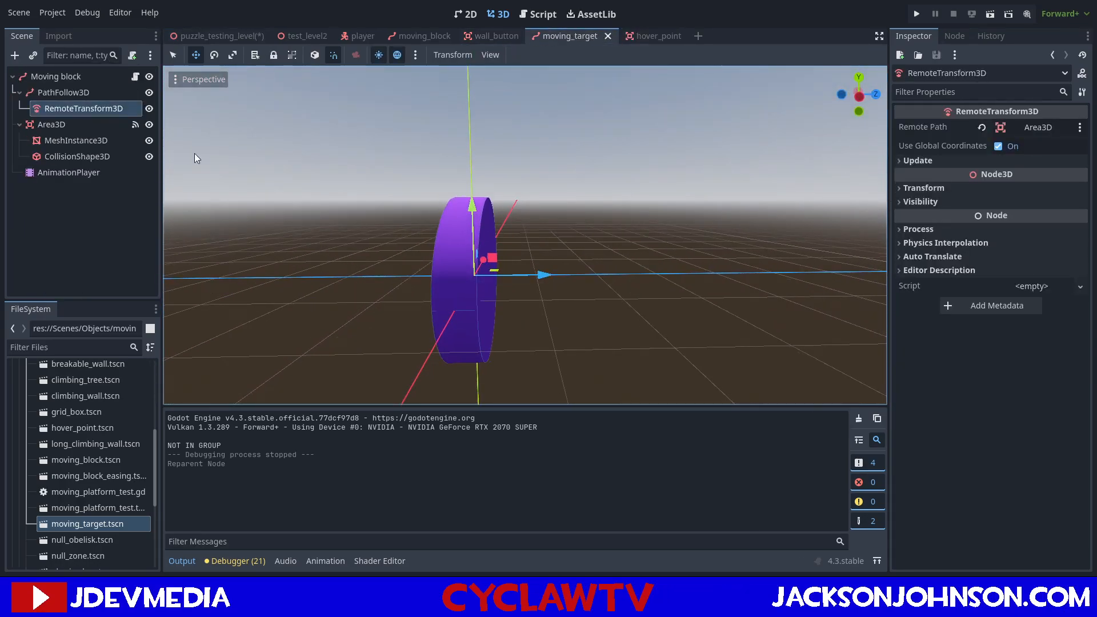
{"action": "left_click", "coordinate": [72, 126]}
{"action": "left_click", "coordinate": [81, 139]}
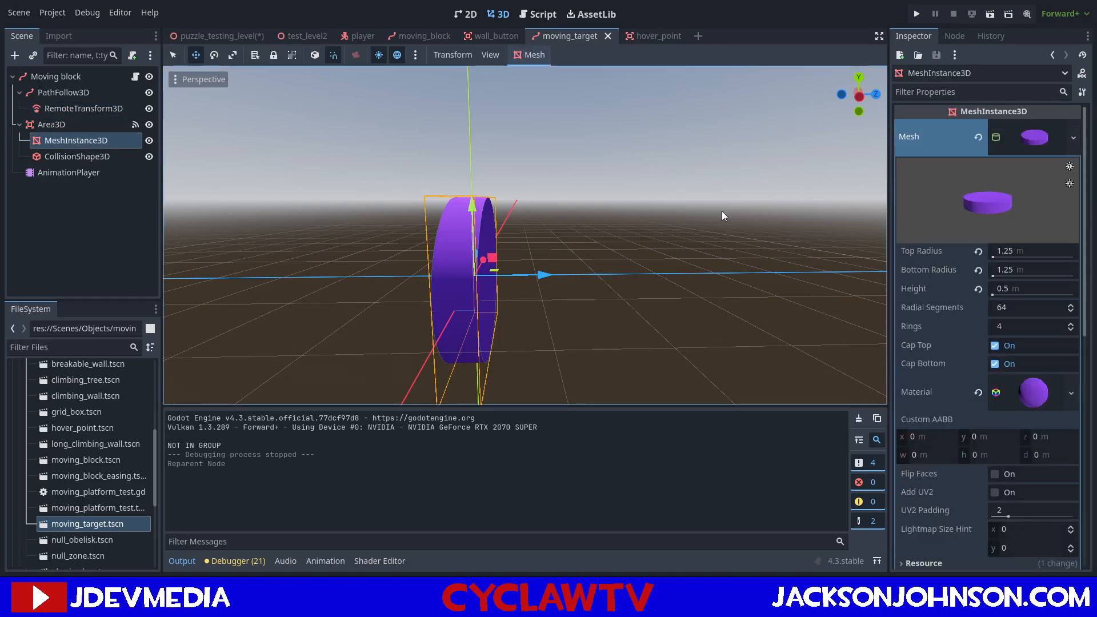
{"action": "left_click", "coordinate": [1015, 288]}
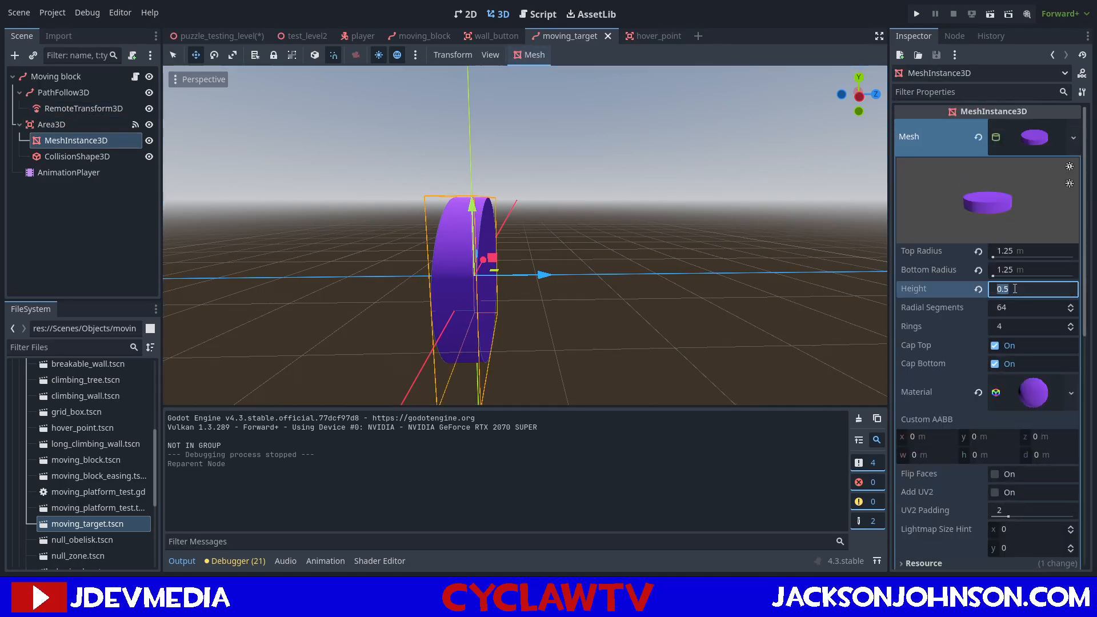
{"action": "type", "text": "0.75"}
{"action": "key", "text": "Return"}
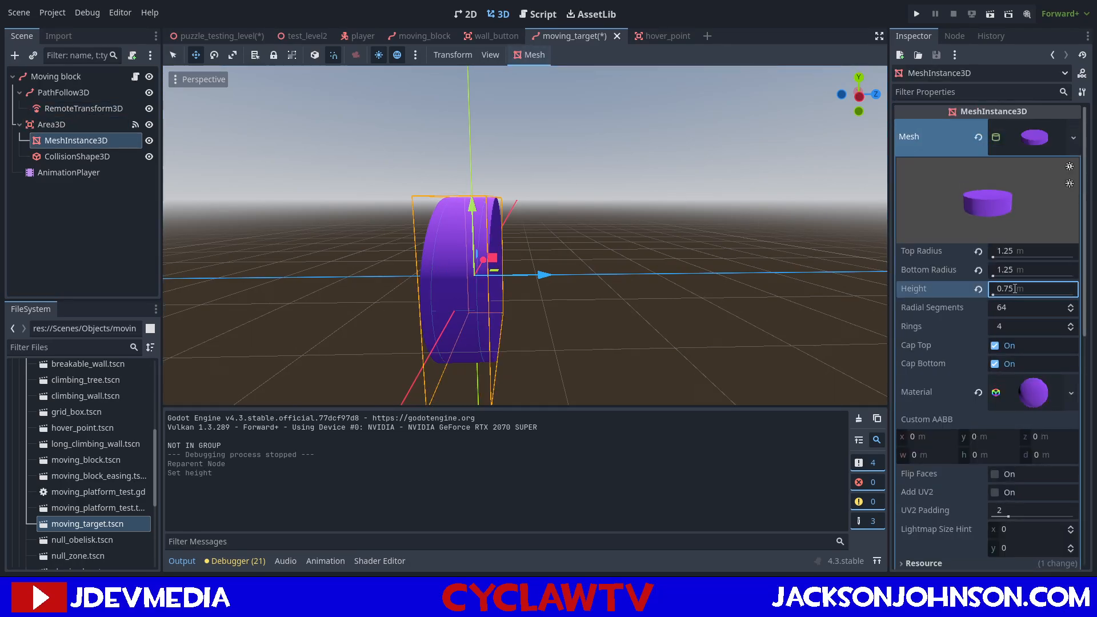
Set the height of the moving target's cylinder collision shape to 0.75 m and save the scene.
{"action": "left_click", "coordinate": [89, 158]}
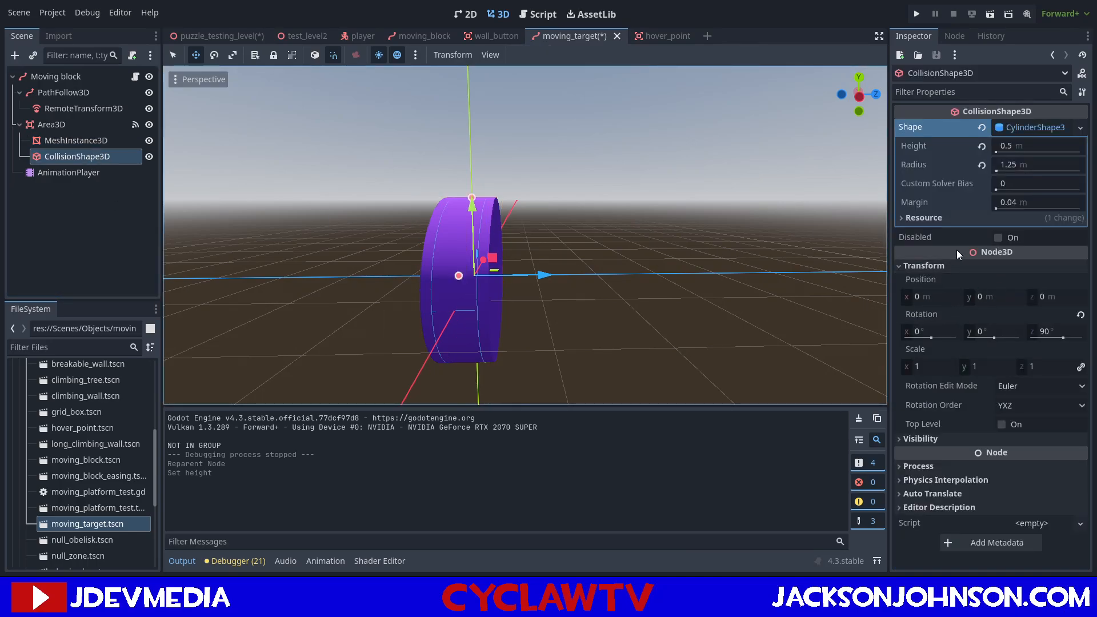
{"action": "left_click", "coordinate": [1013, 146]}
{"action": "type", "text": "0.75"}
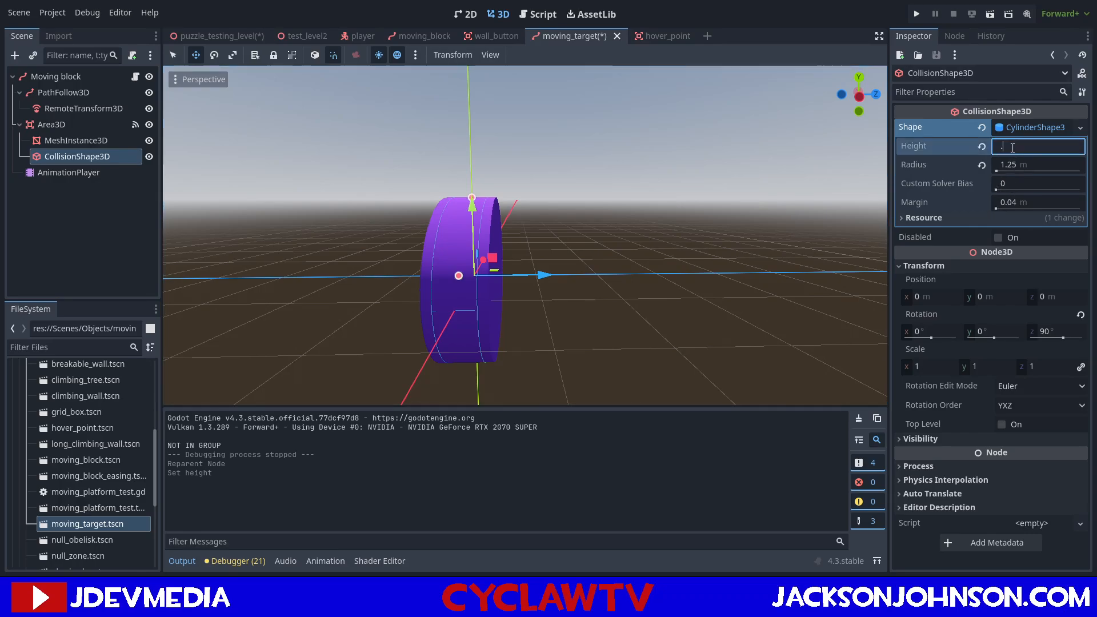
{"action": "key", "text": "Return"}
{"action": "key", "text": "ctrl+s"}
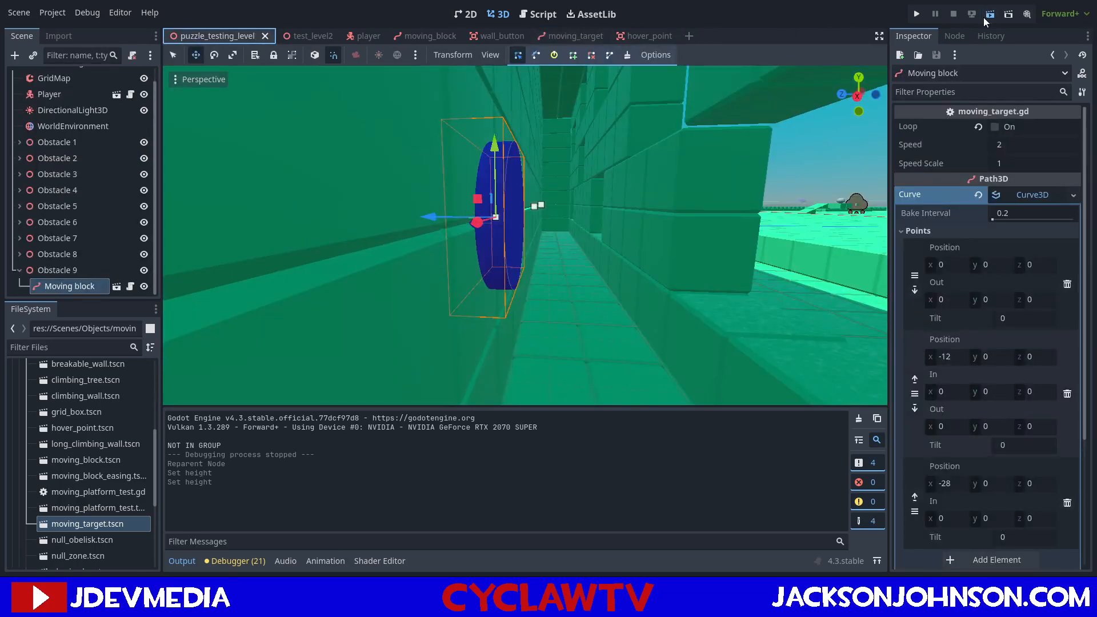
Run the puzzle_testing_level scene and bring the player to the moving target behind the Obstacle 9 windows.
{"action": "left_click", "coordinate": [983, 17]}
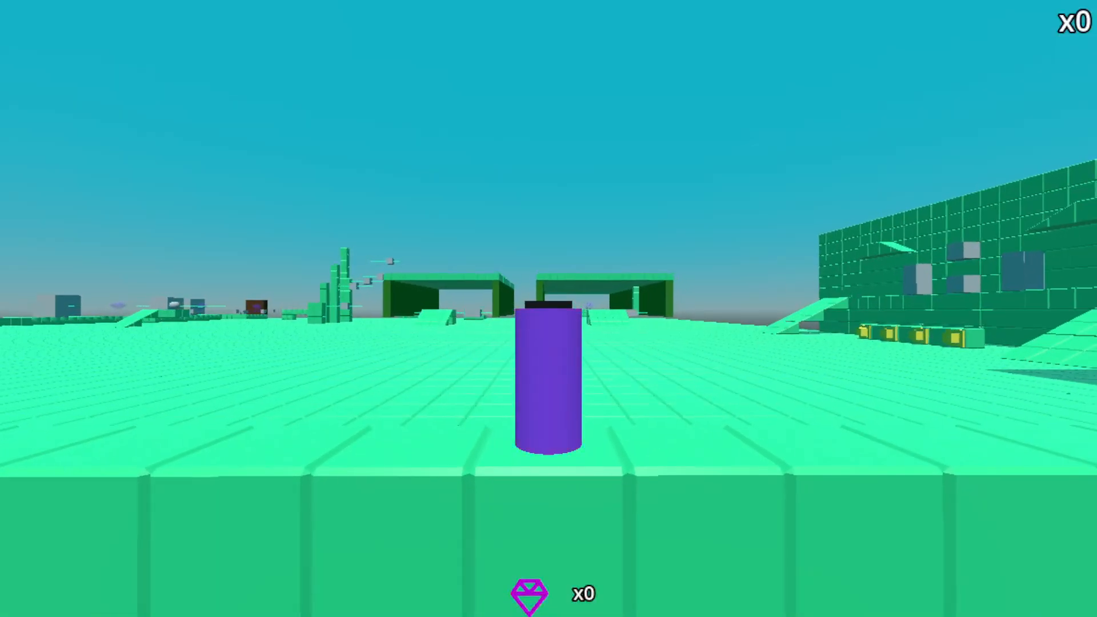
{"action": "key", "text": "d"}
{"action": "key", "text": "w"}
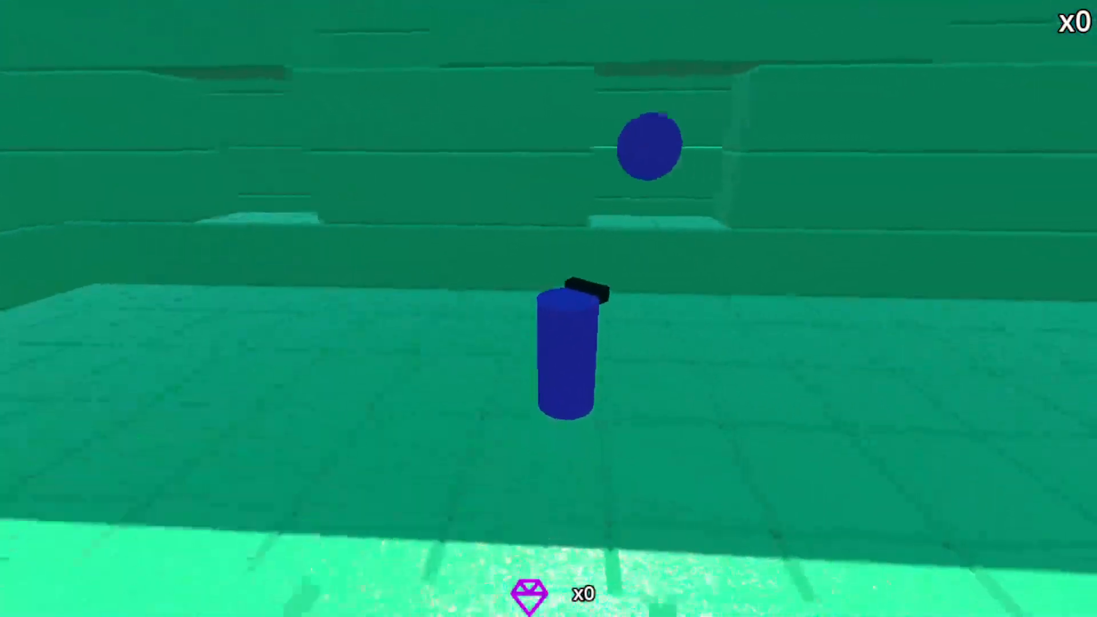
{"action": "key", "text": "space"}
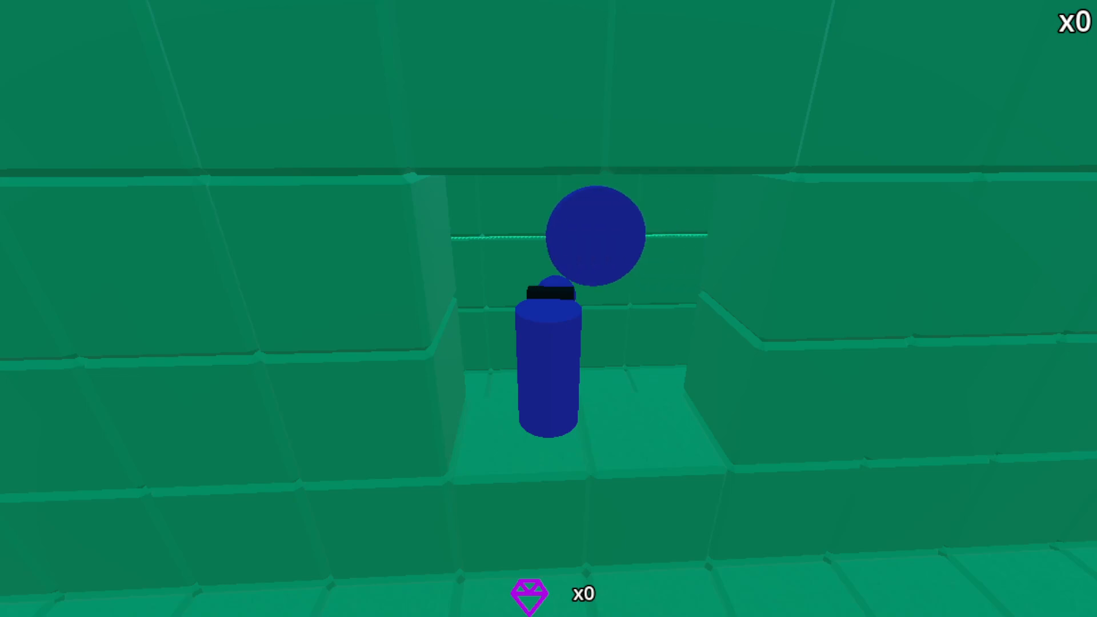
{"action": "key", "text": "w"}
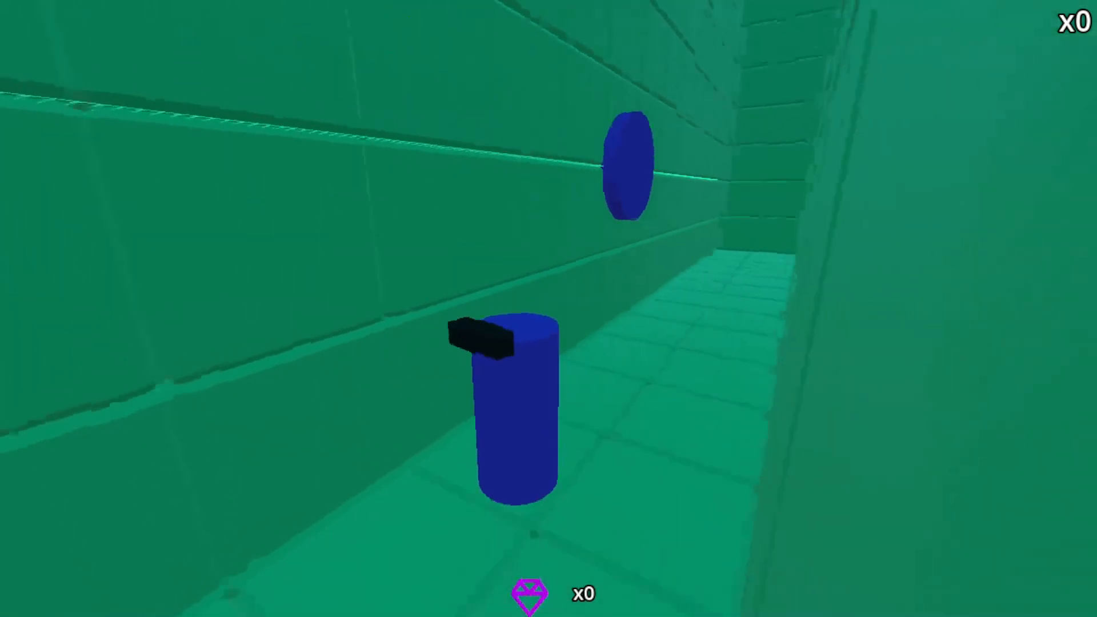
{"action": "key", "text": "w"}
{"action": "key", "text": "space"}
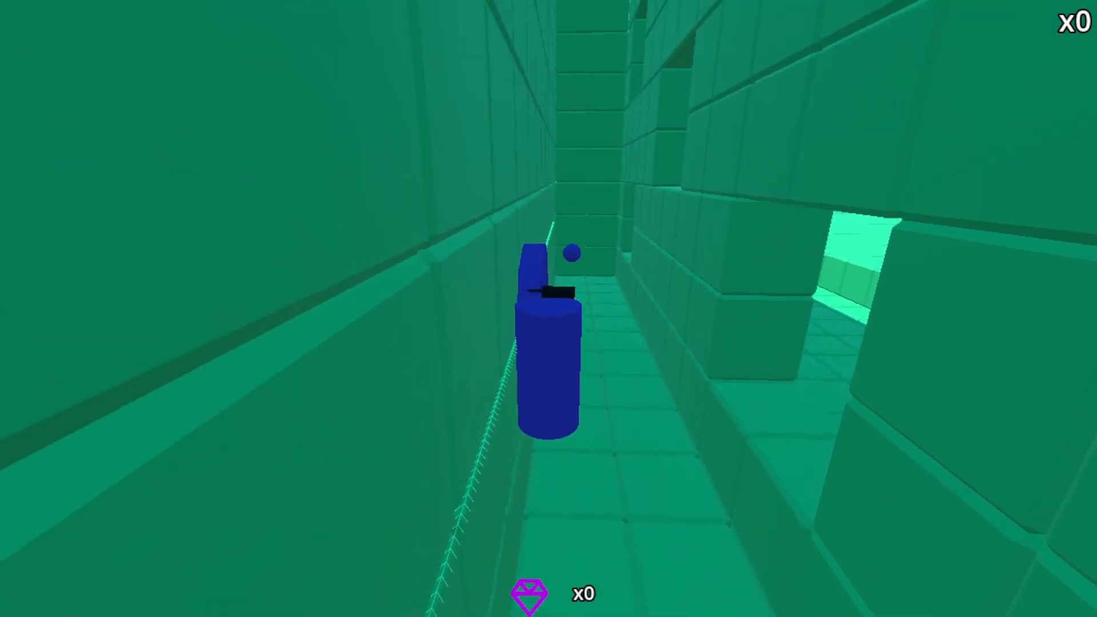
Test the moving target's hit detection by firing bullets at it from inside the corridor, then end the test run.
{"action": "key", "text": "s"}
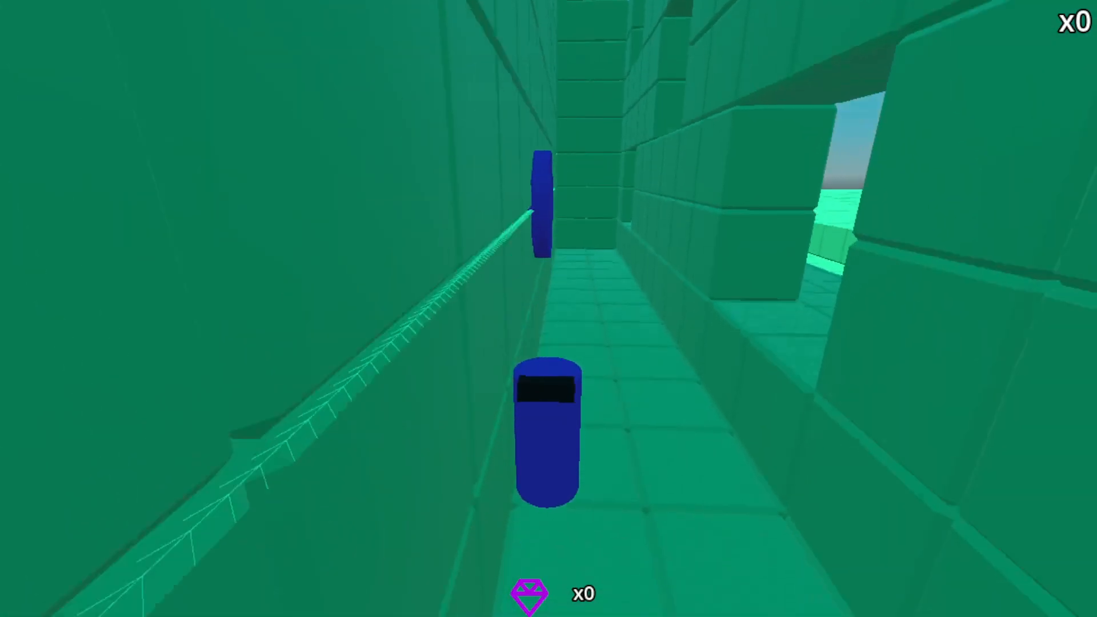
{"action": "key", "text": "w"}
{"action": "key", "text": "w"}
{"action": "key", "text": "space"}
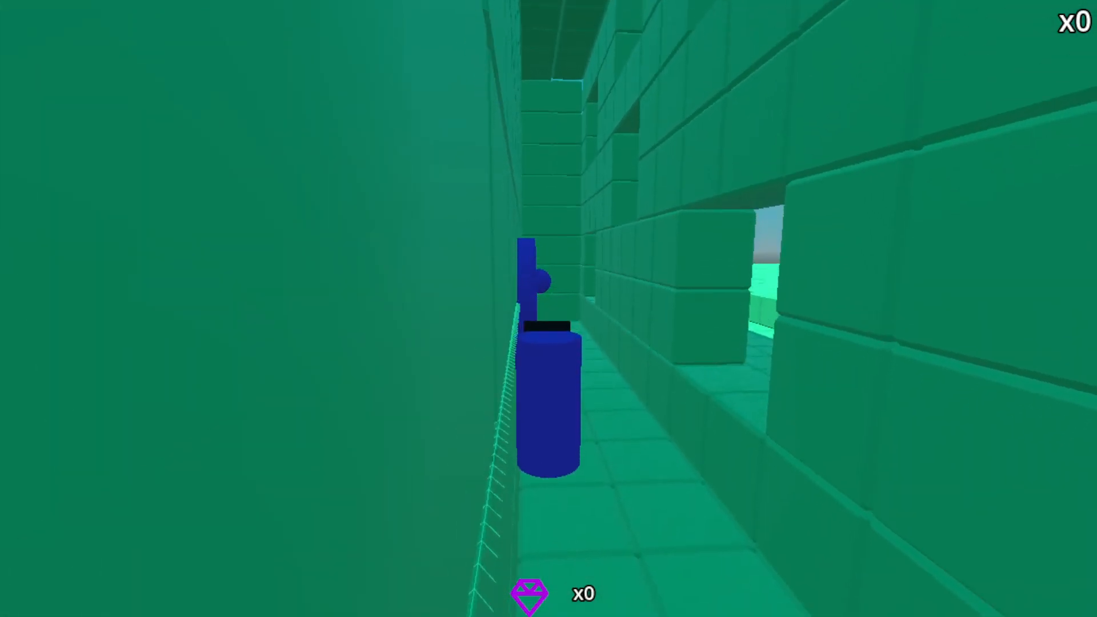
{"action": "key", "text": "space"}
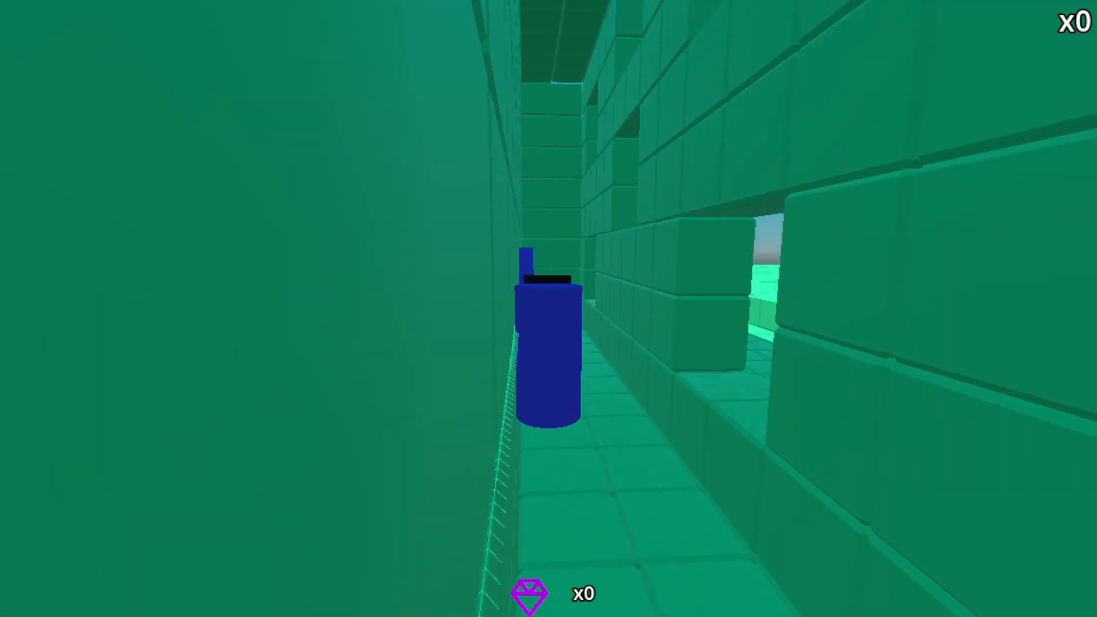
{"action": "key", "text": "space"}
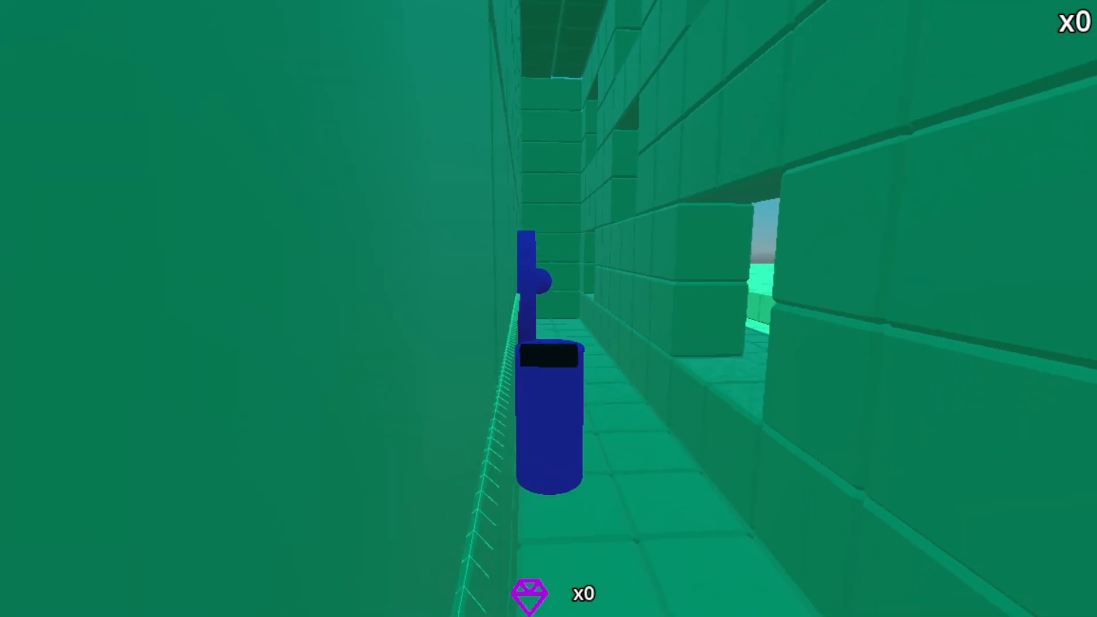
{"action": "key", "text": "d"}
{"action": "key", "text": "w"}
{"action": "key", "text": "space"}
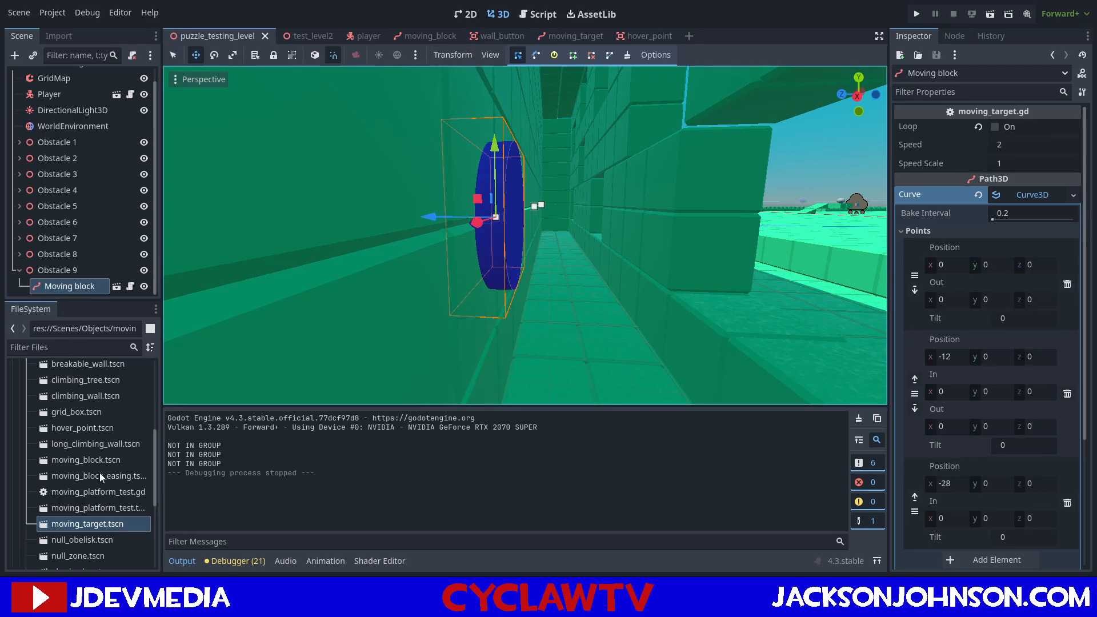
Compare the hover_point script's body-entered handler with the moving_target script and check the signals of the target's Area3D.
{"action": "left_click", "coordinate": [653, 39]}
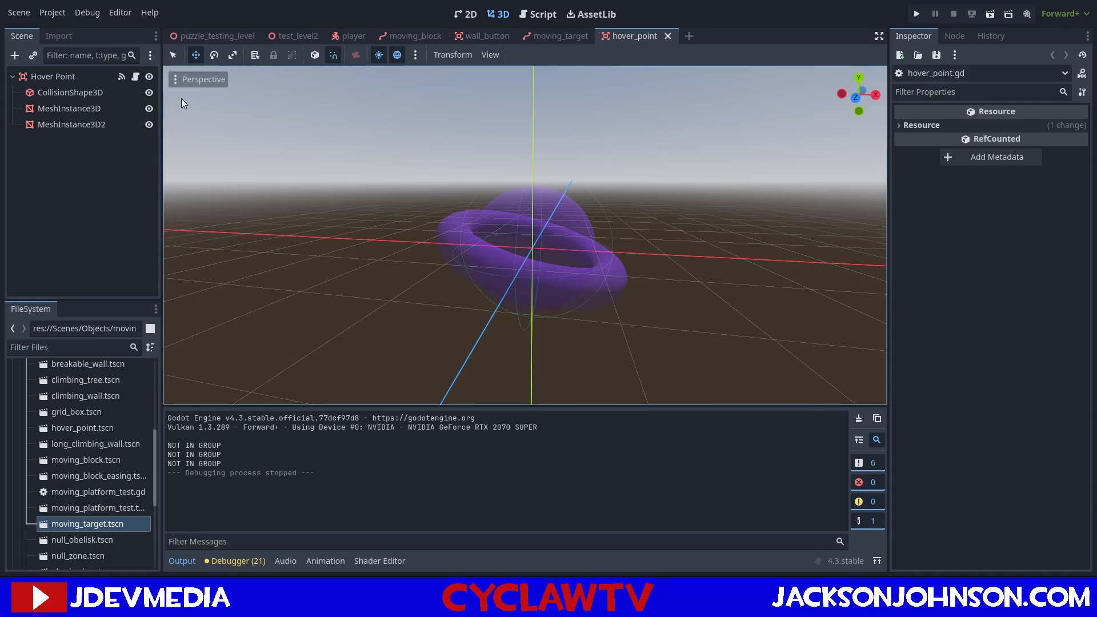
{"action": "left_click", "coordinate": [44, 74]}
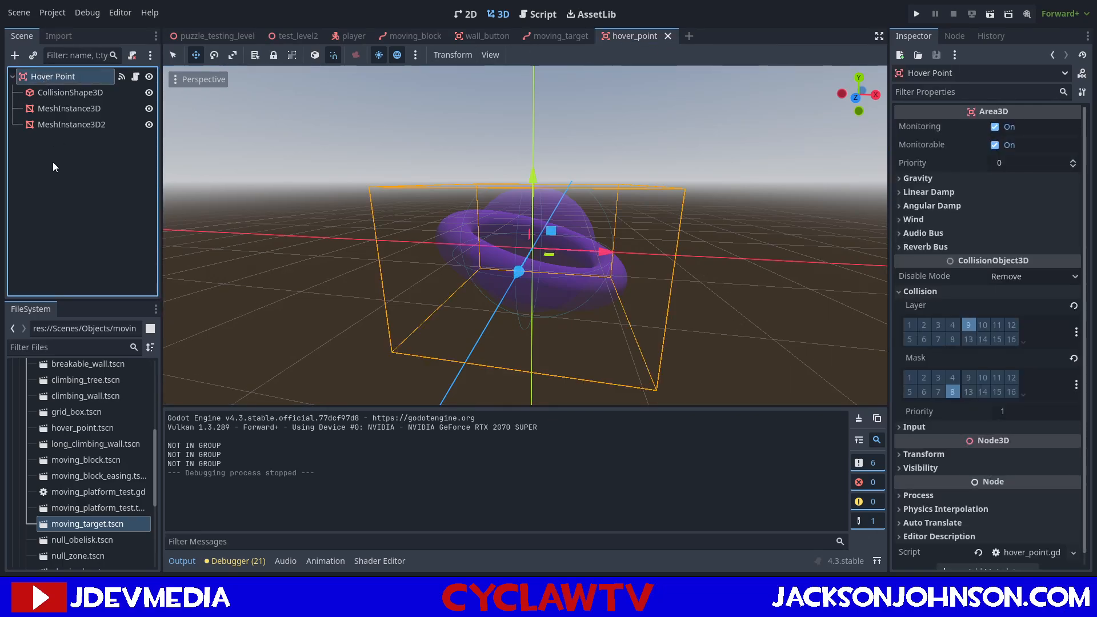
{"action": "left_click", "coordinate": [135, 77]}
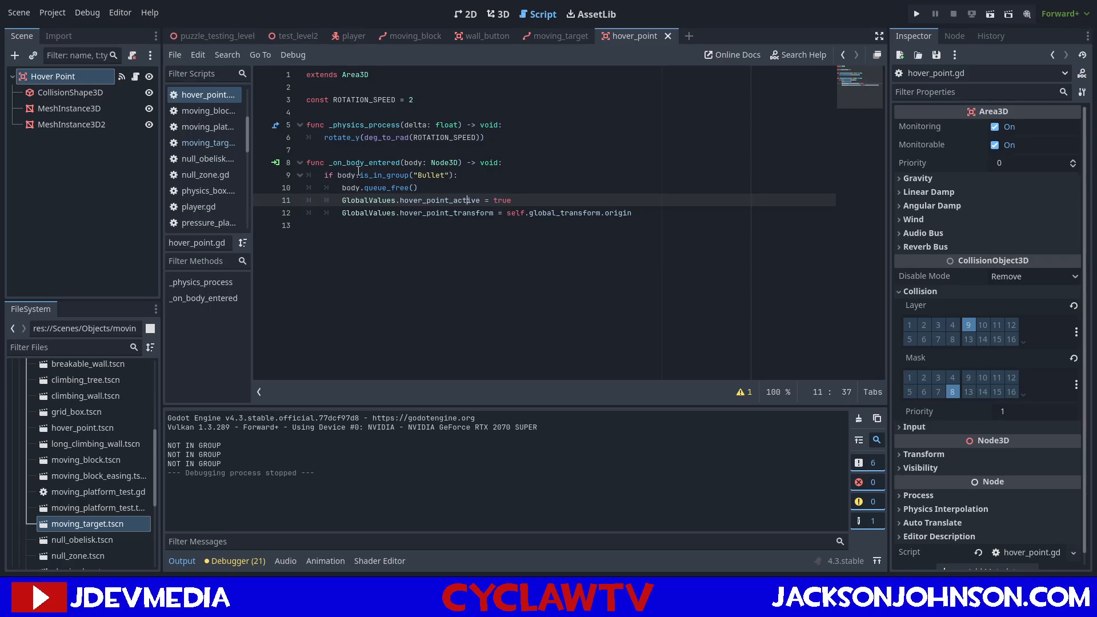
{"action": "left_click", "coordinate": [554, 36]}
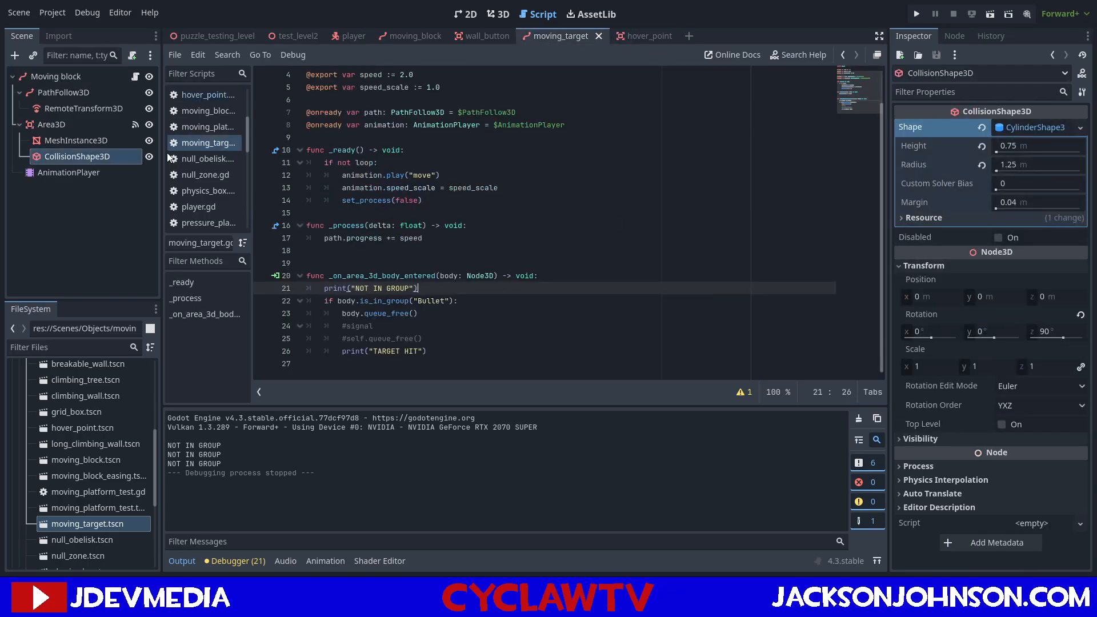
{"action": "left_click", "coordinate": [51, 124]}
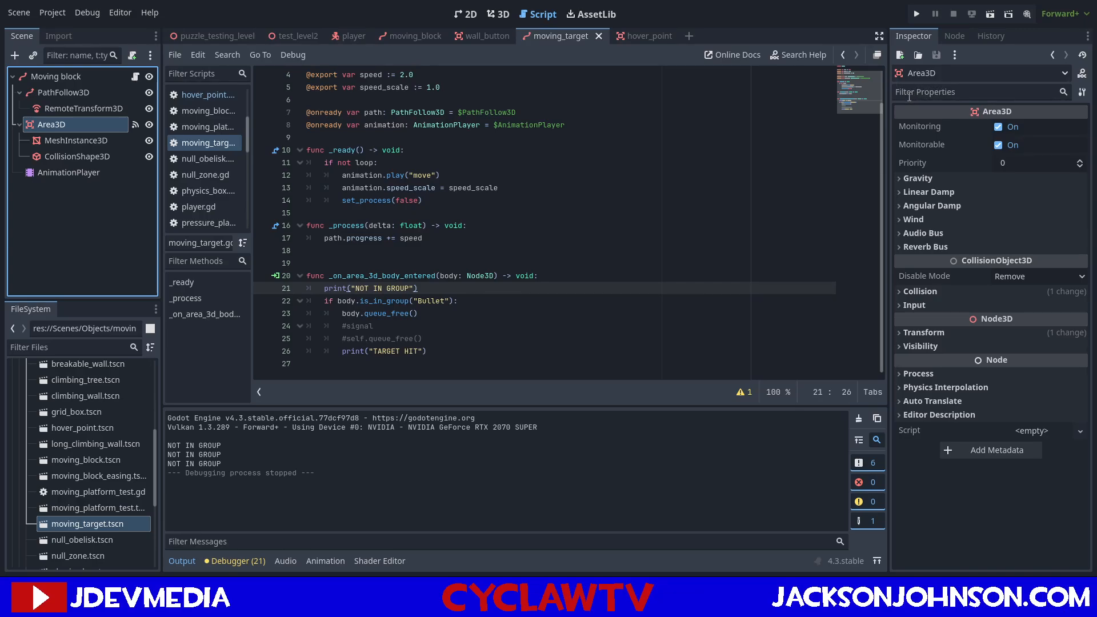
{"action": "left_click", "coordinate": [953, 37]}
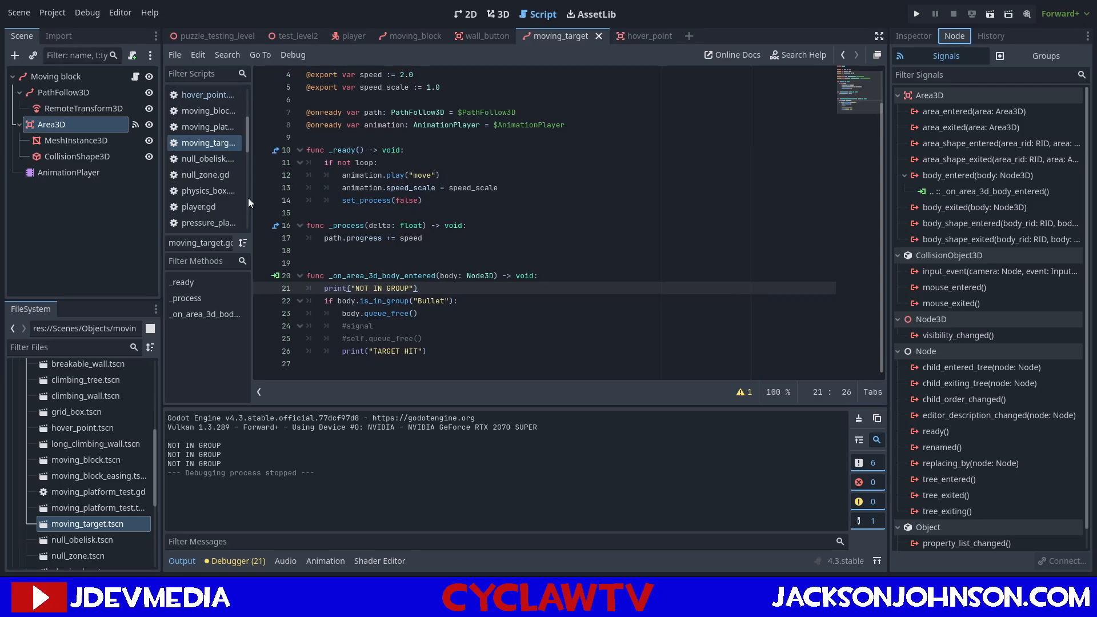
Open bullet.tscn and compare the signal connections of its root node with those of Hover Point and the moving target's Area3D.
{"action": "scroll", "coordinate": [73, 506], "scroll_direction": "down", "scroll_amount": 3}
{"action": "scroll", "coordinate": [73, 504], "scroll_direction": "down", "scroll_amount": 3}
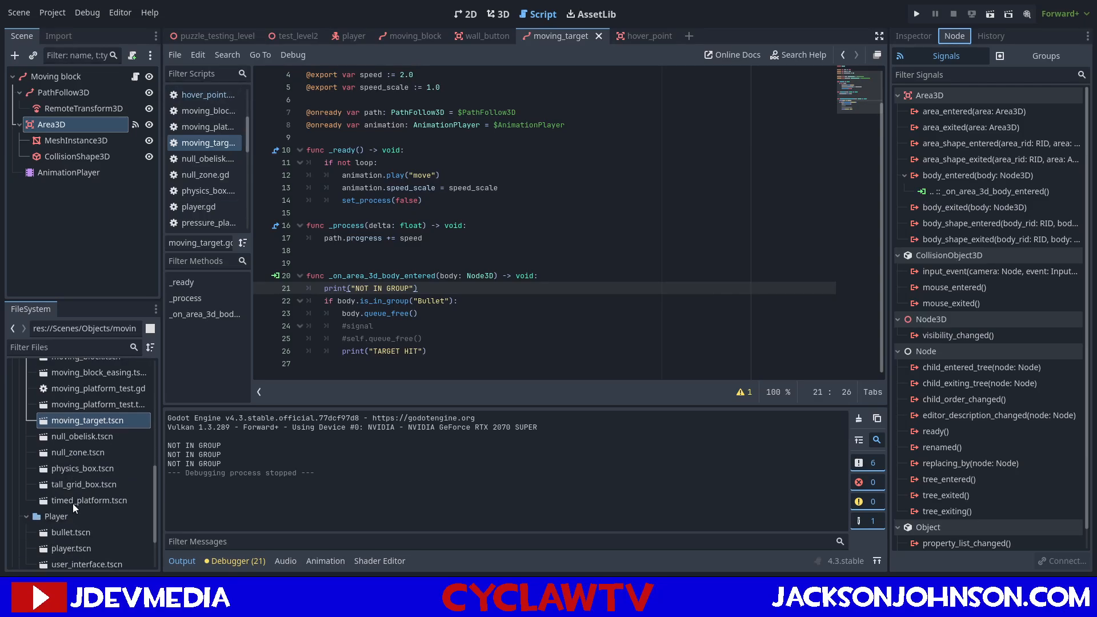
{"action": "scroll", "coordinate": [73, 503], "scroll_direction": "down", "scroll_amount": 3}
{"action": "double_click", "coordinate": [84, 486]}
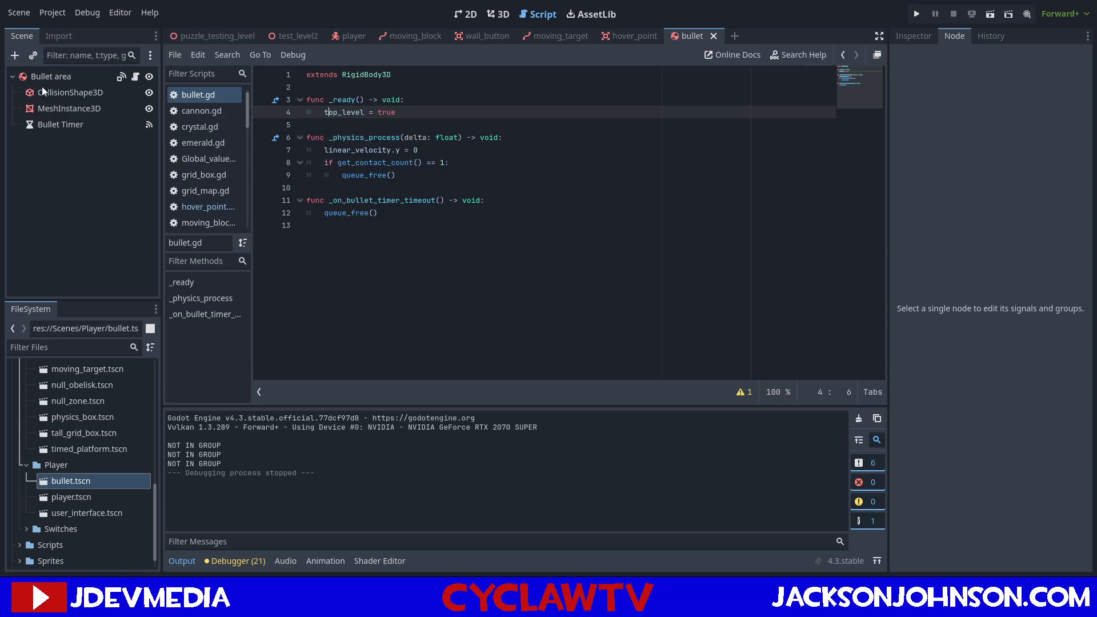
{"action": "left_click", "coordinate": [51, 77]}
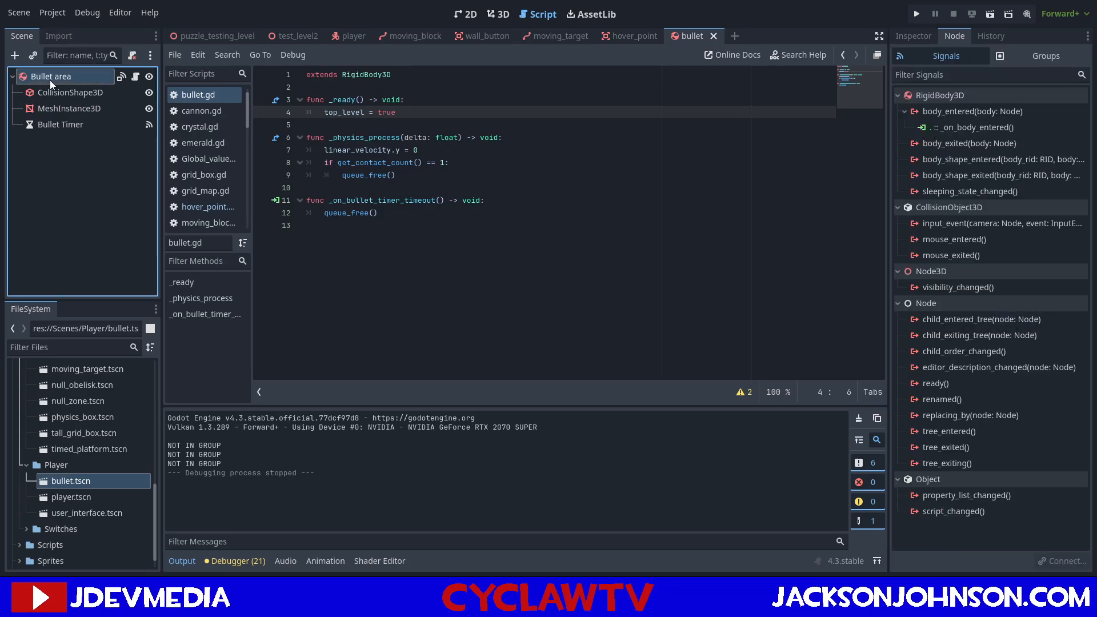
{"action": "left_click", "coordinate": [629, 42]}
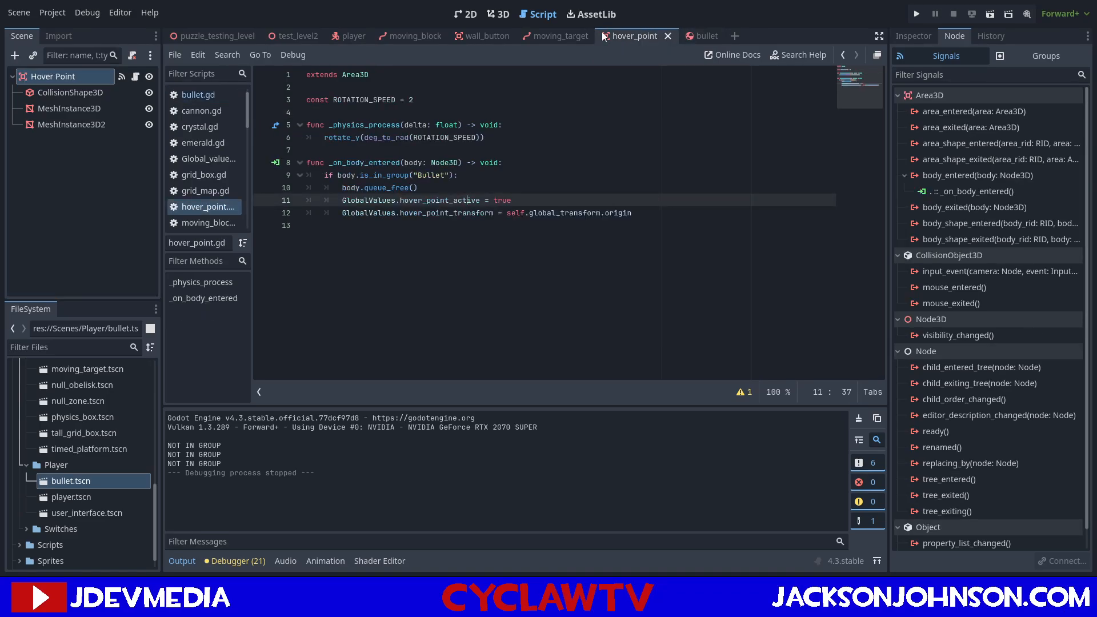
{"action": "left_click", "coordinate": [553, 35]}
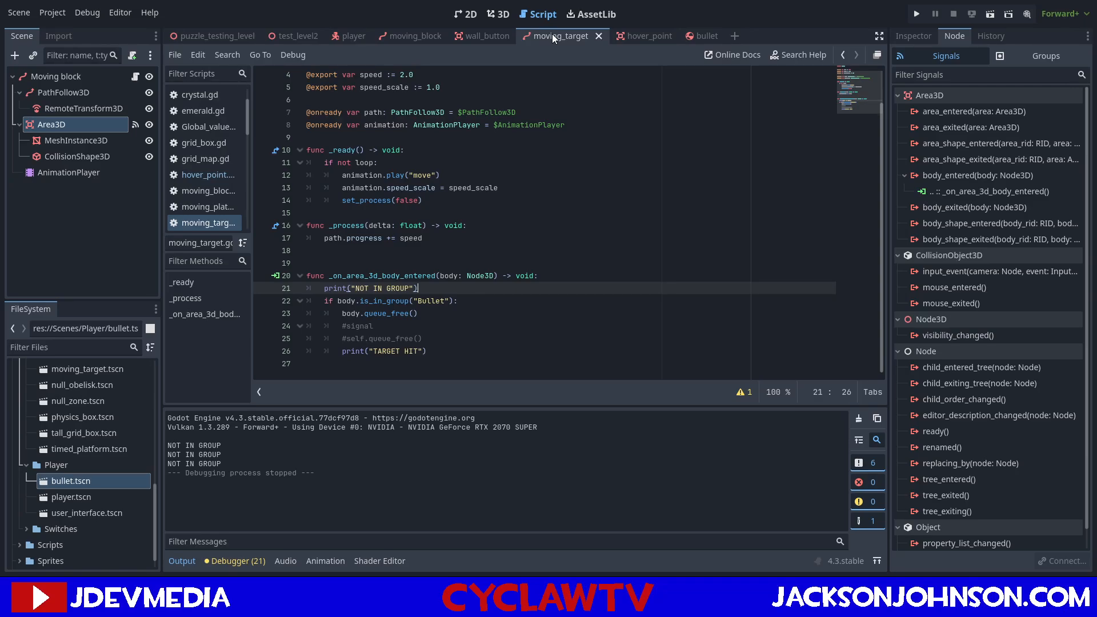
Check the group assignments of the bullet, Hover Point and the moving target's Area3D.
{"action": "left_click", "coordinate": [707, 36]}
{"action": "left_click", "coordinate": [1048, 61]}
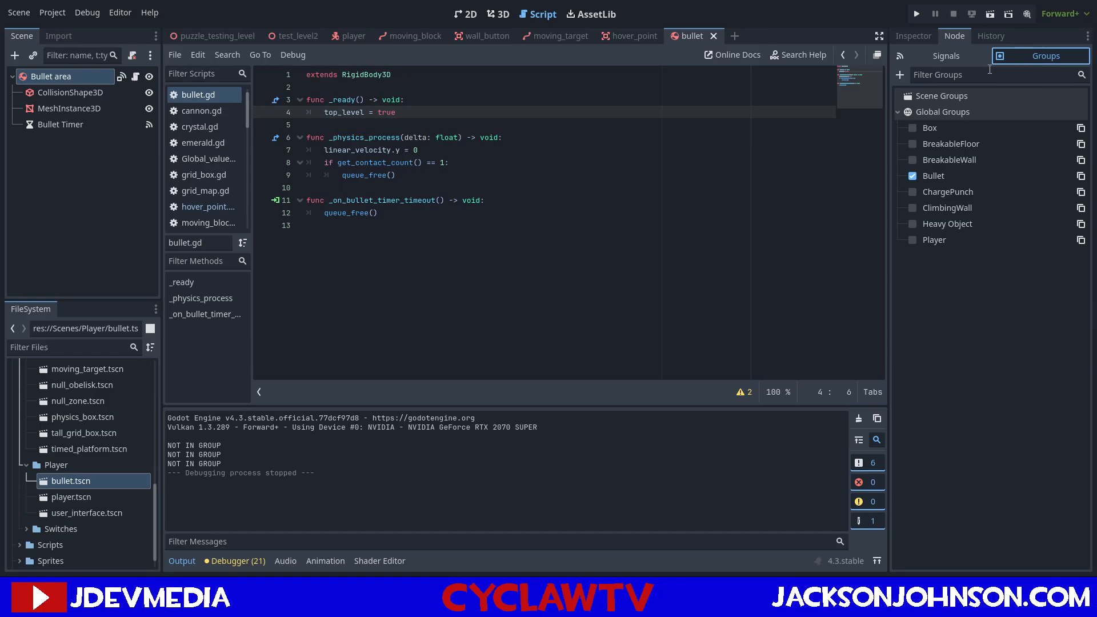
{"action": "left_click", "coordinate": [617, 33]}
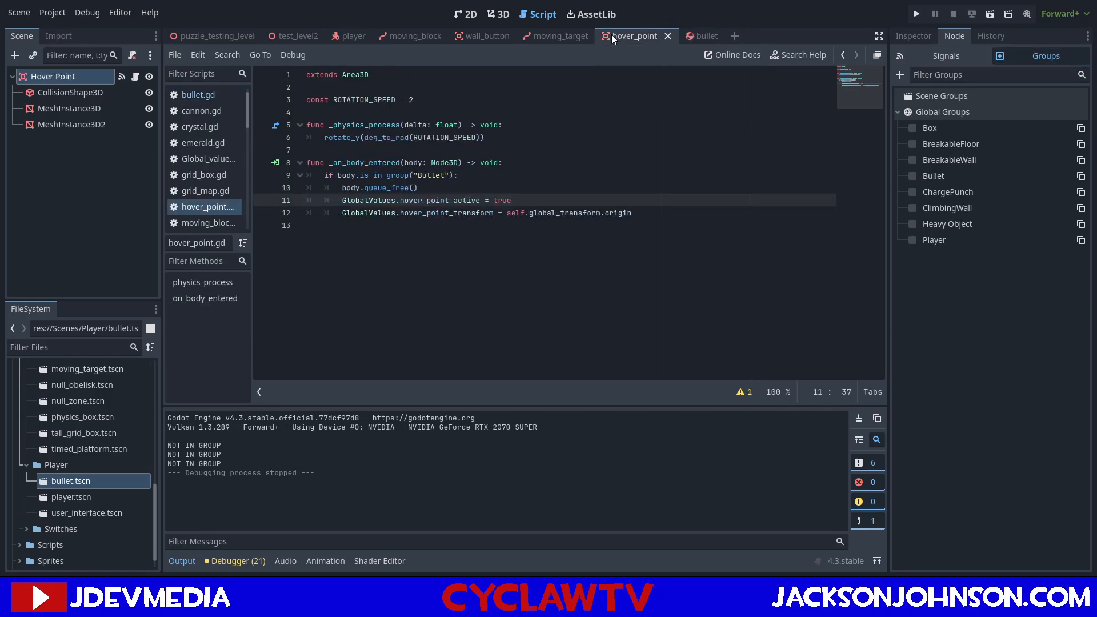
{"action": "left_click", "coordinate": [563, 29]}
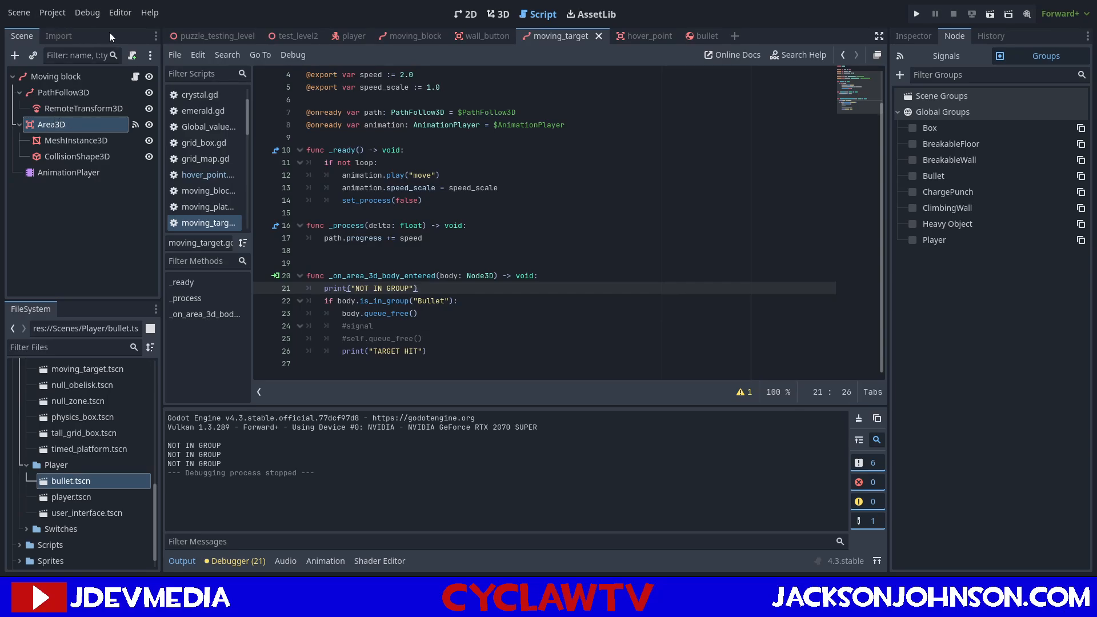
Examine the moving target and its bounds against the wall in puzzle_testing_level's 3D view from several angles.
{"action": "left_click", "coordinate": [280, 34]}
{"action": "left_click", "coordinate": [238, 34]}
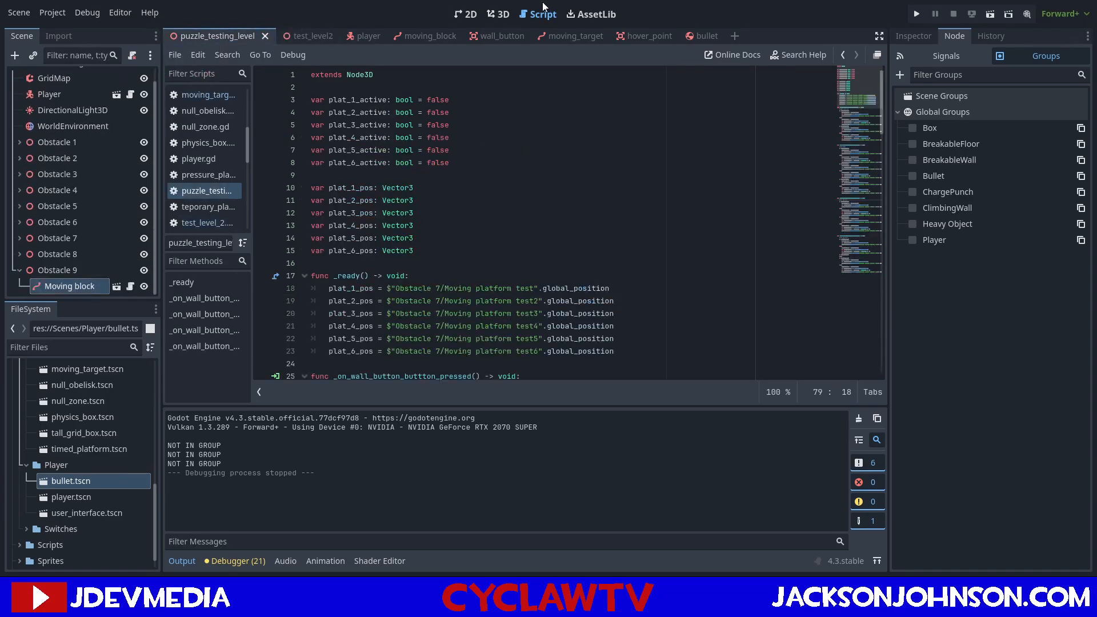
{"action": "left_click", "coordinate": [498, 14]}
{"action": "key", "text": "d"}
{"action": "right_click_drag", "start_coordinate": [509, 148], "coordinate": [612, 175]}
{"action": "key", "text": "w"}
{"action": "key", "text": "w"}
{"action": "key", "text": "a"}
{"action": "key", "text": "a"}
{"action": "key", "text": "s"}
{"action": "key", "text": "a"}
{"action": "key", "text": "w"}
{"action": "key", "text": "a"}
{"action": "key", "text": "a"}
{"action": "key", "text": "w"}
{"action": "key", "text": "d"}
{"action": "key", "text": "s"}
{"action": "key", "text": "s"}
{"action": "key", "text": "w"}
{"action": "key", "text": "s"}
{"action": "key", "text": "a"}
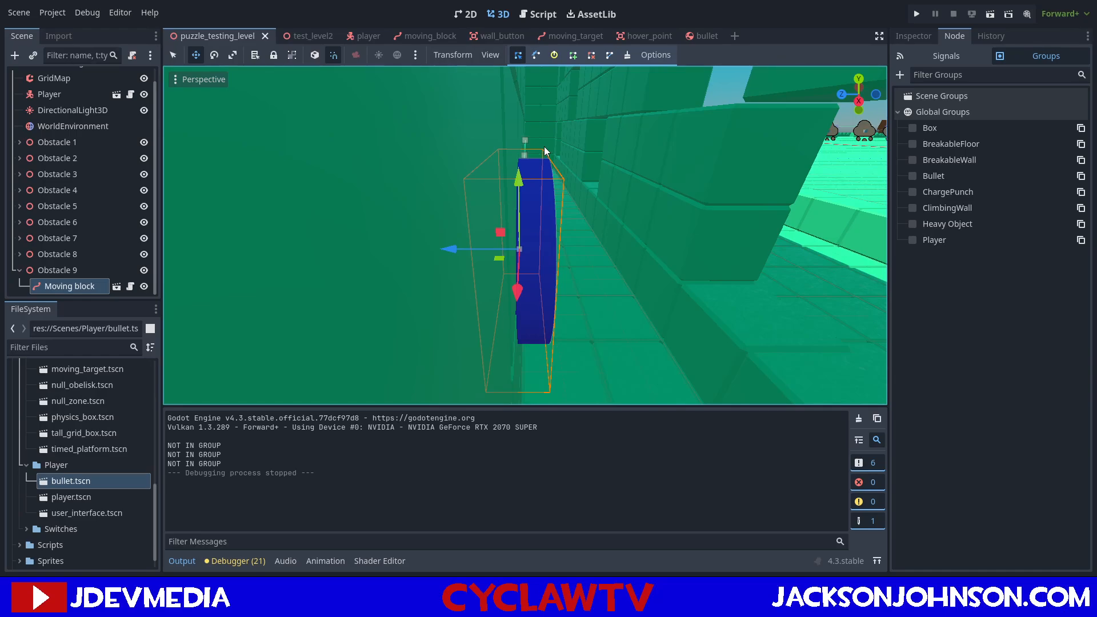
{"action": "key", "text": "w"}
{"action": "right_click_drag", "start_coordinate": [550, 145], "coordinate": [475, 154]}
{"action": "key", "text": "s"}
{"action": "key", "text": "w"}
{"action": "key", "text": "s"}
{"action": "key", "text": "a"}
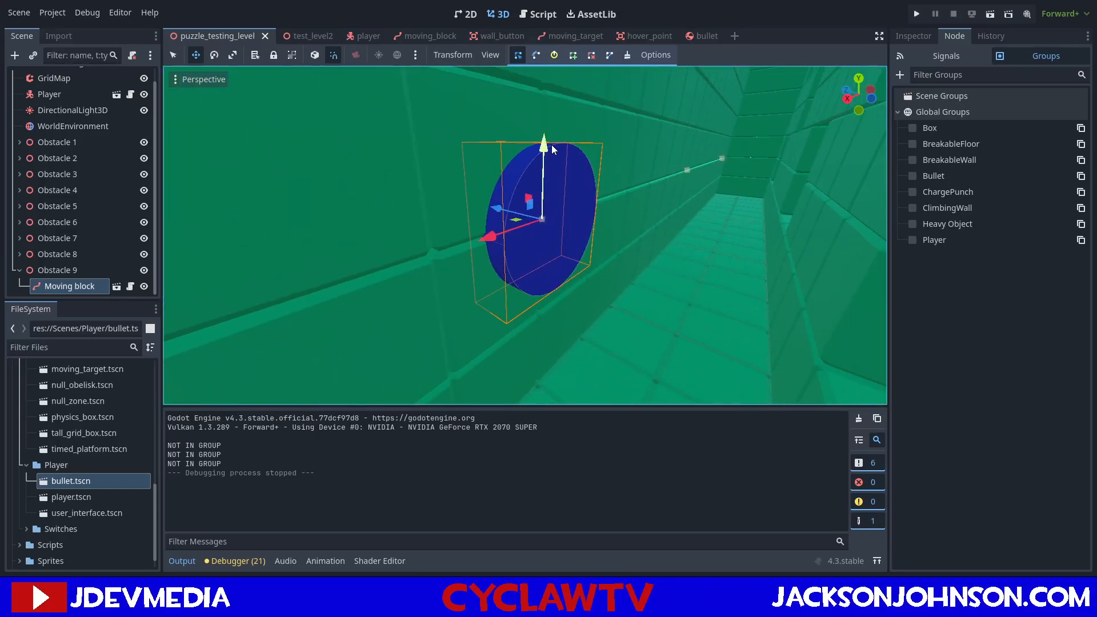
Check the collision layer and mask settings of the bullet's root node and Hover Point.
{"action": "left_click", "coordinate": [707, 35]}
{"action": "left_click", "coordinate": [912, 36]}
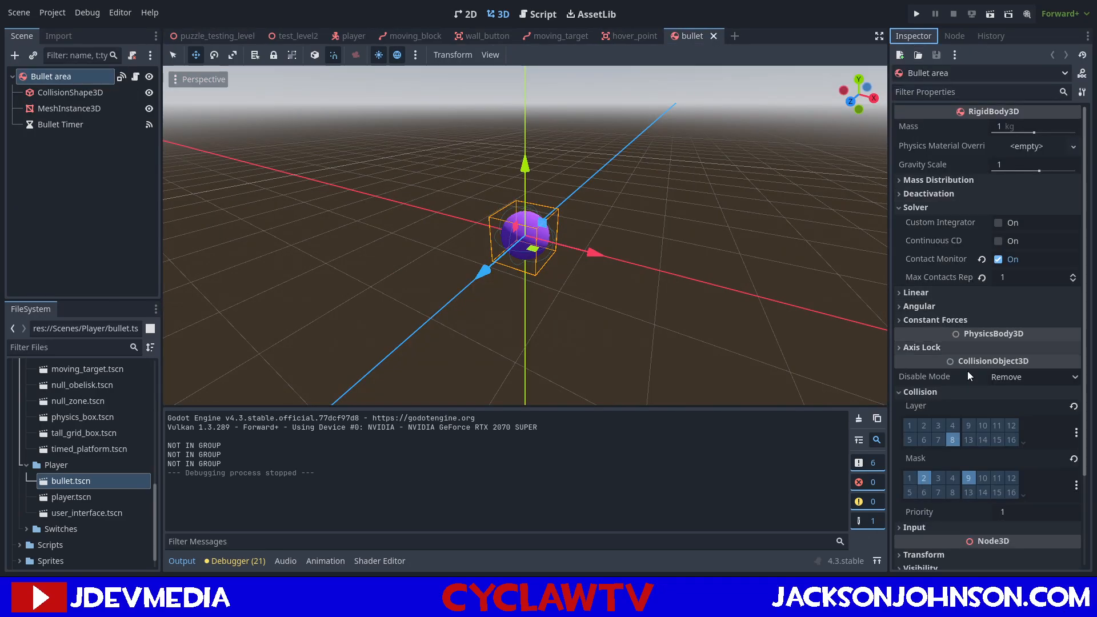
{"action": "left_click", "coordinate": [922, 476]}
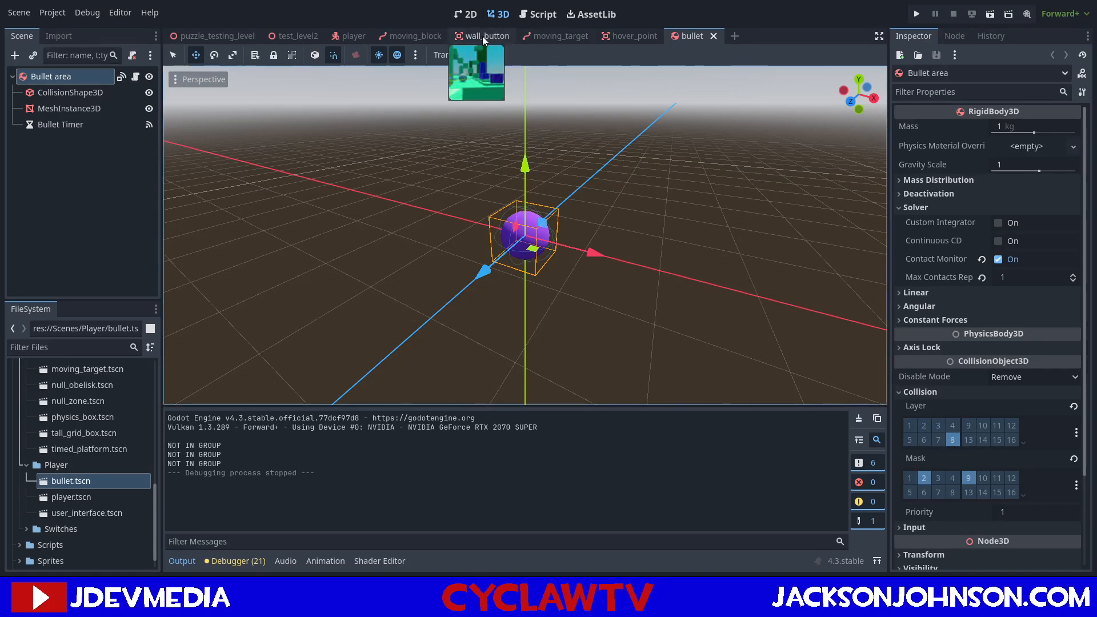
{"action": "left_click", "coordinate": [634, 38]}
{"action": "left_click", "coordinate": [958, 339]}
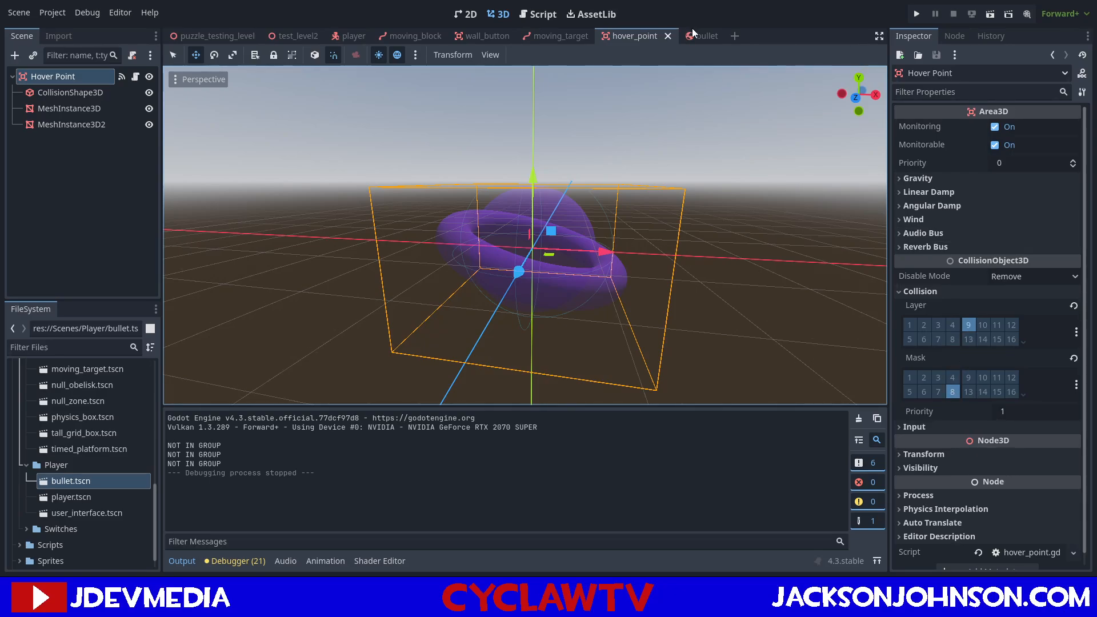
Set the moving_target Area3D's collision layer to 9 and its mask to only 8, and save the scene.
{"action": "left_click", "coordinate": [558, 36]}
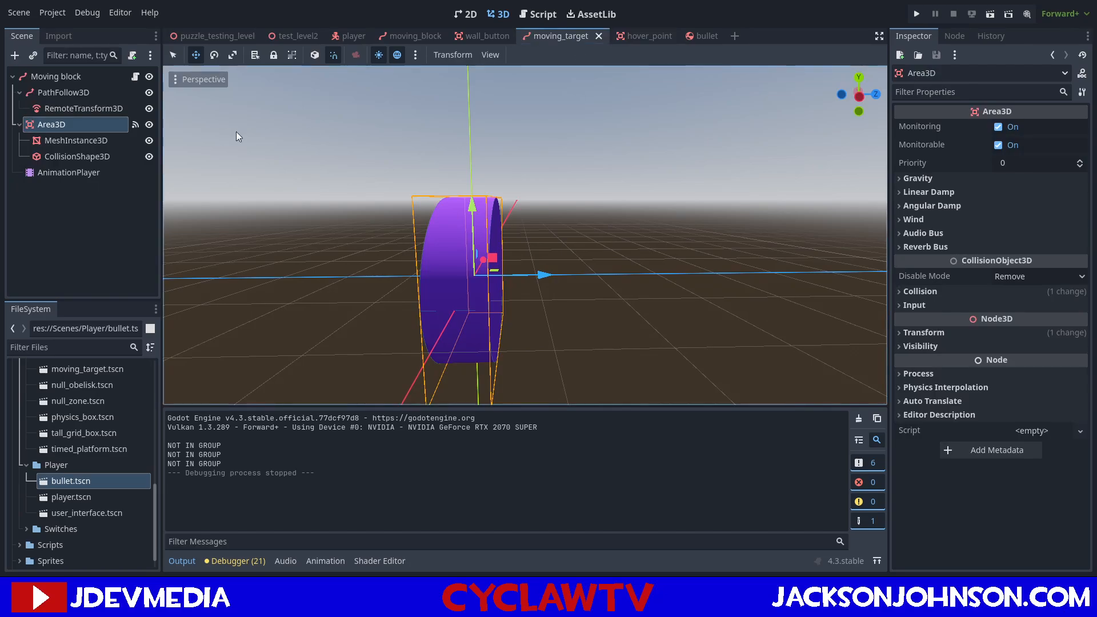
{"action": "left_click", "coordinate": [905, 293]}
{"action": "left_click", "coordinate": [969, 325]}
{"action": "left_click", "coordinate": [915, 378]}
{"action": "left_click", "coordinate": [953, 392]}
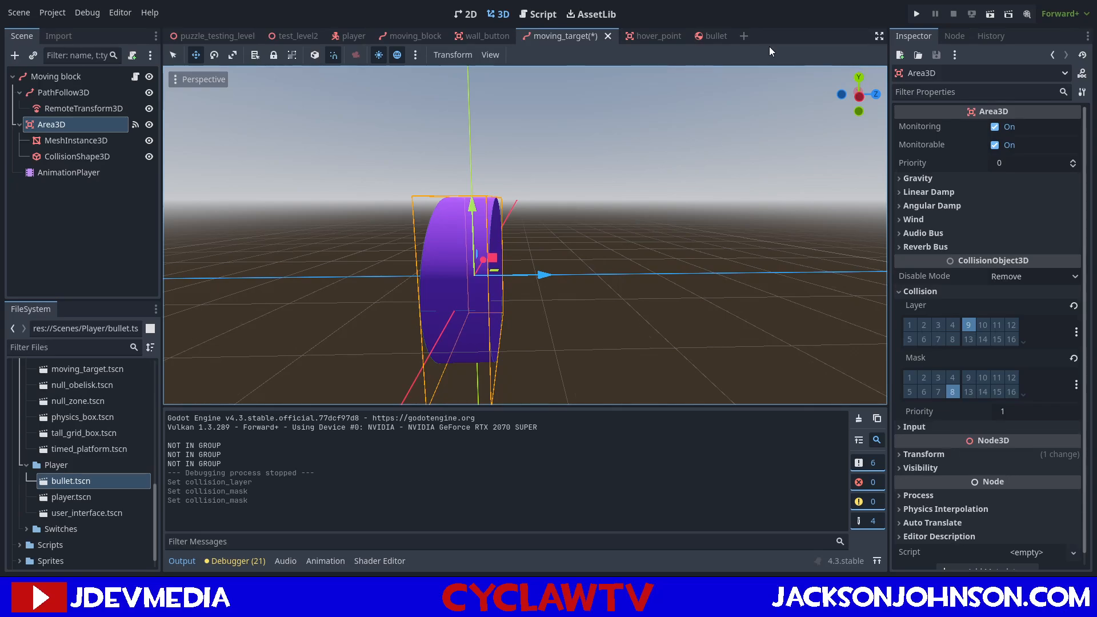
{"action": "key", "text": "ctrl+s"}
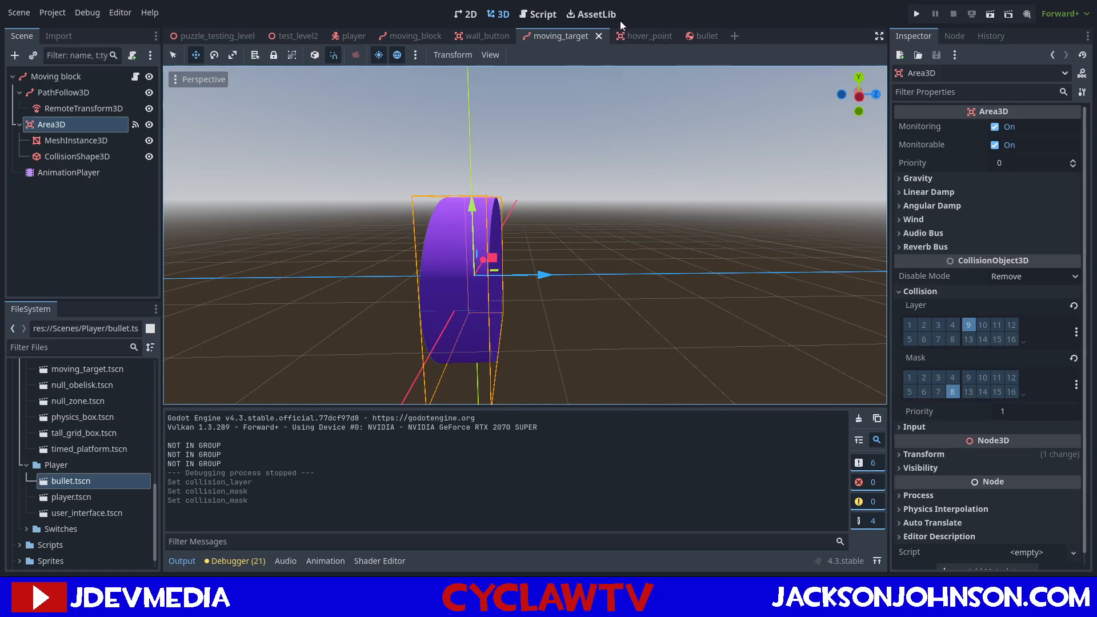
Run the puzzle_testing_level scene and shoot bullets at the moving target behind the windows to test its hit detection.
{"action": "left_click", "coordinate": [221, 32]}
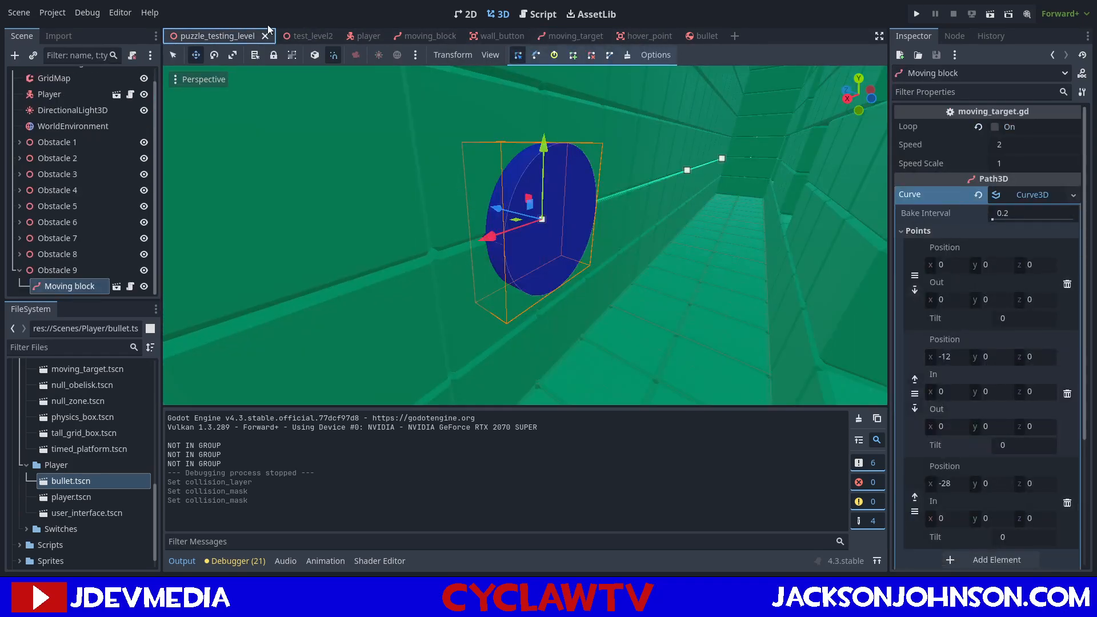
{"action": "key", "text": "d"}
{"action": "right_click_drag", "start_coordinate": [546, 183], "coordinate": [429, 183]}
{"action": "key", "text": "s"}
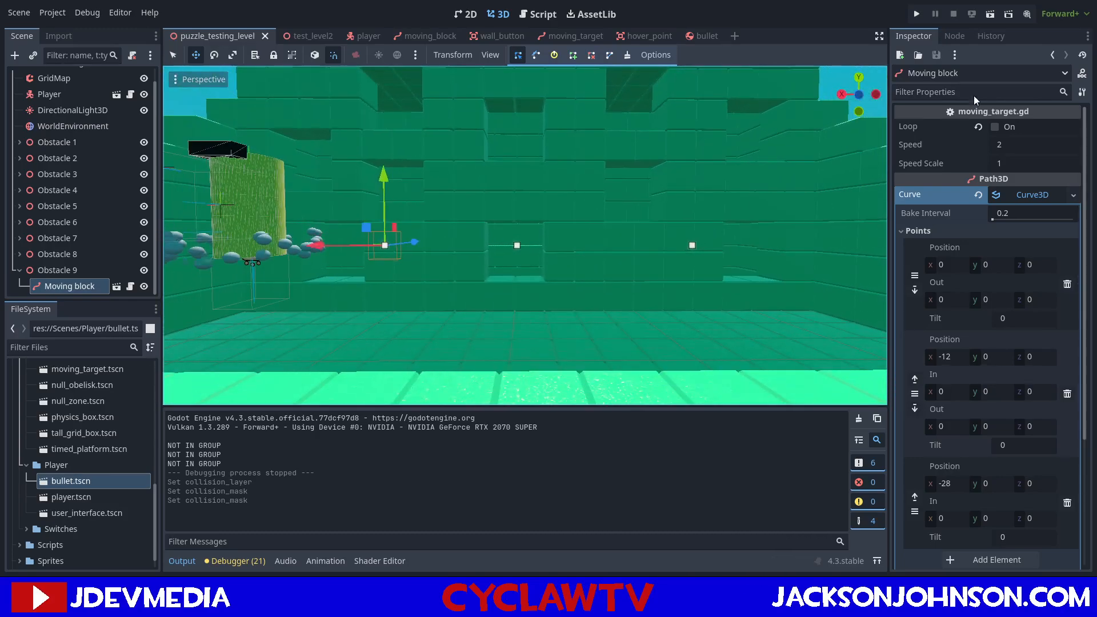
{"action": "left_click", "coordinate": [994, 16]}
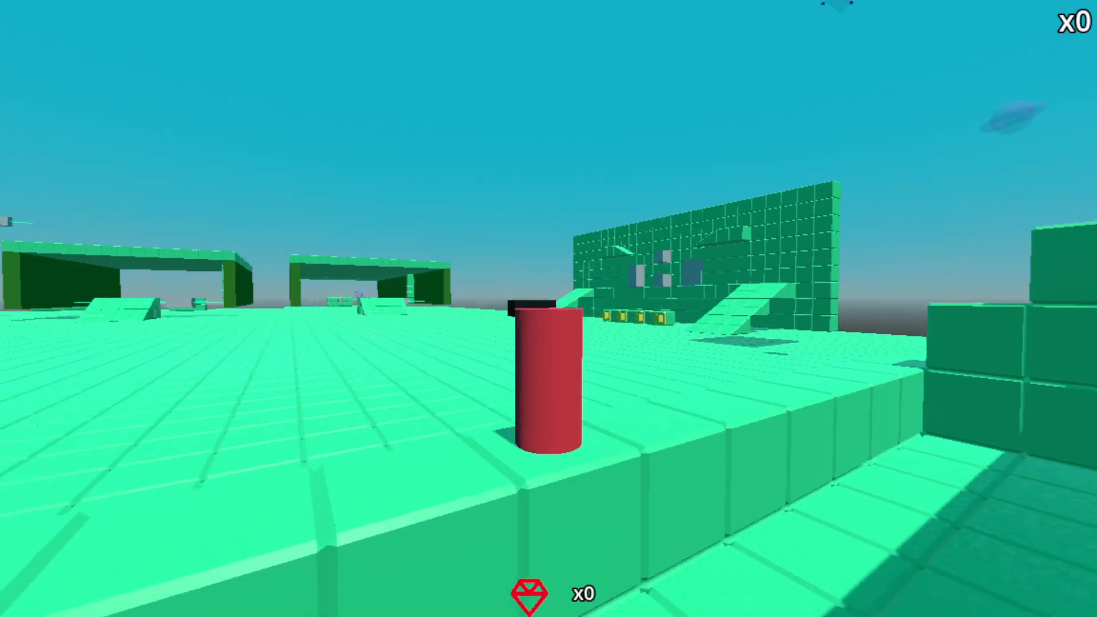
{"action": "key", "text": "w"}
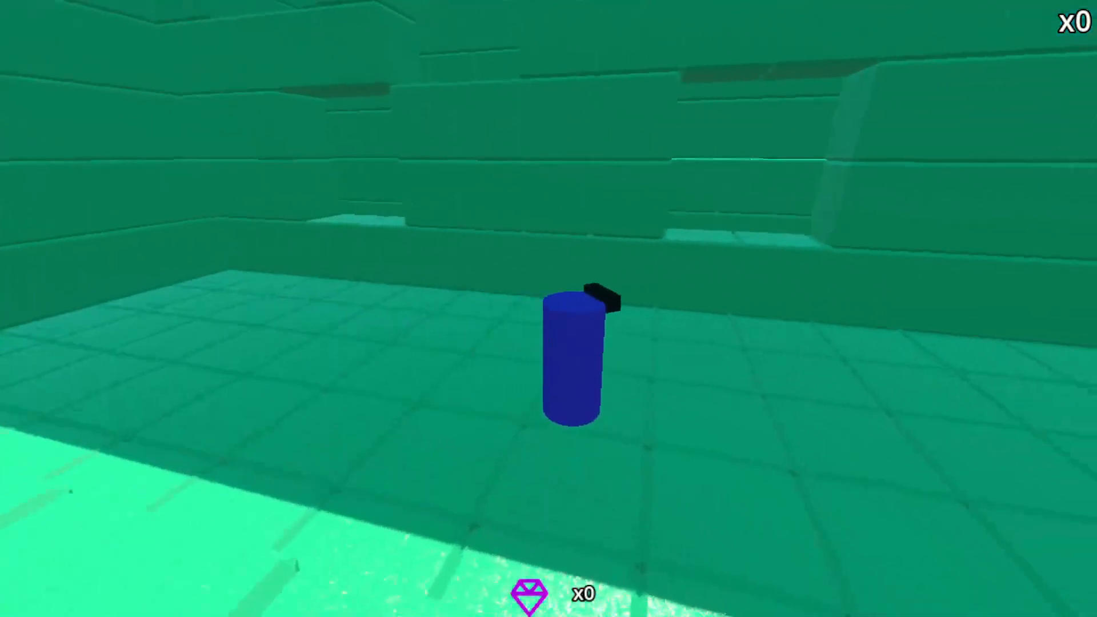
{"action": "key", "text": "d"}
{"action": "key", "text": "s"}
{"action": "key", "text": "w"}
{"action": "left_click", "coordinate": [549, 308]}
{"action": "left_click", "coordinate": [549, 308]}
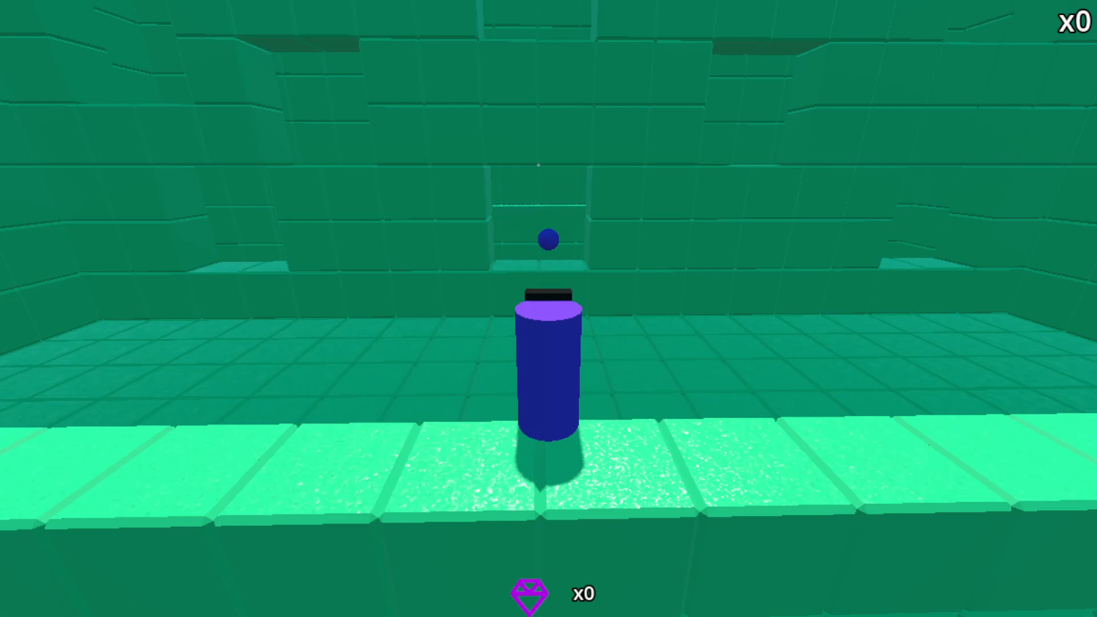
{"action": "key", "text": "w"}
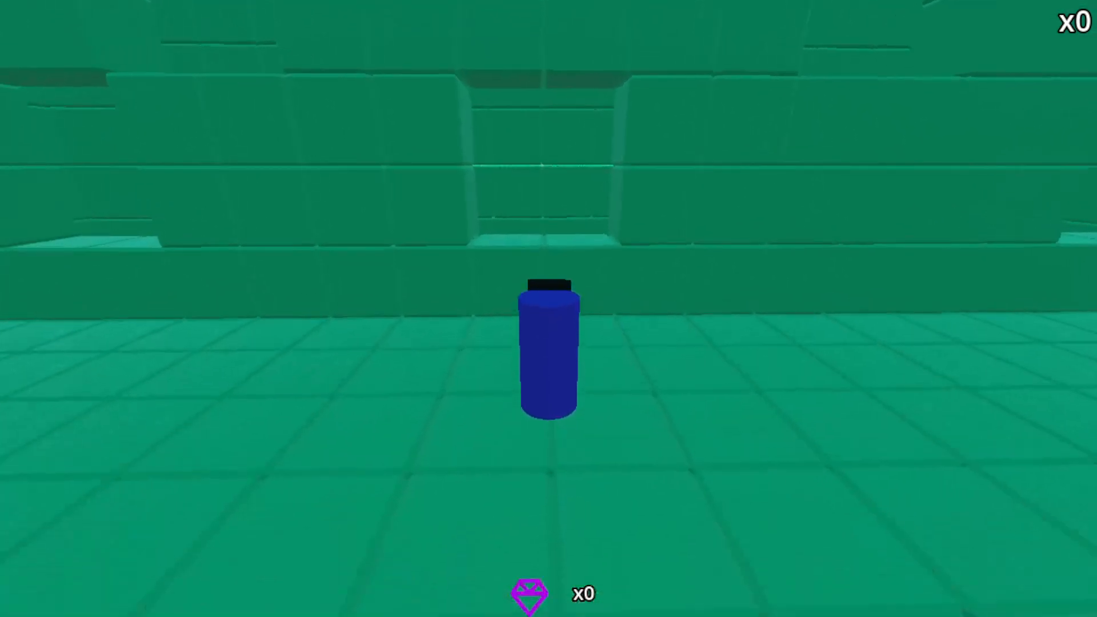
{"action": "key", "text": "w"}
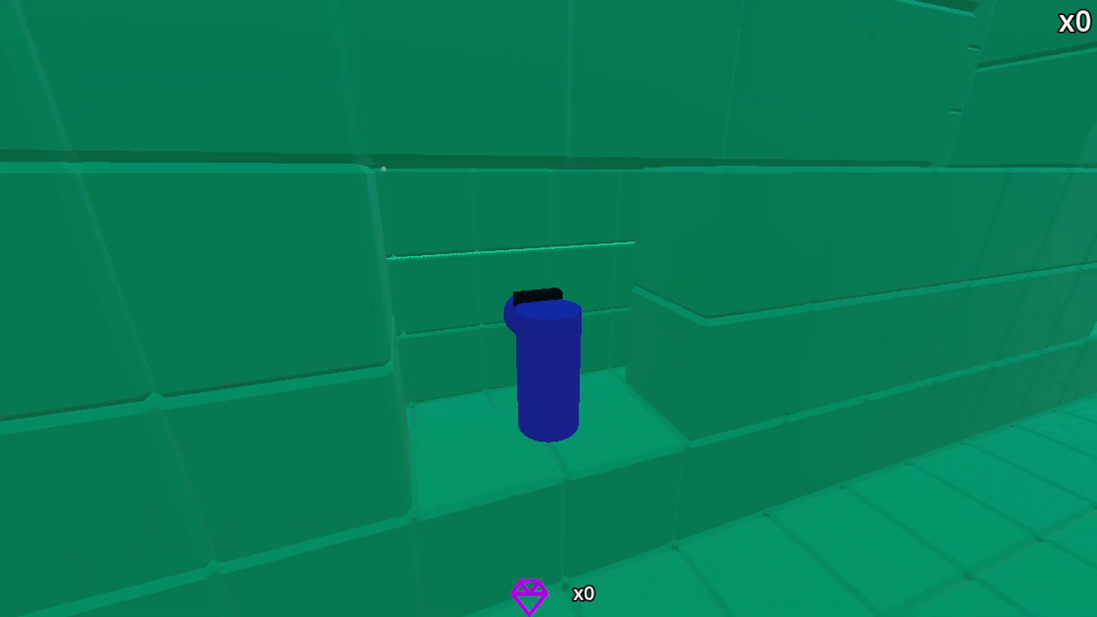
{"action": "key", "text": "s"}
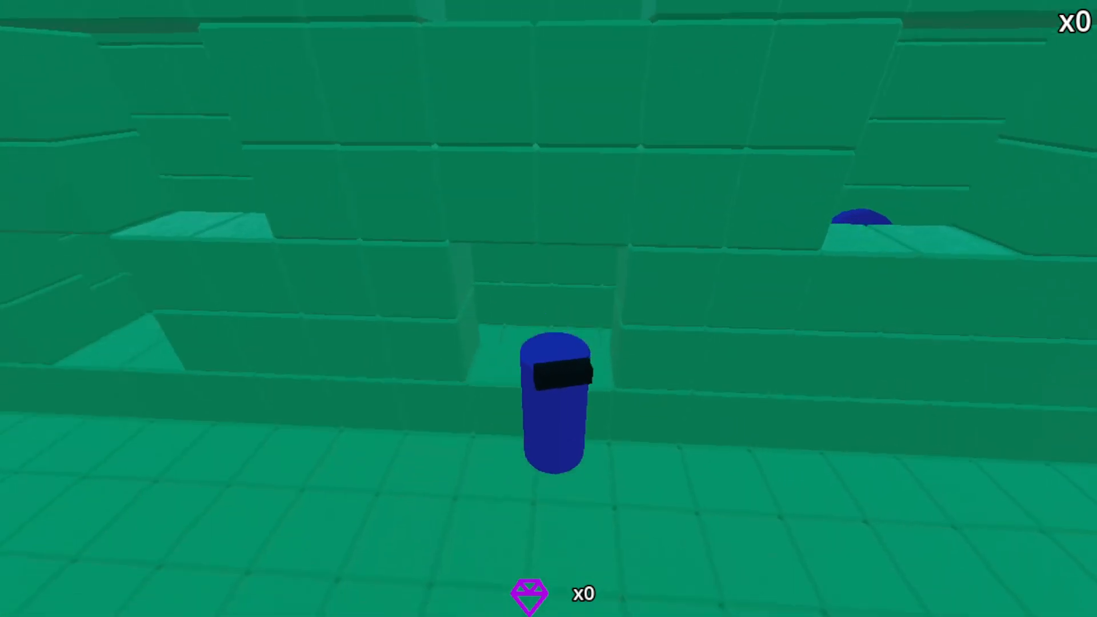
{"action": "key", "text": "space"}
{"action": "key", "text": "w"}
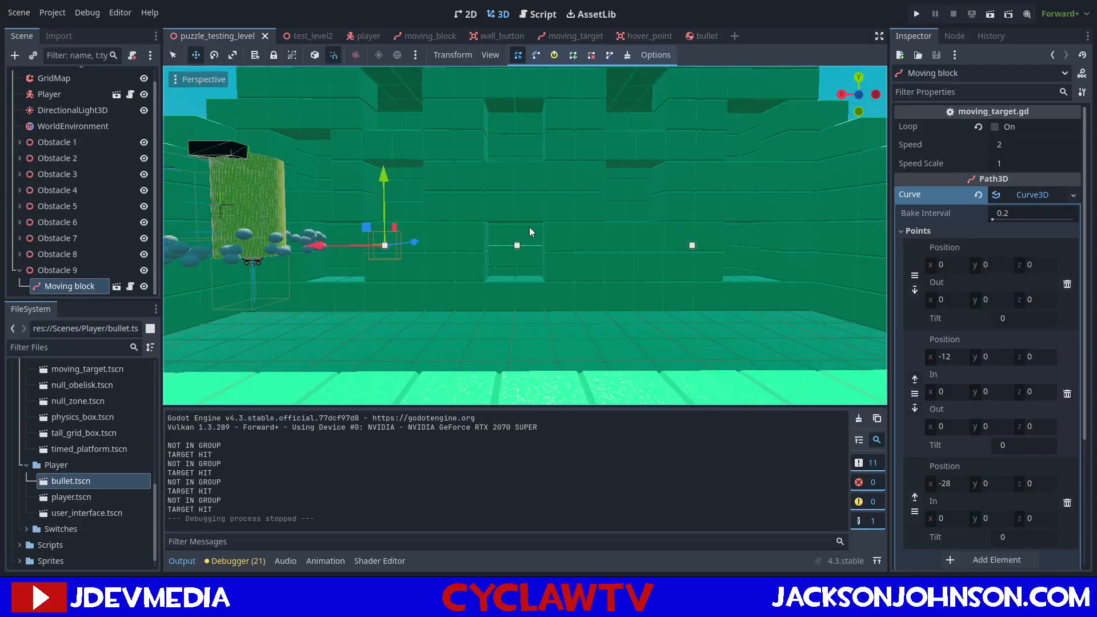
Set the speed scale of Obstacle 9's moving target to 0.8 and save puzzle_testing_level.
{"action": "mouse_move", "coordinate": [525, 234]}
{"action": "right_mouse_down"}
{"action": "mouse_move", "coordinate": [503, 234]}
{"action": "mouse_move", "coordinate": [515, 240]}
{"action": "right_mouse_up"}
{"action": "right_click_drag", "start_coordinate": [628, 237], "coordinate": [629, 237]}
{"action": "key", "text": "a"}
{"action": "key", "text": "w"}
{"action": "key", "text": "d"}
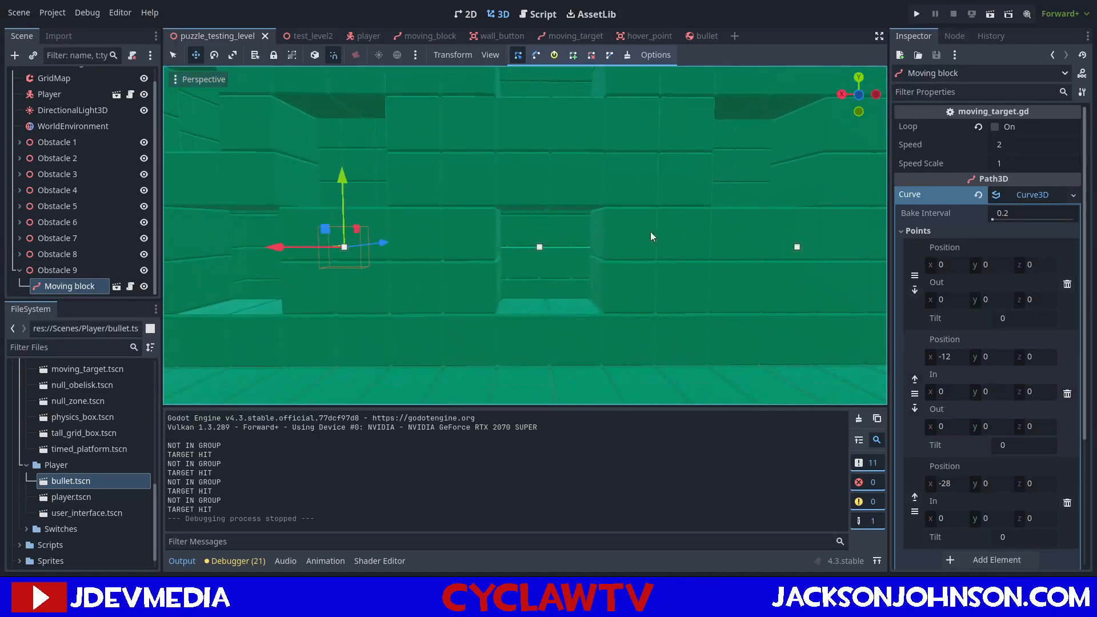
{"action": "right_click_drag", "start_coordinate": [490, 184], "coordinate": [490, 188]}
{"action": "left_click", "coordinate": [1015, 164]}
{"action": "type", "text": ".8"}
{"action": "key", "text": "Return"}
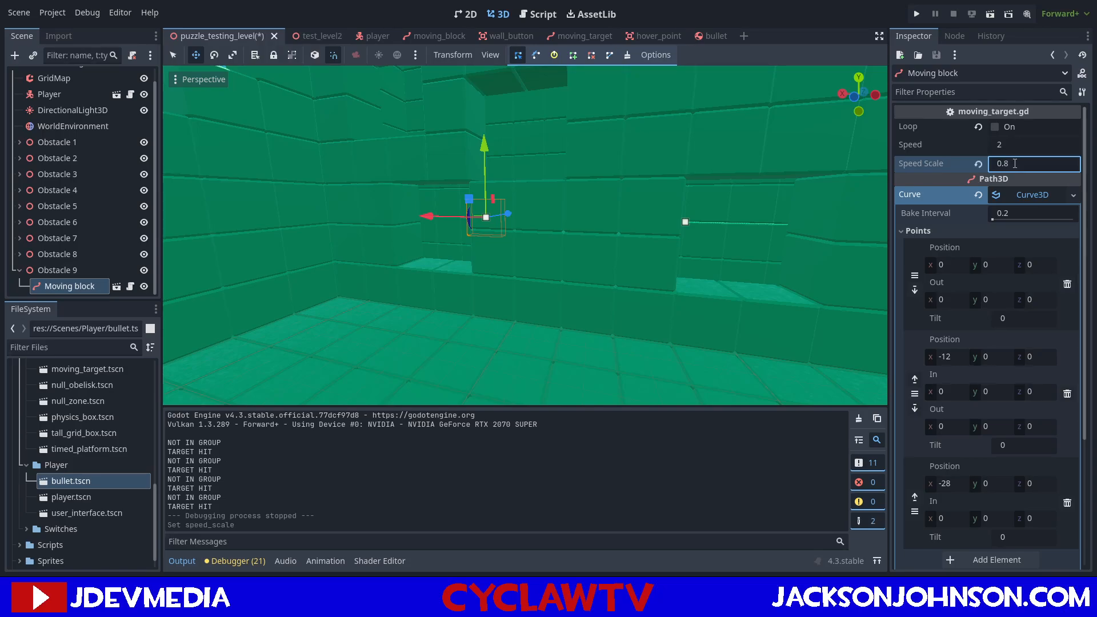
{"action": "key", "text": "ctrl+s"}
Run the level again, fire at the target as it passes the middle window, and stop the game.
{"action": "key", "text": "s"}
{"action": "right_click_drag", "start_coordinate": [646, 218], "coordinate": [722, 206]}
{"action": "left_click", "coordinate": [993, 15]}
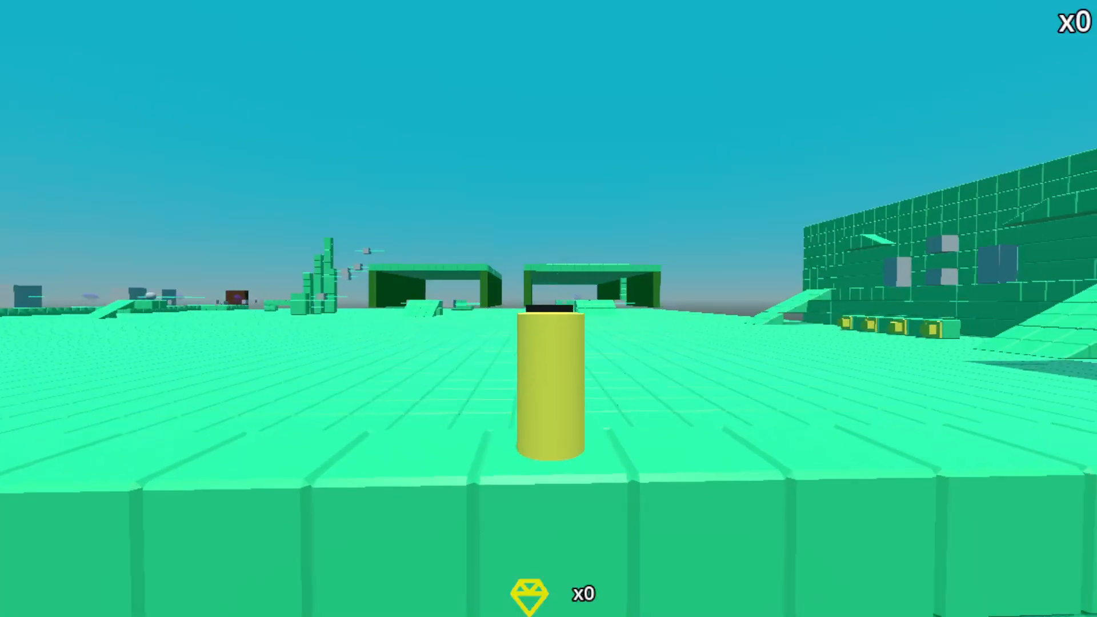
{"action": "key", "text": "d"}
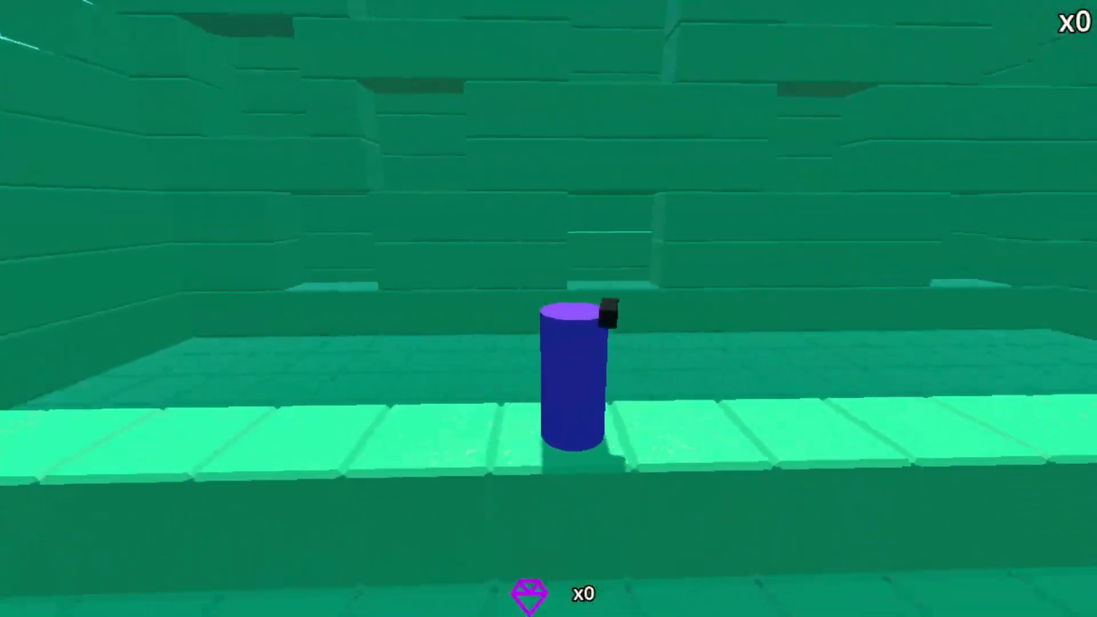
{"action": "key", "text": "s"}
{"action": "key", "text": "w"}
{"action": "key", "text": "s"}
{"action": "key", "text": "w"}
{"action": "key", "text": "s"}
{"action": "key", "text": "w"}
{"action": "key", "text": "w"}
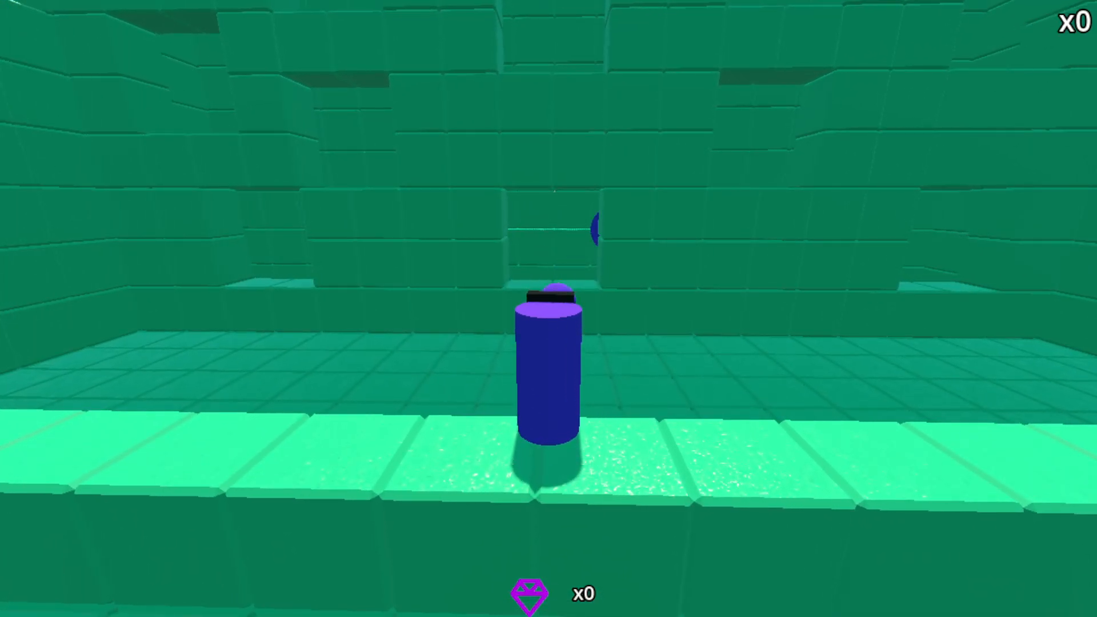
{"action": "key", "text": "space"}
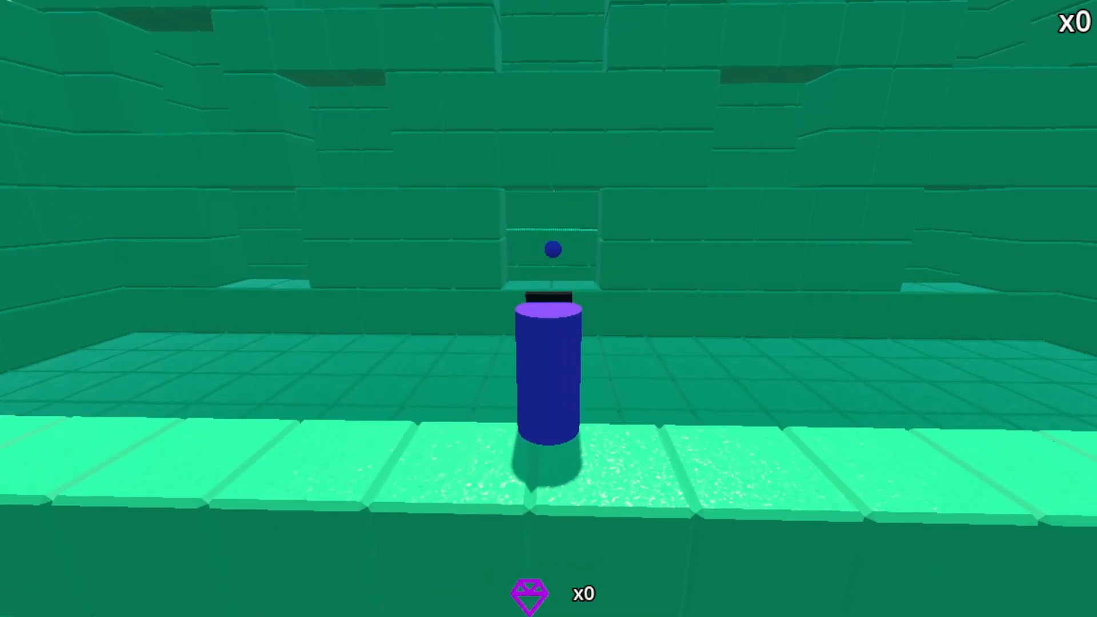
{"action": "key", "text": "s"}
{"action": "key", "text": "w"}
{"action": "key", "text": "space"}
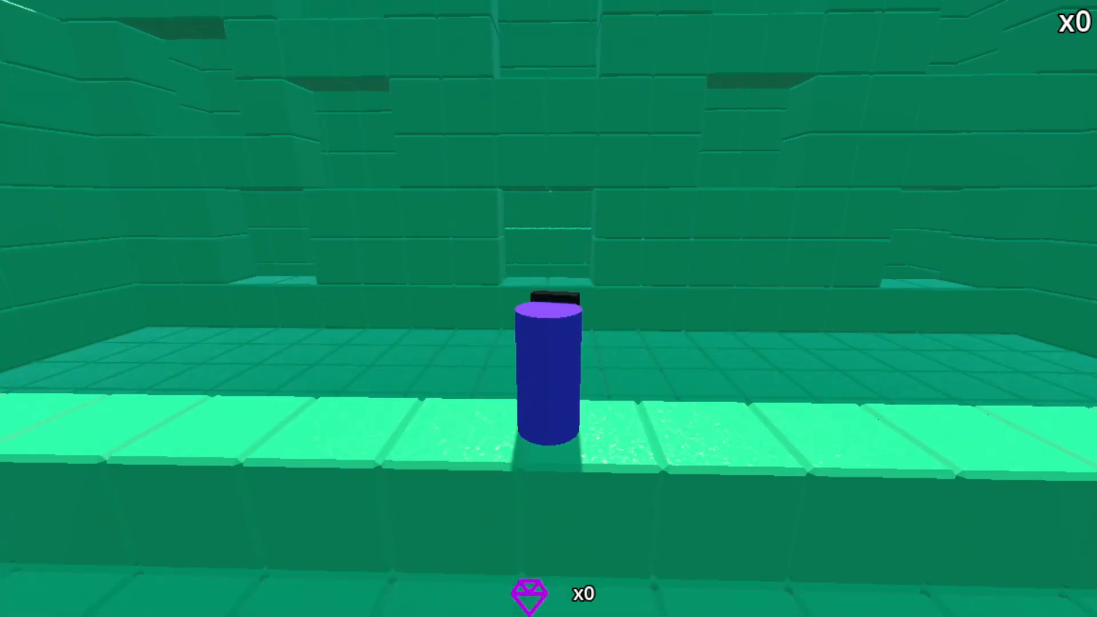
{"action": "left_click", "coordinate": [958, 18]}
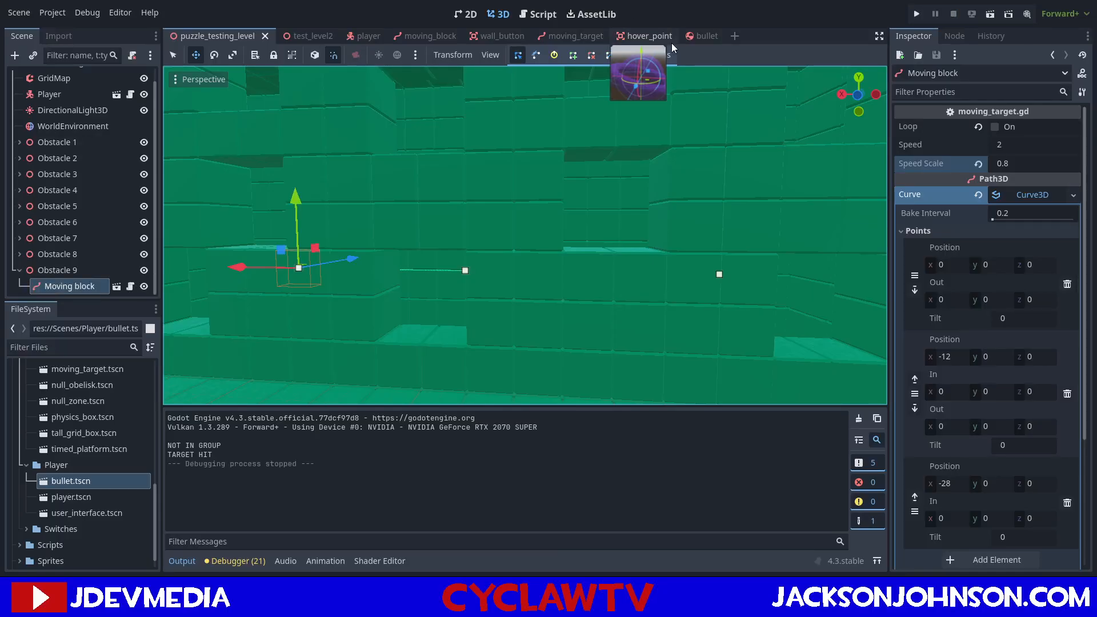
Check the hover_point and moving_target scenes and review the moving_target script.
{"action": "left_click", "coordinate": [695, 41]}
{"action": "left_click", "coordinate": [629, 36]}
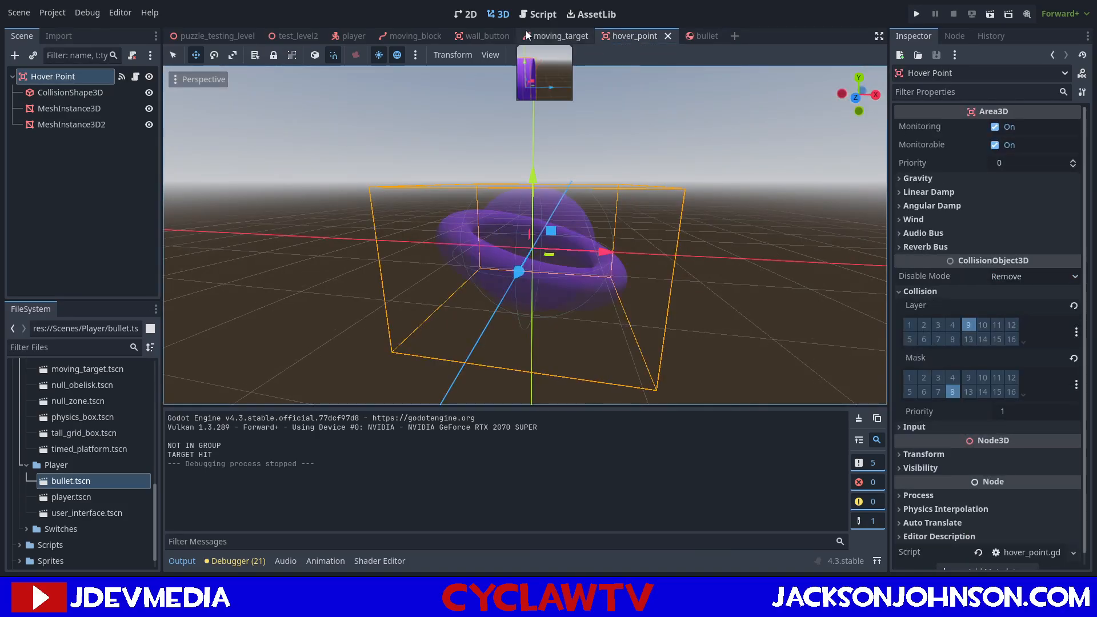
{"action": "left_click", "coordinate": [555, 36]}
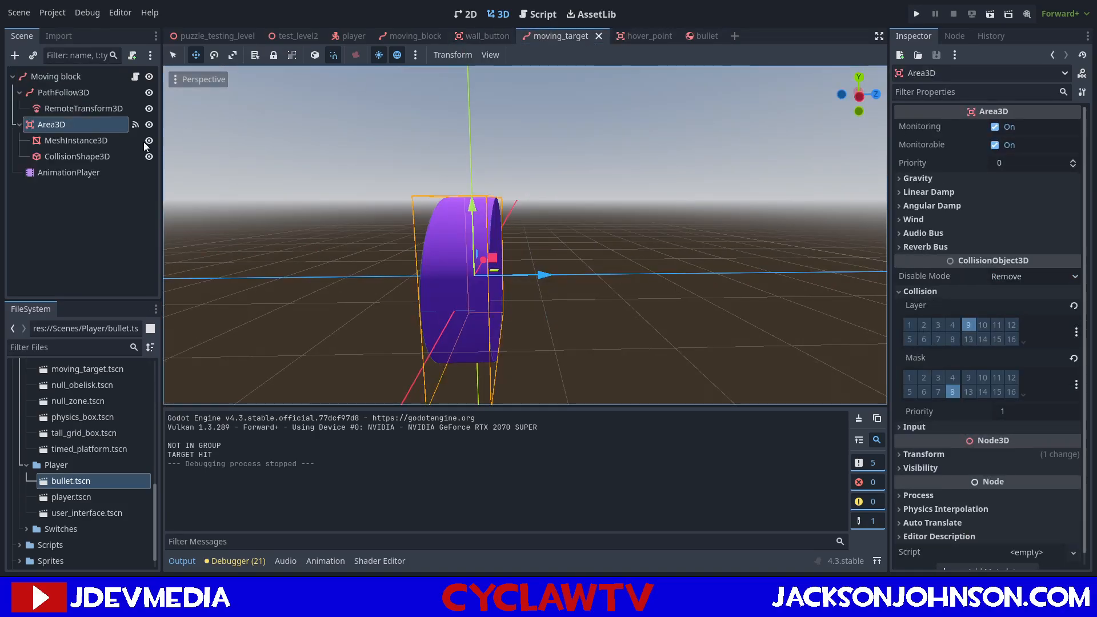
{"action": "left_click", "coordinate": [537, 14]}
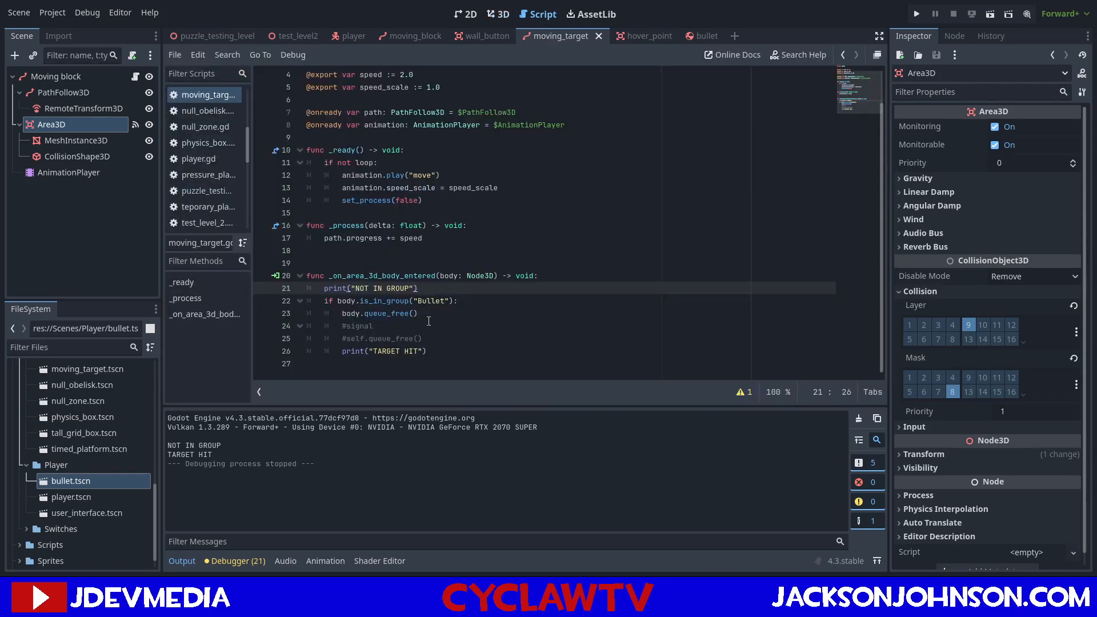
{"action": "scroll", "coordinate": [486, 91], "scroll_direction": "up", "scroll_amount": 1}
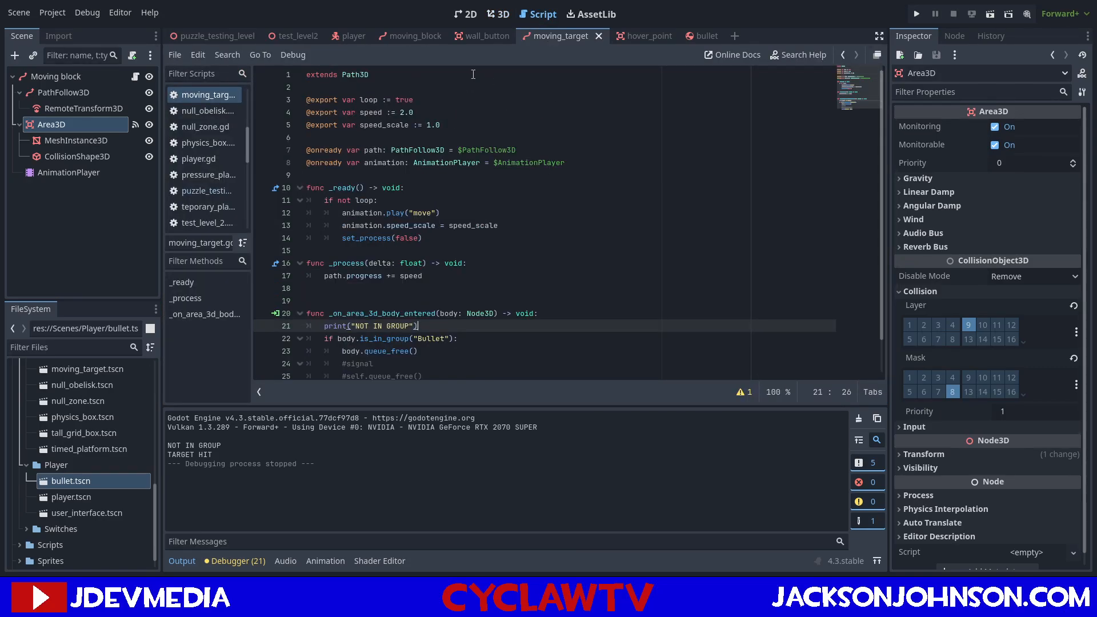
{"action": "scroll", "coordinate": [64, 466], "scroll_direction": "down", "scroll_amount": 1}
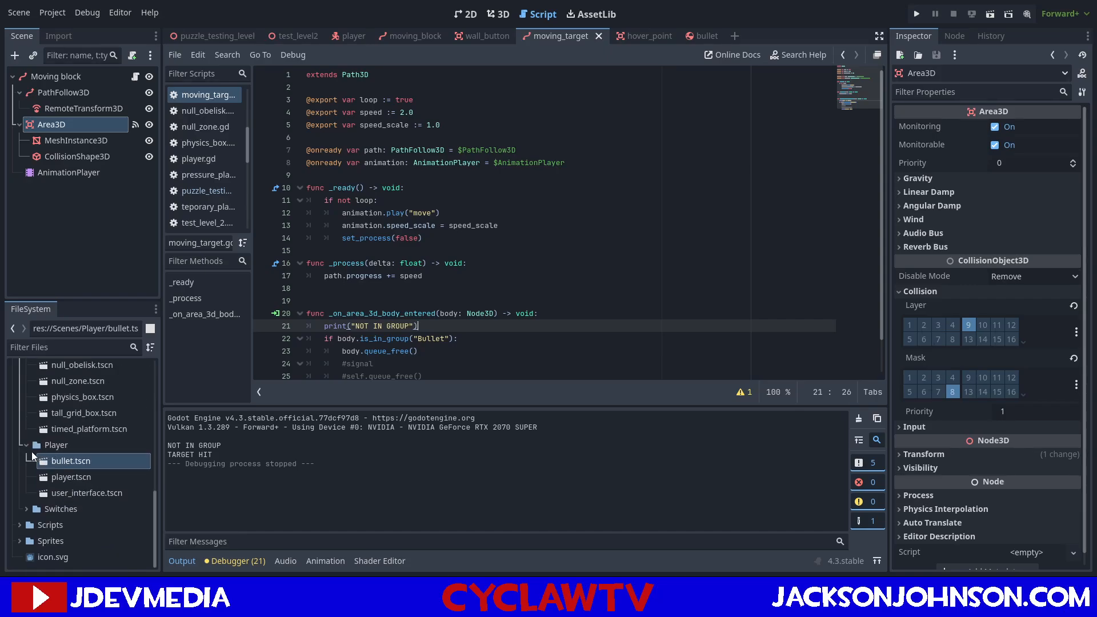
Open wall_button.tscn from the Switches folder and check how its script declares a signal.
{"action": "left_click", "coordinate": [25, 510]}
{"action": "scroll", "coordinate": [64, 503], "scroll_direction": "down", "scroll_amount": 3}
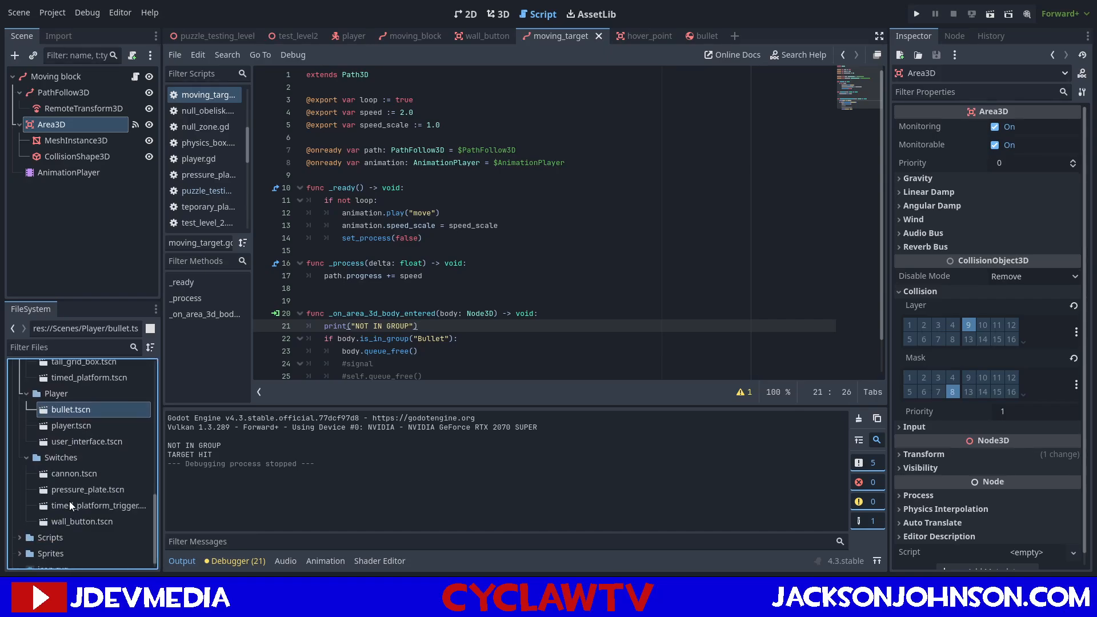
{"action": "double_click", "coordinate": [77, 519]}
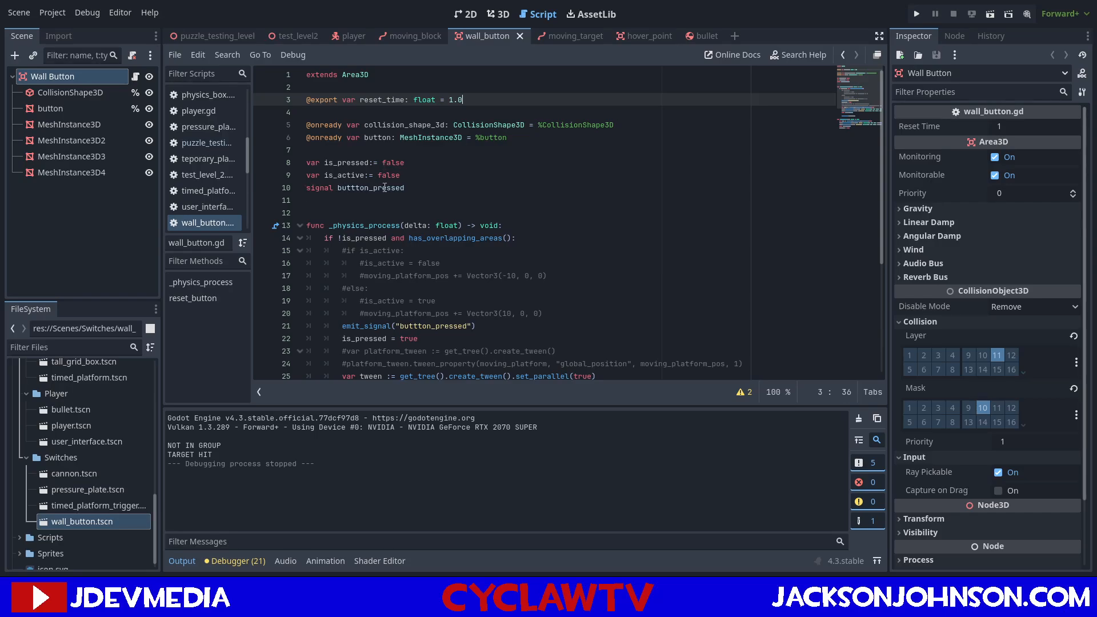
Declare a target_hit signal in the moving_target script, between the onready variables and the _ready function.
{"action": "left_click", "coordinate": [564, 35]}
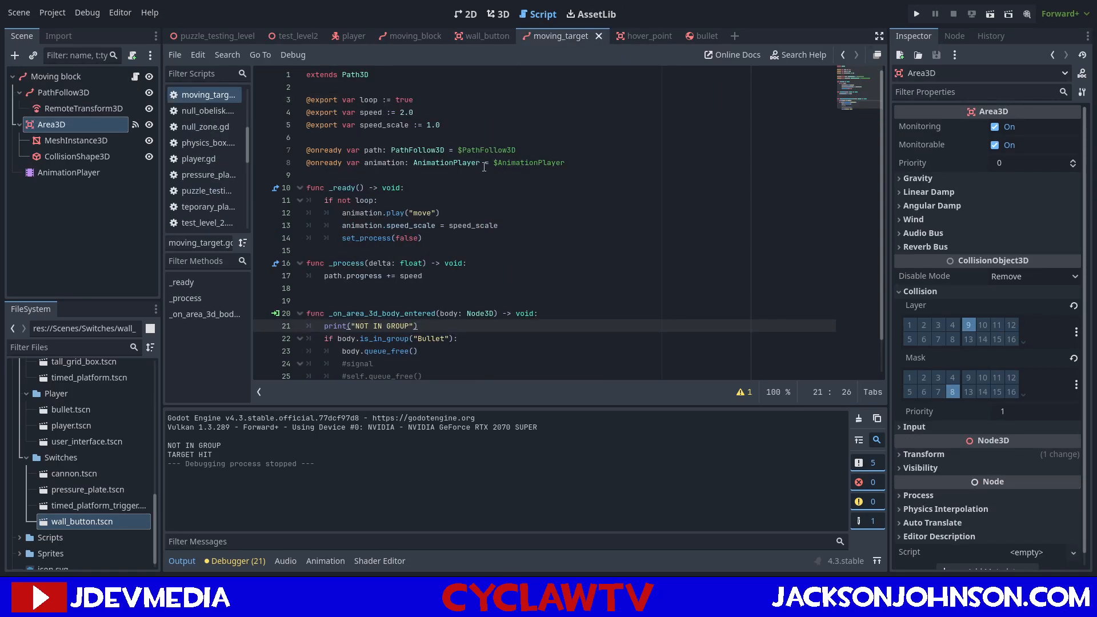
{"action": "left_click", "coordinate": [464, 174]}
{"action": "key", "text": "Return"}
{"action": "key", "text": "Return"}
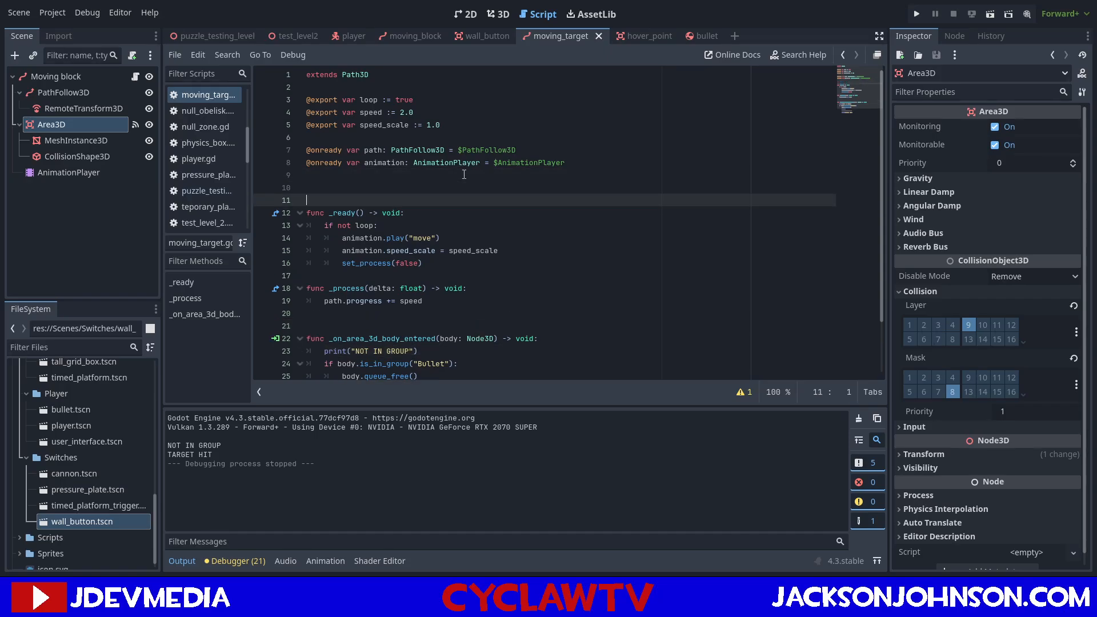
{"action": "key", "text": "Up"}
{"action": "type", "text": "signal "}
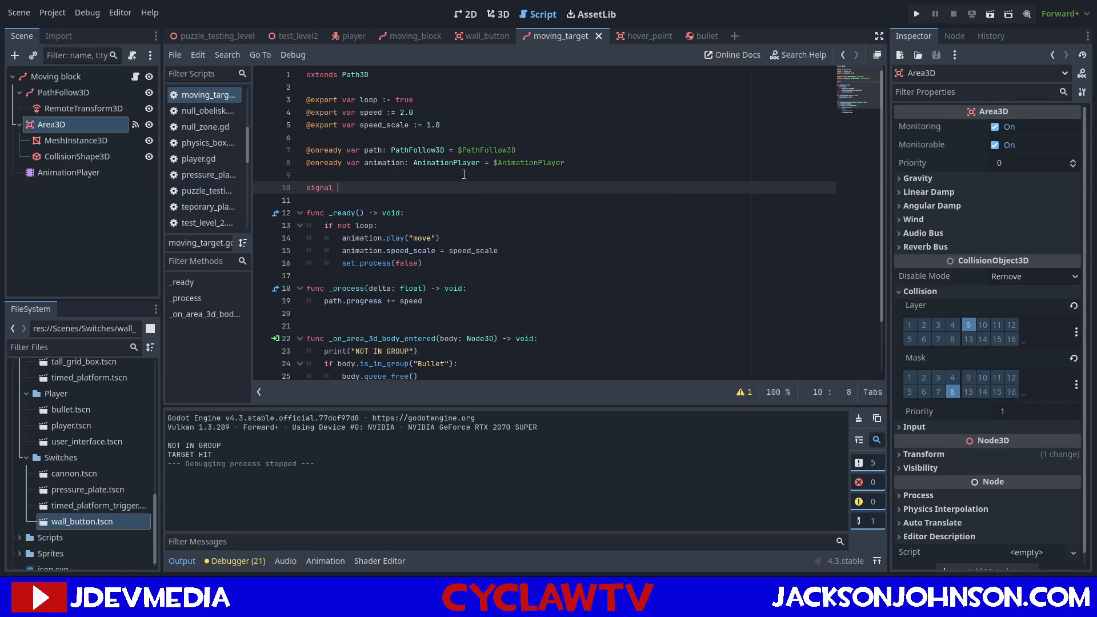
{"action": "type", "text": "target_hit"}
In _on_area_3d_body_entered, delete the "NOT IN GROUP" and "TARGET HIT" print lines and uncomment self.queue_free().
{"action": "scroll", "coordinate": [472, 156], "scroll_direction": "down", "scroll_amount": 2}
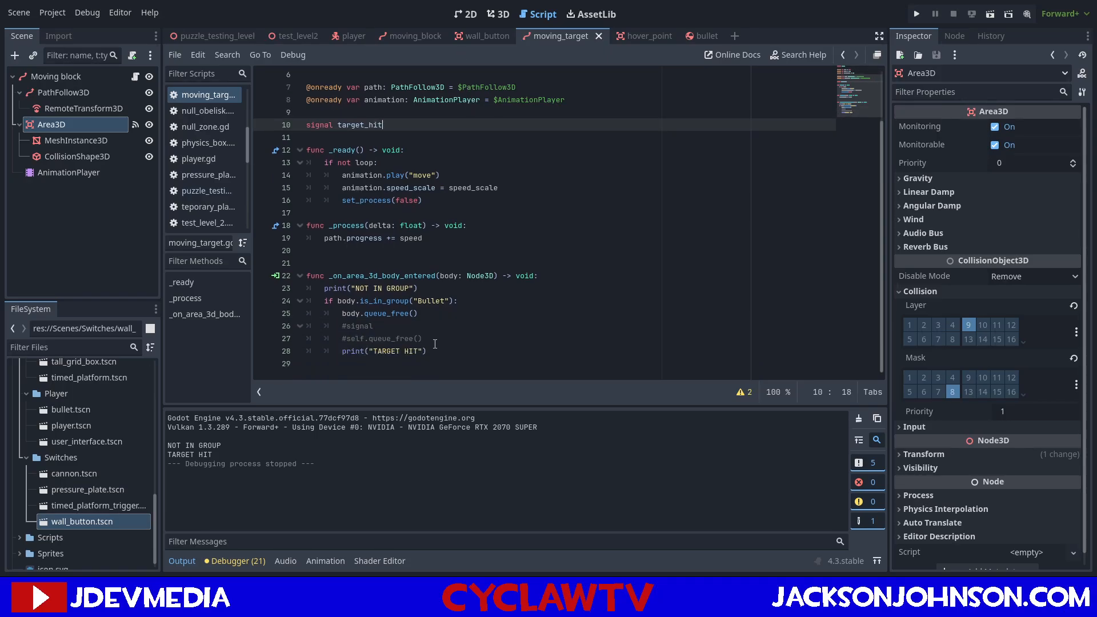
{"action": "left_click_drag", "start_coordinate": [422, 293], "coordinate": [299, 289]}
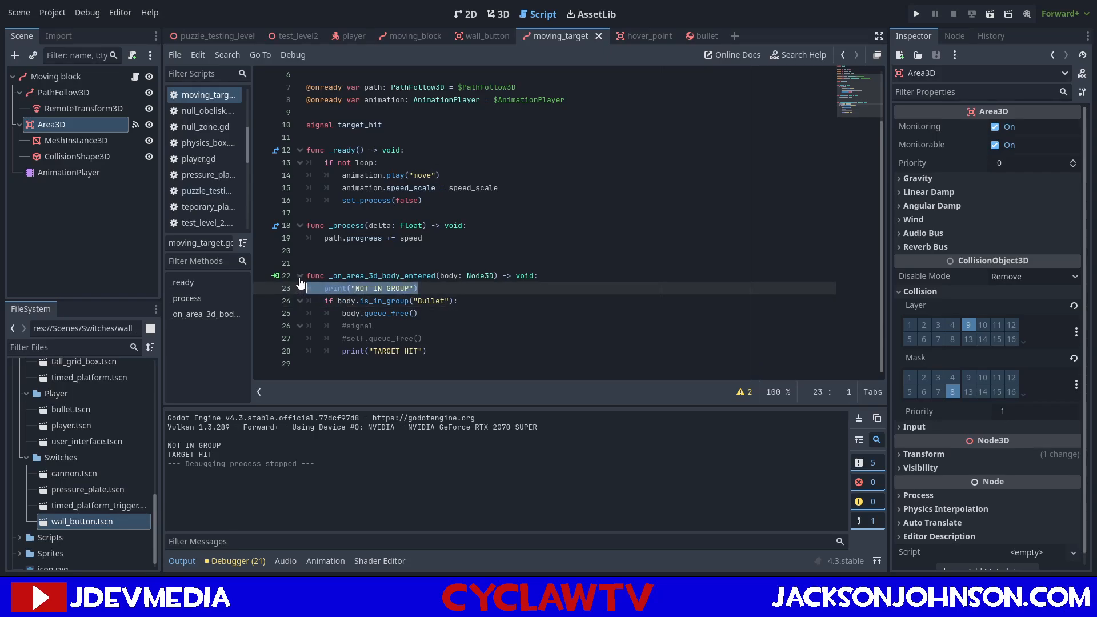
{"action": "key", "text": "BackSpace"}
{"action": "key", "text": "BackSpace"}
{"action": "left_click", "coordinate": [273, 337]}
{"action": "key", "text": "BackSpace"}
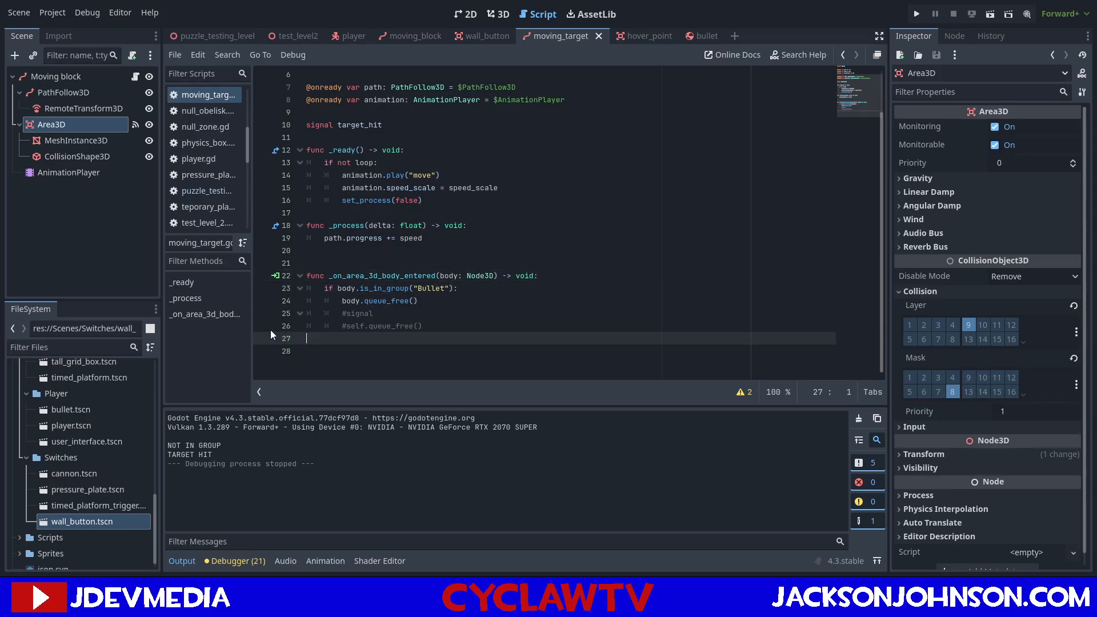
{"action": "key", "text": "BackSpace"}
{"action": "left_click", "coordinate": [349, 327]}
{"action": "key", "text": "BackSpace"}
Replace the #signal comment in moving_target's bullet check with emit_signal("target_hit"), following the call in the wall_button script.
{"action": "left_click_drag", "start_coordinate": [374, 314], "coordinate": [344, 318]}
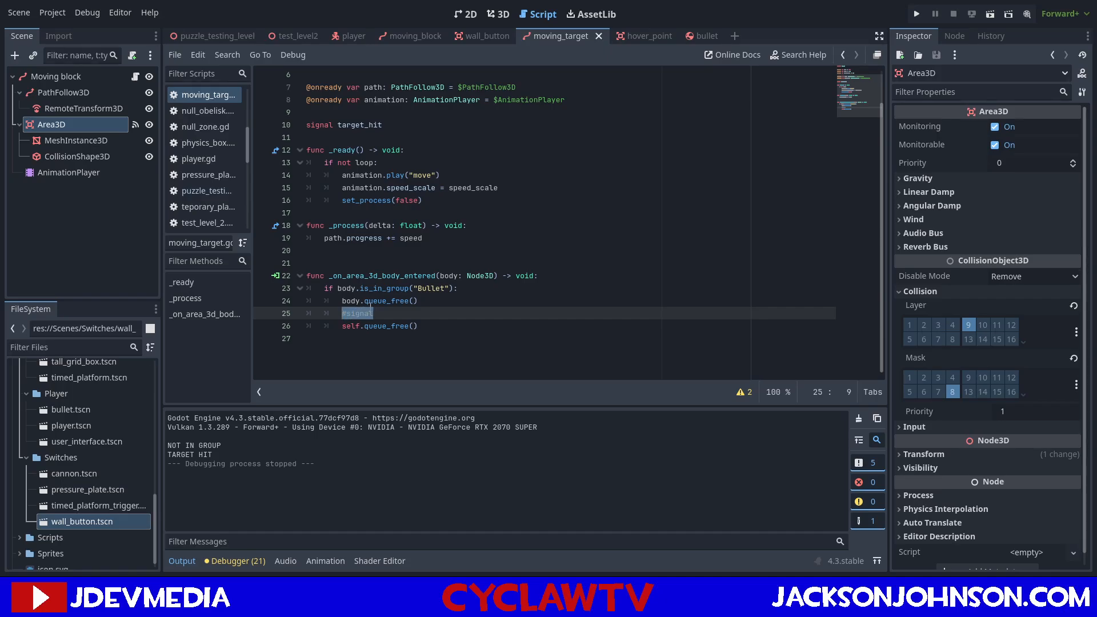
{"action": "left_click", "coordinate": [475, 36]}
{"action": "scroll", "coordinate": [404, 279], "scroll_direction": "down", "scroll_amount": 3}
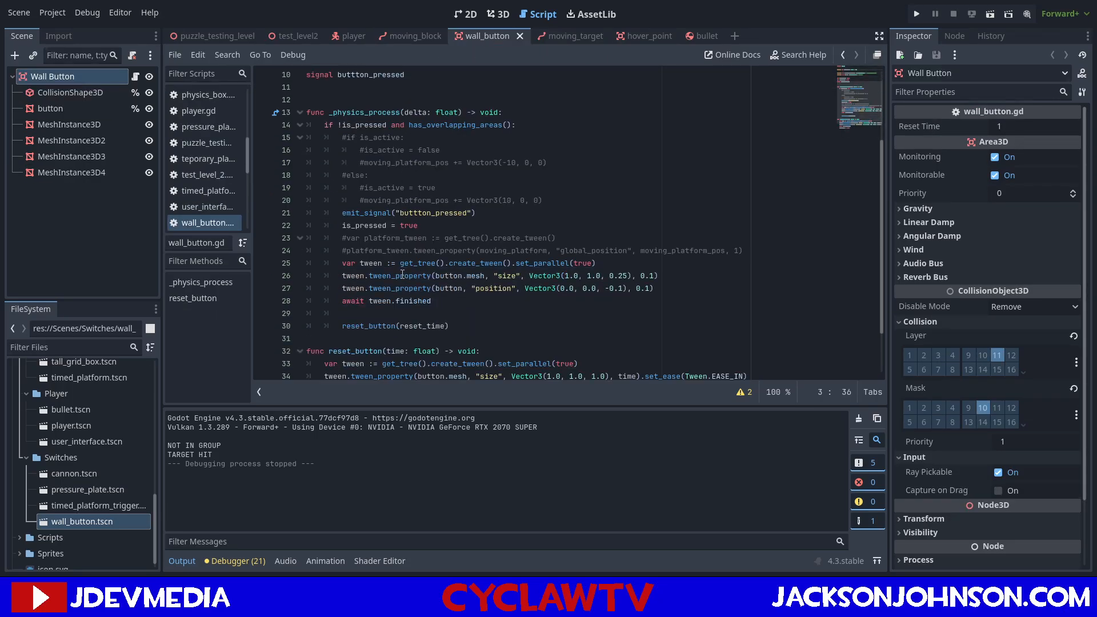
{"action": "left_click_drag", "start_coordinate": [342, 213], "coordinate": [459, 212]}
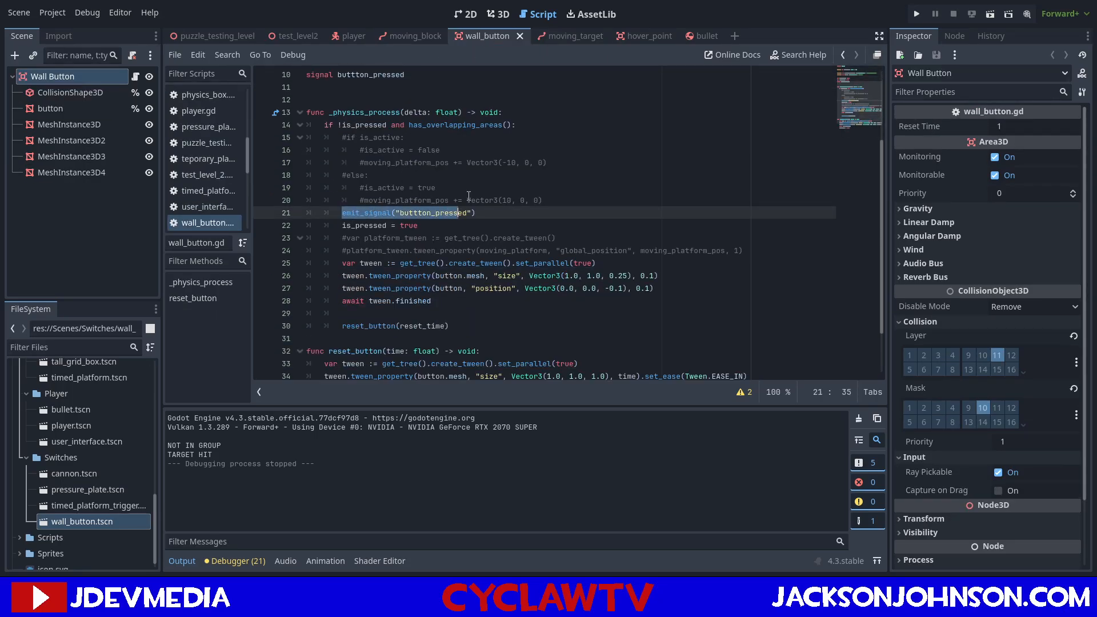
{"action": "left_click", "coordinate": [554, 35]}
{"action": "type", "text": "emit_signal(\""}
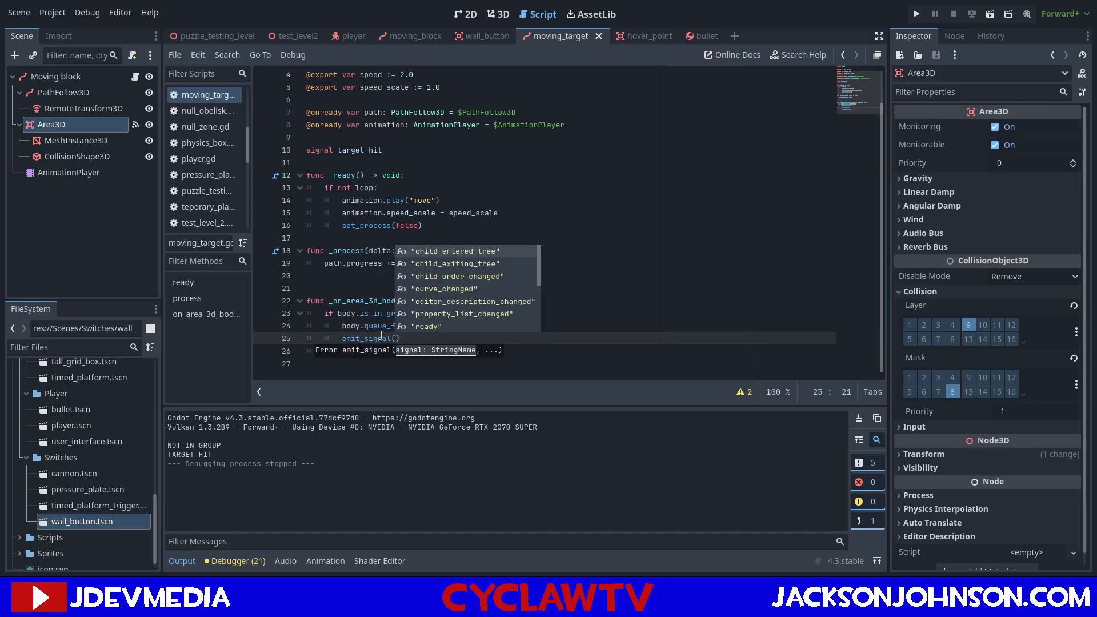
{"action": "type", "text": "ta"}
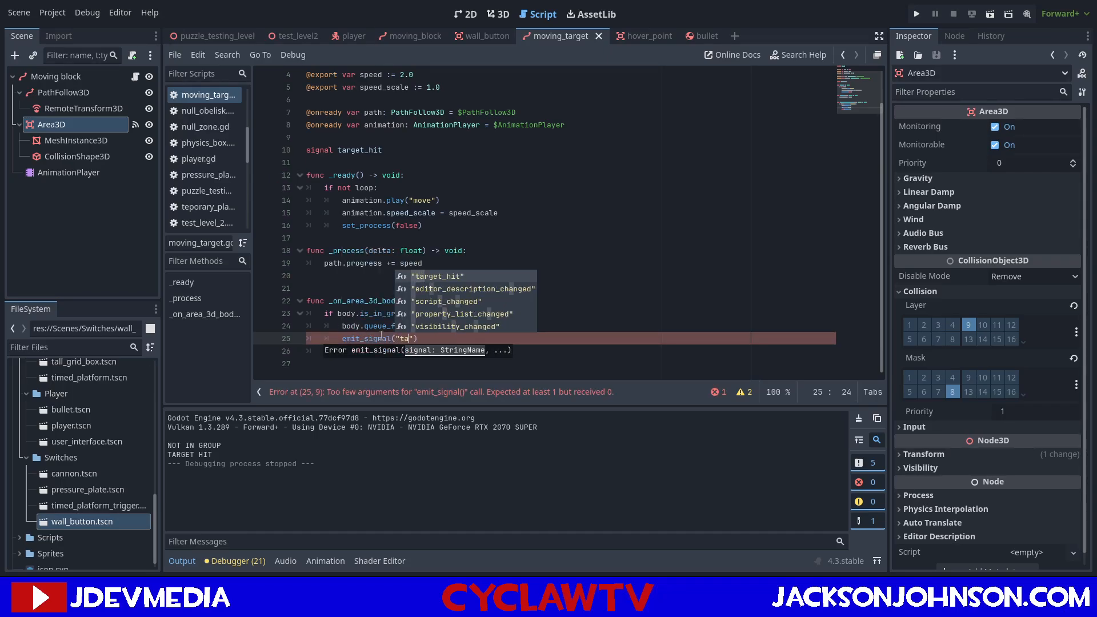
{"action": "key", "text": "Return"}
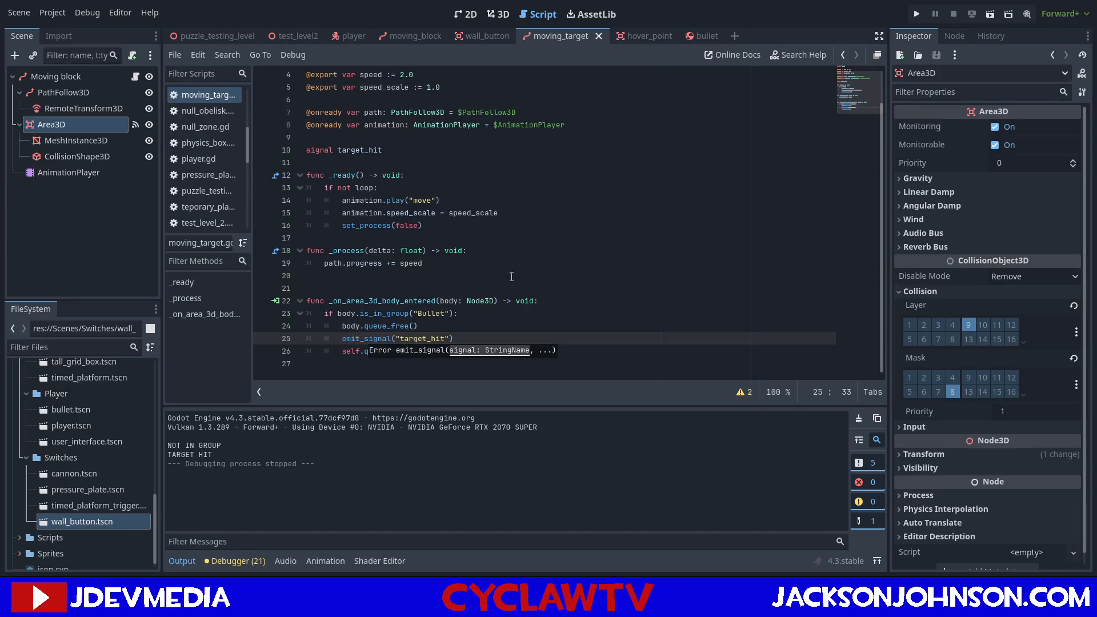
Show the available signals of Obstacle 9's Moving block in the puzzle_testing_level scene.
{"action": "left_click", "coordinate": [478, 336]}
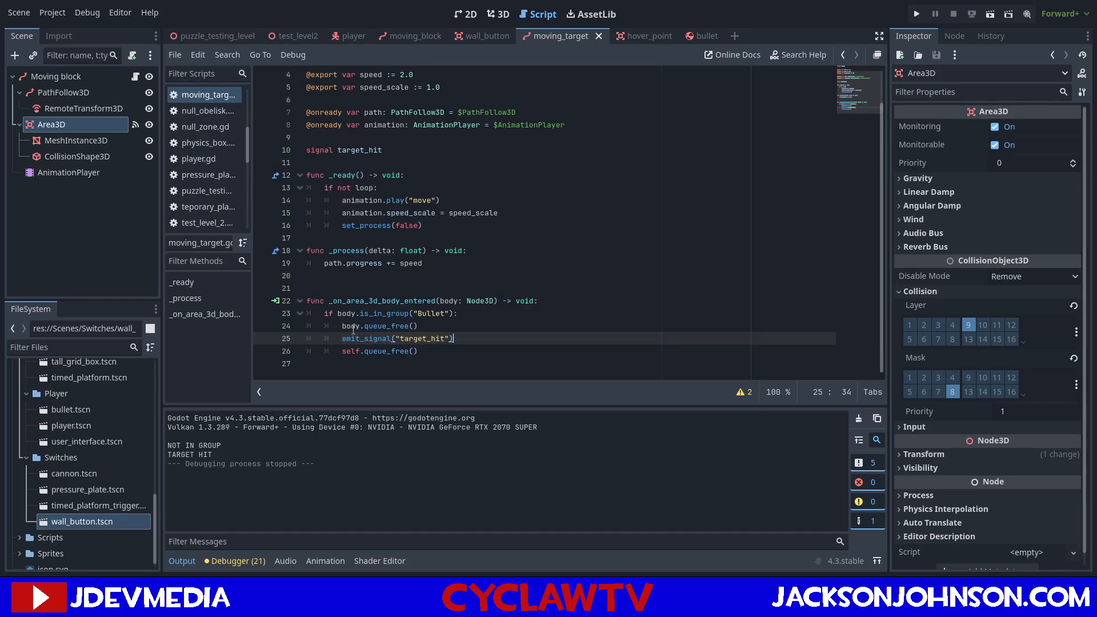
{"action": "left_click", "coordinate": [198, 32]}
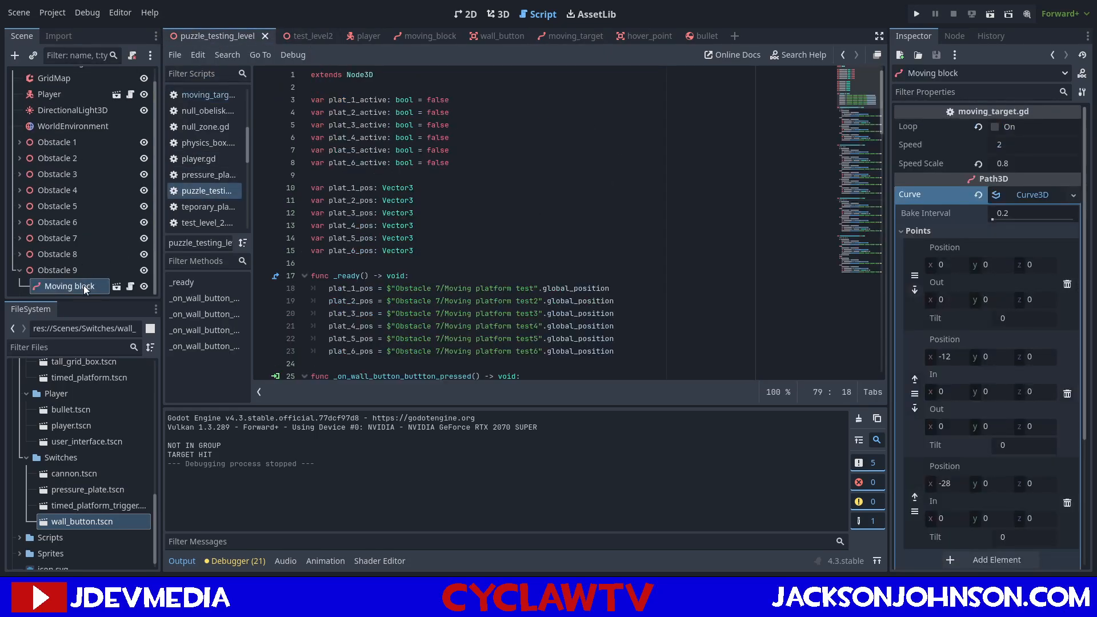
{"action": "scroll", "coordinate": [69, 286], "scroll_direction": "up", "scroll_amount": 1}
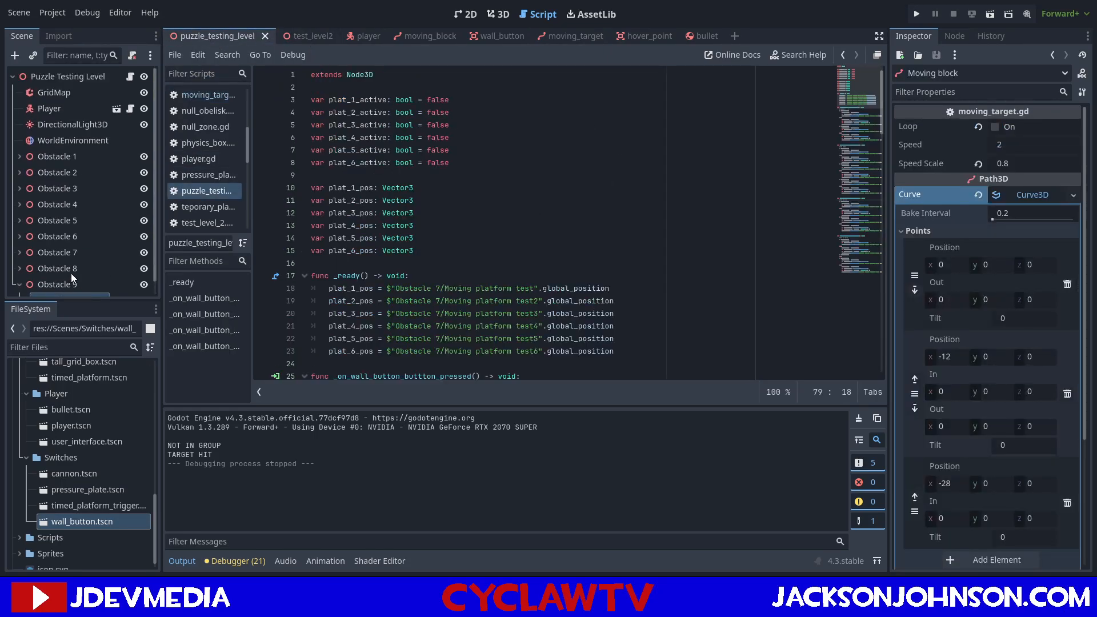
{"action": "scroll", "coordinate": [71, 280], "scroll_direction": "down", "scroll_amount": 1}
{"action": "left_click", "coordinate": [947, 38]}
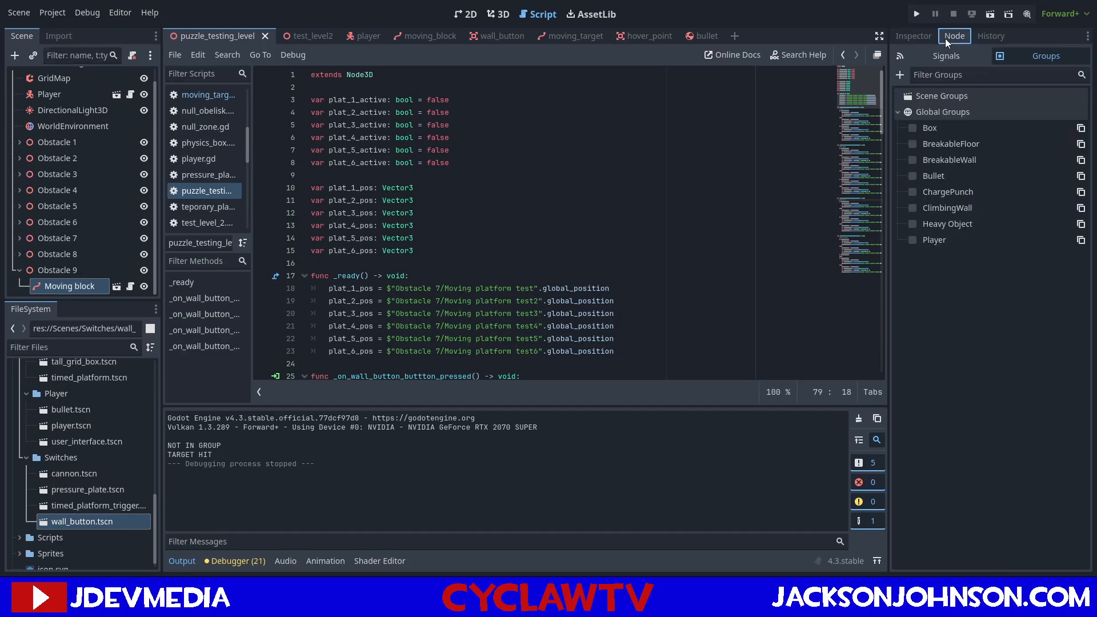
{"action": "left_click", "coordinate": [921, 53]}
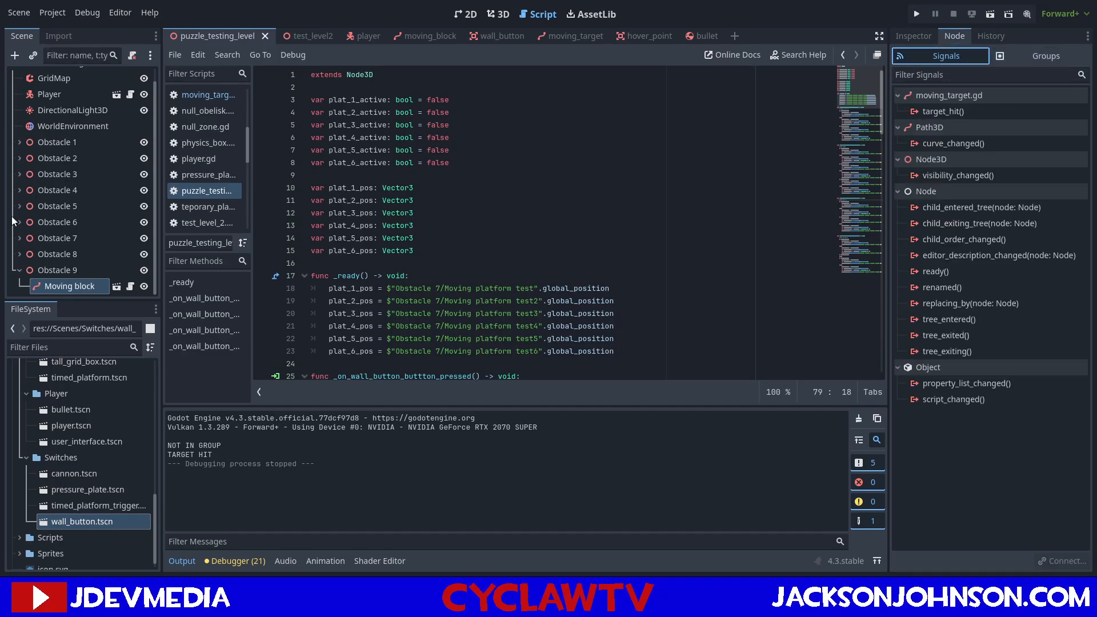
Collapse the four wall button handler functions in the puzzle_testing_level script.
{"action": "scroll", "coordinate": [94, 213], "scroll_direction": "up", "scroll_amount": 1}
{"action": "scroll", "coordinate": [318, 196], "scroll_direction": "down", "scroll_amount": 6}
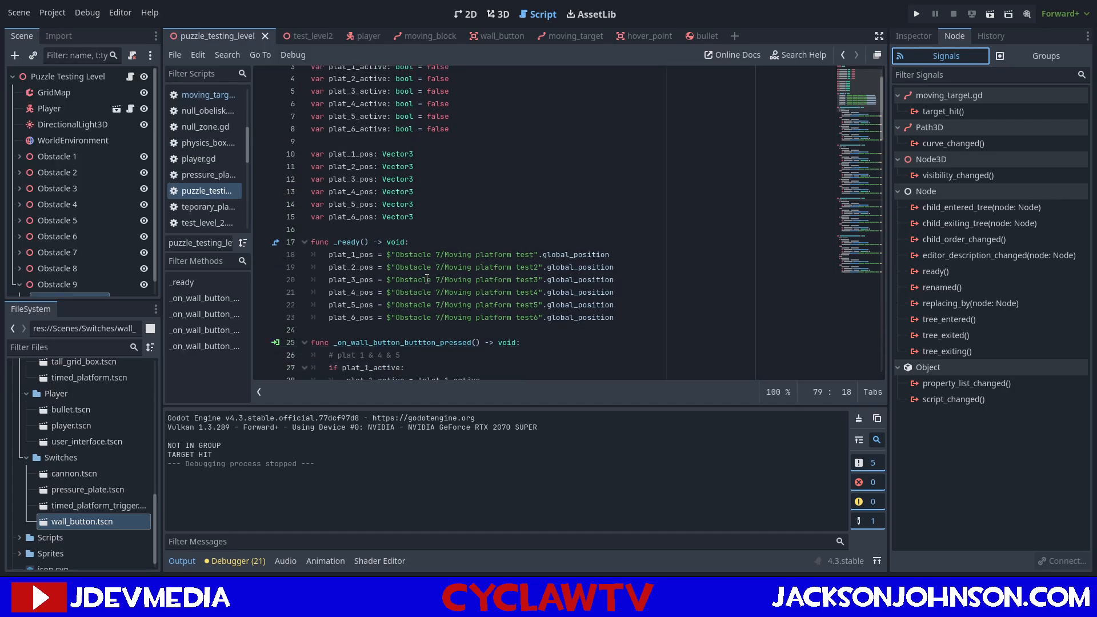
{"action": "left_click", "coordinate": [304, 151]}
{"action": "left_click", "coordinate": [304, 188]}
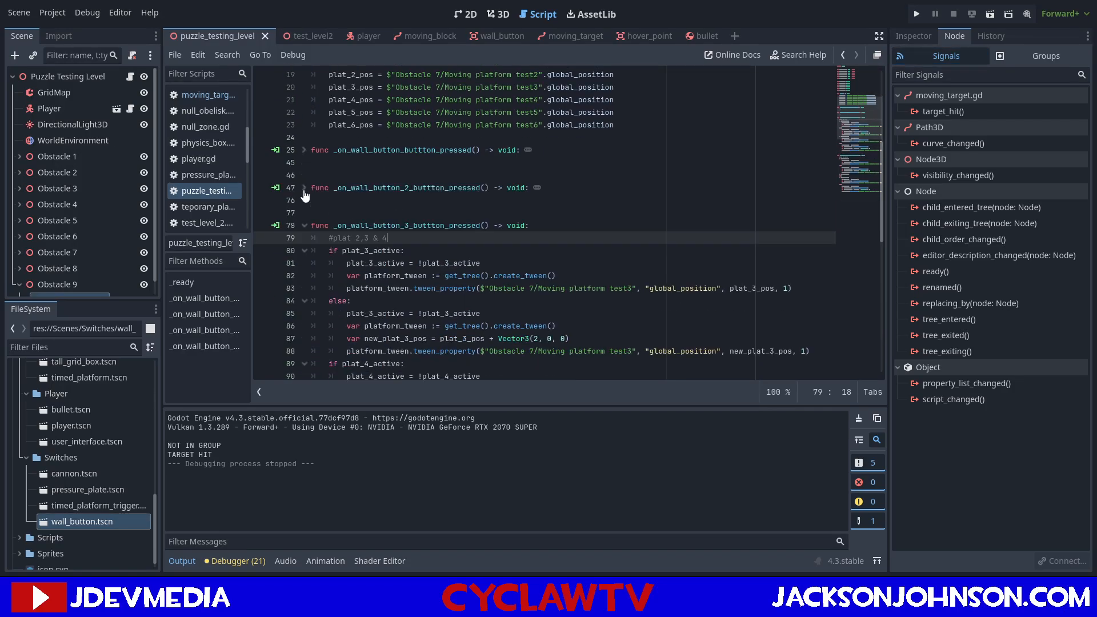
{"action": "left_click", "coordinate": [304, 226]}
{"action": "left_click", "coordinate": [304, 264]}
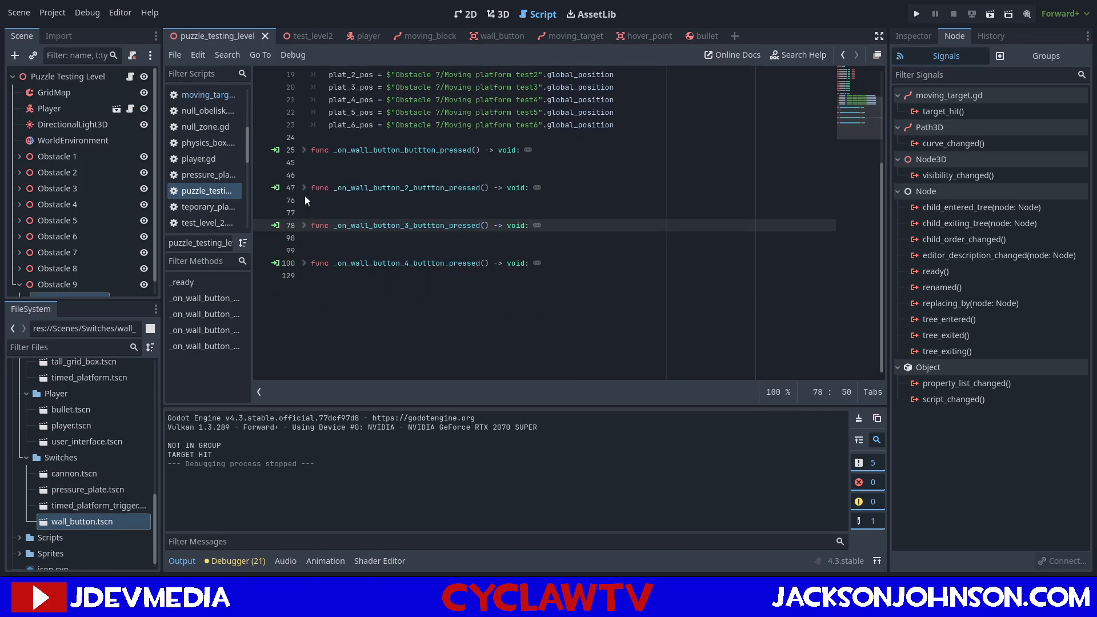
Remove the extra blank lines between the collapsed wall button handler functions.
{"action": "left_click", "coordinate": [332, 211]}
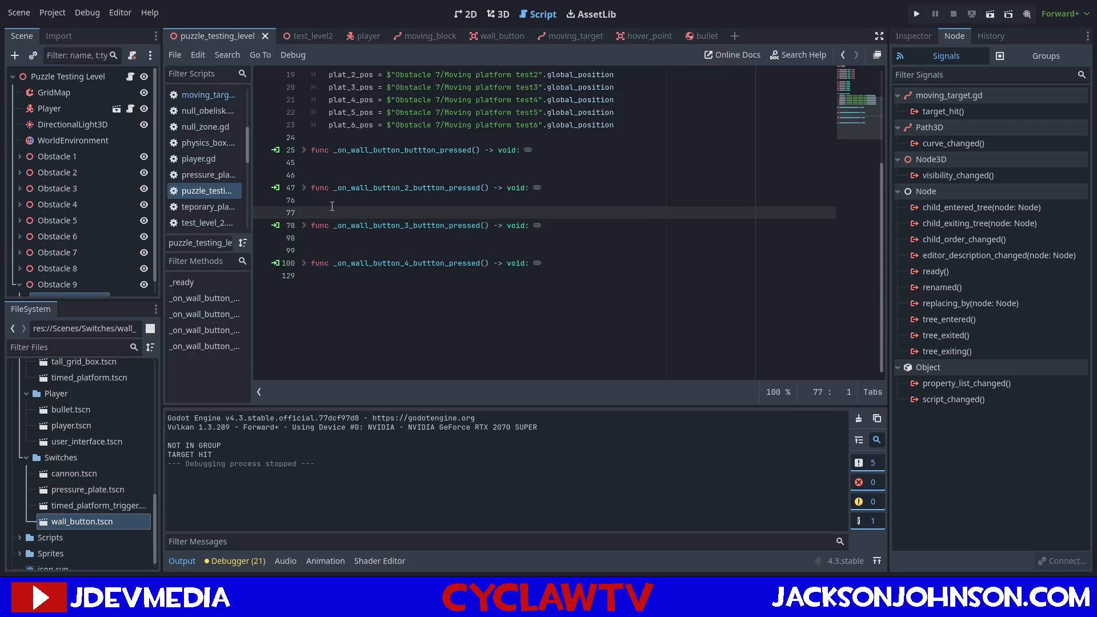
{"action": "key", "text": "BackSpace"}
{"action": "left_click", "coordinate": [380, 165]}
{"action": "left_click", "coordinate": [380, 172]}
{"action": "key", "text": "BackSpace"}
{"action": "left_click", "coordinate": [312, 225]}
{"action": "key", "text": "BackSpace"}
{"action": "left_click", "coordinate": [312, 240]}
Declare var target_1_hit: bool = false in the level script, between the plat_active flags and the plat_pos variables.
{"action": "scroll", "coordinate": [354, 243], "scroll_direction": "up", "scroll_amount": 6}
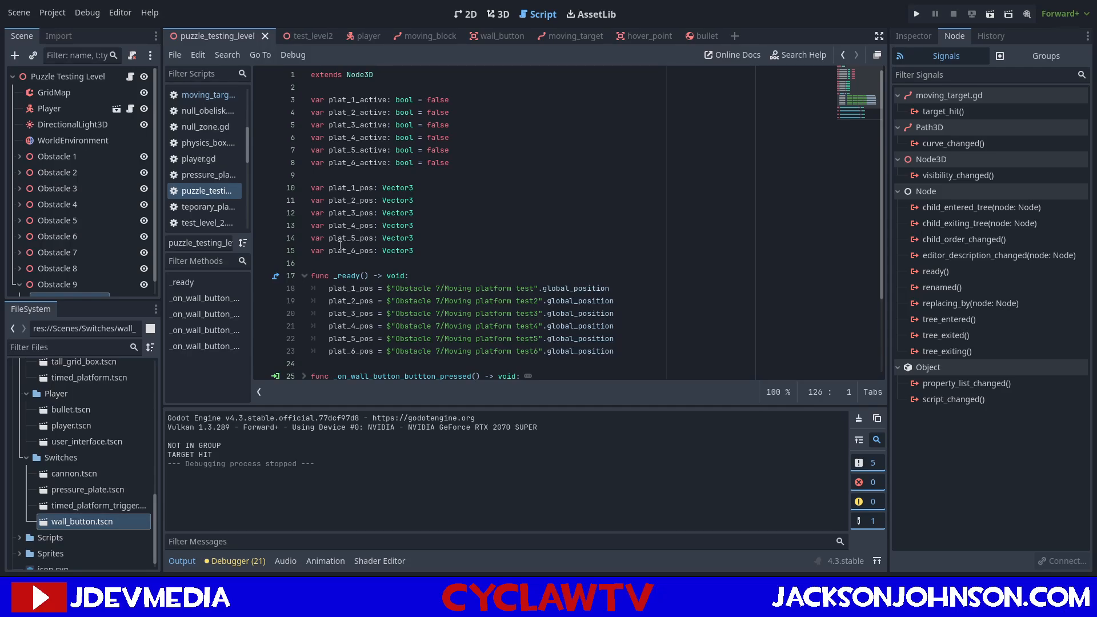
{"action": "scroll", "coordinate": [111, 234], "scroll_direction": "down", "scroll_amount": 1}
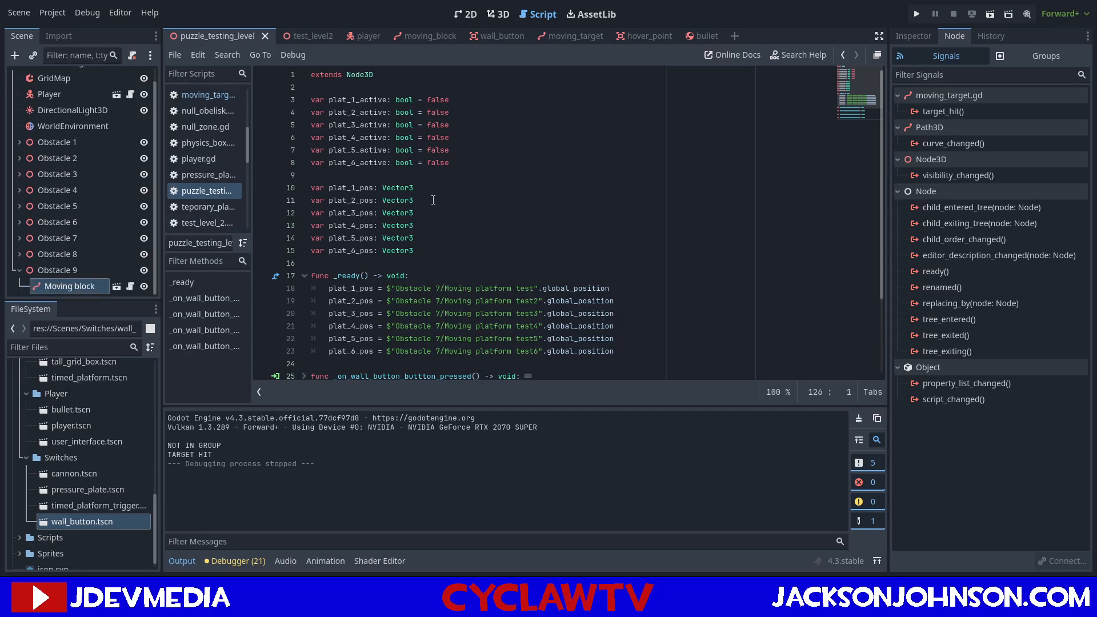
{"action": "left_click", "coordinate": [470, 175]}
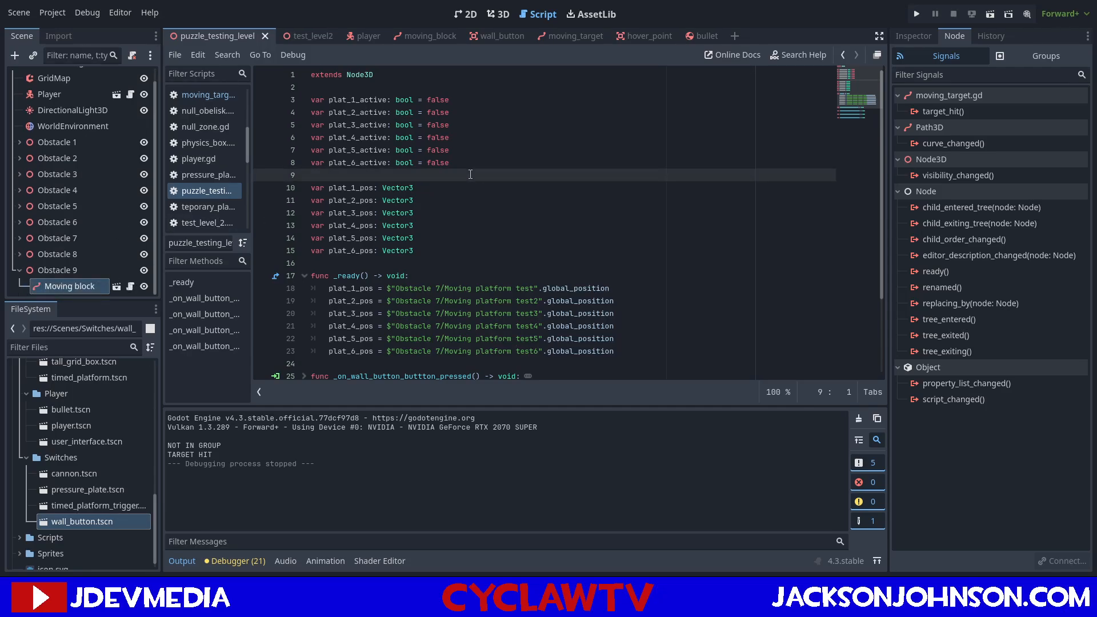
{"action": "key", "text": "Return"}
{"action": "key", "text": "Return"}
{"action": "key", "text": "Up"}
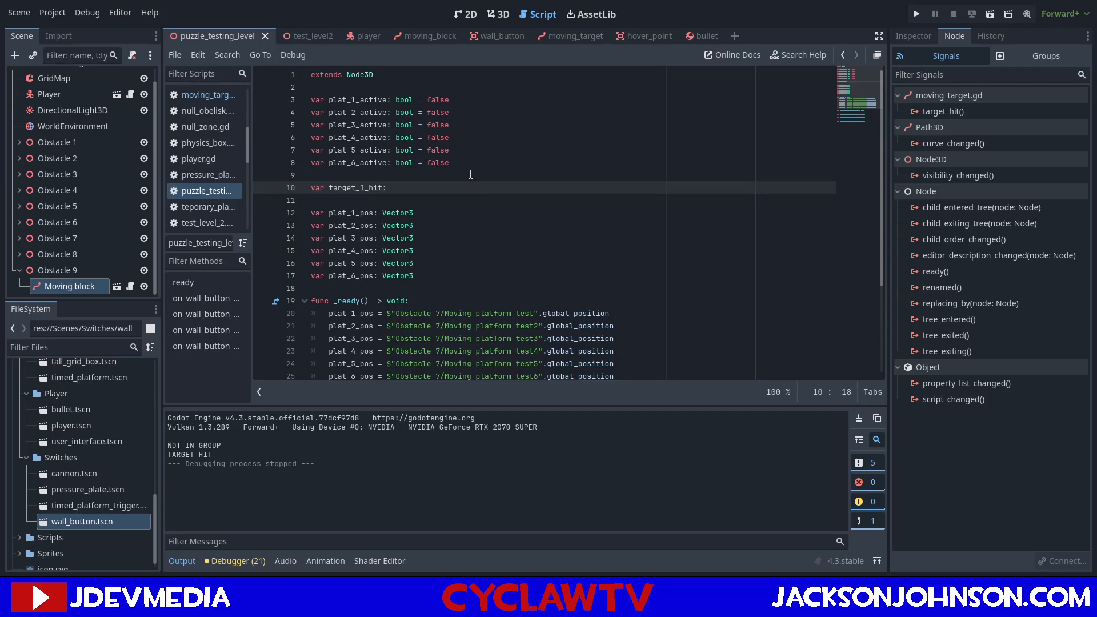
{"action": "type", "text": "l "}
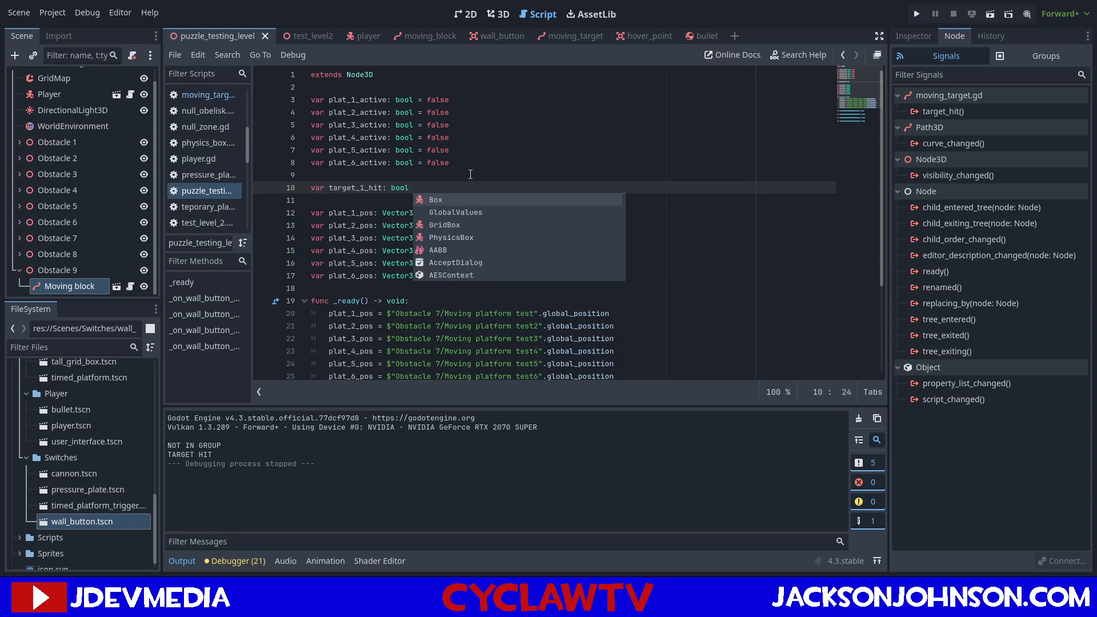
{"action": "type", "text": "= false"}
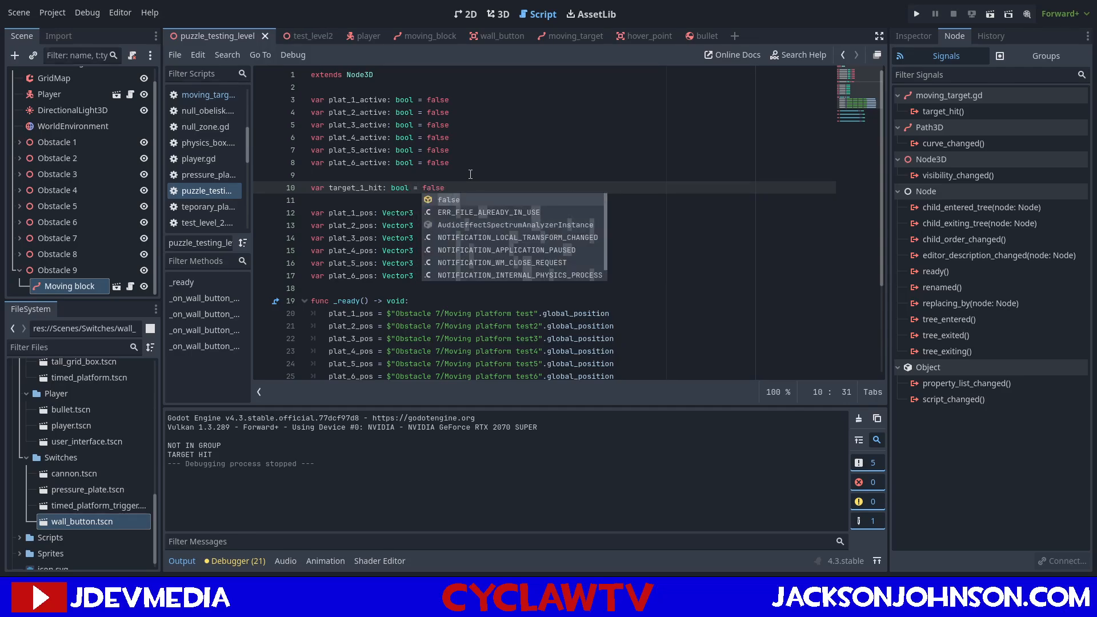
Show the puzzle_testing_level scene in 3D and examine Obstacle 9's window wall and its moving target path.
{"action": "left_click", "coordinate": [289, 39]}
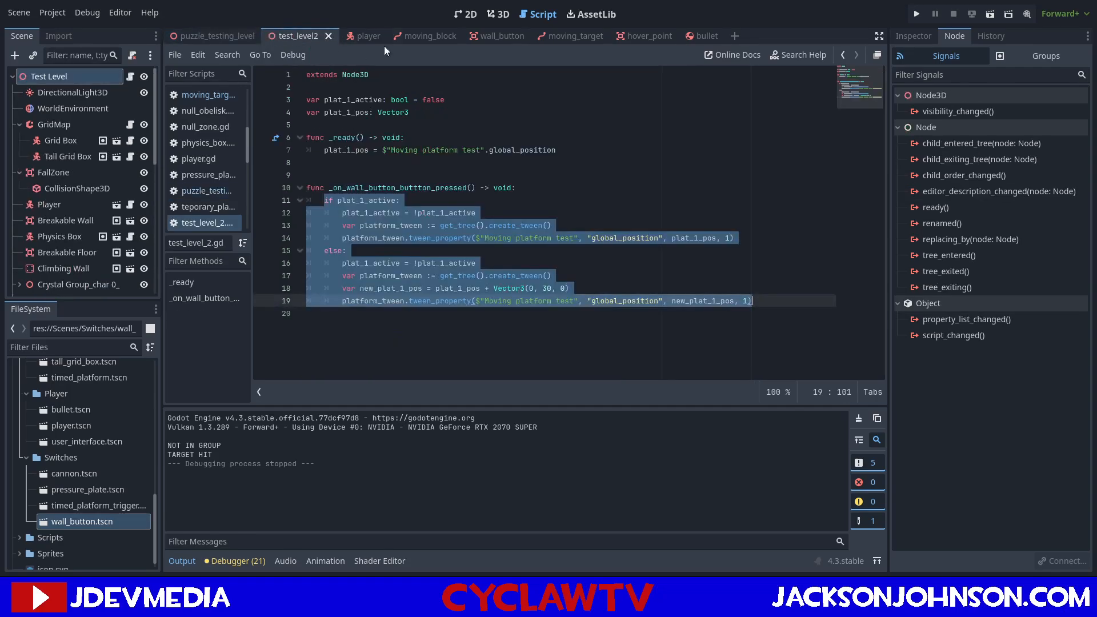
{"action": "left_click", "coordinate": [484, 15]}
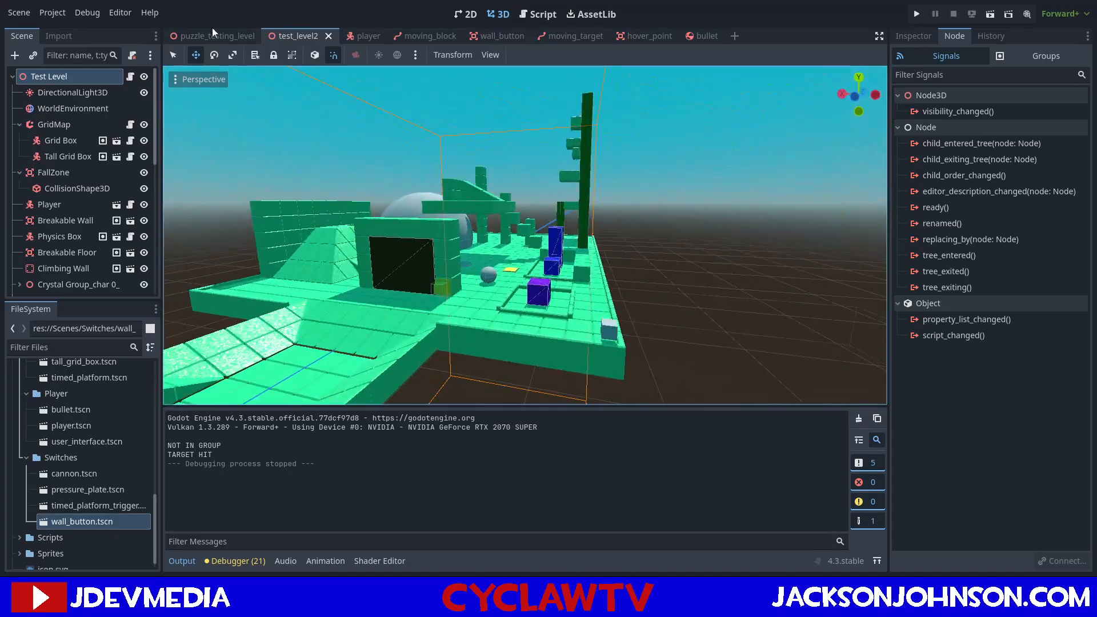
{"action": "left_click", "coordinate": [214, 35]}
{"action": "key", "text": "s"}
{"action": "mouse_move", "coordinate": [343, 270]}
{"action": "right_mouse_down"}
{"action": "mouse_move", "coordinate": [321, 283]}
{"action": "mouse_move", "coordinate": [322, 266]}
{"action": "mouse_move", "coordinate": [343, 269]}
{"action": "right_mouse_up"}
{"action": "right_click_drag", "start_coordinate": [755, 308], "coordinate": [663, 227]}
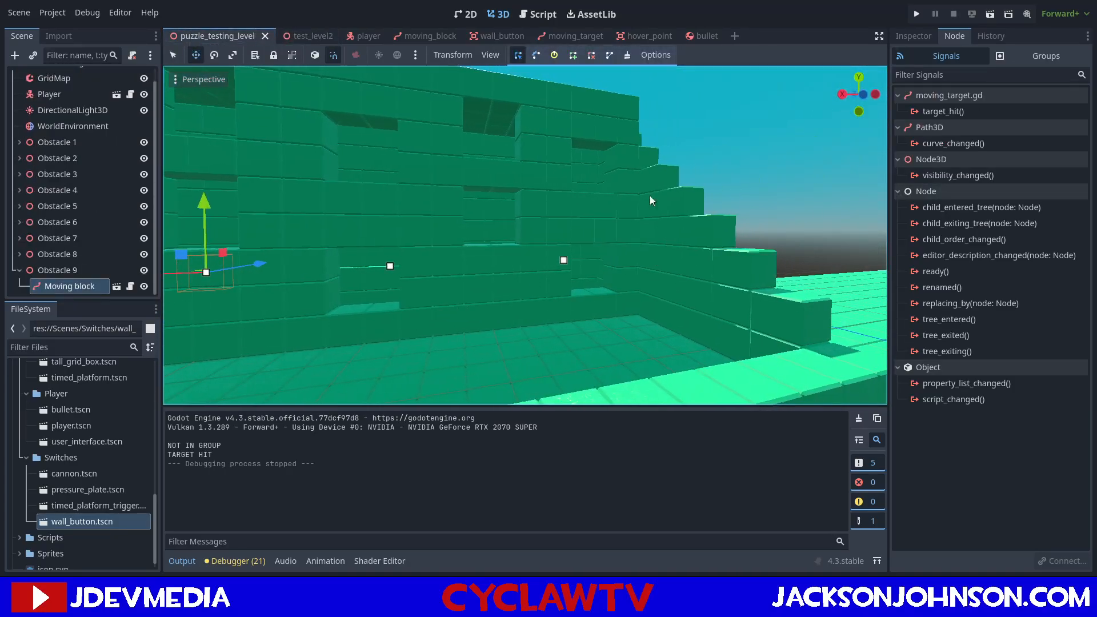
{"action": "right_click_drag", "start_coordinate": [356, 303], "coordinate": [361, 280]}
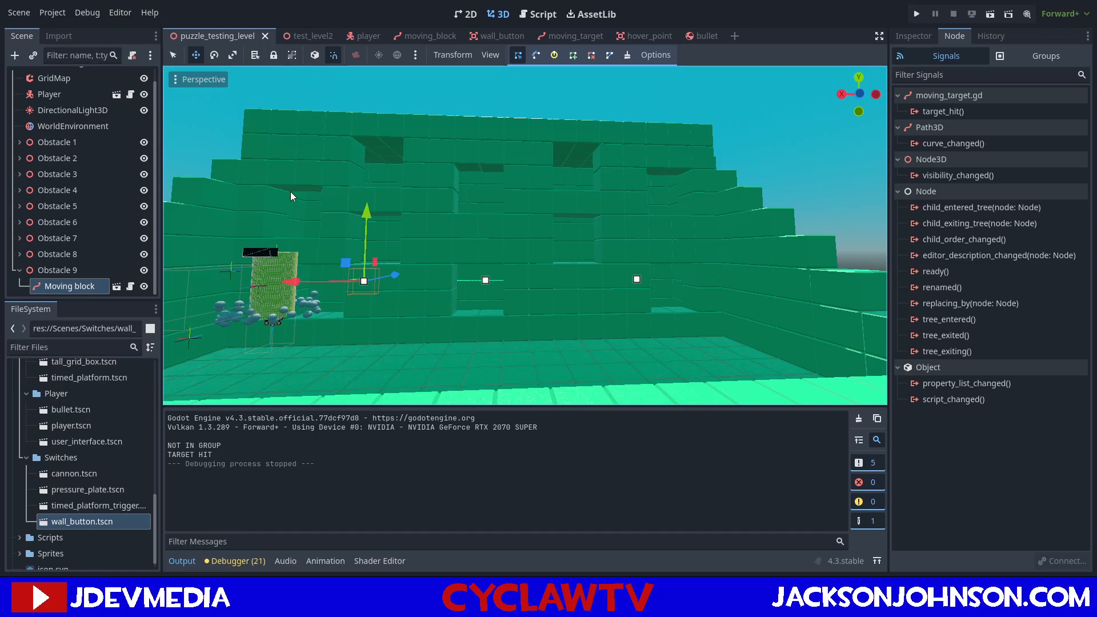
{"action": "key", "text": "s"}
{"action": "mouse_move", "coordinate": [334, 208]}
{"action": "right_mouse_down"}
{"action": "mouse_move", "coordinate": [314, 226]}
{"action": "mouse_move", "coordinate": [307, 210]}
{"action": "mouse_move", "coordinate": [329, 221]}
{"action": "right_mouse_up"}
{"action": "key", "text": "d"}
{"action": "key", "text": "w"}
{"action": "key", "text": "s"}
{"action": "key", "text": "d"}
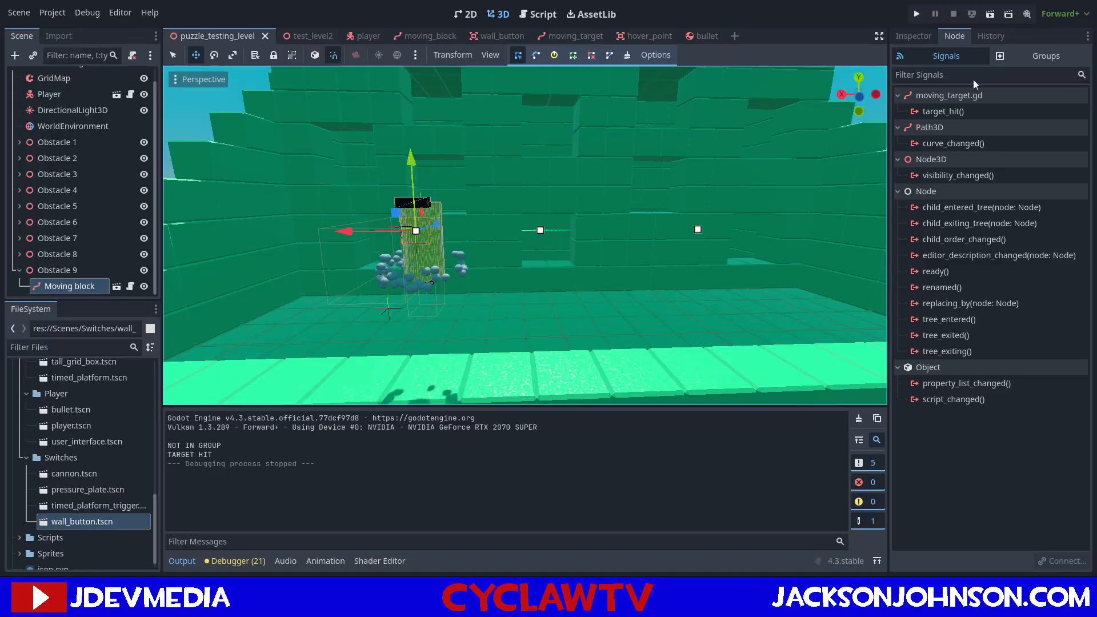
Display the properties of Obstacle 9's Moving block and check the target's place behind the wall.
{"action": "left_click", "coordinate": [913, 35]}
{"action": "right_click_drag", "start_coordinate": [552, 252], "coordinate": [552, 251]}
{"action": "key", "text": "w"}
{"action": "key", "text": "a"}
{"action": "left_click", "coordinate": [69, 272]}
{"action": "left_click", "coordinate": [67, 285]}
Rename the root node of the moving_target scene to Moving Target and save the scene.
{"action": "left_click", "coordinate": [569, 36]}
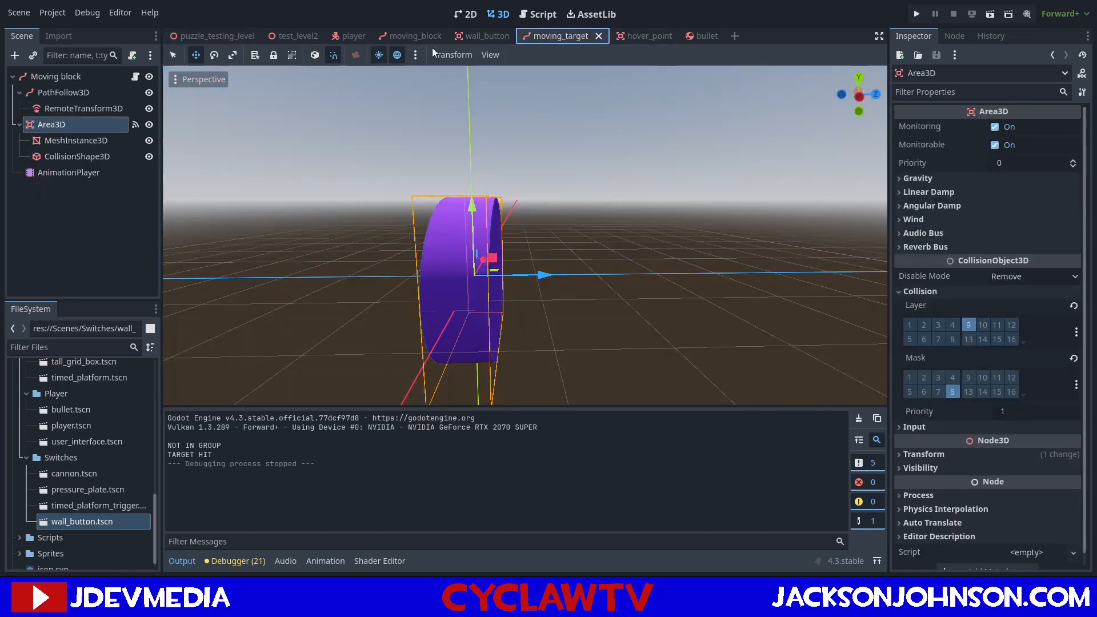
{"action": "left_click", "coordinate": [81, 75]}
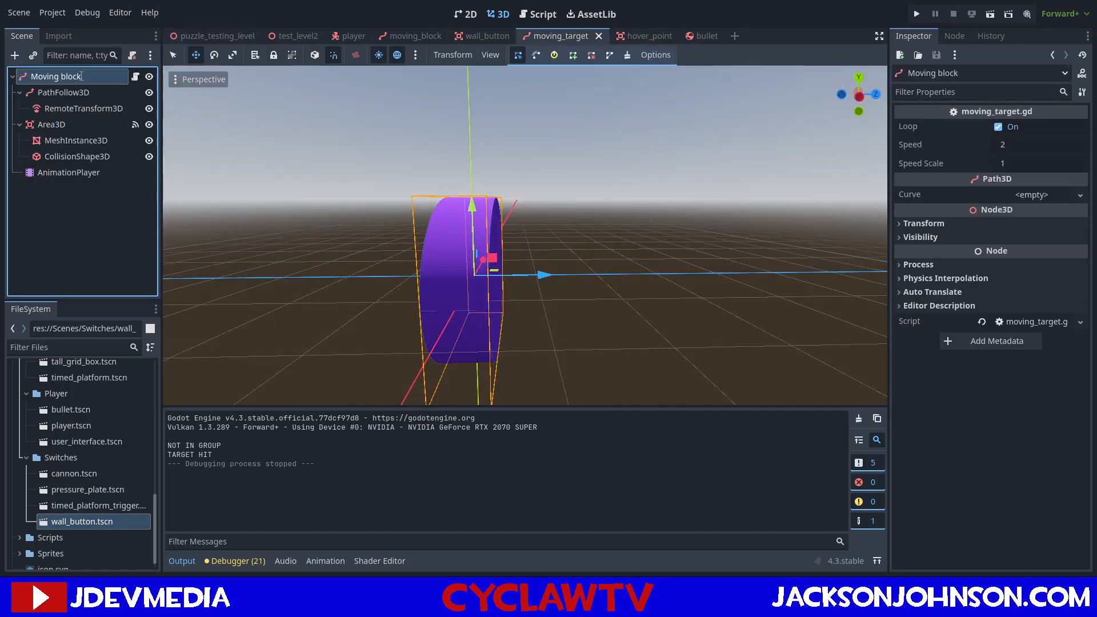
{"action": "type", "text": "Moving Target"}
{"action": "key", "text": "Return"}
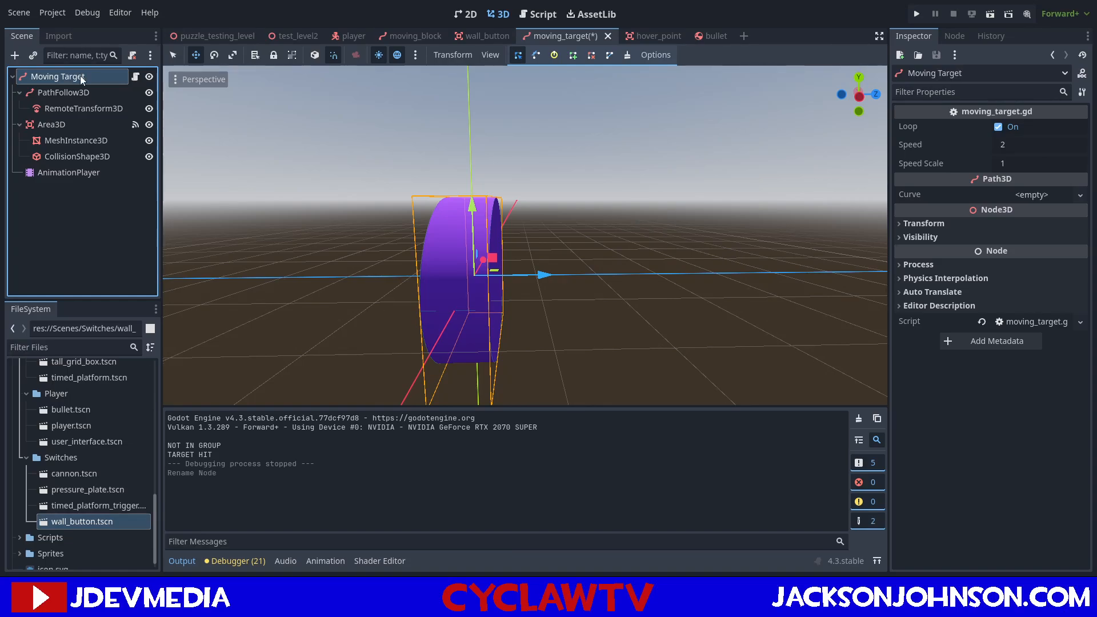
{"action": "key", "text": "ctrl+s"}
Rename Obstacle 9's Moving block instance in the puzzle_testing_level scene to Moving Target.
{"action": "left_click", "coordinate": [241, 36]}
{"action": "left_click", "coordinate": [52, 286]}
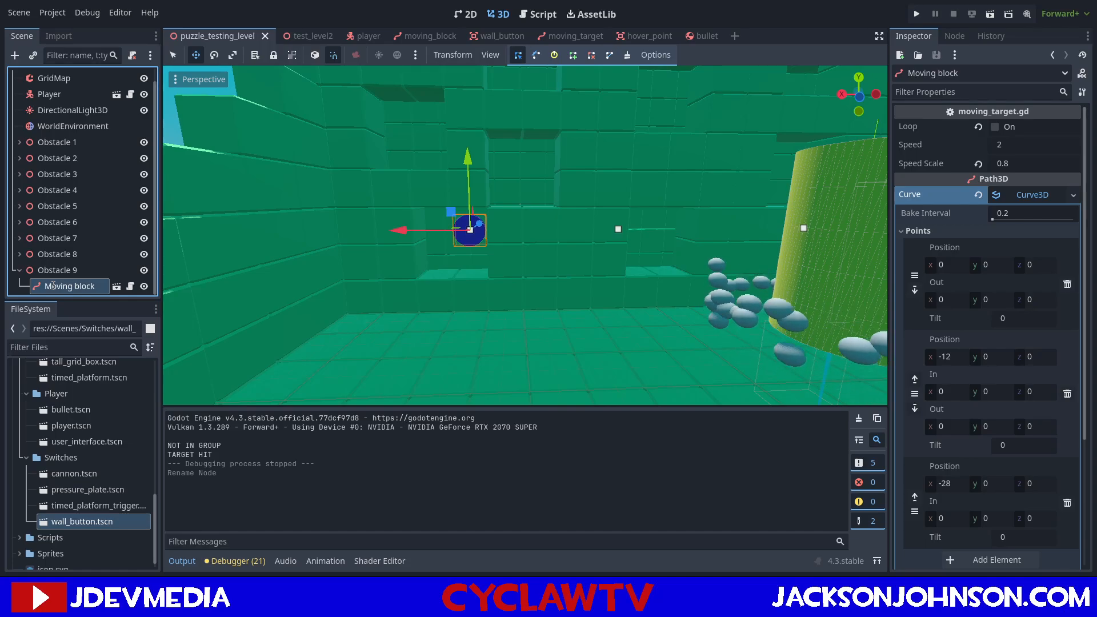
{"action": "type", "text": "Moving Target"}
{"action": "key", "text": "Return"}
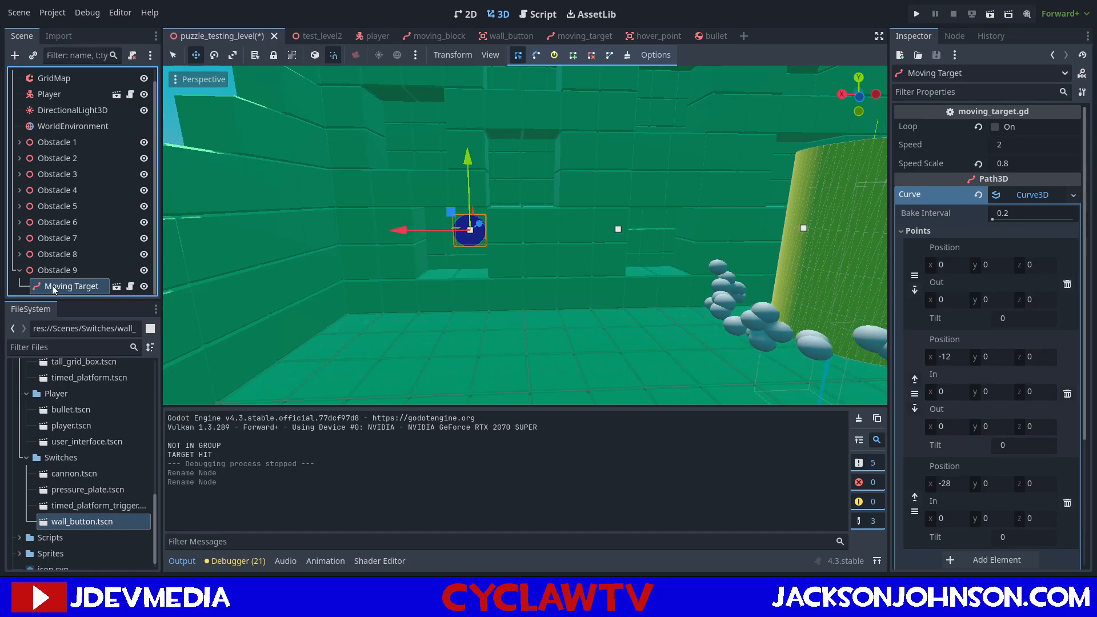
Duplicate Obstacle 9's Moving Target and clear the duplicate's curve.
{"action": "right_click_drag", "start_coordinate": [513, 208], "coordinate": [548, 224]}
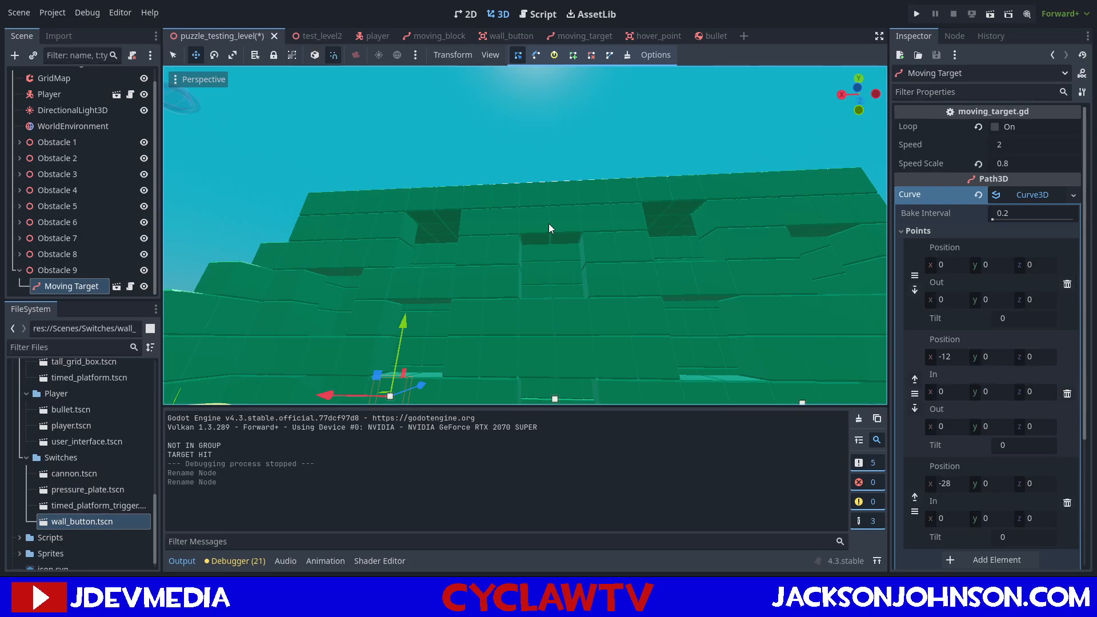
{"action": "right_click_drag", "start_coordinate": [548, 224], "coordinate": [540, 249]}
{"action": "key", "text": "a"}
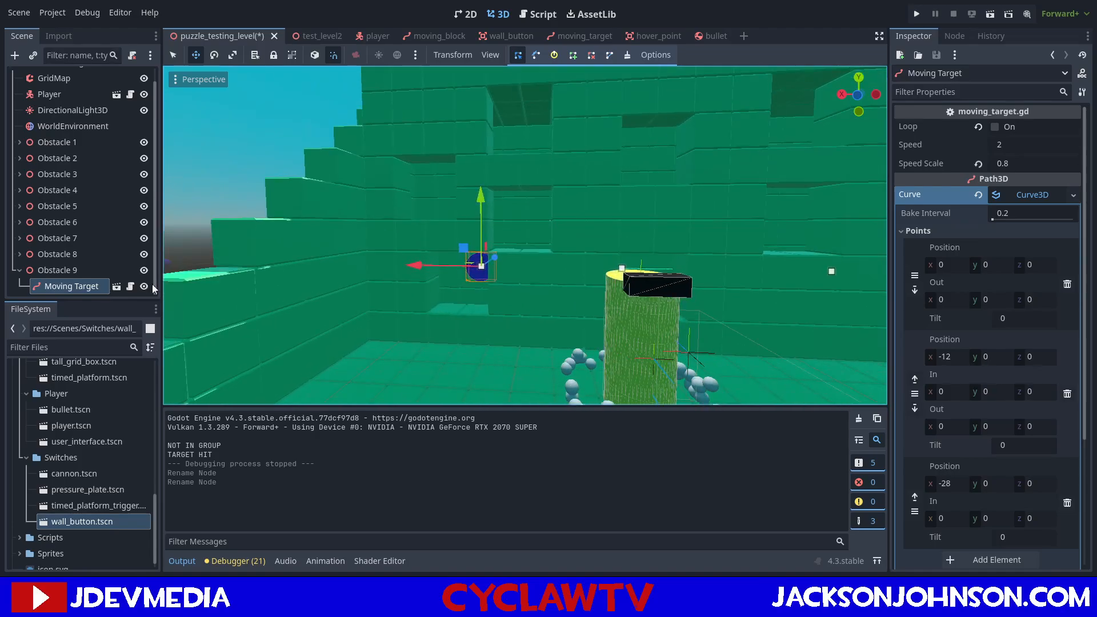
{"action": "key", "text": "ctrl+d"}
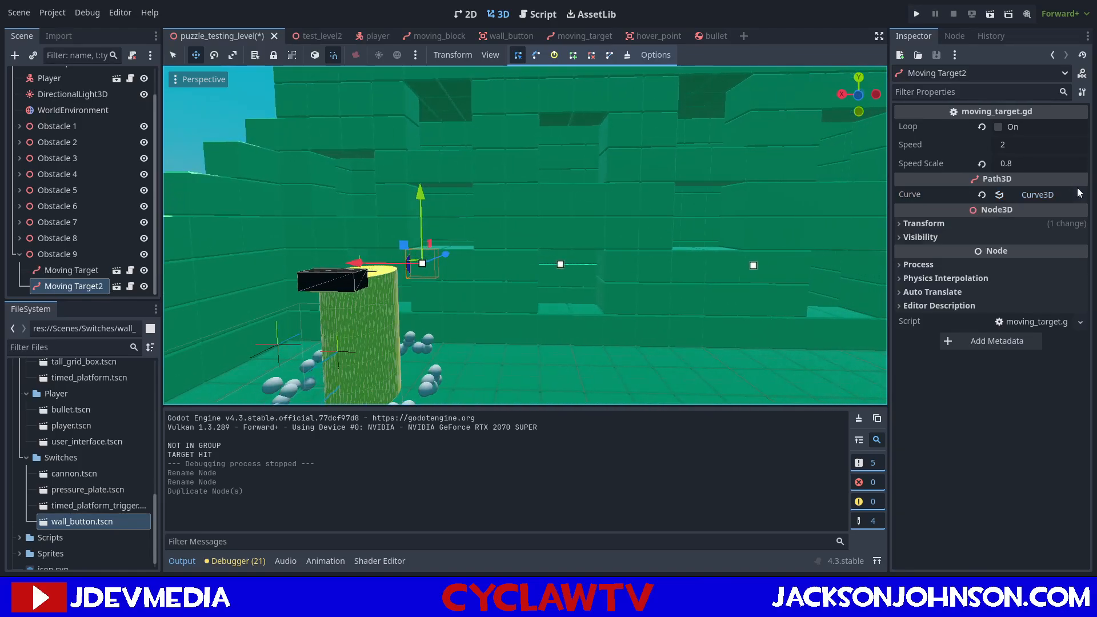
{"action": "left_click", "coordinate": [982, 195]}
Move Moving Target2 up and across the wall, into the upper middle window.
{"action": "right_click_drag", "start_coordinate": [489, 195], "coordinate": [490, 201]}
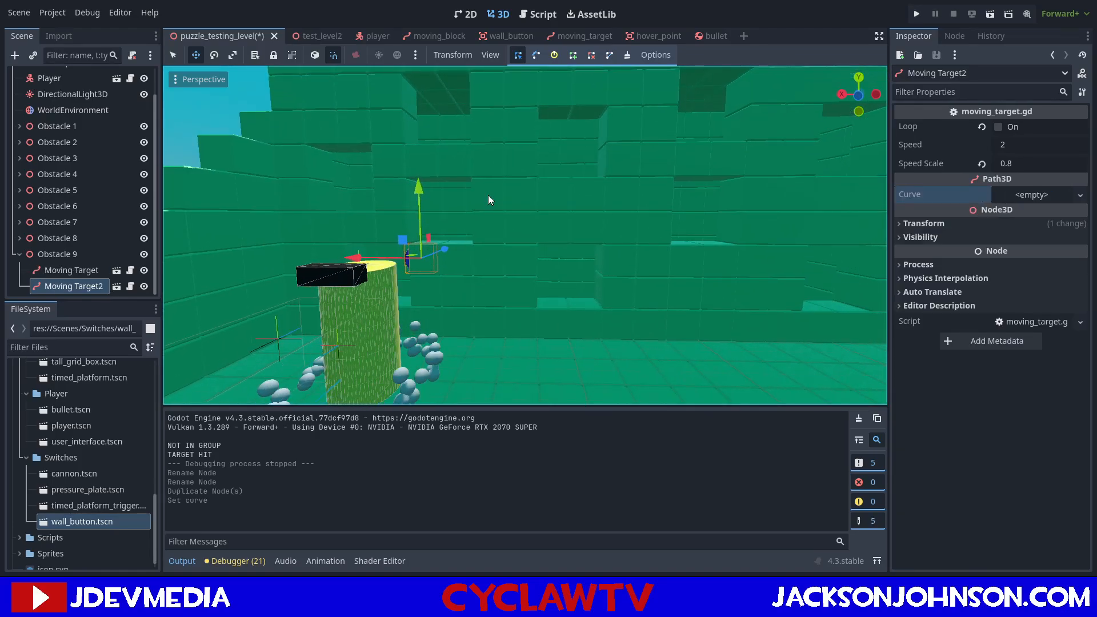
{"action": "key", "text": "g"}
{"action": "key", "text": "x"}
{"action": "key", "text": "y"}
{"action": "left_click", "coordinate": [571, 87]}
{"action": "left_click_drag", "start_coordinate": [571, 83], "coordinate": [571, 83]}
{"action": "right_click_drag", "start_coordinate": [571, 83], "coordinate": [572, 123]}
{"action": "key", "text": "w"}
{"action": "key", "text": "s"}
{"action": "key", "text": "s"}
{"action": "key", "text": "w"}
{"action": "key", "text": "s"}
{"action": "key", "text": "w"}
{"action": "key", "text": "s"}
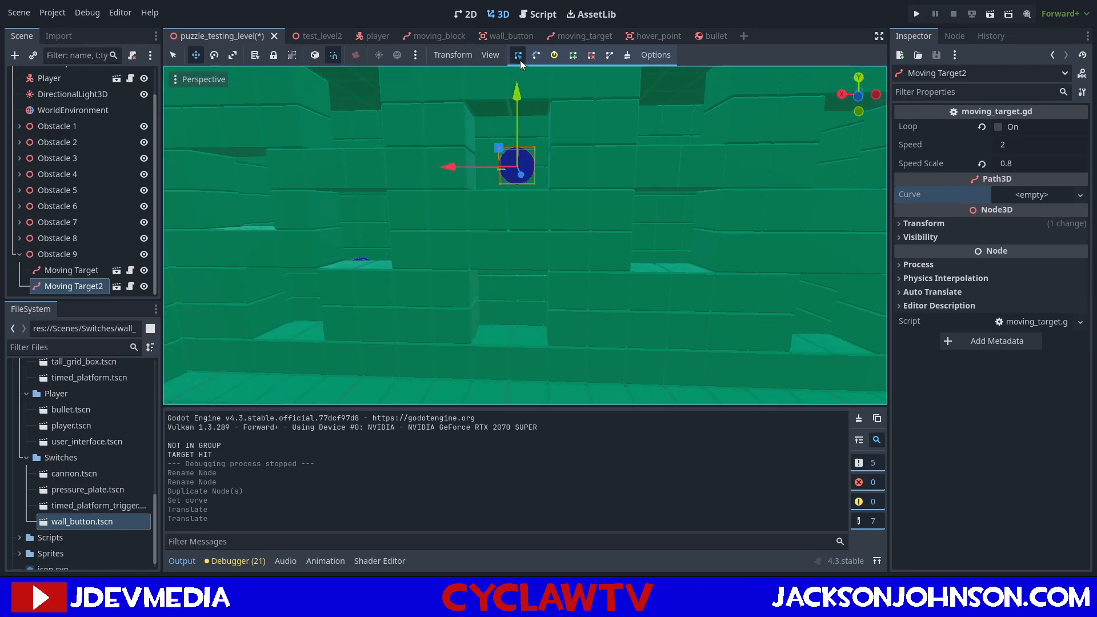
Give Moving Target2 a new Curve3D and add curve points at the target and in the lower window to its right.
{"action": "left_click", "coordinate": [573, 55]}
{"action": "left_click", "coordinate": [1039, 199]}
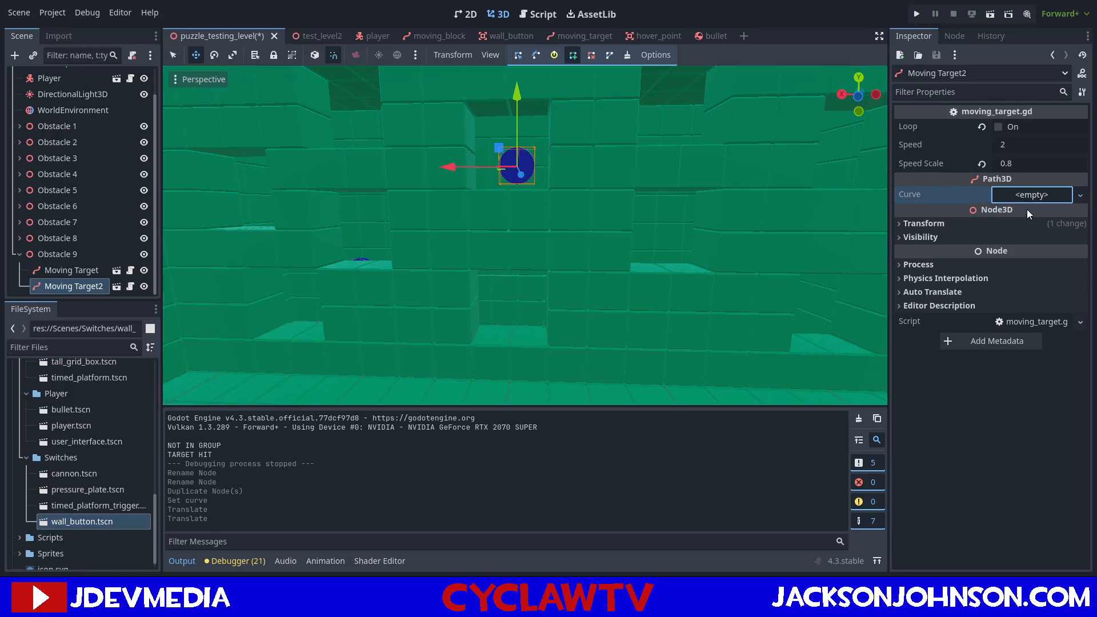
{"action": "left_click", "coordinate": [1027, 207]}
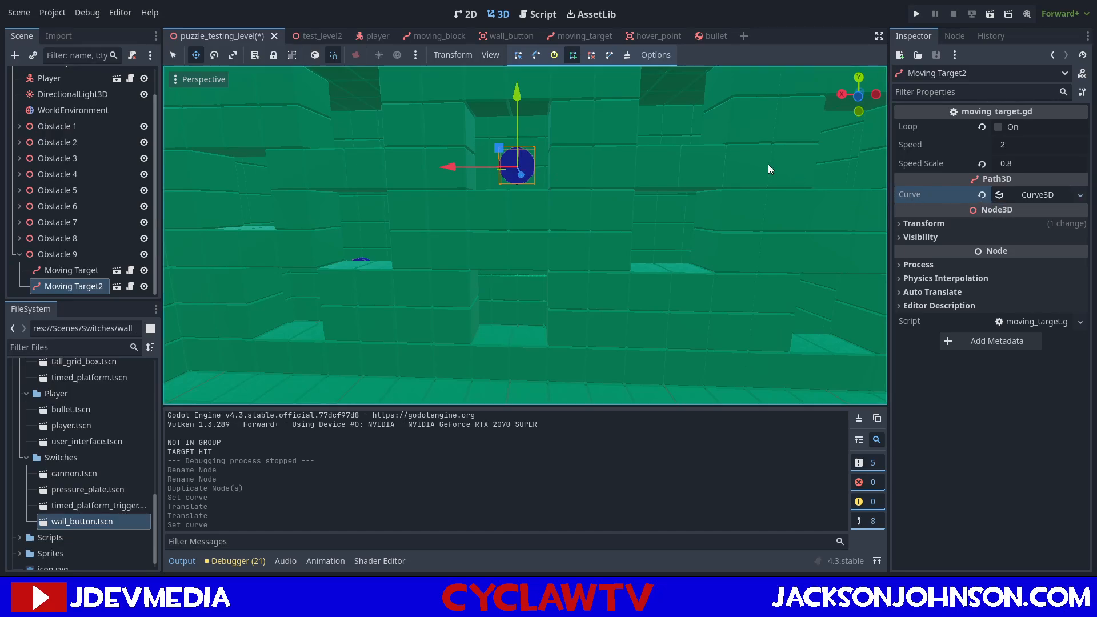
{"action": "left_click", "coordinate": [517, 167]}
{"action": "right_click_drag", "start_coordinate": [656, 228], "coordinate": [593, 237]}
{"action": "key", "text": "d"}
{"action": "key", "text": "s"}
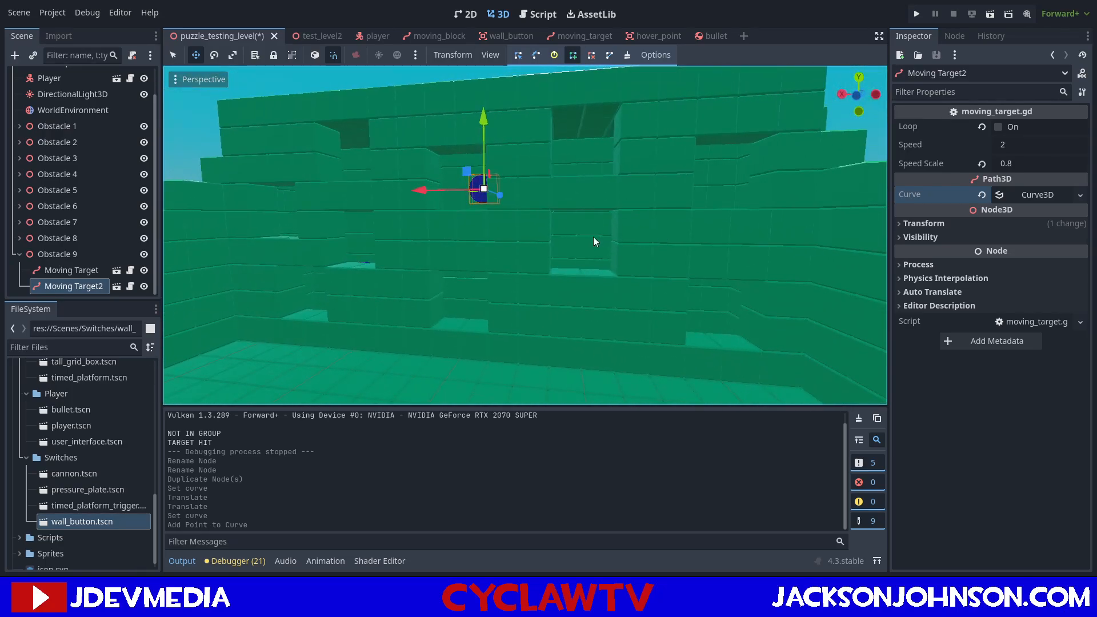
{"action": "left_click", "coordinate": [577, 235]}
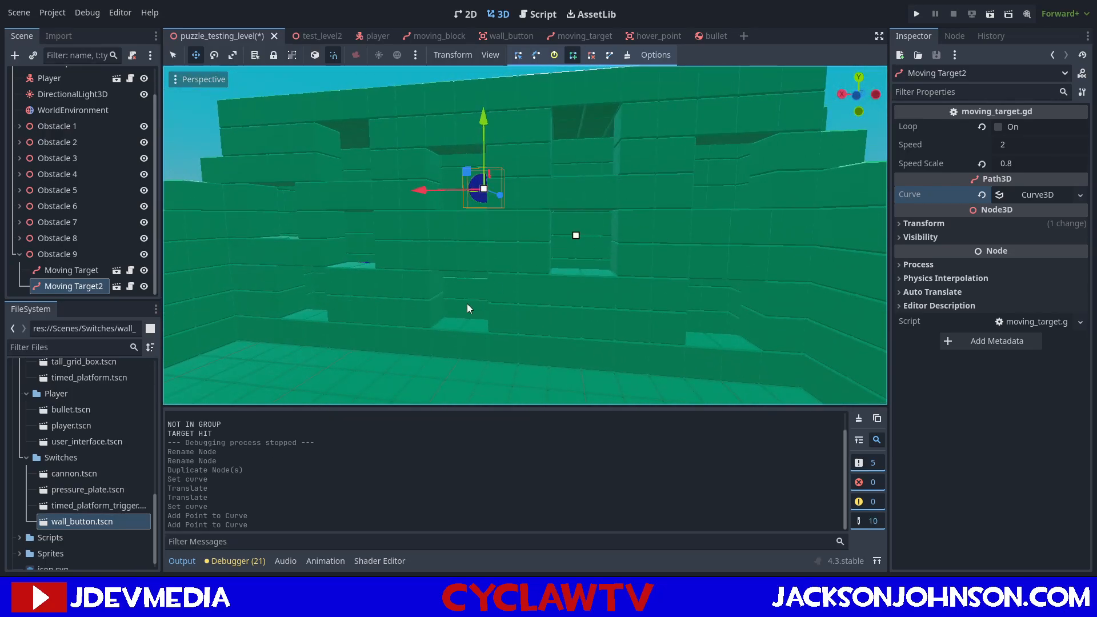
Add two more points to Moving Target2's curve, the first in the bottom middle window.
{"action": "key", "text": "w"}
{"action": "right_click_drag", "start_coordinate": [446, 298], "coordinate": [483, 253]}
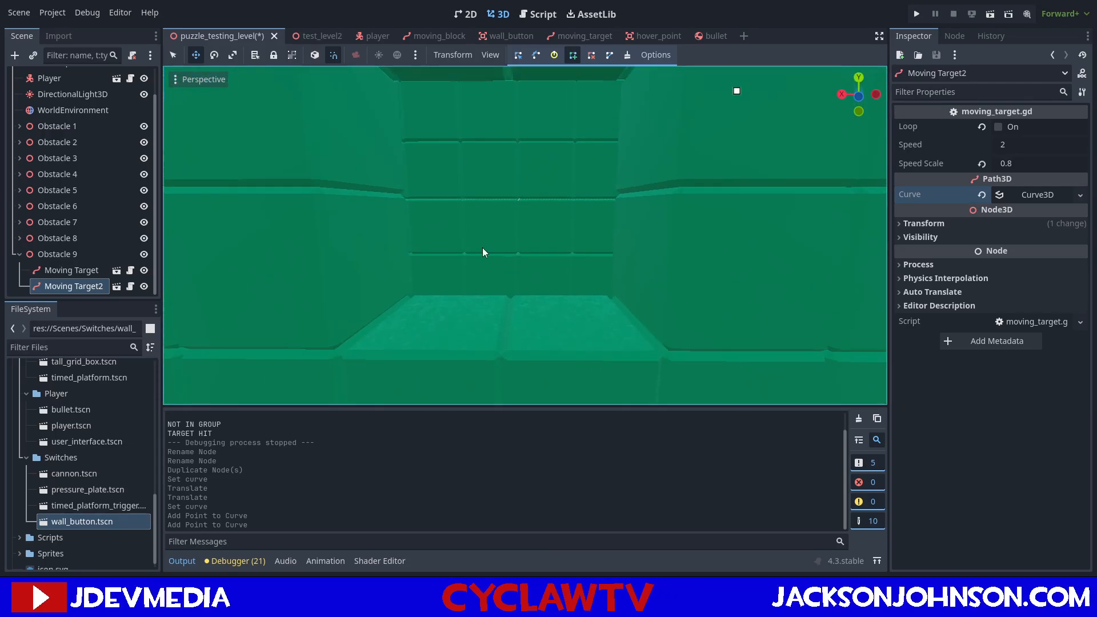
{"action": "left_click", "coordinate": [518, 198]}
{"action": "key", "text": "s"}
{"action": "mouse_move", "coordinate": [518, 198]}
{"action": "right_mouse_down"}
{"action": "mouse_move", "coordinate": [594, 263]}
{"action": "mouse_move", "coordinate": [549, 149]}
{"action": "mouse_move", "coordinate": [521, 206]}
{"action": "right_mouse_up"}
{"action": "key", "text": "w"}
{"action": "right_click_drag", "start_coordinate": [520, 277], "coordinate": [549, 217]}
{"action": "left_click", "coordinate": [521, 245]}
Nudge Moving Target2 along its Z axis, slightly away from the back wall.
{"action": "right_click_drag", "start_coordinate": [576, 263], "coordinate": [549, 256]}
{"action": "key", "text": "s"}
{"action": "key", "text": "w"}
{"action": "key", "text": "s"}
{"action": "key", "text": "s"}
{"action": "left_click", "coordinate": [518, 55]}
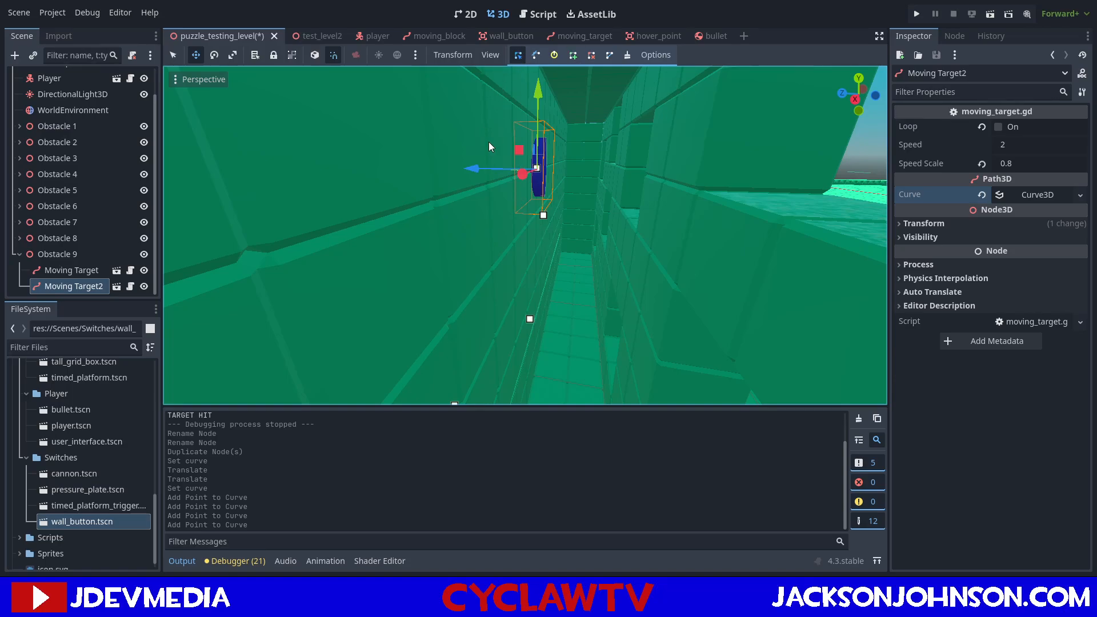
{"action": "left_click_drag", "start_coordinate": [476, 169], "coordinate": [491, 170]}
{"action": "mouse_move", "coordinate": [493, 183]}
{"action": "right_mouse_down"}
{"action": "mouse_move", "coordinate": [477, 220]}
{"action": "mouse_move", "coordinate": [479, 188]}
{"action": "right_mouse_up"}
{"action": "left_click", "coordinate": [574, 55]}
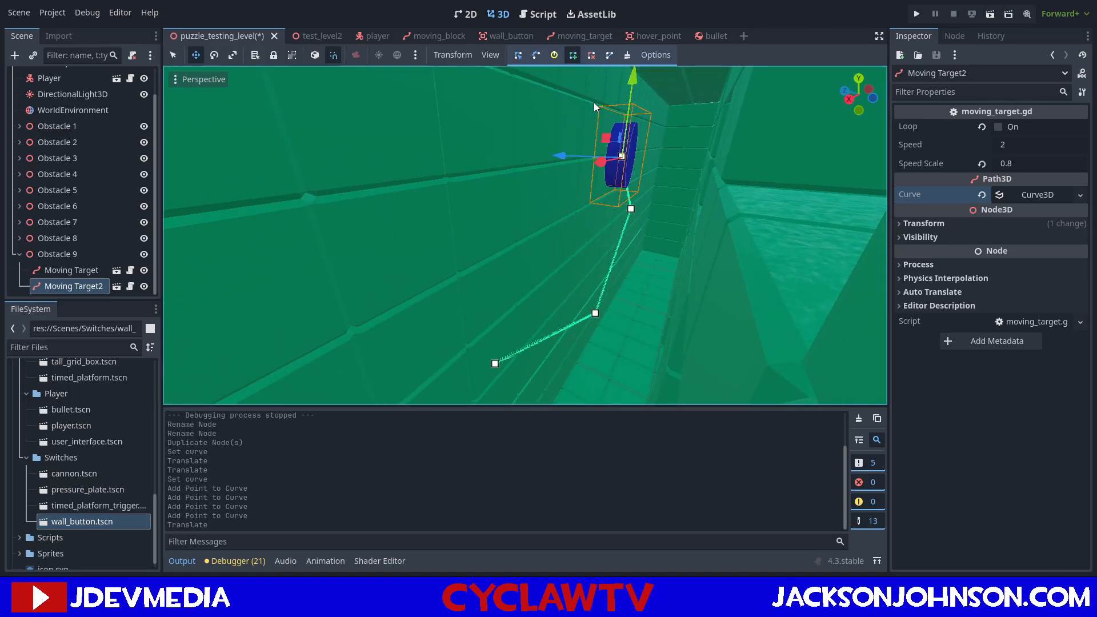
{"action": "left_click", "coordinate": [571, 197]}
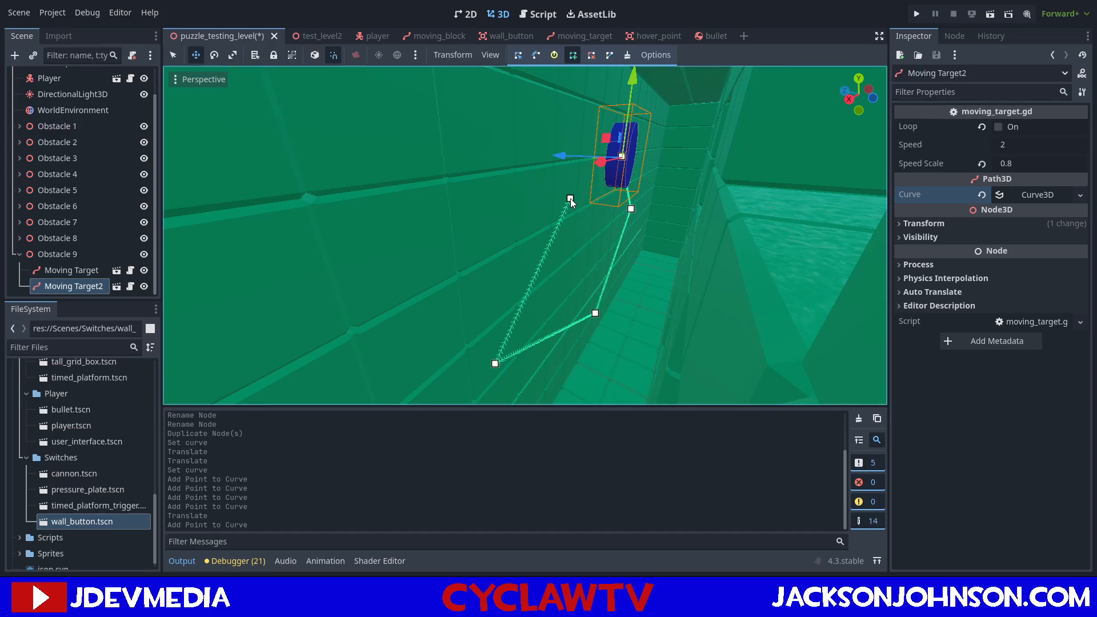
{"action": "left_click_drag", "start_coordinate": [571, 198], "coordinate": [653, 142]}
{"action": "key", "text": "ctrl+z"}
{"action": "mouse_move", "coordinate": [654, 141]}
{"action": "right_mouse_down"}
{"action": "mouse_move", "coordinate": [652, 160]}
{"action": "mouse_move", "coordinate": [670, 139]}
{"action": "mouse_move", "coordinate": [654, 137]}
{"action": "right_mouse_up"}
{"action": "key", "text": "ctrl+z"}
Close Moving Target2's curve into a loop and undo the stray point.
{"action": "left_click", "coordinate": [610, 55]}
{"action": "right_click_drag", "start_coordinate": [596, 78], "coordinate": [539, 199]}
{"action": "left_click", "coordinate": [539, 198]}
{"action": "key", "text": "ctrl+z"}
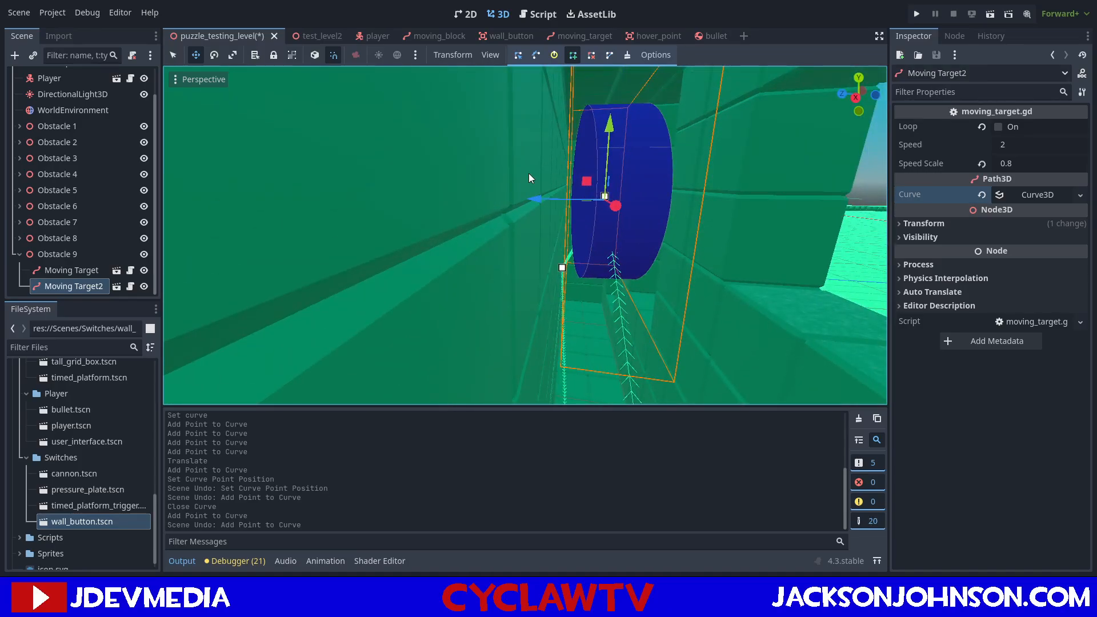
Move Moving Target2 along its Z axis toward the back wall.
{"action": "left_click", "coordinate": [519, 56]}
{"action": "left_click_drag", "start_coordinate": [535, 198], "coordinate": [498, 205]}
{"action": "mouse_move", "coordinate": [498, 204]}
{"action": "right_mouse_down"}
{"action": "mouse_move", "coordinate": [503, 220]}
{"action": "mouse_move", "coordinate": [495, 213]}
{"action": "right_mouse_up"}
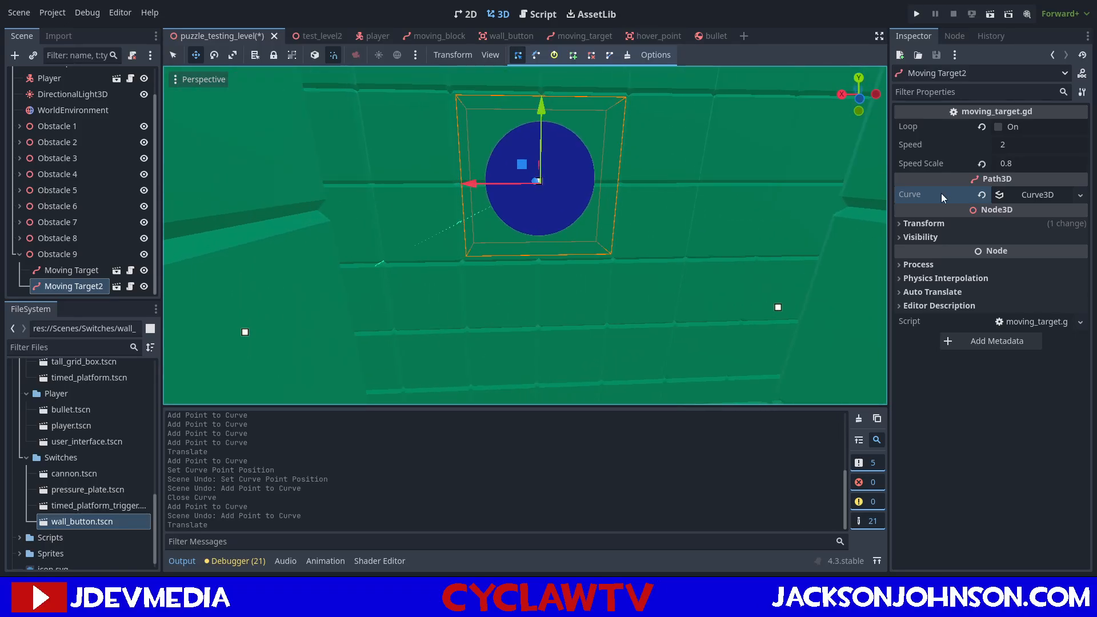
Expand the points of Moving Target2's Curve3D and set the first point's position to 0, 0, 0.
{"action": "left_click", "coordinate": [1015, 196]}
{"action": "left_click", "coordinate": [918, 231]}
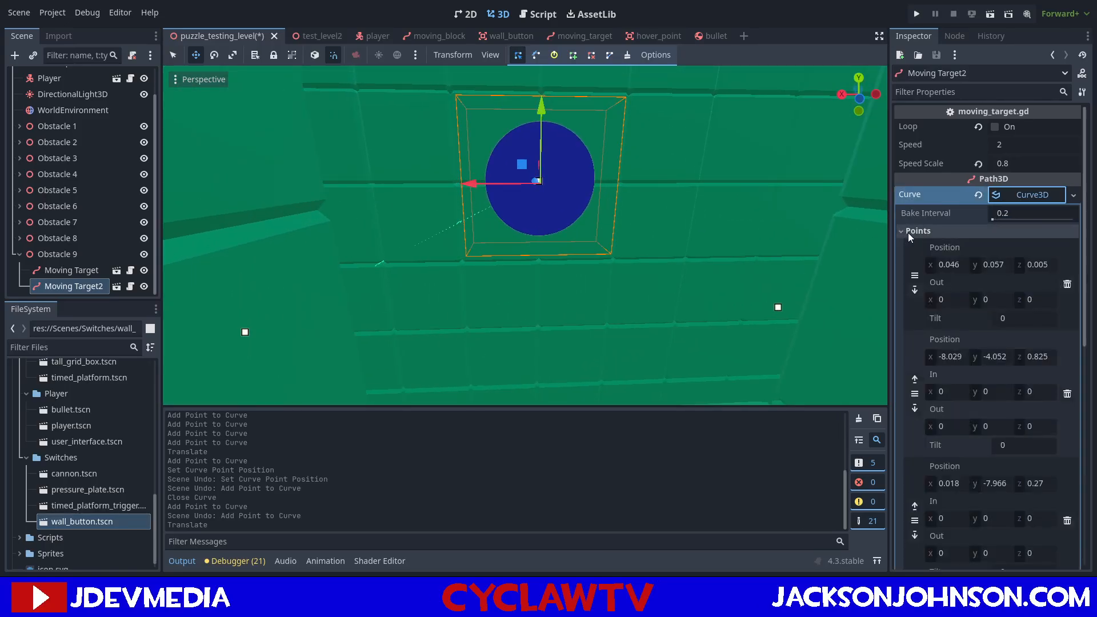
{"action": "left_click", "coordinate": [951, 265]}
{"action": "type", "text": "0"}
{"action": "left_click", "coordinate": [992, 268]}
{"action": "type", "text": "0"}
{"action": "left_click", "coordinate": [1041, 265]}
{"action": "type", "text": "0"}
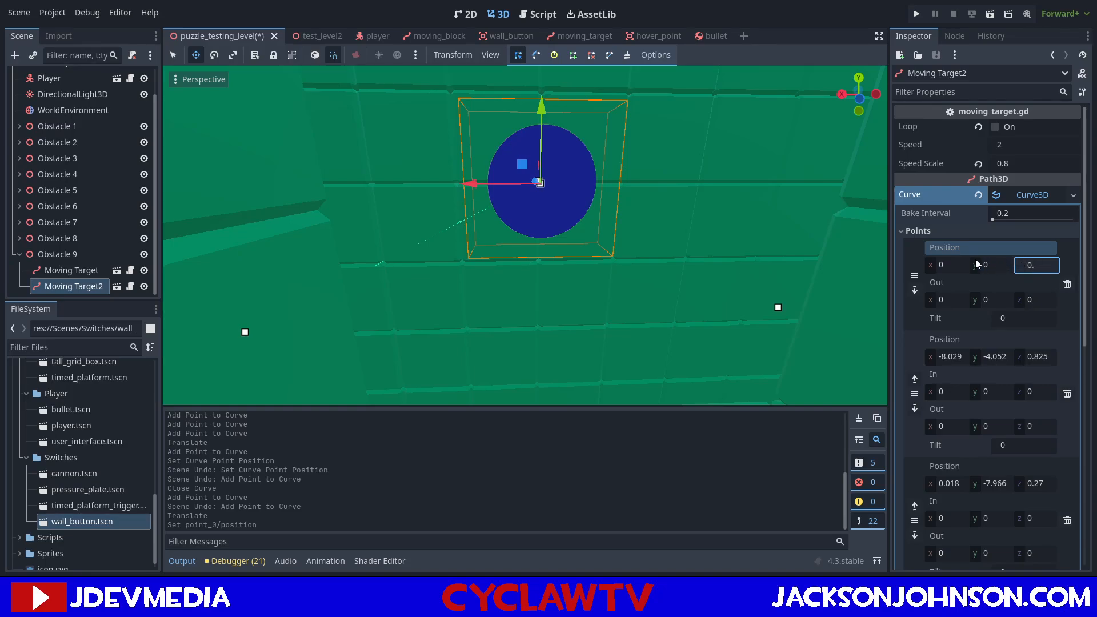
{"action": "type", "text": "0"}
{"action": "key", "text": "Return"}
Set the position of the second point on Moving Target2's curve to x -8, y -4, z 0.
{"action": "mouse_move", "coordinate": [681, 240]}
{"action": "right_mouse_down"}
{"action": "mouse_move", "coordinate": [721, 269]}
{"action": "mouse_move", "coordinate": [681, 240]}
{"action": "right_mouse_up"}
{"action": "key", "text": "w"}
{"action": "left_click", "coordinate": [543, 276]}
{"action": "key", "text": "w"}
{"action": "right_click_drag", "start_coordinate": [593, 306], "coordinate": [448, 296]}
{"action": "key", "text": "s"}
{"action": "key", "text": "d"}
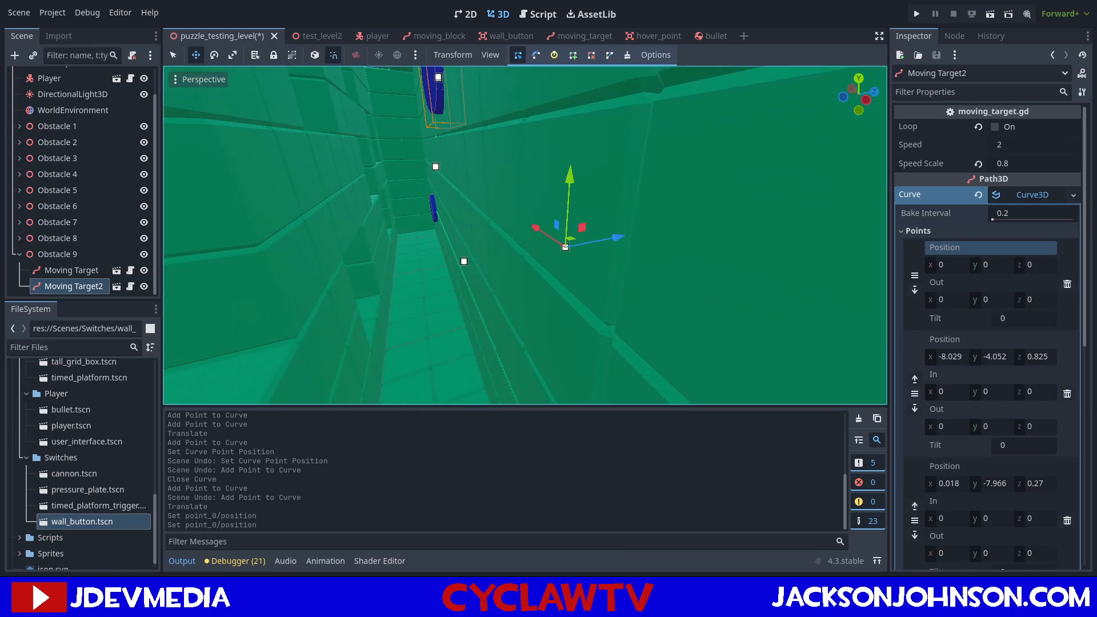
{"action": "left_click", "coordinate": [954, 359]}
{"action": "type", "text": "-8"}
{"action": "key", "text": "Return"}
{"action": "left_click", "coordinate": [997, 360]}
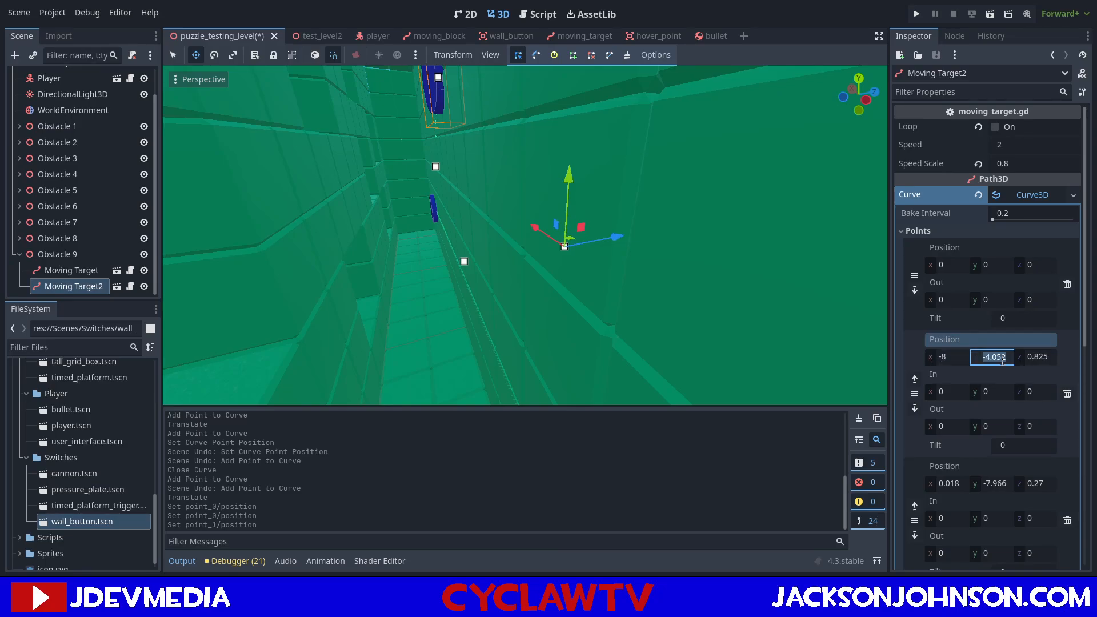
{"action": "type", "text": "0"}
{"action": "key", "text": "Return"}
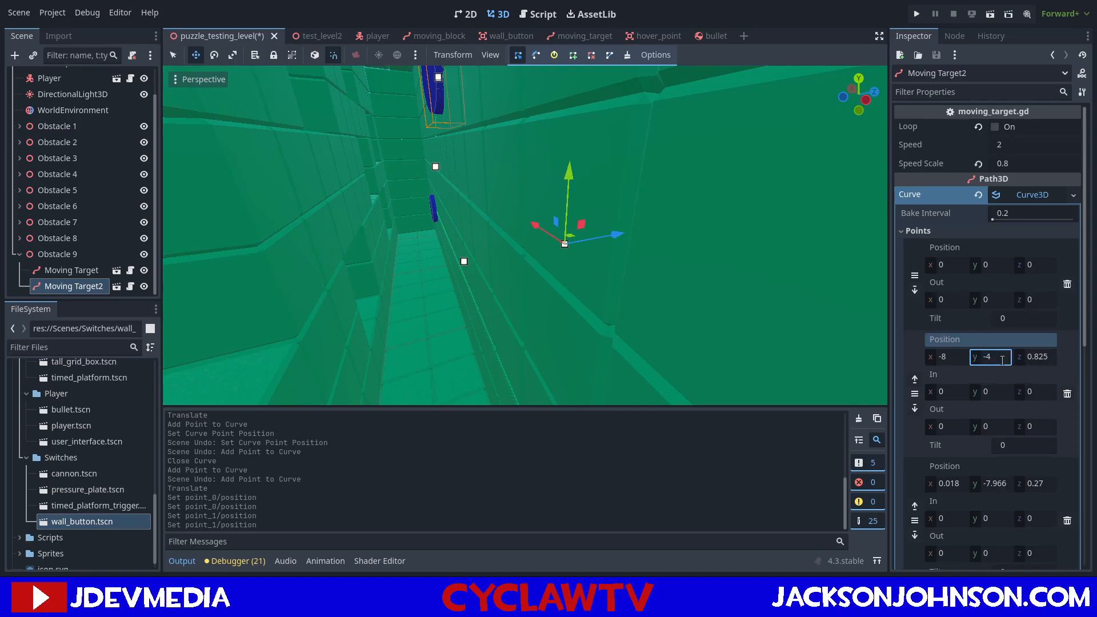
{"action": "left_click", "coordinate": [1045, 359]}
Set the position of the third point on Moving Target2's curve to x 0, y -8, z 0.
{"action": "right_click_drag", "start_coordinate": [593, 308], "coordinate": [592, 310]}
{"action": "key", "text": "a"}
{"action": "key", "text": "w"}
{"action": "left_click", "coordinate": [523, 253]}
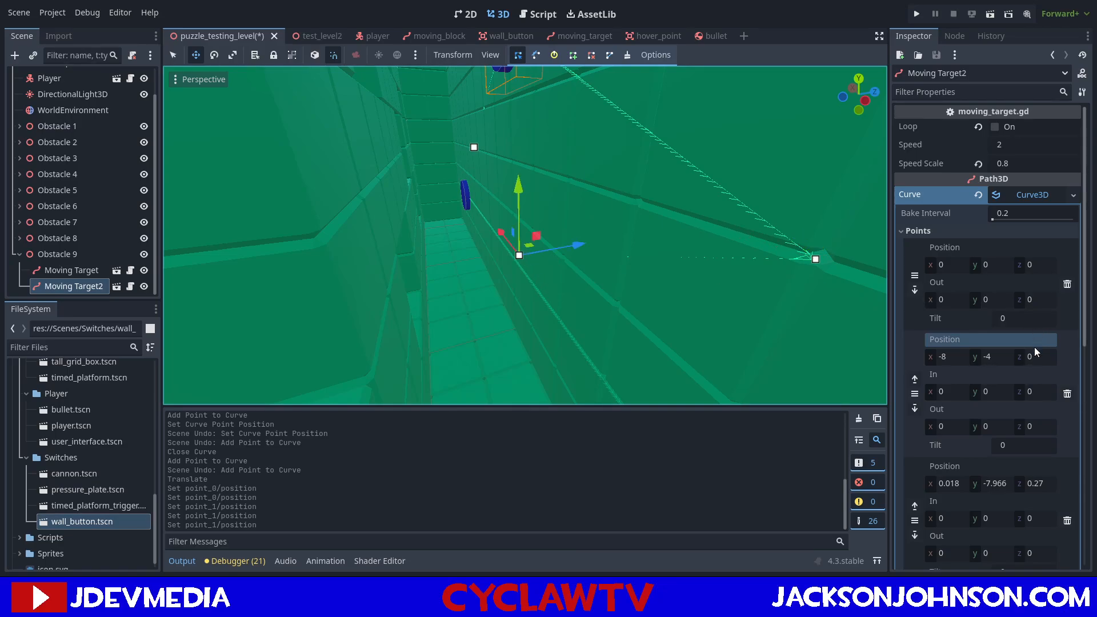
{"action": "left_click_drag", "start_coordinate": [1040, 486], "coordinate": [1042, 486]}
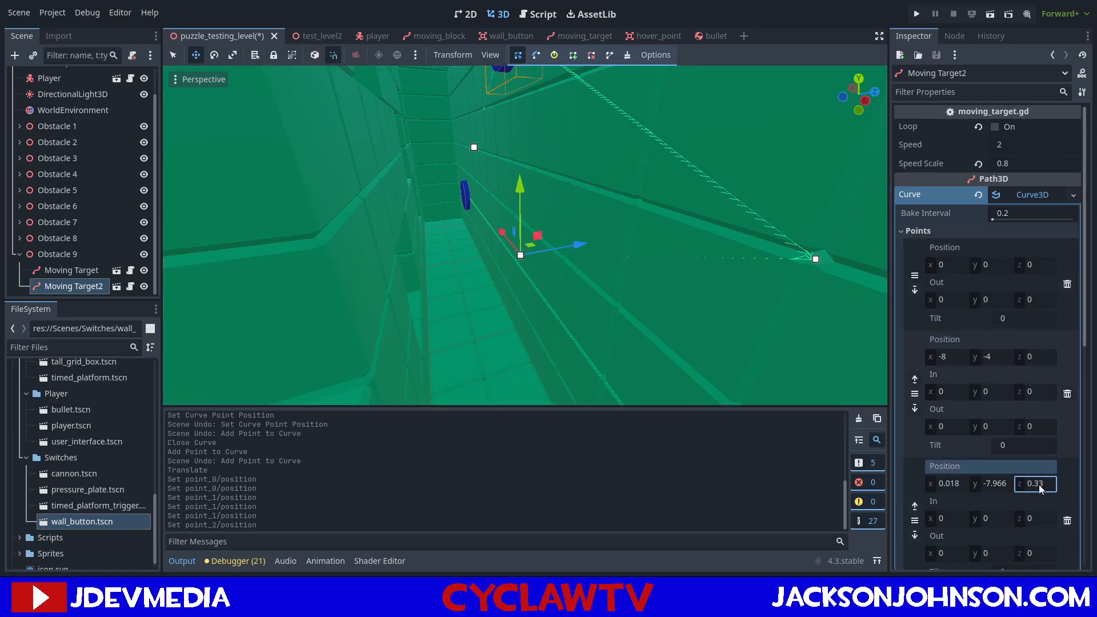
{"action": "left_click", "coordinate": [1051, 483]}
{"action": "type", "text": "0"}
{"action": "key", "text": "Return"}
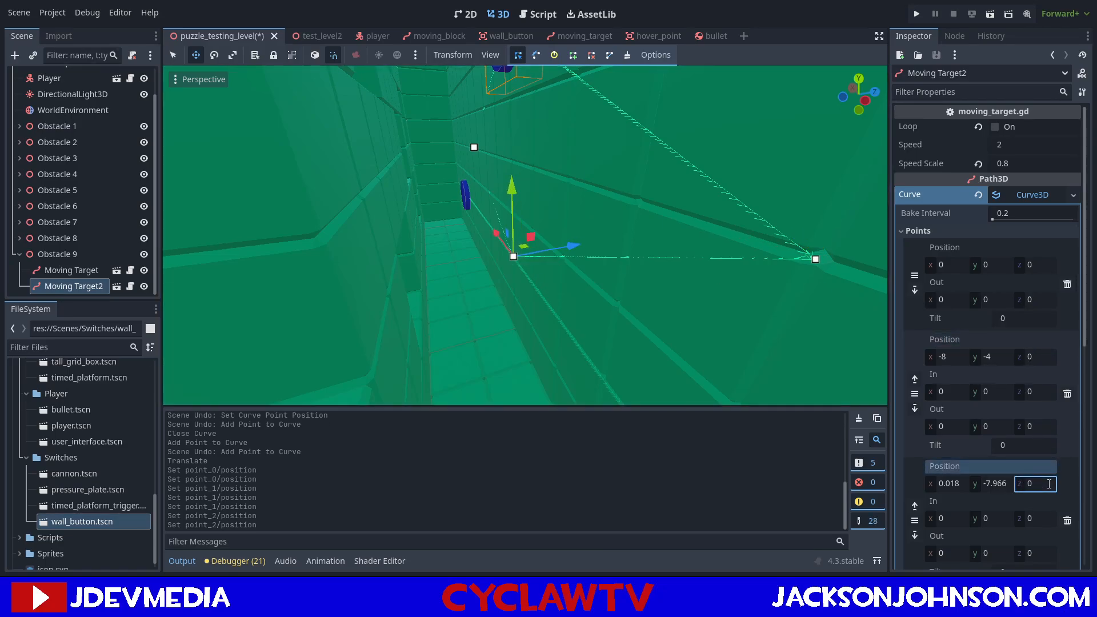
{"action": "left_click", "coordinate": [960, 486]}
{"action": "key", "text": "Tab"}
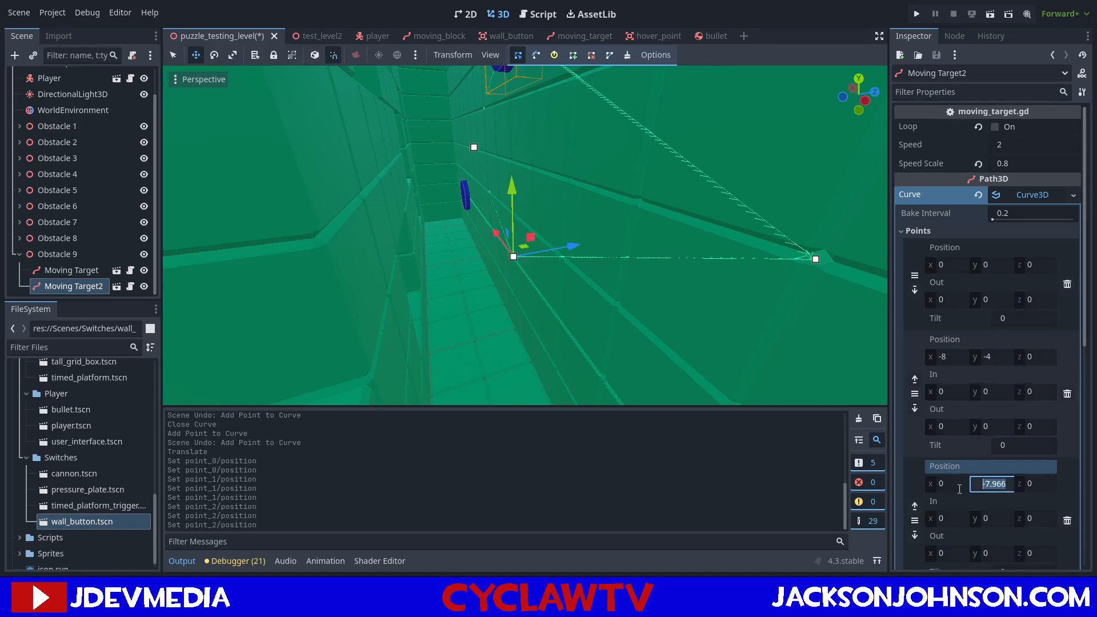
{"action": "type", "text": "-8"}
{"action": "key", "text": "Return"}
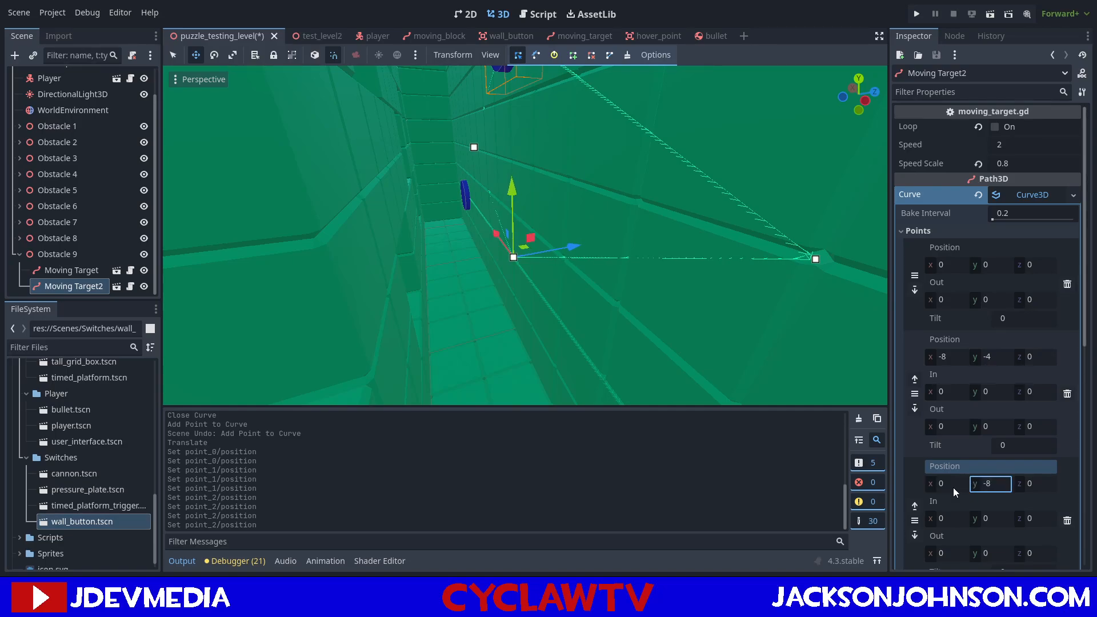
Select the fourth point of Moving Target2's curve and open its X position value.
{"action": "key", "text": "w"}
{"action": "right_click_drag", "start_coordinate": [564, 175], "coordinate": [513, 245]}
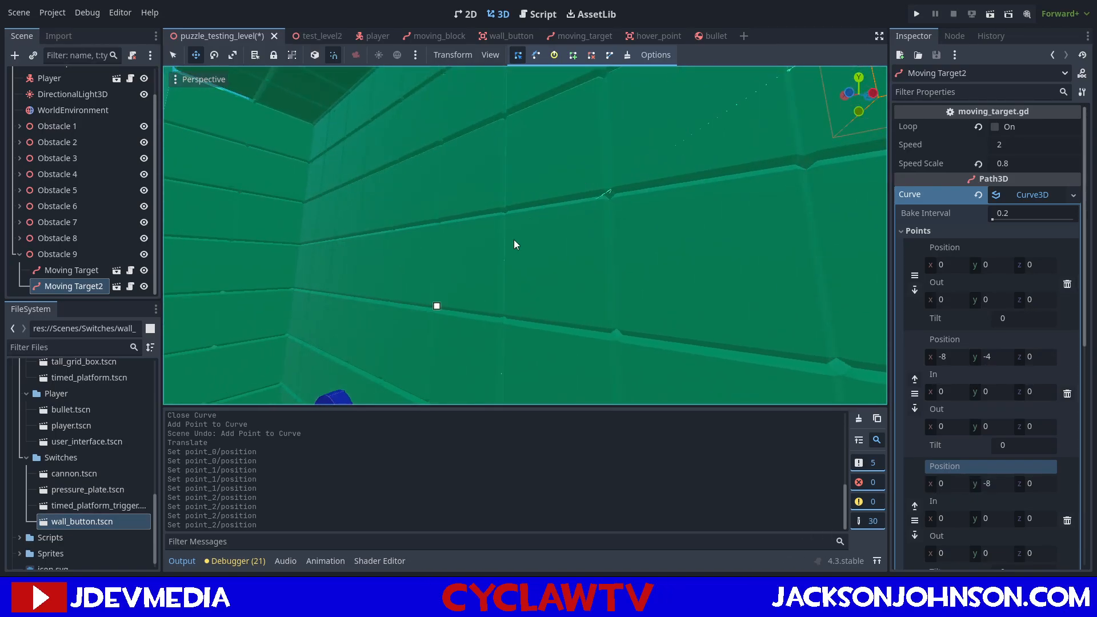
{"action": "left_click", "coordinate": [437, 307]}
{"action": "scroll", "coordinate": [1029, 335], "scroll_direction": "down", "scroll_amount": 5}
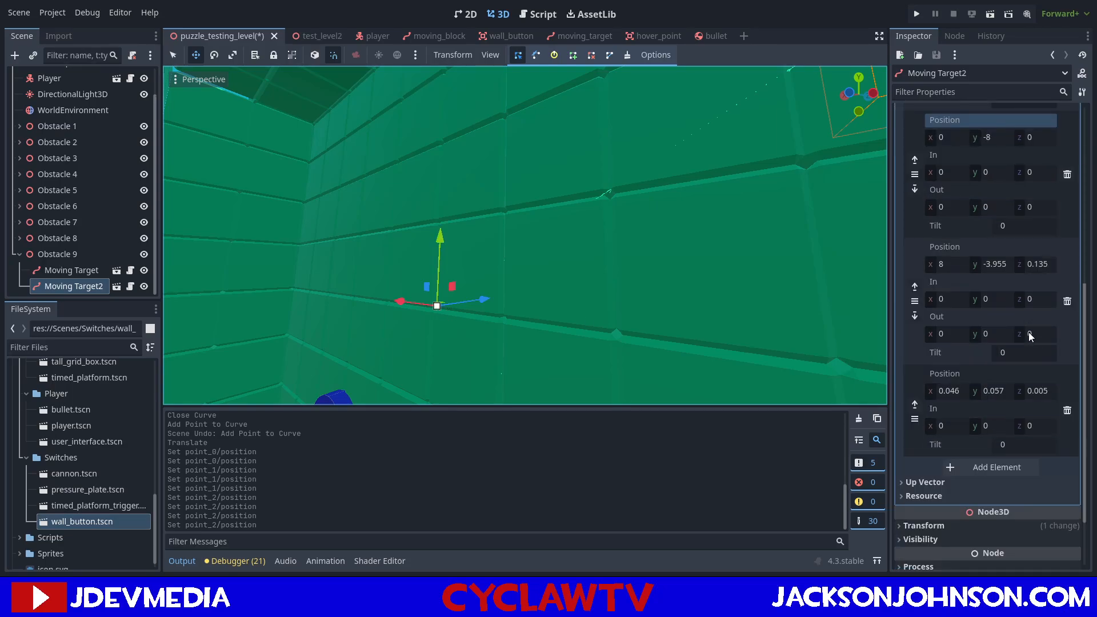
{"action": "scroll", "coordinate": [1010, 326], "scroll_direction": "up", "scroll_amount": 2}
{"action": "left_click", "coordinate": [949, 321]}
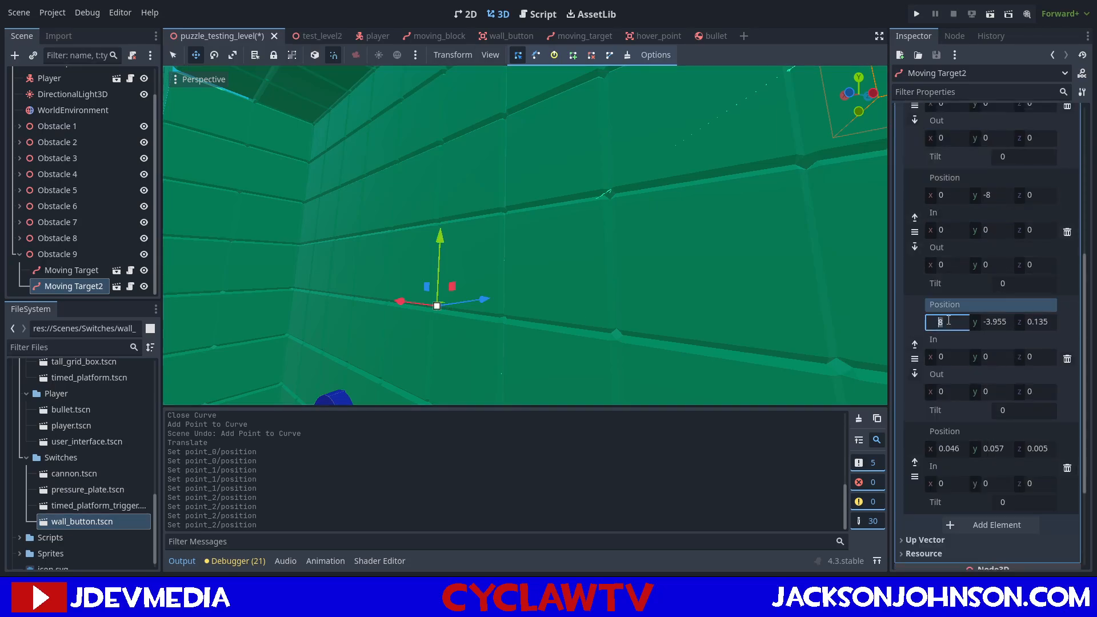
Remove the redundant last point of Moving Target2's curve, next to the target.
{"action": "right_click_drag", "start_coordinate": [633, 239], "coordinate": [575, 155]}
{"action": "scroll", "coordinate": [837, 318], "scroll_direction": "down", "scroll_amount": 1}
{"action": "scroll", "coordinate": [714, 313], "scroll_direction": "down", "scroll_amount": 18}
{"action": "left_click", "coordinate": [575, 153]}
{"action": "left_click_drag", "start_coordinate": [540, 150], "coordinate": [443, 119]}
{"action": "right_click_drag", "start_coordinate": [442, 118], "coordinate": [506, 143]}
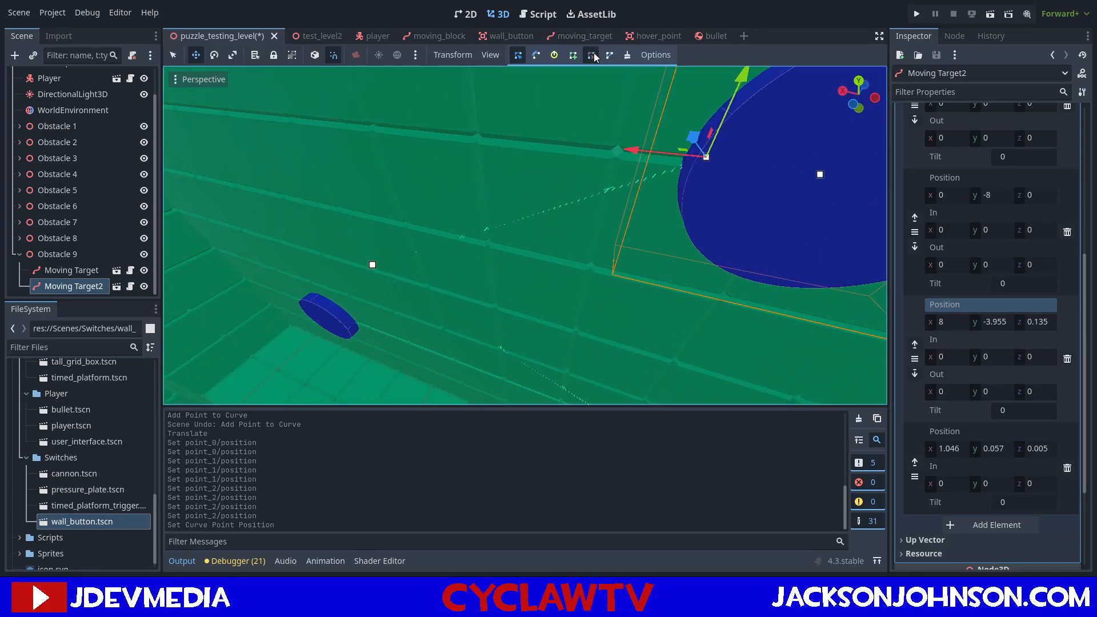
{"action": "left_click", "coordinate": [820, 174]}
{"action": "left_click", "coordinate": [707, 156]}
Close Moving Target2's curve so that it ends at its first point.
{"action": "right_click_drag", "start_coordinate": [600, 140], "coordinate": [601, 126]}
{"action": "left_click", "coordinate": [519, 55]}
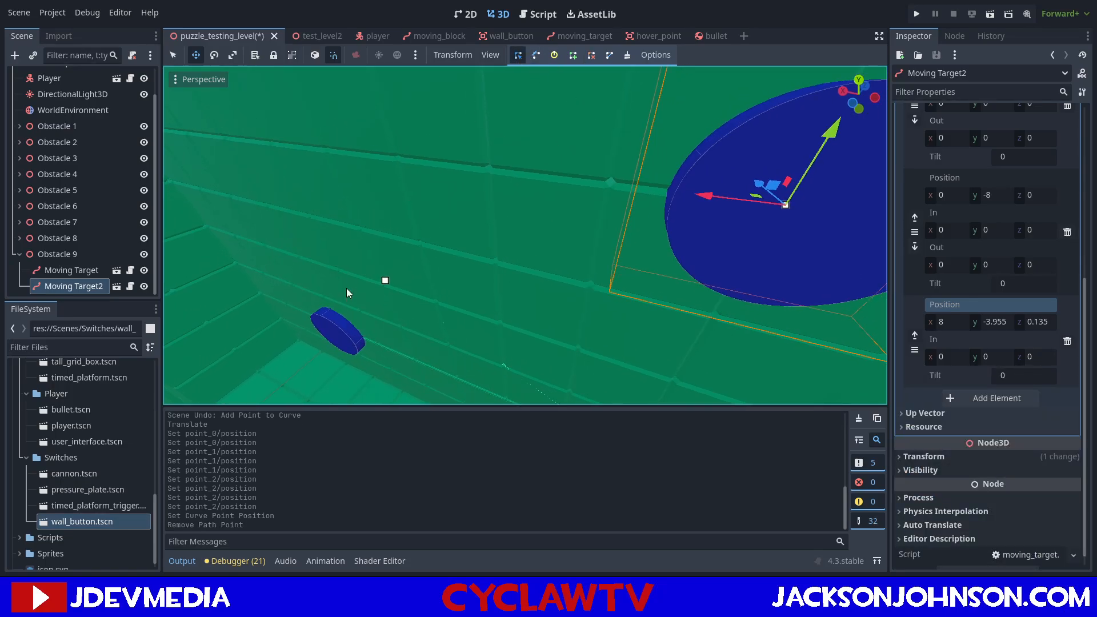
{"action": "left_click", "coordinate": [386, 282]}
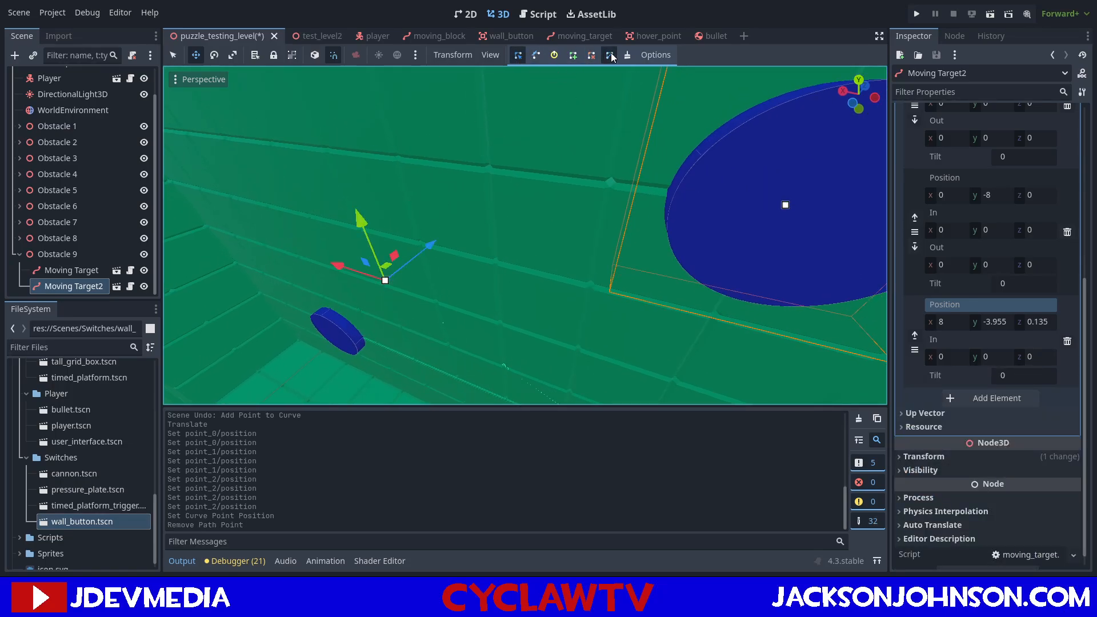
{"action": "left_click", "coordinate": [610, 56]}
Set the fourth curve point's position to y -4 and z 0, and save the scene.
{"action": "right_click_drag", "start_coordinate": [611, 110], "coordinate": [633, 159]}
{"action": "key", "text": "w"}
{"action": "key", "text": "w"}
{"action": "key", "text": "w"}
{"action": "left_click", "coordinate": [998, 319]}
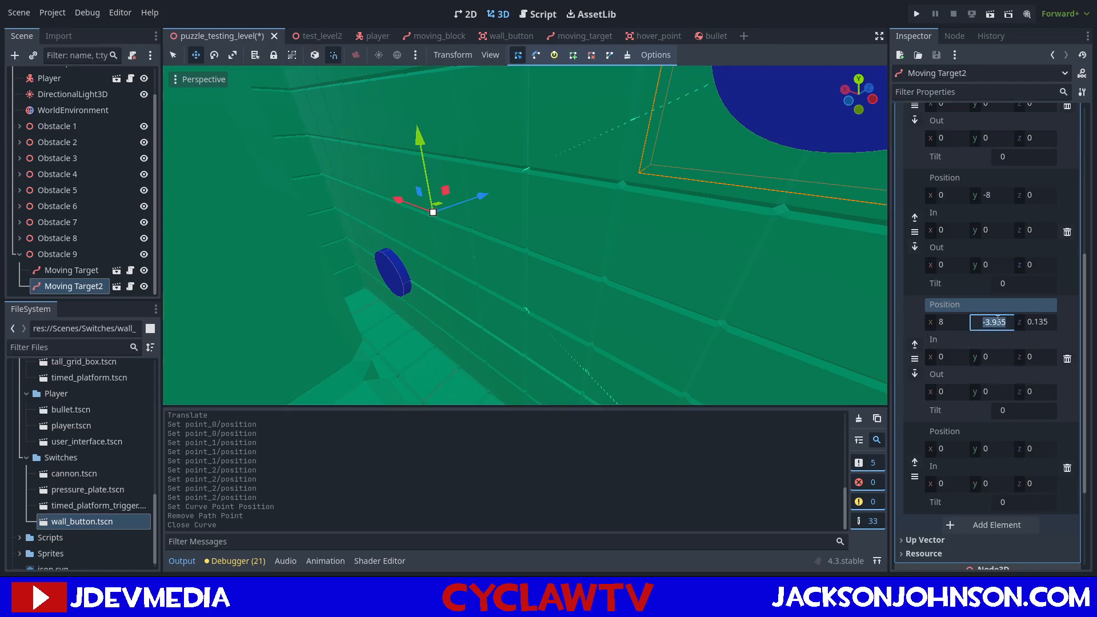
{"action": "key", "text": "Return"}
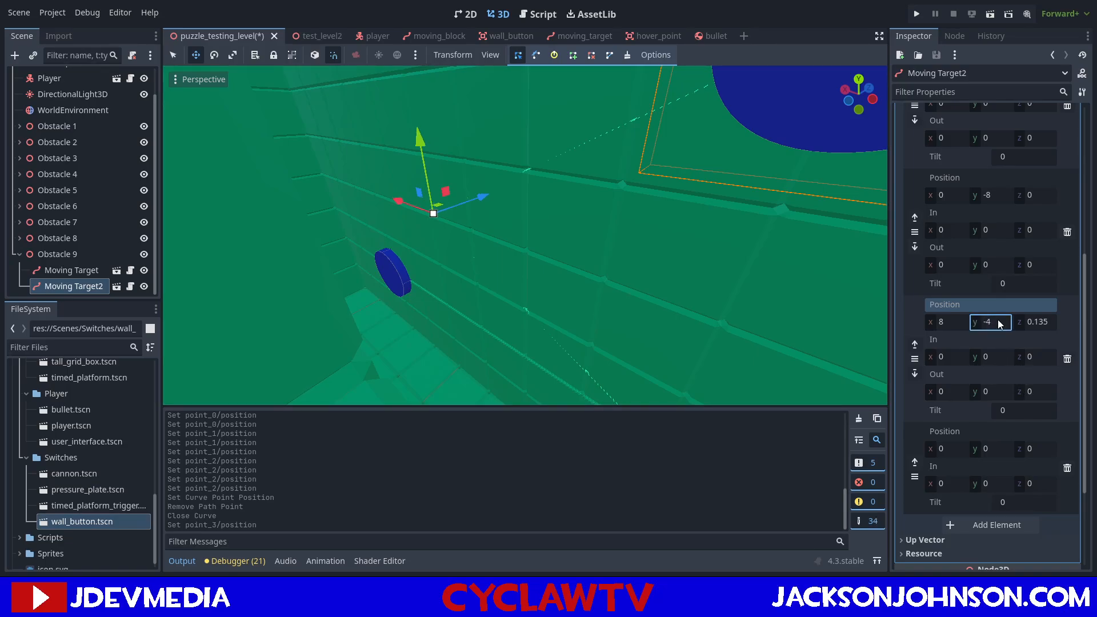
{"action": "left_click", "coordinate": [1032, 324]}
{"action": "type", "text": "0"}
{"action": "key", "text": "Return"}
{"action": "key", "text": "ctrl+s"}
Turn on Loop for Moving Target2, set its Speed to 1, and save the scene.
{"action": "key", "text": "s"}
{"action": "right_click_drag", "start_coordinate": [670, 266], "coordinate": [754, 222]}
{"action": "scroll", "coordinate": [926, 246], "scroll_direction": "up", "scroll_amount": 10}
{"action": "left_click", "coordinate": [915, 231]}
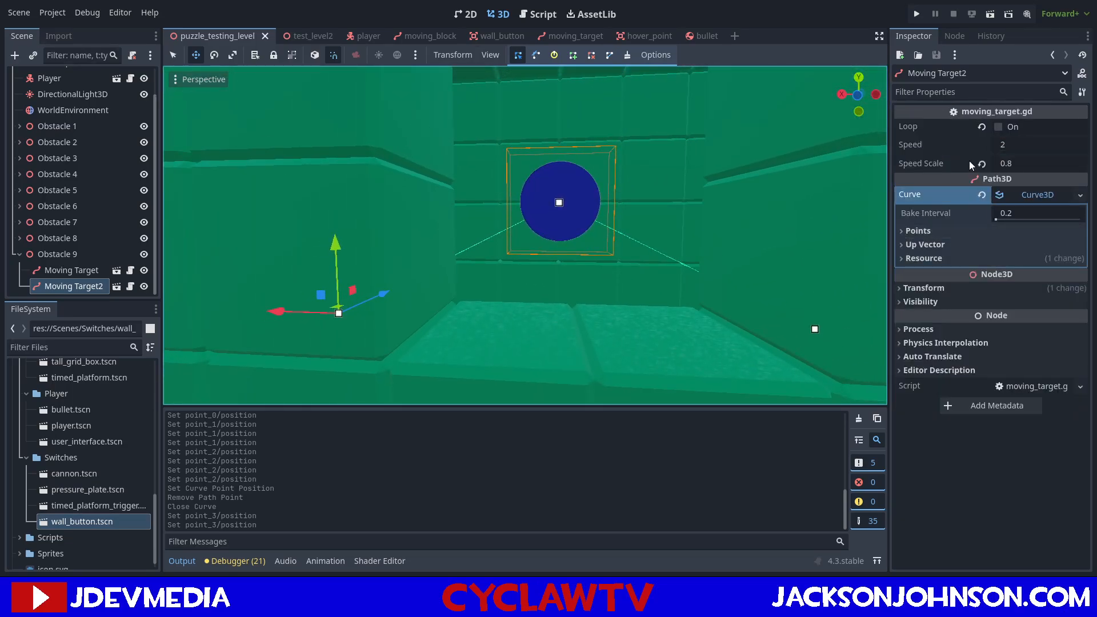
{"action": "left_click", "coordinate": [999, 127]}
{"action": "right_click_drag", "start_coordinate": [863, 217], "coordinate": [877, 214]}
{"action": "key", "text": "s"}
{"action": "left_click", "coordinate": [1003, 146]}
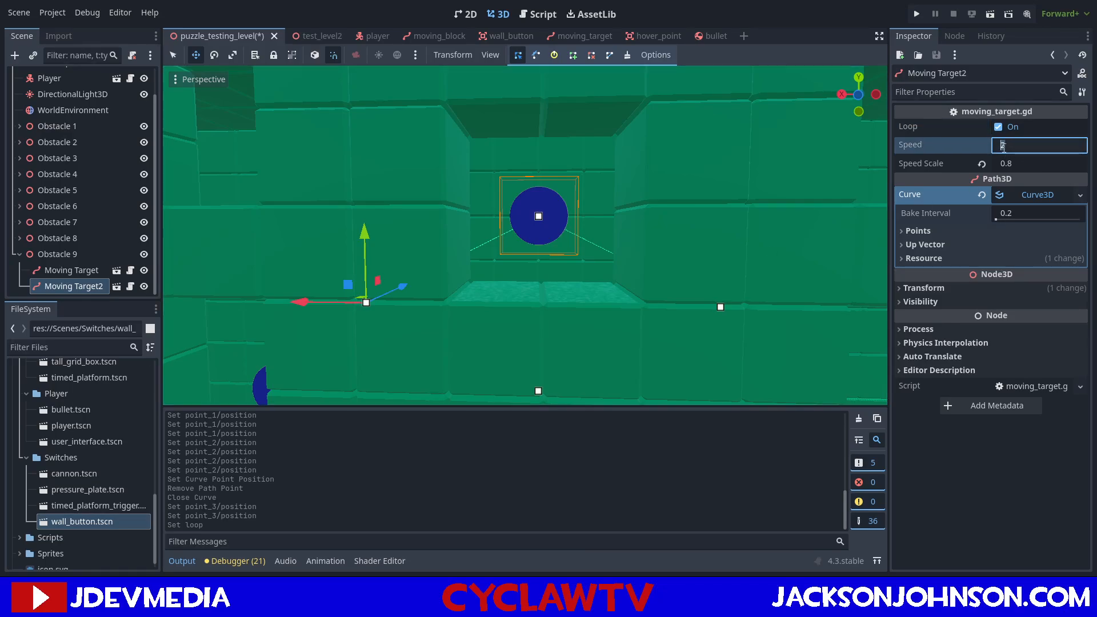
{"action": "key", "text": "Return"}
{"action": "key", "text": "ctrl+s"}
Run the game, go to Obstacle 9 to check the second target's motion, and stop the game.
{"action": "right_click_drag", "start_coordinate": [550, 150], "coordinate": [550, 149]}
{"action": "key", "text": "s"}
{"action": "key", "text": "F5"}
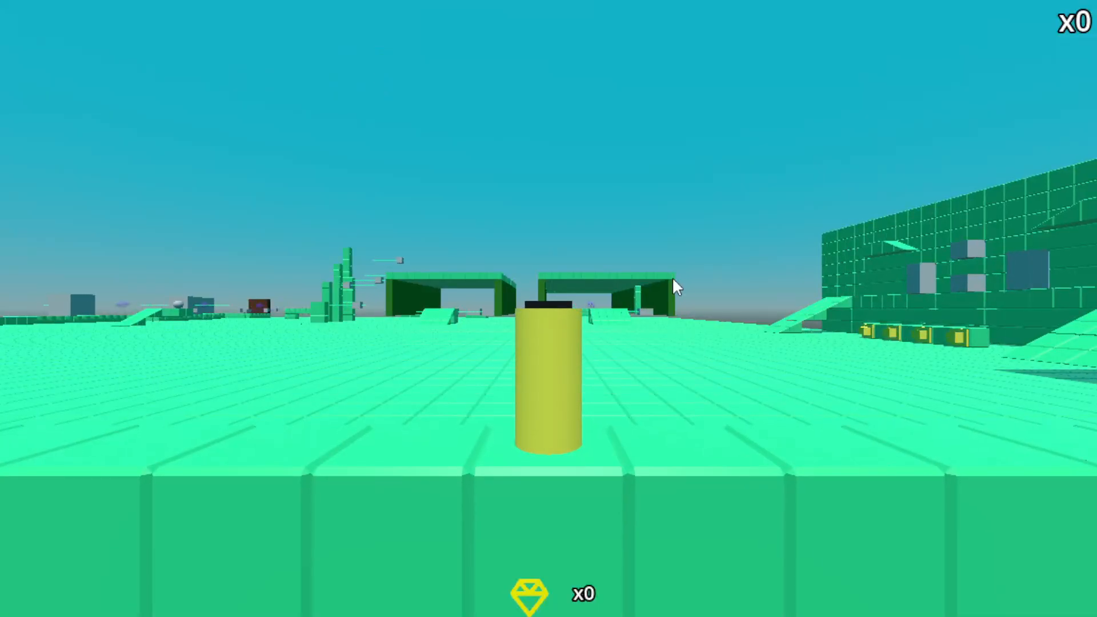
{"action": "key", "text": "Right"}
{"action": "key", "text": "Right"}
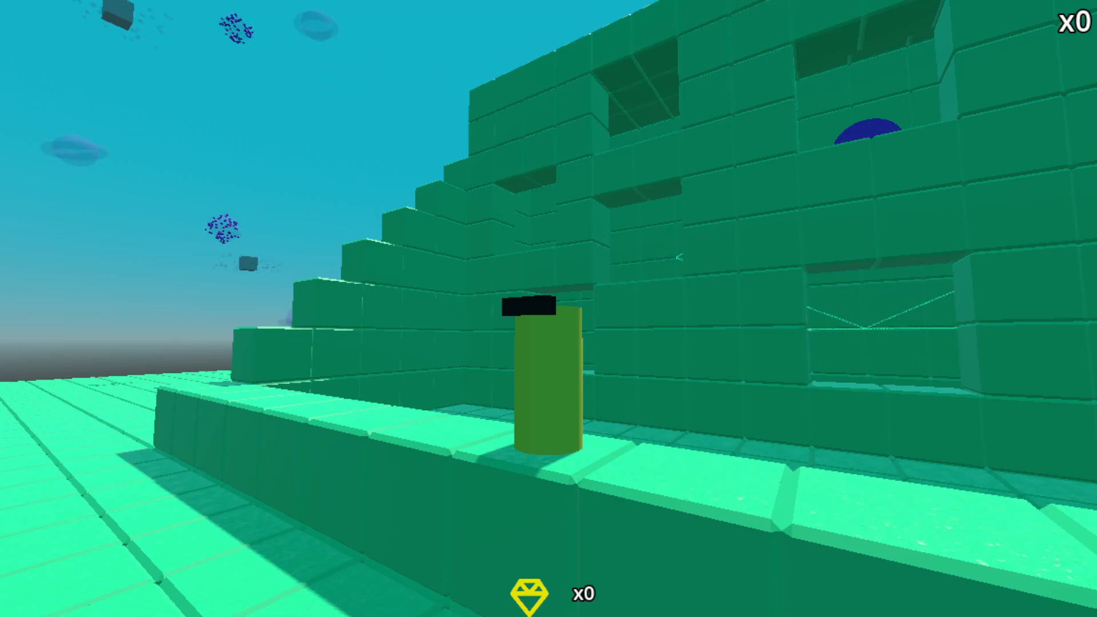
{"action": "left_click", "coordinate": [952, 16]}
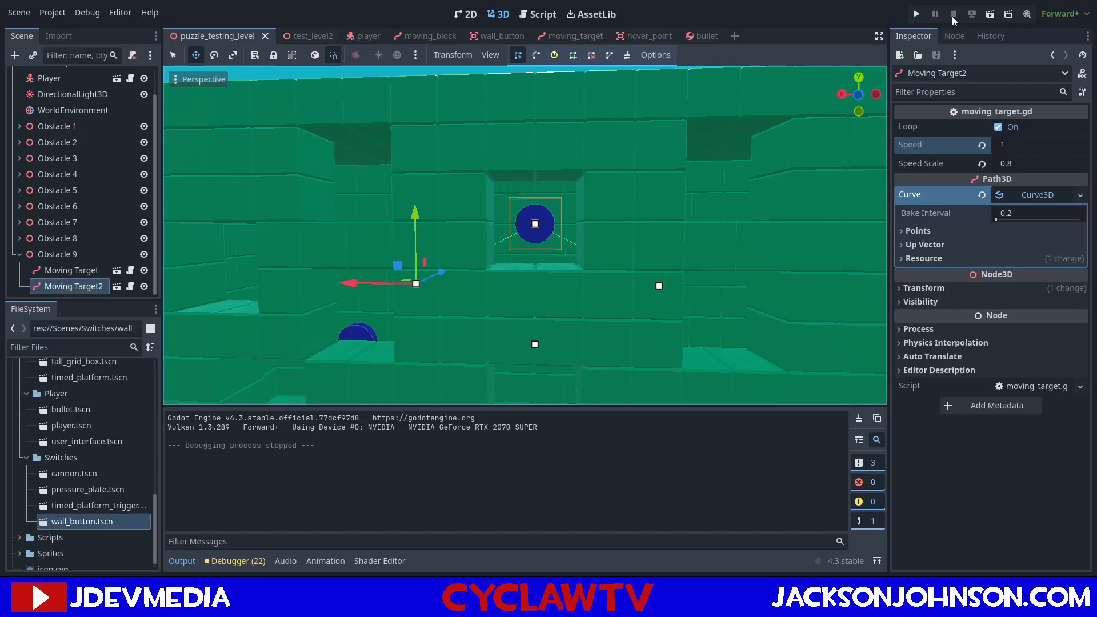
Try adjusting the tilt of Moving Target2's first curve point and undo each change.
{"action": "left_click", "coordinate": [536, 57]}
{"action": "key", "text": "w"}
{"action": "mouse_move", "coordinate": [566, 199]}
{"action": "right_mouse_down"}
{"action": "mouse_move", "coordinate": [560, 228]}
{"action": "mouse_move", "coordinate": [565, 203]}
{"action": "right_mouse_up"}
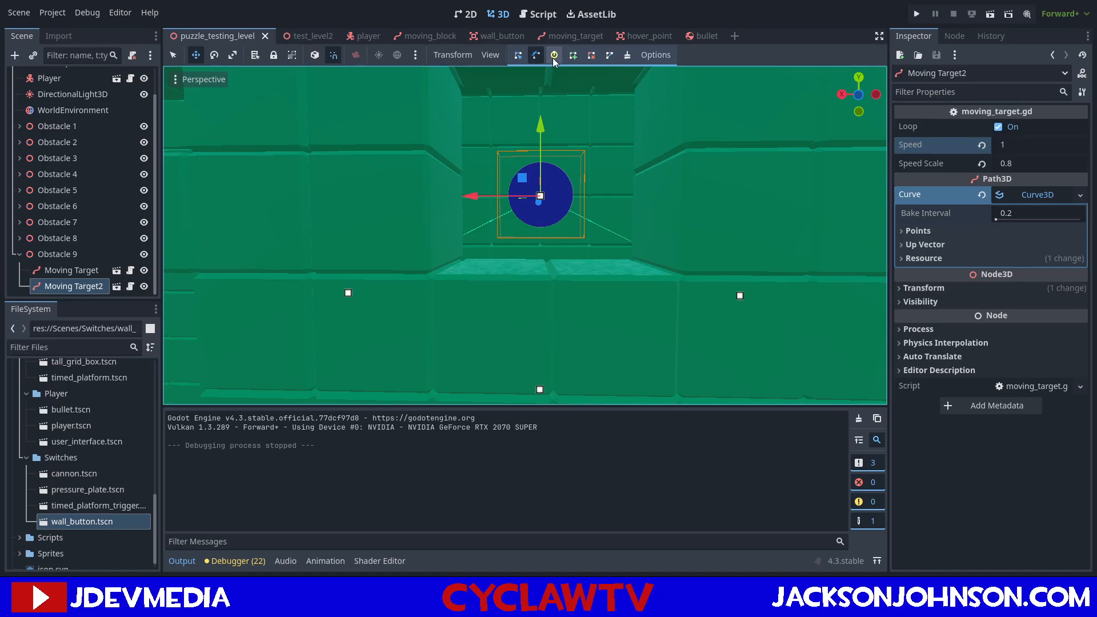
{"action": "left_click", "coordinate": [555, 54]}
{"action": "left_click_drag", "start_coordinate": [550, 183], "coordinate": [570, 158]}
{"action": "key", "text": "ctrl+z"}
{"action": "key", "text": "w"}
{"action": "right_click_drag", "start_coordinate": [569, 158], "coordinate": [667, 250]}
{"action": "left_click_drag", "start_coordinate": [656, 232], "coordinate": [668, 248]}
{"action": "key", "text": "ctrl+z"}
Try removing points from Moving Target2's curve near the target and undo both removals.
{"action": "right_click_drag", "start_coordinate": [652, 209], "coordinate": [668, 140]}
{"action": "key", "text": "w"}
{"action": "key", "text": "w"}
{"action": "key", "text": "w"}
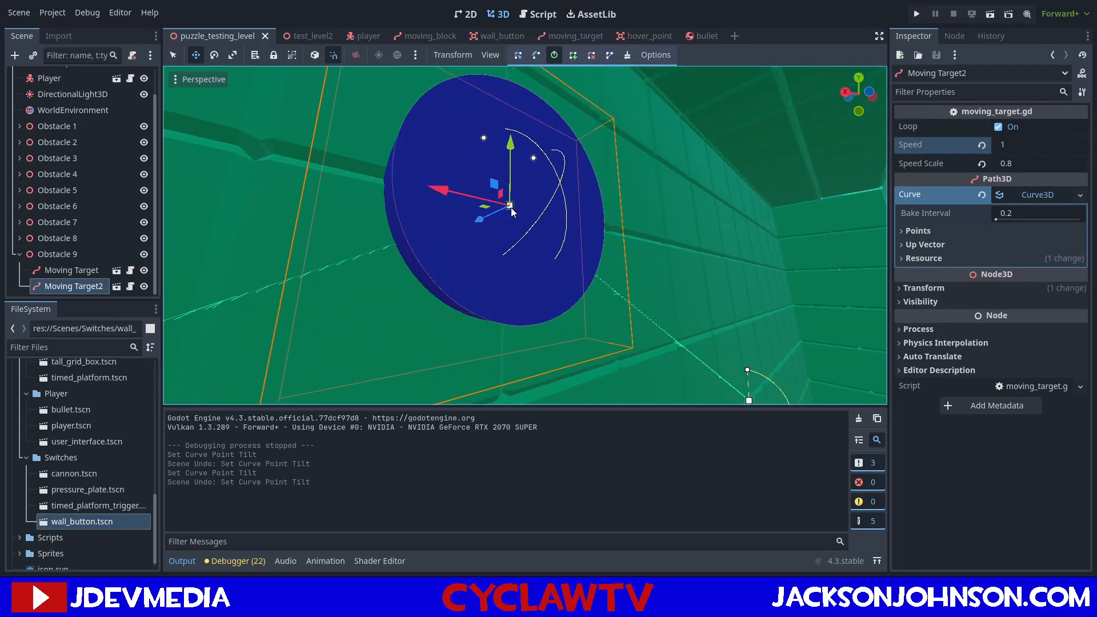
{"action": "left_click", "coordinate": [517, 54]}
{"action": "right_click", "coordinate": [512, 208]}
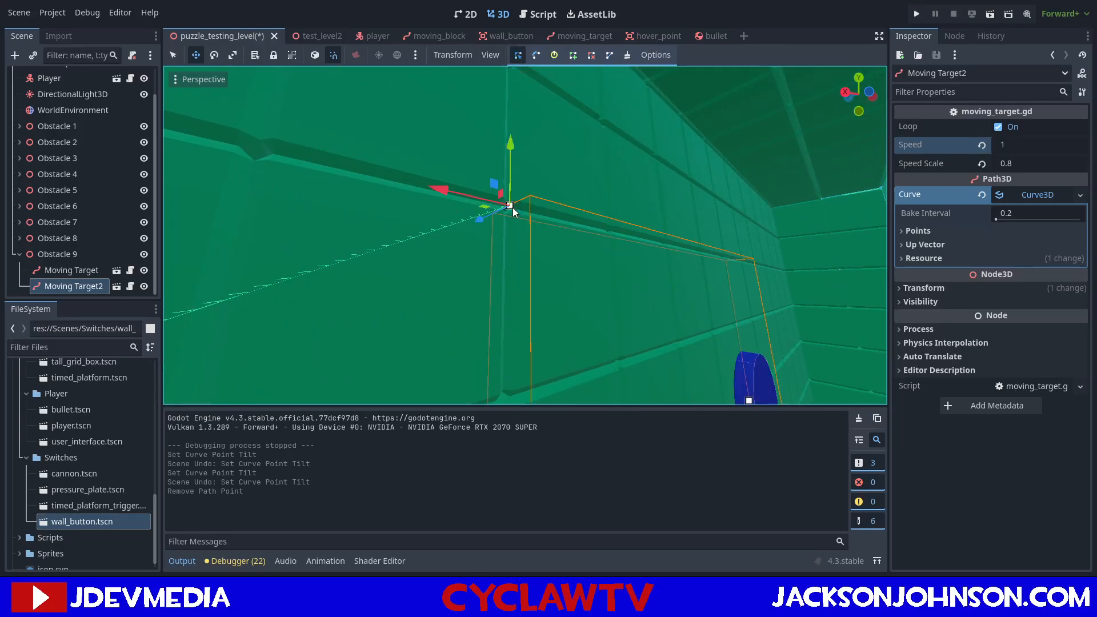
{"action": "right_click", "coordinate": [512, 206]}
{"action": "key", "text": "ctrl+z"}
{"action": "key", "text": "ctrl+z"}
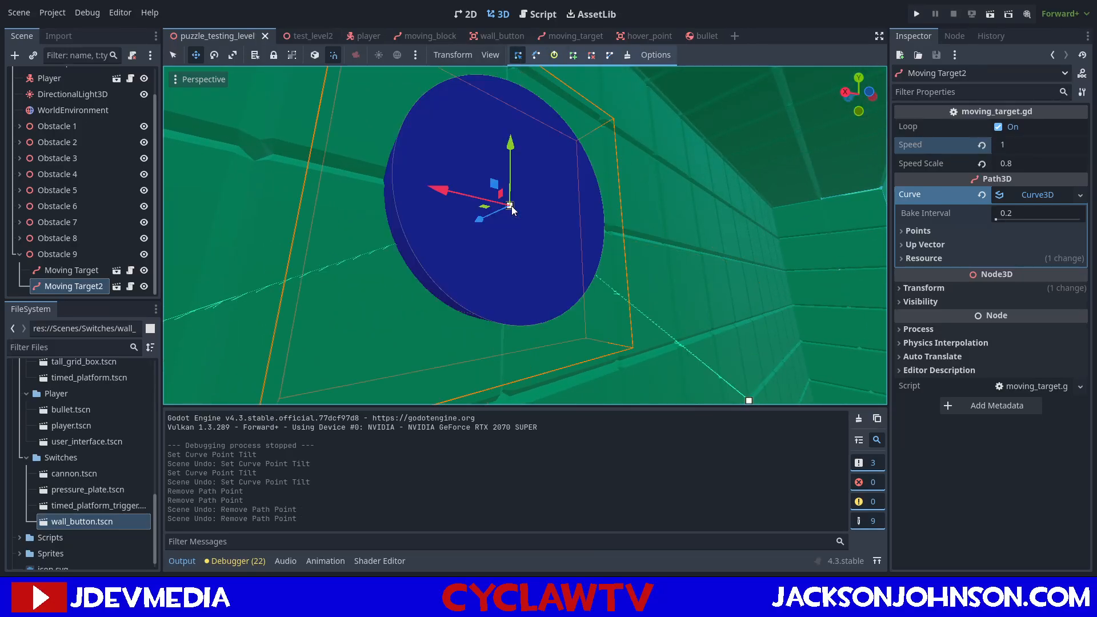
Try to pull control handles from the curve point at the target and undo the change.
{"action": "middle_click_drag", "start_coordinate": [575, 211], "coordinate": [576, 172]}
{"action": "left_click", "coordinate": [535, 56]}
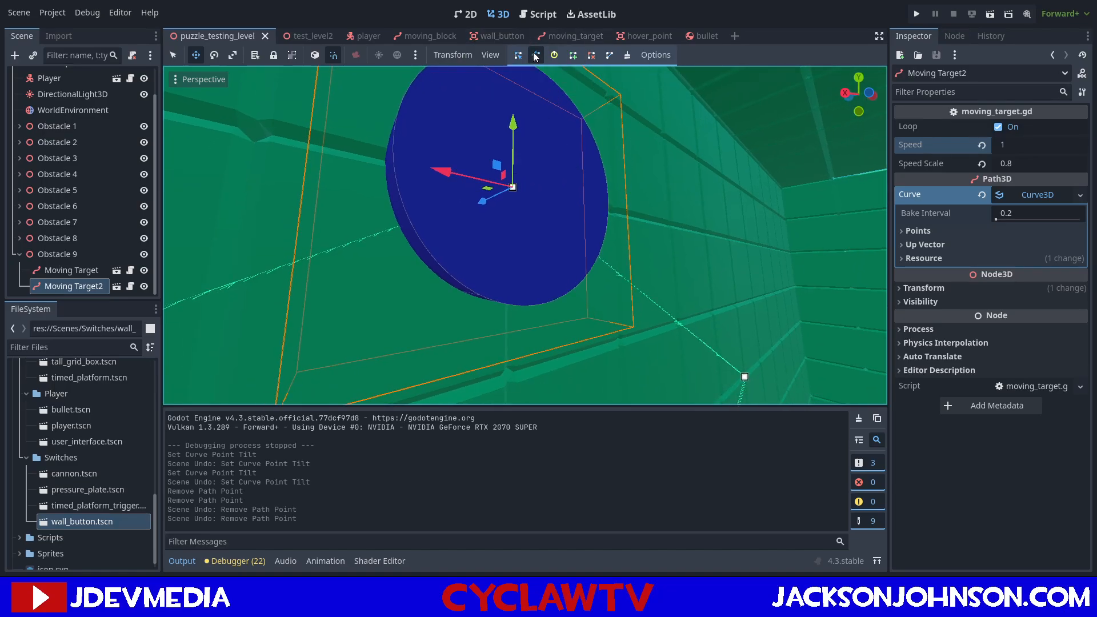
{"action": "left_click_drag", "start_coordinate": [513, 189], "coordinate": [625, 246]}
{"action": "key", "text": "ctrl+z"}
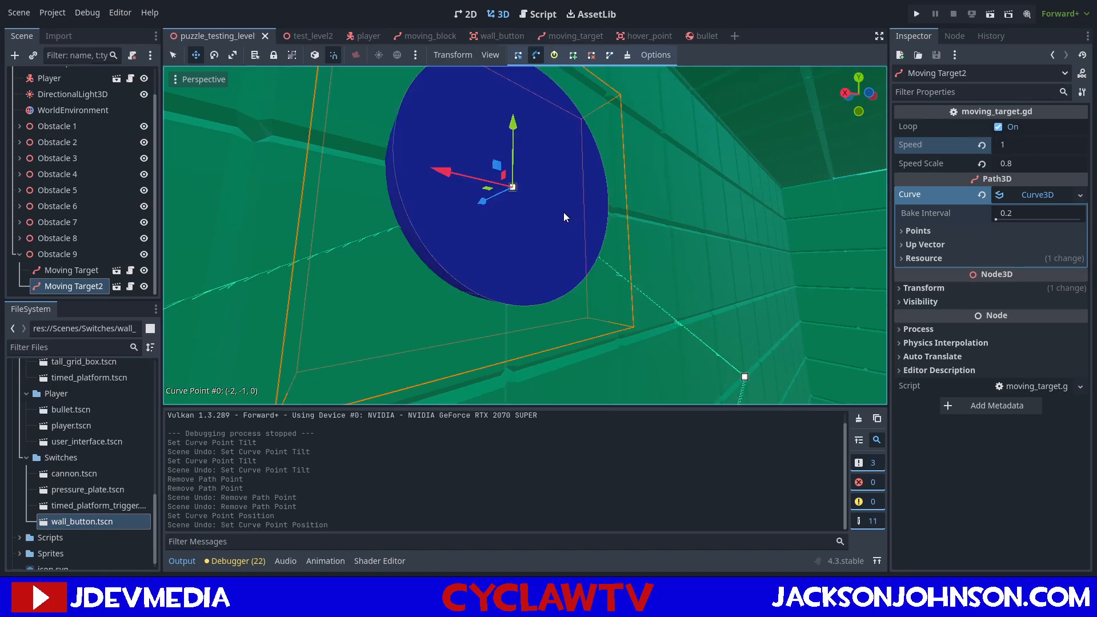
Open the hover_point scene.
{"action": "right_click_drag", "start_coordinate": [622, 211], "coordinate": [657, 217]}
{"action": "left_click", "coordinate": [658, 43]}
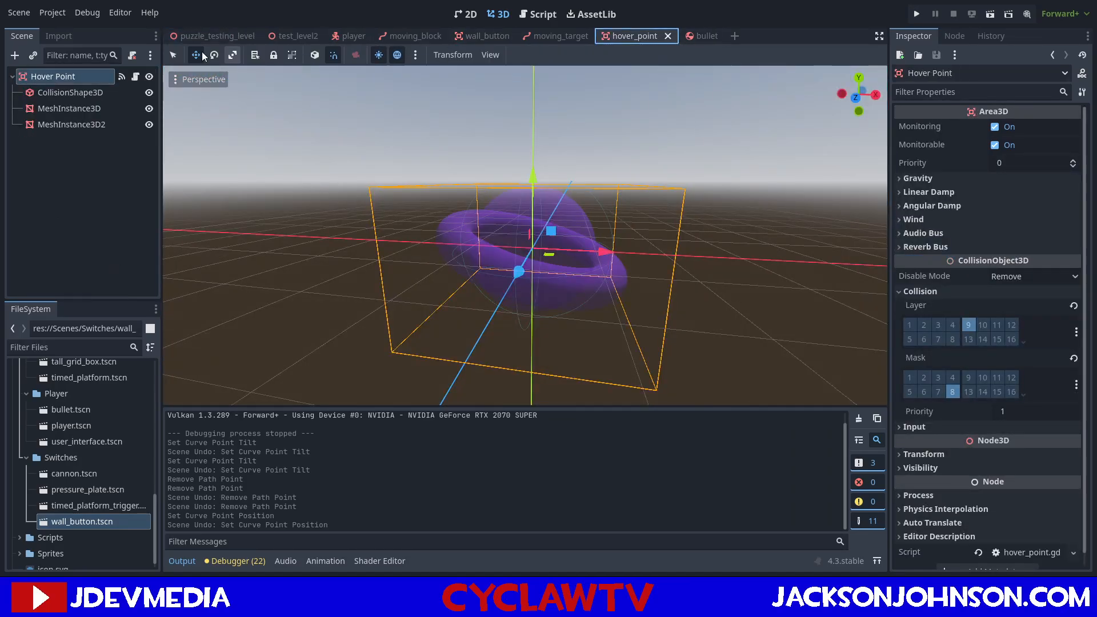
Return to the puzzle_testing_level scene and examine the points, up vector and resource settings of Moving Target2's curve.
{"action": "left_click", "coordinate": [245, 36]}
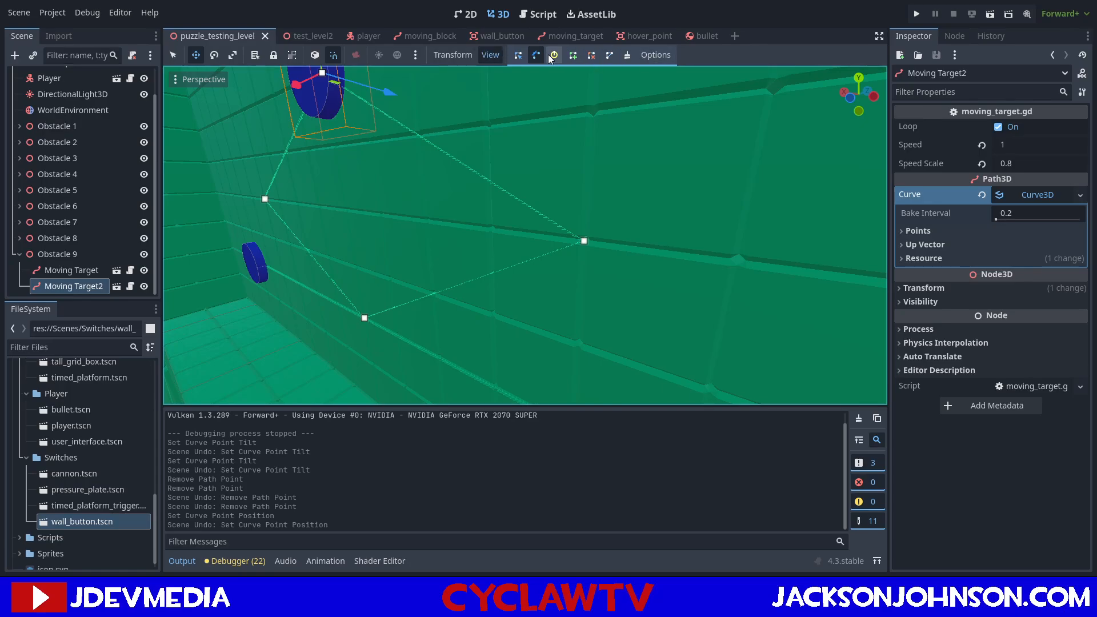
{"action": "left_click", "coordinate": [914, 230]}
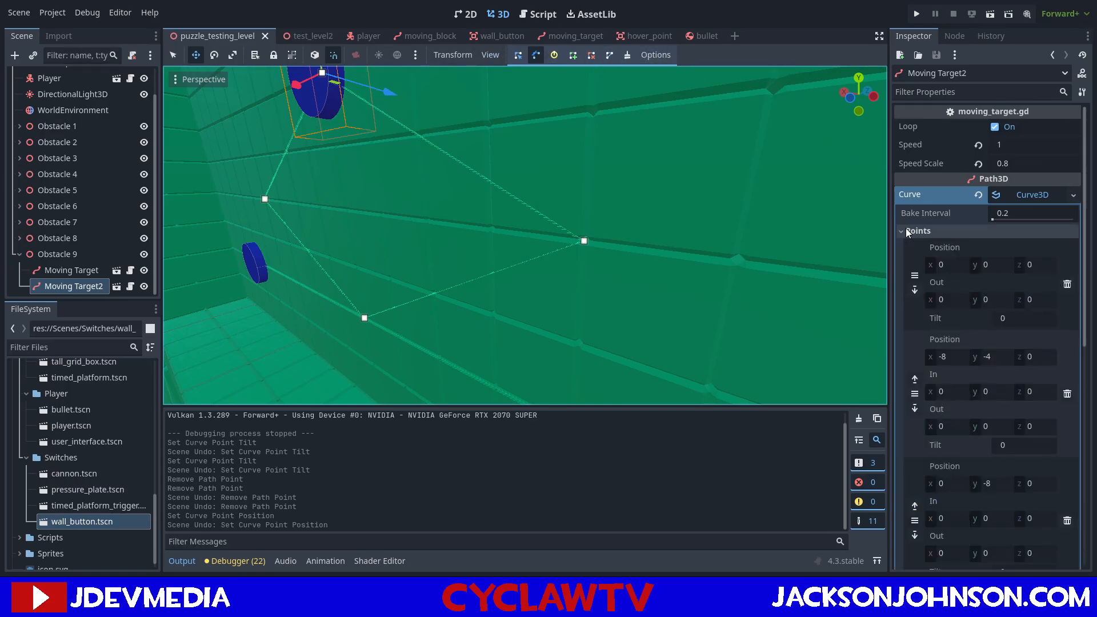
{"action": "scroll", "coordinate": [902, 225], "scroll_direction": "down", "scroll_amount": 5}
{"action": "scroll", "coordinate": [902, 225], "scroll_direction": "up", "scroll_amount": 2}
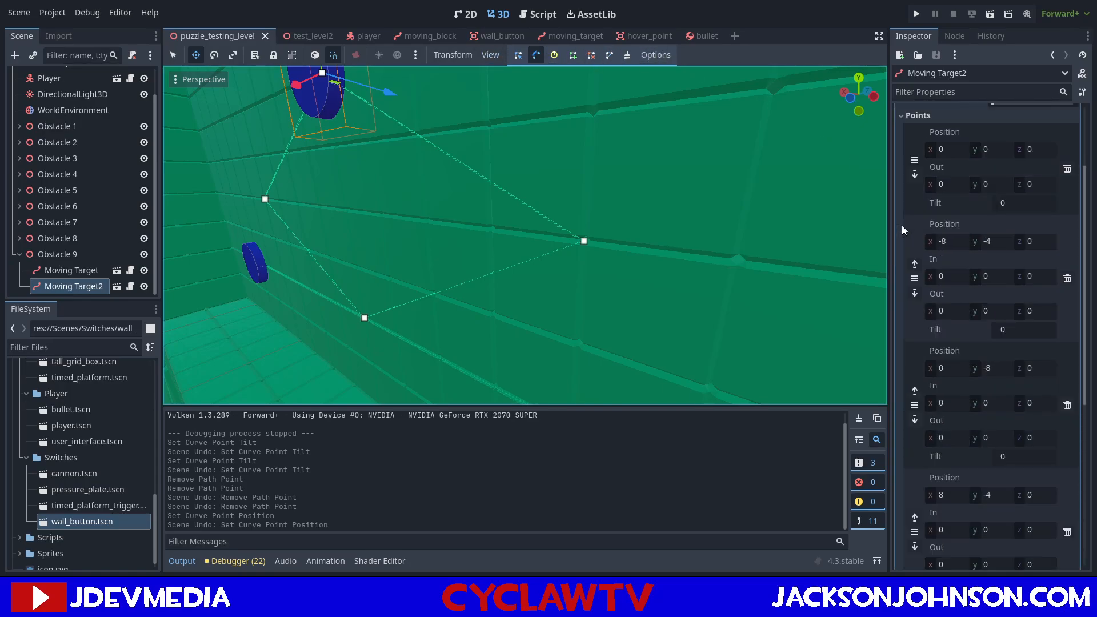
{"action": "left_click", "coordinate": [909, 115]}
{"action": "left_click", "coordinate": [898, 258]}
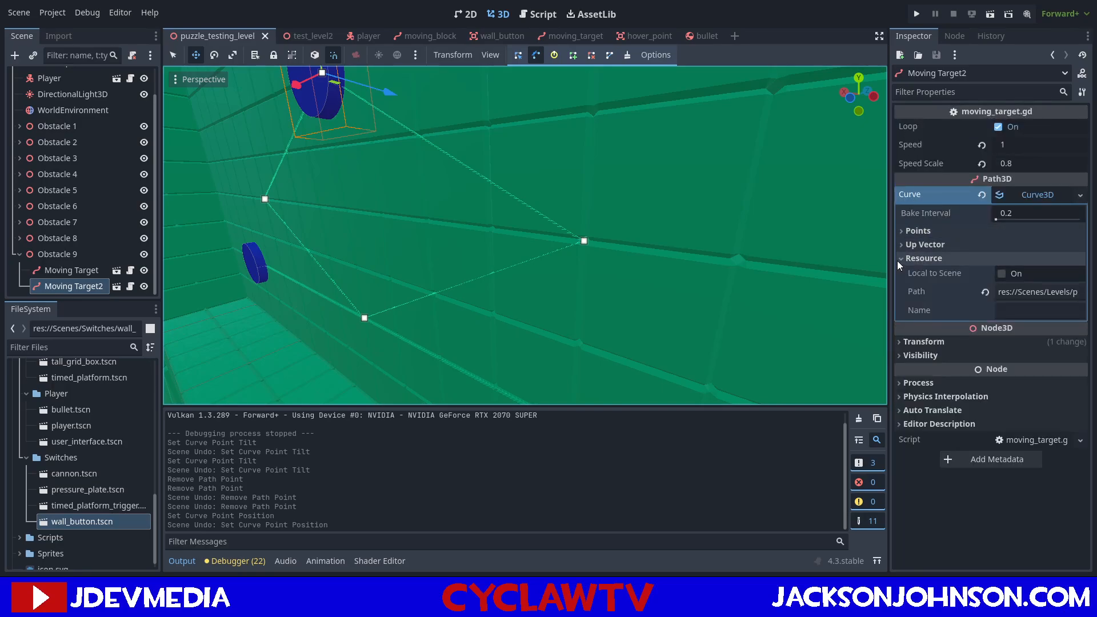
{"action": "left_click", "coordinate": [898, 259]}
{"action": "left_click", "coordinate": [901, 244]}
{"action": "left_click", "coordinate": [902, 244]}
{"action": "left_click", "coordinate": [901, 231]}
{"action": "left_click", "coordinate": [901, 229]}
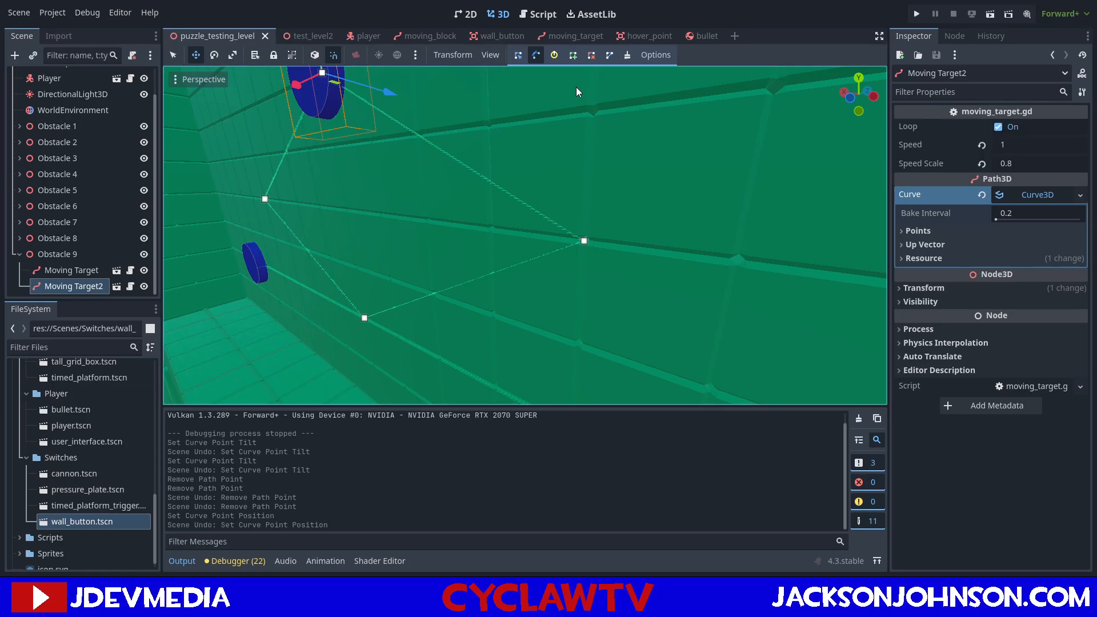
Set Moving Target2's speed to 0.5, save the scene and test-run it to check the target's motion.
{"action": "left_click", "coordinate": [1013, 146]}
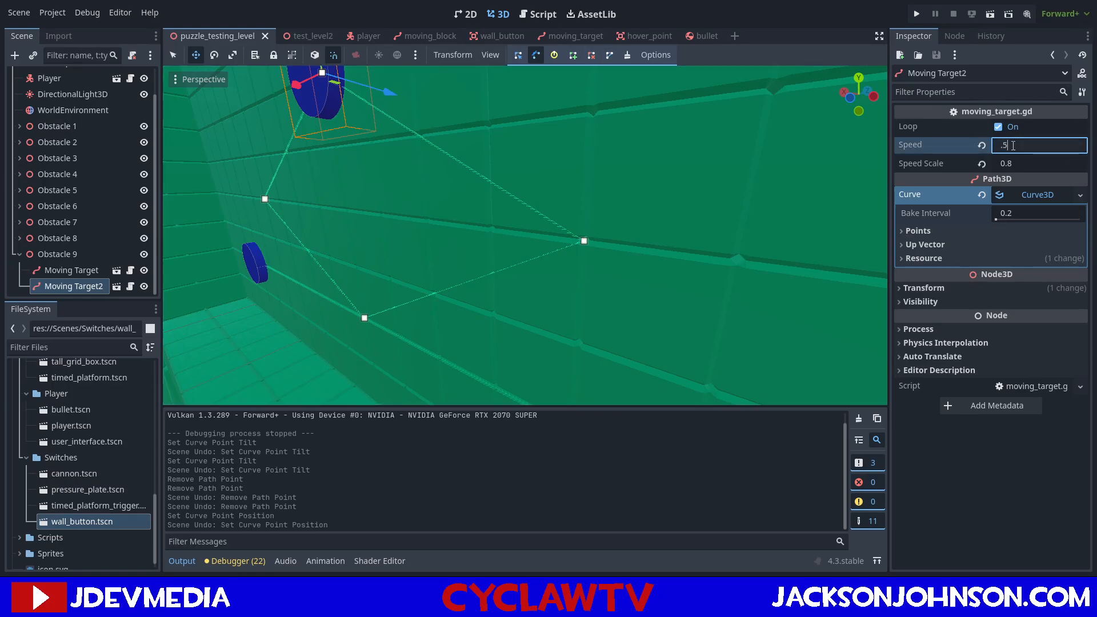
{"action": "type", "text": ".5"}
{"action": "key", "text": "Return"}
{"action": "key", "text": "ctrl+s"}
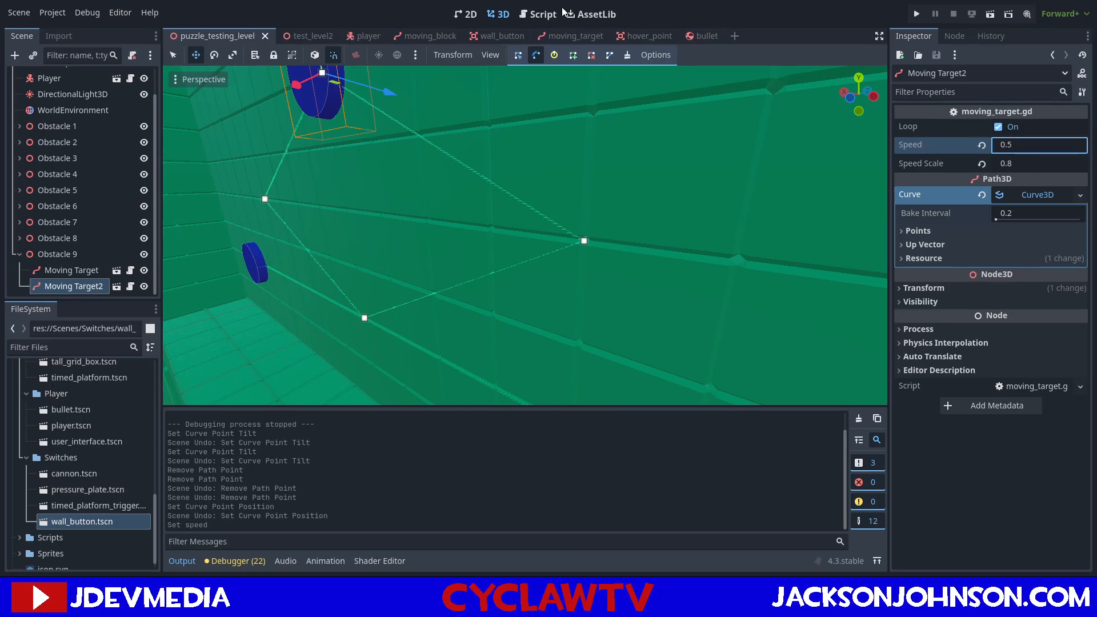
{"action": "left_click", "coordinate": [991, 14]}
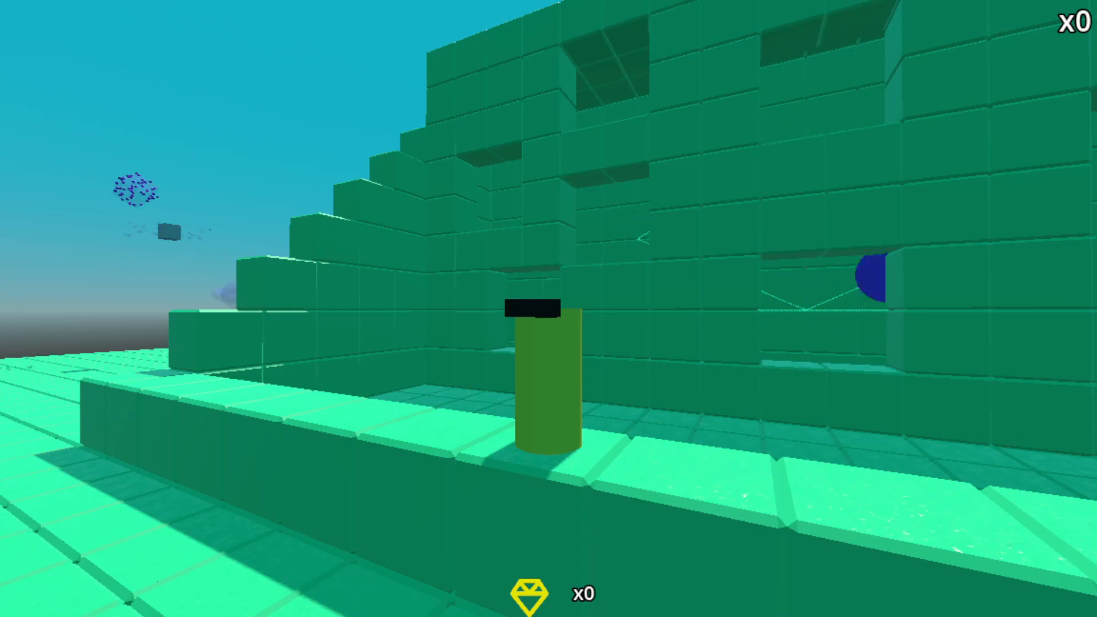
{"action": "left_click", "coordinate": [960, 16]}
Set Moving Target2's speed to 2 and test-run the current scene.
{"action": "left_click", "coordinate": [1017, 144]}
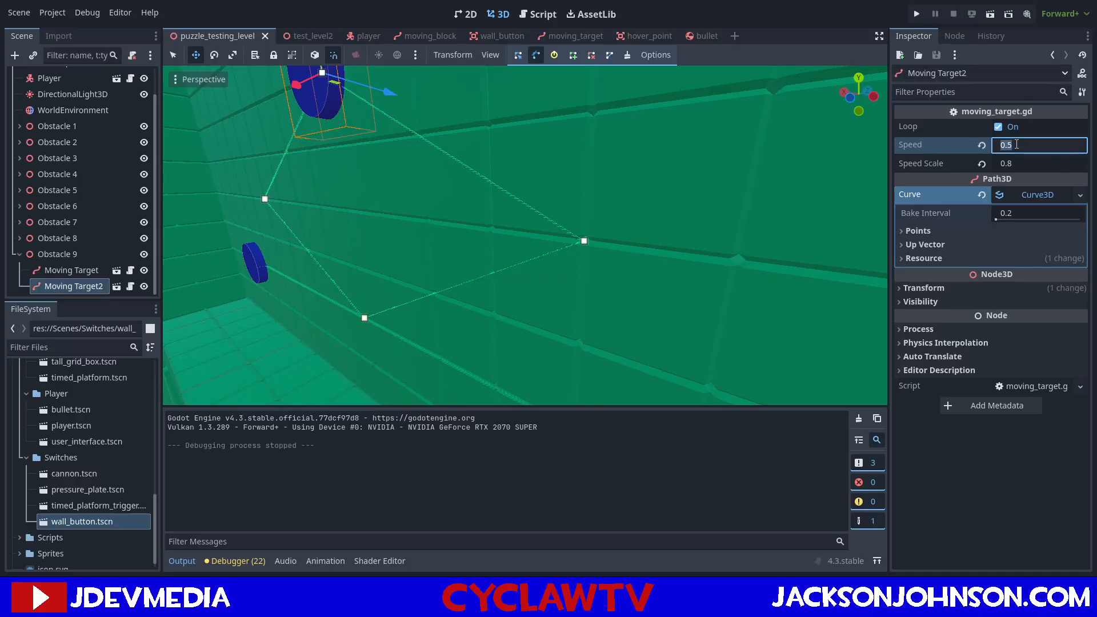
{"action": "type", "text": "2"}
{"action": "key", "text": "Return"}
{"action": "left_click", "coordinate": [993, 14]}
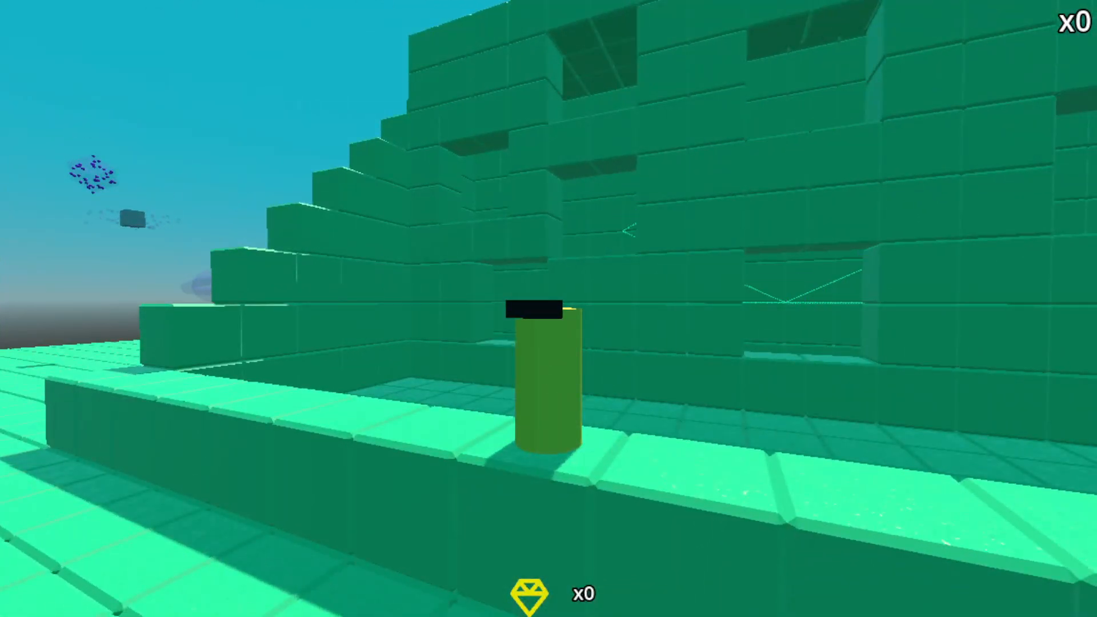
{"action": "key", "text": "Escape"}
Set Moving Target2's speed to 0.1 and run the current scene.
{"action": "middle_click_drag", "start_coordinate": [715, 171], "coordinate": [869, 191]}
{"action": "left_click", "coordinate": [1027, 142]}
{"action": "type", "text": ".1"}
{"action": "key", "text": "Return"}
{"action": "left_click", "coordinate": [991, 14]}
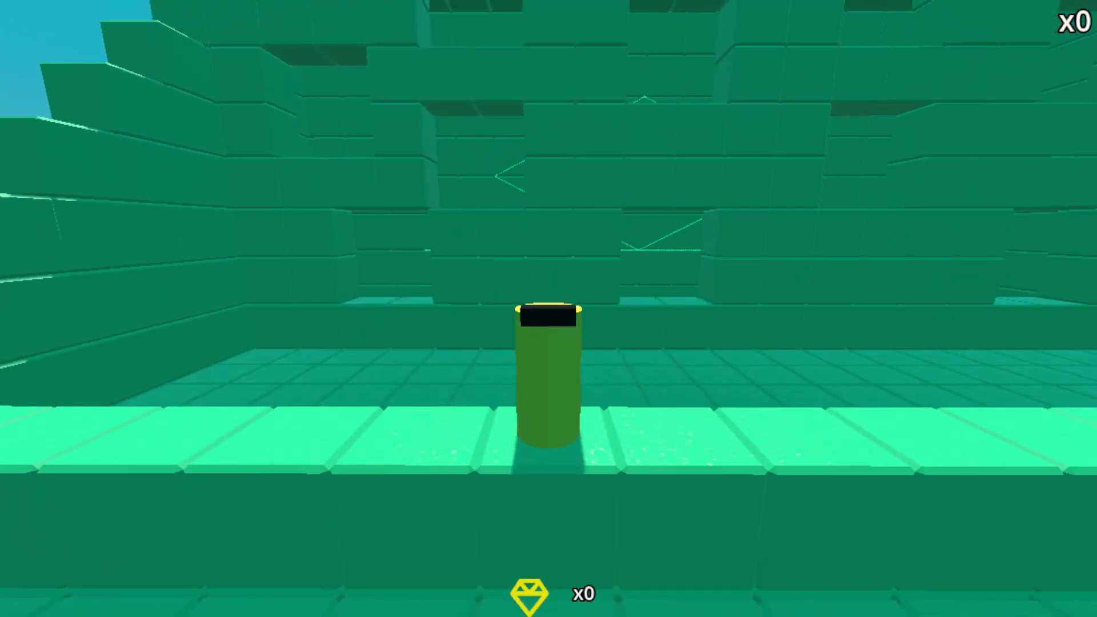
Playtest the target movement behind the windows by moving along the ledge and switching the player's form, and stop the run.
{"action": "key", "text": "d"}
{"action": "key", "text": "a"}
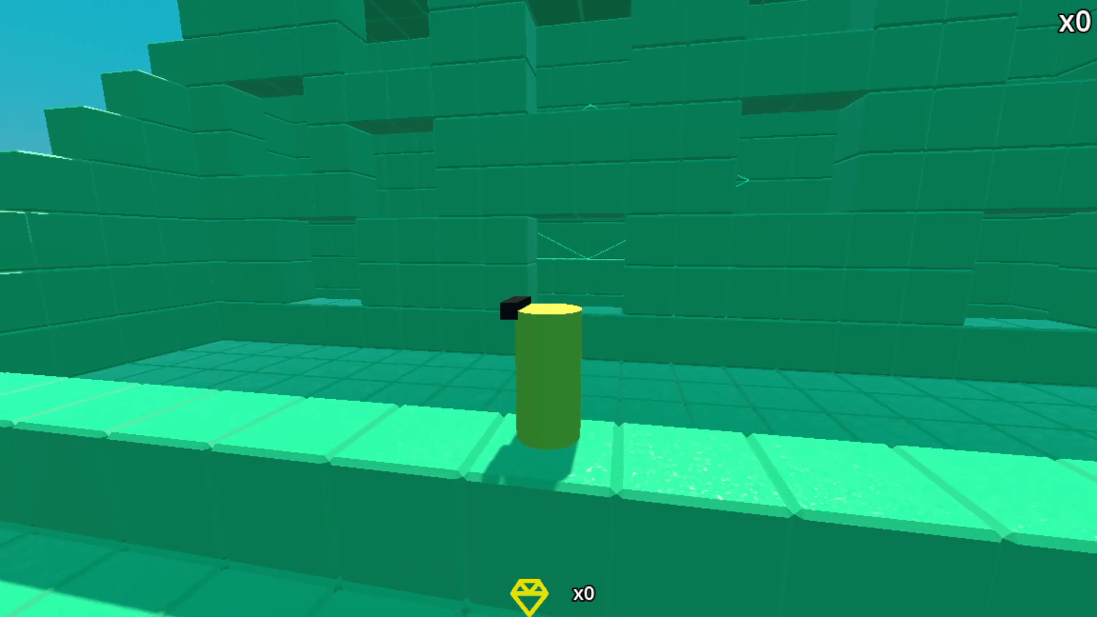
{"action": "key", "text": "a"}
{"action": "key", "text": "space"}
{"action": "key", "text": "d"}
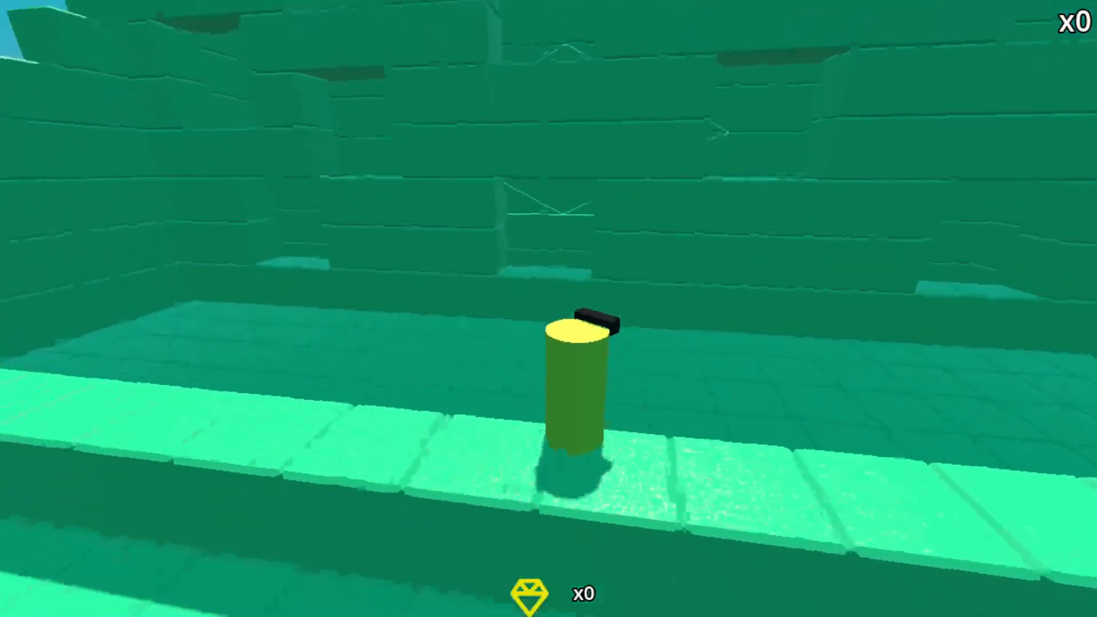
{"action": "key", "text": "a"}
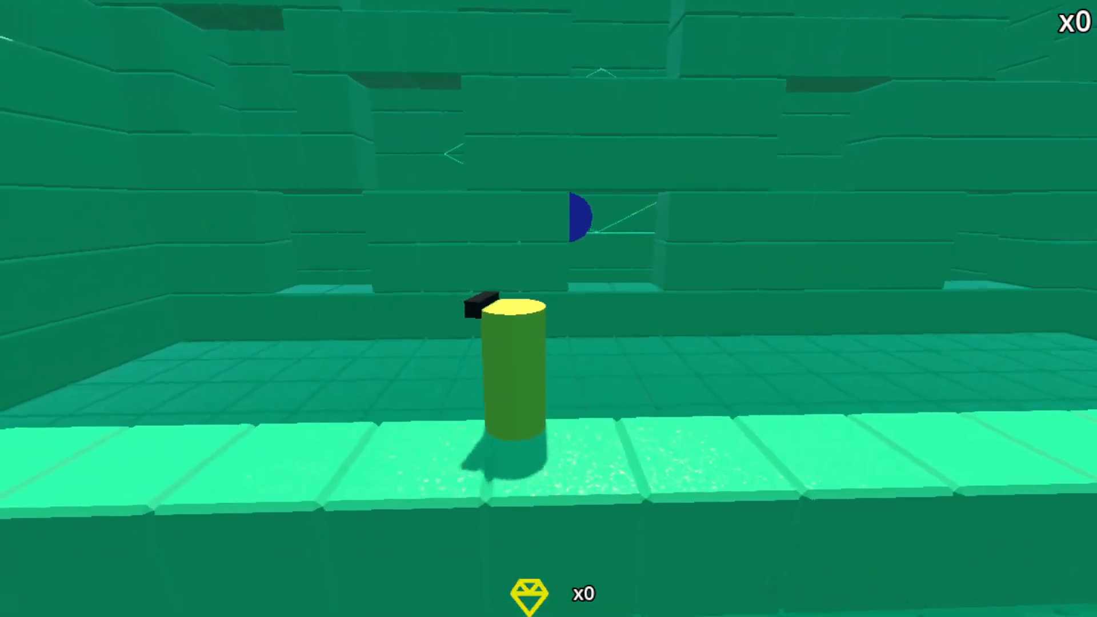
{"action": "key", "text": "d"}
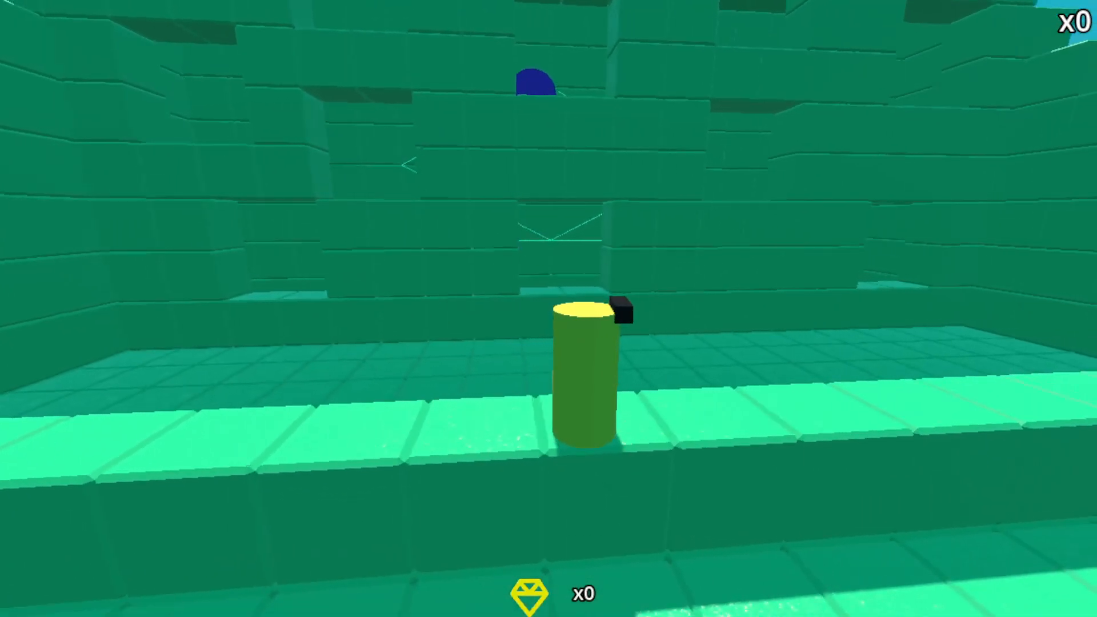
{"action": "key", "text": "w"}
{"action": "key", "text": "e"}
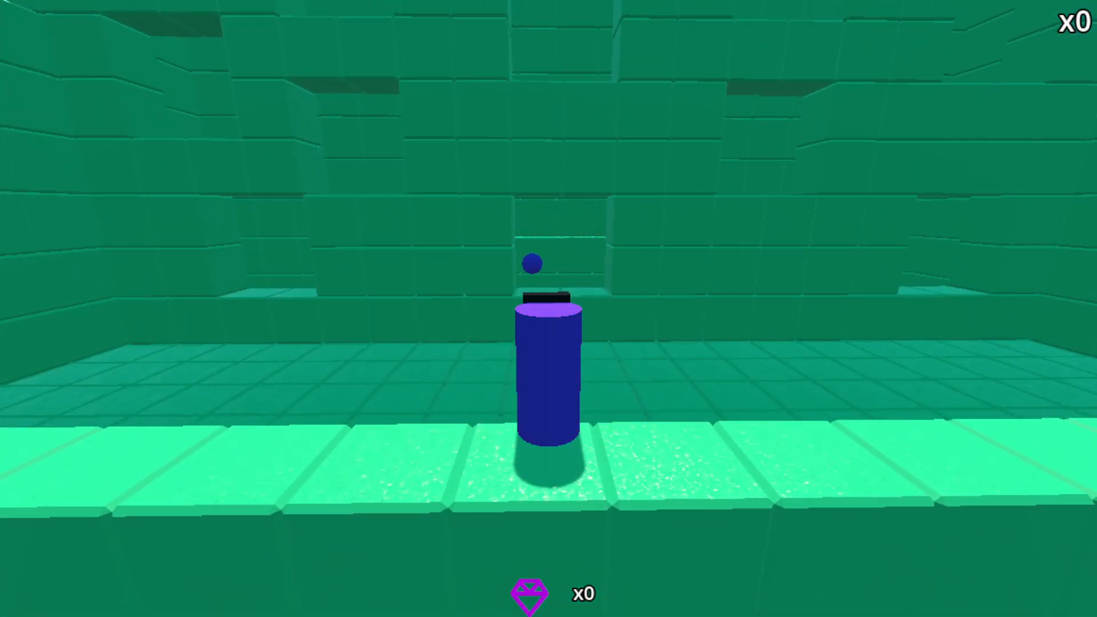
{"action": "key", "text": "s"}
{"action": "key", "text": "d"}
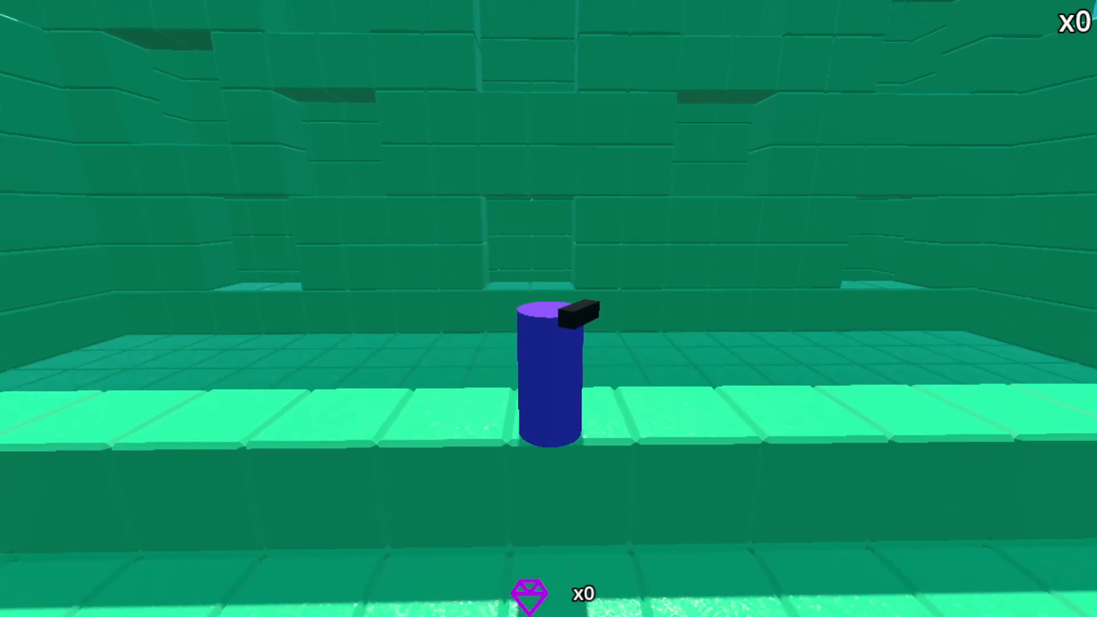
{"action": "left_click", "coordinate": [952, 16]}
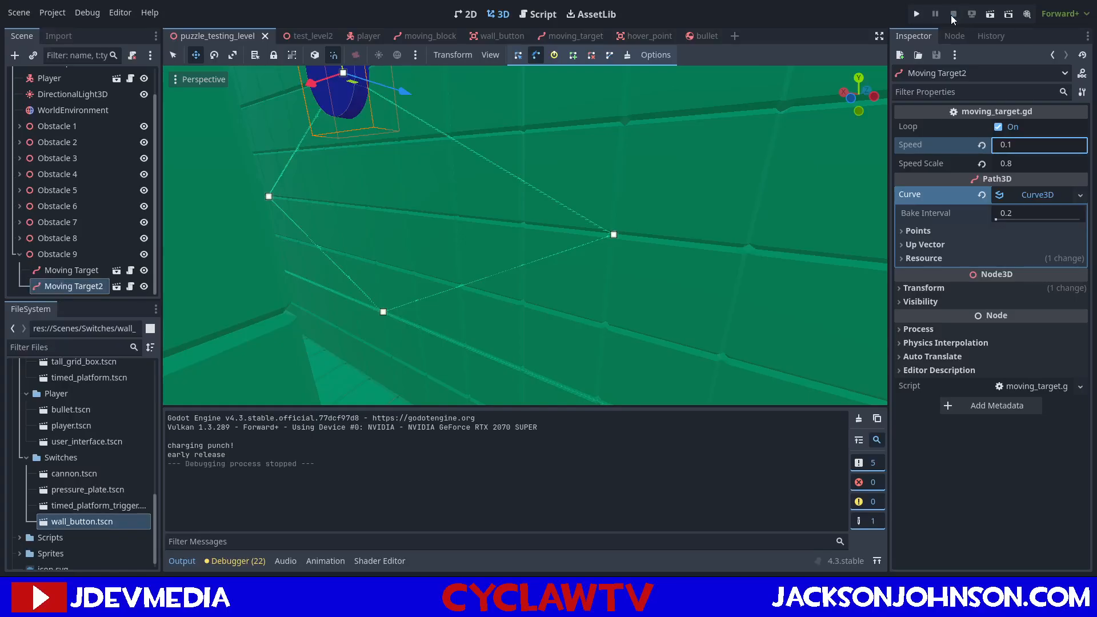
Duplicate Moving Target2 and move the copy along the X axis to above the neighbouring window opening.
{"action": "right_click_drag", "start_coordinate": [715, 189], "coordinate": [726, 154]}
{"action": "key", "text": "s"}
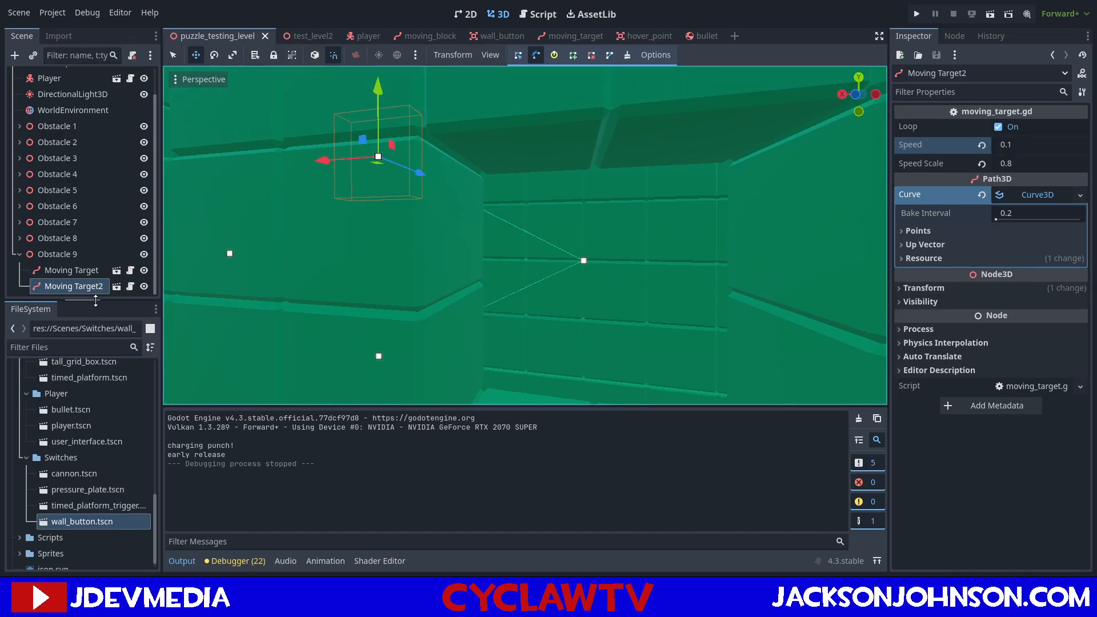
{"action": "key", "text": "ctrl+d"}
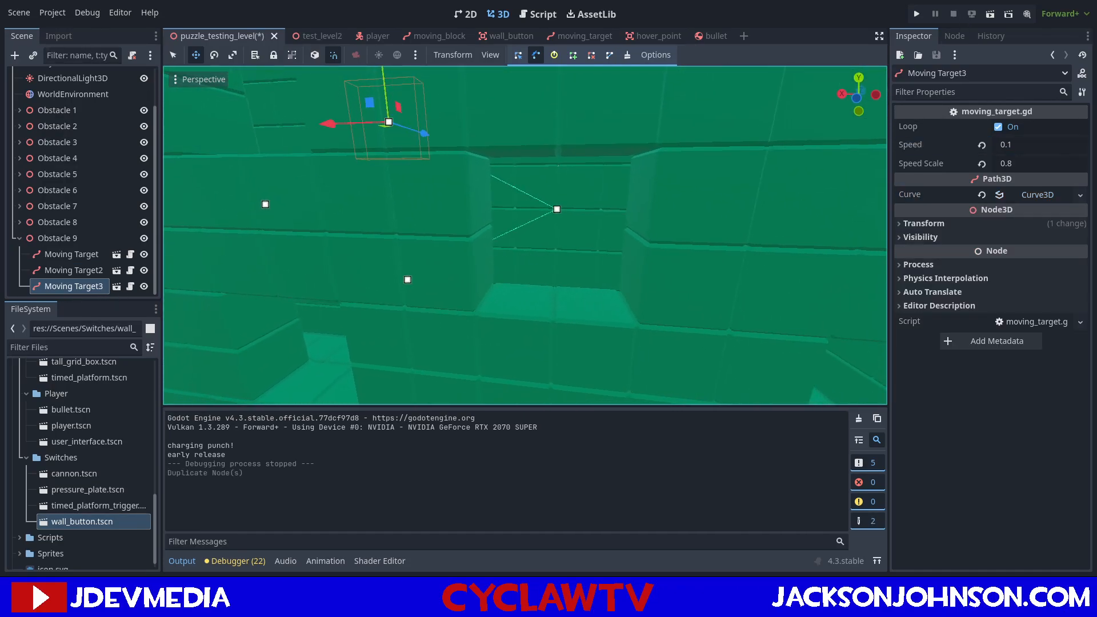
{"action": "key", "text": "s"}
{"action": "right_click_drag", "start_coordinate": [265, 238], "coordinate": [265, 239]}
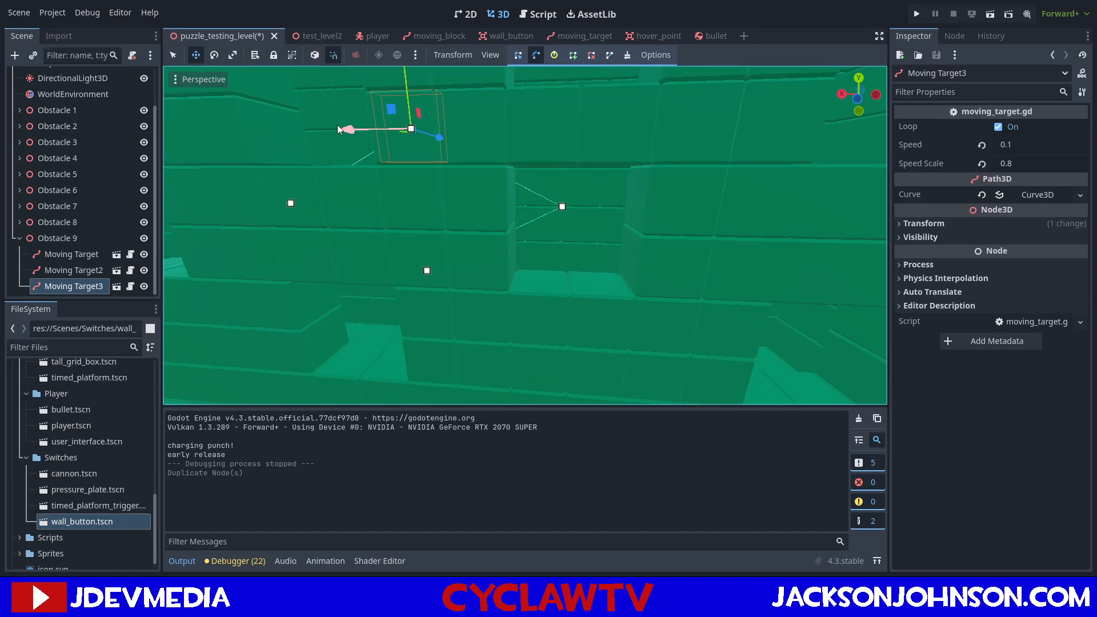
{"action": "left_click_drag", "start_coordinate": [361, 125], "coordinate": [555, 127]}
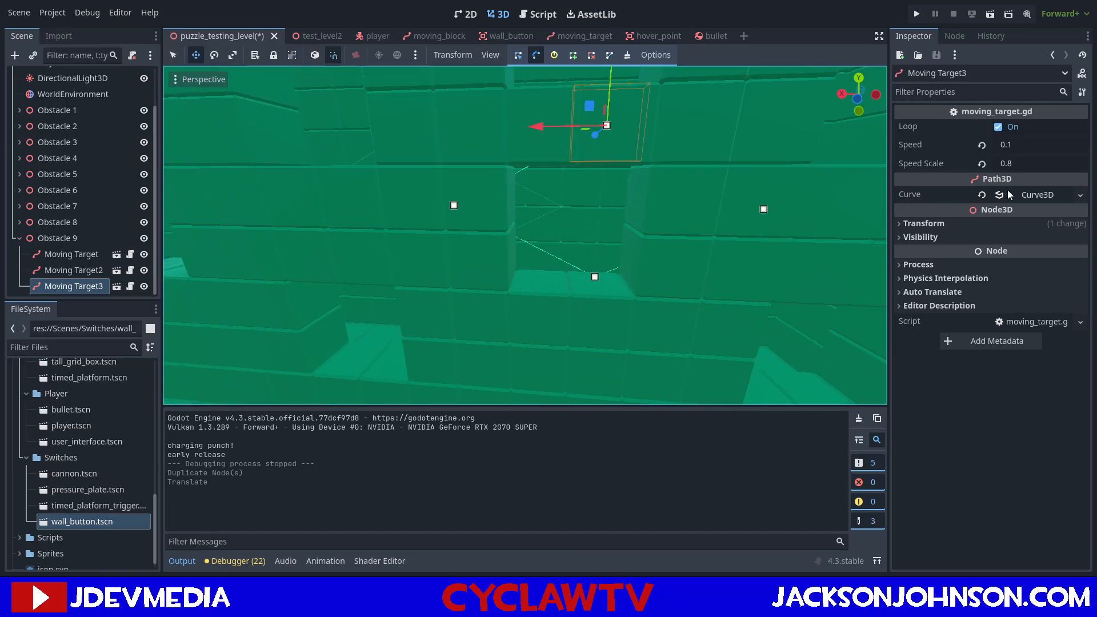
Clear the inherited curve from Moving Target3 and move the target about -6 units along the X axis.
{"action": "left_click", "coordinate": [982, 194]}
{"action": "right_click_drag", "start_coordinate": [526, 235], "coordinate": [574, 190]}
{"action": "left_click_drag", "start_coordinate": [370, 215], "coordinate": [475, 222]}
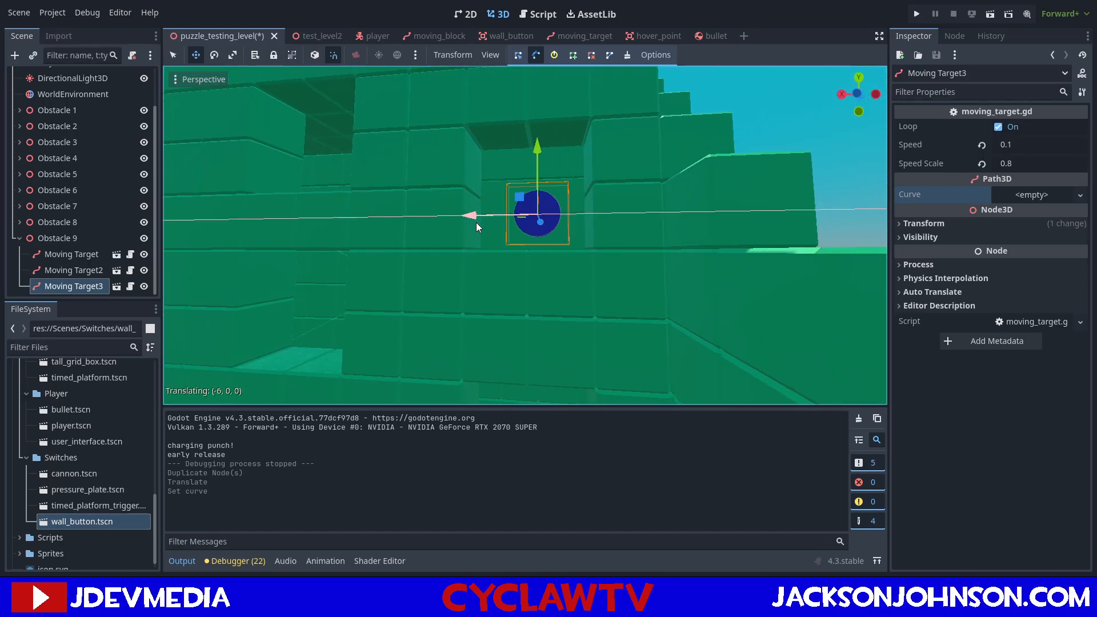
{"action": "mouse_move", "coordinate": [475, 222]}
{"action": "right_mouse_down"}
{"action": "mouse_move", "coordinate": [532, 243]}
{"action": "mouse_move", "coordinate": [479, 224]}
{"action": "mouse_move", "coordinate": [491, 321]}
{"action": "mouse_move", "coordinate": [446, 232]}
{"action": "mouse_move", "coordinate": [503, 232]}
{"action": "mouse_move", "coordinate": [586, 261]}
{"action": "mouse_move", "coordinate": [478, 229]}
{"action": "right_mouse_up"}
Move Moving Target3 about 8 units along the X axis and raise it into the centre of the upper window opening.
{"action": "mouse_move", "coordinate": [715, 236]}
{"action": "right_mouse_down"}
{"action": "mouse_move", "coordinate": [577, 237]}
{"action": "mouse_move", "coordinate": [700, 231]}
{"action": "mouse_move", "coordinate": [679, 230]}
{"action": "mouse_move", "coordinate": [684, 178]}
{"action": "mouse_move", "coordinate": [685, 230]}
{"action": "mouse_move", "coordinate": [700, 229]}
{"action": "right_mouse_up"}
{"action": "key", "text": "a"}
{"action": "key", "text": "s"}
{"action": "key", "text": "d"}
{"action": "key", "text": "a"}
{"action": "key", "text": "a"}
{"action": "key", "text": "d"}
{"action": "key", "text": "w"}
{"action": "key", "text": "d"}
{"action": "key", "text": "a"}
{"action": "key", "text": "d"}
{"action": "key", "text": "a"}
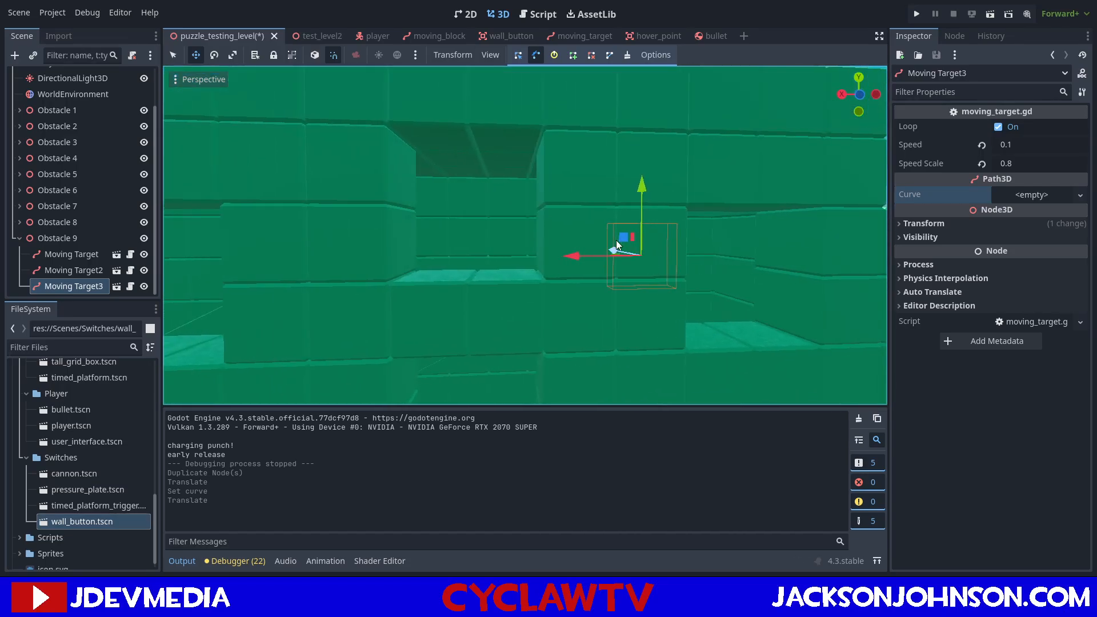
{"action": "left_click_drag", "start_coordinate": [580, 259], "coordinate": [424, 260]}
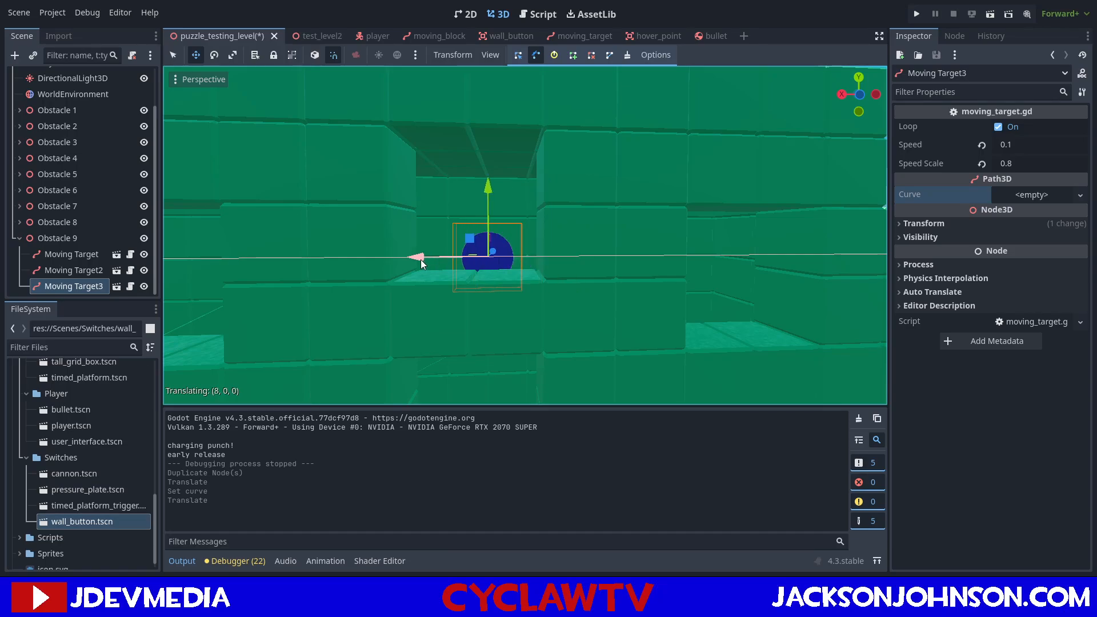
{"action": "left_click_drag", "start_coordinate": [486, 184], "coordinate": [532, 171]}
Assign a new, empty Curve3D to Moving Target3's curve.
{"action": "scroll", "coordinate": [571, 194], "scroll_direction": "down", "scroll_amount": 5}
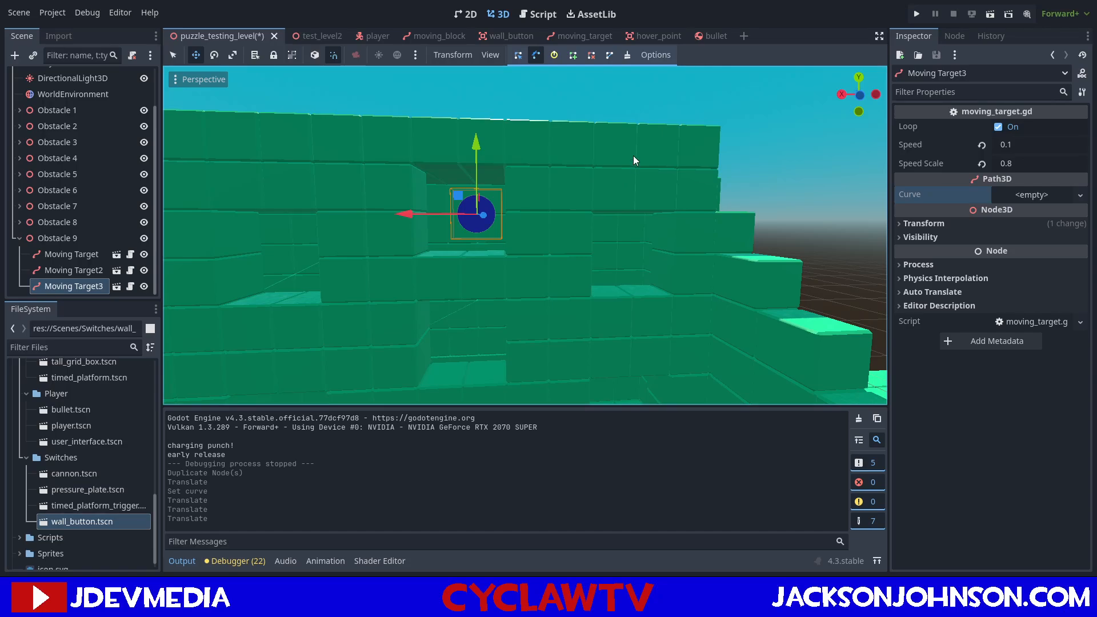
{"action": "left_click", "coordinate": [1034, 210]}
{"action": "mouse_move", "coordinate": [714, 220]}
{"action": "right_mouse_down"}
{"action": "mouse_move", "coordinate": [708, 209]}
{"action": "mouse_move", "coordinate": [711, 231]}
{"action": "right_mouse_up"}
{"action": "key", "text": "d"}
{"action": "key", "text": "w"}
{"action": "key", "text": "a"}
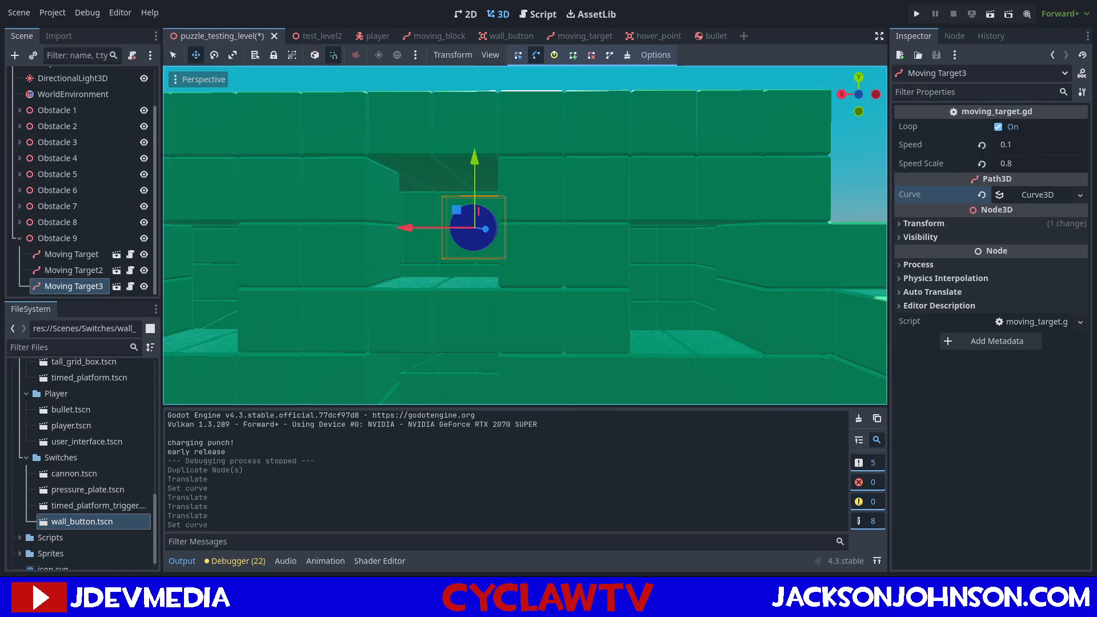
Add two points to Moving Target3's curve, one at the target and one about 8 units along the negative X axis.
{"action": "mouse_move", "coordinate": [677, 291]}
{"action": "right_mouse_down"}
{"action": "mouse_move", "coordinate": [654, 274]}
{"action": "mouse_move", "coordinate": [663, 269]}
{"action": "mouse_move", "coordinate": [672, 284]}
{"action": "right_mouse_up"}
{"action": "key", "text": "w"}
{"action": "key", "text": "s"}
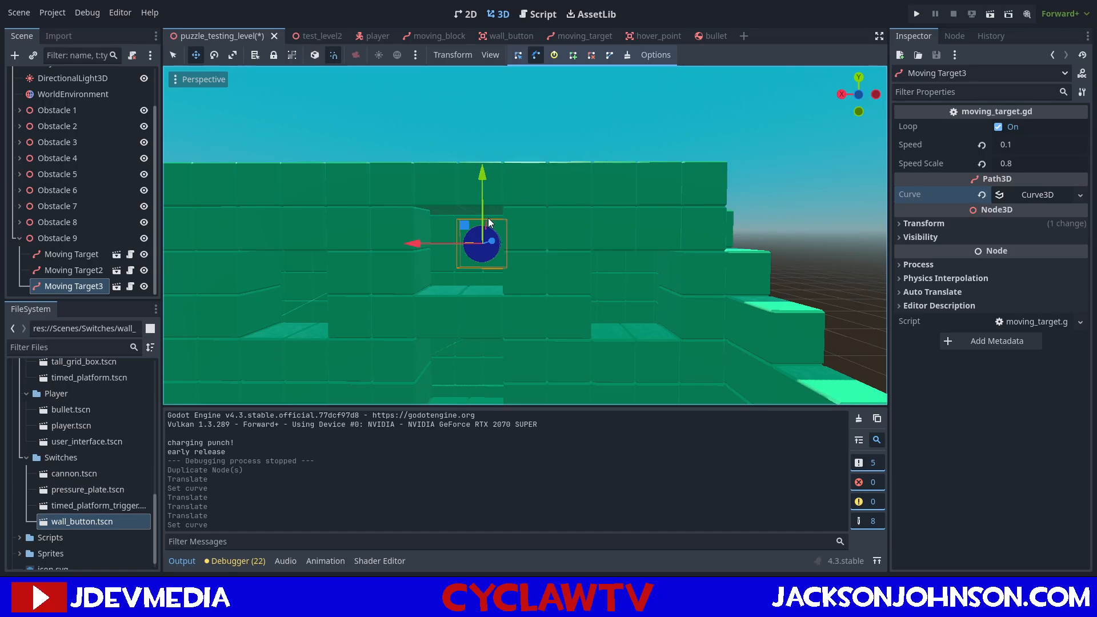
{"action": "left_click", "coordinate": [573, 55]}
{"action": "left_click", "coordinate": [483, 247]}
{"action": "mouse_move", "coordinate": [609, 221]}
{"action": "right_mouse_down"}
{"action": "mouse_move", "coordinate": [600, 219]}
{"action": "mouse_move", "coordinate": [617, 240]}
{"action": "mouse_move", "coordinate": [610, 221]}
{"action": "right_mouse_up"}
{"action": "key", "text": "w"}
{"action": "left_click", "coordinate": [510, 149]}
{"action": "key", "text": "w"}
{"action": "right_click_drag", "start_coordinate": [509, 149], "coordinate": [519, 235]}
{"action": "left_click", "coordinate": [514, 171]}
{"action": "key", "text": "ctrl+z"}
{"action": "left_click", "coordinate": [567, 185]}
{"action": "right_click_drag", "start_coordinate": [567, 186], "coordinate": [638, 474]}
{"action": "key", "text": "ctrl+z"}
{"action": "left_click", "coordinate": [506, 183]}
{"action": "key", "text": "ctrl+z"}
Add a third point to Moving Target3's curve, about 8 units below the second point.
{"action": "right_click_drag", "start_coordinate": [578, 292], "coordinate": [578, 293]}
{"action": "left_click", "coordinate": [549, 239]}
{"action": "right_click_drag", "start_coordinate": [549, 240], "coordinate": [547, 217]}
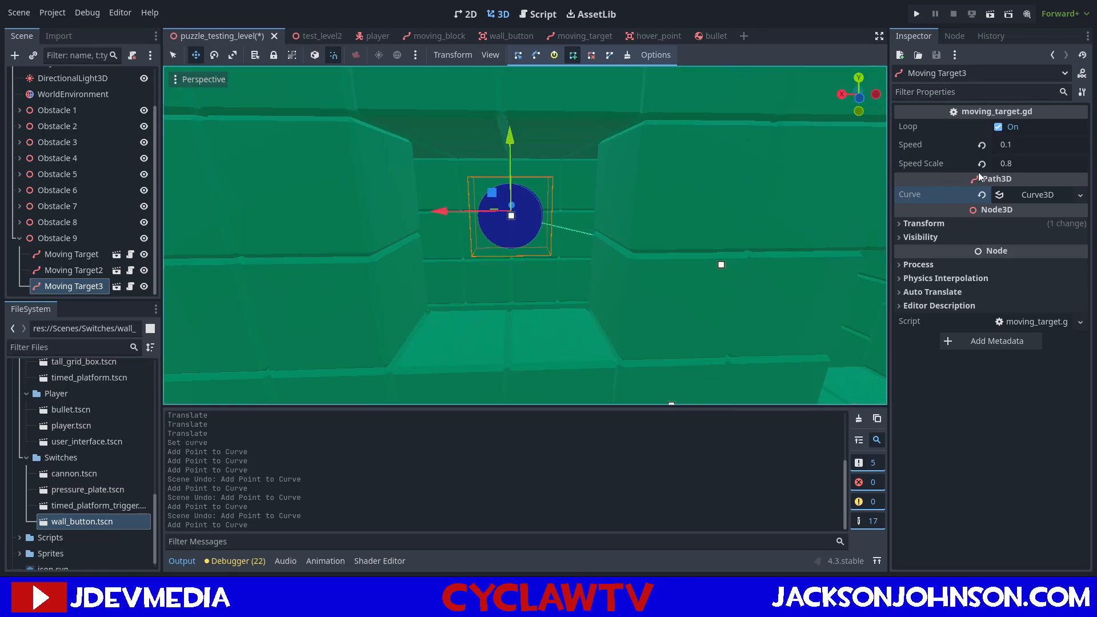
Turn off Loop for Moving Target3 and set its Speed to 2 and Speed Scale to 0.7.
{"action": "left_click", "coordinate": [1000, 127]}
{"action": "left_click", "coordinate": [1005, 144]}
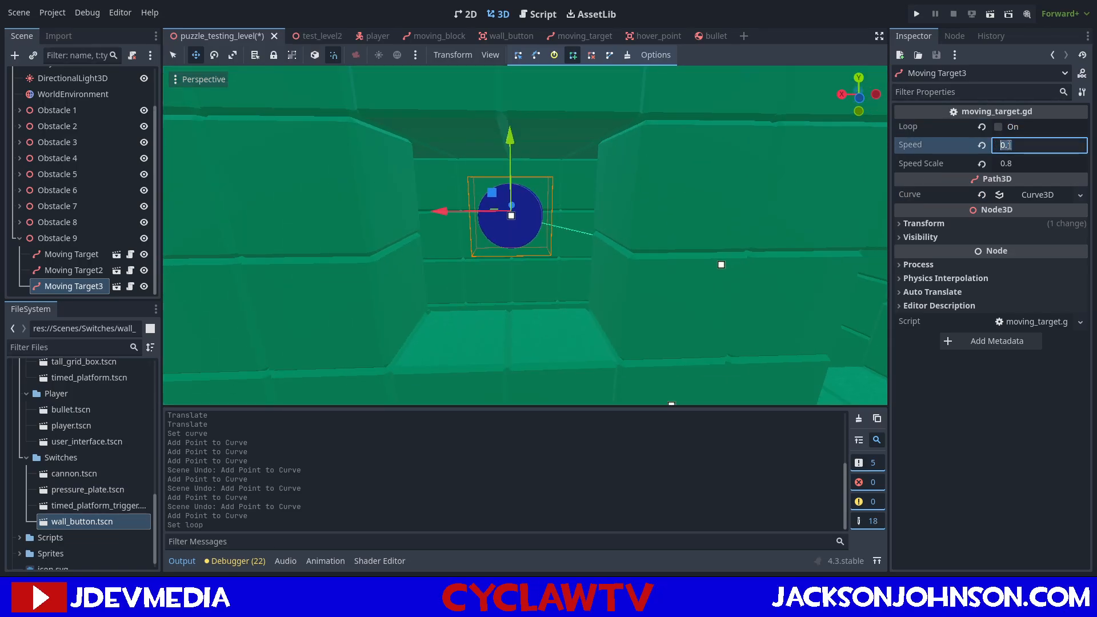
{"action": "type", "text": "2"}
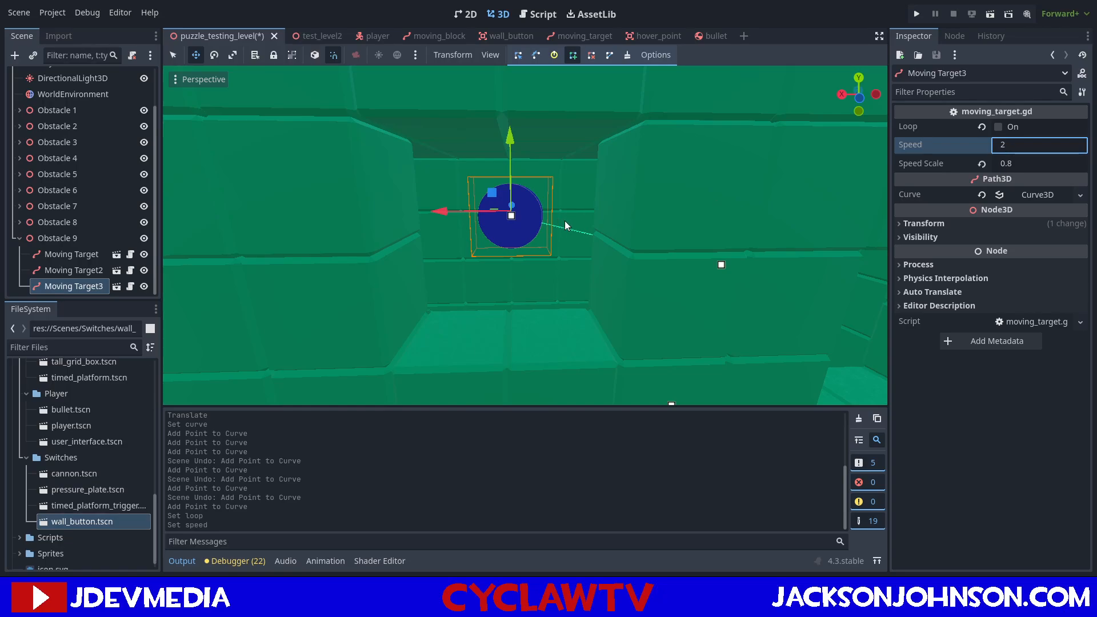
{"action": "left_click", "coordinate": [1022, 165]}
{"action": "type", "text": ".7"}
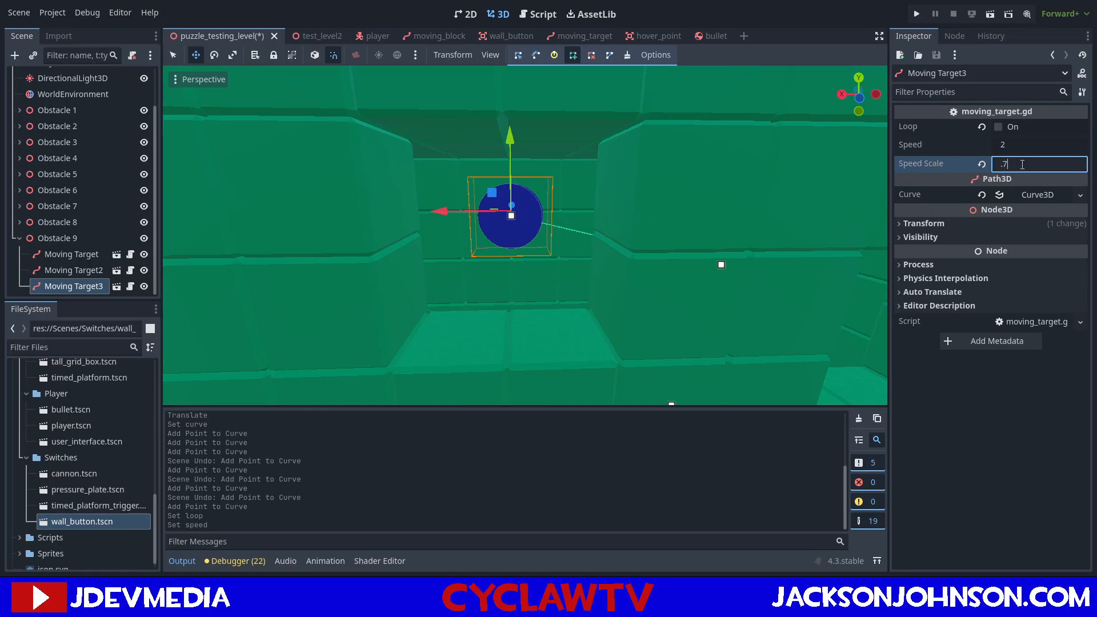
{"action": "key", "text": "Return"}
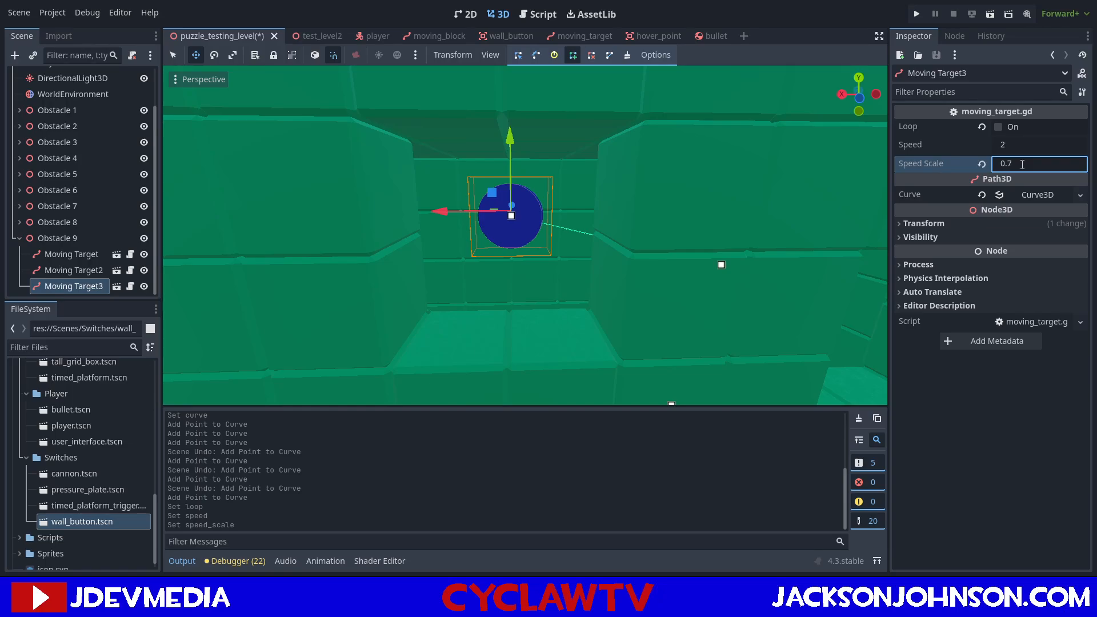
Set the position of the first point in Moving Target3's curve to X 0, Y 0, Z 0.
{"action": "right_click_drag", "start_coordinate": [365, 240], "coordinate": [434, 246]}
{"action": "key", "text": "d"}
{"action": "left_click", "coordinate": [1032, 195]}
{"action": "left_click", "coordinate": [910, 231]}
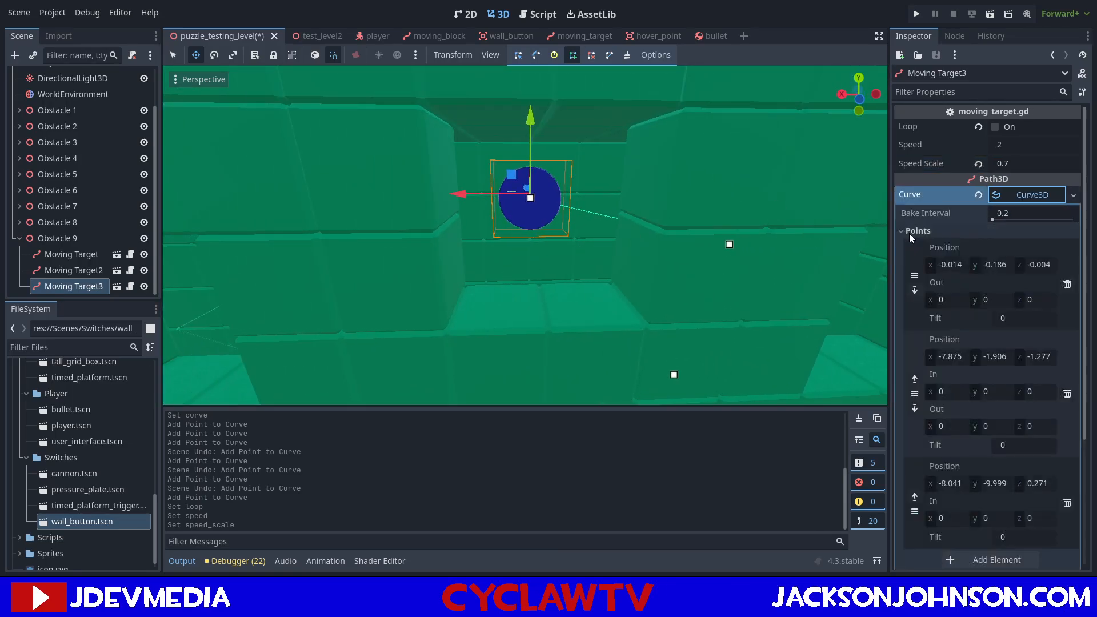
{"action": "left_click", "coordinate": [959, 269]}
{"action": "type", "text": "0"}
{"action": "left_click", "coordinate": [1000, 264]}
{"action": "type", "text": "0"}
{"action": "key", "text": "Return"}
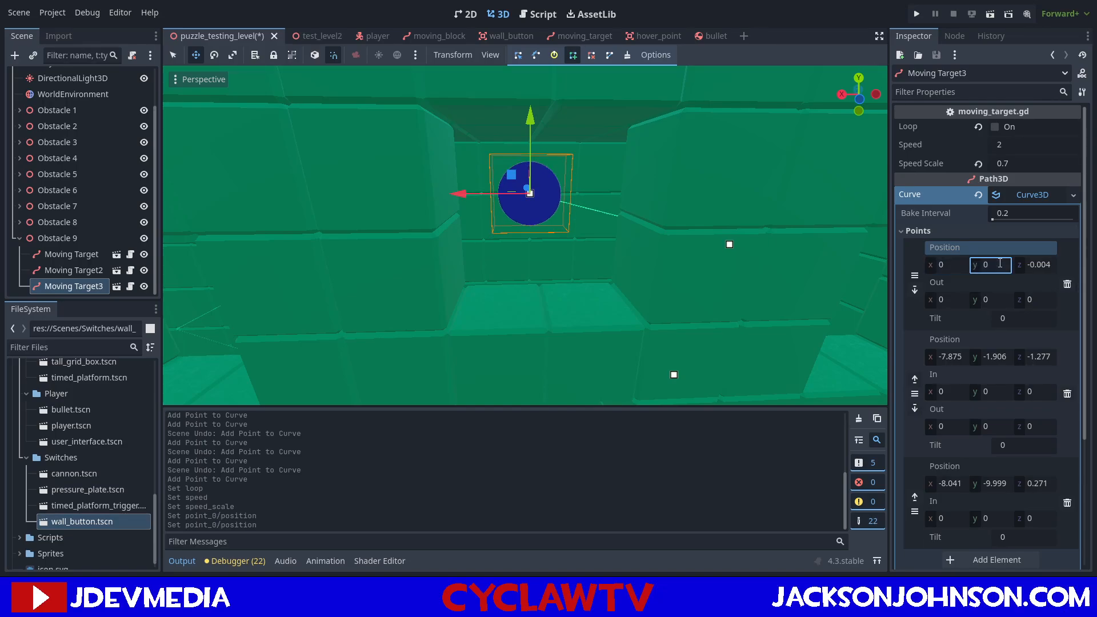
{"action": "left_click", "coordinate": [1035, 264]}
{"action": "type", "text": "0"}
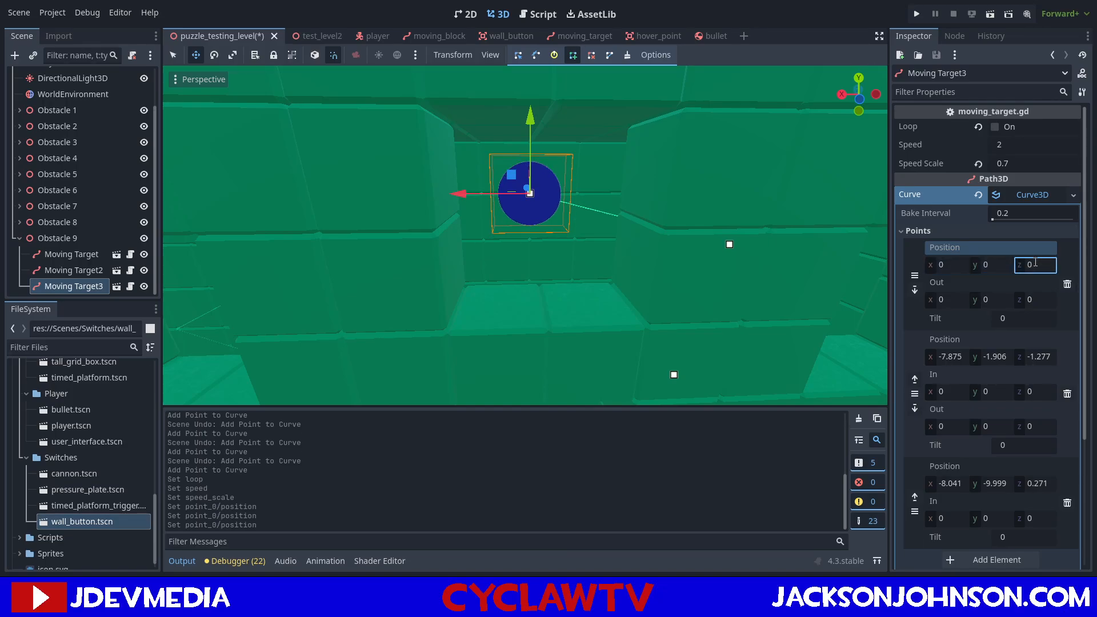
Set the position of the second point in Moving Target3's curve to X -8, Y -2, Z 0.
{"action": "left_click", "coordinate": [953, 362]}
{"action": "type", "text": "-8"}
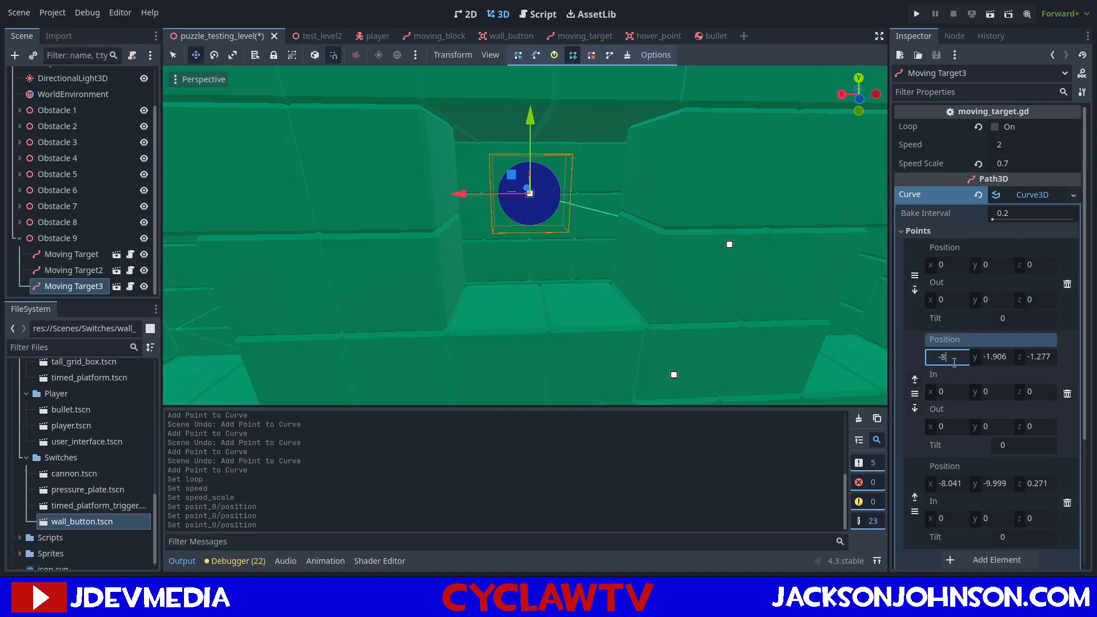
{"action": "key", "text": "Tab"}
{"action": "type", "text": "-2"}
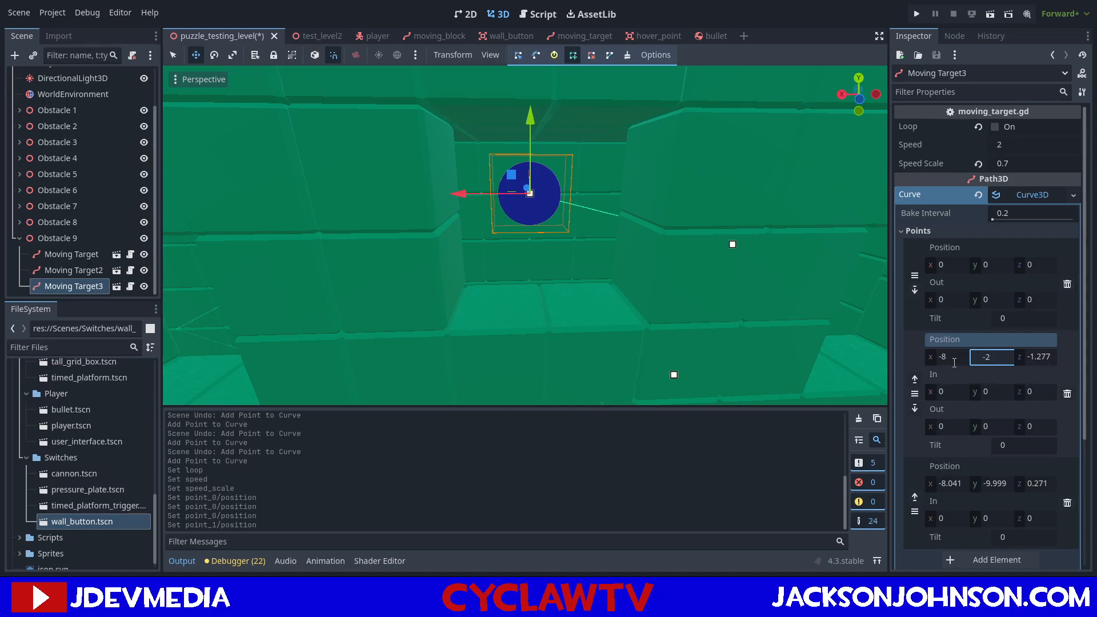
{"action": "key", "text": "Tab"}
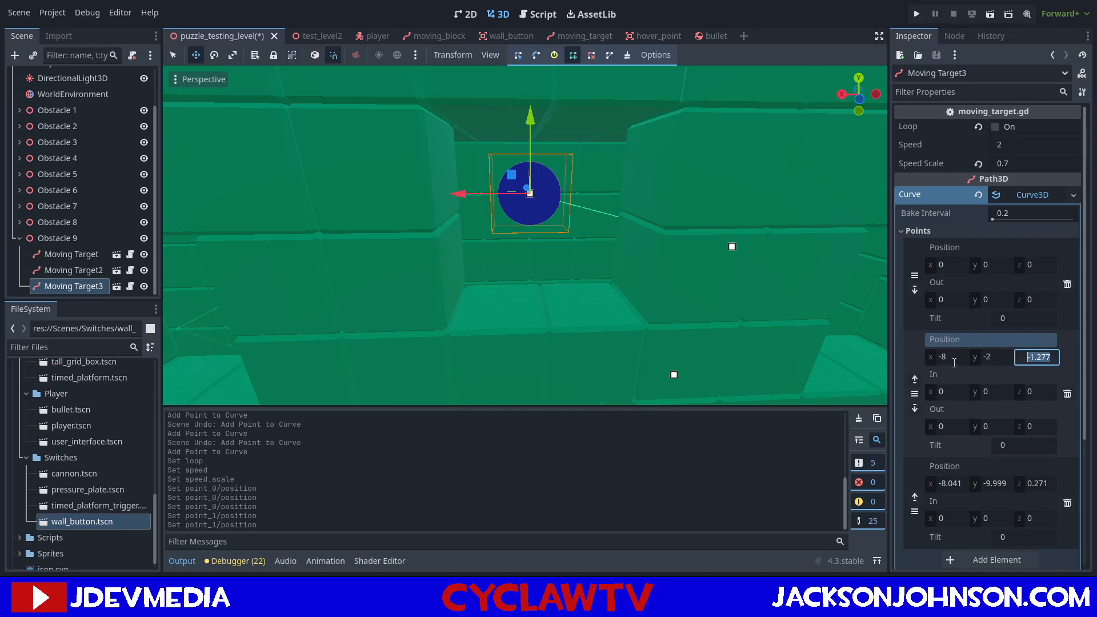
{"action": "type", "text": "0"}
{"action": "key", "text": "Return"}
Set the position of the third point in Moving Target3's curve to X -8, Y -10, Z 0.
{"action": "right_click_drag", "start_coordinate": [670, 295], "coordinate": [657, 337]}
{"action": "key", "text": "w"}
{"action": "key", "text": "d"}
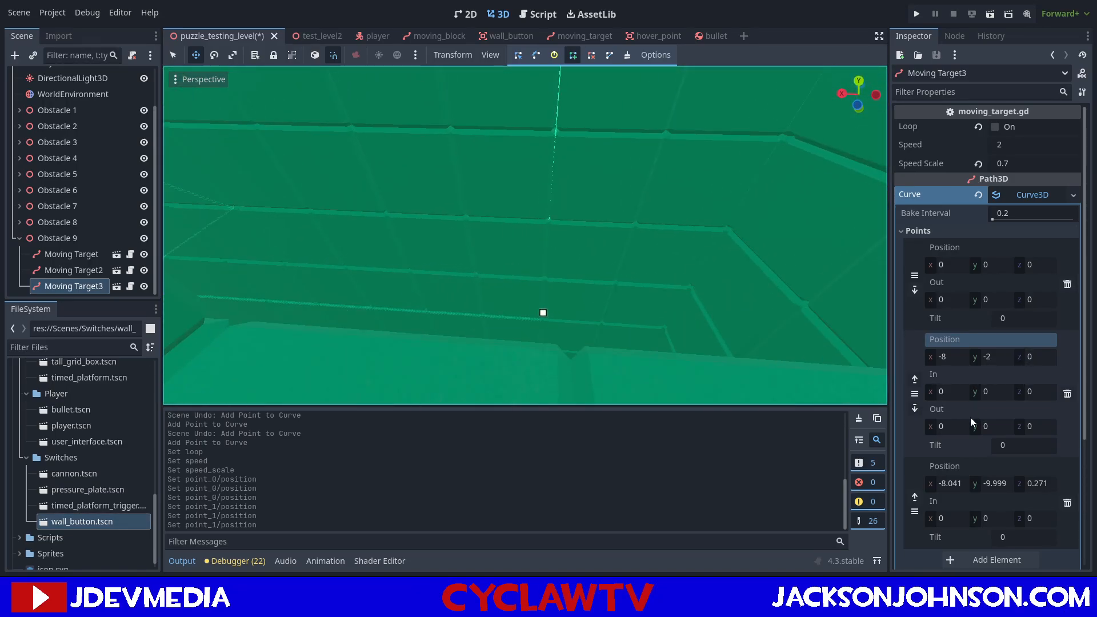
{"action": "scroll", "coordinate": [970, 417], "scroll_direction": "down", "scroll_amount": 5}
{"action": "left_click", "coordinate": [951, 310]}
{"action": "type", "text": "-8"}
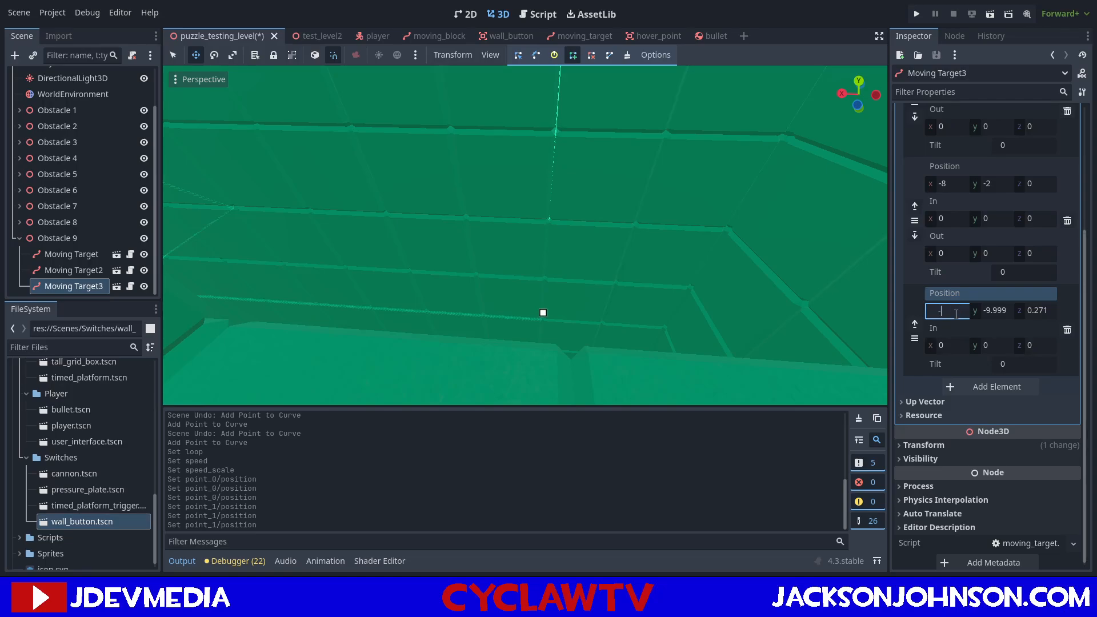
{"action": "key", "text": "Tab"}
{"action": "type", "text": "-10"}
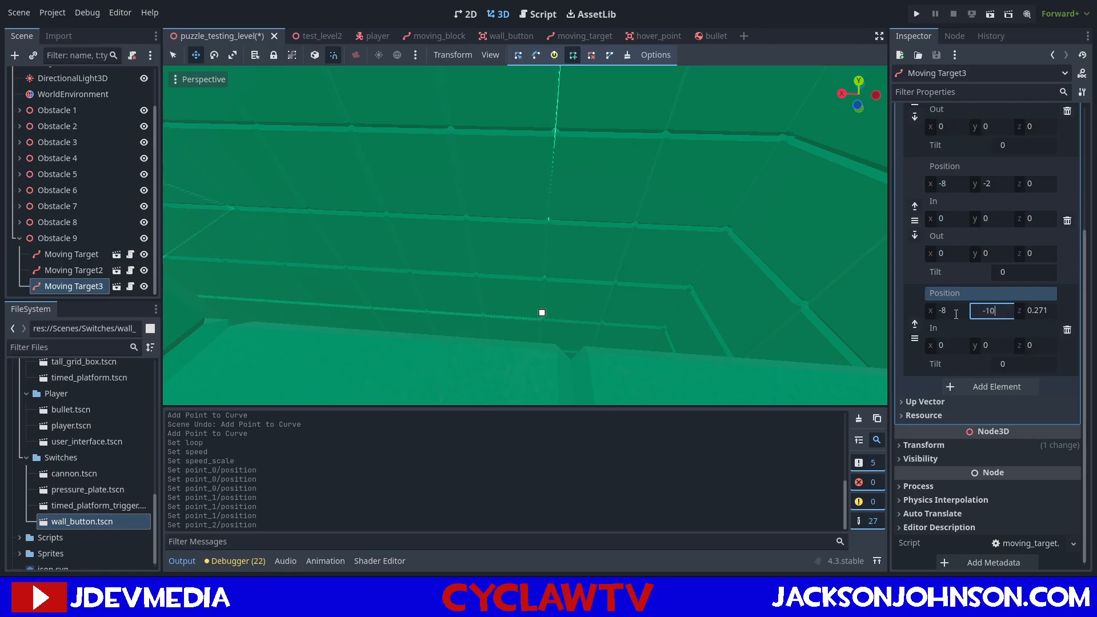
{"action": "key", "text": "Tab"}
{"action": "type", "text": "0"}
{"action": "key", "text": "Return"}
Duplicate Moving Target3 within Obstacle 9.
{"action": "right_click_drag", "start_coordinate": [685, 212], "coordinate": [658, 150]}
{"action": "key", "text": "s"}
{"action": "key", "text": "w"}
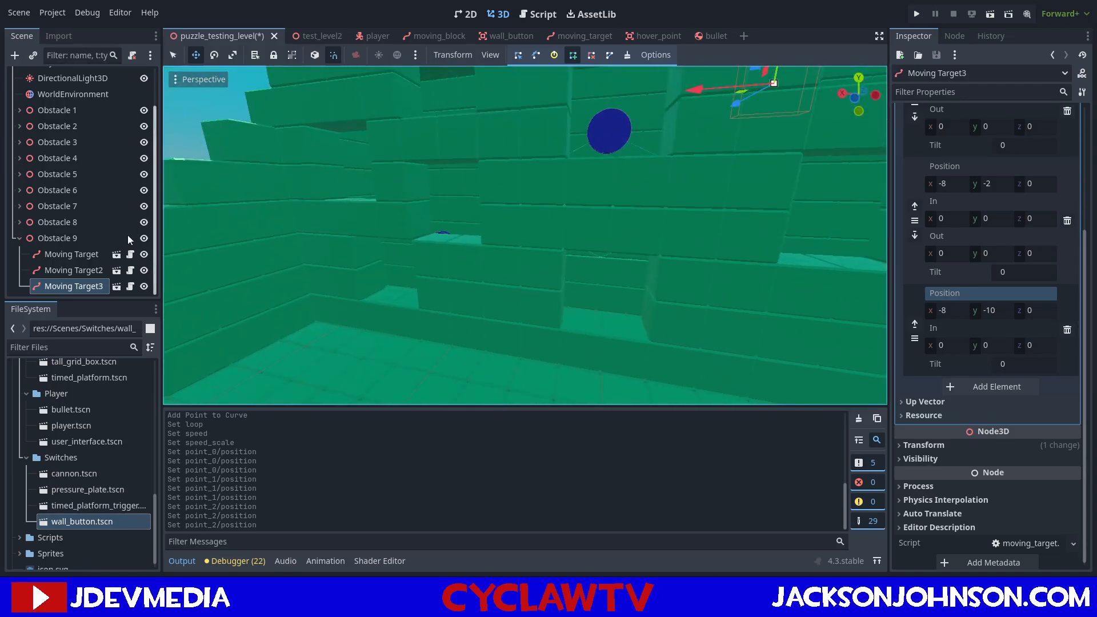
{"action": "key", "text": "ctrl+d"}
{"action": "right_click_drag", "start_coordinate": [366, 240], "coordinate": [429, 224]}
{"action": "key", "text": "s"}
{"action": "key", "text": "w"}
{"action": "key", "text": "s"}
{"action": "key", "text": "w"}
{"action": "key", "text": "s"}
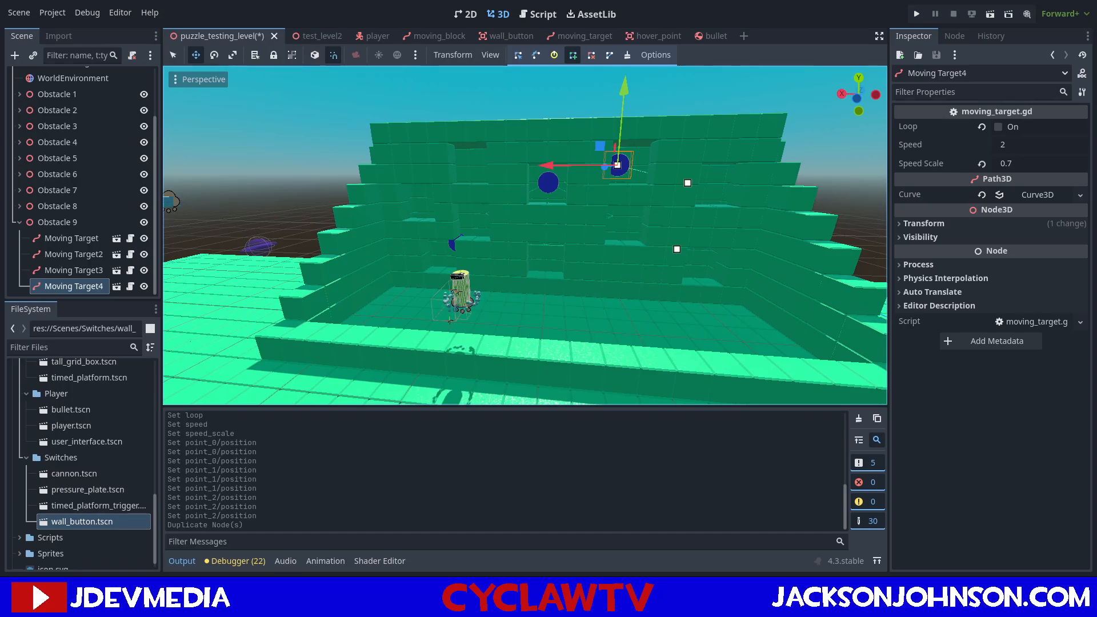
Move Moving Target4 along the X axis into the upper window opening at the wall's far side and replace its inherited curve with a new Curve3D.
{"action": "right_click_drag", "start_coordinate": [525, 235], "coordinate": [527, 228]}
{"action": "key", "text": "w"}
{"action": "key", "text": "d"}
{"action": "key", "text": "s"}
{"action": "key", "text": "a"}
{"action": "key", "text": "w"}
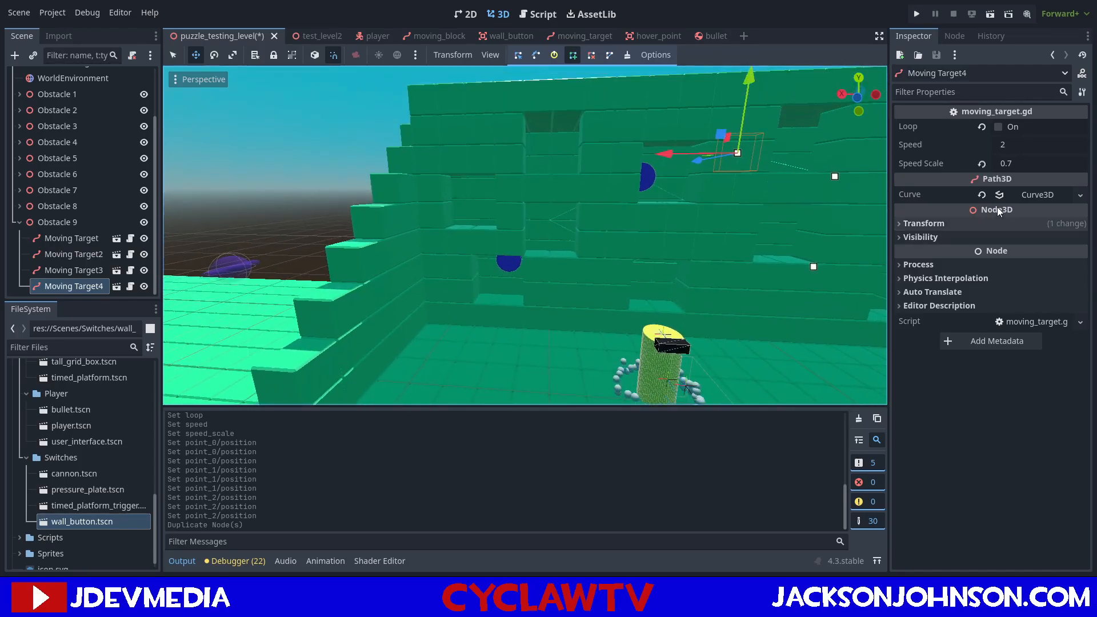
{"action": "left_click", "coordinate": [982, 195]}
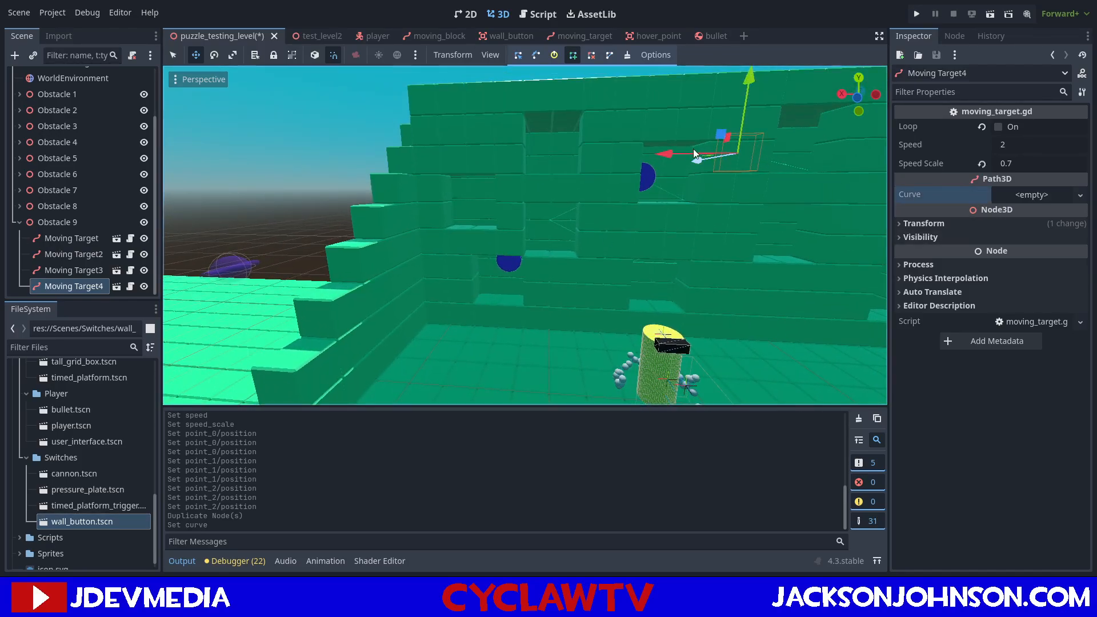
{"action": "left_click_drag", "start_coordinate": [663, 153], "coordinate": [496, 155]}
{"action": "mouse_move", "coordinate": [495, 156]}
{"action": "right_mouse_down"}
{"action": "mouse_move", "coordinate": [495, 143]}
{"action": "mouse_move", "coordinate": [496, 158]}
{"action": "right_mouse_up"}
{"action": "key", "text": "w"}
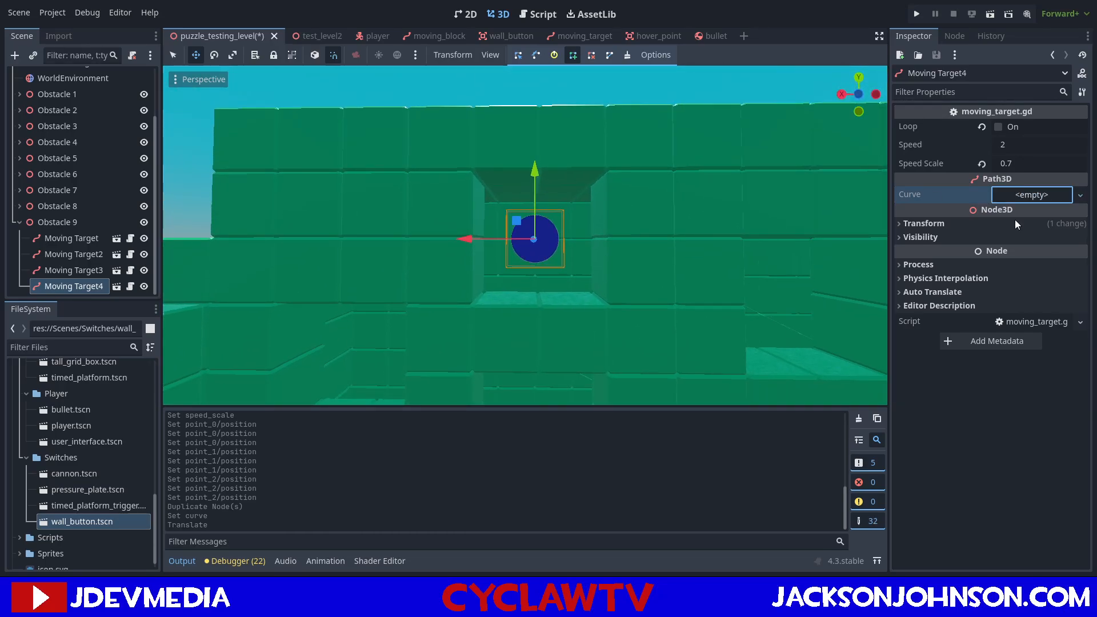
{"action": "left_click", "coordinate": [1031, 211]}
Enable Loop for Moving Target4, set its Speed to 0.05 and save the scene.
{"action": "left_click", "coordinate": [1007, 127]}
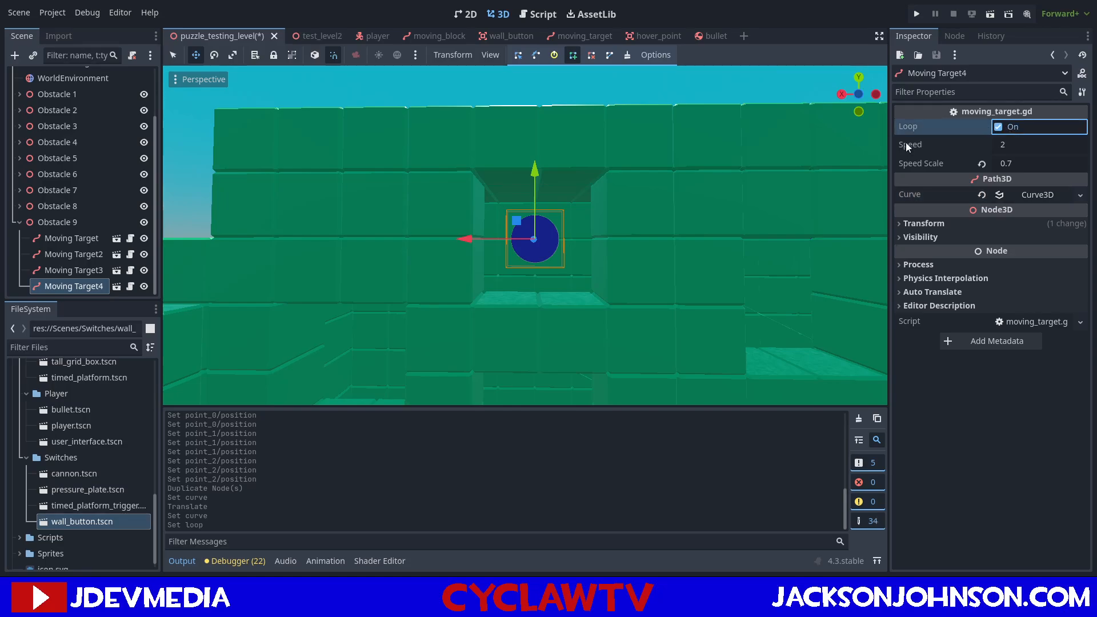
{"action": "right_click_drag", "start_coordinate": [578, 258], "coordinate": [579, 276]}
{"action": "left_click", "coordinate": [1014, 144]}
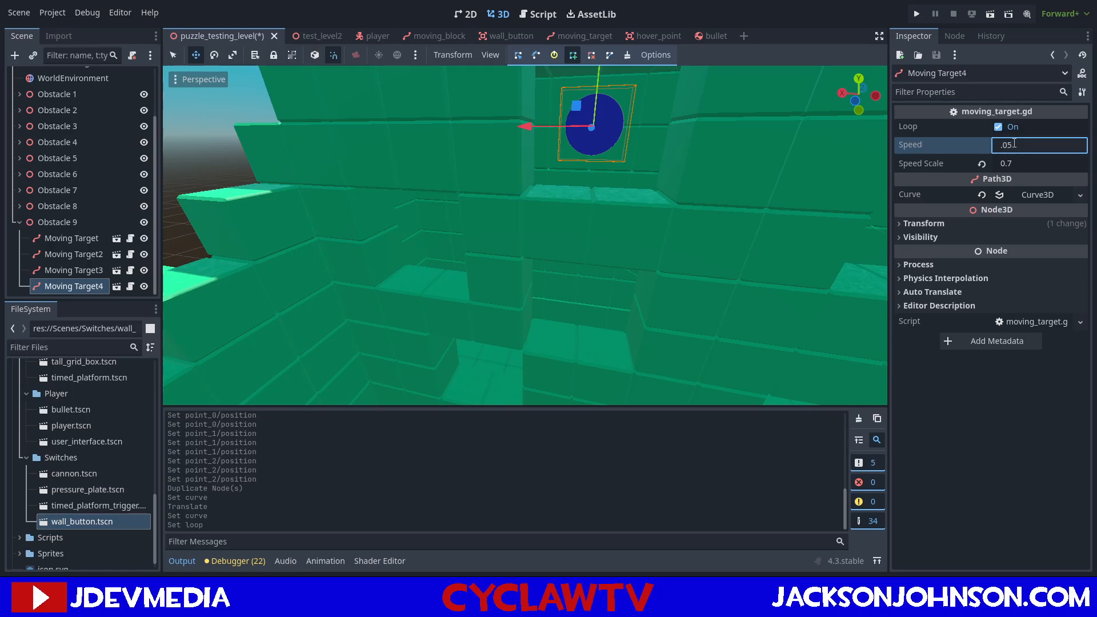
{"action": "key", "text": "ctrl+s"}
Add two points to Moving Target4's curve, one at the target and one about 6 units below in the lower opening.
{"action": "key", "text": "w"}
{"action": "mouse_move", "coordinate": [608, 255]}
{"action": "right_mouse_down"}
{"action": "mouse_move", "coordinate": [617, 311]}
{"action": "mouse_move", "coordinate": [637, 223]}
{"action": "mouse_move", "coordinate": [590, 270]}
{"action": "mouse_move", "coordinate": [555, 146]}
{"action": "right_mouse_up"}
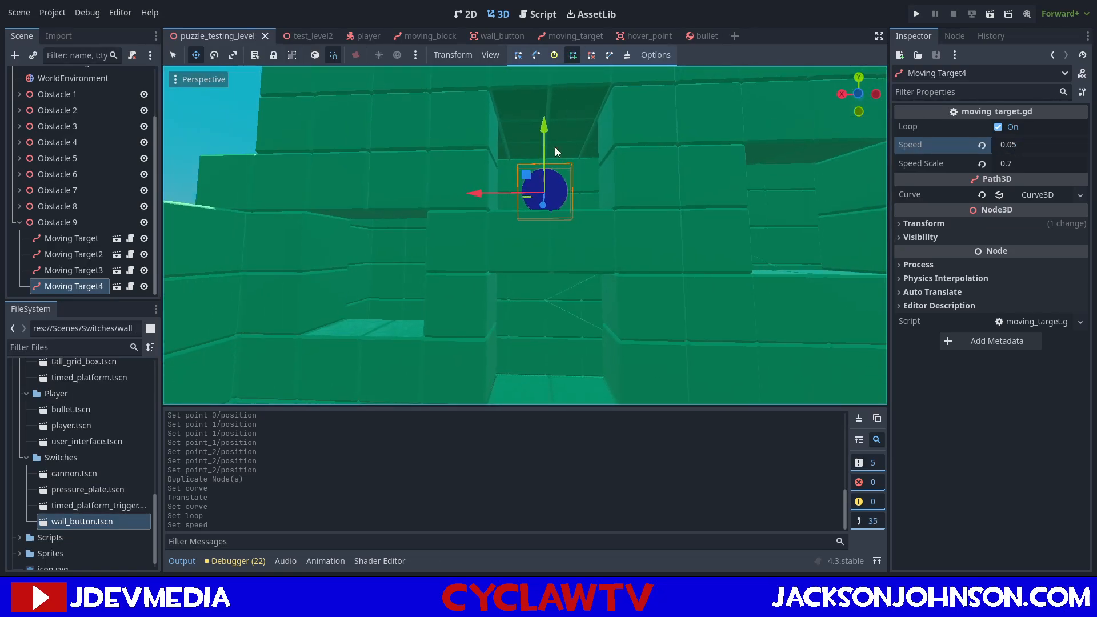
{"action": "left_click", "coordinate": [548, 192]}
{"action": "right_click_drag", "start_coordinate": [560, 256], "coordinate": [564, 322]}
{"action": "key", "text": "w"}
{"action": "left_click", "coordinate": [533, 283]}
{"action": "key", "text": "a"}
Add a third curve point in the adjacent opening, about 6 units along the positive X axis, and close Moving Target4's curve.
{"action": "right_click_drag", "start_coordinate": [533, 284], "coordinate": [604, 205]}
{"action": "key", "text": "s"}
{"action": "key", "text": "w"}
{"action": "key", "text": "s"}
{"action": "key", "text": "w"}
{"action": "left_click", "coordinate": [553, 282]}
{"action": "key", "text": "s"}
{"action": "key", "text": "d"}
{"action": "left_click", "coordinate": [594, 57]}
{"action": "right_click_drag", "start_coordinate": [530, 204], "coordinate": [529, 204]}
Set the position of the first point in Moving Target4's curve to X 0 and Y 0.
{"action": "left_click", "coordinate": [1038, 195]}
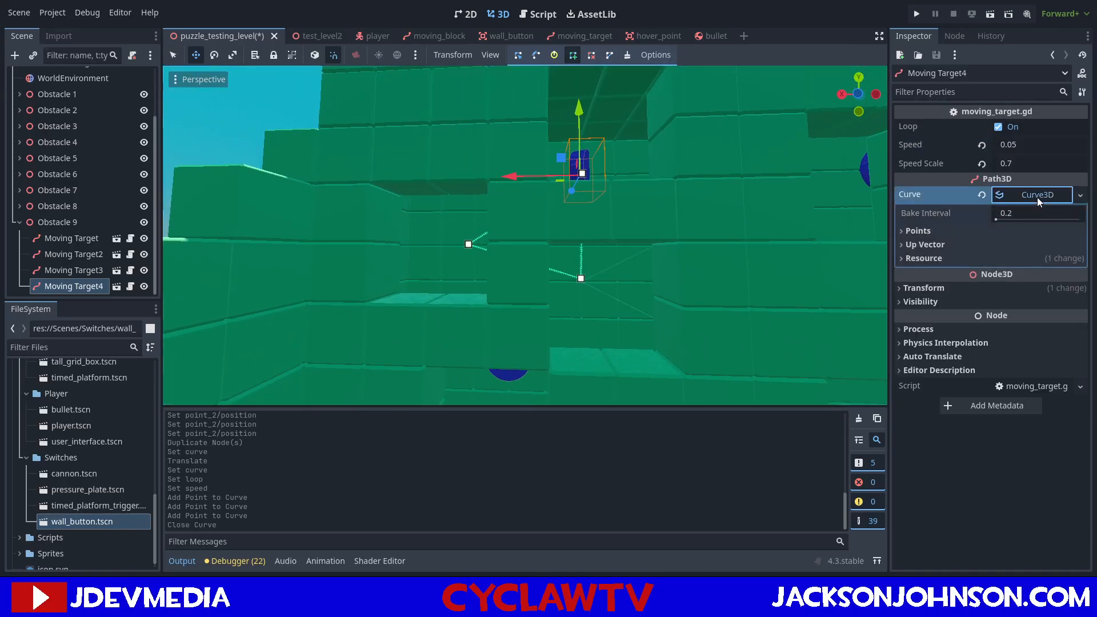
{"action": "left_click", "coordinate": [902, 231]}
{"action": "left_click", "coordinate": [953, 265]}
{"action": "type", "text": "0"}
{"action": "key", "text": "Tab"}
{"action": "type", "text": "0"}
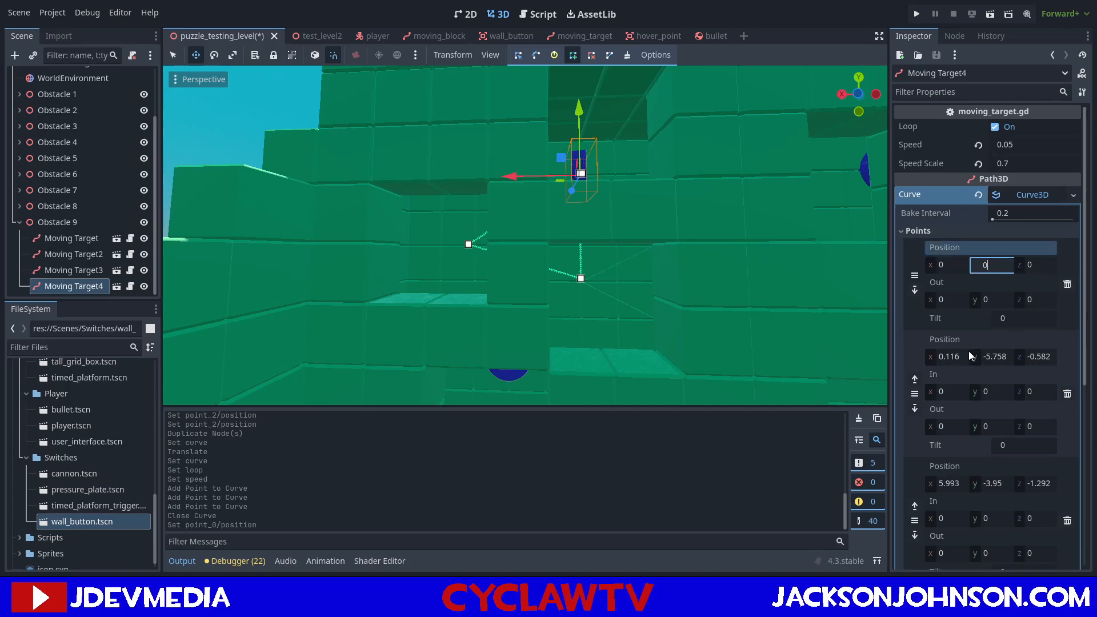
Set the position of the second point in Moving Target4's curve to X 0, Y -6, Z 0.
{"action": "left_click", "coordinate": [963, 354]}
{"action": "type", "text": "0"}
{"action": "key", "text": "Tab"}
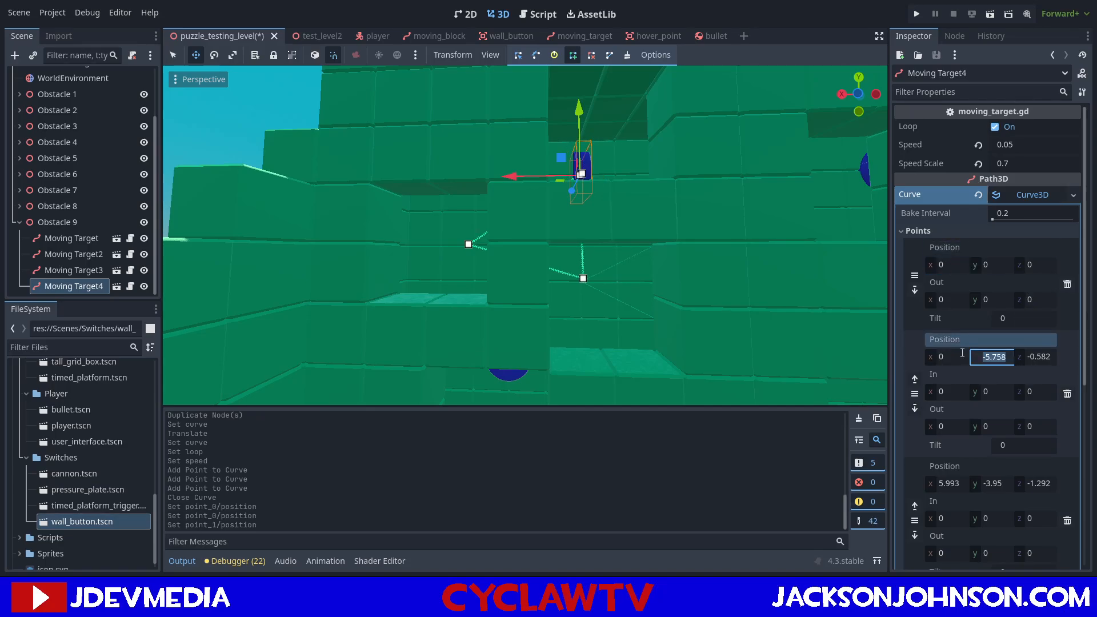
{"action": "type", "text": "-6"}
{"action": "key", "text": "Tab"}
{"action": "key", "text": "Return"}
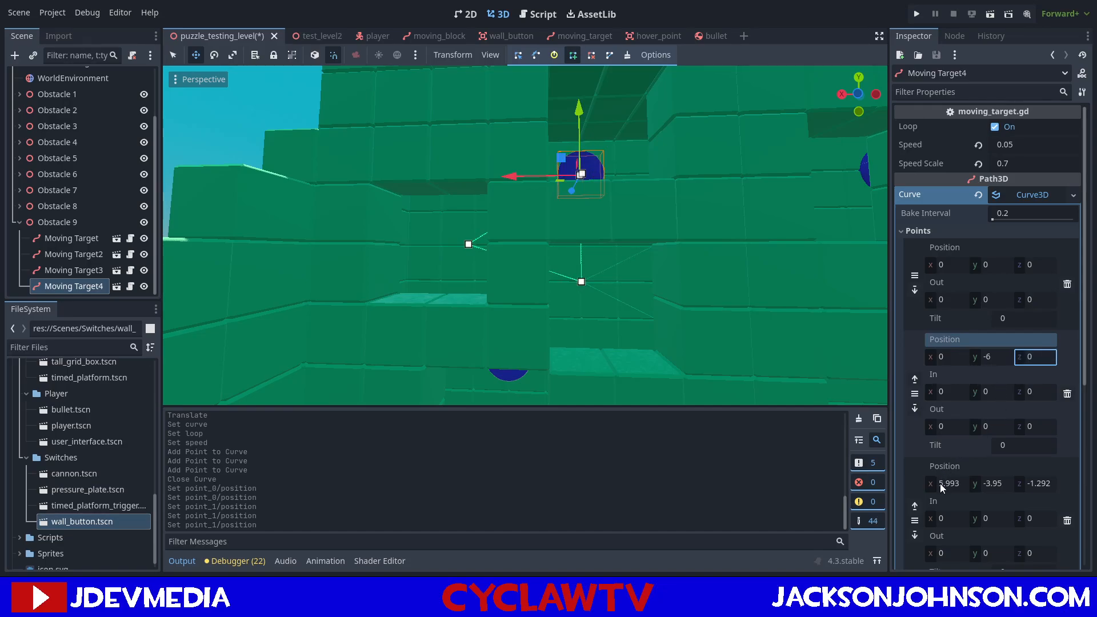
{"action": "left_click", "coordinate": [994, 359]}
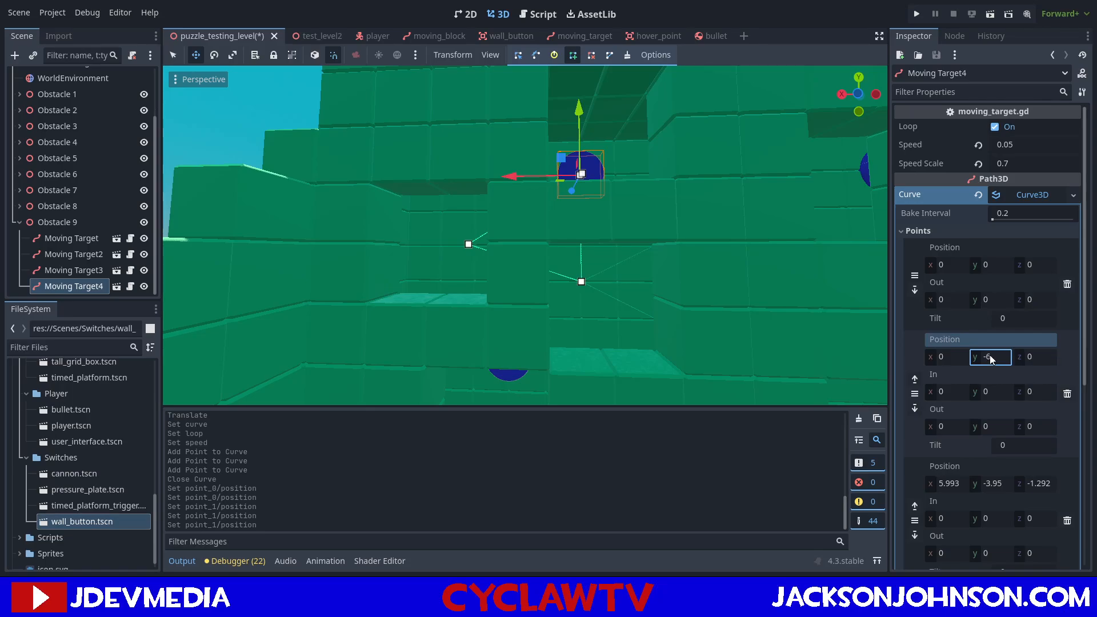
{"action": "left_click", "coordinate": [956, 260]}
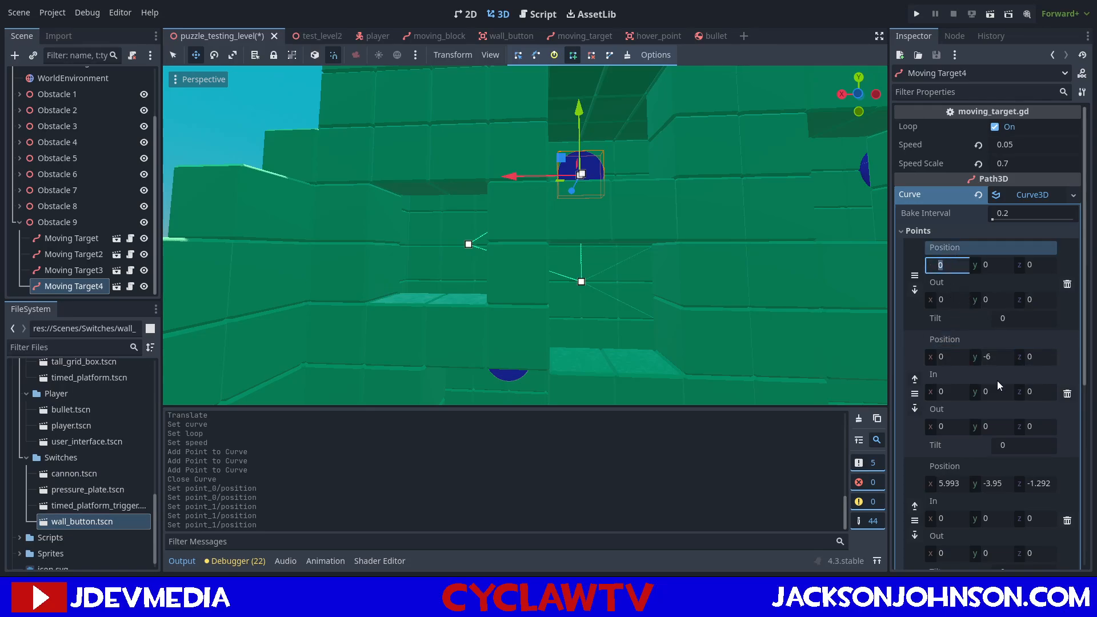
Set the position of the third point in Moving Target4's curve to X 6, Y -4, Z 0.
{"action": "left_click", "coordinate": [950, 485]}
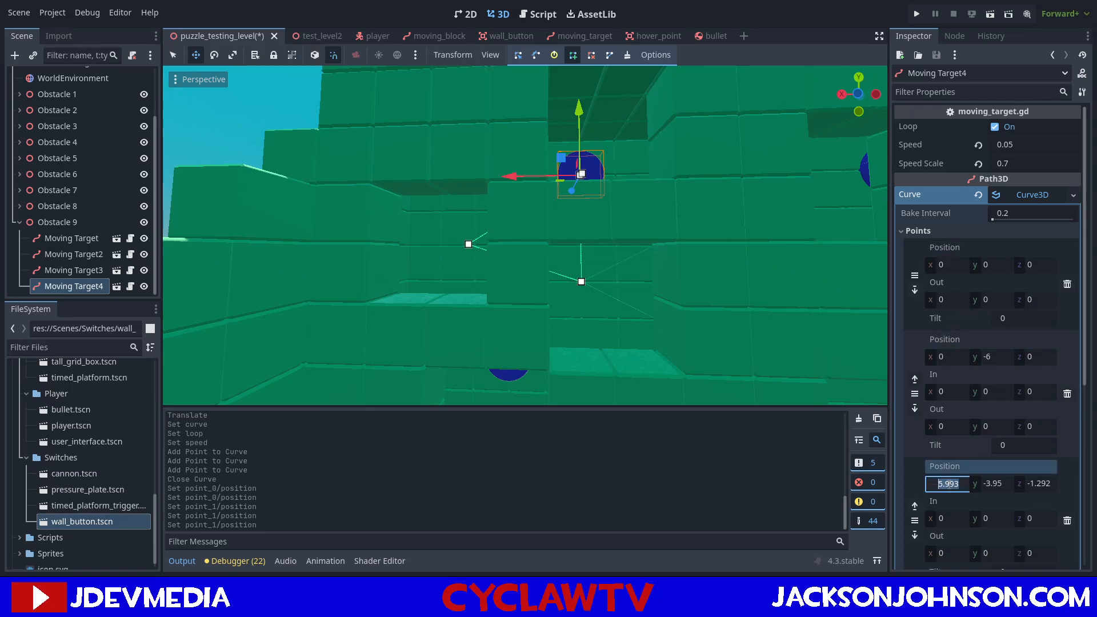
{"action": "key", "text": "Tab"}
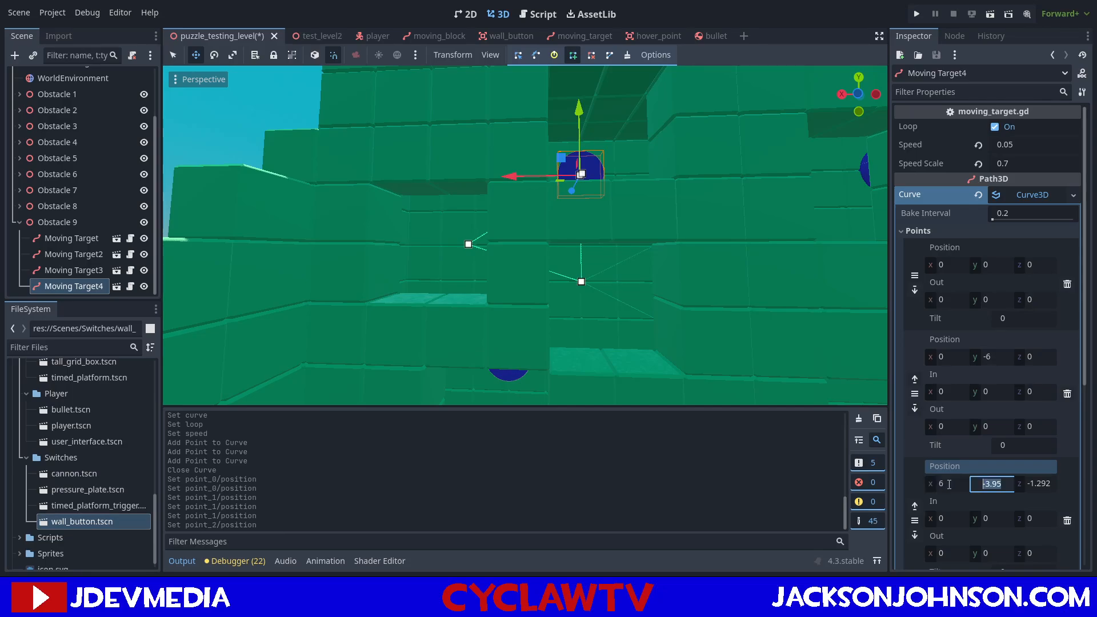
{"action": "key", "text": "Return"}
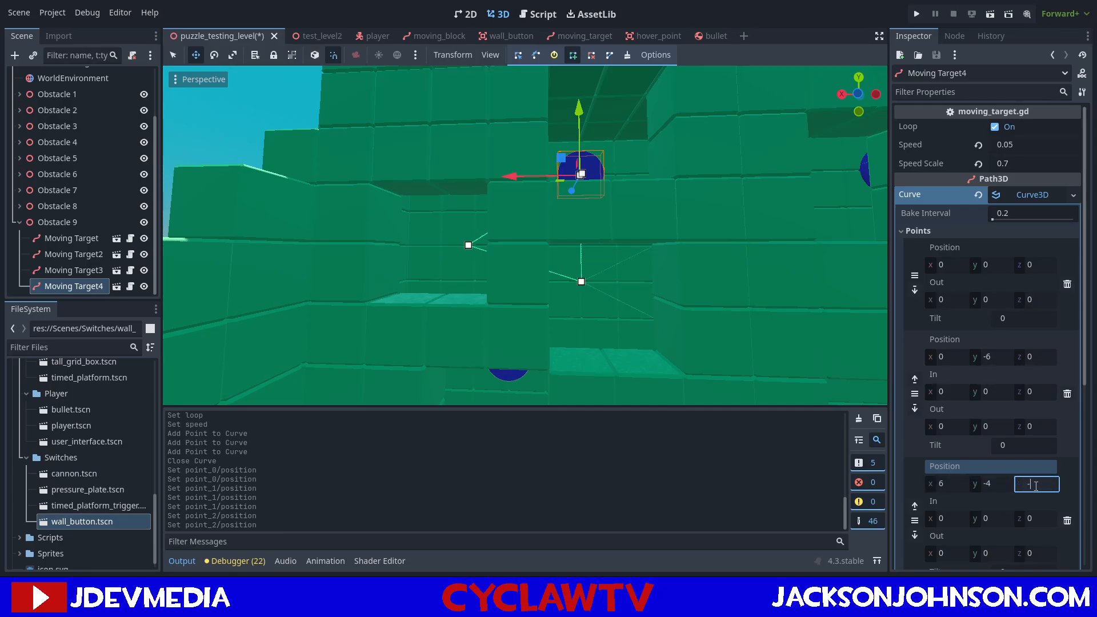
{"action": "key", "text": "Return"}
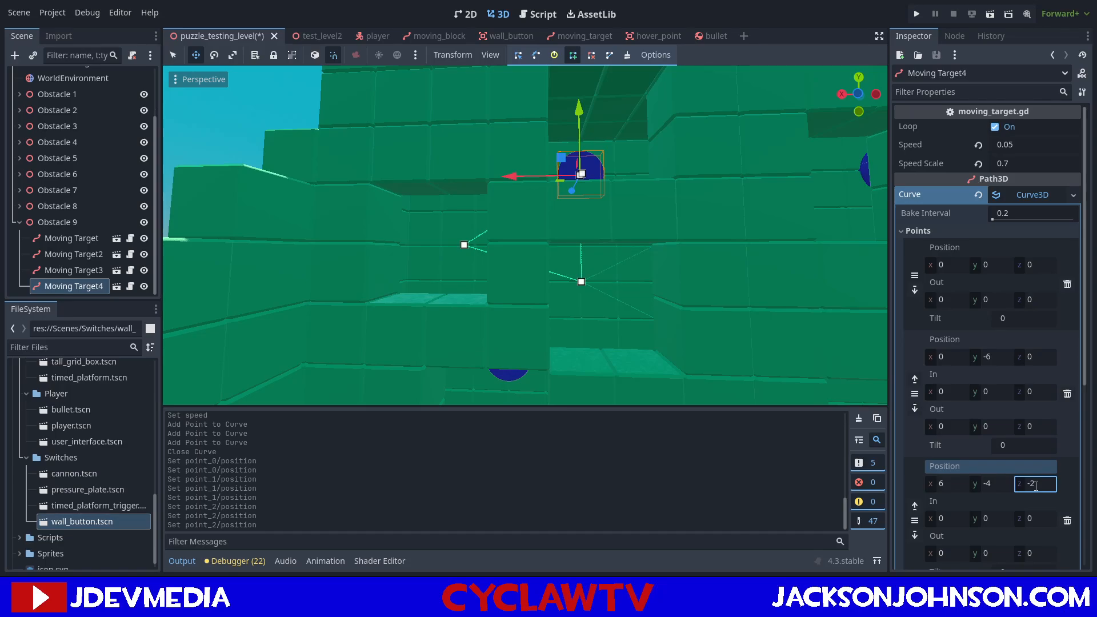
{"action": "type", "text": "0"}
{"action": "key", "text": "Return"}
Set the closing point of Moving Target4's curve to X 0 and Y 0, and save the scene.
{"action": "scroll", "coordinate": [1027, 487], "scroll_direction": "down", "scroll_amount": 3}
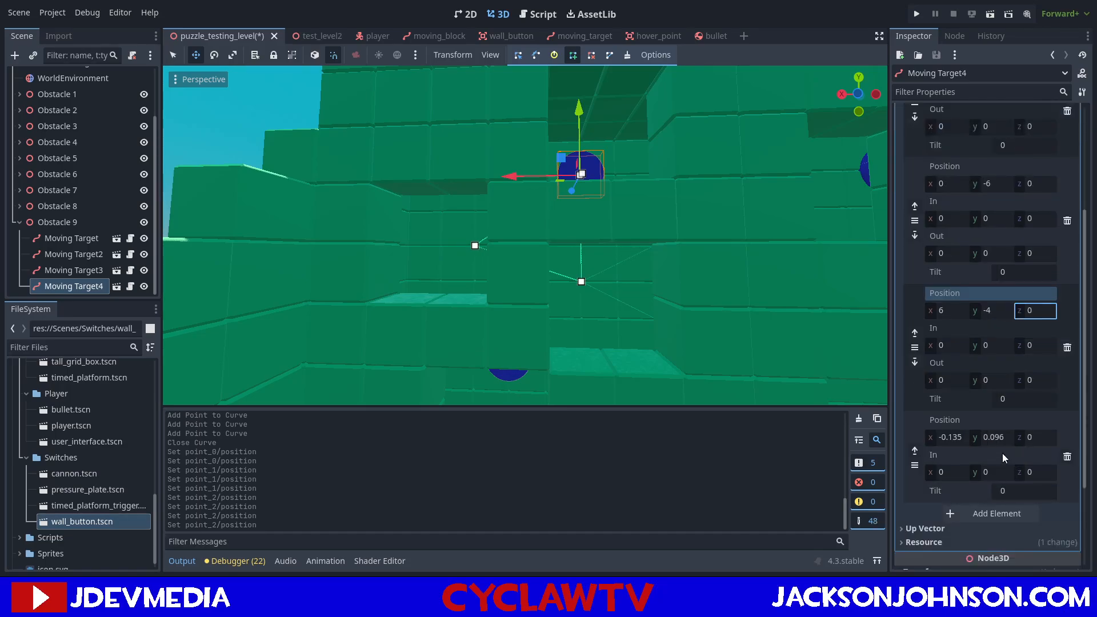
{"action": "left_click", "coordinate": [950, 437]}
{"action": "type", "text": "0"}
{"action": "key", "text": "Tab"}
{"action": "type", "text": "0"}
{"action": "key", "text": "Tab"}
{"action": "key", "text": "ctrl+s"}
{"action": "mouse_move", "coordinate": [640, 233]}
{"action": "right_mouse_down"}
{"action": "mouse_move", "coordinate": [626, 199]}
{"action": "mouse_move", "coordinate": [672, 210]}
{"action": "mouse_move", "coordinate": [657, 255]}
{"action": "mouse_move", "coordinate": [709, 343]}
{"action": "mouse_move", "coordinate": [646, 289]}
{"action": "mouse_move", "coordinate": [643, 260]}
{"action": "mouse_move", "coordinate": [566, 337]}
{"action": "mouse_move", "coordinate": [634, 274]}
{"action": "mouse_move", "coordinate": [655, 231]}
{"action": "right_mouse_up"}
{"action": "key", "text": "w"}
{"action": "key", "text": "s"}
{"action": "key", "text": "s"}
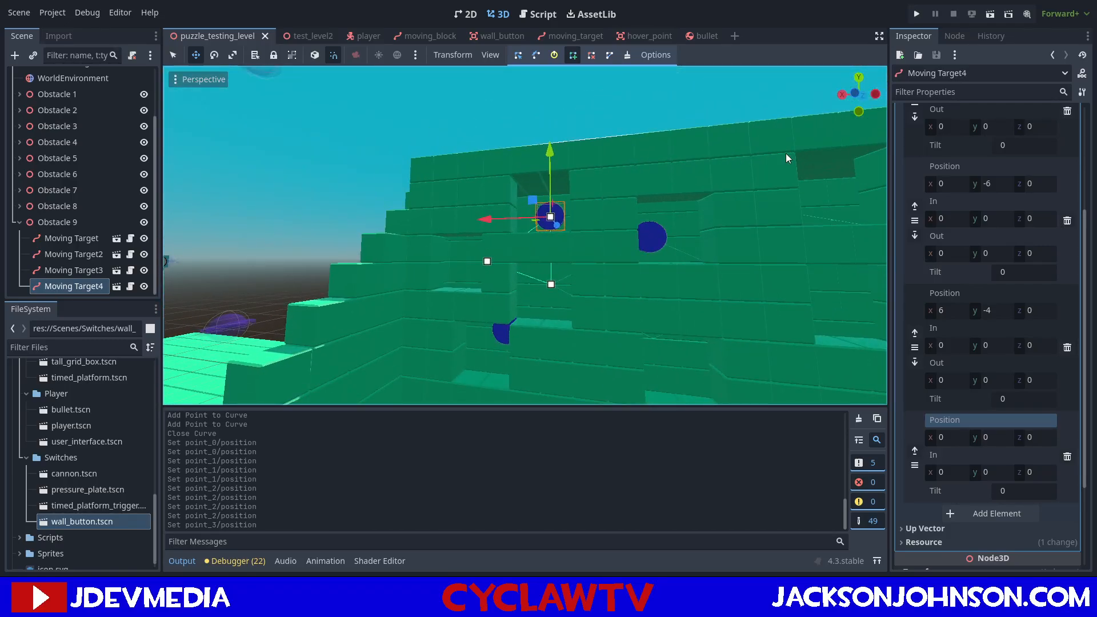
Run the current scene, watch the moving targets behind the wall's windows from several viewpoints, and stop the game.
{"action": "left_click", "coordinate": [990, 14]}
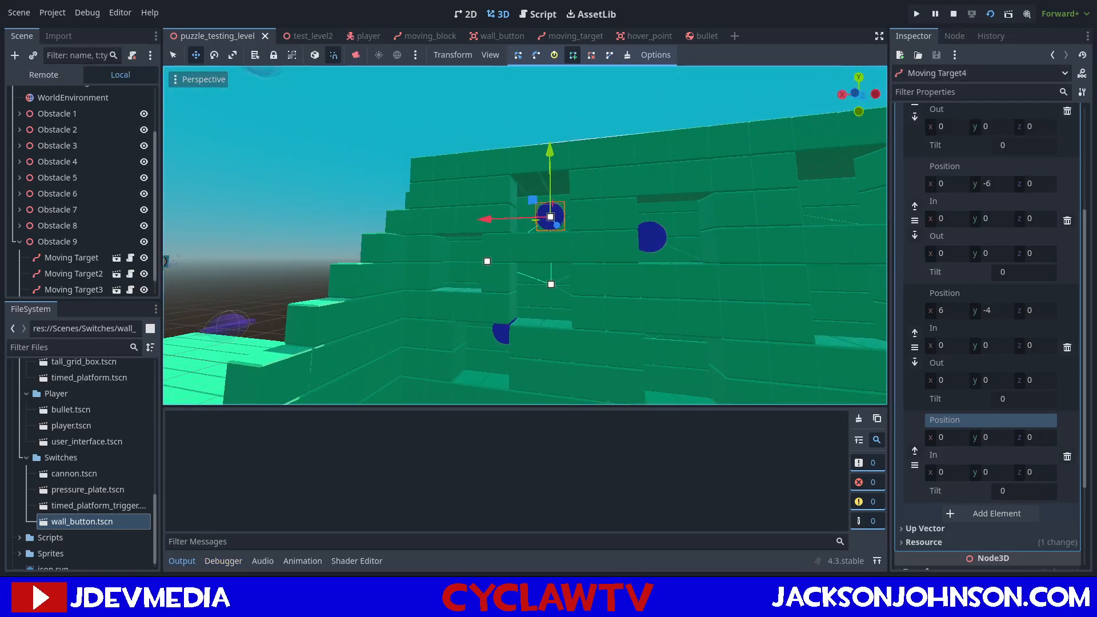
{"action": "key", "text": "e"}
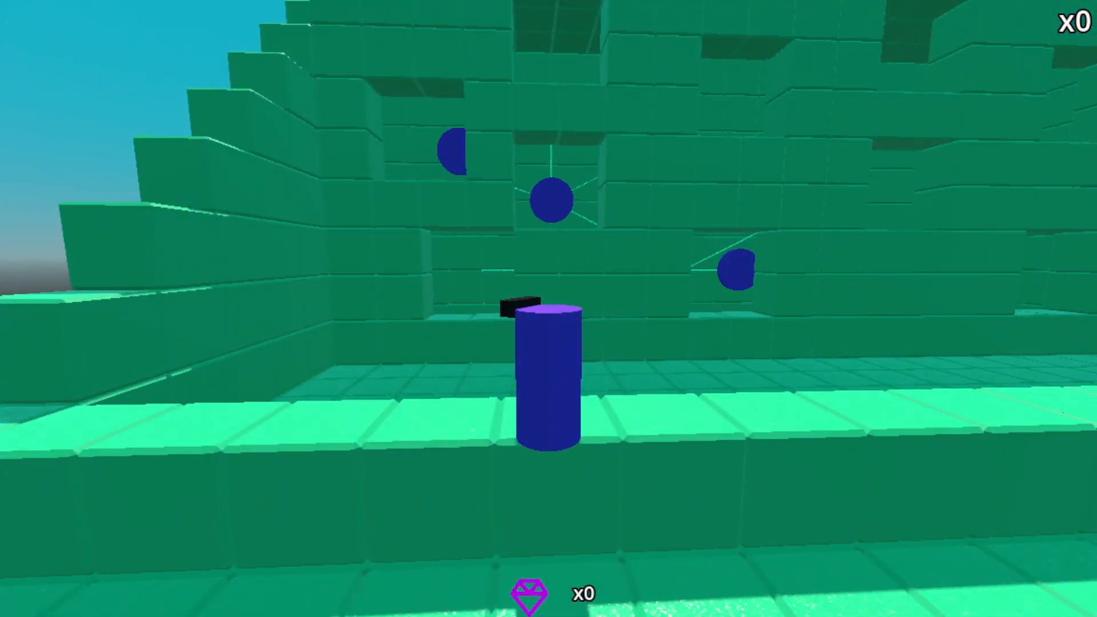
{"action": "key", "text": "d"}
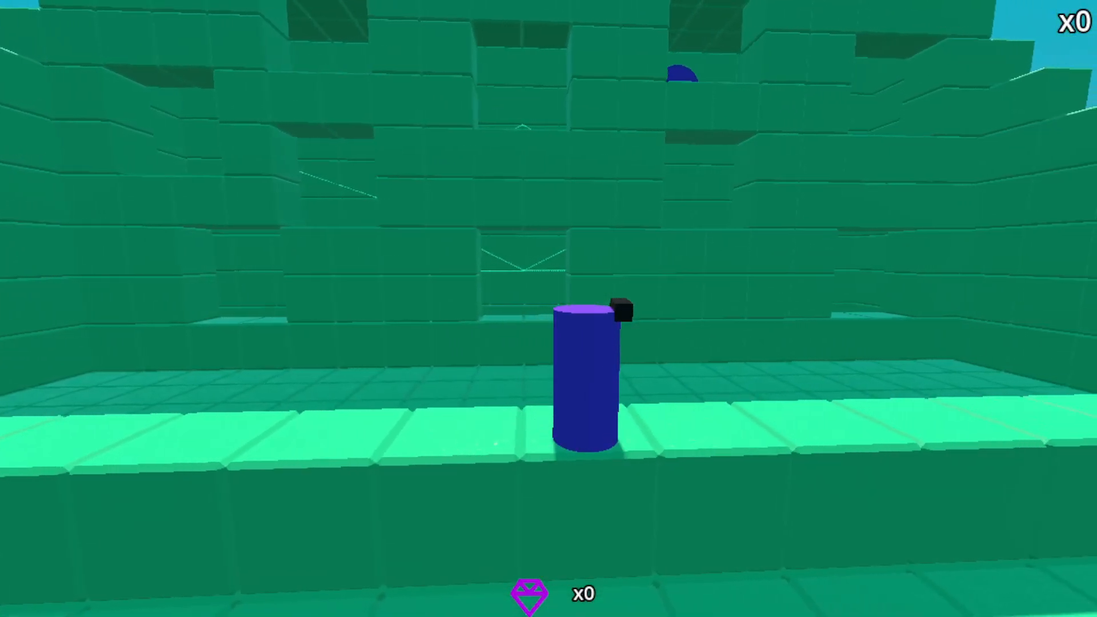
{"action": "key", "text": "d"}
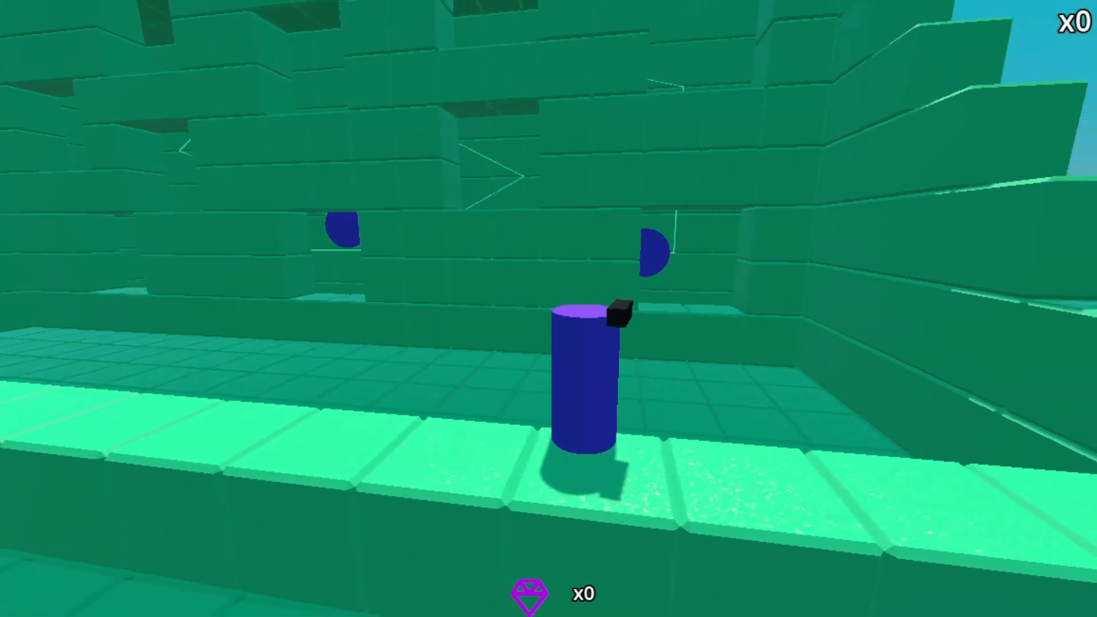
{"action": "key", "text": "d"}
{"action": "key", "text": "w"}
{"action": "key", "text": "w"}
{"action": "key", "text": "a"}
{"action": "key", "text": "space"}
{"action": "key", "text": "s"}
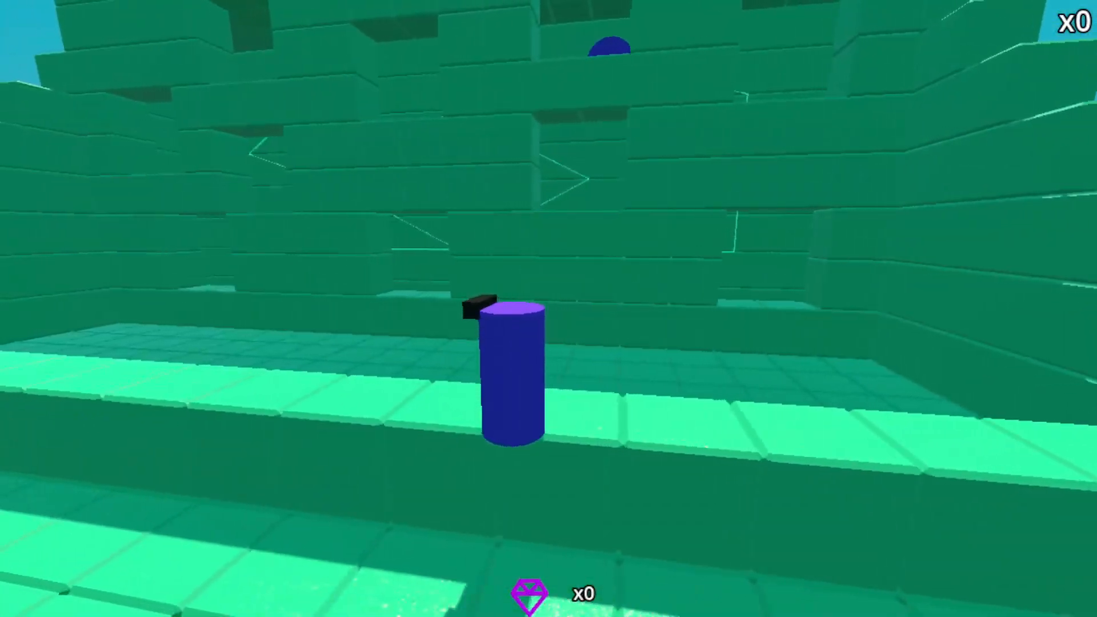
{"action": "key", "text": "a"}
{"action": "key", "text": "s"}
{"action": "key", "text": "d"}
{"action": "key", "text": "s"}
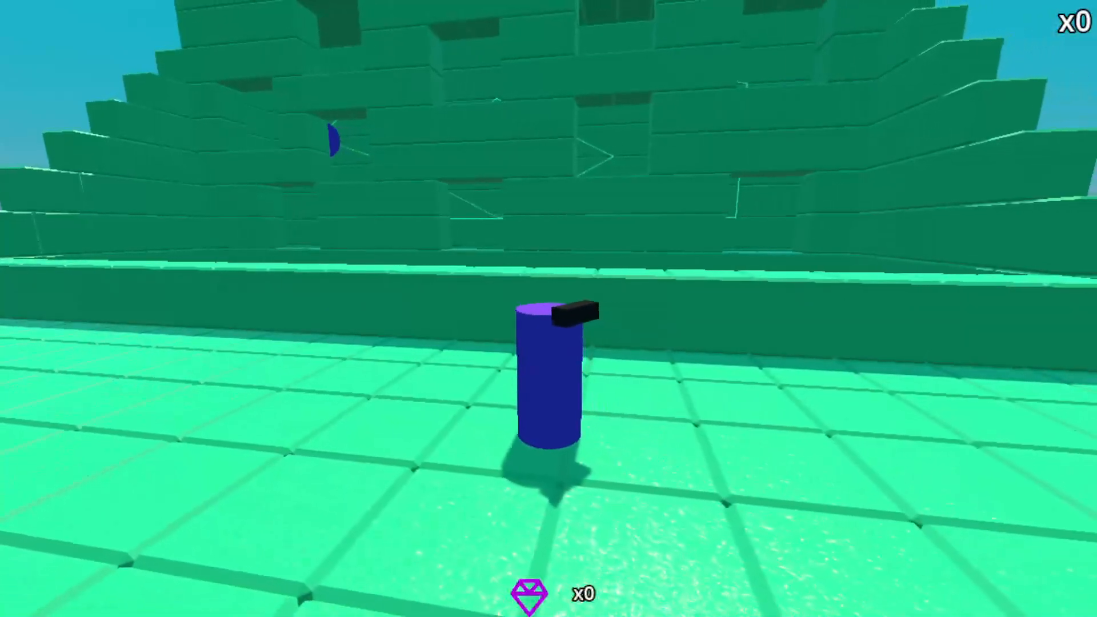
{"action": "key", "text": "a"}
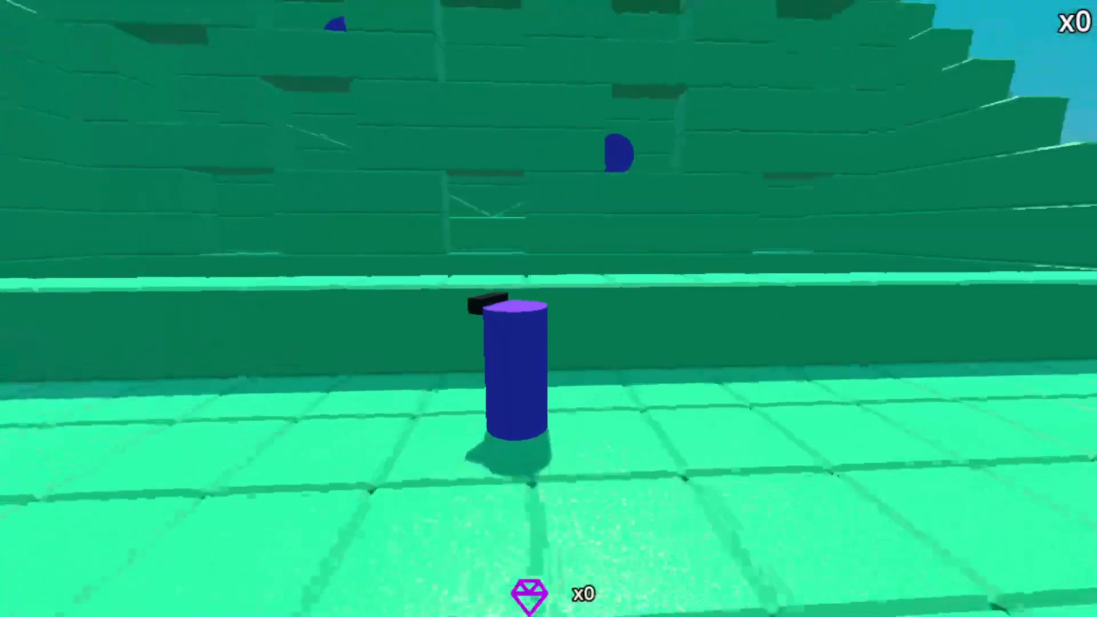
{"action": "key", "text": "w"}
{"action": "key", "text": "space"}
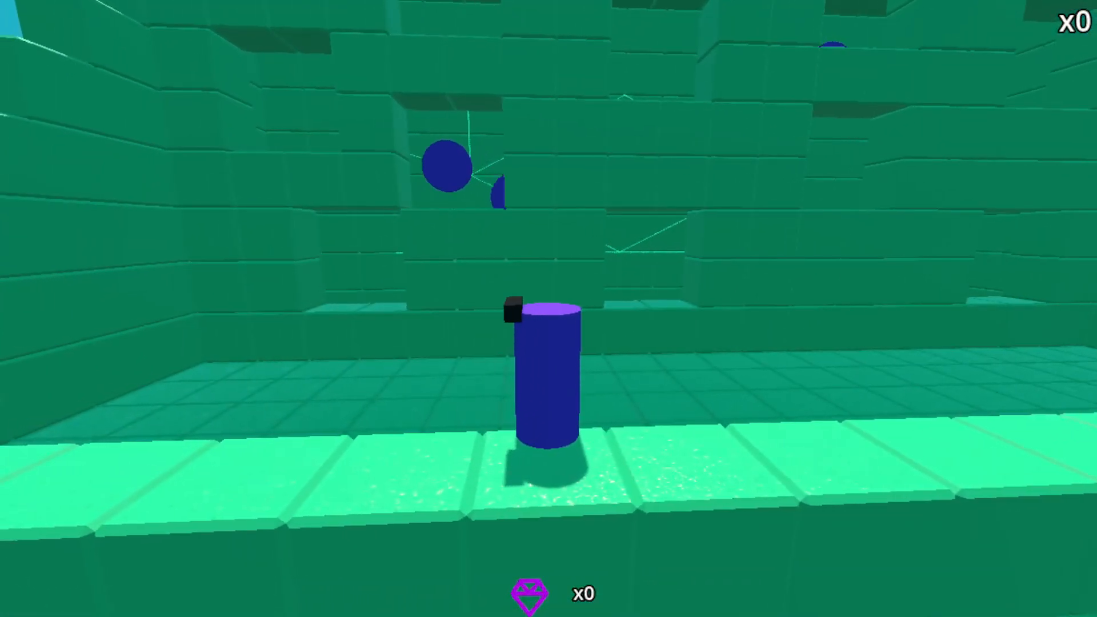
{"action": "left_click", "coordinate": [953, 14]}
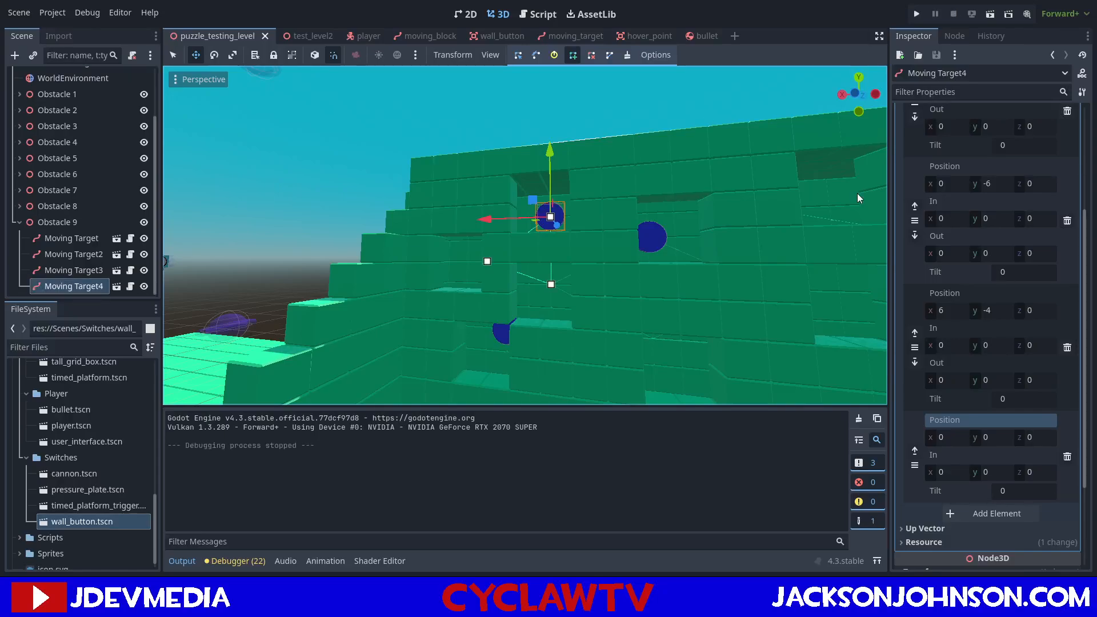
Set Moving Target4's speed to 0.1.
{"action": "scroll", "coordinate": [963, 181], "scroll_direction": "up", "scroll_amount": 3}
{"action": "left_click", "coordinate": [1005, 144]}
{"action": "type", "text": "0.1"}
{"action": "mouse_move", "coordinate": [538, 182]}
{"action": "right_mouse_down"}
{"action": "mouse_move", "coordinate": [623, 184]}
{"action": "mouse_move", "coordinate": [538, 182]}
{"action": "right_mouse_up"}
{"action": "key", "text": "w"}
{"action": "key", "text": "s"}
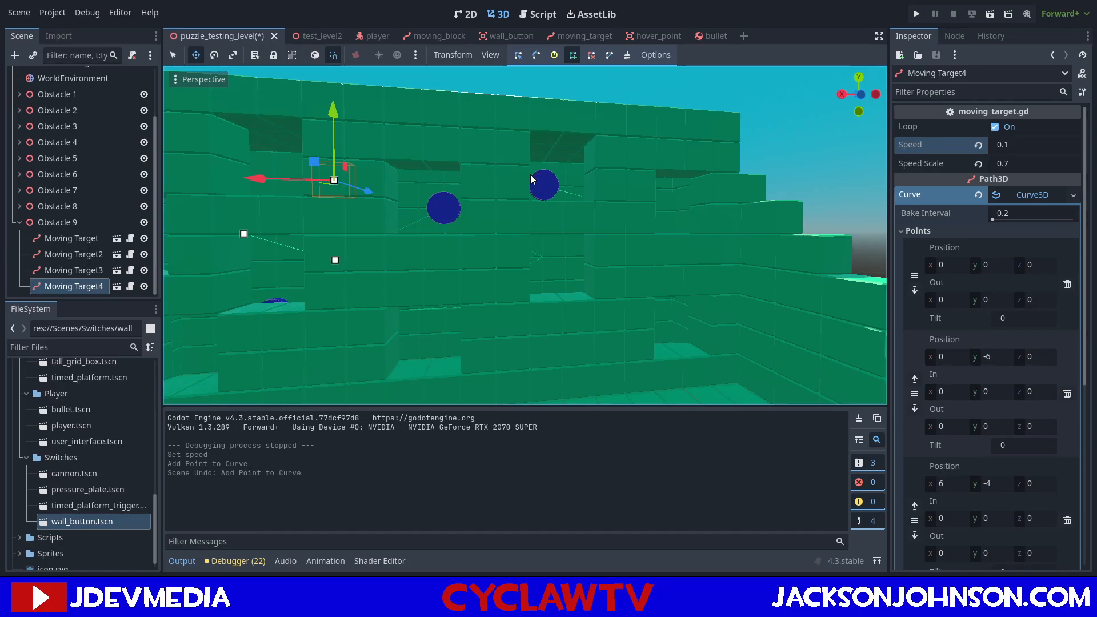
Set Moving Target3's speed scale to 0.8 and save the scene.
{"action": "left_click", "coordinate": [92, 270]}
{"action": "left_click", "coordinate": [173, 55]}
{"action": "scroll", "coordinate": [1012, 221], "scroll_direction": "up", "scroll_amount": 3}
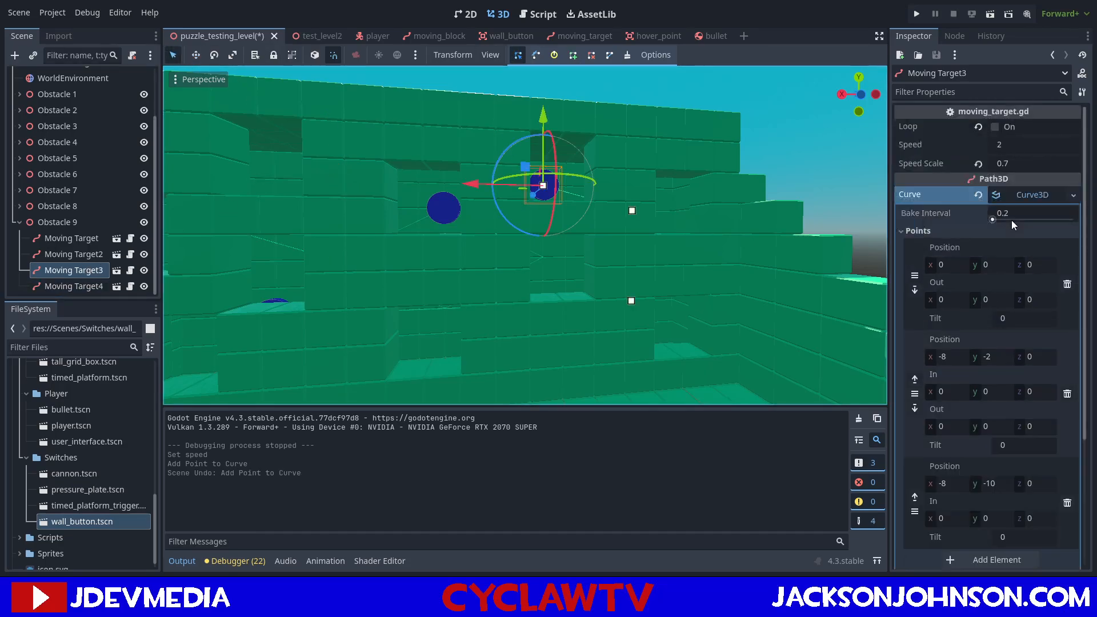
{"action": "left_click", "coordinate": [1013, 160]}
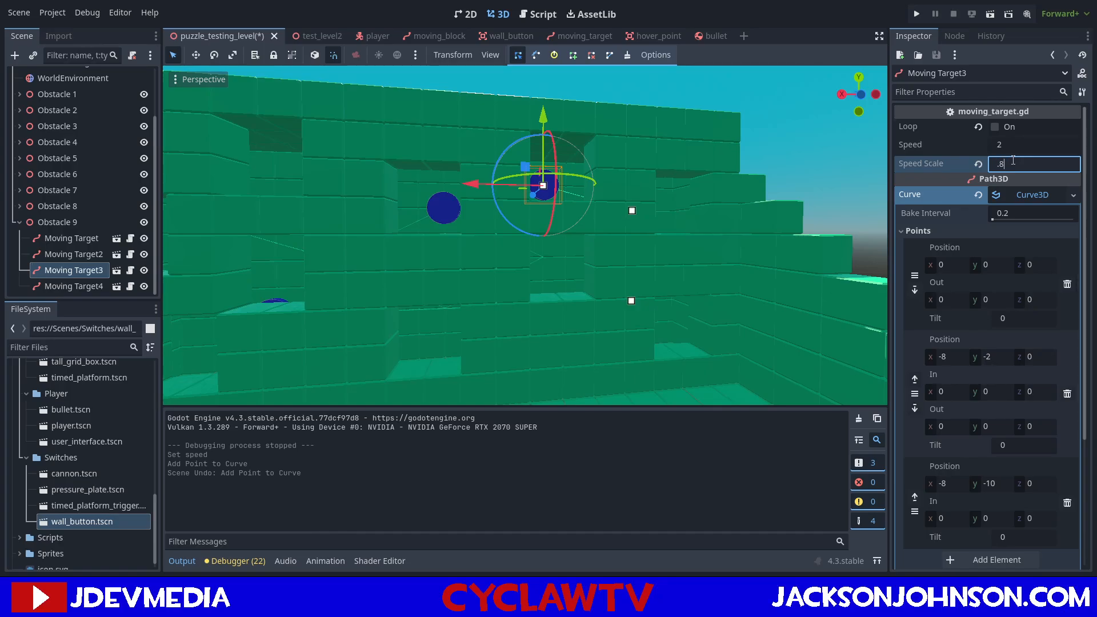
{"action": "key", "text": "ctrl+s"}
Examine Obstacle 9's windowed wall, its targets and the front ledge from several angles.
{"action": "right_click_drag", "start_coordinate": [629, 252], "coordinate": [541, 185]}
{"action": "key", "text": "s"}
{"action": "key", "text": "w"}
{"action": "key", "text": "a"}
{"action": "key", "text": "s"}
{"action": "key", "text": "d"}
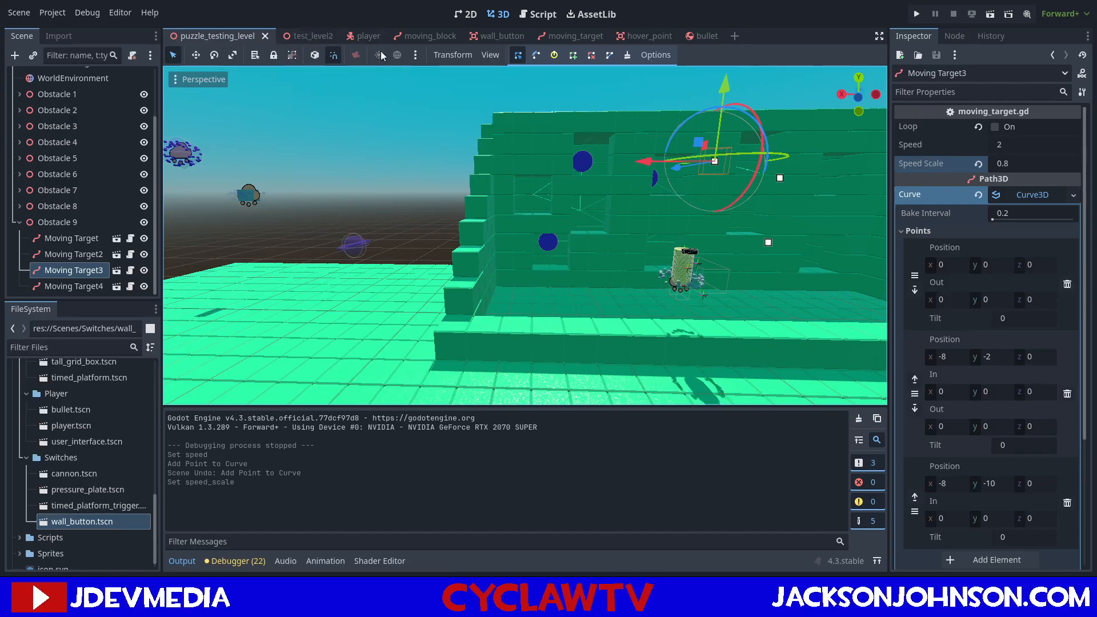
{"action": "key", "text": "w"}
{"action": "right_click_drag", "start_coordinate": [461, 86], "coordinate": [496, 163]}
{"action": "key", "text": "d"}
{"action": "key", "text": "s"}
{"action": "key", "text": "d"}
{"action": "key", "text": "w"}
{"action": "key", "text": "a"}
{"action": "key", "text": "s"}
{"action": "key", "text": "a"}
{"action": "key", "text": "w"}
{"action": "key", "text": "d"}
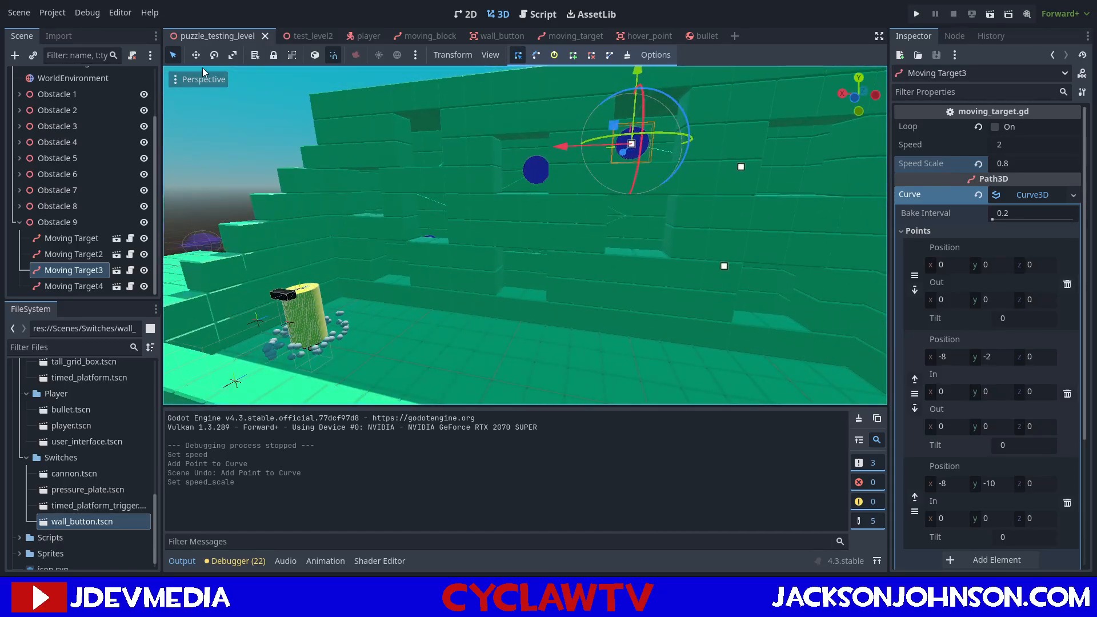
Select the level's GridMap for block editing.
{"action": "scroll", "coordinate": [59, 95], "scroll_direction": "up", "scroll_amount": 2}
{"action": "left_click", "coordinate": [60, 96]}
{"action": "left_click", "coordinate": [583, 276]}
{"action": "key", "text": "ctrl+z"}
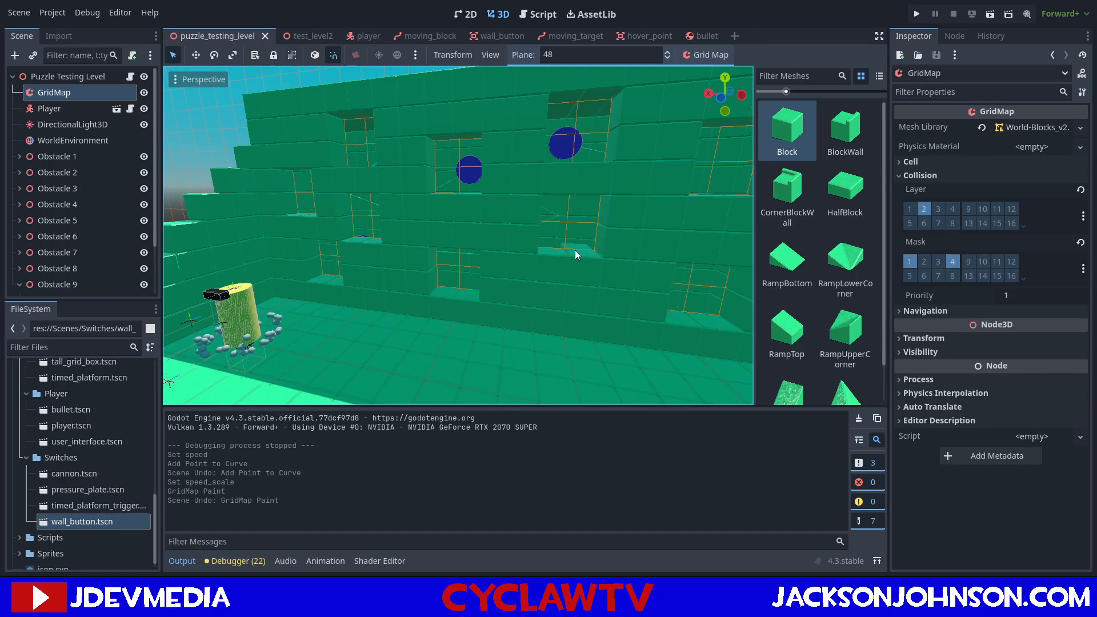
{"action": "key", "text": "ctrl+shift+z"}
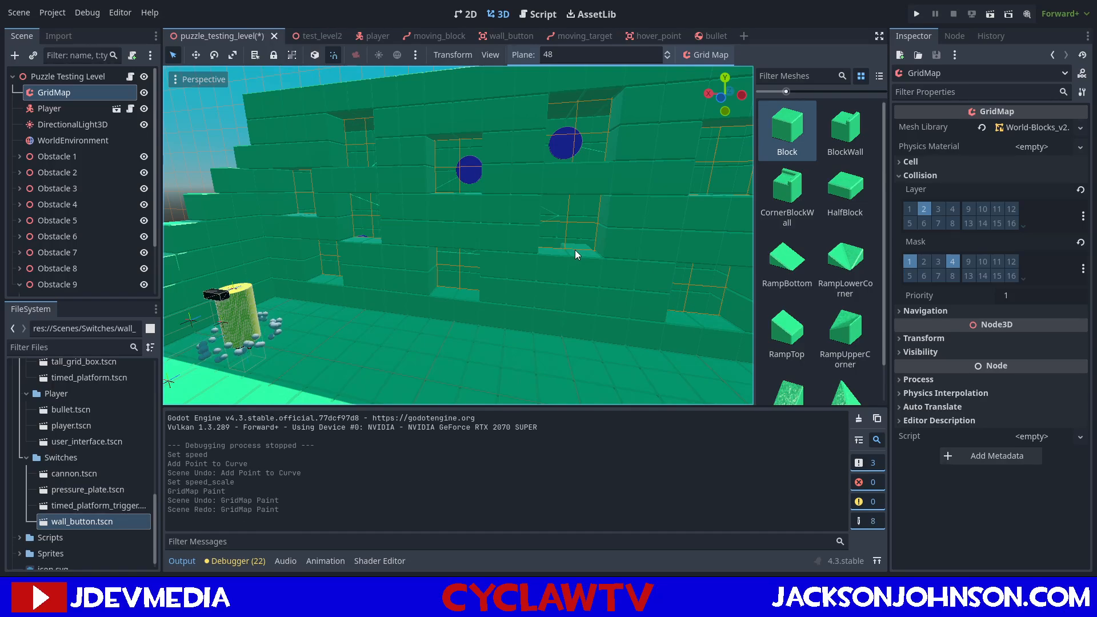
{"action": "key", "text": "ctrl+z"}
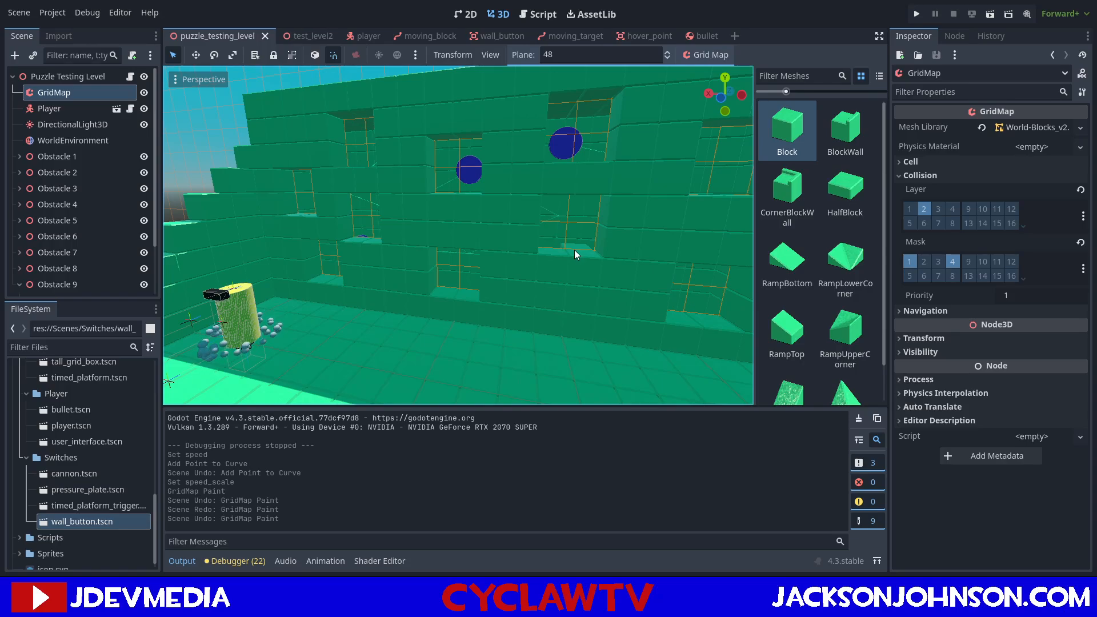
{"action": "key", "text": "ctrl+z"}
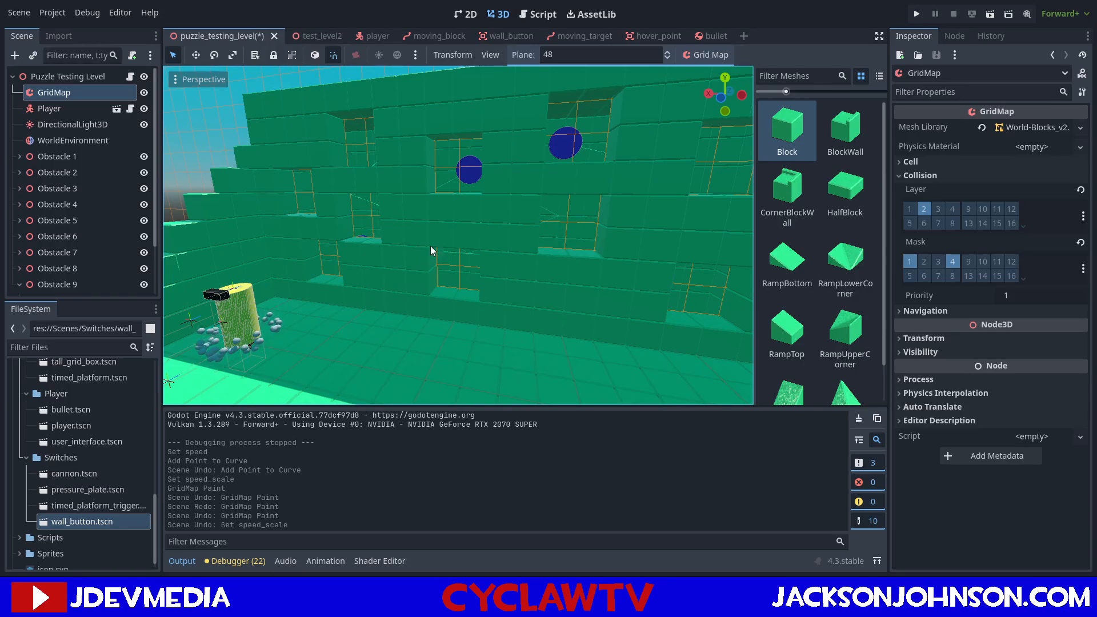
{"action": "middle_click_drag", "start_coordinate": [455, 234], "coordinate": [448, 253]}
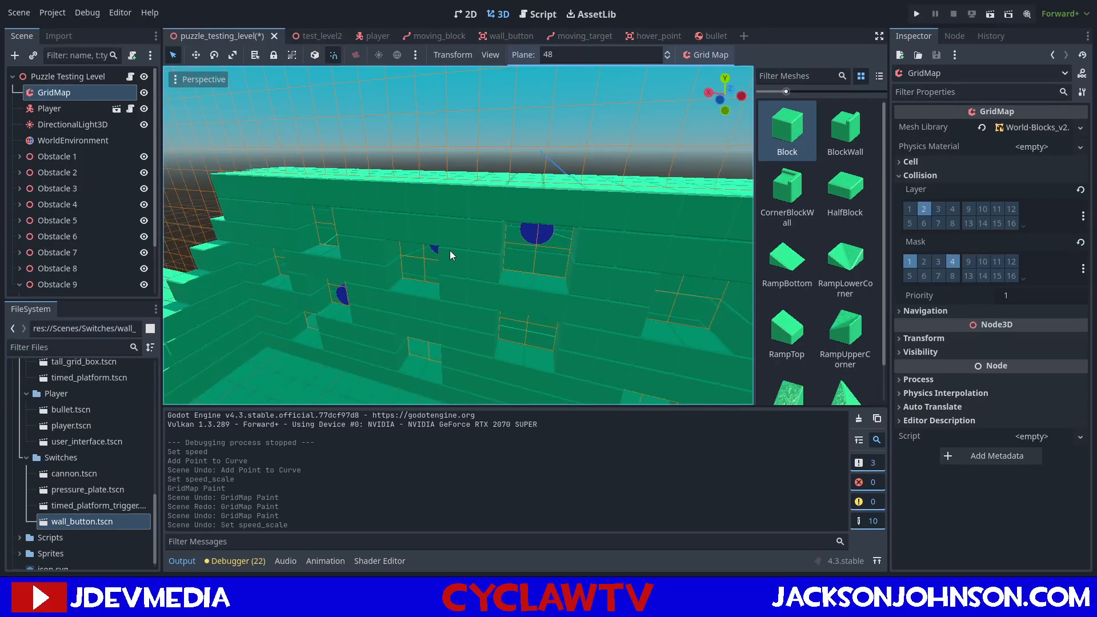
{"action": "key", "text": "ctrl+shift+z"}
Set the GridMap plane to 41 and paint a raised horizontal row of Blocks across the front of Obstacle 9.
{"action": "scroll", "coordinate": [383, 286], "scroll_direction": "down", "scroll_amount": 5}
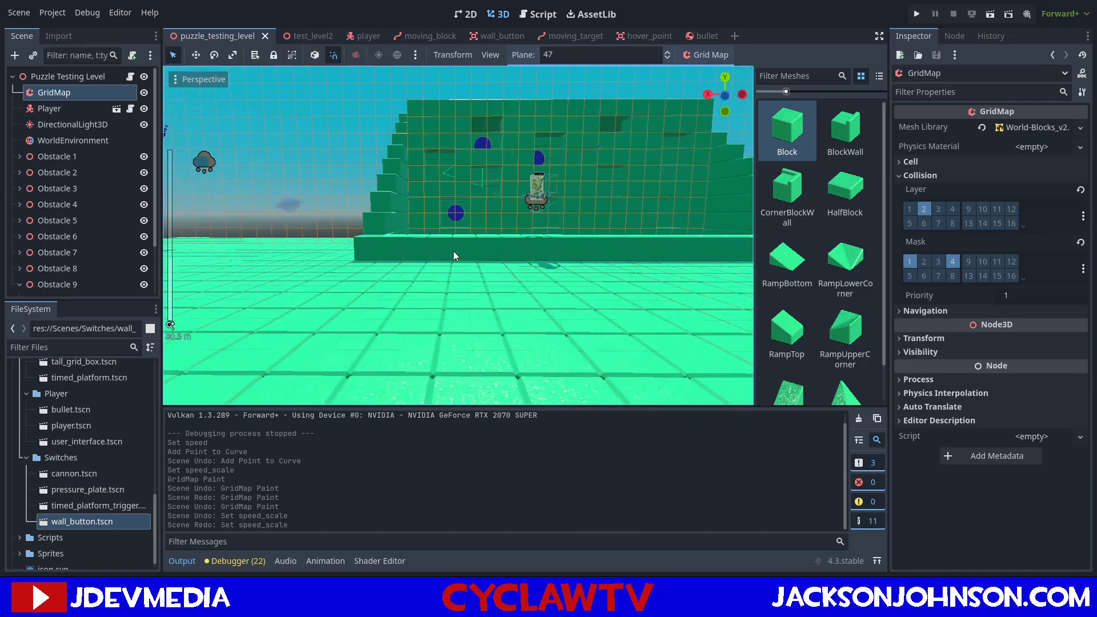
{"action": "scroll", "coordinate": [454, 251], "scroll_direction": "down", "scroll_amount": 5, "text": "ctrl"}
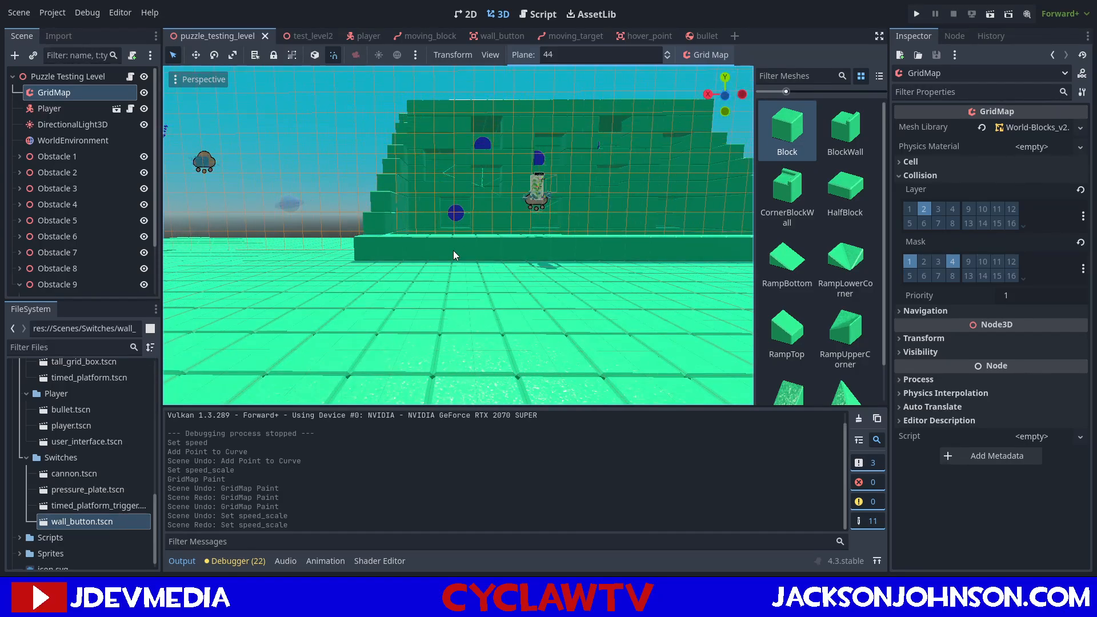
{"action": "middle_click_drag", "start_coordinate": [459, 234], "coordinate": [458, 267]}
{"action": "scroll", "coordinate": [467, 310], "scroll_direction": "down", "scroll_amount": 1, "text": "ctrl"}
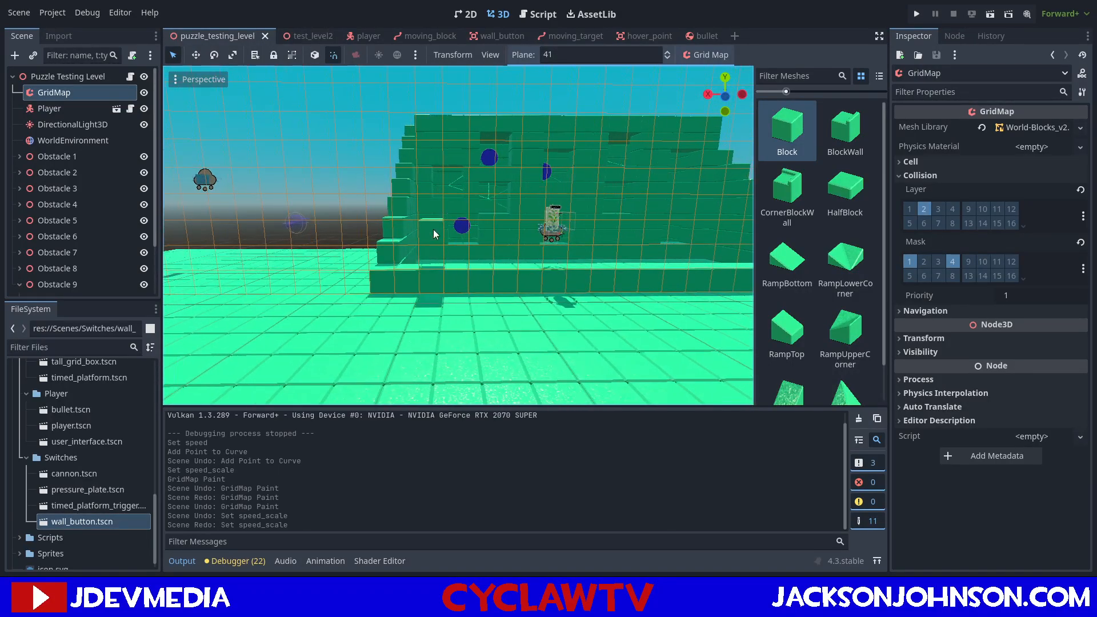
{"action": "left_click", "coordinate": [469, 207]}
{"action": "middle_click_drag", "start_coordinate": [472, 208], "coordinate": [464, 208]}
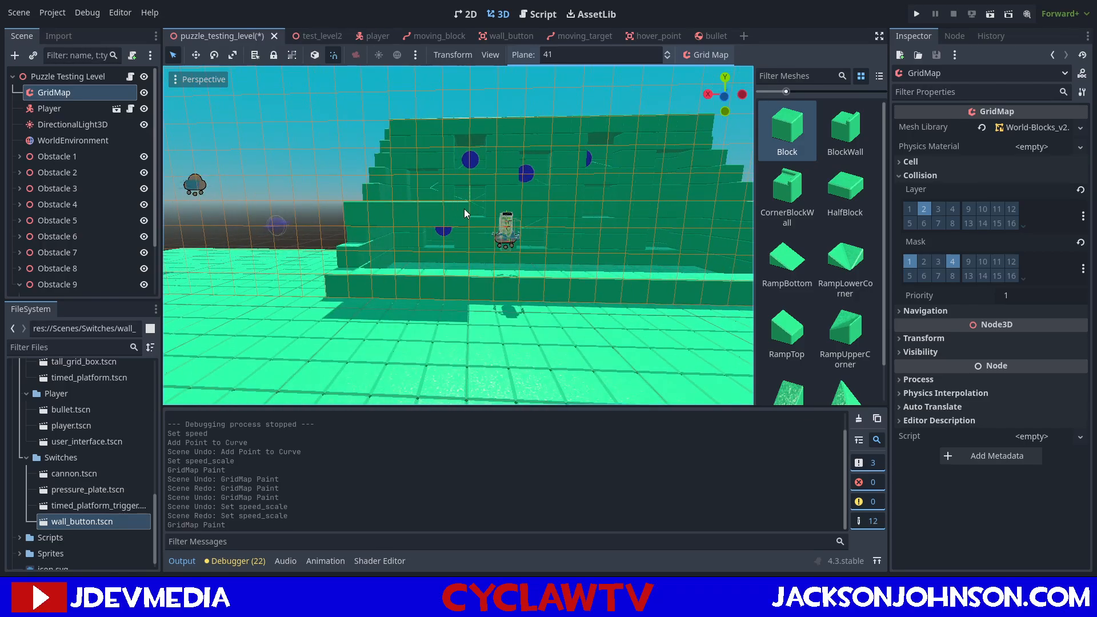
{"action": "mouse_move", "coordinate": [464, 208]}
{"action": "middle_mouse_down"}
{"action": "mouse_move", "coordinate": [452, 210]}
{"action": "mouse_move", "coordinate": [463, 207]}
{"action": "middle_mouse_up"}
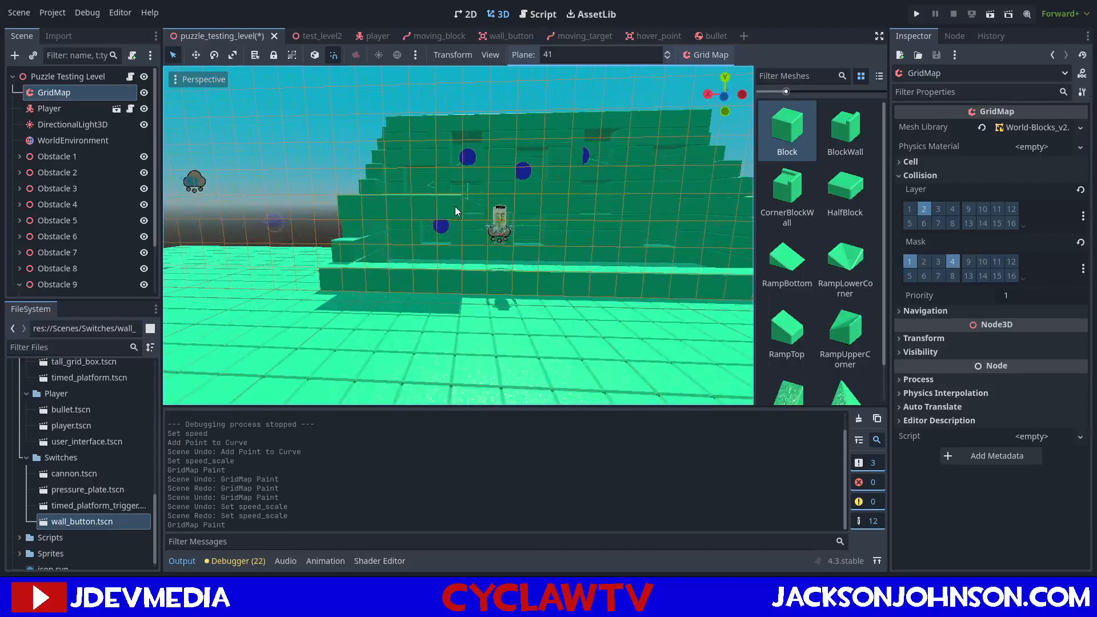
{"action": "middle_click_drag", "start_coordinate": [640, 204], "coordinate": [598, 200]}
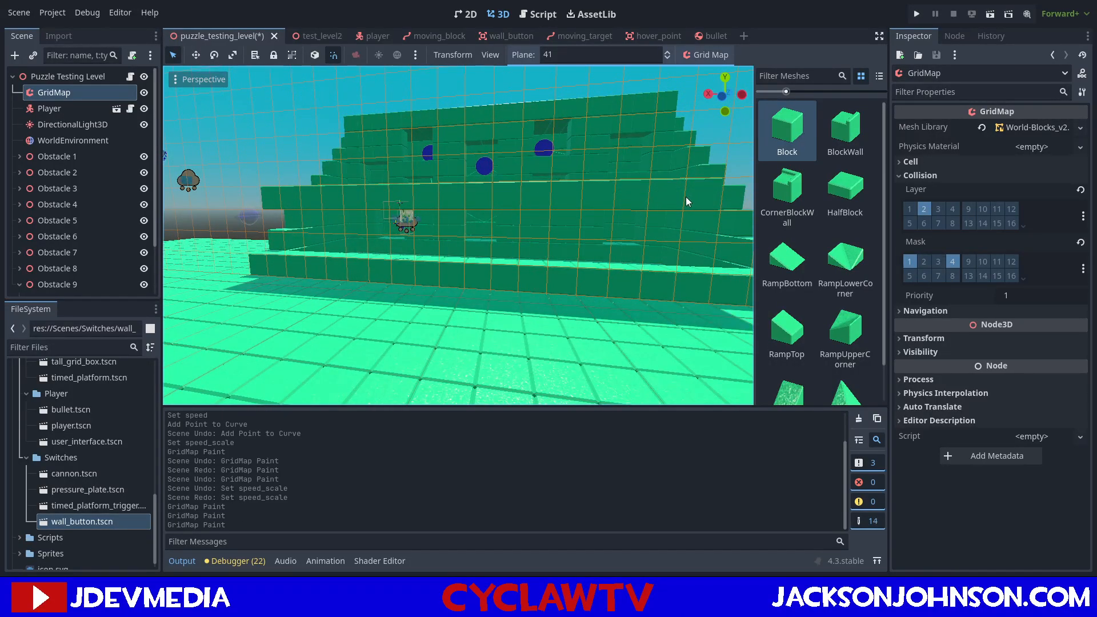
{"action": "middle_click_drag", "start_coordinate": [686, 196], "coordinate": [672, 197]}
Paint Blocks at the ends of the raised row to connect it down to the front ledge.
{"action": "mouse_move", "coordinate": [602, 202]}
{"action": "left_mouse_down"}
{"action": "mouse_move", "coordinate": [687, 202]}
{"action": "mouse_move", "coordinate": [689, 243]}
{"action": "left_mouse_up"}
{"action": "mouse_move", "coordinate": [645, 264]}
{"action": "middle_mouse_down"}
{"action": "mouse_move", "coordinate": [451, 228]}
{"action": "mouse_move", "coordinate": [496, 226]}
{"action": "mouse_move", "coordinate": [500, 207]}
{"action": "mouse_move", "coordinate": [493, 218]}
{"action": "mouse_move", "coordinate": [487, 207]}
{"action": "middle_mouse_up"}
{"action": "left_click", "coordinate": [470, 213]}
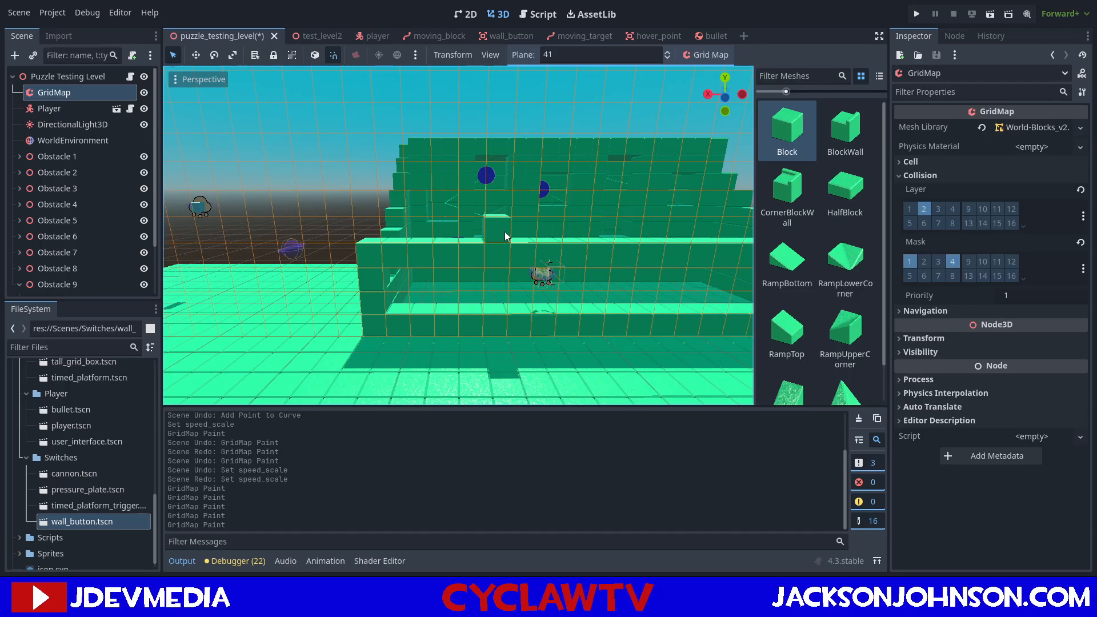
{"action": "middle_click_drag", "start_coordinate": [506, 231], "coordinate": [492, 229]}
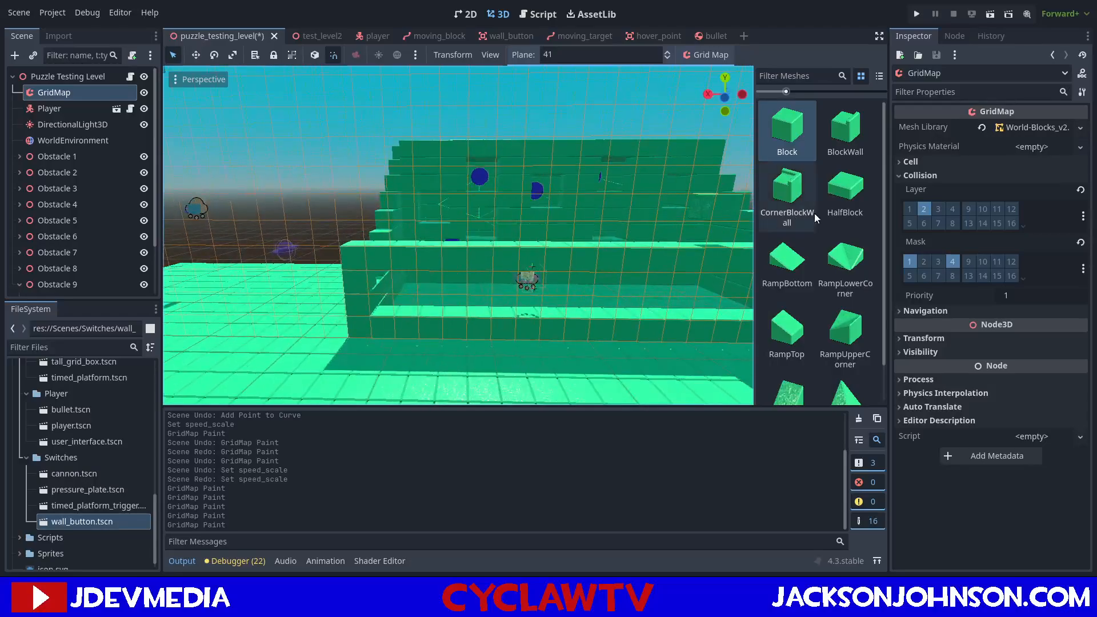
Choose the HalfBlock mesh and rotate it until it lies flat for placing on the raised row.
{"action": "left_click", "coordinate": [840, 196]}
{"action": "key", "text": "s"}
{"action": "key", "text": "s"}
{"action": "key", "text": "s"}
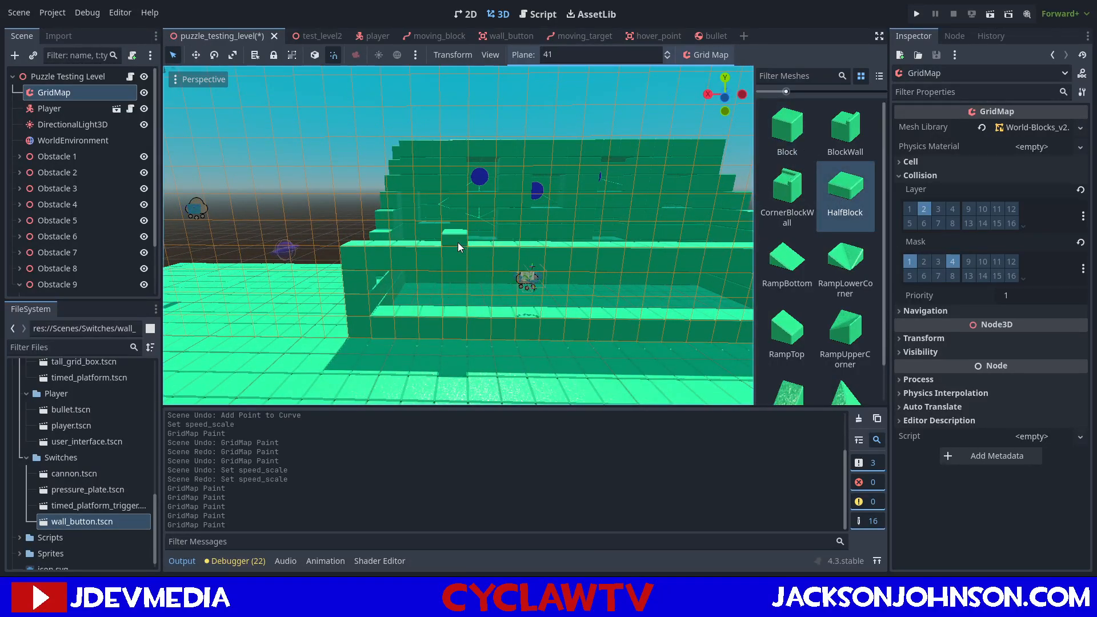
{"action": "scroll", "coordinate": [486, 247], "scroll_direction": "up", "scroll_amount": 5}
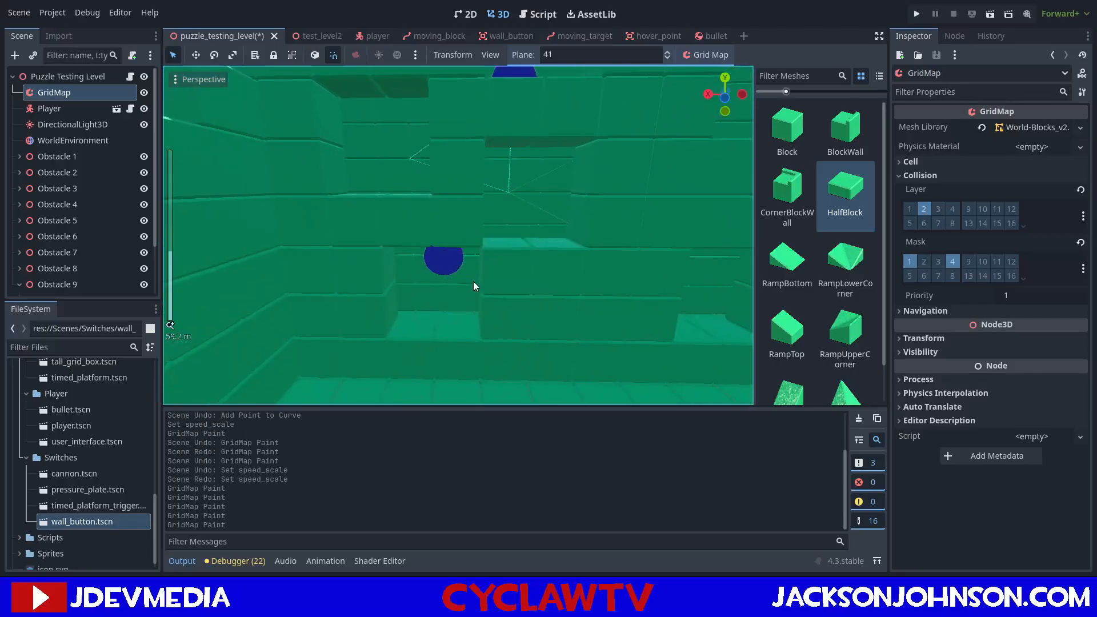
{"action": "scroll", "coordinate": [471, 296], "scroll_direction": "down", "scroll_amount": 4}
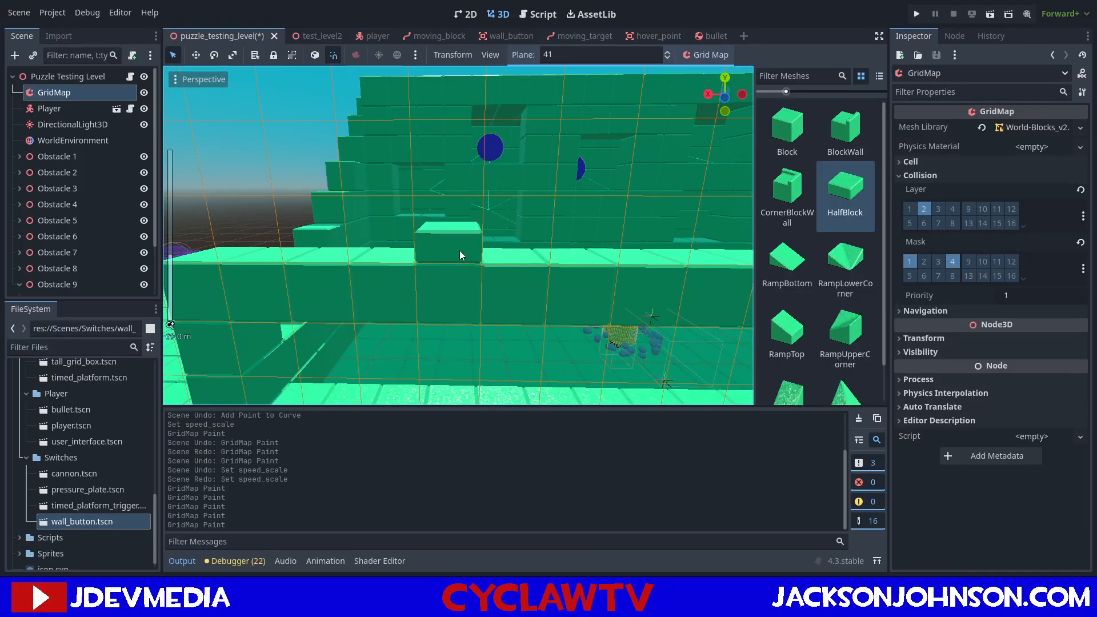
{"action": "key", "text": "d"}
{"action": "key", "text": "d"}
{"action": "key", "text": "d"}
{"action": "key", "text": "d"}
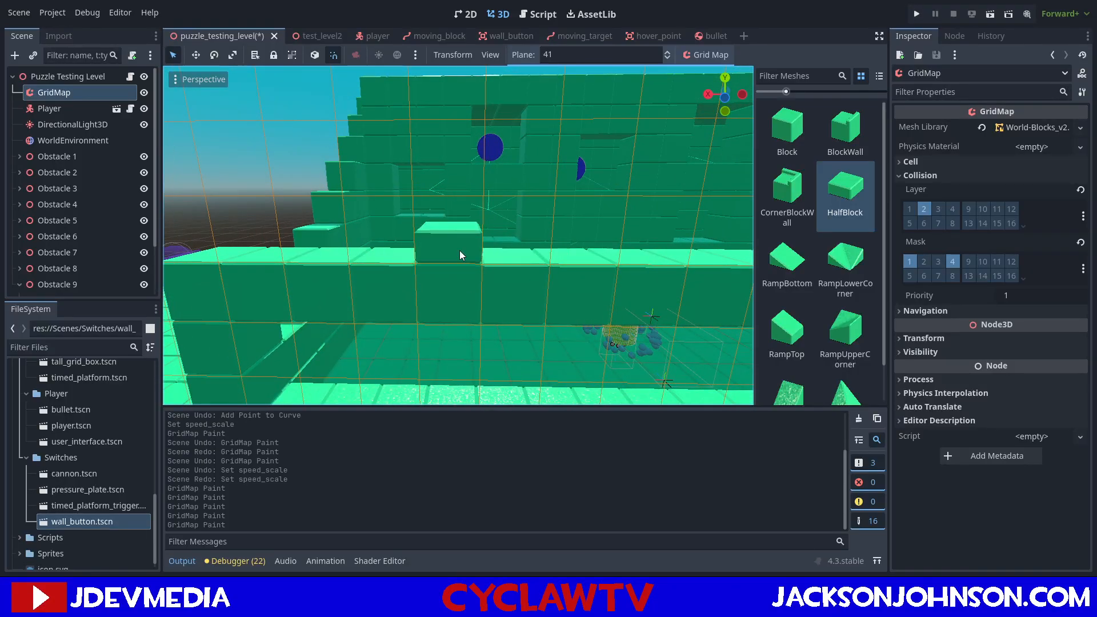
{"action": "key", "text": "a"}
{"action": "key", "text": "a"}
{"action": "key", "text": "a"}
{"action": "key", "text": "a"}
{"action": "key", "text": "a"}
{"action": "key", "text": "s"}
{"action": "key", "text": "d"}
{"action": "key", "text": "d"}
{"action": "key", "text": "d"}
{"action": "scroll", "coordinate": [460, 250], "scroll_direction": "up", "scroll_amount": 5}
{"action": "middle_click_drag", "start_coordinate": [460, 251], "coordinate": [472, 307]}
{"action": "scroll", "coordinate": [469, 304], "scroll_direction": "up", "scroll_amount": 4}
{"action": "scroll", "coordinate": [469, 304], "scroll_direction": "down", "scroll_amount": 2}
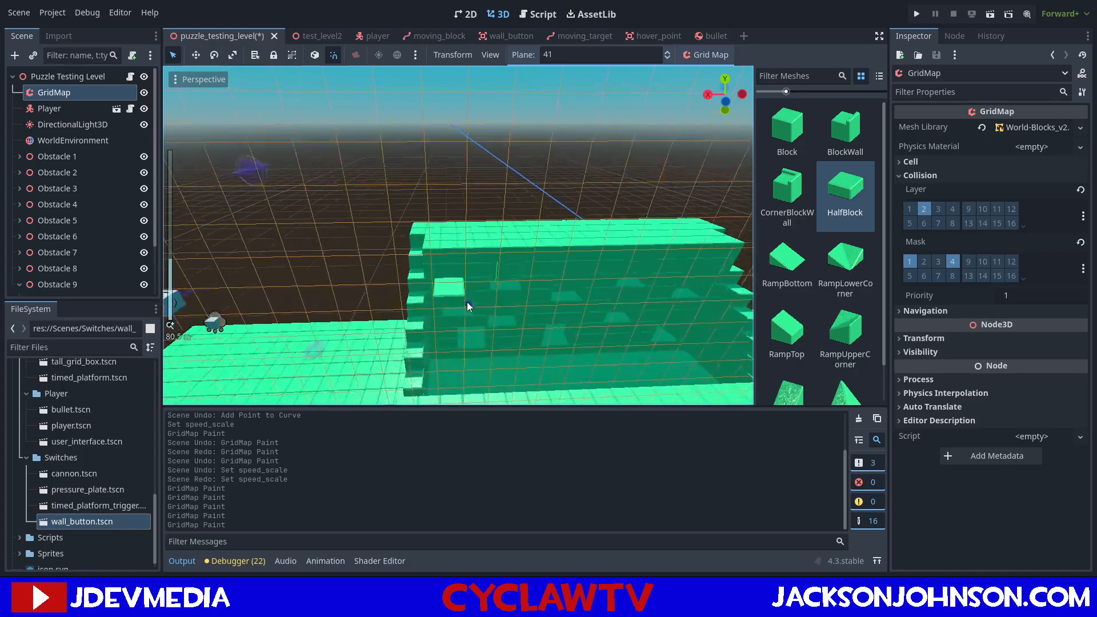
{"action": "scroll", "coordinate": [503, 343], "scroll_direction": "up", "scroll_amount": 2}
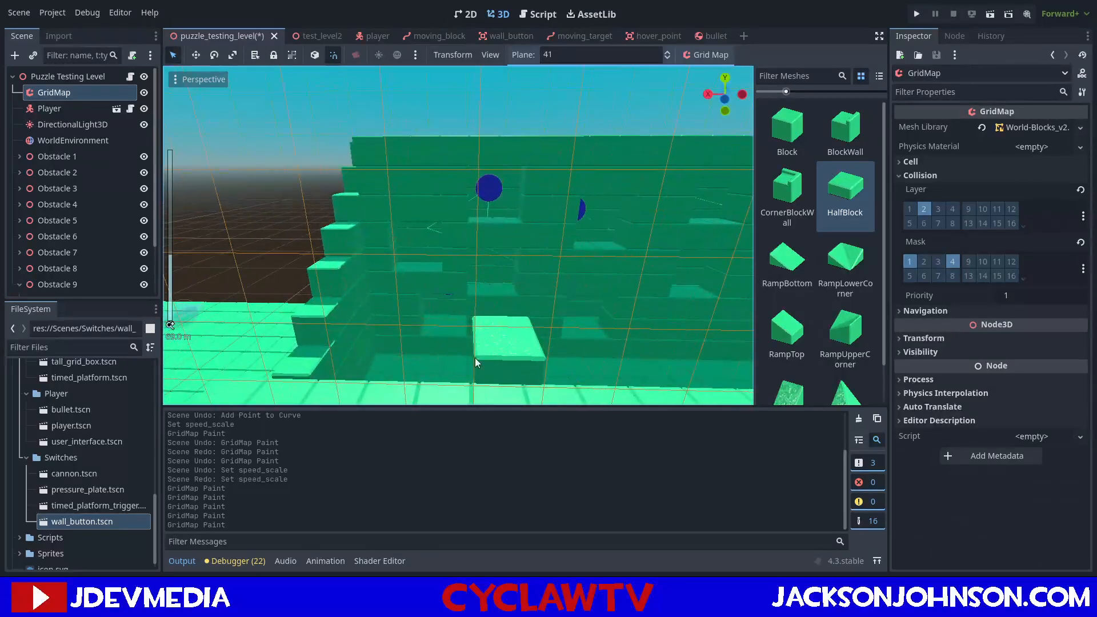
{"action": "scroll", "coordinate": [434, 325], "scroll_direction": "down", "scroll_amount": 2}
{"action": "middle_click_drag", "start_coordinate": [447, 299], "coordinate": [432, 282]}
Paint flat half blocks on top of the middle section of the raised block row.
{"action": "mouse_move", "coordinate": [541, 236]}
{"action": "middle_mouse_down"}
{"action": "mouse_move", "coordinate": [521, 239]}
{"action": "mouse_move", "coordinate": [534, 238]}
{"action": "middle_mouse_up"}
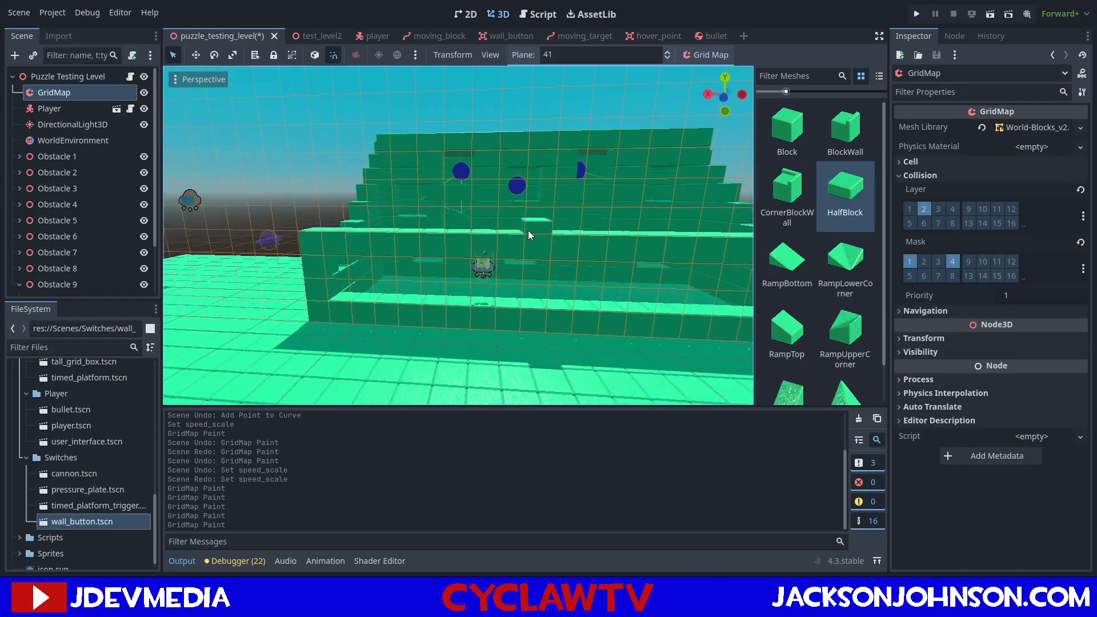
{"action": "left_click", "coordinate": [563, 234]}
{"action": "mouse_move", "coordinate": [574, 237]}
{"action": "middle_mouse_down"}
{"action": "mouse_move", "coordinate": [546, 232]}
{"action": "mouse_move", "coordinate": [567, 233]}
{"action": "middle_mouse_up"}
Place RampBottom pieces at both ends of the half-block section on the raised row, and reselect the HalfBlock mesh.
{"action": "left_click", "coordinate": [787, 263]}
{"action": "left_click", "coordinate": [472, 222]}
{"action": "left_click", "coordinate": [471, 219]}
{"action": "left_click", "coordinate": [845, 195]}
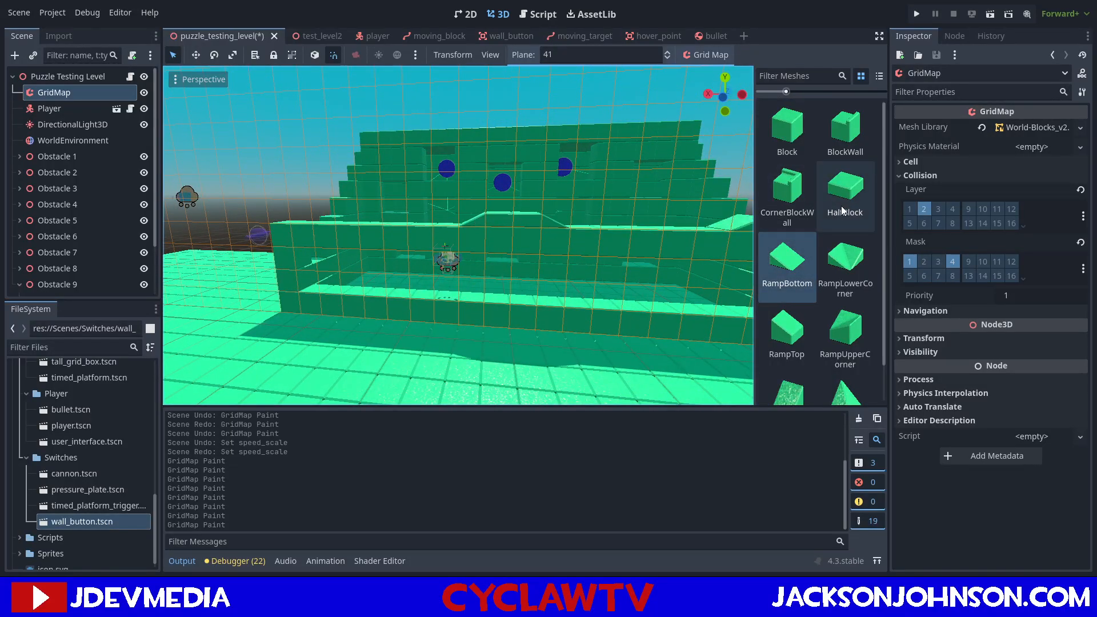
Paint flat HalfBlocks on top of the raised row's right section and finish its ends with RampBottom pieces.
{"action": "middle_click_drag", "start_coordinate": [692, 221], "coordinate": [559, 184]}
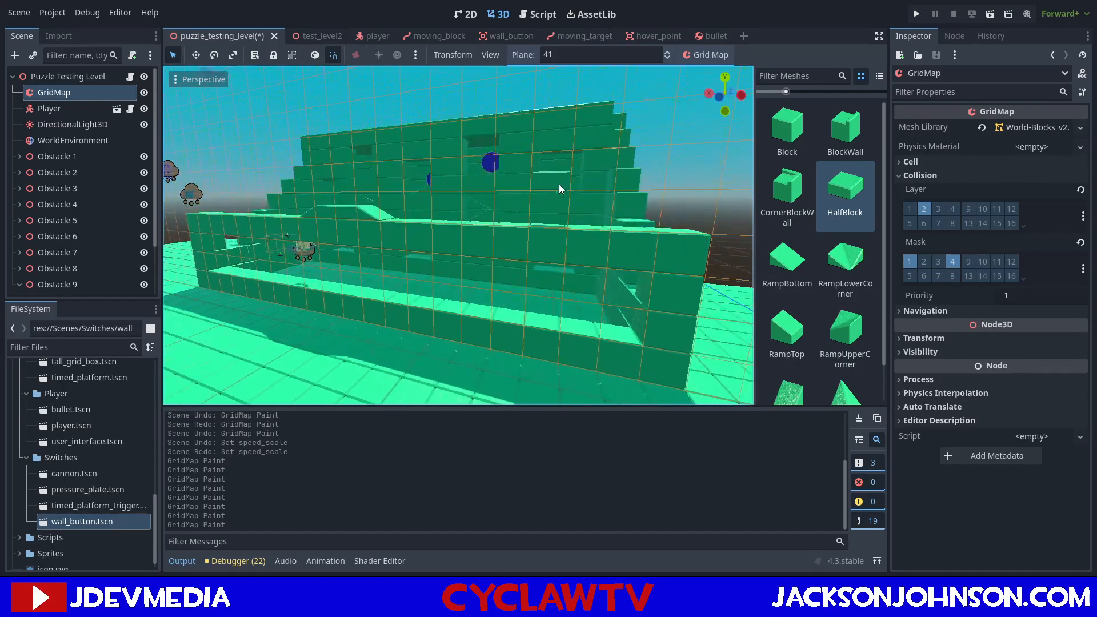
{"action": "left_click", "coordinate": [547, 210]}
{"action": "left_click", "coordinate": [592, 221]}
{"action": "left_click", "coordinate": [792, 255]}
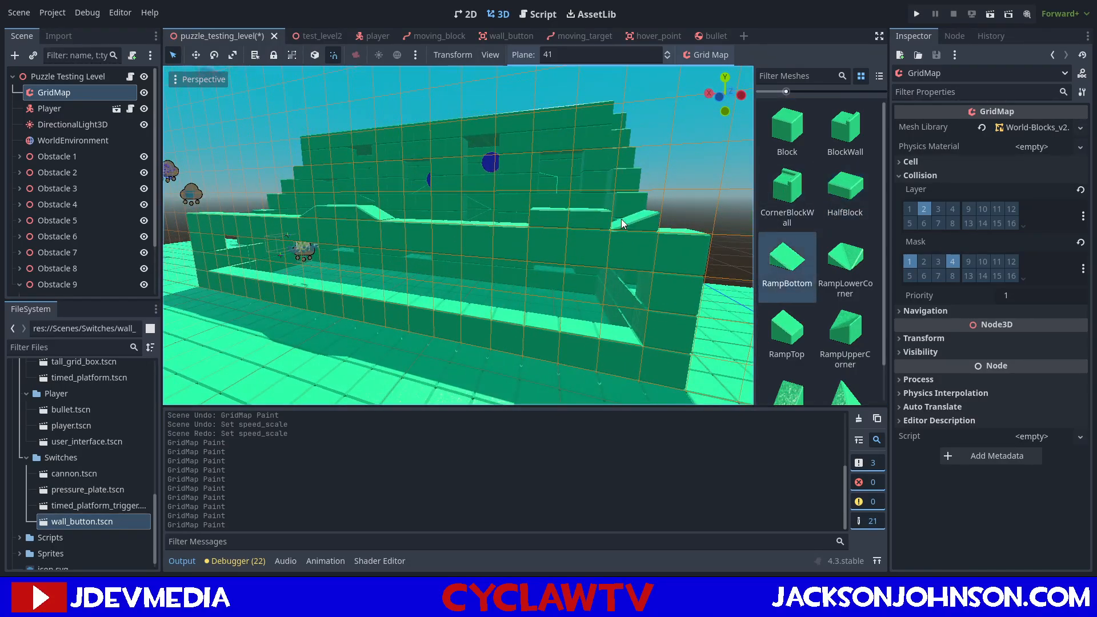
{"action": "left_click", "coordinate": [622, 219]}
{"action": "left_click", "coordinate": [506, 218]}
{"action": "mouse_move", "coordinate": [506, 219]}
{"action": "middle_mouse_down"}
{"action": "mouse_move", "coordinate": [472, 219]}
{"action": "mouse_move", "coordinate": [482, 216]}
{"action": "middle_mouse_up"}
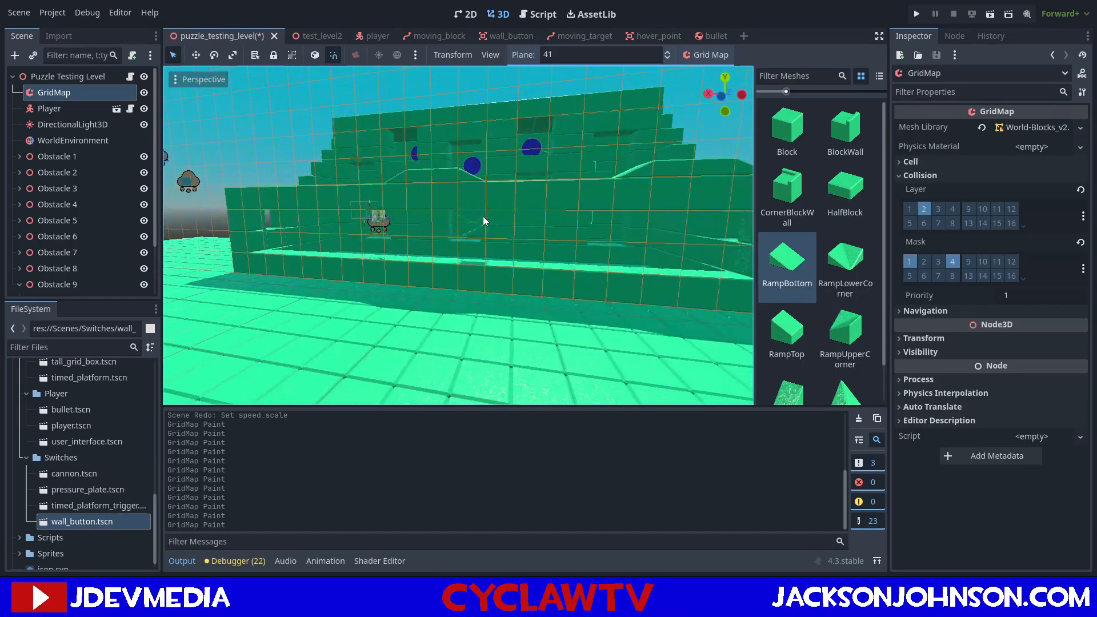
Place two Blocks side by side on the front ledge below the gap in the raised row's left part.
{"action": "mouse_move", "coordinate": [562, 232]}
{"action": "middle_mouse_down"}
{"action": "mouse_move", "coordinate": [554, 238]}
{"action": "mouse_move", "coordinate": [572, 247]}
{"action": "mouse_move", "coordinate": [532, 231]}
{"action": "middle_mouse_up"}
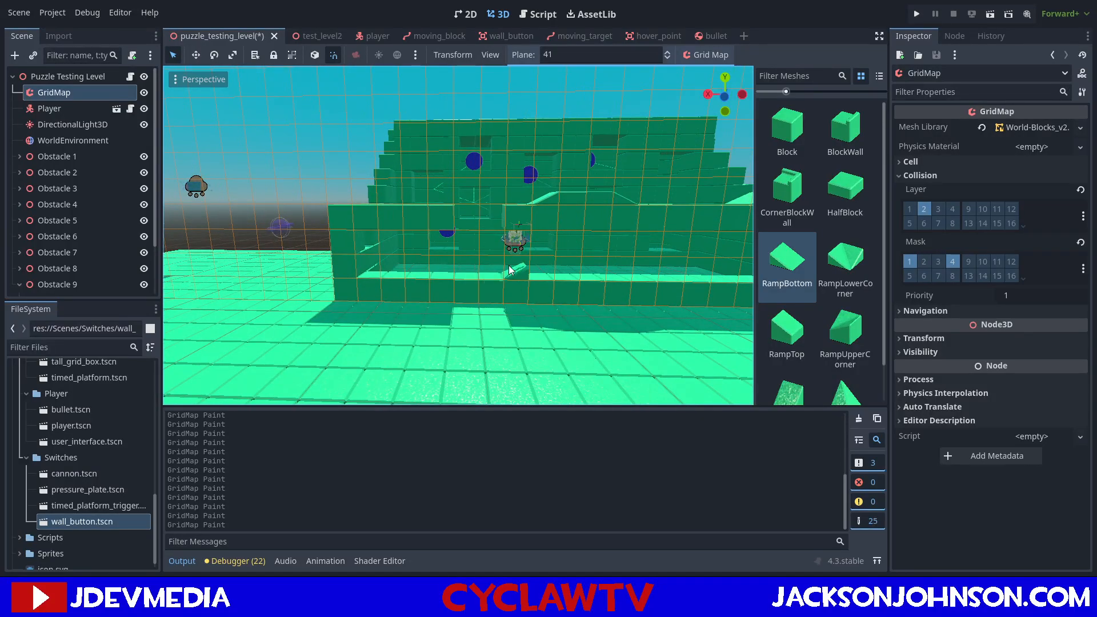
{"action": "scroll", "coordinate": [509, 263], "scroll_direction": "up", "scroll_amount": 4}
{"action": "left_click", "coordinate": [787, 129]}
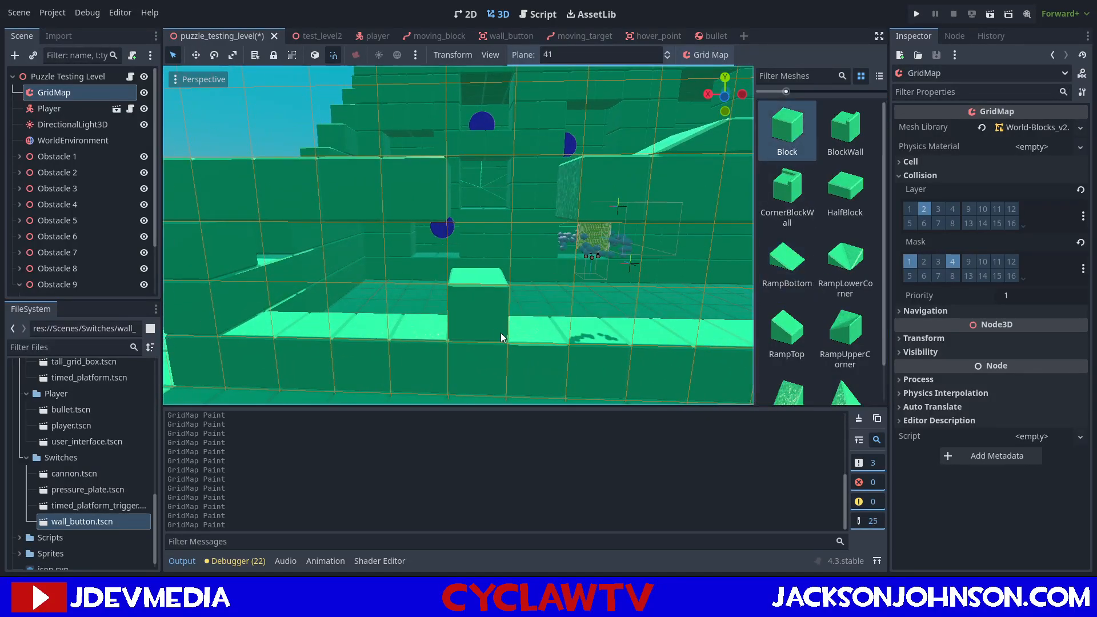
{"action": "left_click", "coordinate": [539, 327]}
{"action": "left_click", "coordinate": [481, 326]}
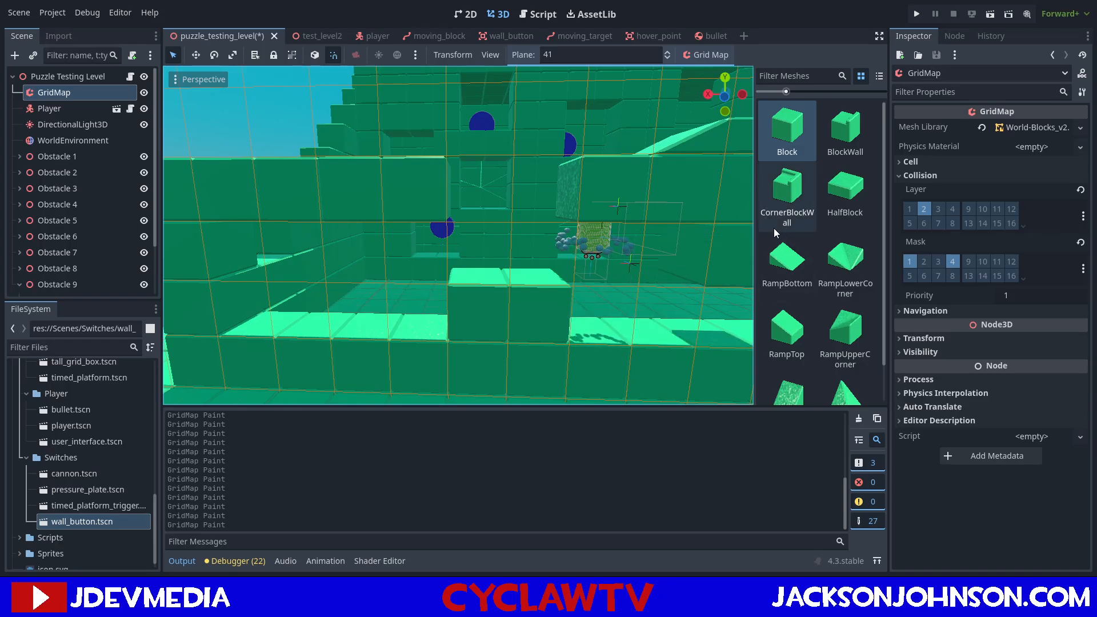
Erase one wall block on either side of the left gap to widen the opening in the raised row.
{"action": "scroll", "coordinate": [600, 220], "scroll_direction": "down", "scroll_amount": 2}
{"action": "right_click", "coordinate": [521, 220]}
{"action": "right_click", "coordinate": [444, 216]}
{"action": "middle_click_drag", "start_coordinate": [502, 226], "coordinate": [496, 231]}
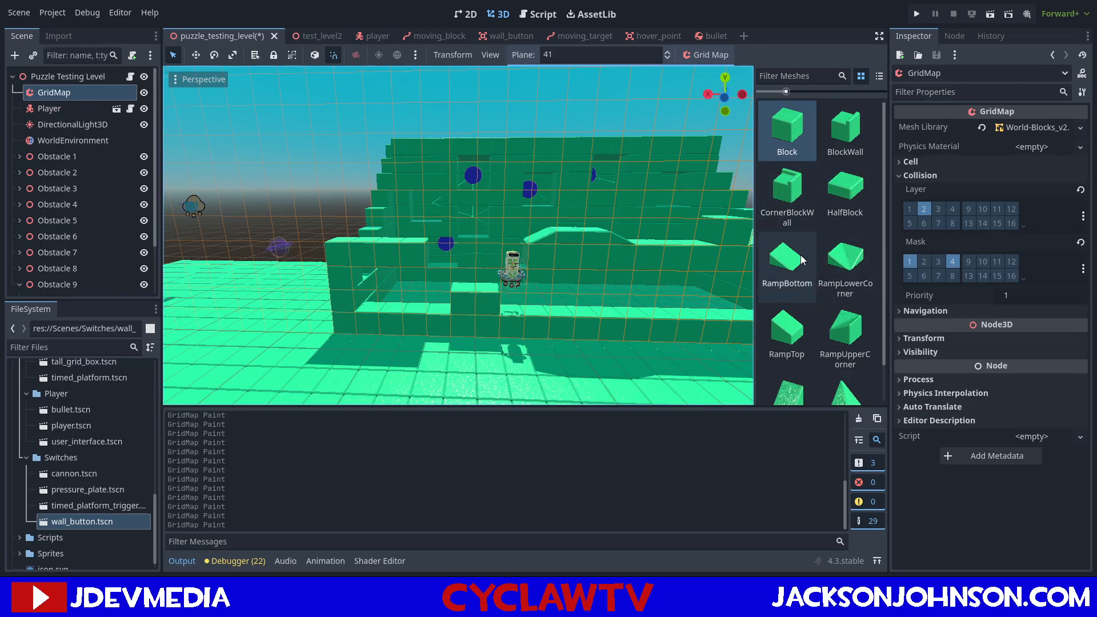
Rotate the RampTop mesh to slope toward the front and place two side by side on plane 40, before the ledge blocks.
{"action": "left_click", "coordinate": [802, 329]}
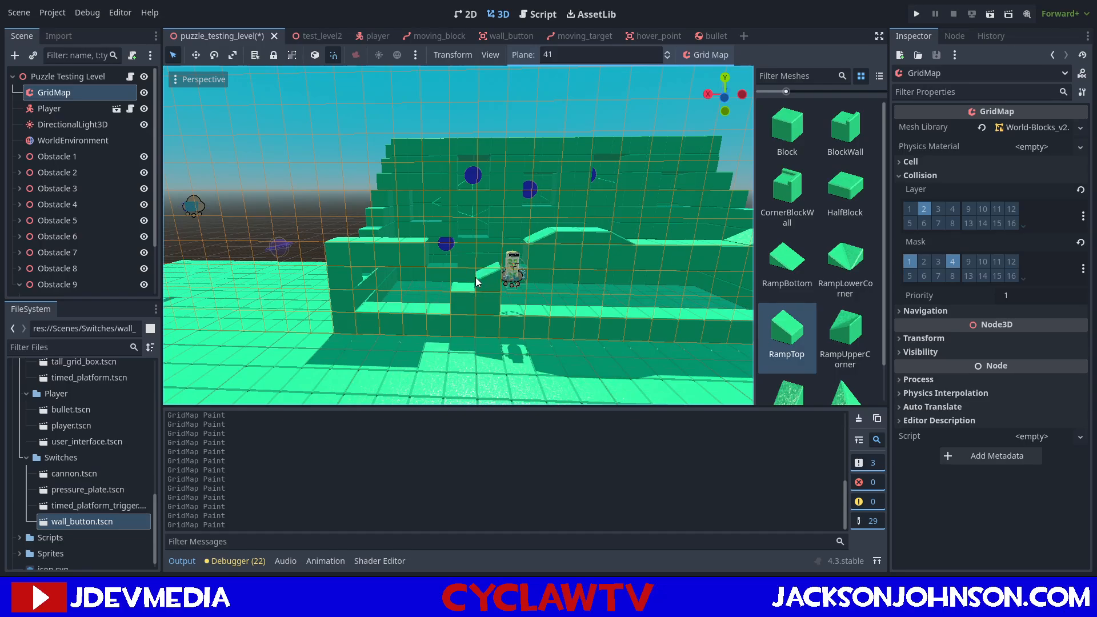
{"action": "key", "text": "s"}
{"action": "key", "text": "s"}
{"action": "key", "text": "s"}
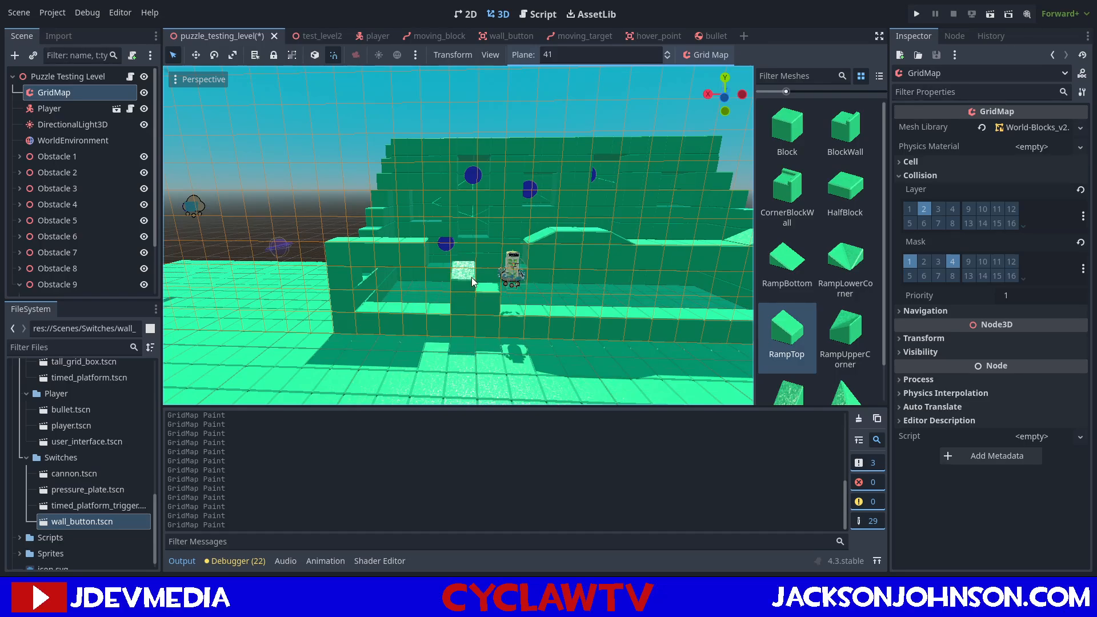
{"action": "key", "text": "q"}
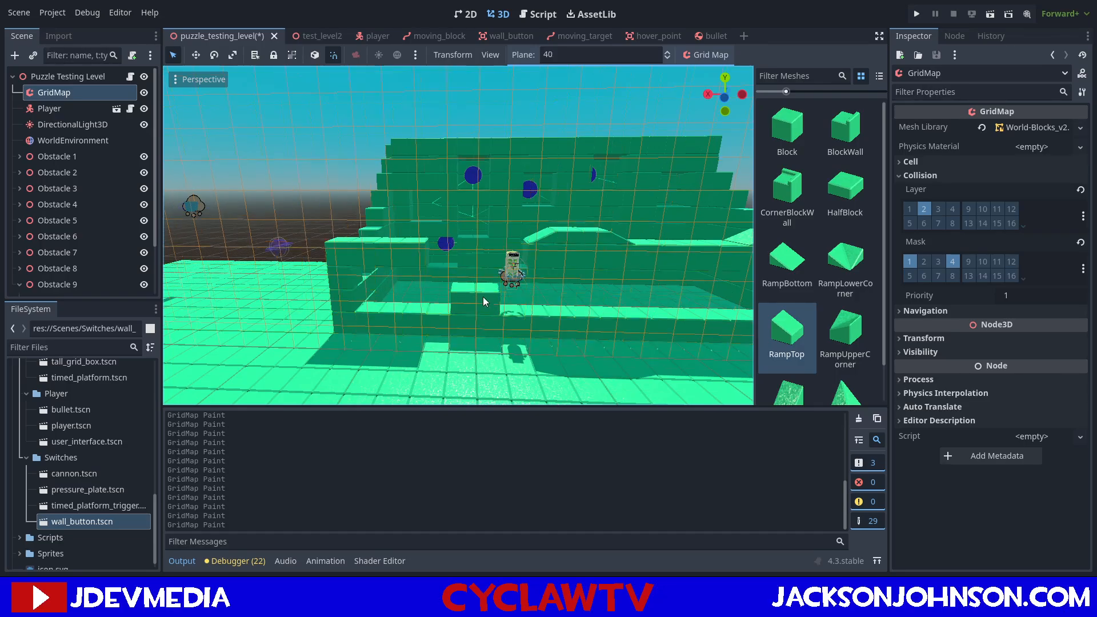
{"action": "left_click", "coordinate": [487, 317]}
{"action": "left_click", "coordinate": [459, 315]}
Extend the left ramp with two RampBottom pieces side by side on plane 39.
{"action": "key", "text": "q"}
{"action": "left_click", "coordinate": [806, 252]}
{"action": "left_click", "coordinate": [490, 338]}
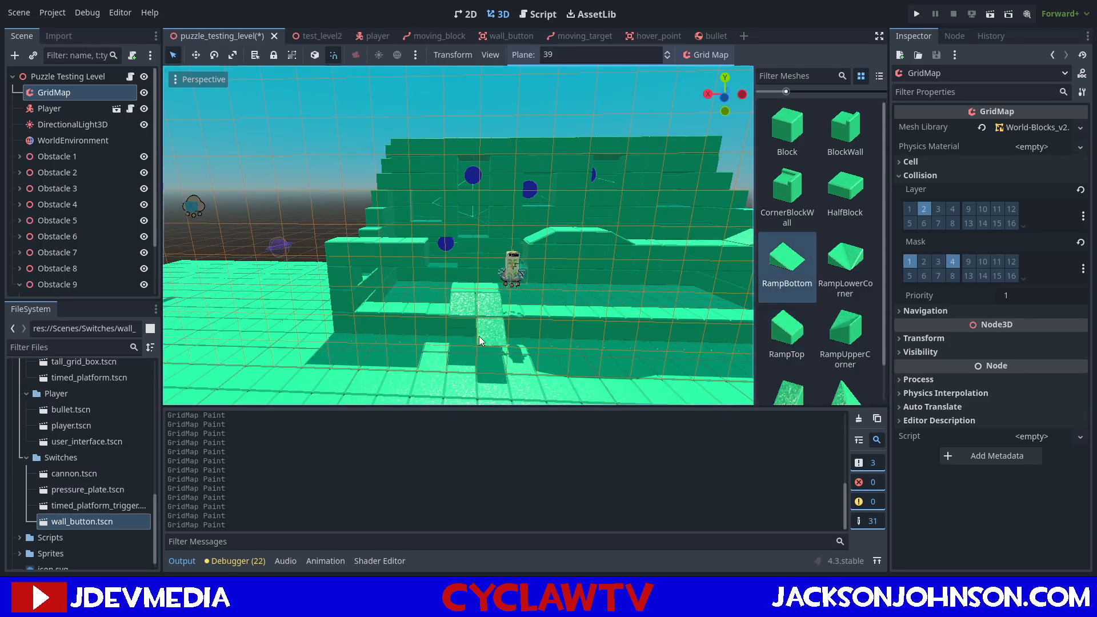
{"action": "left_click", "coordinate": [463, 337]}
Continue the left ramp down to the ground with a RampTop pair on plane 38 and a RampBottom pair on plane 37.
{"action": "left_click", "coordinate": [787, 338]}
{"action": "key", "text": "q"}
{"action": "left_click", "coordinate": [495, 383]}
{"action": "left_click", "coordinate": [457, 381]}
{"action": "left_click", "coordinate": [799, 261]}
{"action": "key", "text": "q"}
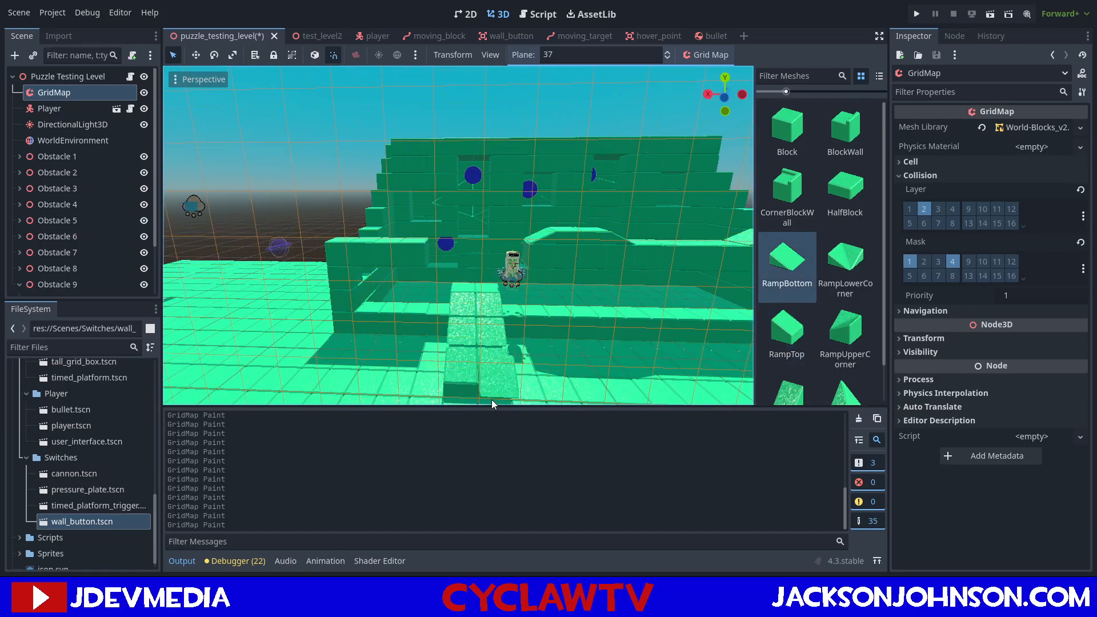
{"action": "left_click", "coordinate": [474, 388]}
Set the plane to 41 and erase a four-block gap in the raised row between the two half-block sections.
{"action": "middle_click_drag", "start_coordinate": [546, 279], "coordinate": [523, 276]}
{"action": "mouse_move", "coordinate": [674, 303]}
{"action": "middle_mouse_down"}
{"action": "mouse_move", "coordinate": [587, 276]}
{"action": "mouse_move", "coordinate": [616, 279]}
{"action": "mouse_move", "coordinate": [629, 297]}
{"action": "middle_mouse_up"}
{"action": "key", "text": "e"}
{"action": "key", "text": "e"}
{"action": "key", "text": "e"}
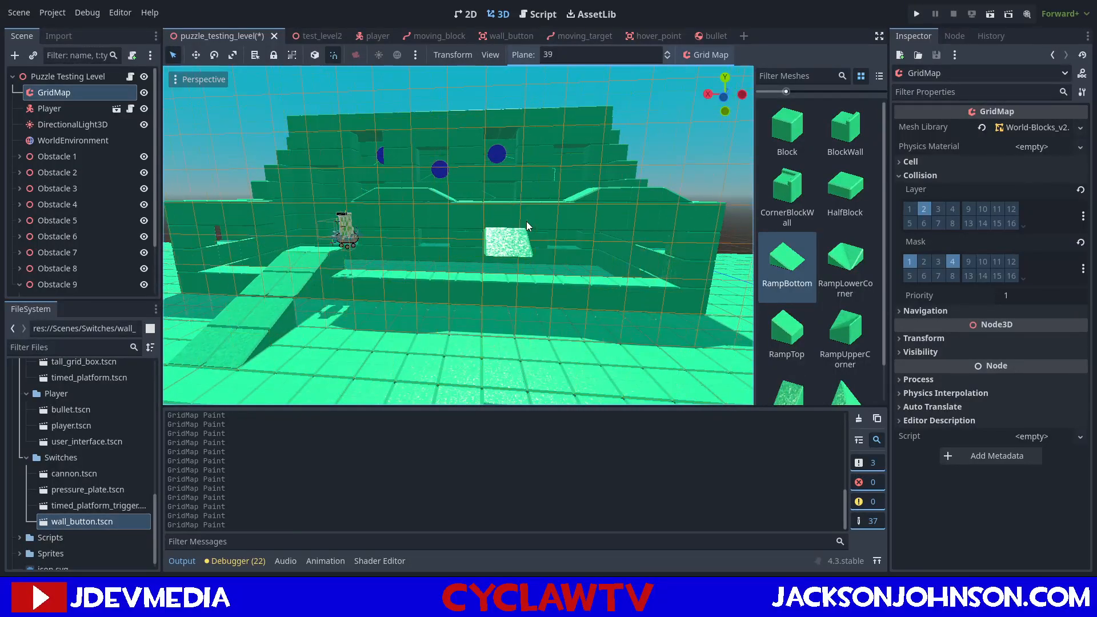
{"action": "key", "text": "e"}
{"action": "right_click", "coordinate": [491, 218]}
{"action": "right_click", "coordinate": [516, 219]}
{"action": "middle_click_drag", "start_coordinate": [523, 223], "coordinate": [526, 228]}
{"action": "right_click", "coordinate": [516, 226]}
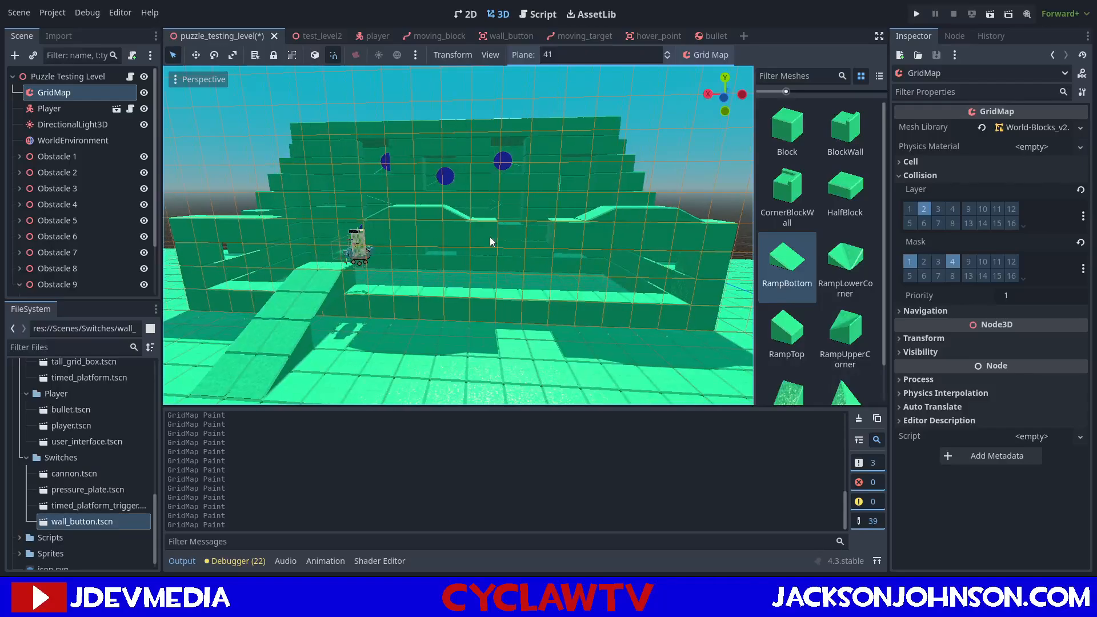
{"action": "right_click", "coordinate": [562, 235]}
Place a RampBottom piece at each side of both gaps in the raised row to slope their inner corners.
{"action": "mouse_move", "coordinate": [537, 328]}
{"action": "middle_mouse_down"}
{"action": "mouse_move", "coordinate": [549, 323]}
{"action": "mouse_move", "coordinate": [404, 266]}
{"action": "middle_mouse_up"}
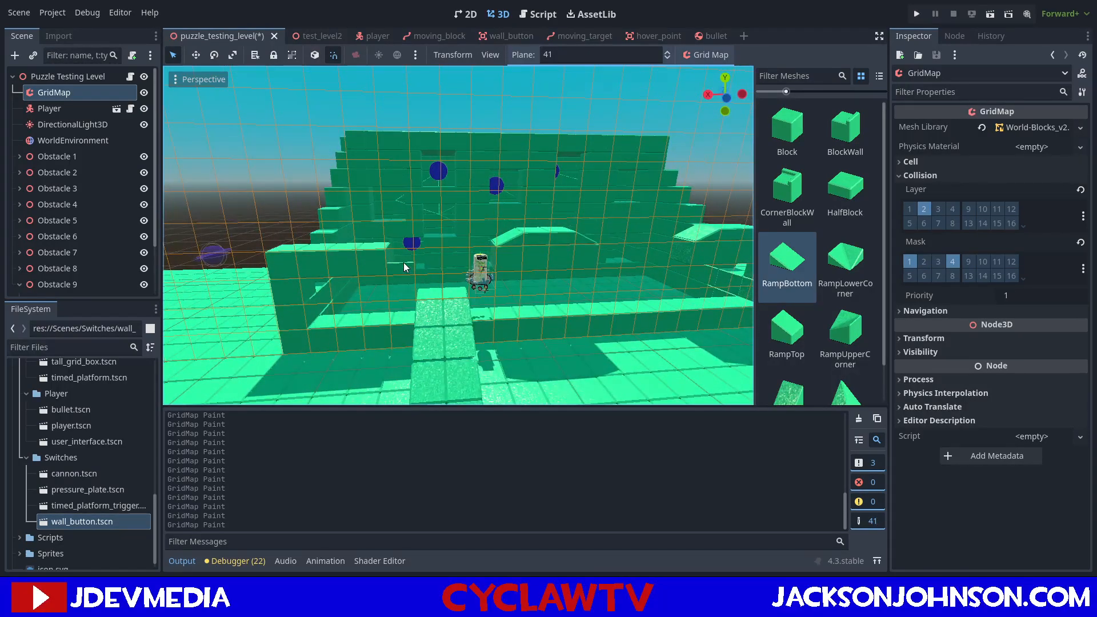
{"action": "left_click", "coordinate": [405, 267]}
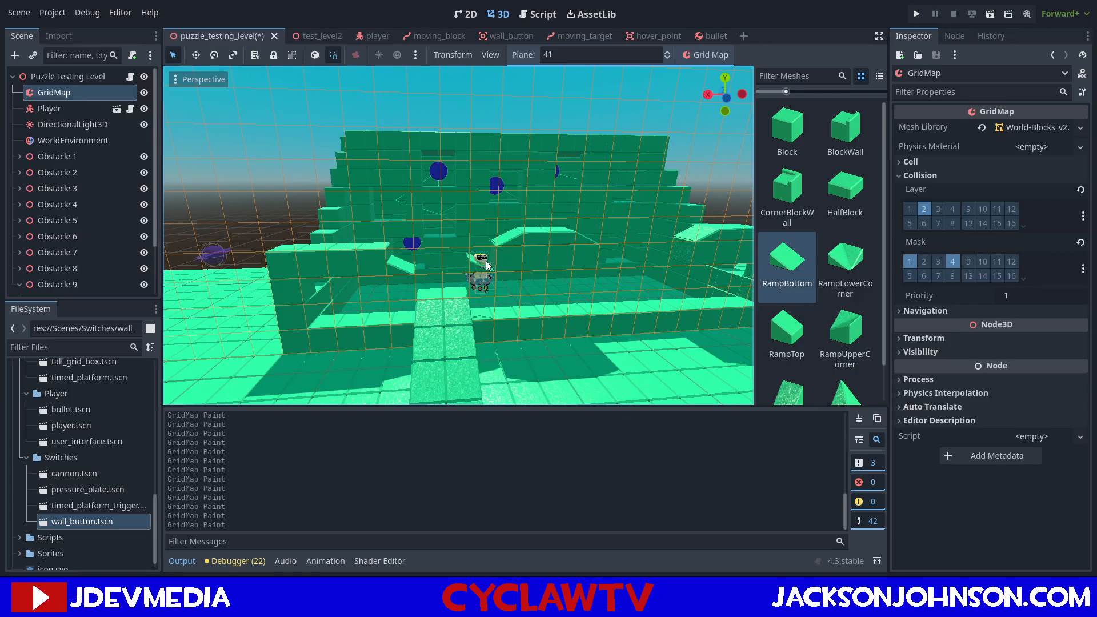
{"action": "mouse_move", "coordinate": [561, 284]}
{"action": "middle_mouse_down"}
{"action": "mouse_move", "coordinate": [551, 281]}
{"action": "mouse_move", "coordinate": [583, 282]}
{"action": "middle_mouse_up"}
{"action": "left_click", "coordinate": [553, 288]}
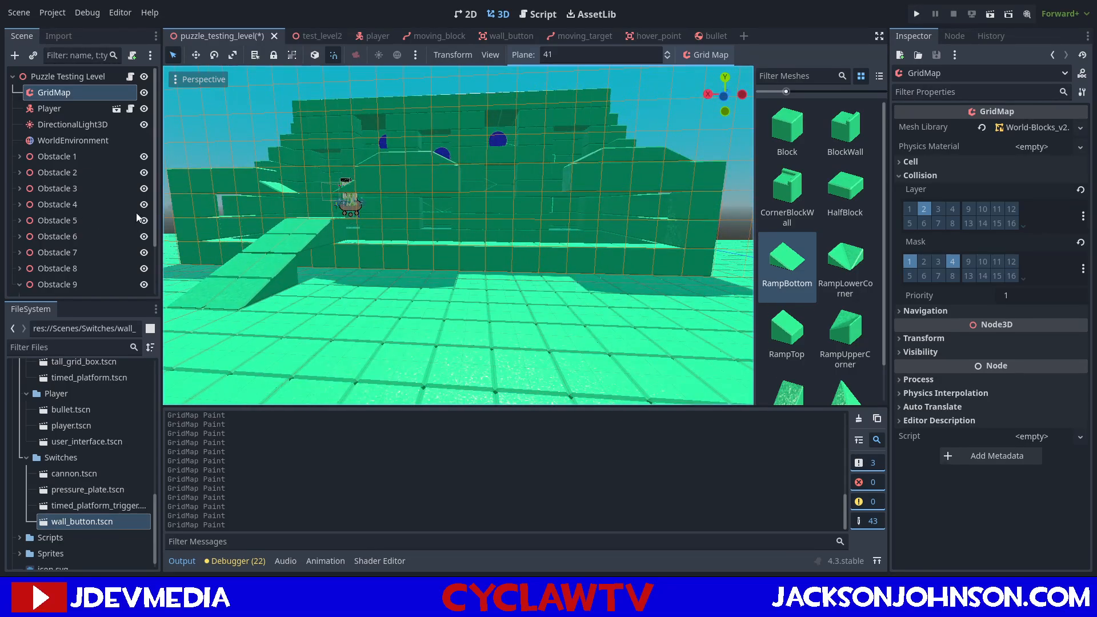
{"action": "scroll", "coordinate": [519, 224], "scroll_direction": "down", "scroll_amount": 5}
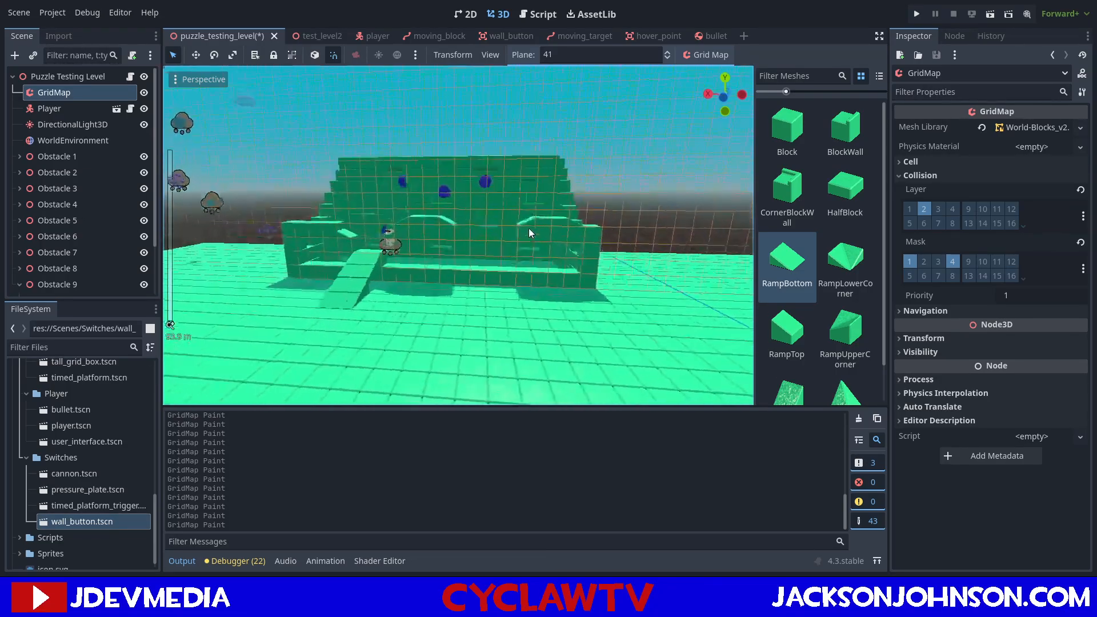
{"action": "scroll", "coordinate": [528, 228], "scroll_direction": "up", "scroll_amount": 3}
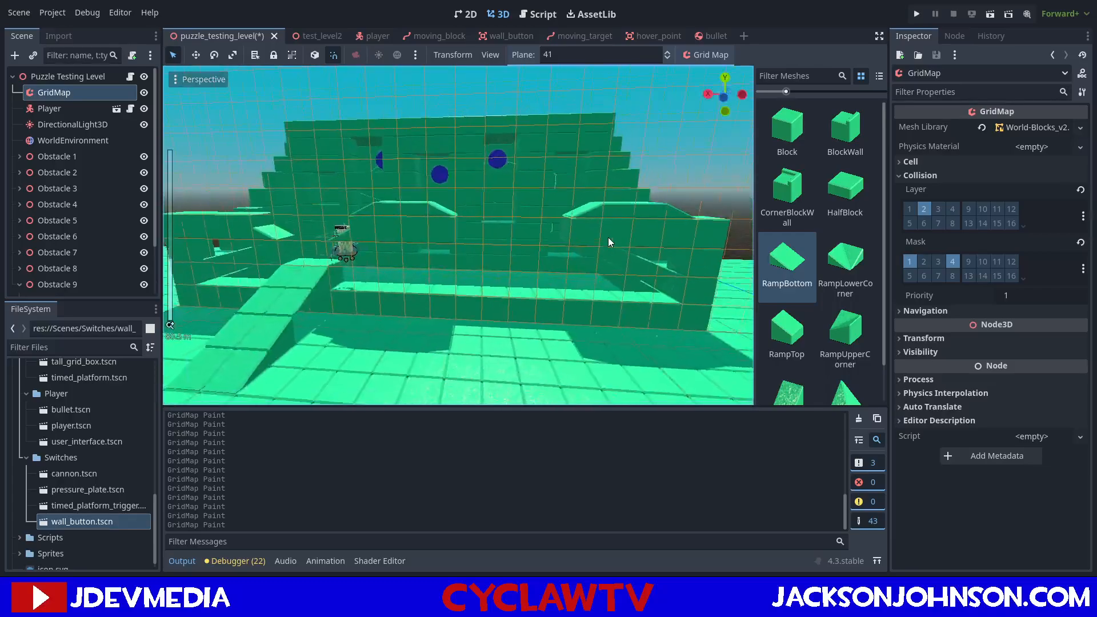
{"action": "left_click", "coordinate": [477, 229]}
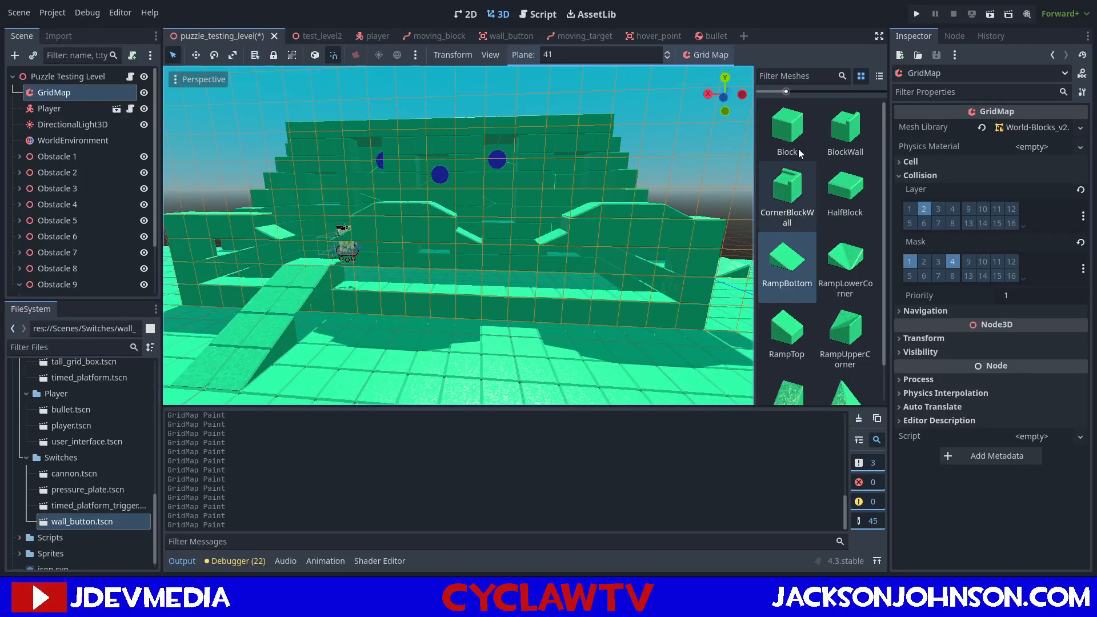
Place two Blocks side by side on the front ledge below the right gap, and reselect the RampBottom mesh.
{"action": "middle_click_drag", "start_coordinate": [491, 246], "coordinate": [471, 258]}
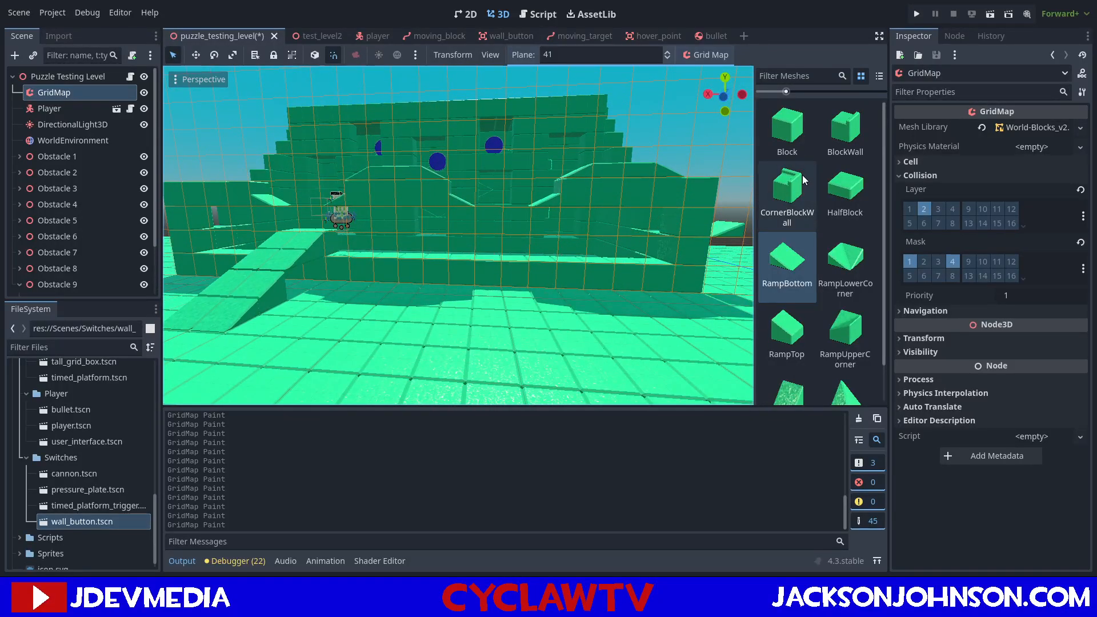
{"action": "left_click", "coordinate": [790, 132]}
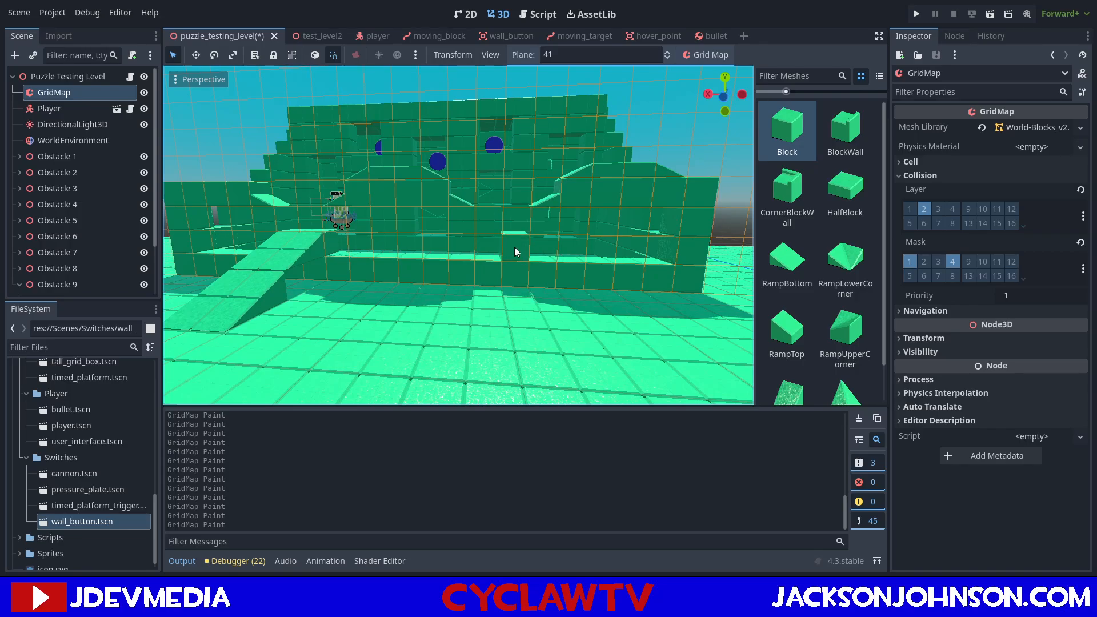
{"action": "left_click", "coordinate": [787, 263]}
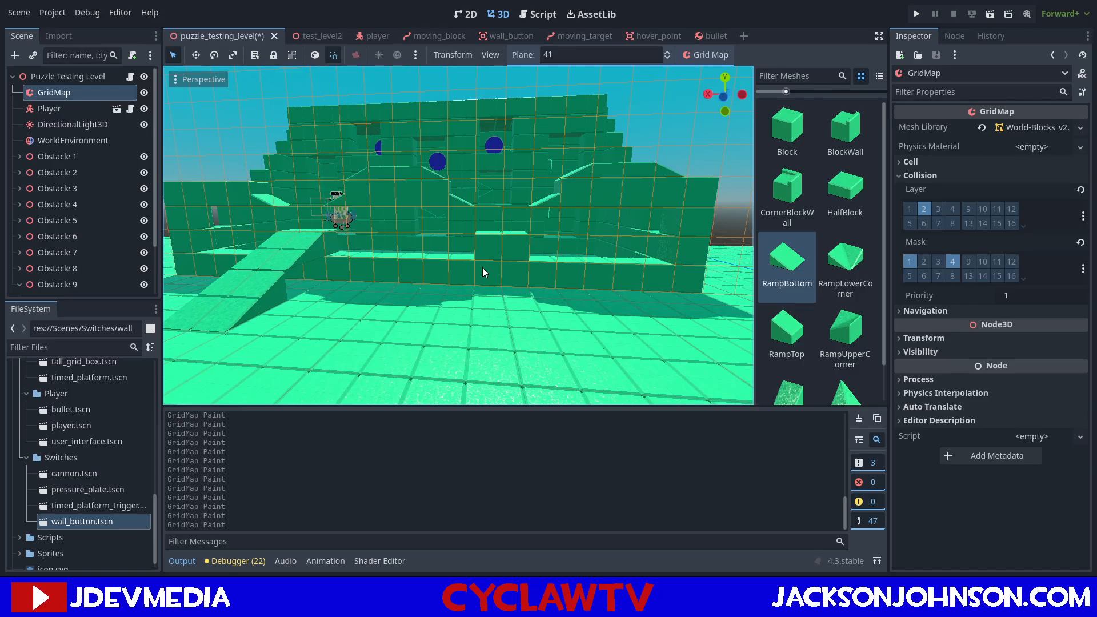
Set the plane to 40 and place two RampTop pieces side by side in front of the right gap's ledge blocks.
{"action": "middle_click_drag", "start_coordinate": [588, 182], "coordinate": [630, 208]}
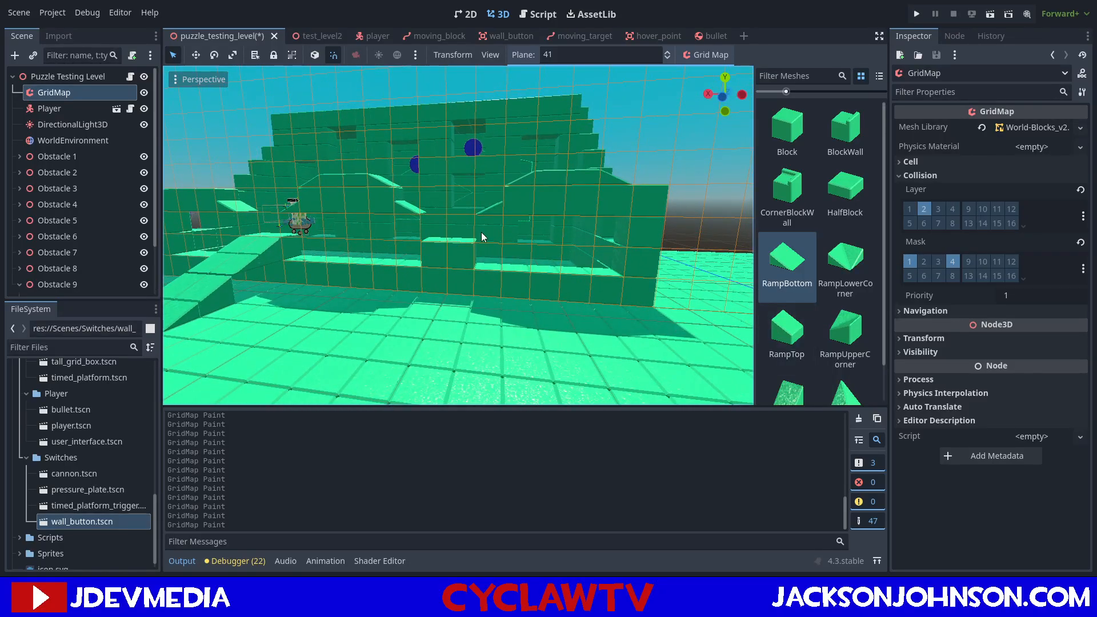
{"action": "scroll", "coordinate": [608, 221], "scroll_direction": "up", "scroll_amount": 5}
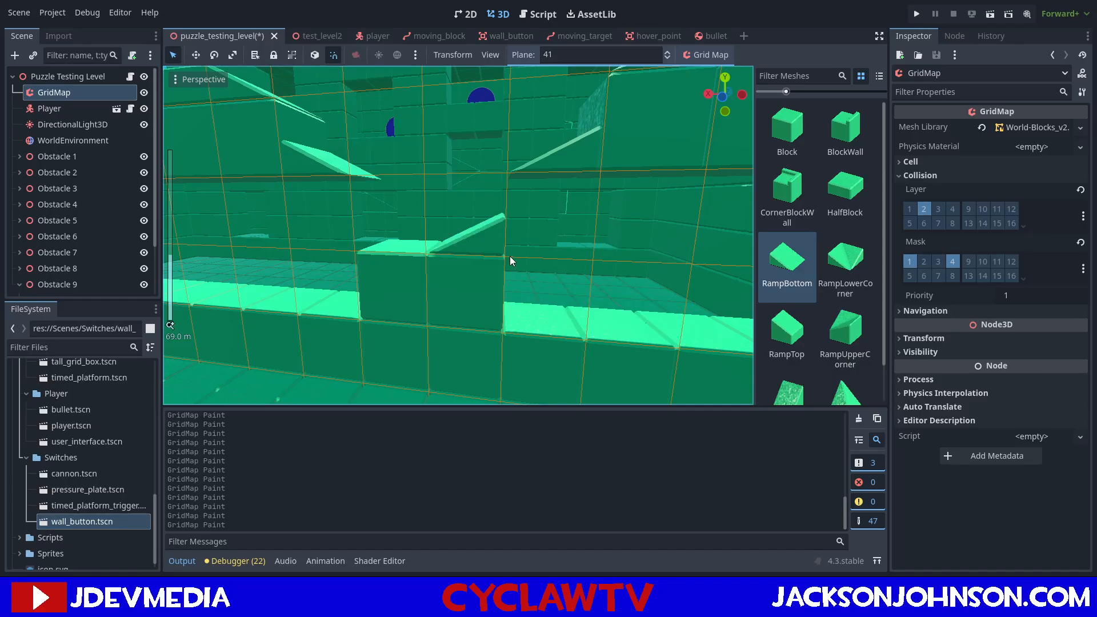
{"action": "scroll", "coordinate": [503, 260], "scroll_direction": "down", "scroll_amount": 5}
{"action": "key", "text": "q"}
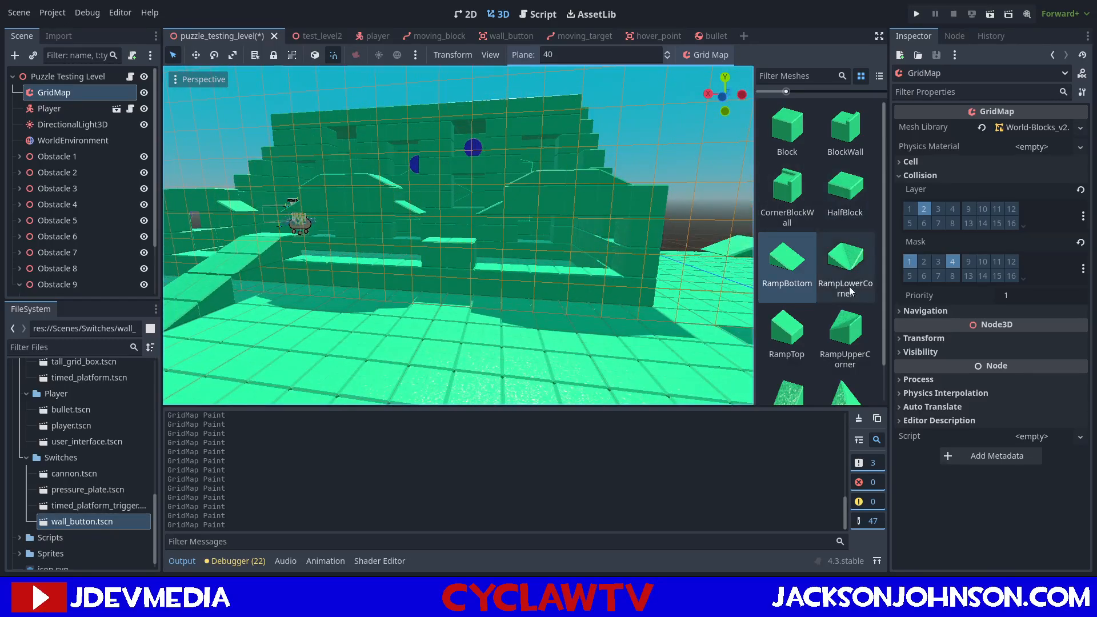
{"action": "left_click", "coordinate": [800, 338]}
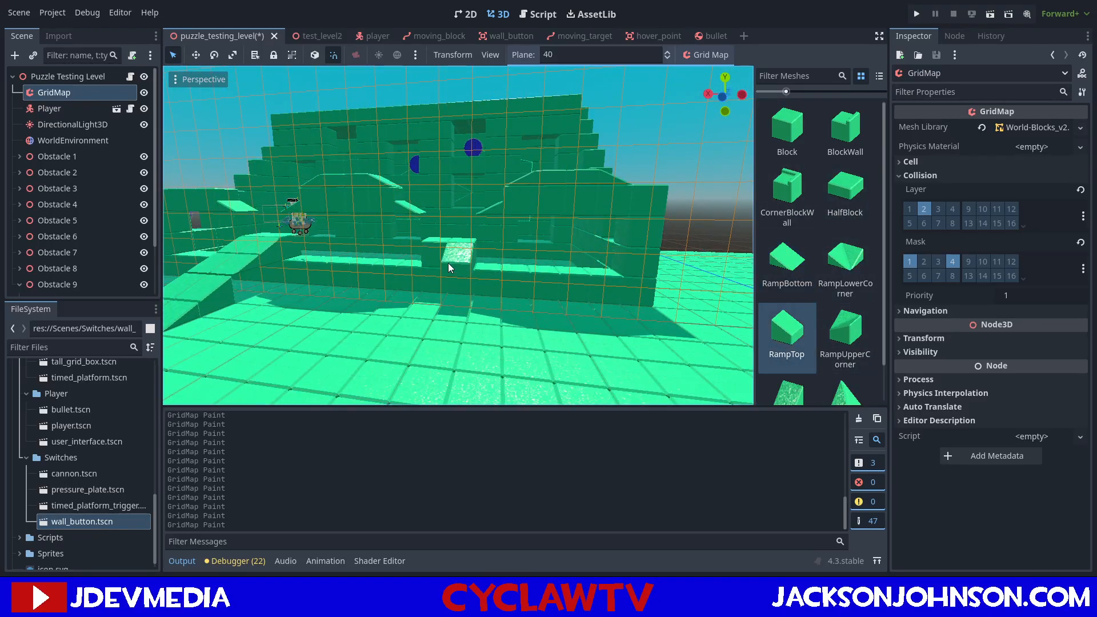
Extend the right ramp with two RampBottom pieces side by side on plane 39.
{"action": "left_click", "coordinate": [788, 263]}
{"action": "key", "text": "q"}
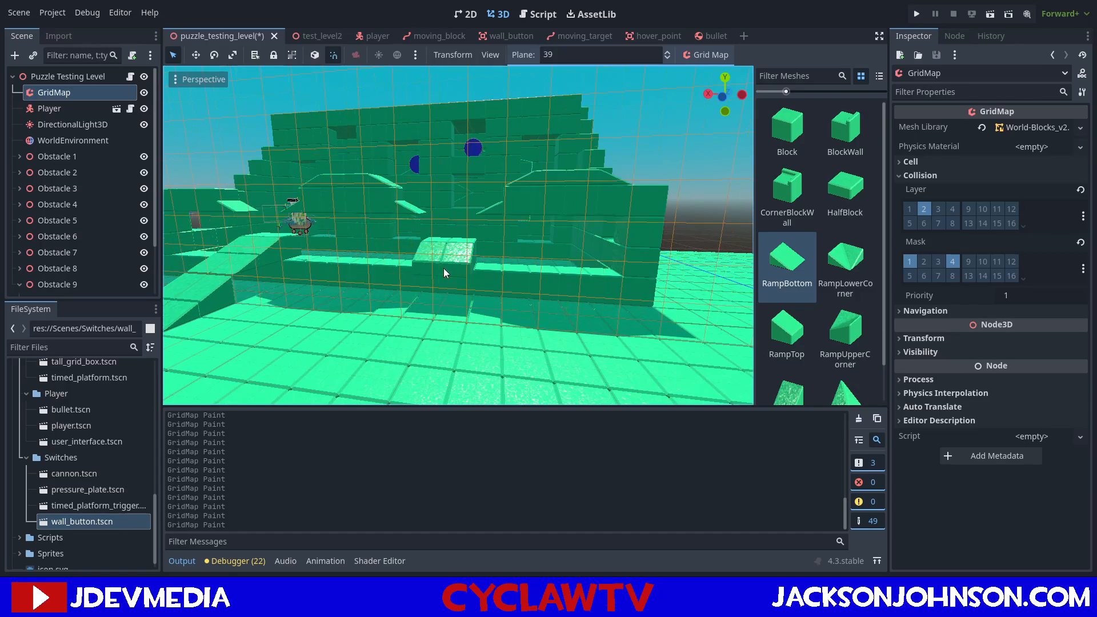
{"action": "left_click", "coordinate": [443, 269]}
{"action": "left_click", "coordinate": [422, 274]}
Continue the right ramp down to the ground with a RampTop pair on plane 38 and a RampBottom pair on plane 37.
{"action": "key", "text": "q"}
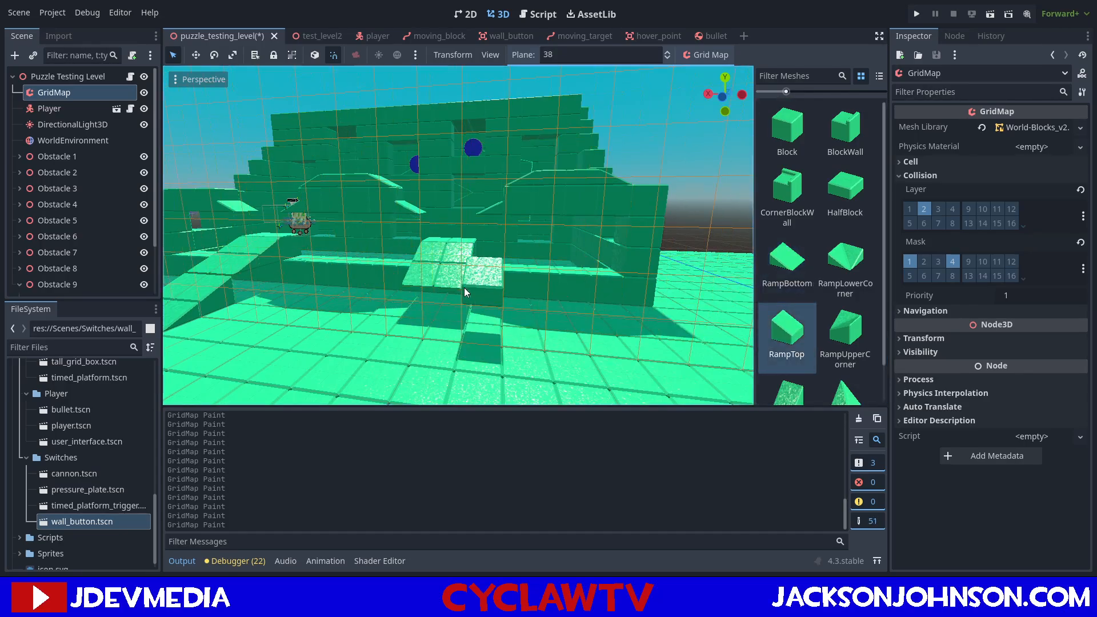
{"action": "left_click", "coordinate": [440, 307]}
{"action": "left_click", "coordinate": [404, 310]}
{"action": "left_click", "coordinate": [800, 272]}
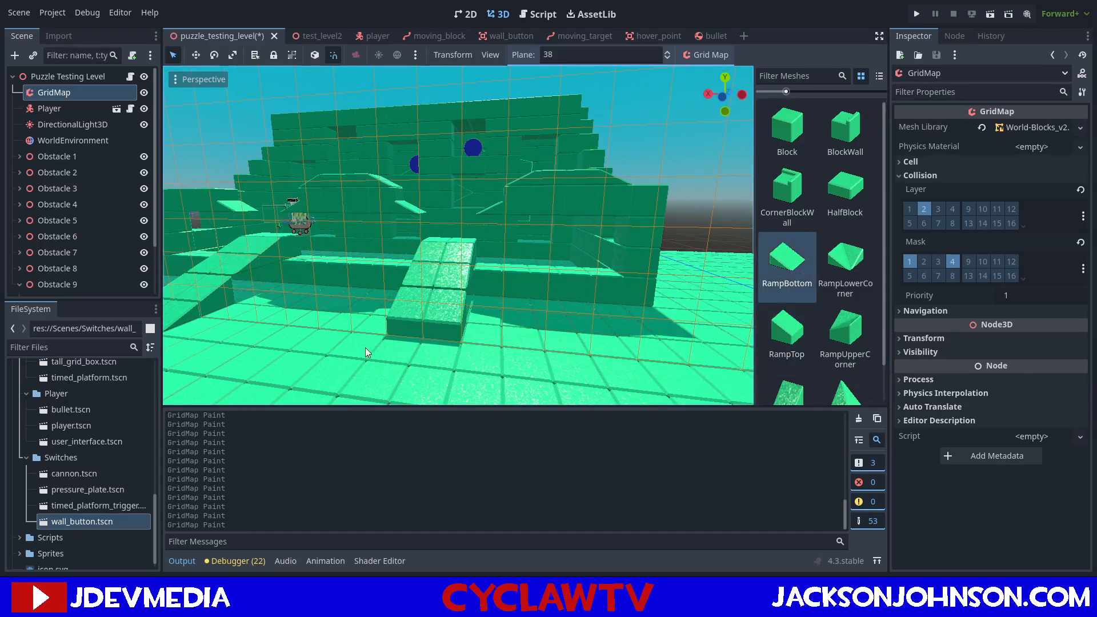
{"action": "key", "text": "q"}
{"action": "left_click", "coordinate": [437, 348]}
{"action": "left_click", "coordinate": [401, 347]}
Examine both ramps and the openings in the raised row from several angles and distances.
{"action": "mouse_move", "coordinate": [466, 257]}
{"action": "middle_mouse_down"}
{"action": "mouse_move", "coordinate": [488, 280]}
{"action": "mouse_move", "coordinate": [512, 261]}
{"action": "mouse_move", "coordinate": [483, 263]}
{"action": "middle_mouse_up"}
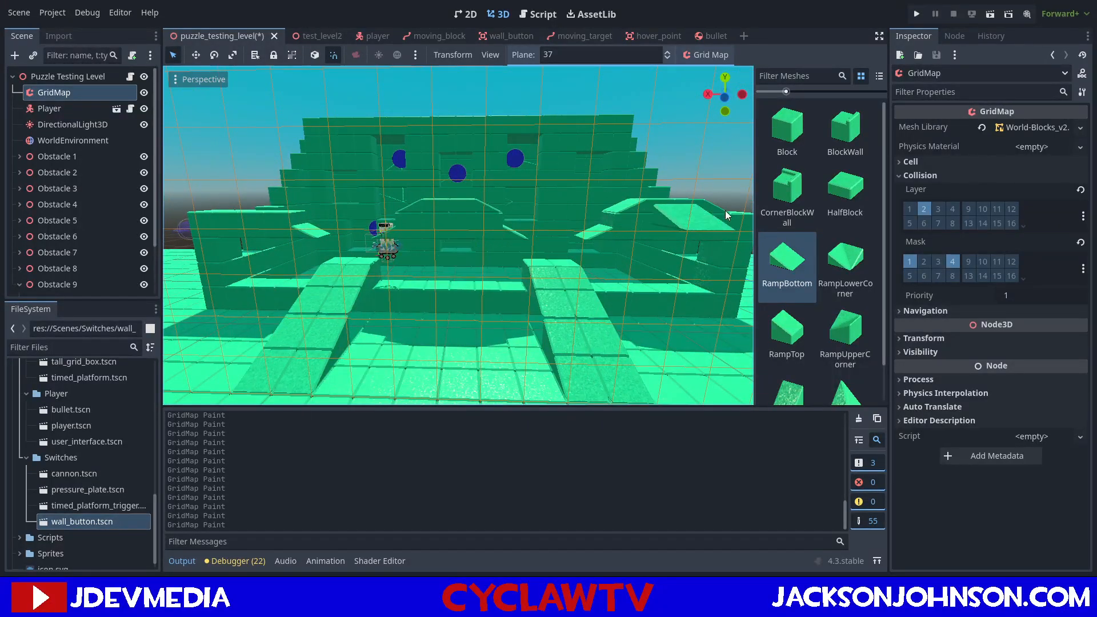
{"action": "middle_click_drag", "start_coordinate": [632, 199], "coordinate": [561, 211]}
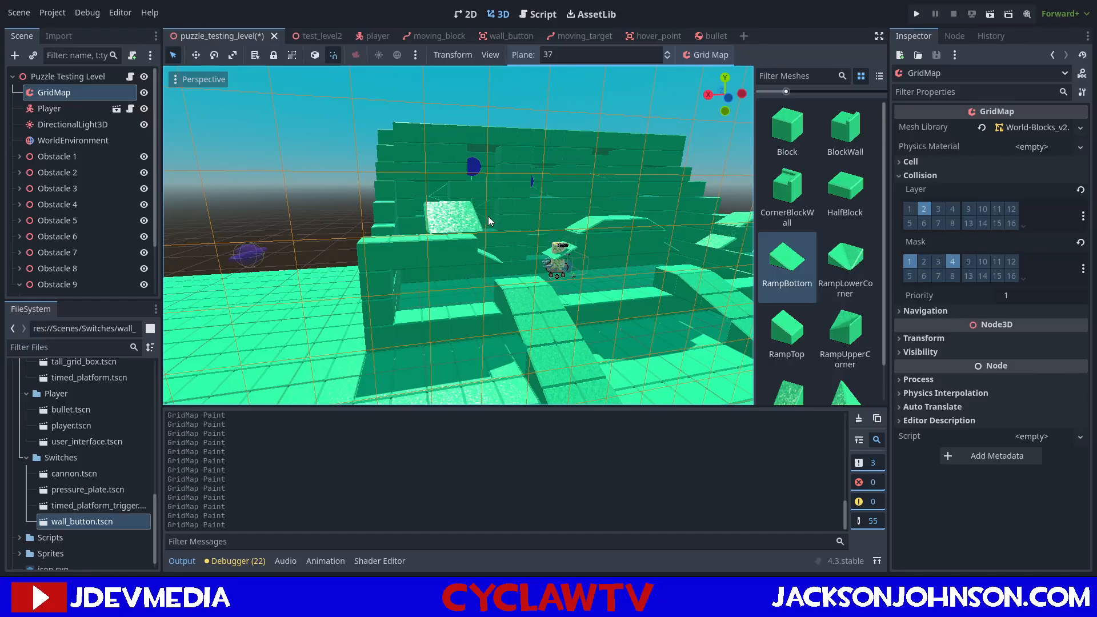
{"action": "scroll", "coordinate": [460, 229], "scroll_direction": "down", "scroll_amount": 6}
{"action": "mouse_move", "coordinate": [485, 245]}
{"action": "middle_mouse_down"}
{"action": "mouse_move", "coordinate": [466, 256]}
{"action": "mouse_move", "coordinate": [471, 242]}
{"action": "middle_mouse_up"}
{"action": "scroll", "coordinate": [466, 255], "scroll_direction": "up", "scroll_amount": 7}
{"action": "scroll", "coordinate": [513, 240], "scroll_direction": "down", "scroll_amount": 4}
{"action": "scroll", "coordinate": [579, 243], "scroll_direction": "up", "scroll_amount": 7}
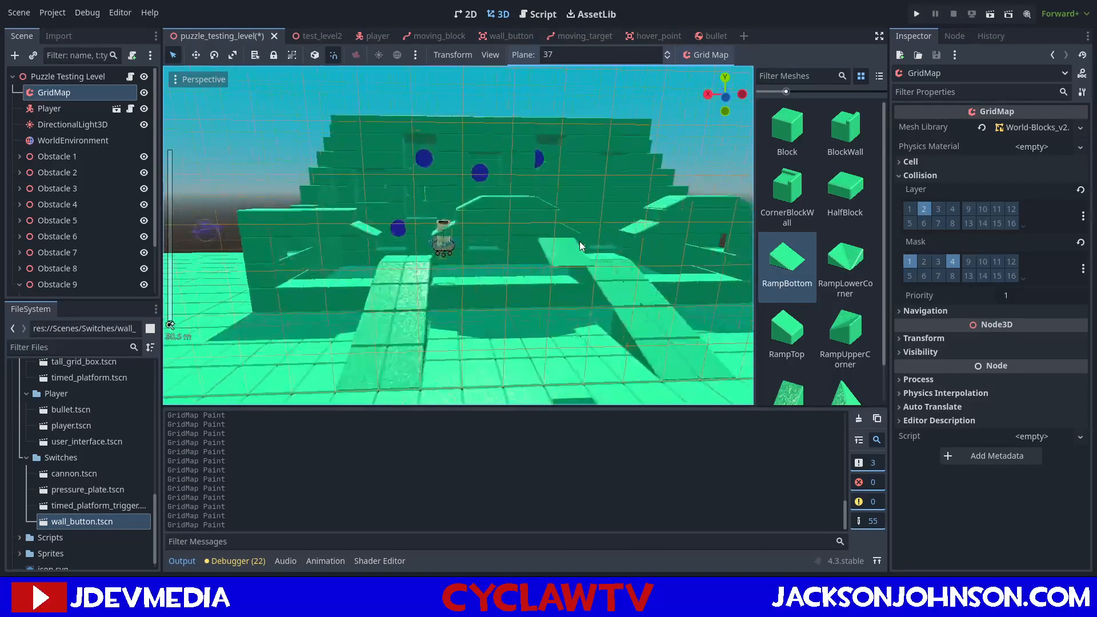
{"action": "scroll", "coordinate": [579, 243], "scroll_direction": "down", "scroll_amount": 8}
Set the plane to 42 and paint a row of HalfBlocks between the tops of the two ramps.
{"action": "left_click", "coordinate": [846, 200]}
{"action": "key", "text": "e"}
{"action": "key", "text": "e"}
{"action": "key", "text": "e"}
{"action": "key", "text": "e"}
{"action": "key", "text": "e"}
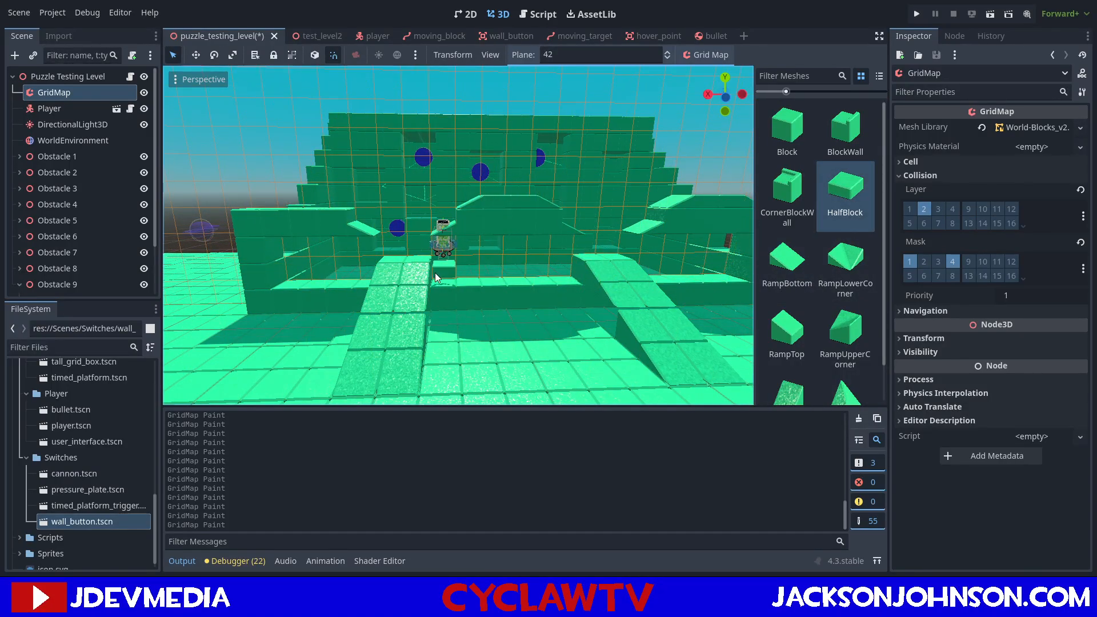
{"action": "left_click_drag", "start_coordinate": [434, 272], "coordinate": [527, 271]}
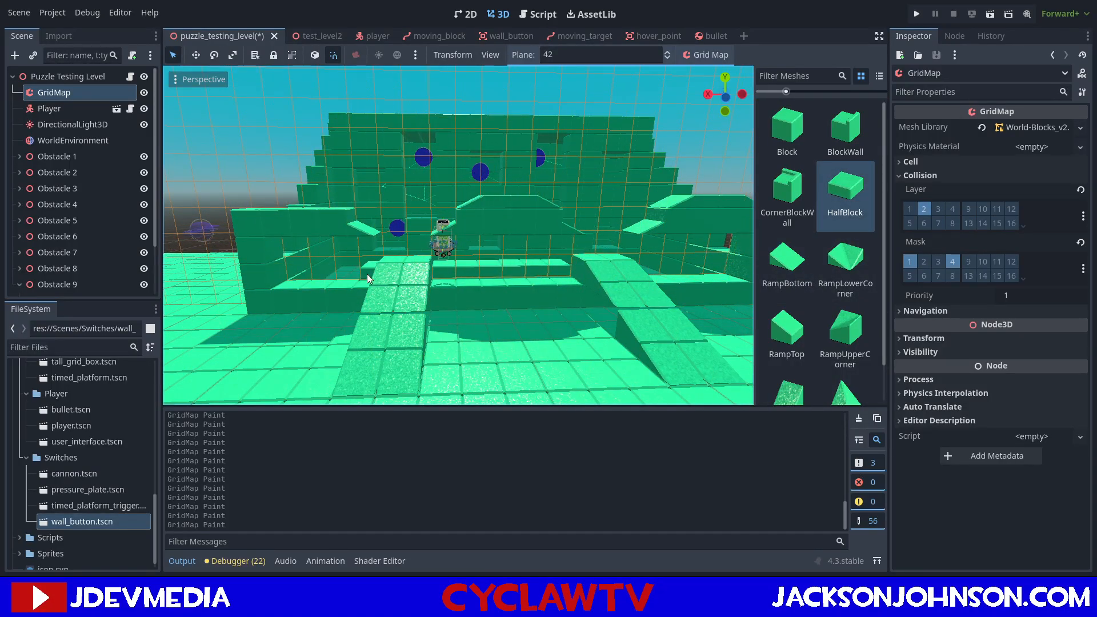
Extend the row of HalfBlocks on plane 42 outward past both ramps to the side walls.
{"action": "middle_click_drag", "start_coordinate": [308, 276], "coordinate": [523, 290]}
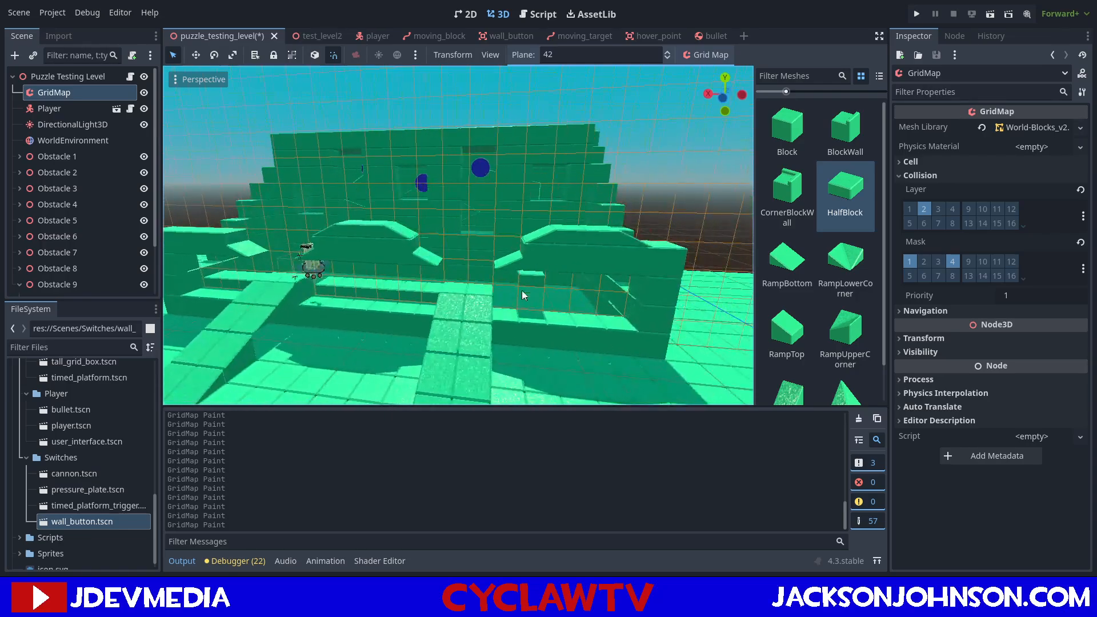
{"action": "left_click_drag", "start_coordinate": [524, 298], "coordinate": [604, 297]}
{"action": "middle_click_drag", "start_coordinate": [352, 271], "coordinate": [455, 351]}
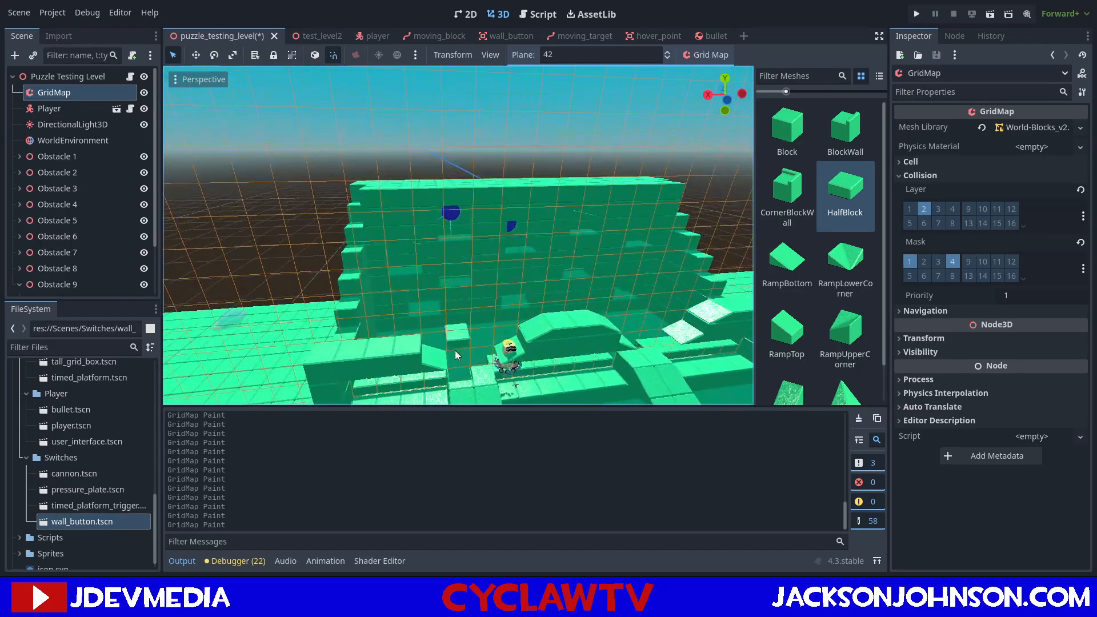
{"action": "middle_click_drag", "start_coordinate": [627, 360], "coordinate": [482, 334]}
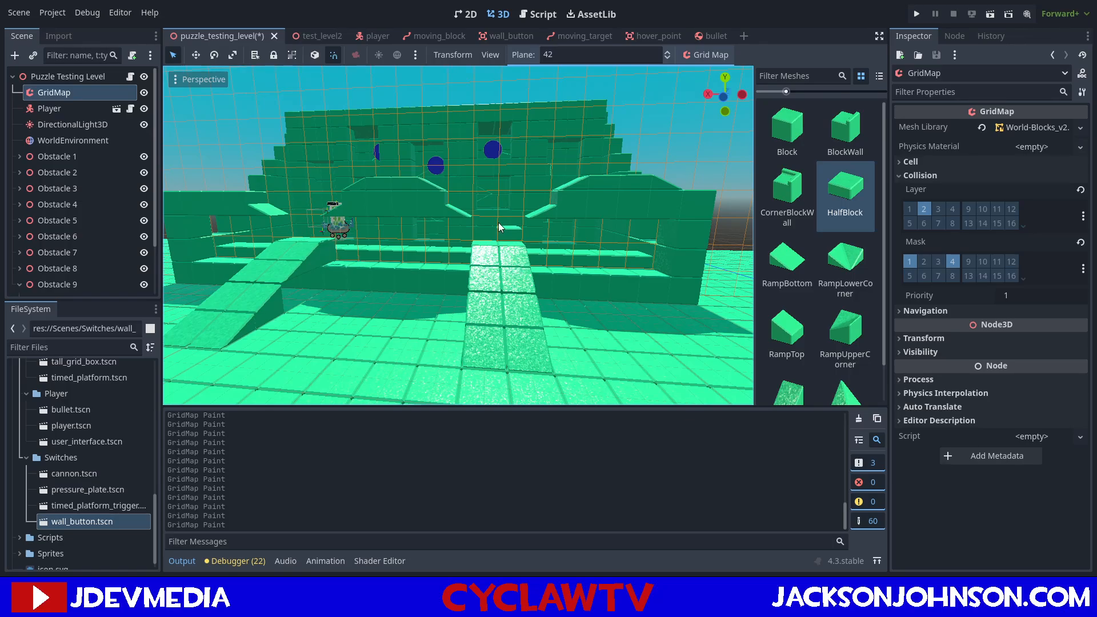
{"action": "middle_click_drag", "start_coordinate": [498, 224], "coordinate": [496, 230]}
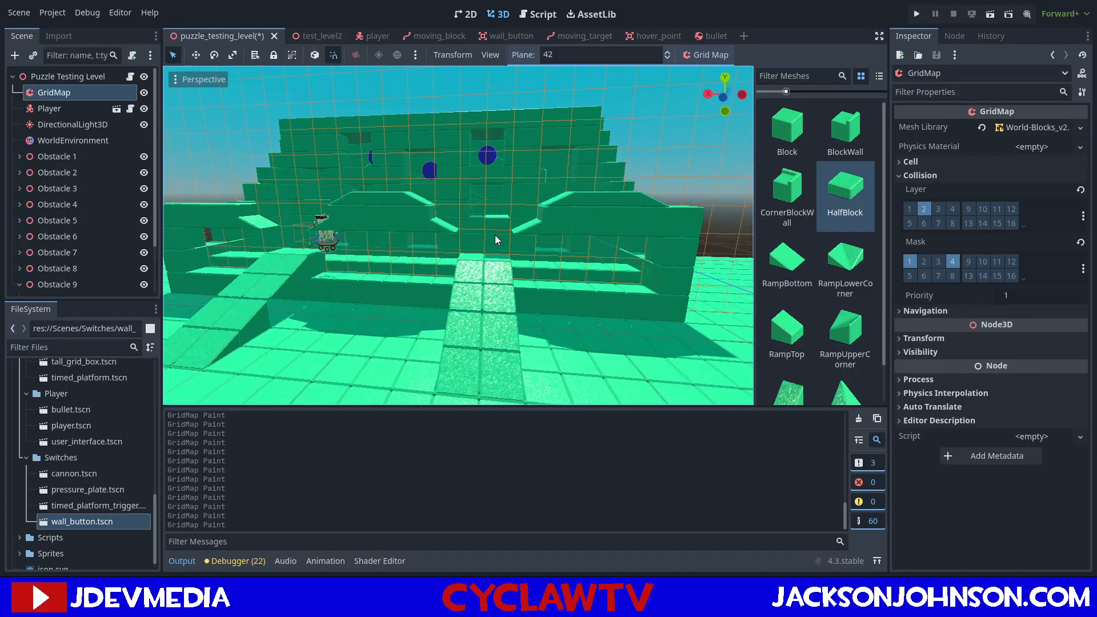
Set the plane to 41 and place a pair of HalfBlocks at the top of each ramp.
{"action": "key", "text": "q"}
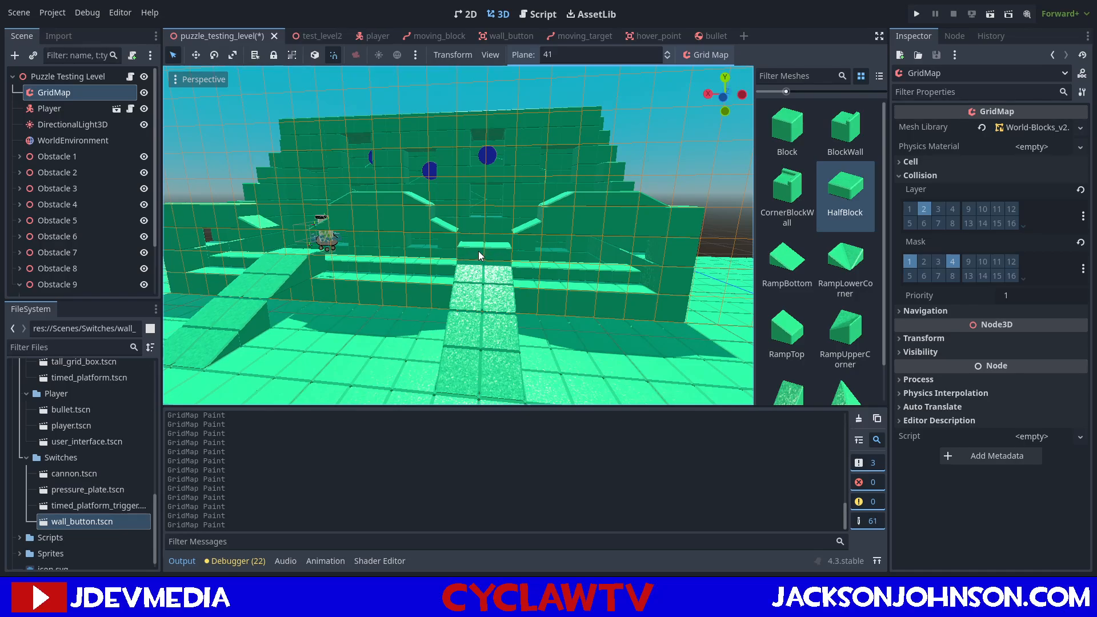
{"action": "mouse_move", "coordinate": [439, 246]}
{"action": "middle_mouse_down"}
{"action": "mouse_move", "coordinate": [410, 243]}
{"action": "mouse_move", "coordinate": [443, 232]}
{"action": "mouse_move", "coordinate": [435, 236]}
{"action": "middle_mouse_up"}
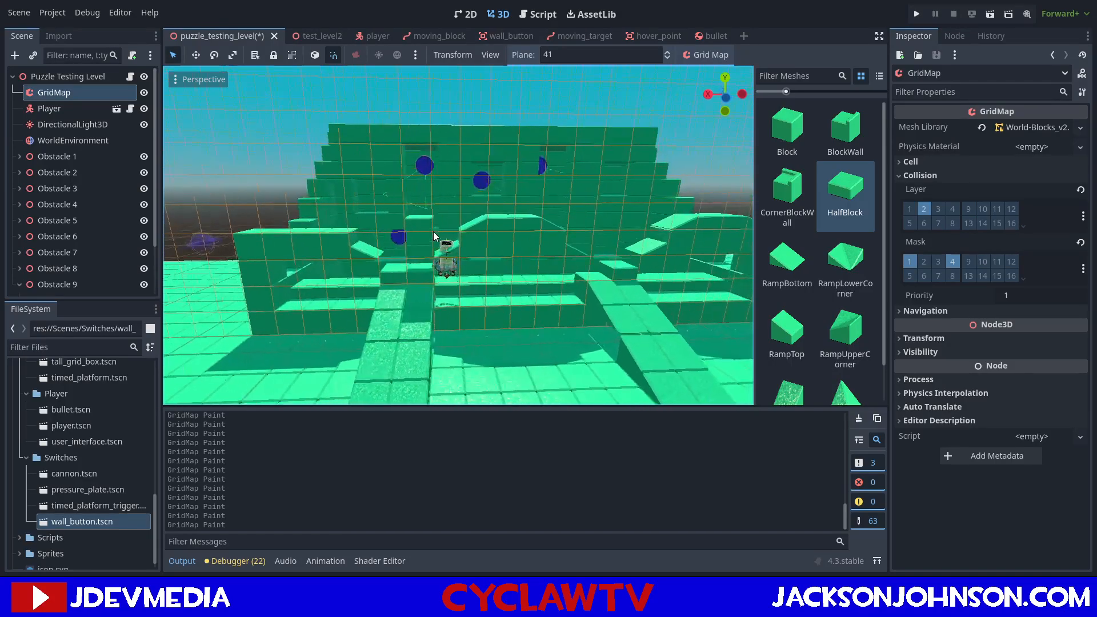
Set the plane to 42 and paint a long row of HalfBlocks across the structure's full width, behind the tops of the openings.
{"action": "key", "text": "e"}
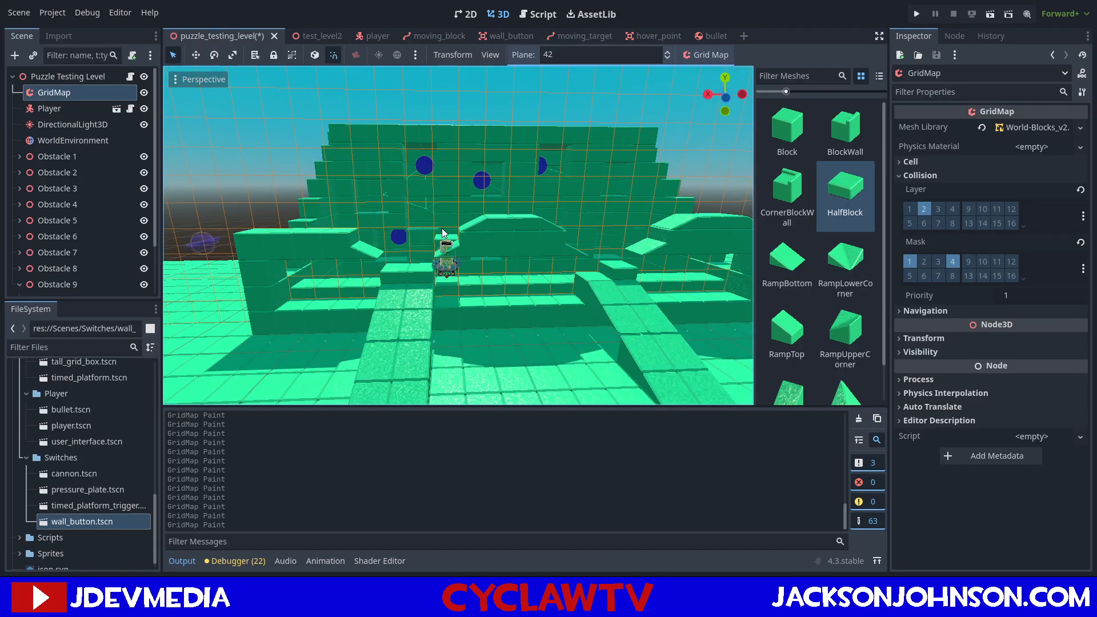
{"action": "left_click_drag", "start_coordinate": [442, 224], "coordinate": [374, 221]}
{"action": "middle_click_drag", "start_coordinate": [406, 220], "coordinate": [419, 217]}
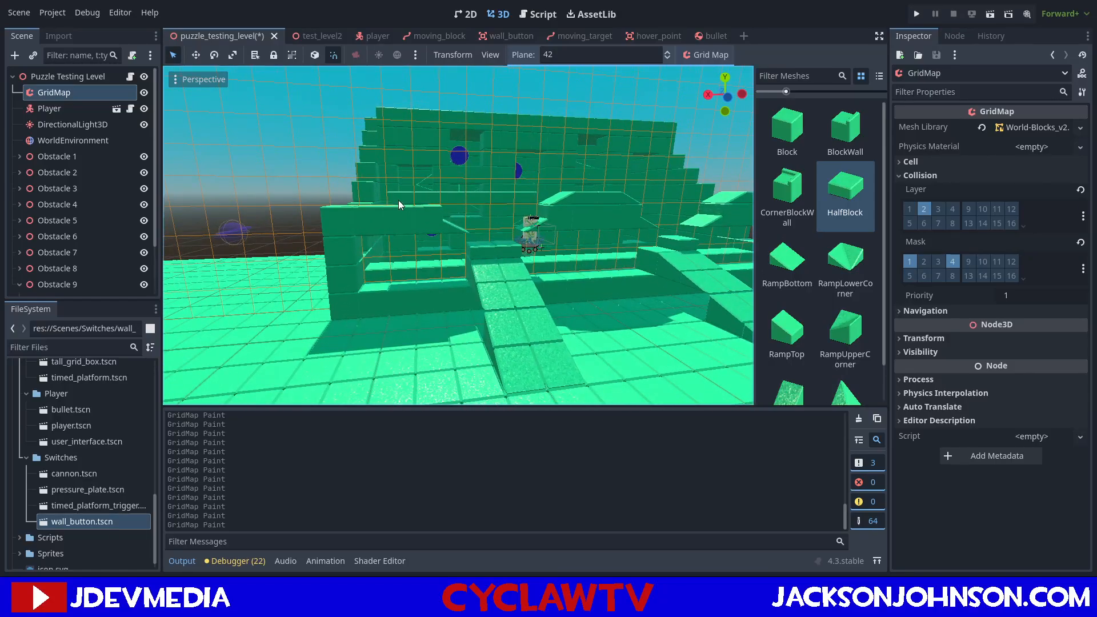
{"action": "middle_click_drag", "start_coordinate": [356, 197], "coordinate": [393, 242]}
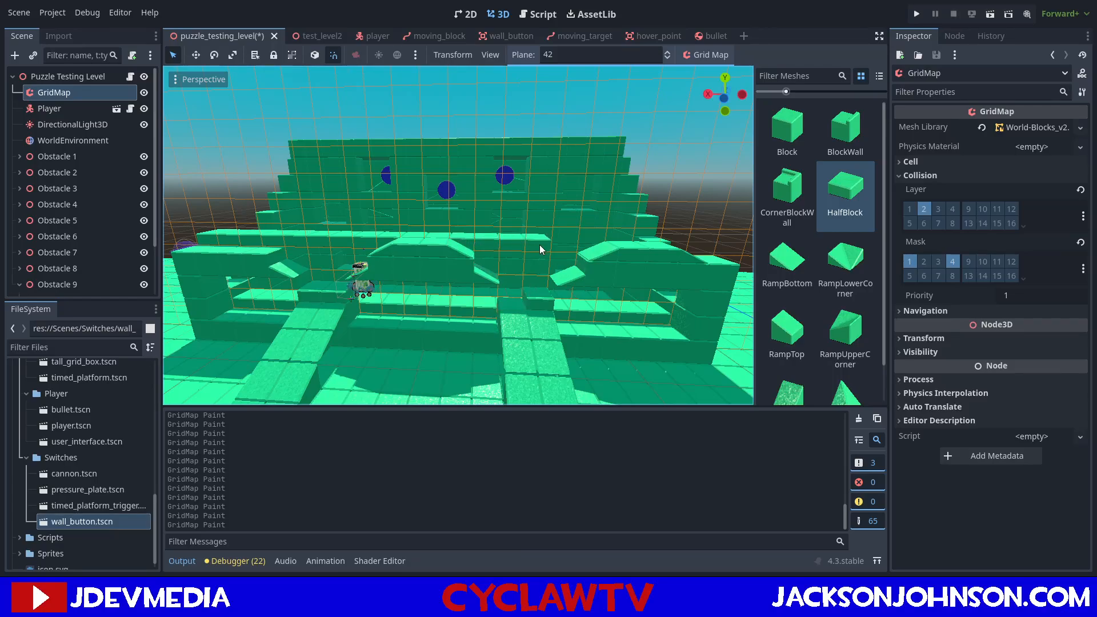
{"action": "left_click", "coordinate": [439, 215]}
{"action": "middle_click_drag", "start_coordinate": [440, 204], "coordinate": [459, 195], "text": "shift"}
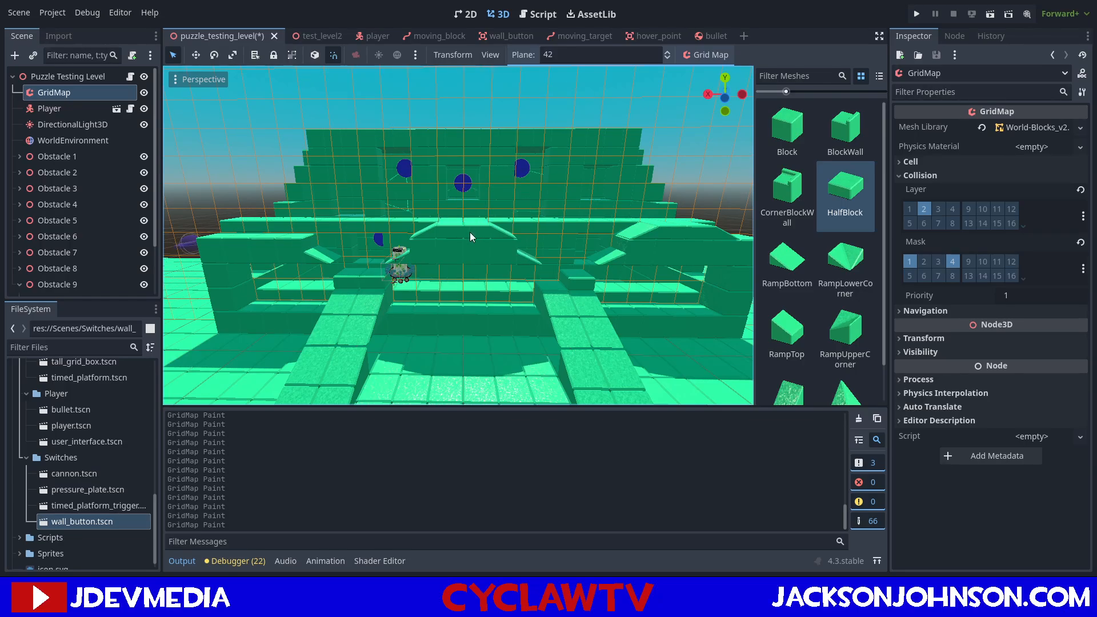
Choose Block, set the plane to 41 and paint Blocks on the centre and right wall sections between the sloped openings.
{"action": "mouse_move", "coordinate": [518, 237]}
{"action": "middle_mouse_down"}
{"action": "mouse_move", "coordinate": [508, 236]}
{"action": "mouse_move", "coordinate": [558, 235]}
{"action": "middle_mouse_up"}
{"action": "left_click", "coordinate": [787, 130]}
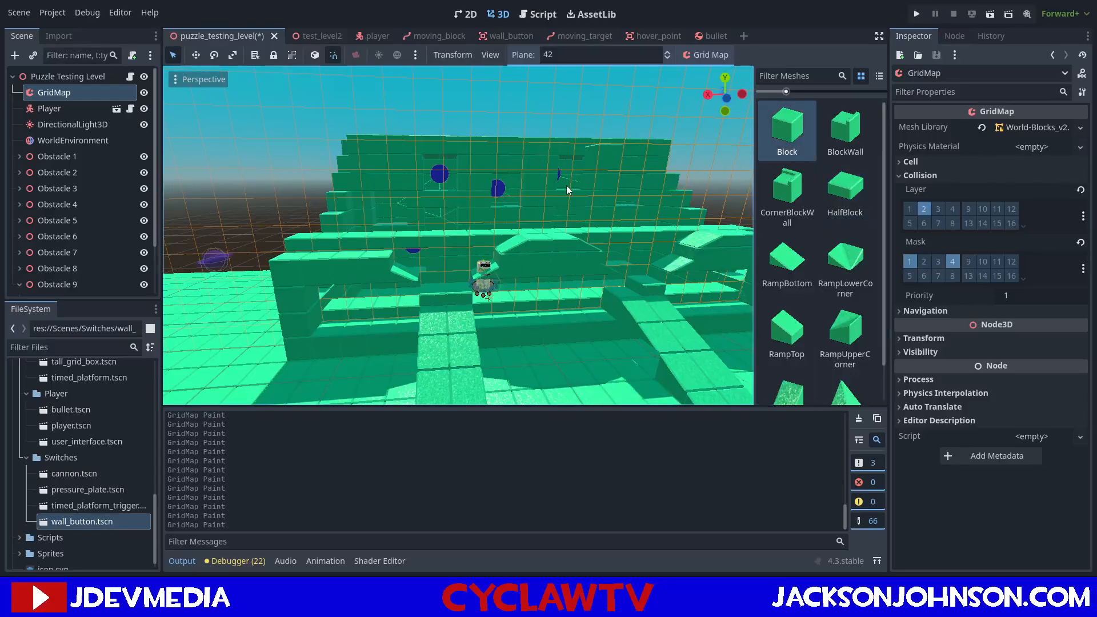
{"action": "key", "text": "q"}
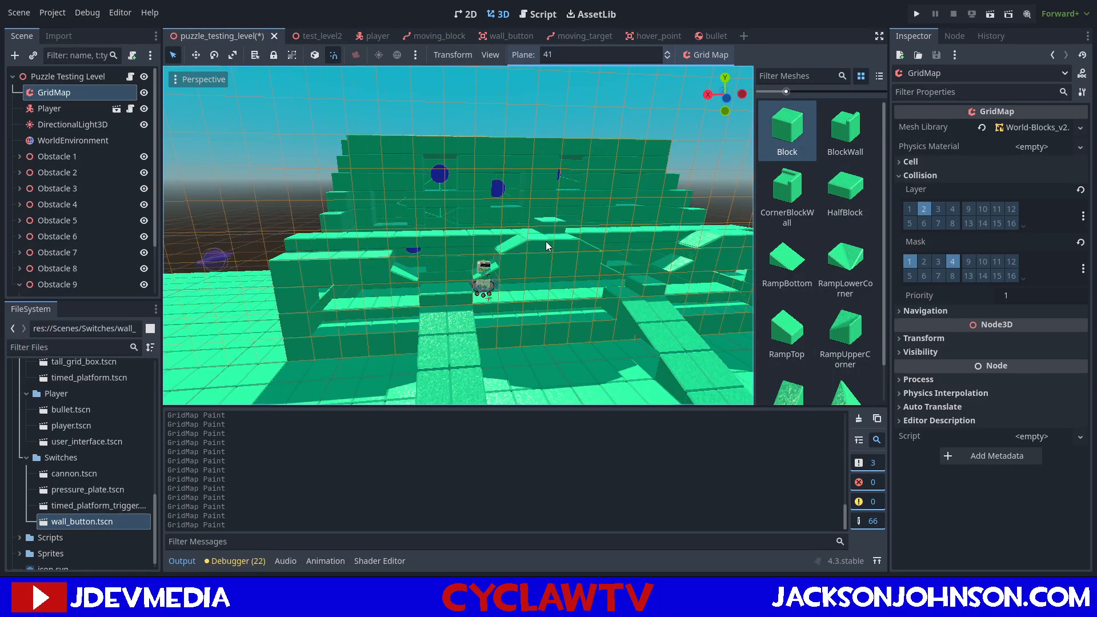
{"action": "left_click_drag", "start_coordinate": [543, 243], "coordinate": [561, 241]}
{"action": "right_click_drag", "start_coordinate": [560, 241], "coordinate": [554, 244]}
{"action": "key", "text": "d"}
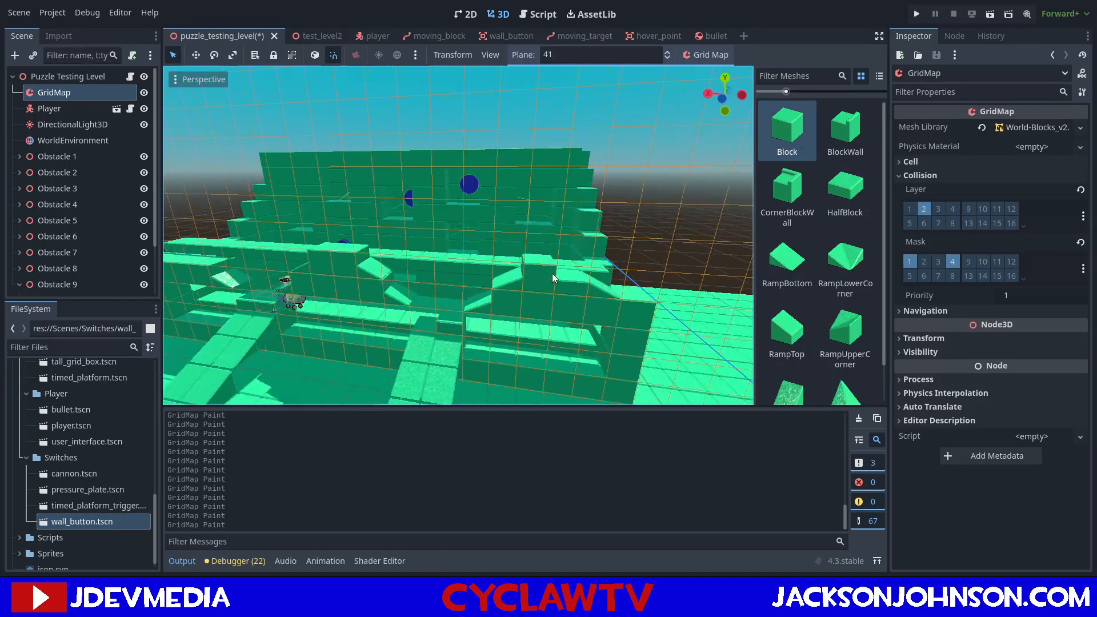
{"action": "middle_click_drag", "start_coordinate": [520, 269], "coordinate": [506, 261]}
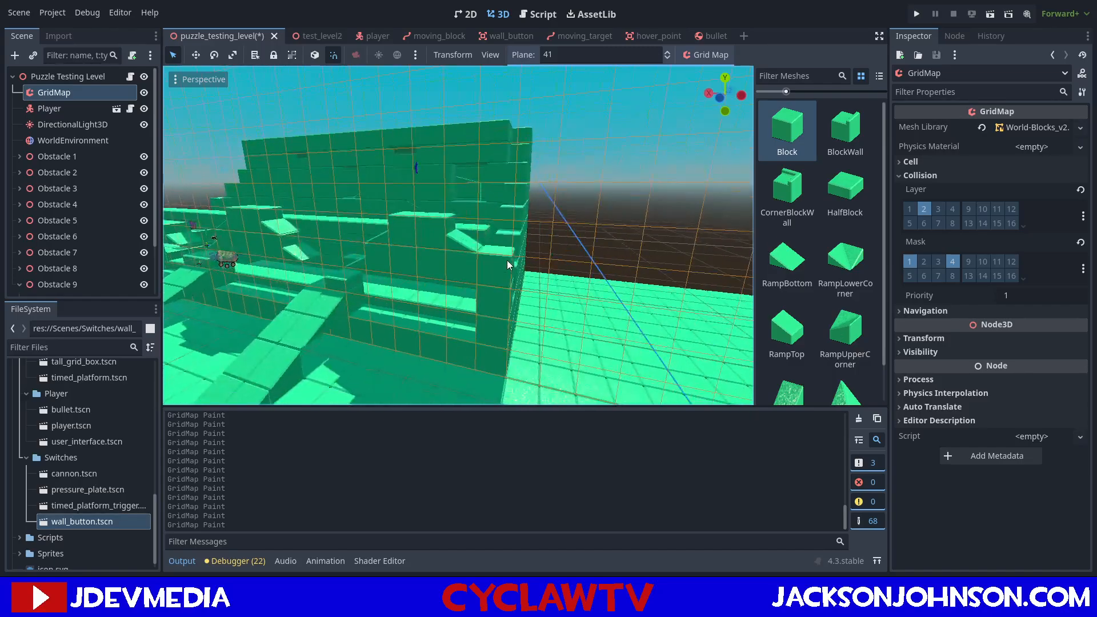
Fill the outer wall sections with Blocks on plane 41 and build the end columns higher on both sides.
{"action": "left_click", "coordinate": [468, 242]}
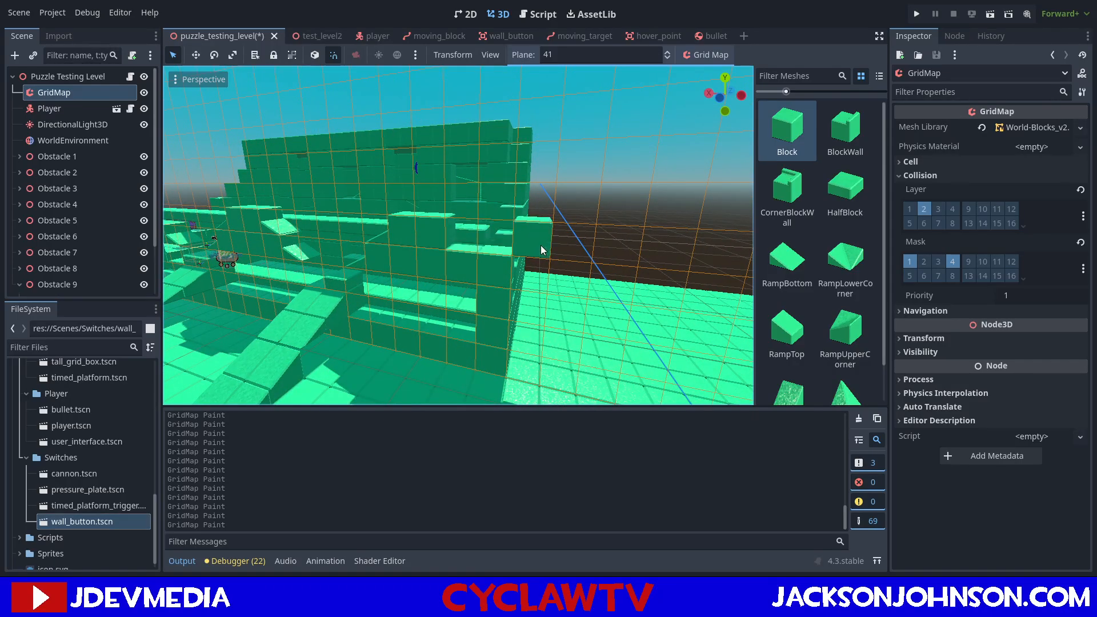
{"action": "middle_click_drag", "start_coordinate": [487, 245], "coordinate": [552, 245]}
{"action": "left_click", "coordinate": [357, 252]}
{"action": "mouse_move", "coordinate": [358, 252]}
{"action": "left_mouse_down"}
{"action": "mouse_move", "coordinate": [334, 253]}
{"action": "mouse_move", "coordinate": [333, 234]}
{"action": "left_mouse_up"}
{"action": "middle_click_drag", "start_coordinate": [321, 200], "coordinate": [600, 232]}
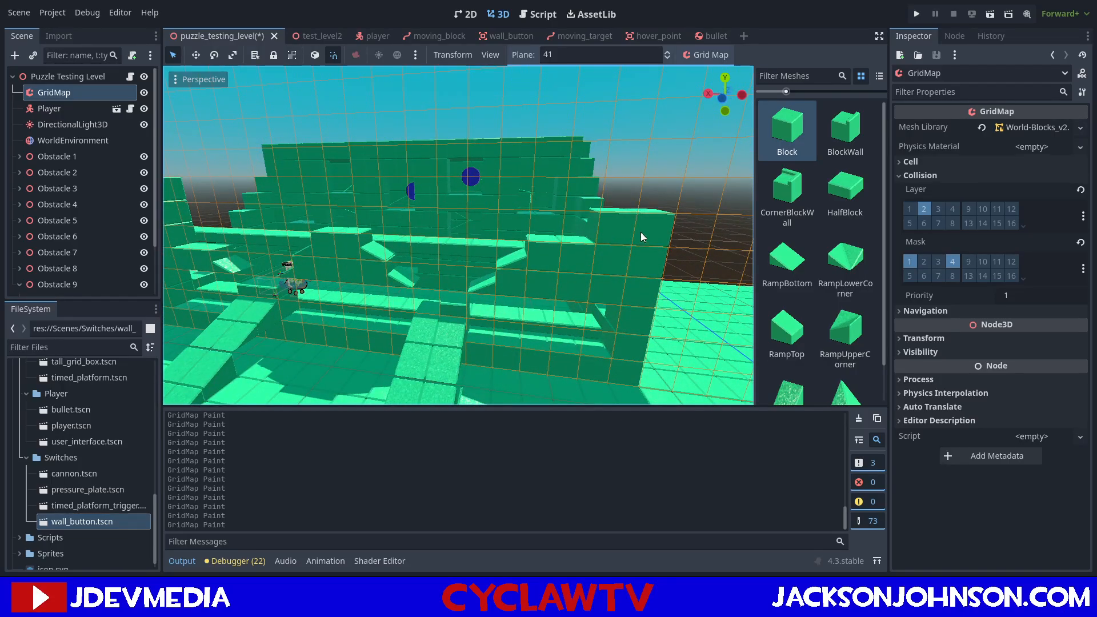
{"action": "middle_click_drag", "start_coordinate": [628, 164], "coordinate": [403, 262]}
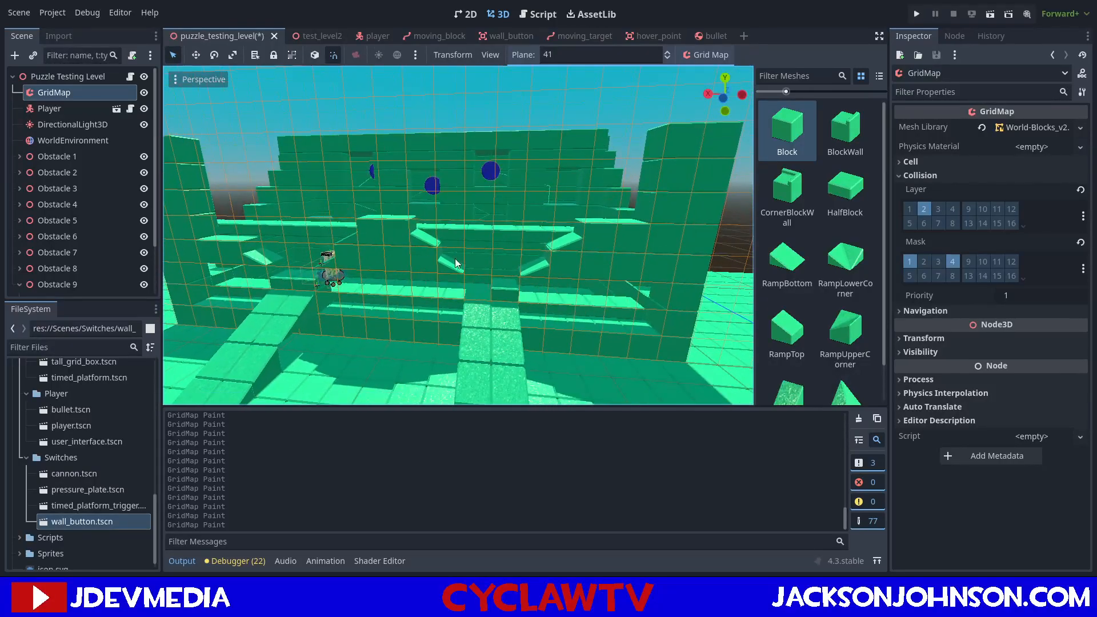
Choose HalfBlock, set the plane to 42 and paint short rows above the left, centre and right wall sections.
{"action": "left_click", "coordinate": [830, 191]}
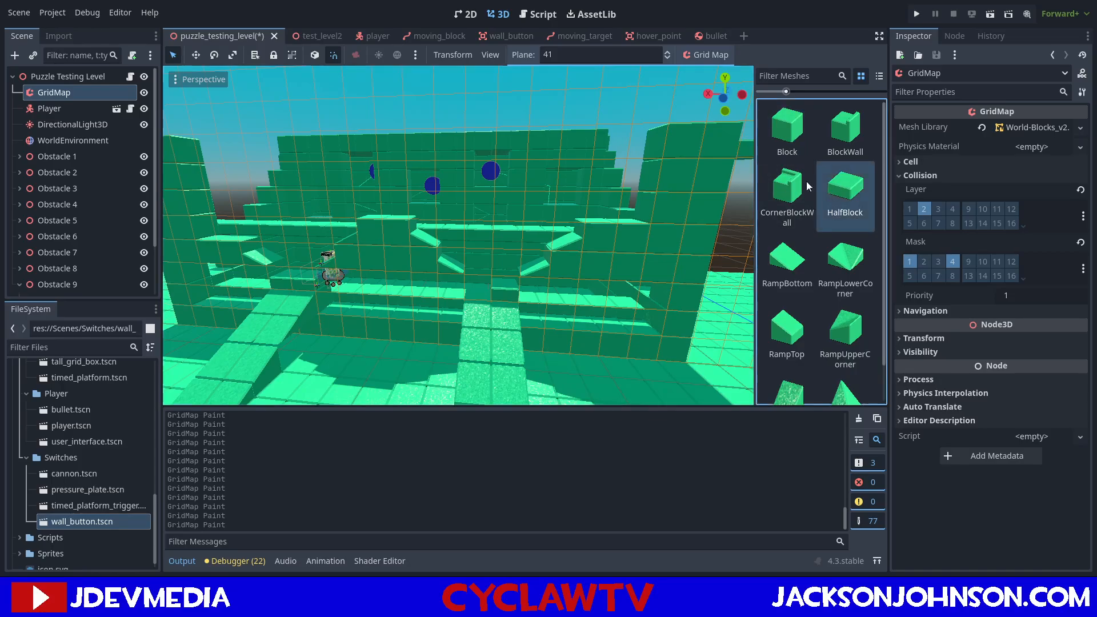
{"action": "key", "text": "e"}
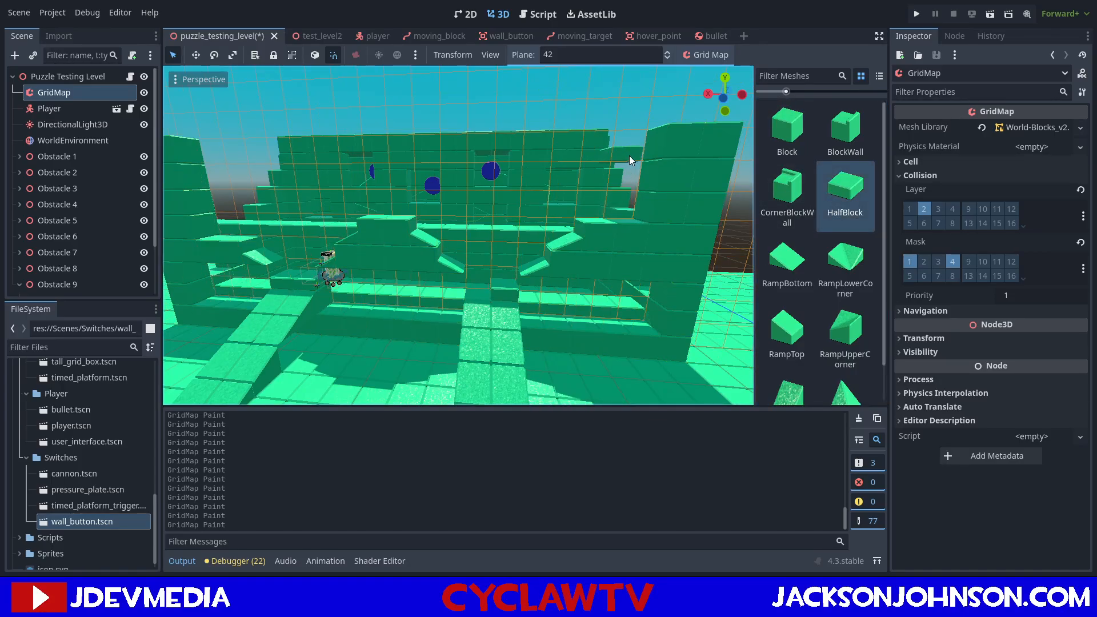
{"action": "mouse_move", "coordinate": [612, 208]}
{"action": "middle_mouse_down"}
{"action": "mouse_move", "coordinate": [595, 211]}
{"action": "mouse_move", "coordinate": [610, 213]}
{"action": "middle_mouse_up"}
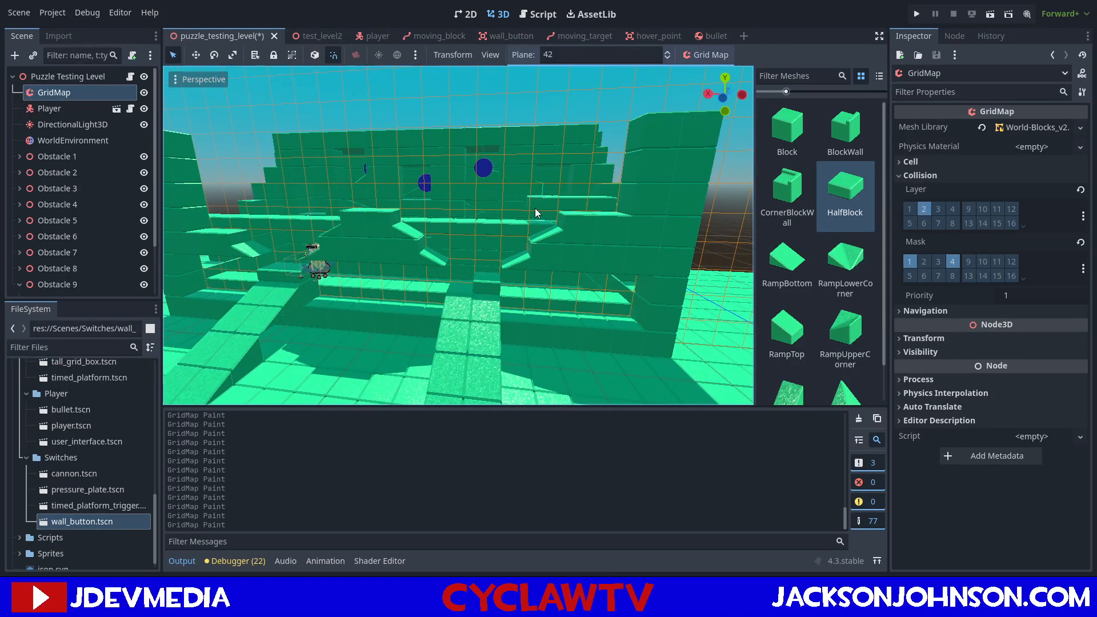
{"action": "middle_click_drag", "start_coordinate": [526, 201], "coordinate": [503, 196]}
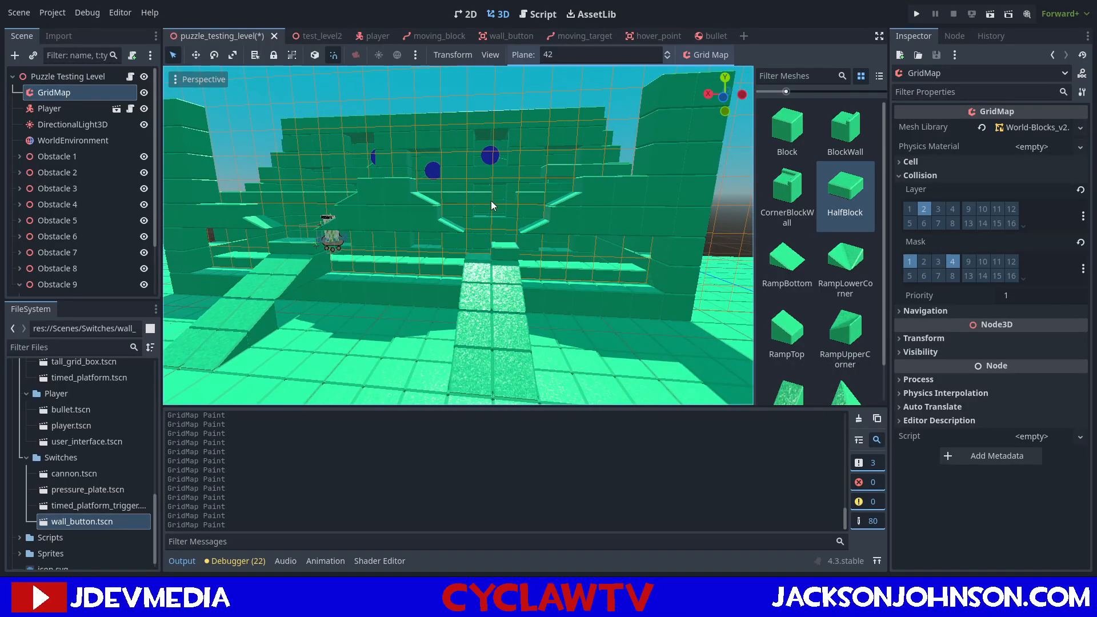
Paint a long row of HalfBlocks on plane 42 spanning between the upper ends of the two end columns.
{"action": "middle_click_drag", "start_coordinate": [459, 242], "coordinate": [482, 236]}
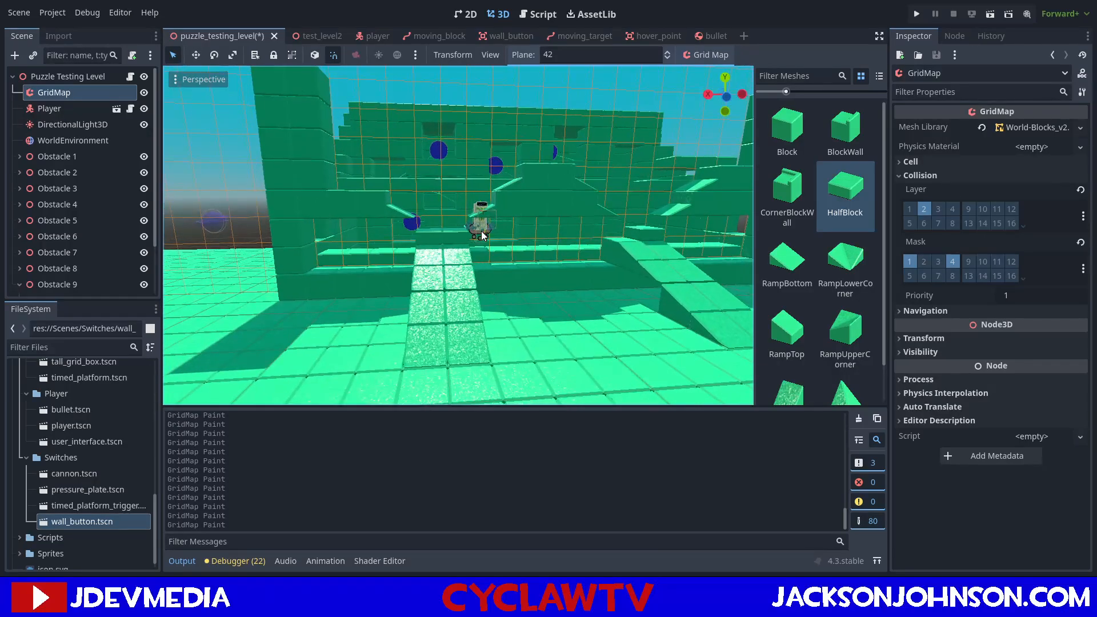
{"action": "scroll", "coordinate": [458, 229], "scroll_direction": "up", "scroll_amount": 6}
{"action": "scroll", "coordinate": [455, 228], "scroll_direction": "down", "scroll_amount": 4}
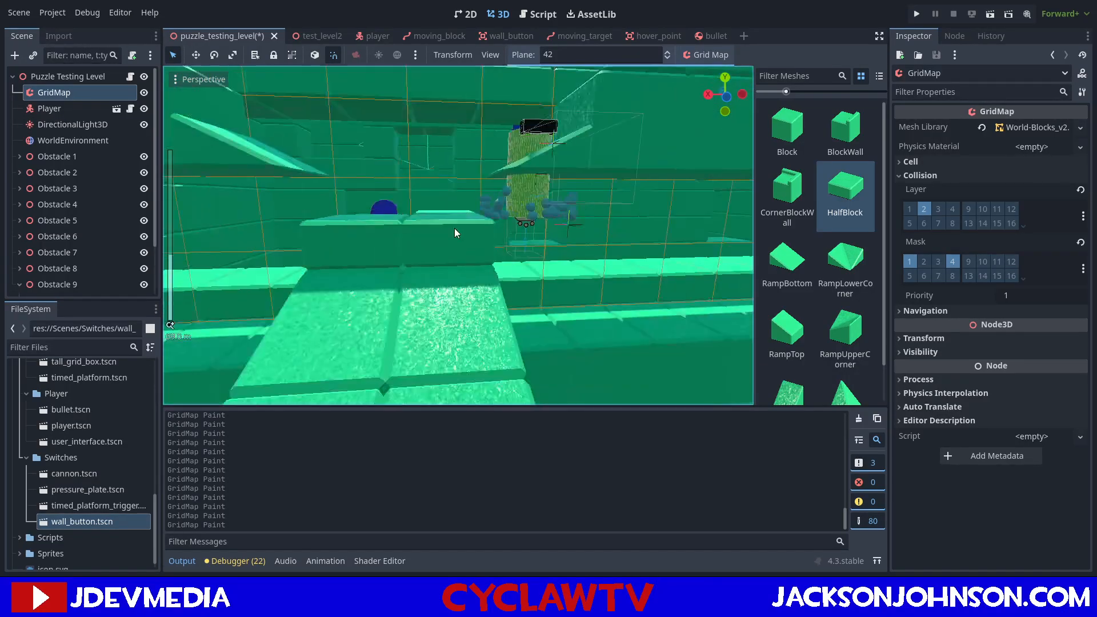
{"action": "middle_click_drag", "start_coordinate": [586, 212], "coordinate": [551, 208]}
{"action": "scroll", "coordinate": [558, 209], "scroll_direction": "down", "scroll_amount": 2}
{"action": "scroll", "coordinate": [606, 194], "scroll_direction": "down", "scroll_amount": 2}
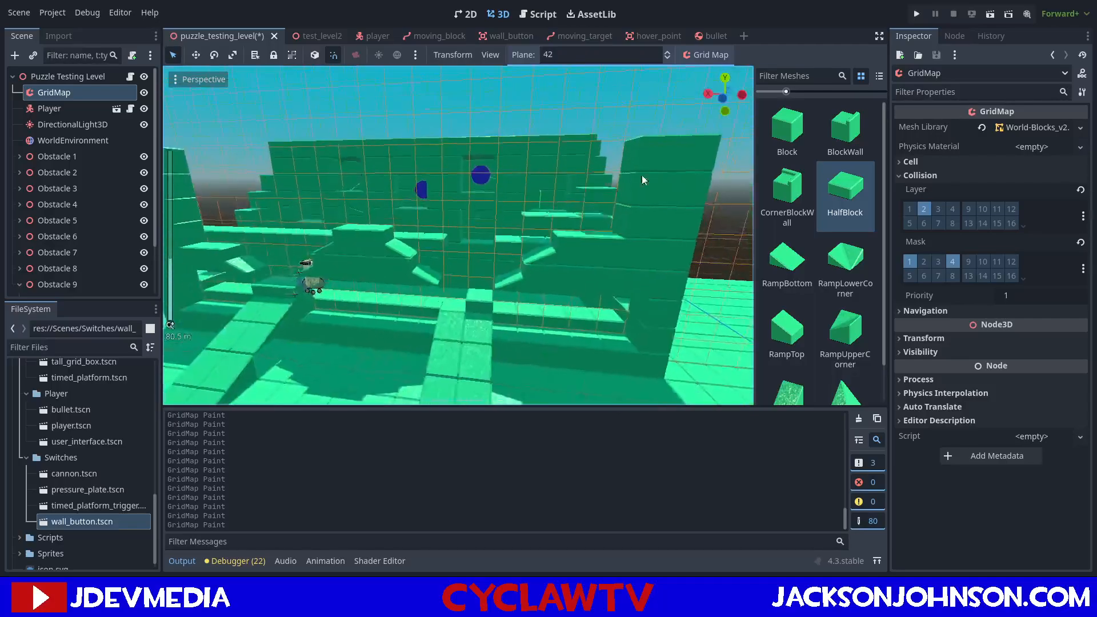
{"action": "middle_click_drag", "start_coordinate": [424, 163], "coordinate": [446, 160]}
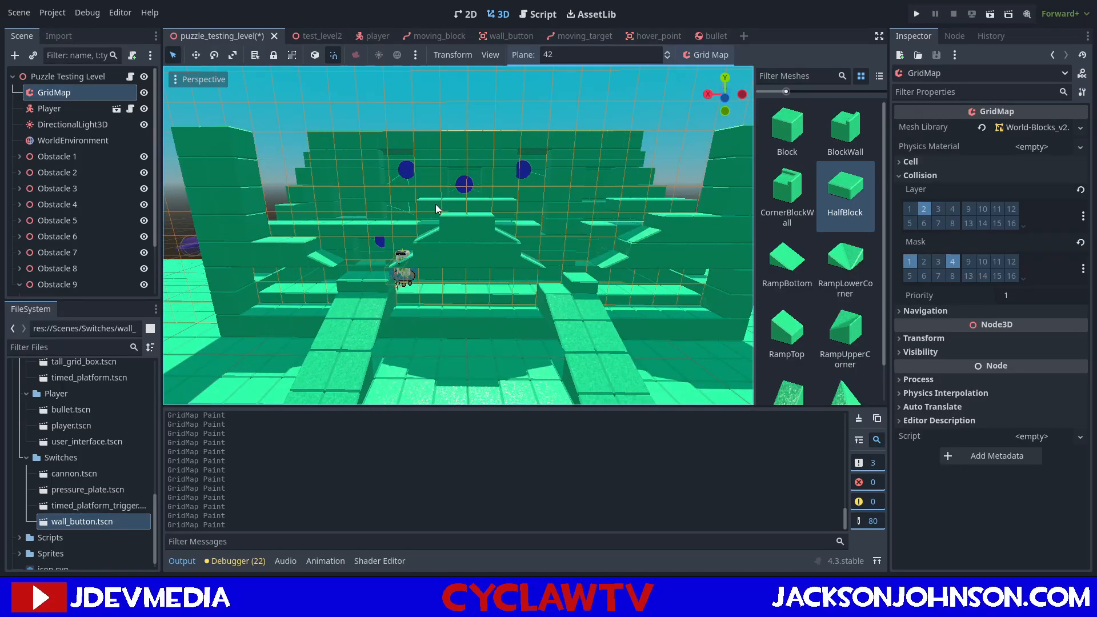
{"action": "middle_click_drag", "start_coordinate": [523, 199], "coordinate": [567, 166]}
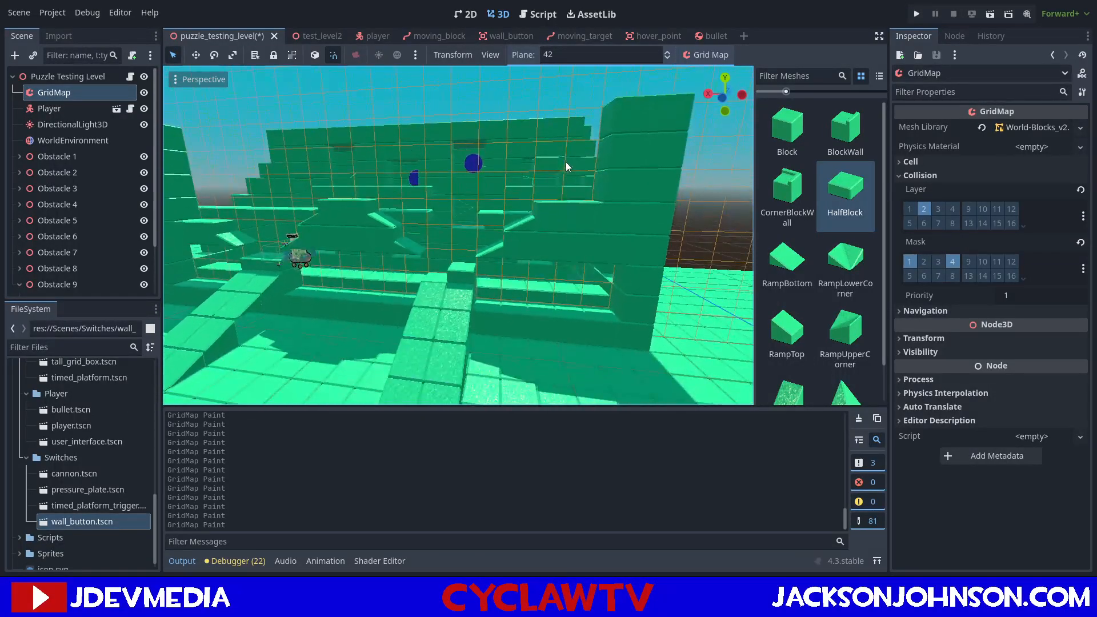
{"action": "mouse_move", "coordinate": [590, 147]}
{"action": "left_mouse_down"}
{"action": "mouse_move", "coordinate": [586, 137]}
{"action": "mouse_move", "coordinate": [189, 143]}
{"action": "left_mouse_up"}
{"action": "mouse_move", "coordinate": [187, 143]}
{"action": "middle_mouse_down"}
{"action": "mouse_move", "coordinate": [264, 162]}
{"action": "mouse_move", "coordinate": [236, 146]}
{"action": "mouse_move", "coordinate": [246, 156]}
{"action": "mouse_move", "coordinate": [718, 149]}
{"action": "mouse_move", "coordinate": [386, 159]}
{"action": "middle_mouse_up"}
{"action": "middle_click_drag", "start_coordinate": [539, 231], "coordinate": [543, 210]}
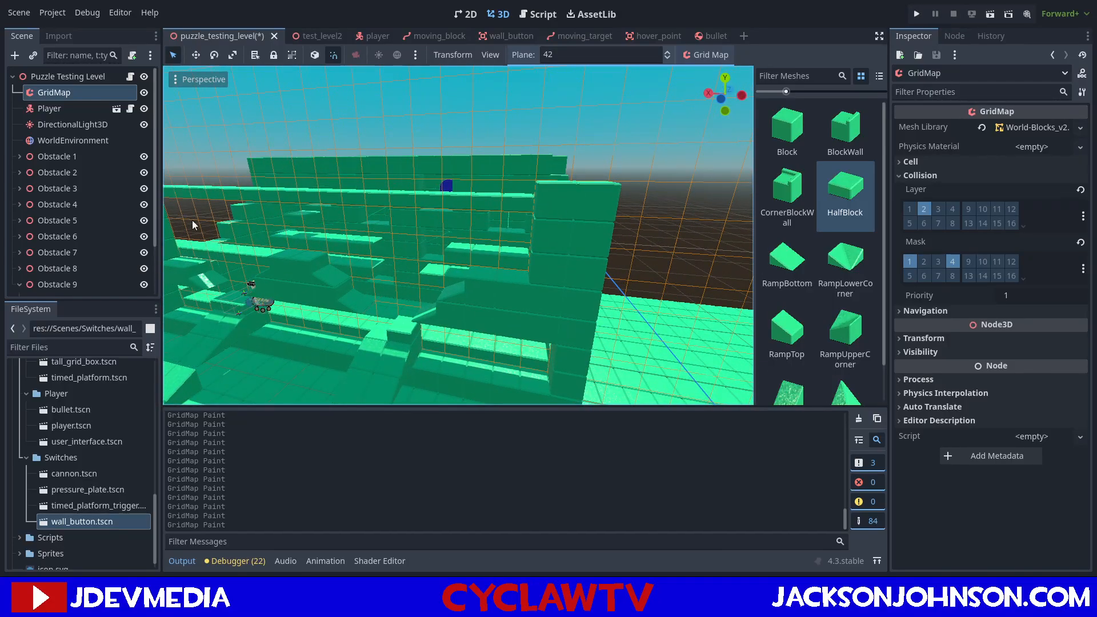
Move the Player in front of the shooting gallery, between the two ramps, and run the current scene.
{"action": "left_click", "coordinate": [63, 76]}
{"action": "left_click", "coordinate": [328, 300]}
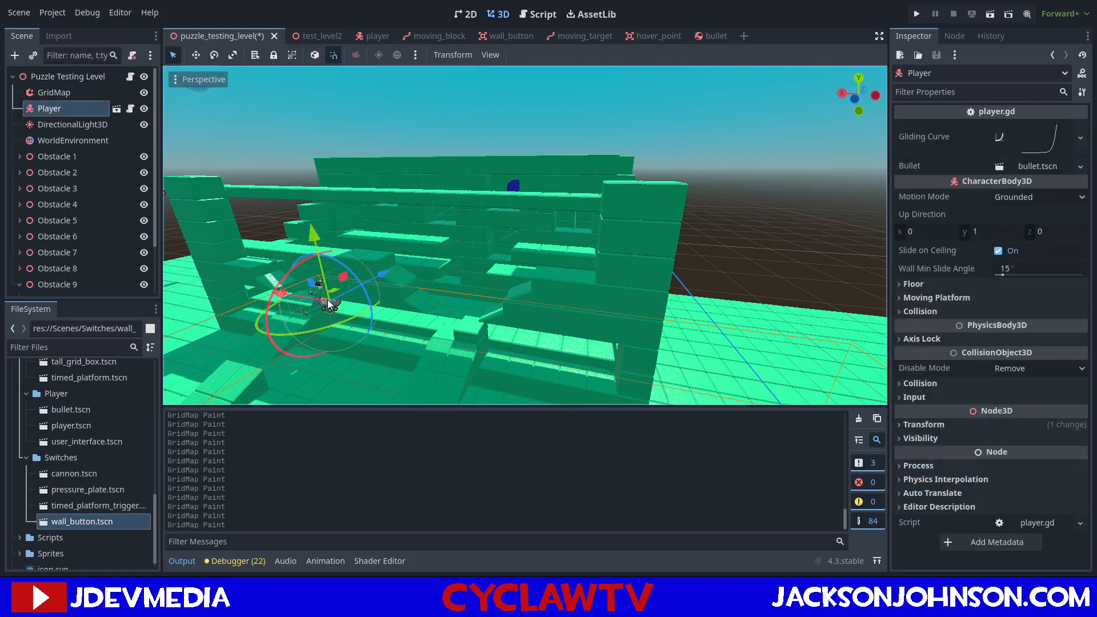
{"action": "left_click_drag", "start_coordinate": [376, 276], "coordinate": [289, 330]}
{"action": "left_click", "coordinate": [985, 12]}
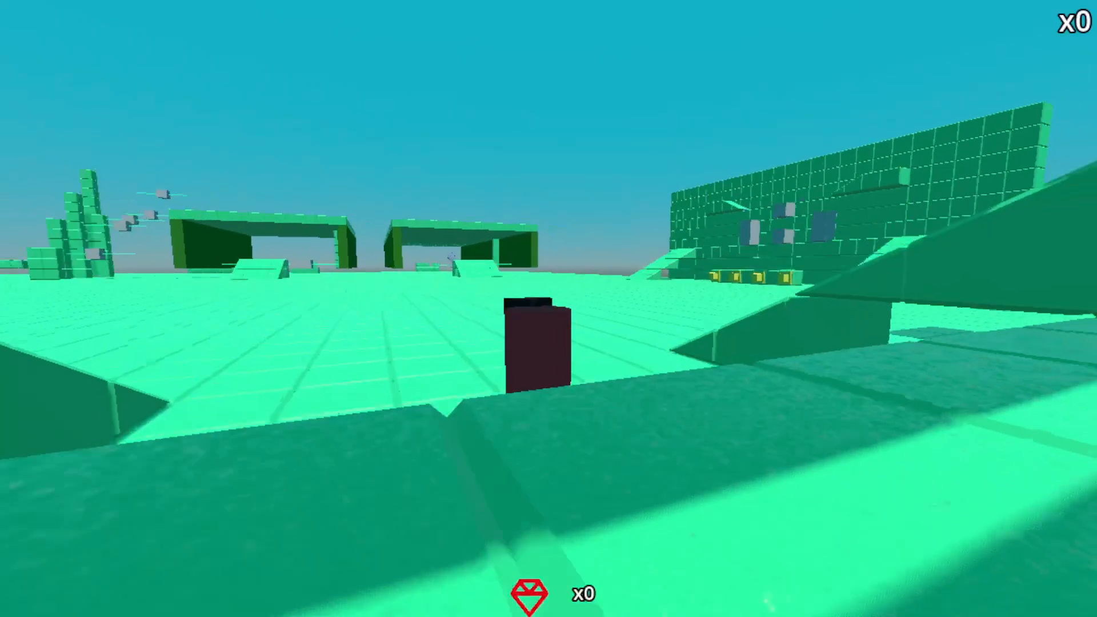
Playtest the gallery by walking around the ramps, jumping onto the firing ledge and checking the targets, and quit the game.
{"action": "key", "text": "w"}
{"action": "key", "text": "a"}
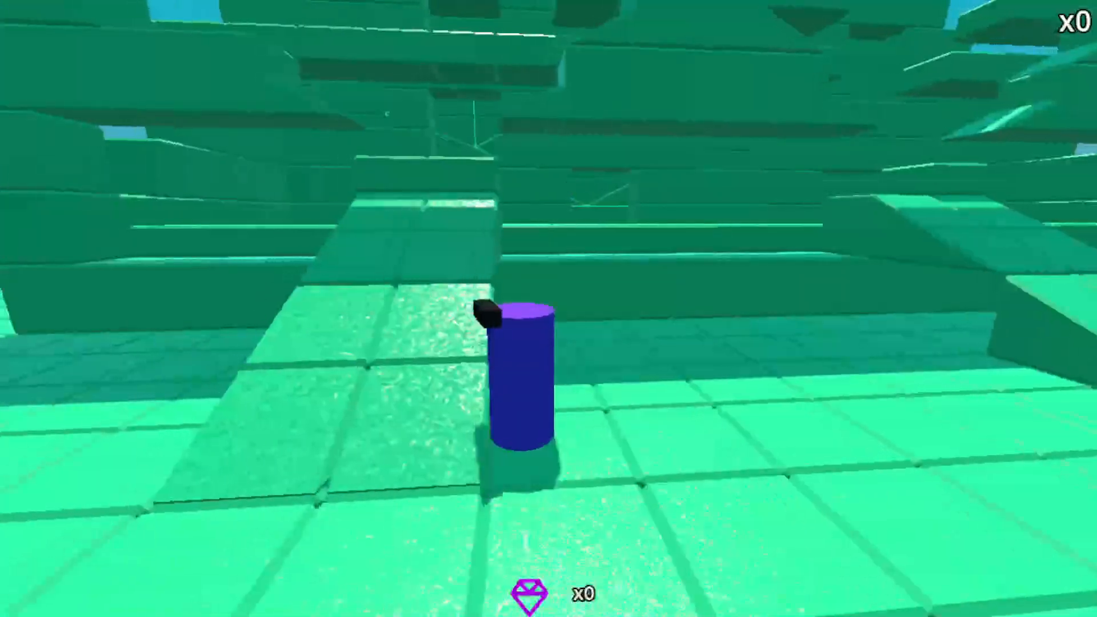
{"action": "key", "text": "s"}
{"action": "key", "text": "a"}
{"action": "key", "text": "a"}
{"action": "key", "text": "w"}
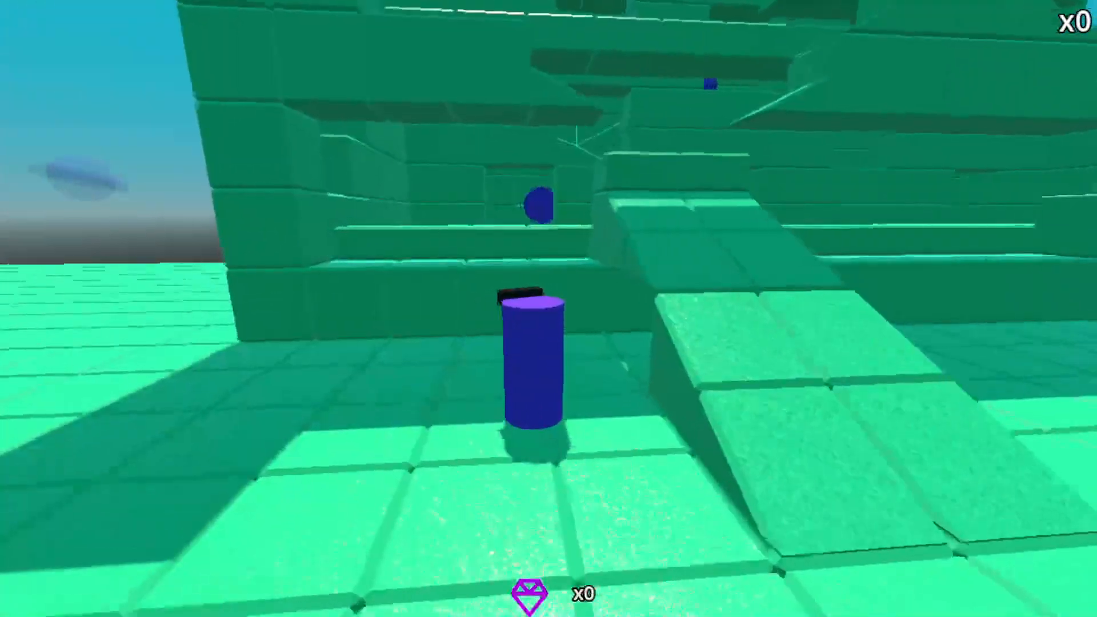
{"action": "key", "text": "space"}
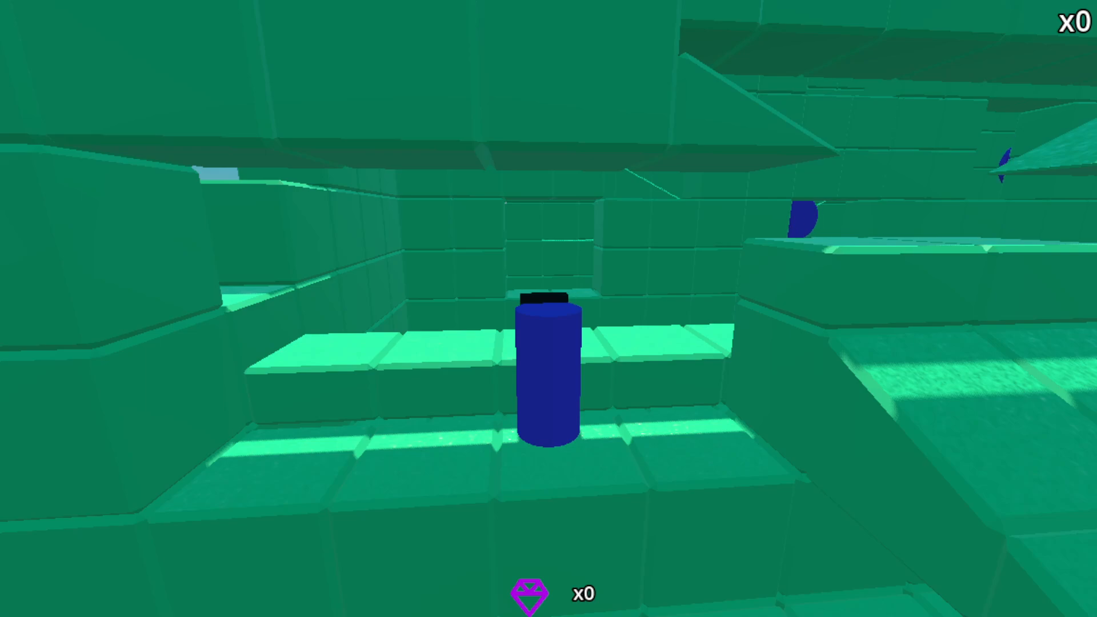
{"action": "key", "text": "s"}
{"action": "key", "text": "w"}
{"action": "key", "text": "w"}
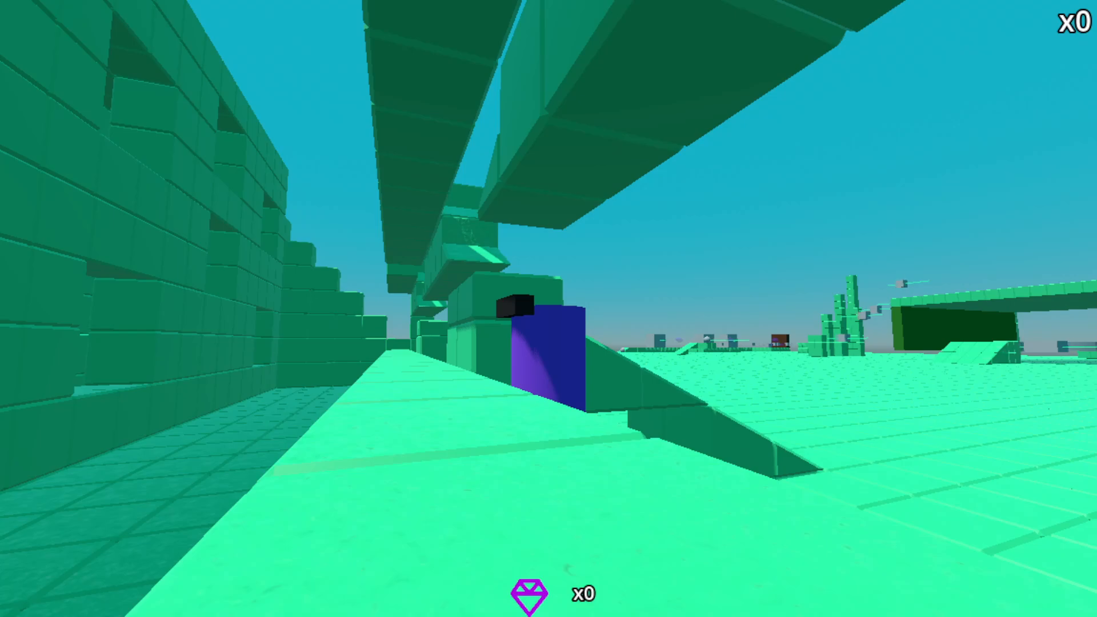
{"action": "key", "text": "Escape"}
Look along the firing ledge in the running game and strafe sideways to check the overhead rows.
{"action": "mouse_move", "coordinate": [820, 129]}
{"action": "right_mouse_down"}
{"action": "mouse_move", "coordinate": [818, 68]}
{"action": "mouse_move", "coordinate": [818, 92]}
{"action": "mouse_move", "coordinate": [741, 151]}
{"action": "mouse_move", "coordinate": [818, 123]}
{"action": "mouse_move", "coordinate": [801, 118]}
{"action": "right_mouse_up"}
{"action": "key", "text": "a"}
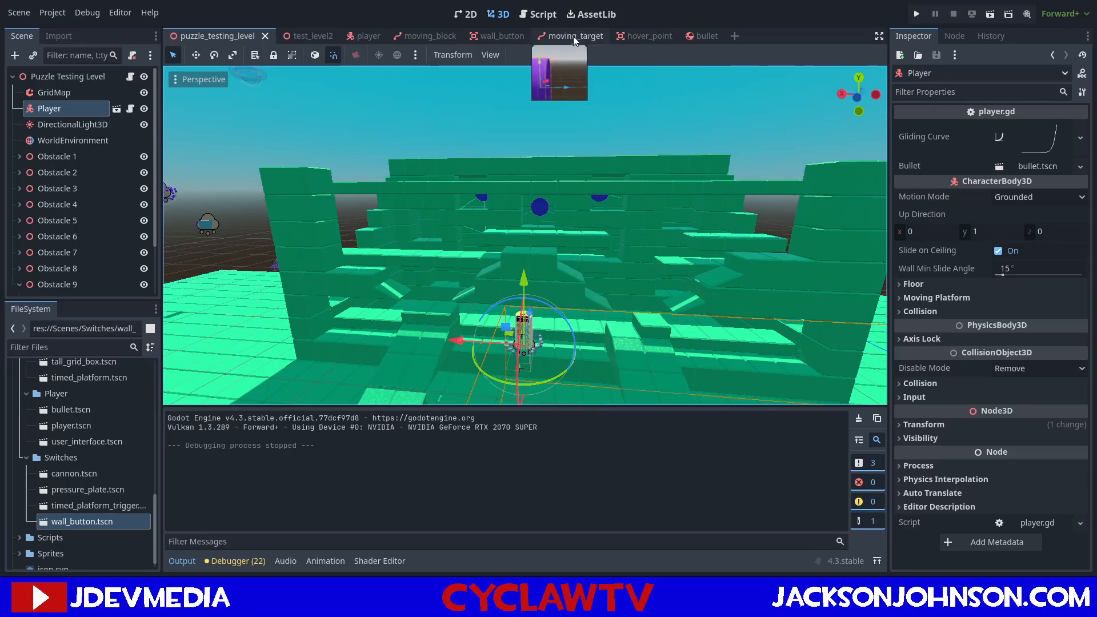
On the GridMap, select the region between the two end columns on plane 42 and delete its blocks.
{"action": "left_click", "coordinate": [80, 92]}
{"action": "left_click", "coordinate": [359, 142]}
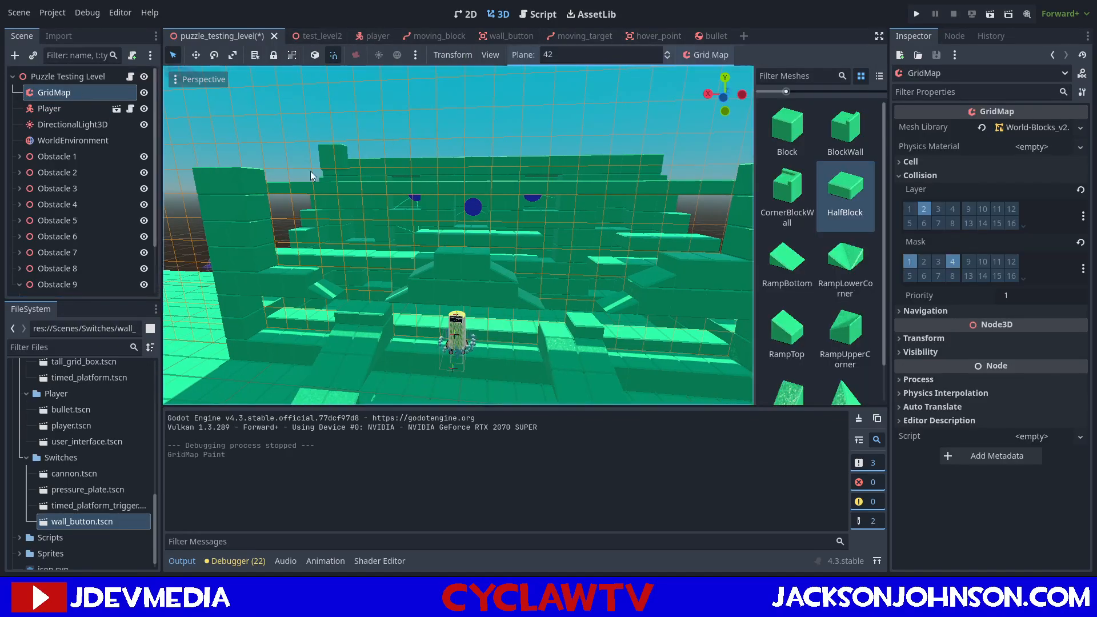
{"action": "left_click_drag", "start_coordinate": [225, 183], "coordinate": [722, 344], "text": "shift"}
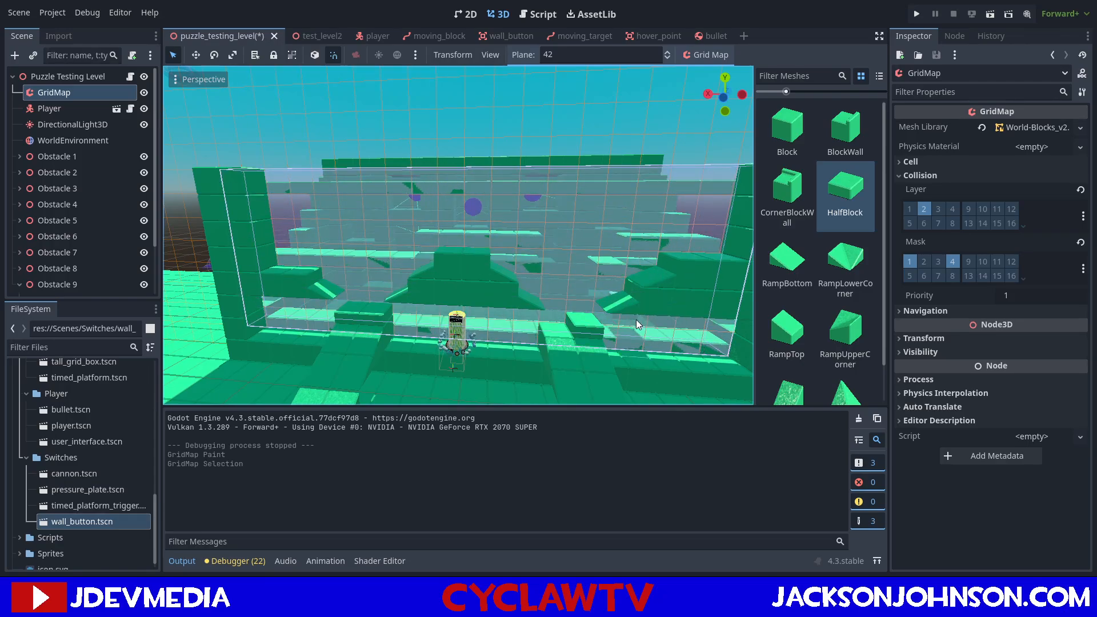
{"action": "key", "text": "Delete"}
Set the GridMap plane to 41 and erase the full blocks at the upper ends of both ramps.
{"action": "left_click", "coordinate": [434, 219]}
{"action": "mouse_move", "coordinate": [433, 221]}
{"action": "middle_mouse_down"}
{"action": "mouse_move", "coordinate": [511, 224]}
{"action": "mouse_move", "coordinate": [430, 208]}
{"action": "mouse_move", "coordinate": [410, 219]}
{"action": "mouse_move", "coordinate": [400, 206]}
{"action": "mouse_move", "coordinate": [656, 155]}
{"action": "middle_mouse_up"}
{"action": "left_click", "coordinate": [783, 135]}
{"action": "left_click", "coordinate": [315, 269]}
{"action": "middle_click_drag", "start_coordinate": [499, 225], "coordinate": [537, 204]}
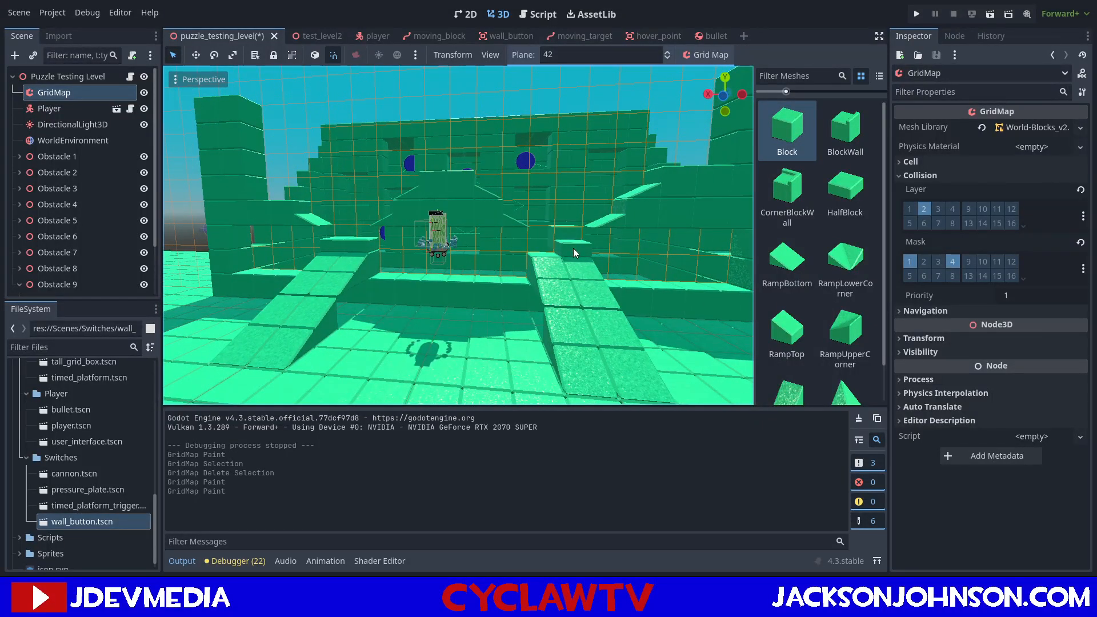
{"action": "key", "text": "q"}
{"action": "left_click", "coordinate": [552, 243]}
{"action": "right_click", "coordinate": [358, 237]}
{"action": "right_click", "coordinate": [335, 238]}
{"action": "mouse_move", "coordinate": [462, 238]}
{"action": "middle_mouse_down"}
{"action": "mouse_move", "coordinate": [436, 239]}
{"action": "mouse_move", "coordinate": [459, 240]}
{"action": "middle_mouse_up"}
{"action": "mouse_move", "coordinate": [546, 175]}
{"action": "middle_mouse_down"}
{"action": "mouse_move", "coordinate": [557, 189]}
{"action": "mouse_move", "coordinate": [548, 176]}
{"action": "mouse_move", "coordinate": [567, 175]}
{"action": "middle_mouse_up"}
Paint two HalfBlocks side by side on plane 41 at the upper end of each ramp and save the scene.
{"action": "left_click", "coordinate": [845, 191]}
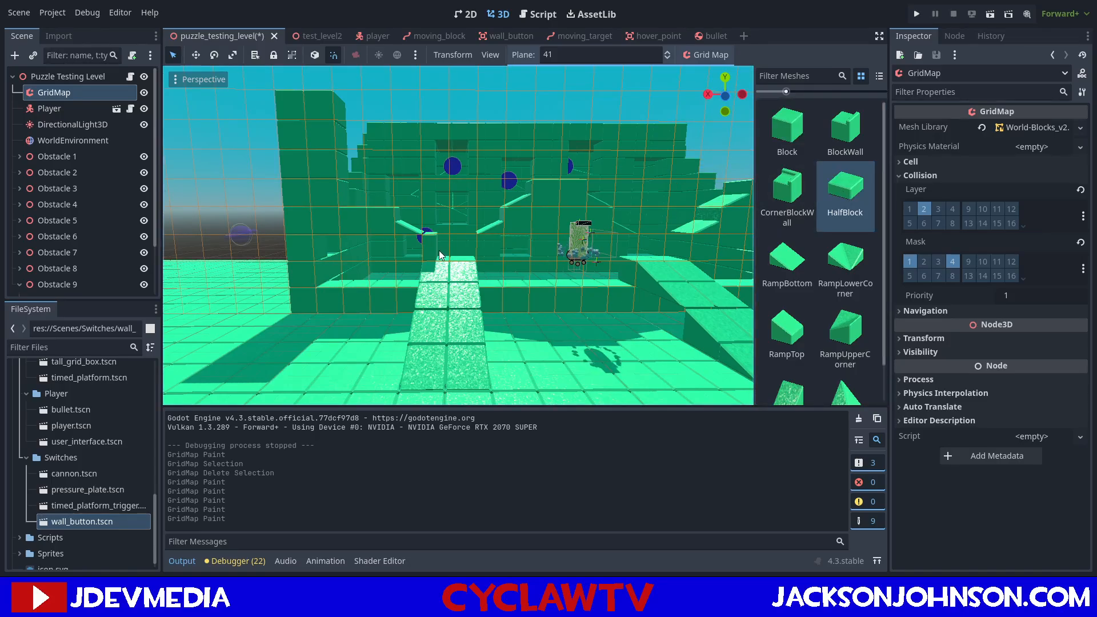
{"action": "key", "text": "a"}
{"action": "left_click", "coordinate": [439, 250]}
{"action": "left_click", "coordinate": [462, 249]}
{"action": "left_click", "coordinate": [657, 255]}
{"action": "left_click", "coordinate": [668, 254]}
{"action": "middle_click_drag", "start_coordinate": [669, 254], "coordinate": [639, 245]}
{"action": "key", "text": "ctrl+z"}
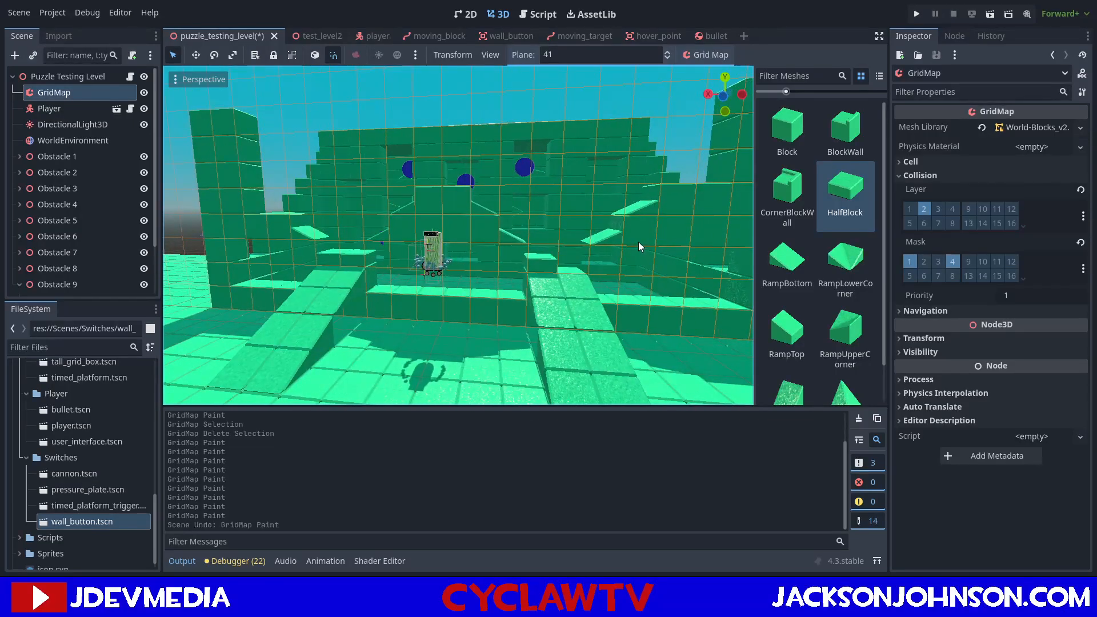
{"action": "key", "text": "ctrl+shift+z"}
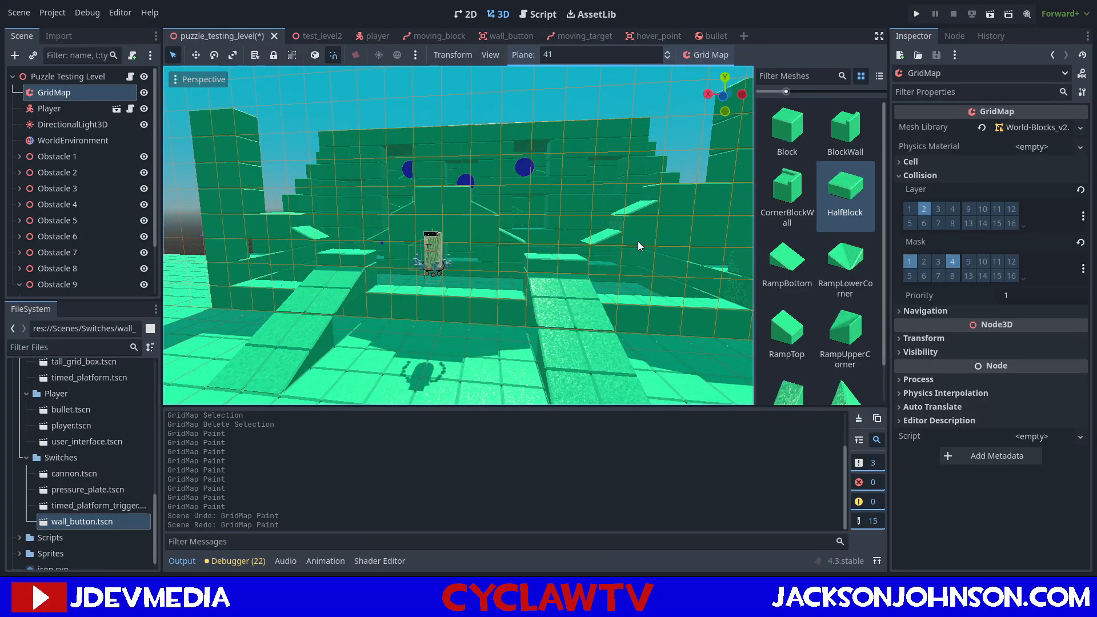
{"action": "key", "text": "ctrl+s"}
Select the Puzzle Testing Level root node and inspect the gallery's front, ledge and targets from several viewpoints.
{"action": "middle_click_drag", "start_coordinate": [630, 248], "coordinate": [583, 227]}
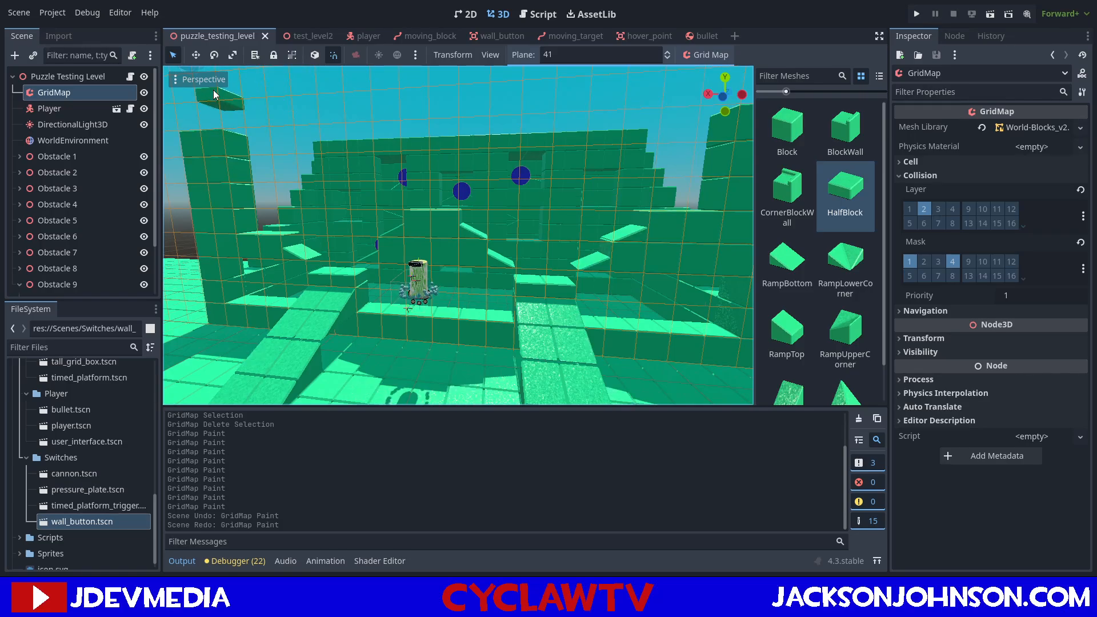
{"action": "left_click", "coordinate": [67, 78]}
{"action": "right_click_drag", "start_coordinate": [240, 117], "coordinate": [246, 122]}
{"action": "mouse_move", "coordinate": [199, 268]}
{"action": "right_mouse_down"}
{"action": "mouse_move", "coordinate": [194, 259]}
{"action": "mouse_move", "coordinate": [199, 269]}
{"action": "right_mouse_up"}
{"action": "key", "text": "w"}
{"action": "scroll", "coordinate": [199, 269], "scroll_direction": "down", "scroll_amount": 10}
{"action": "scroll", "coordinate": [81, 232], "scroll_direction": "down", "scroll_amount": 3}
{"action": "mouse_move", "coordinate": [449, 168]}
{"action": "right_mouse_down"}
{"action": "mouse_move", "coordinate": [469, 192]}
{"action": "mouse_move", "coordinate": [449, 168]}
{"action": "right_mouse_up"}
{"action": "scroll", "coordinate": [553, 183], "scroll_direction": "up", "scroll_amount": 10}
{"action": "right_click_drag", "start_coordinate": [531, 273], "coordinate": [635, 280]}
{"action": "key", "text": "w"}
{"action": "key", "text": "s"}
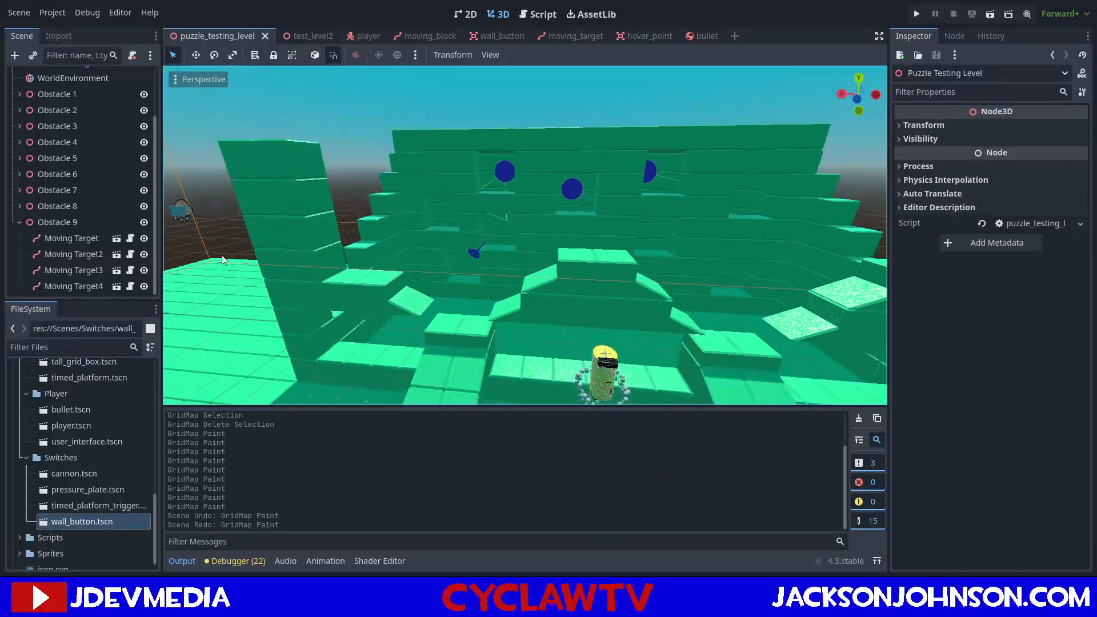
Connect Moving Target's target_hit signal to a new handler function in the puzzle testing level script.
{"action": "left_click", "coordinate": [84, 241]}
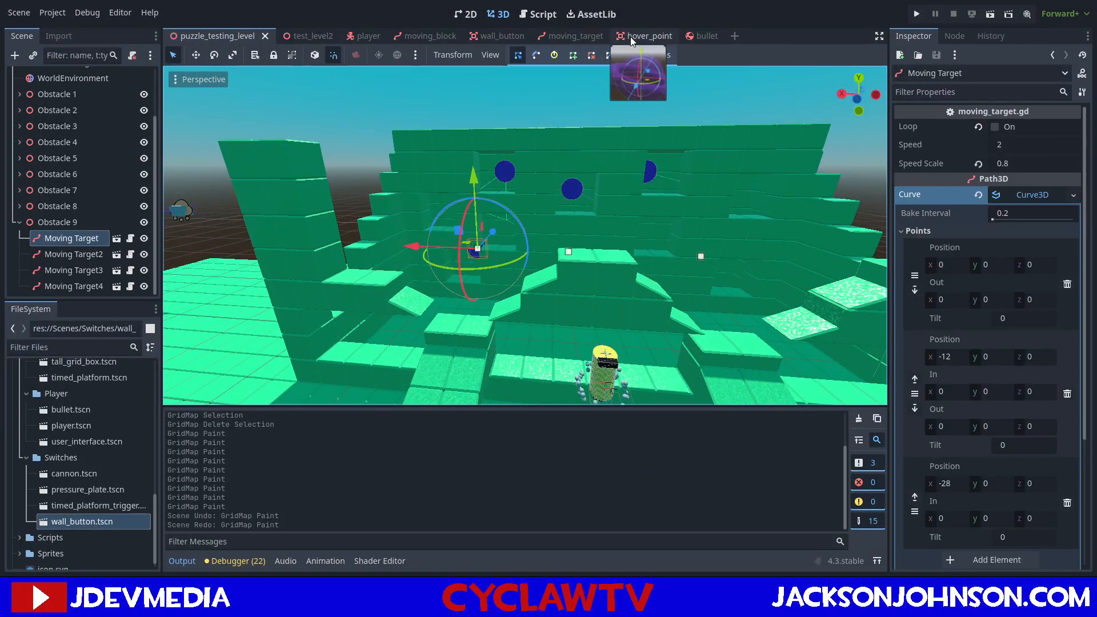
{"action": "left_click", "coordinate": [963, 36]}
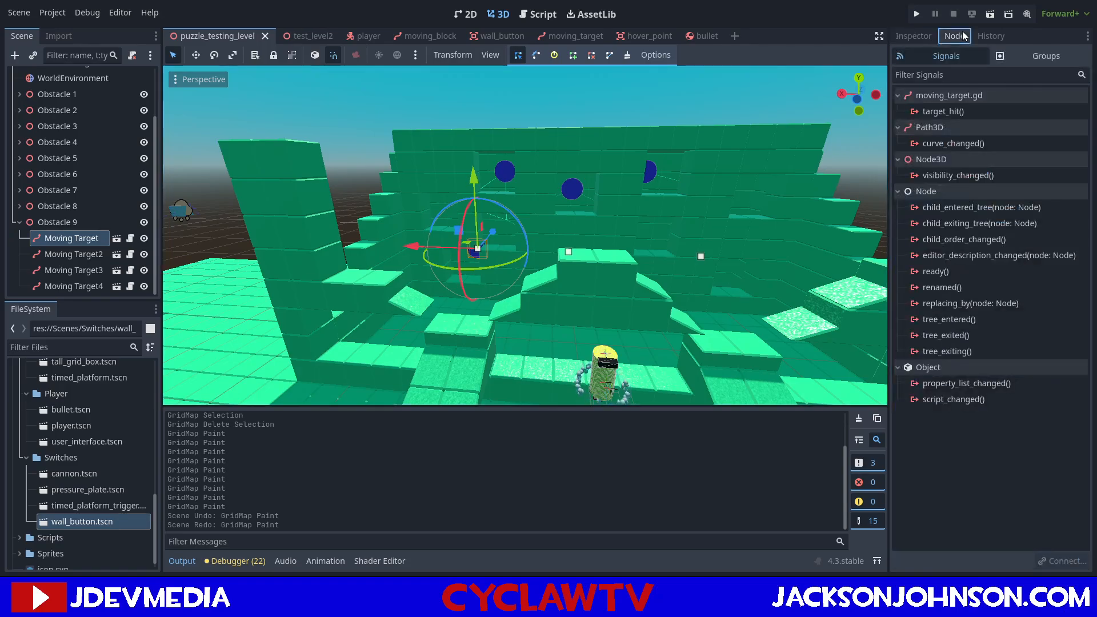
{"action": "left_click", "coordinate": [960, 111]}
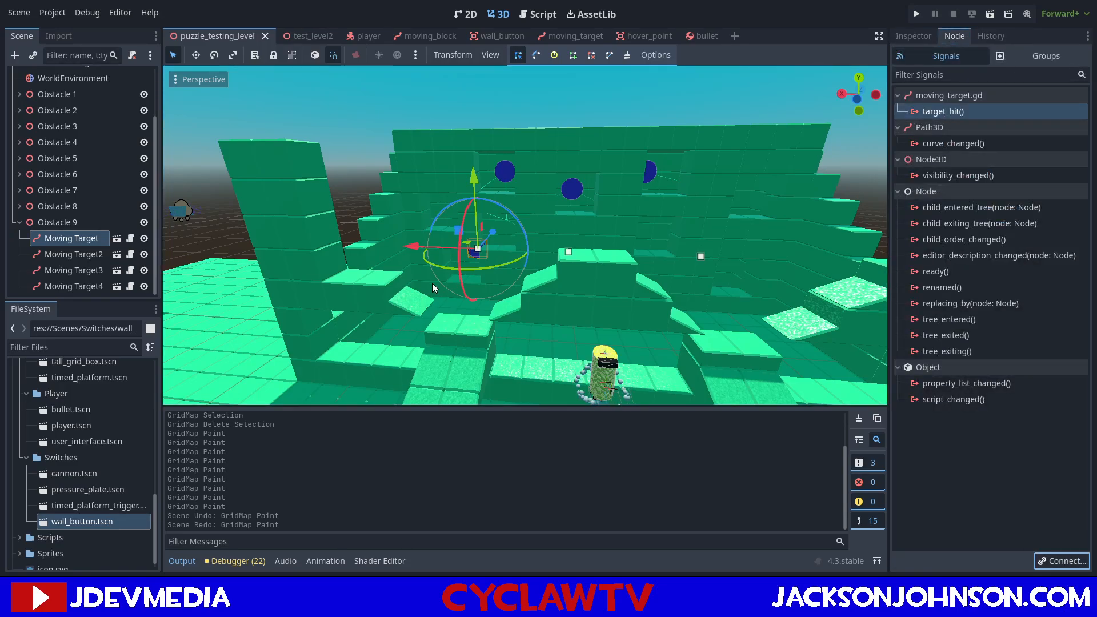
{"action": "left_click", "coordinate": [484, 425]}
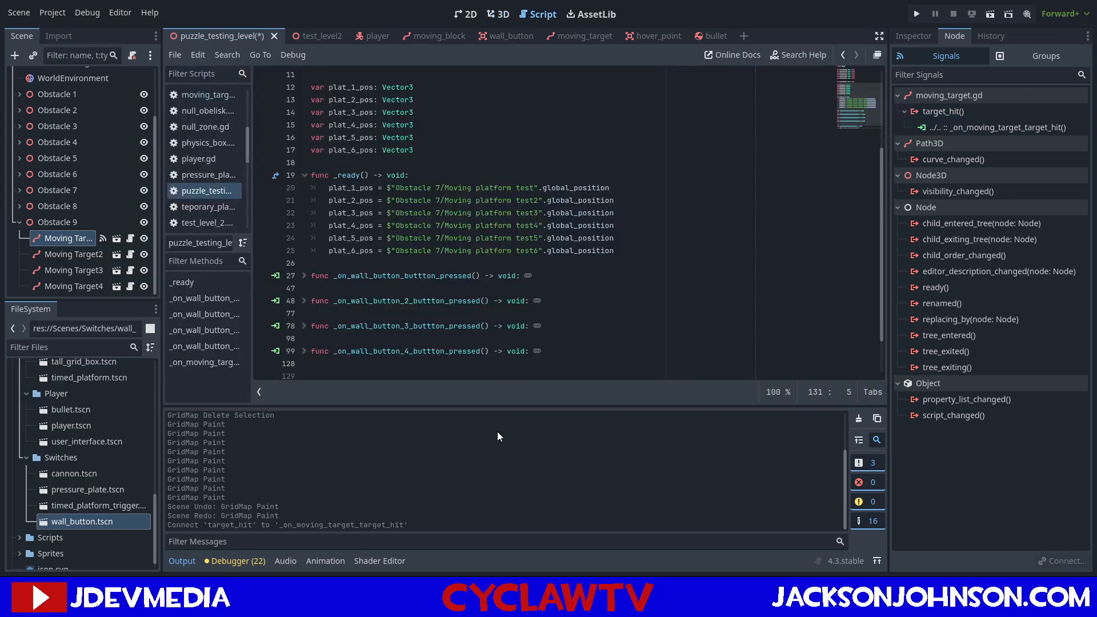
Duplicate the target_1_hit boolean declaration on the line below and rename the copy target_2_hit.
{"action": "scroll", "coordinate": [419, 272], "scroll_direction": "up", "scroll_amount": 4}
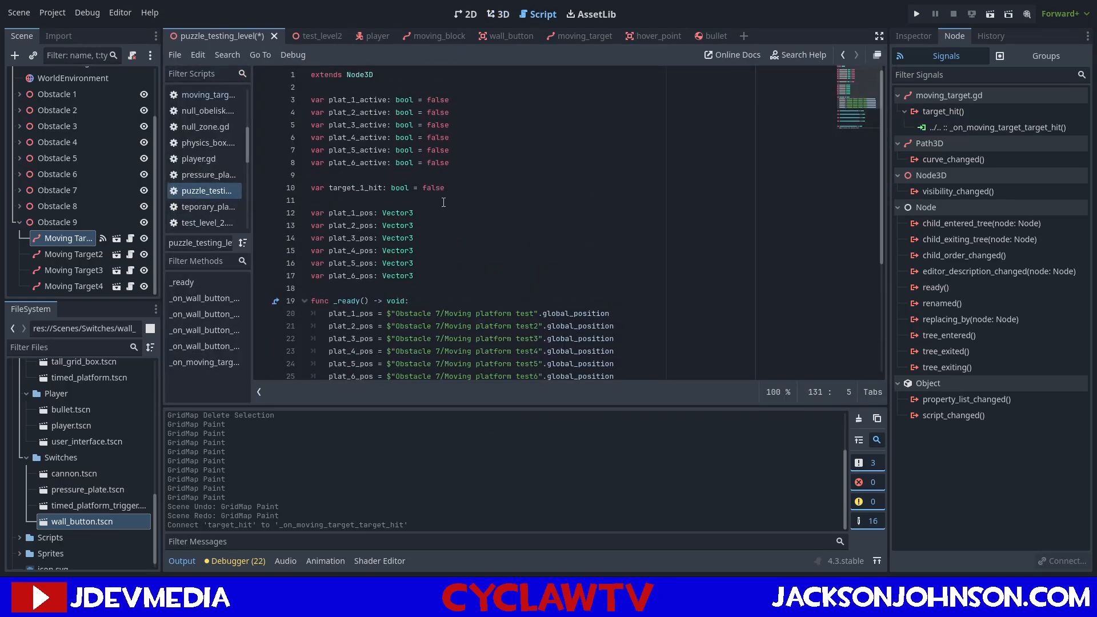
{"action": "left_click_drag", "start_coordinate": [447, 193], "coordinate": [312, 193]}
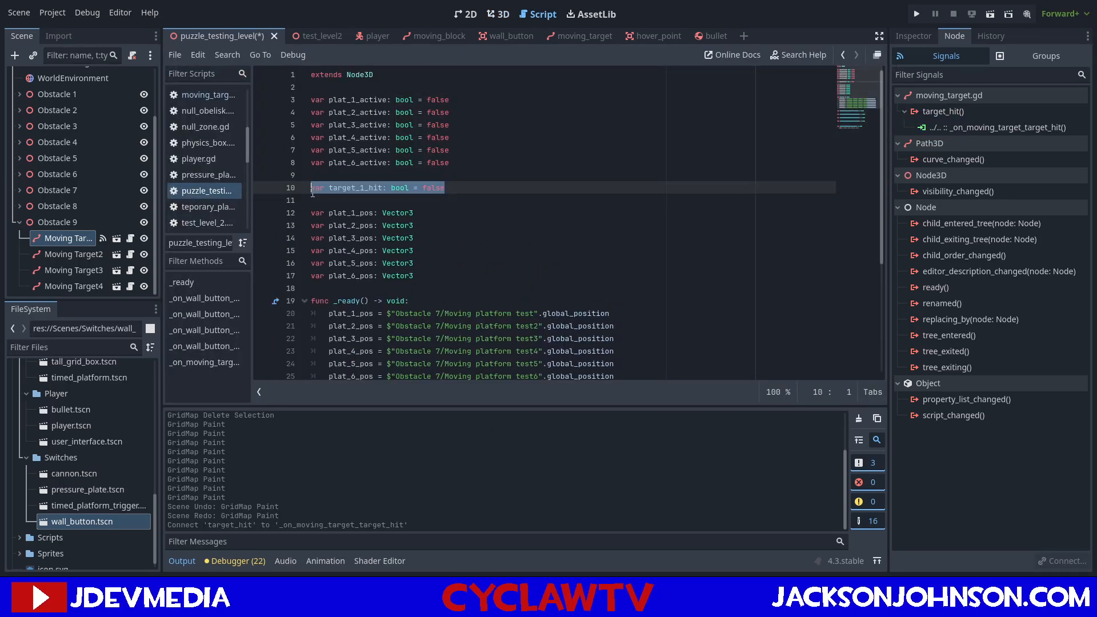
{"action": "key", "text": "ctrl+c"}
{"action": "key", "text": "End"}
{"action": "key", "text": "Return"}
{"action": "key", "text": "ctrl+v"}
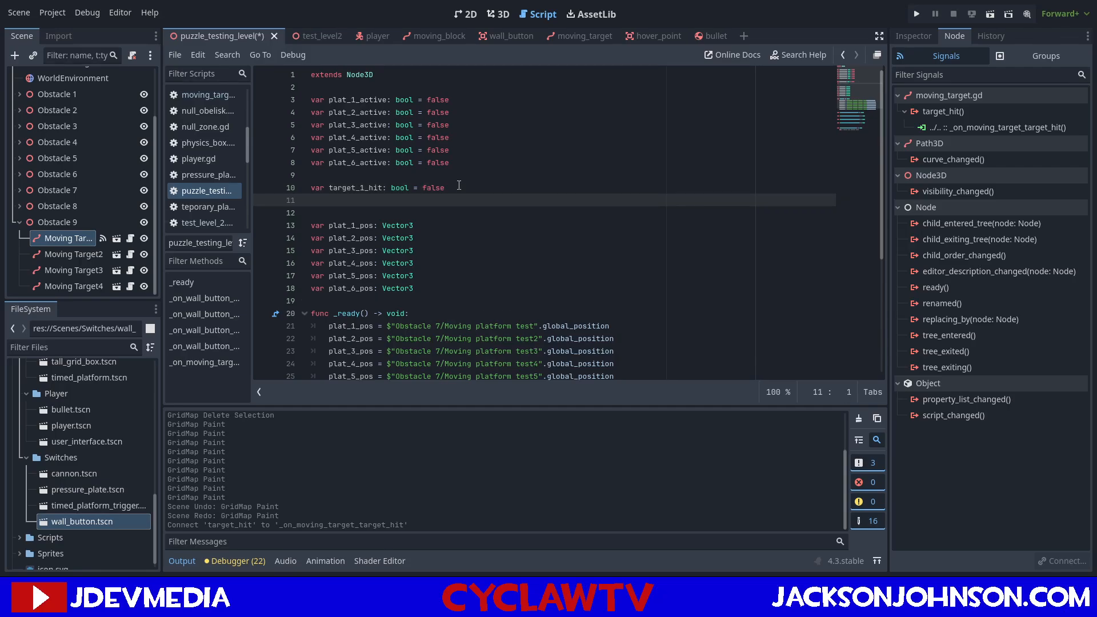
{"action": "left_click", "coordinate": [365, 201]}
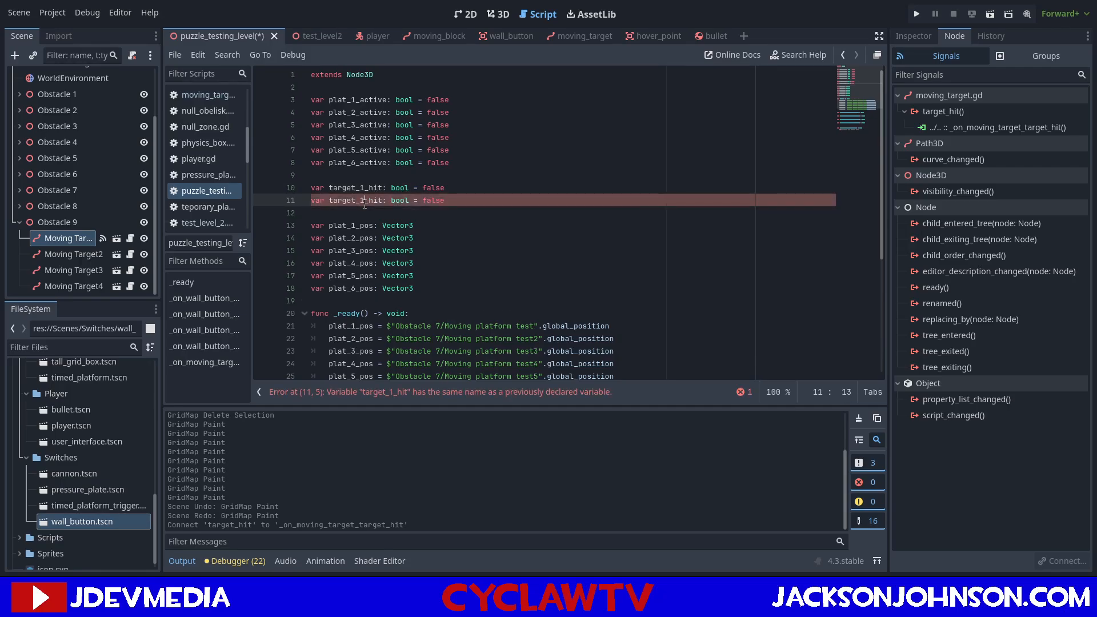
{"action": "key", "text": "BackSpace"}
{"action": "type", "text": "2"}
Add two more copies of the boolean declaration named target_3_hit and target_4_hit, both false, and save the script.
{"action": "key", "text": "End"}
{"action": "key", "text": "Return"}
{"action": "key", "text": "ctrl+v"}
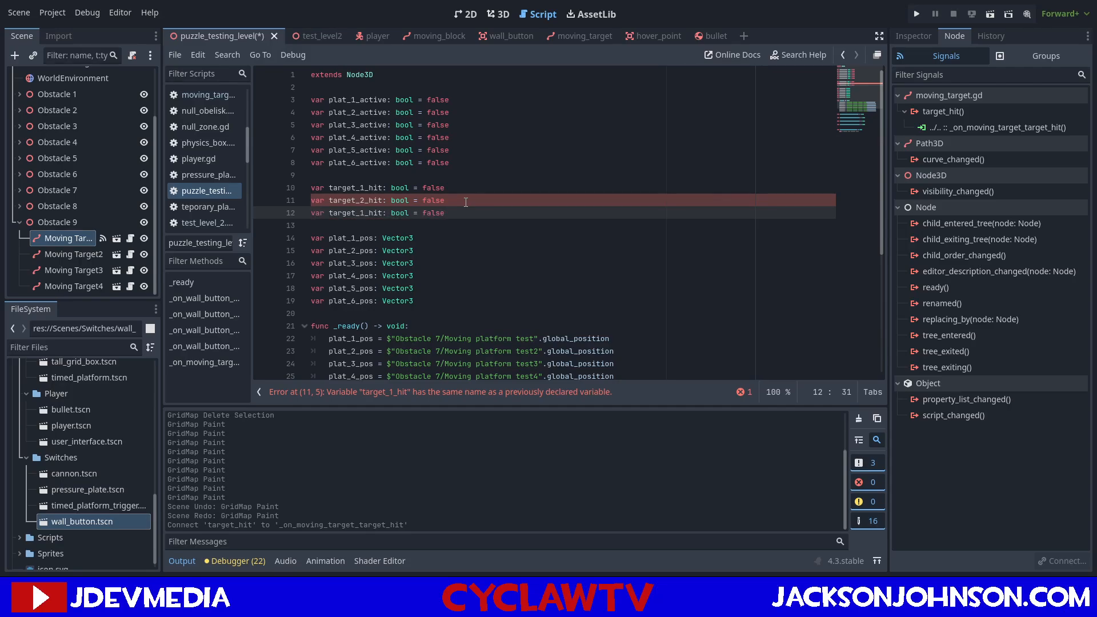
{"action": "key", "text": "Return"}
{"action": "key", "text": "ctrl+v"}
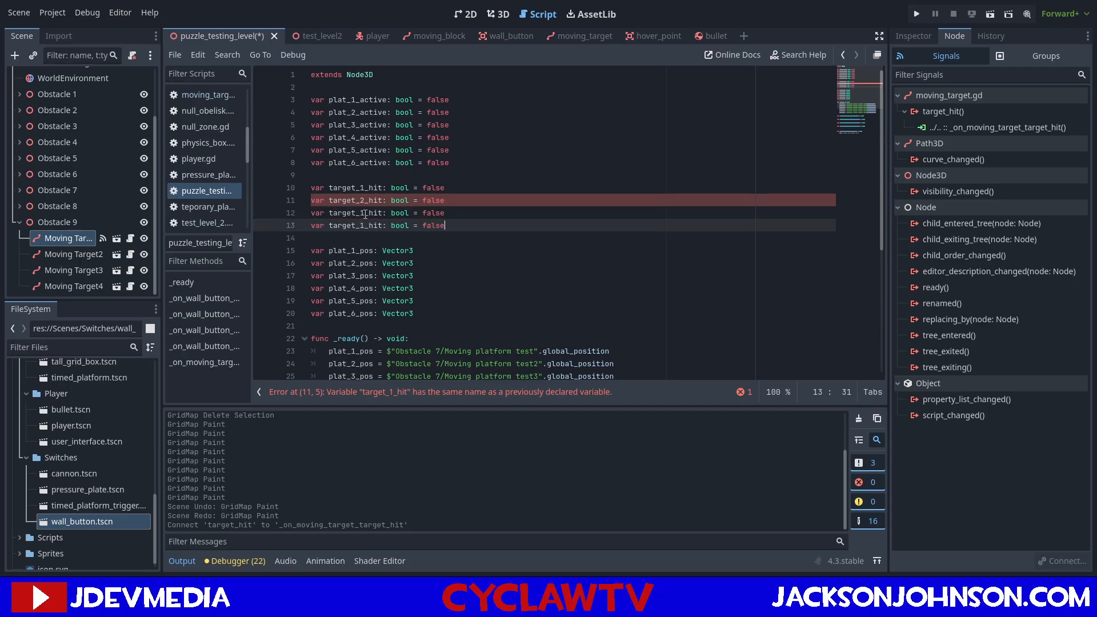
{"action": "left_click", "coordinate": [366, 214]}
{"action": "key", "text": "BackSpace"}
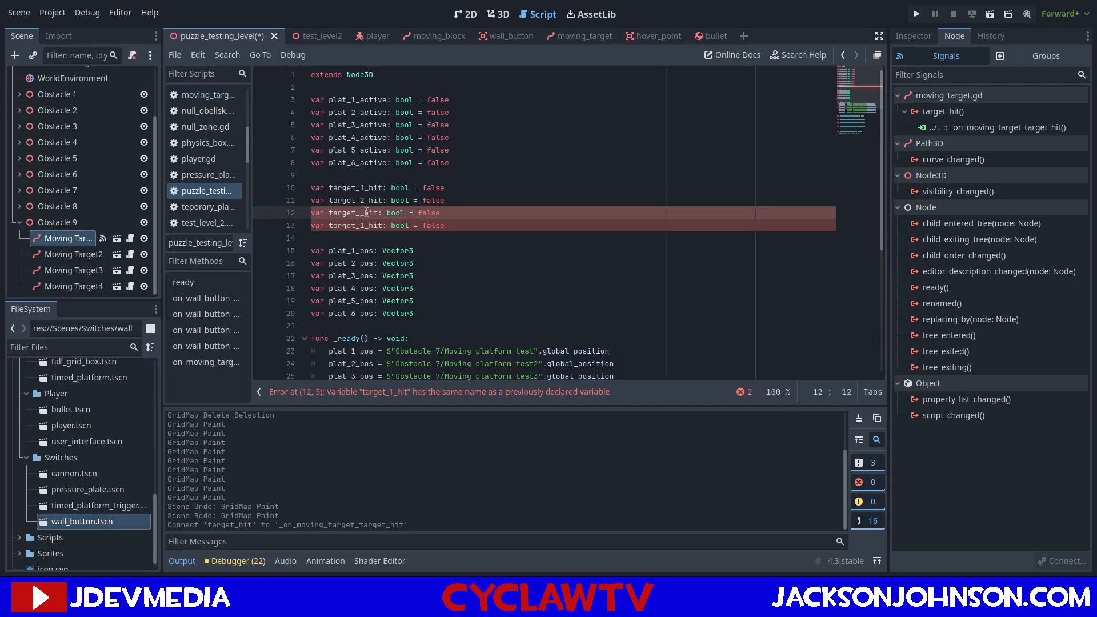
{"action": "type", "text": "3"}
{"action": "key", "text": "Down"}
{"action": "key", "text": "BackSpace"}
{"action": "type", "text": "4"}
{"action": "key", "text": "ctrl+s"}
Replace the placeholder body of _on_moving_target_target_hit with target_1_hit = true.
{"action": "scroll", "coordinate": [595, 203], "scroll_direction": "down", "scroll_amount": 4}
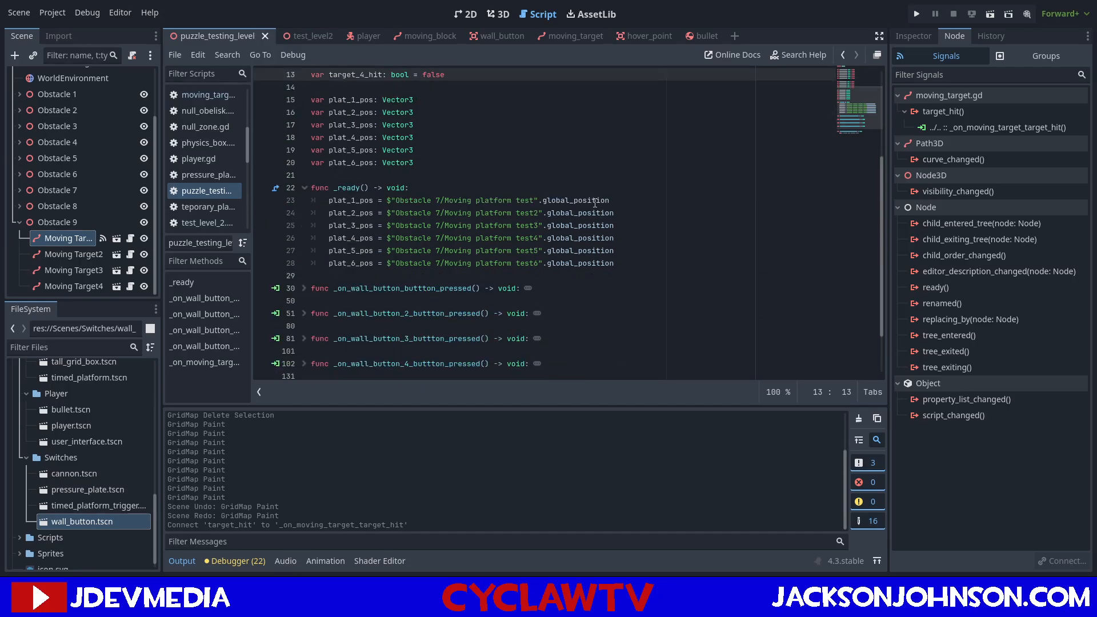
{"action": "scroll", "coordinate": [595, 203], "scroll_direction": "down", "scroll_amount": 2}
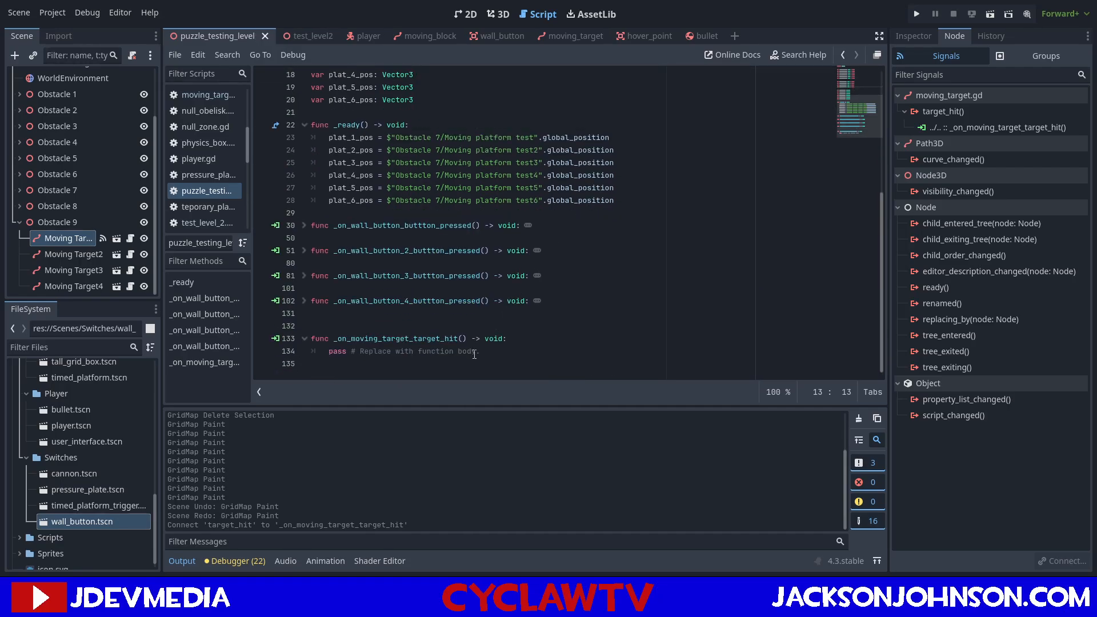
{"action": "left_click_drag", "start_coordinate": [487, 351], "coordinate": [329, 352]}
{"action": "scroll", "coordinate": [377, 307], "scroll_direction": "up", "scroll_amount": 1}
{"action": "scroll", "coordinate": [377, 307], "scroll_direction": "up", "scroll_amount": 5}
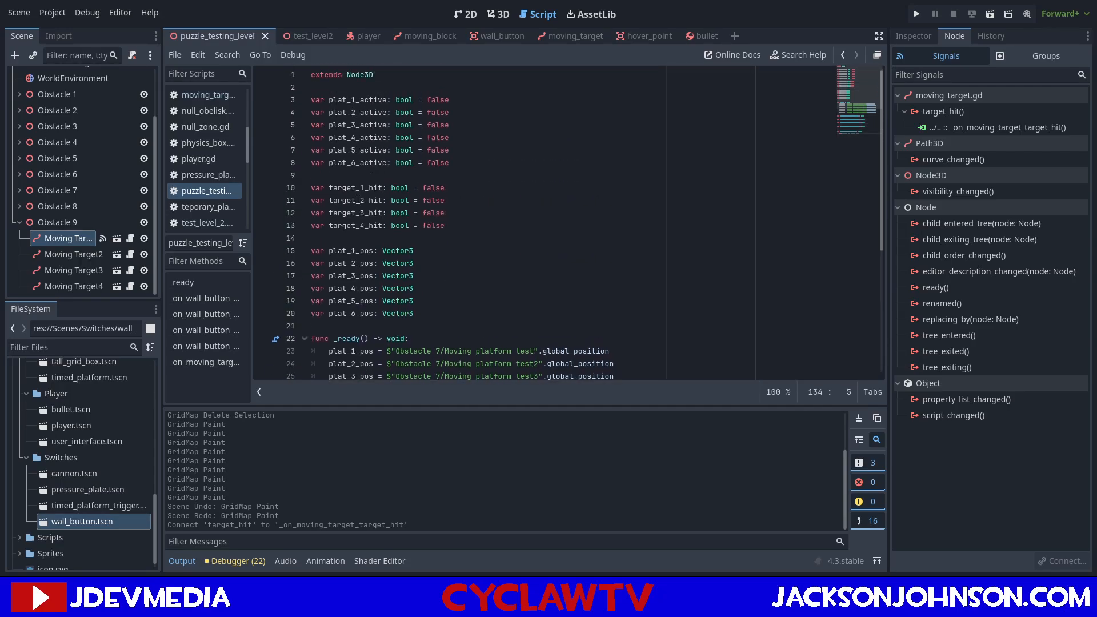
{"action": "scroll", "coordinate": [339, 205], "scroll_direction": "down", "scroll_amount": 1}
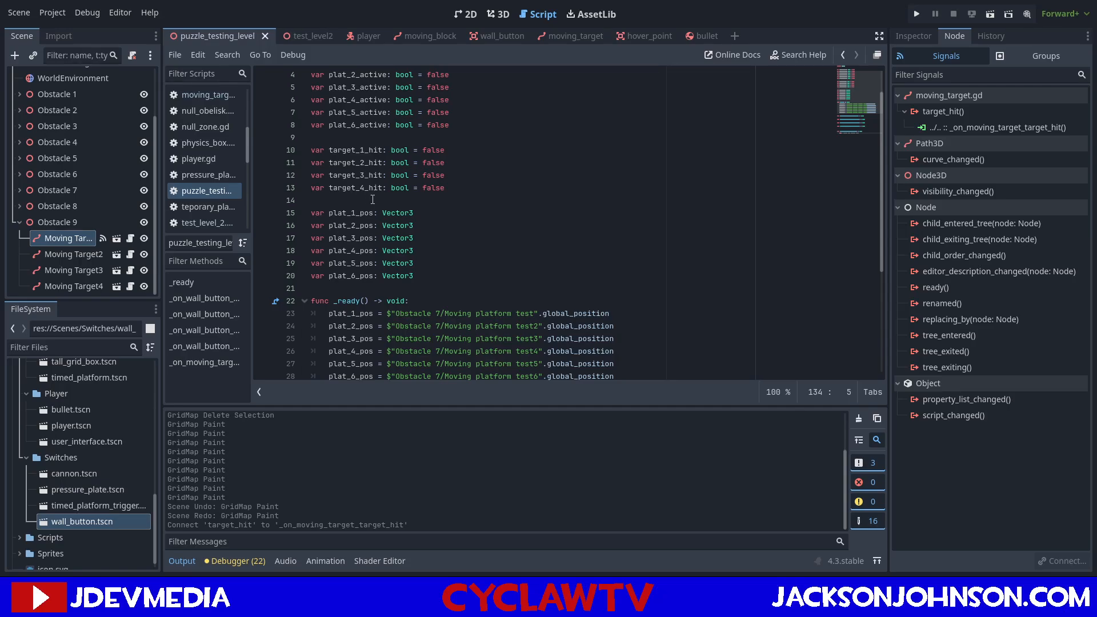
{"action": "scroll", "coordinate": [374, 175], "scroll_direction": "down", "scroll_amount": 5}
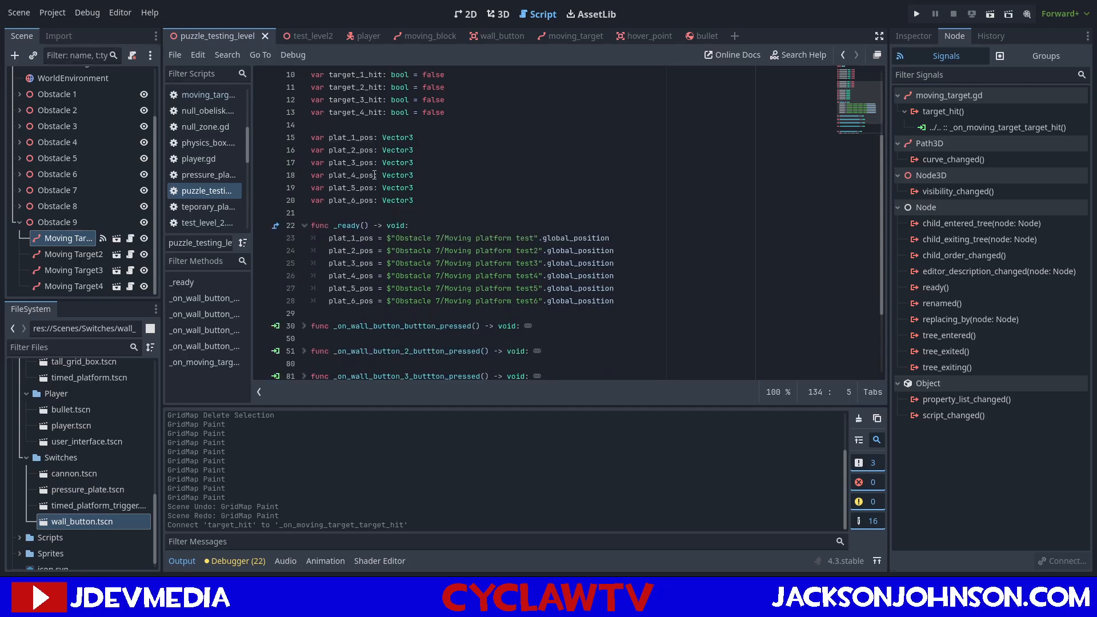
{"action": "scroll", "coordinate": [375, 175], "scroll_direction": "up", "scroll_amount": 4}
{"action": "scroll", "coordinate": [375, 174], "scroll_direction": "down", "scroll_amount": 1}
{"action": "type", "text": "targ"}
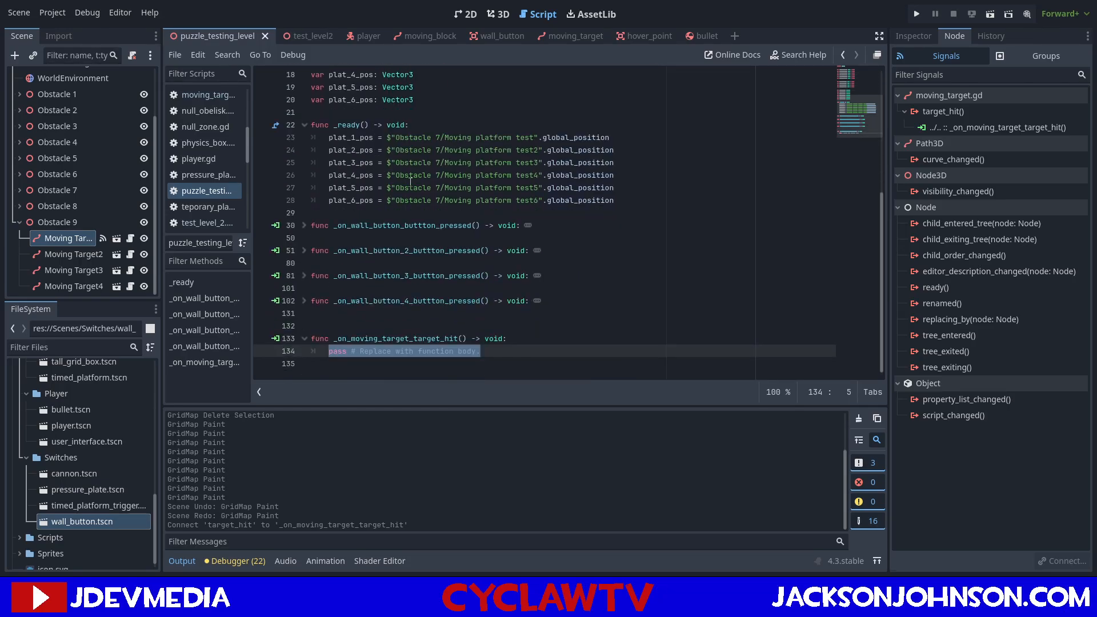
{"action": "key", "text": "Return"}
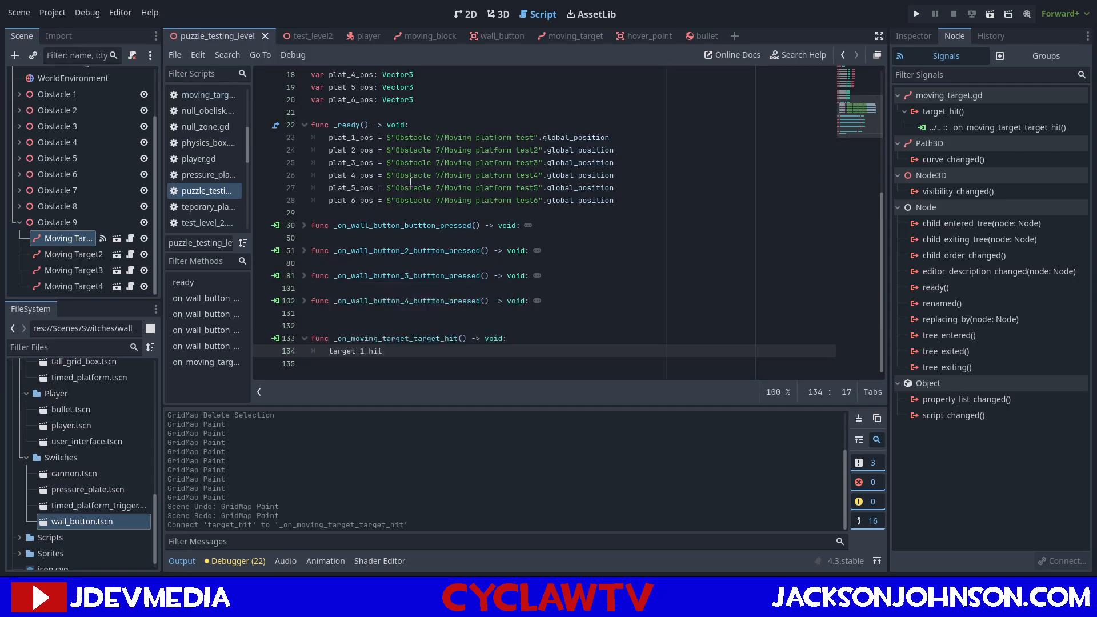
{"action": "type", "text": "= true"}
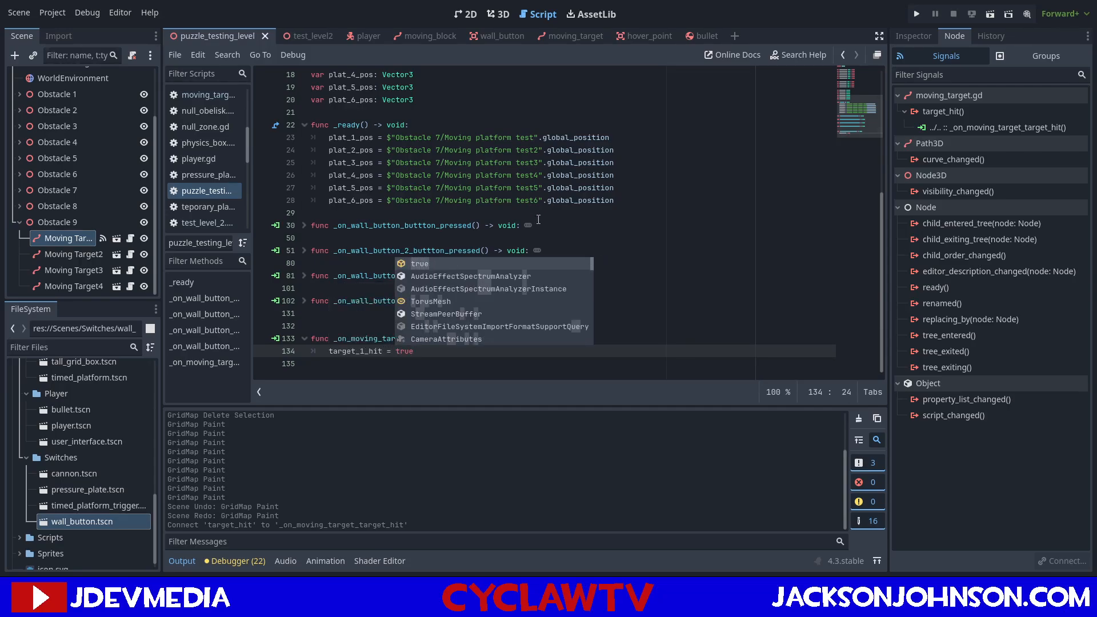
{"action": "key", "text": "Escape"}
Connect the target_hit signals of Moving Target2, Moving Target3 and Moving Target4 to new handler functions in the level script.
{"action": "left_click", "coordinate": [103, 254]}
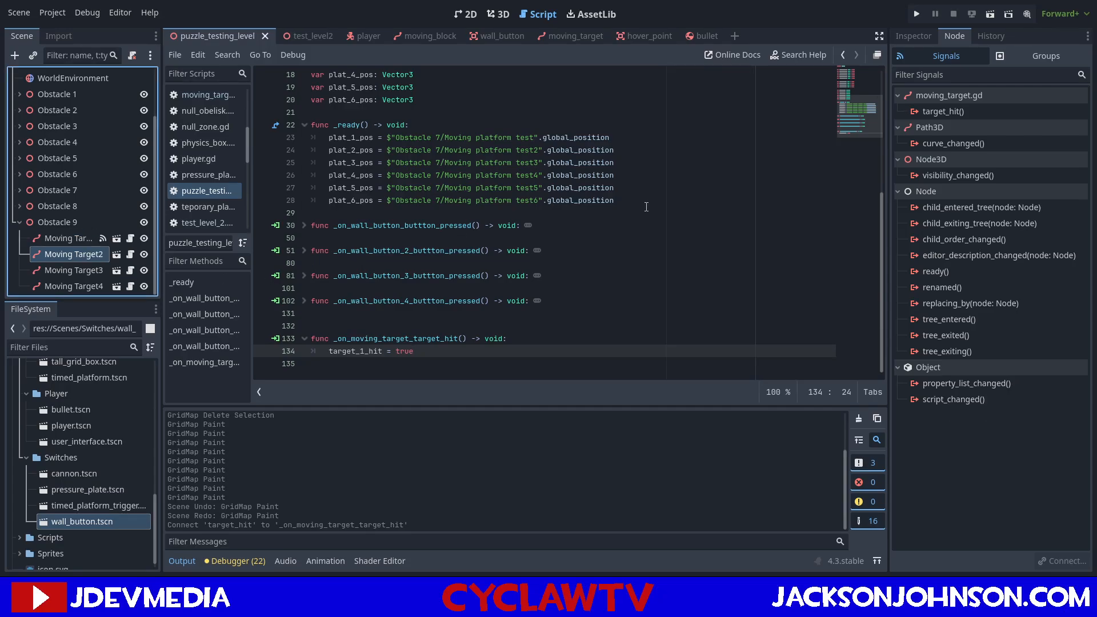
{"action": "left_click", "coordinate": [962, 112]}
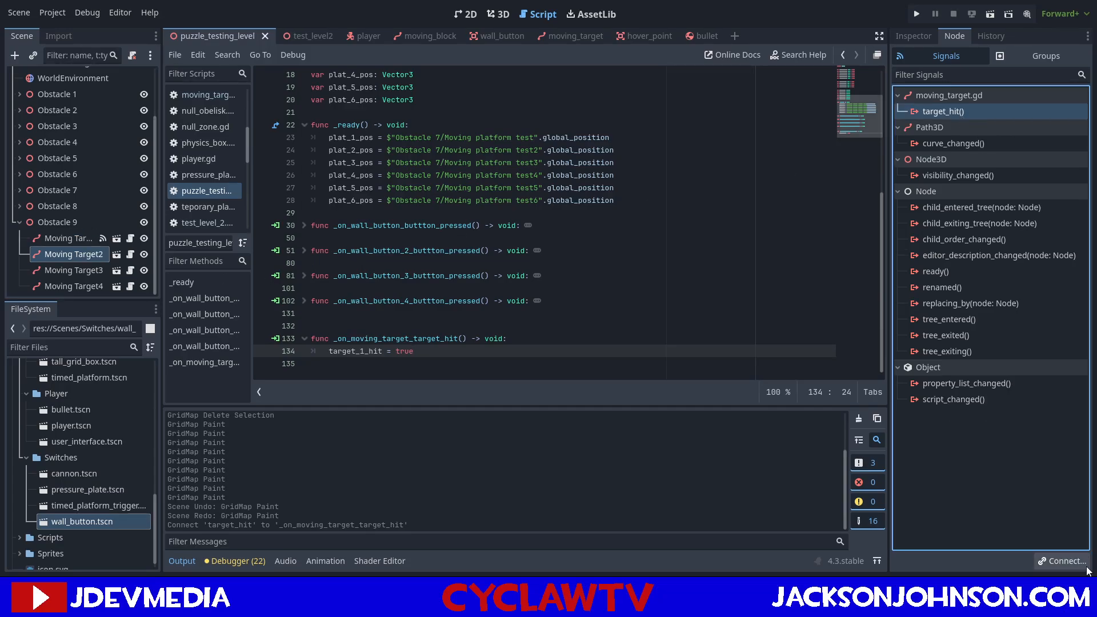
{"action": "left_click", "coordinate": [490, 422]}
{"action": "left_click", "coordinate": [73, 270]}
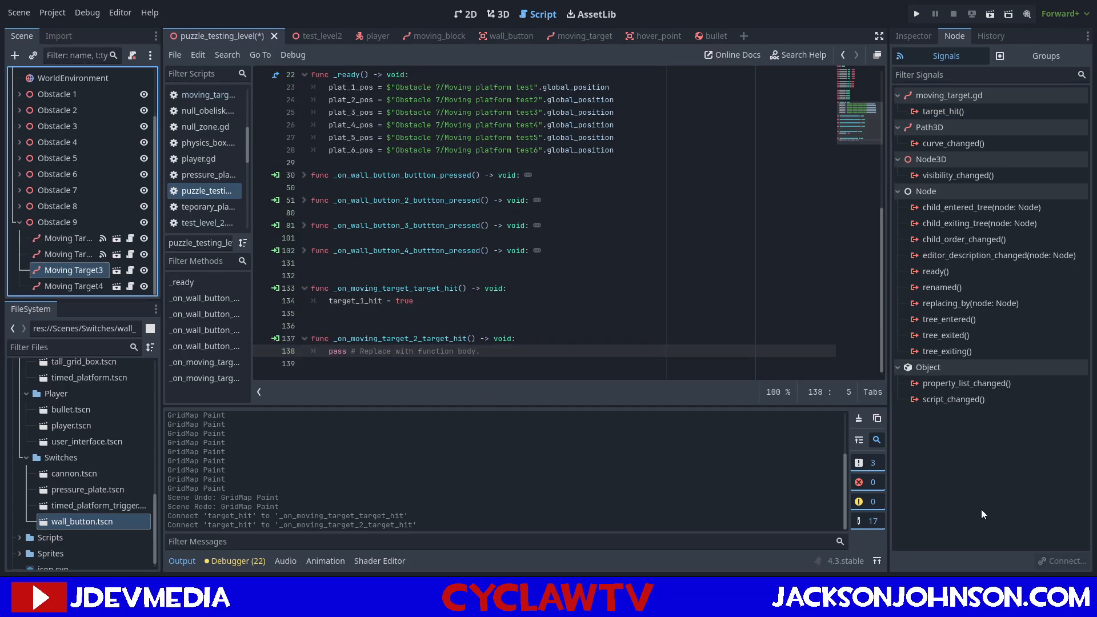
{"action": "left_click", "coordinate": [972, 117]}
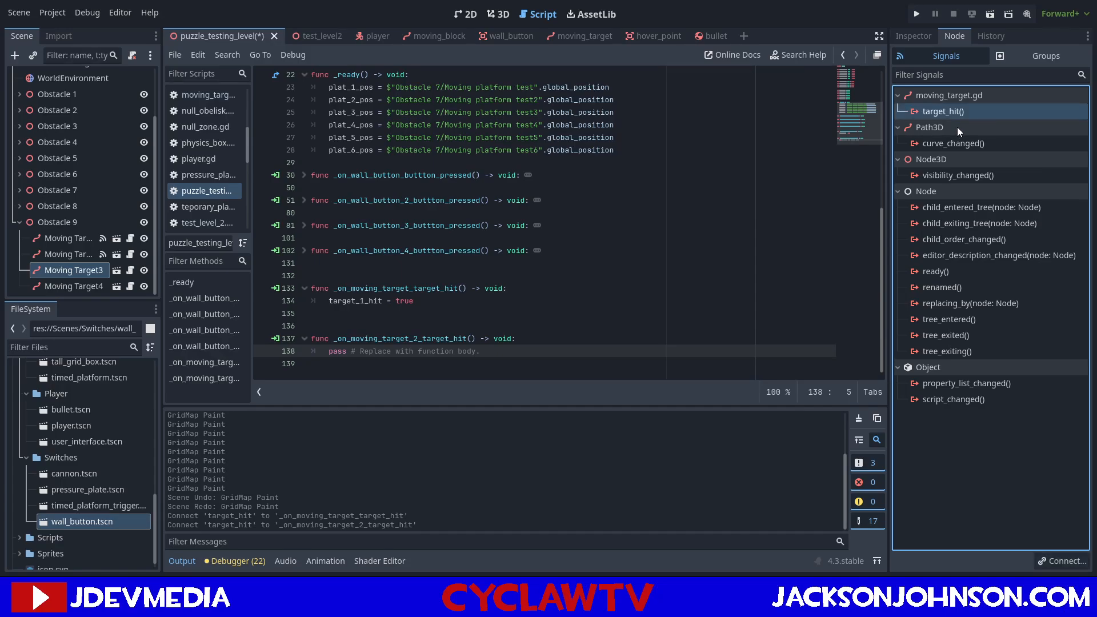
{"action": "left_click", "coordinate": [1062, 560]}
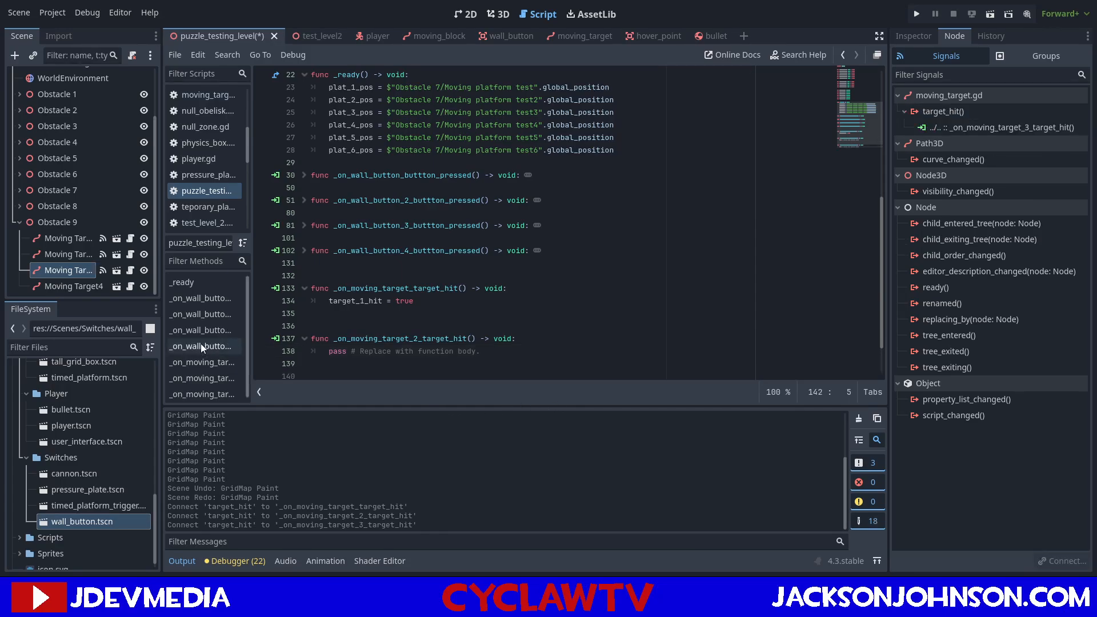
{"action": "left_click", "coordinate": [81, 286]}
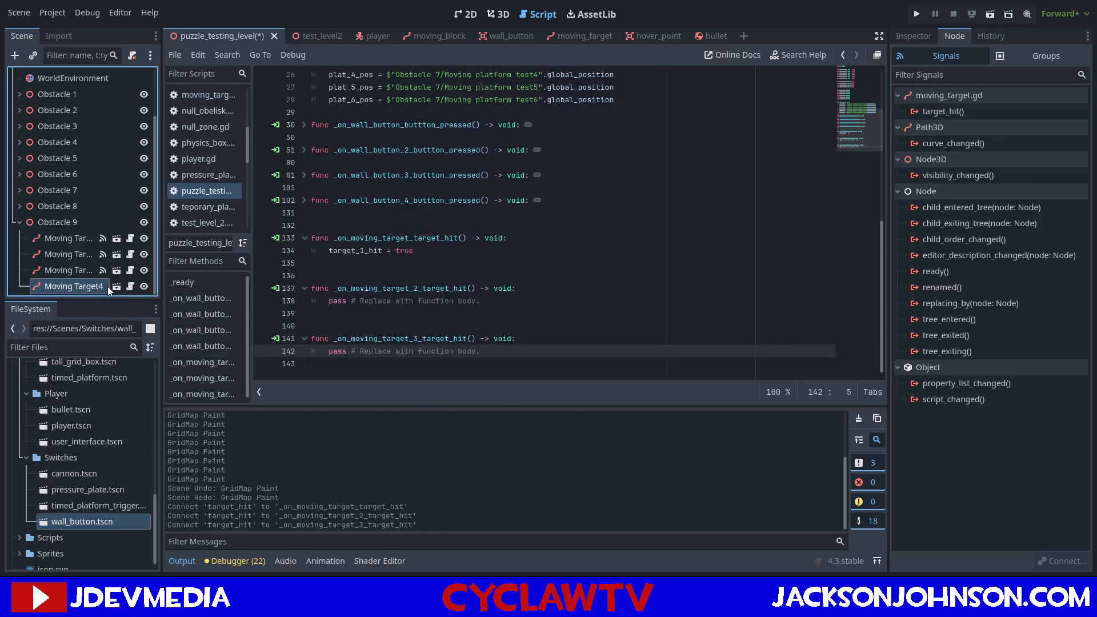
{"action": "left_click", "coordinate": [996, 112]}
{"action": "left_click", "coordinate": [1061, 558]}
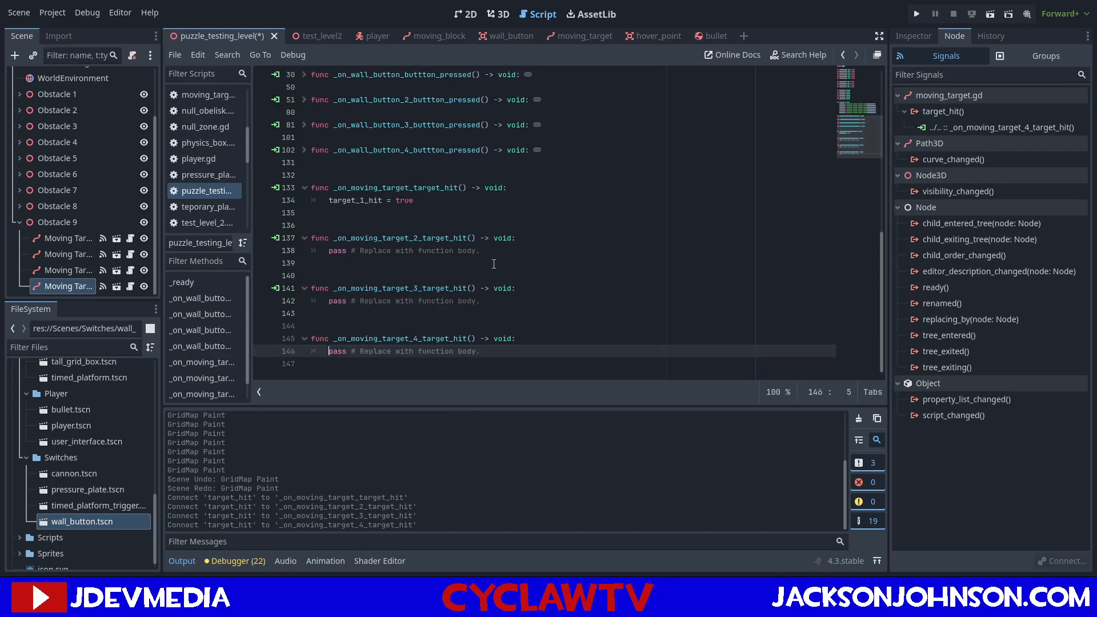
Replace the placeholder body of _on_moving_target_2_target_hit with target_2_hit = true.
{"action": "left_click_drag", "start_coordinate": [480, 251], "coordinate": [330, 252]}
{"action": "type", "text": "t"}
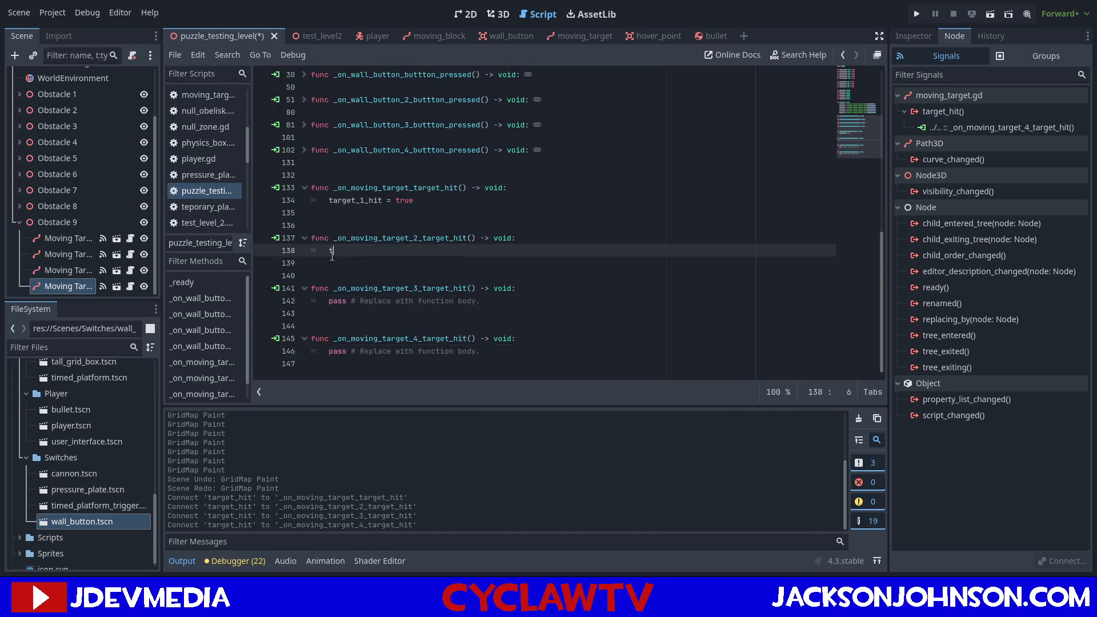
{"action": "type", "text": "arg"}
{"action": "key", "text": "Down"}
{"action": "key", "text": "Down"}
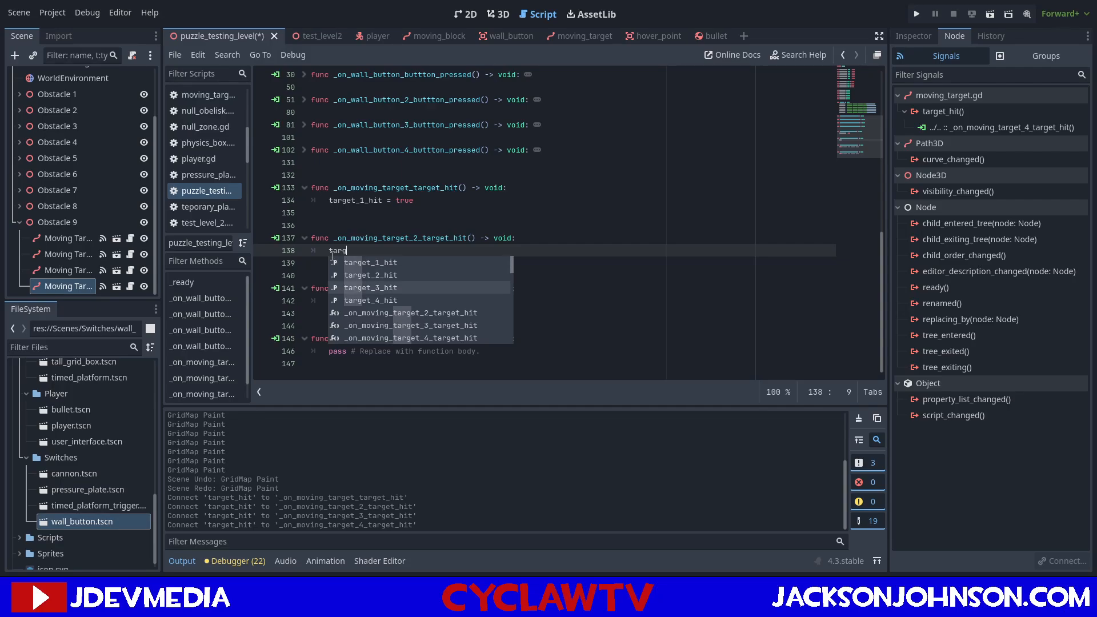
{"action": "key", "text": "Up"}
{"action": "key", "text": "Return"}
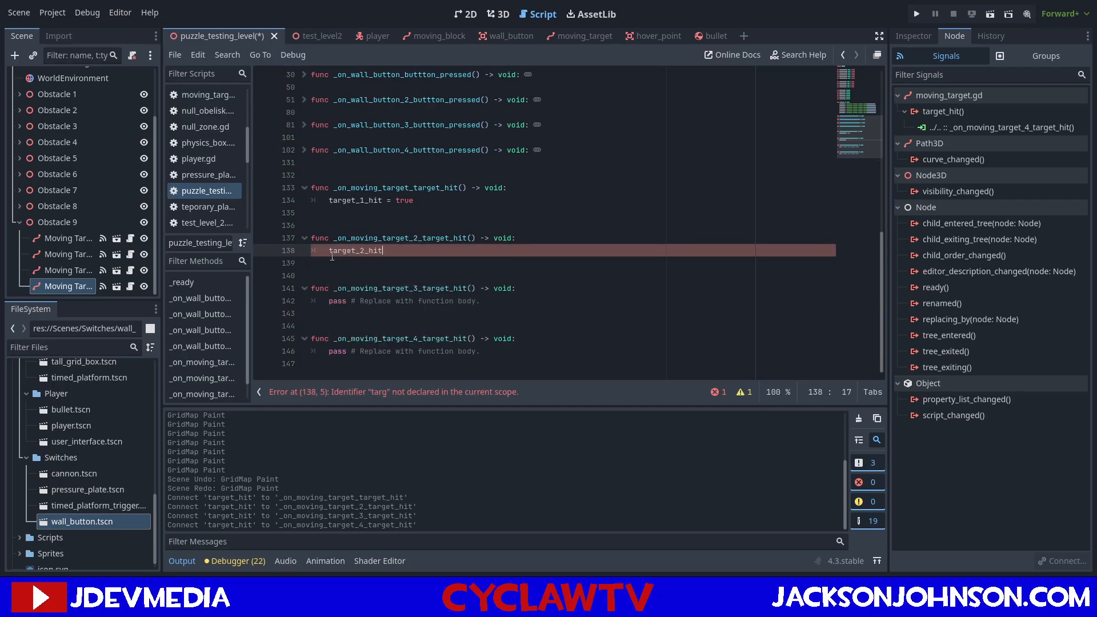
{"action": "type", "text": "= true"}
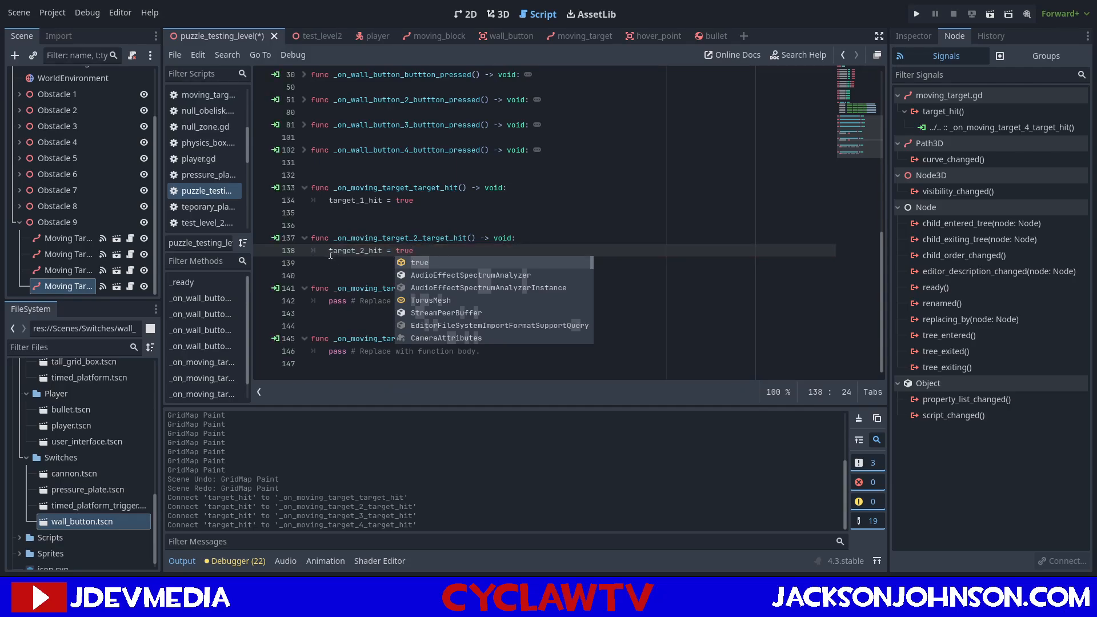
Copy that assignment into the target 3 and target 4 handlers as target_3_hit = true and target_4_hit = true, and save.
{"action": "left_click_drag", "start_coordinate": [329, 251], "coordinate": [415, 253]}
{"action": "key", "text": "ctrl+c"}
{"action": "left_click_drag", "start_coordinate": [492, 300], "coordinate": [329, 301]}
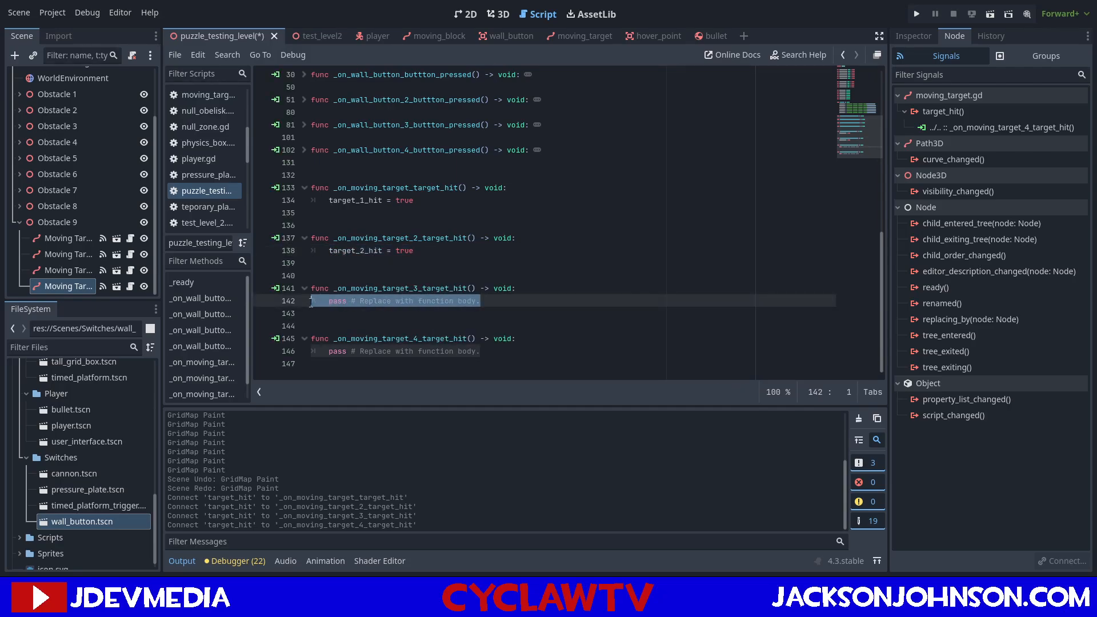
{"action": "key", "text": "ctrl+v"}
{"action": "left_click_drag", "start_coordinate": [481, 352], "coordinate": [328, 352]}
{"action": "key", "text": "ctrl+v"}
{"action": "left_click", "coordinate": [362, 301]}
{"action": "type", "text": "3"}
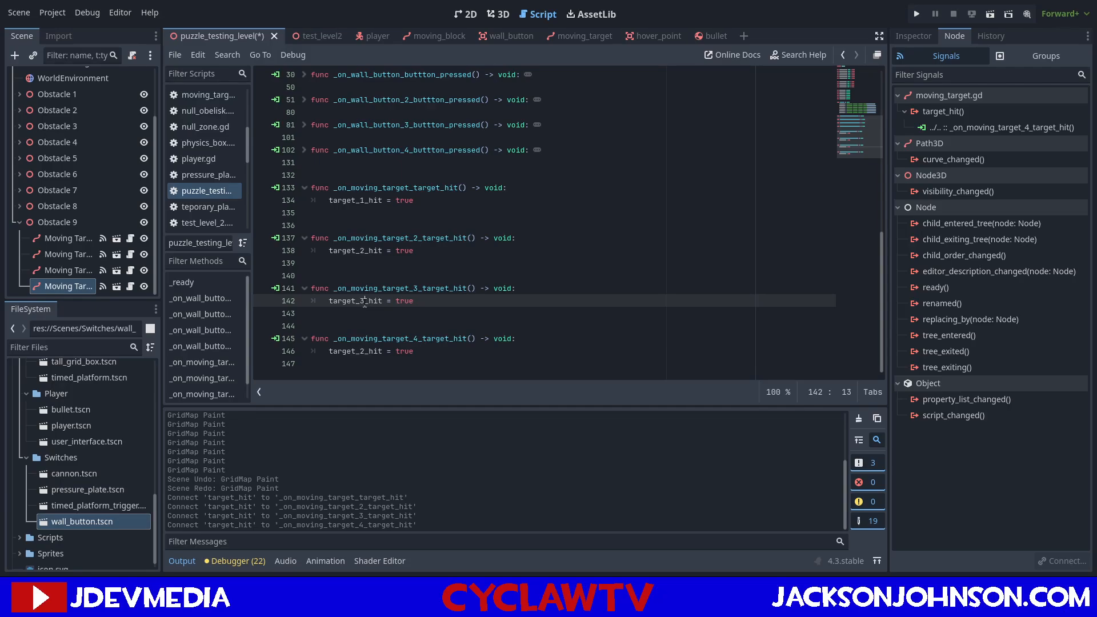
{"action": "left_click", "coordinate": [364, 354]}
{"action": "key", "text": "BackSpace"}
{"action": "type", "text": "4"}
{"action": "left_click", "coordinate": [699, 292]}
{"action": "key", "text": "ctrl+s"}
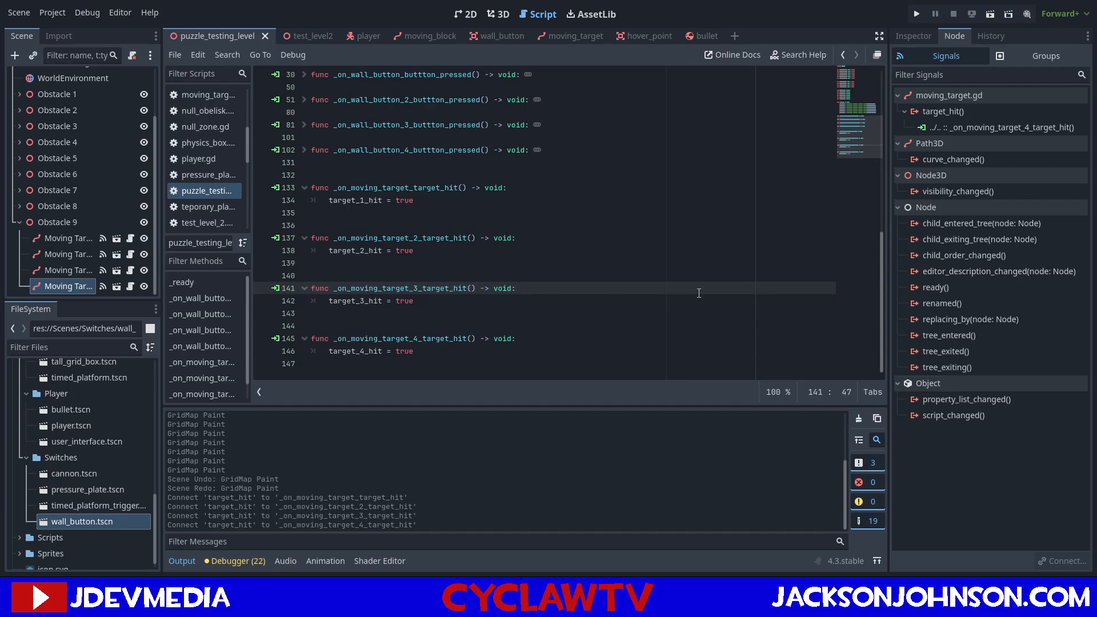
{"action": "left_click", "coordinate": [312, 363]}
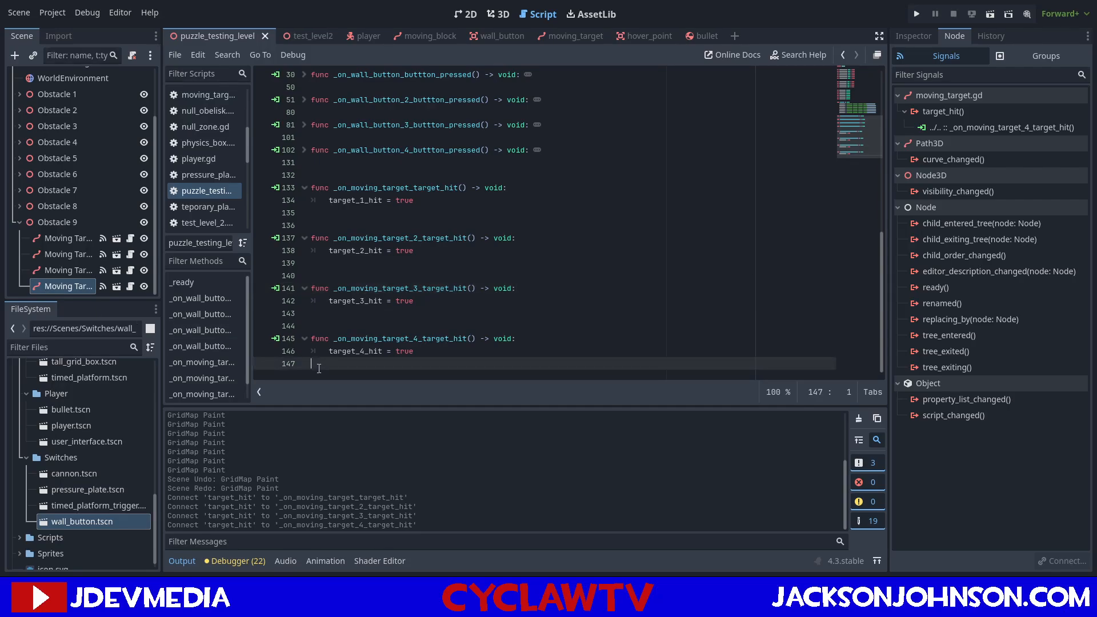
{"action": "key", "text": "Return"}
{"action": "type", "text": "pr"}
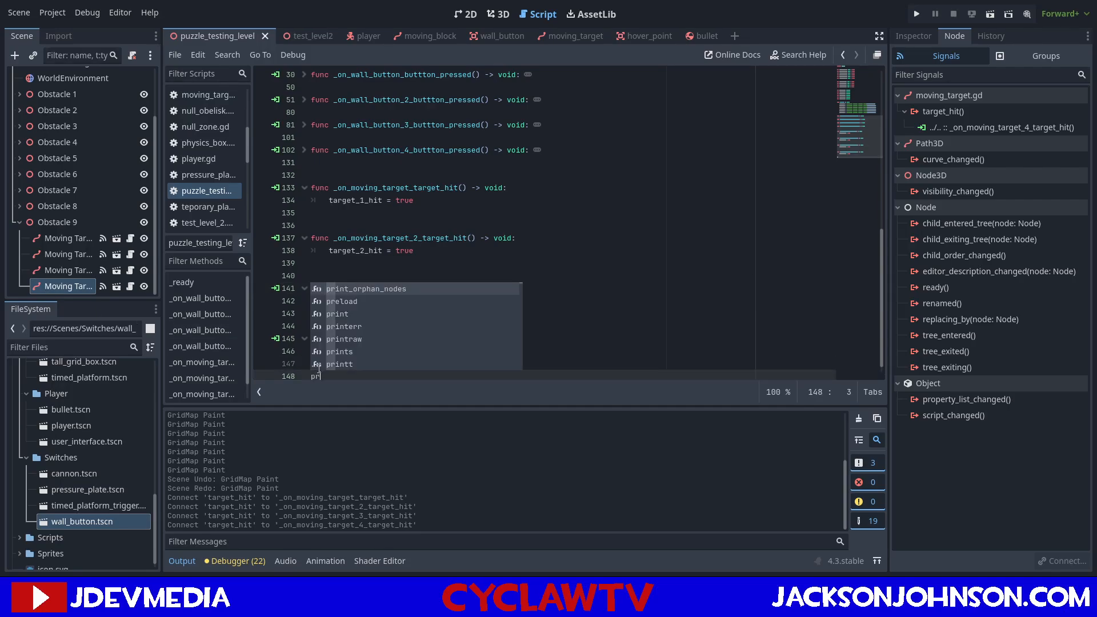
{"action": "type", "text": "oc"}
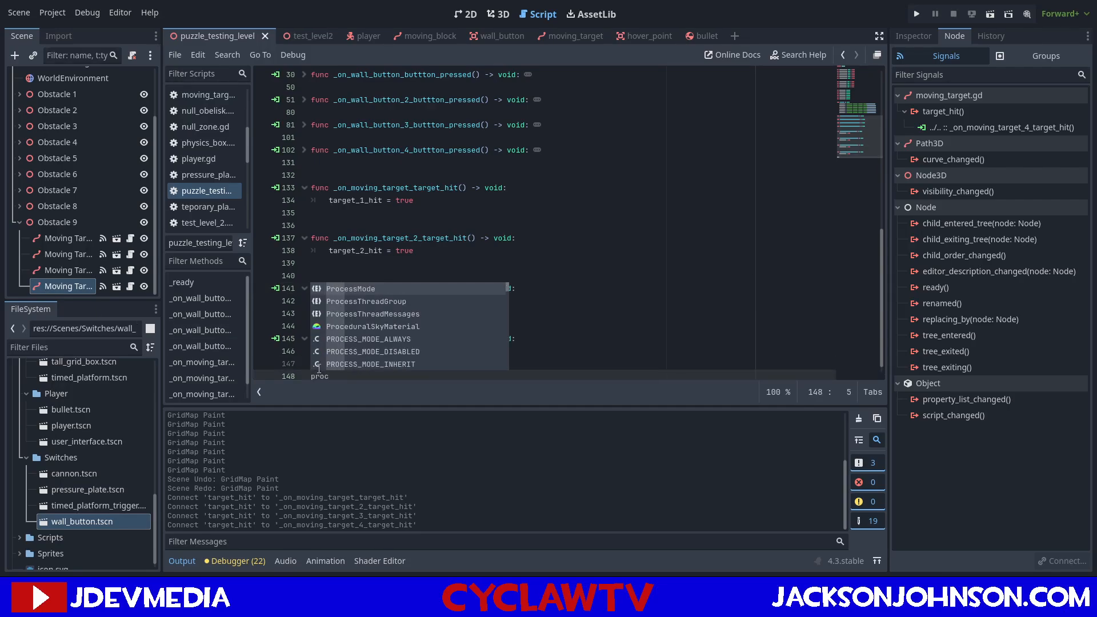
{"action": "key", "text": "Return"}
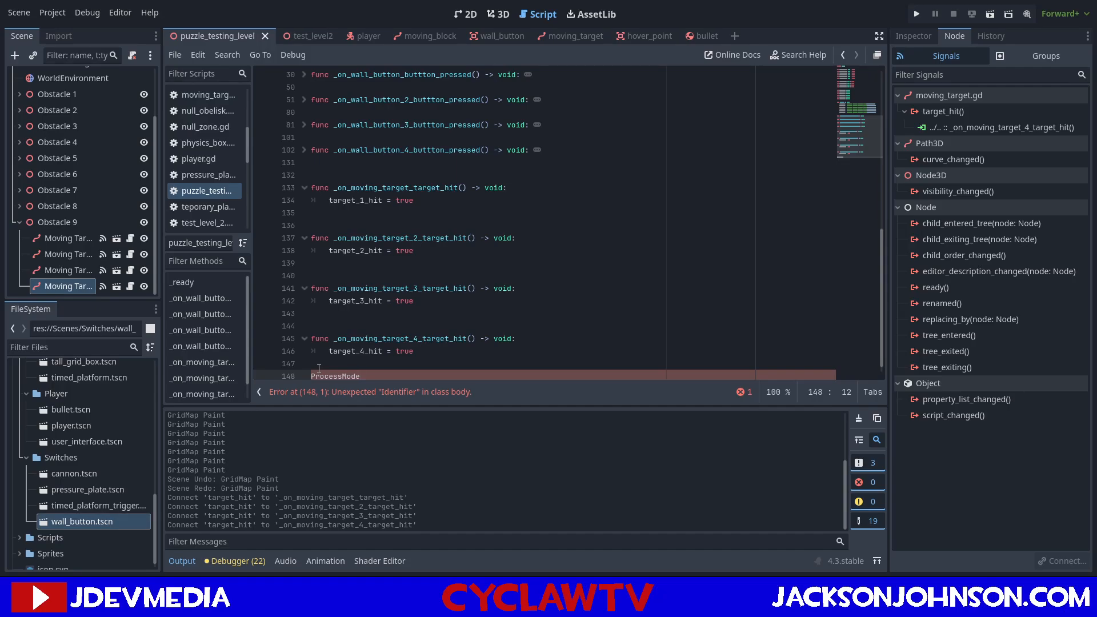
Declare var all_targets_hit: bool = false directly below the target_4_hit declaration and save the script.
{"action": "scroll", "coordinate": [817, 198], "scroll_direction": "up", "scroll_amount": 10}
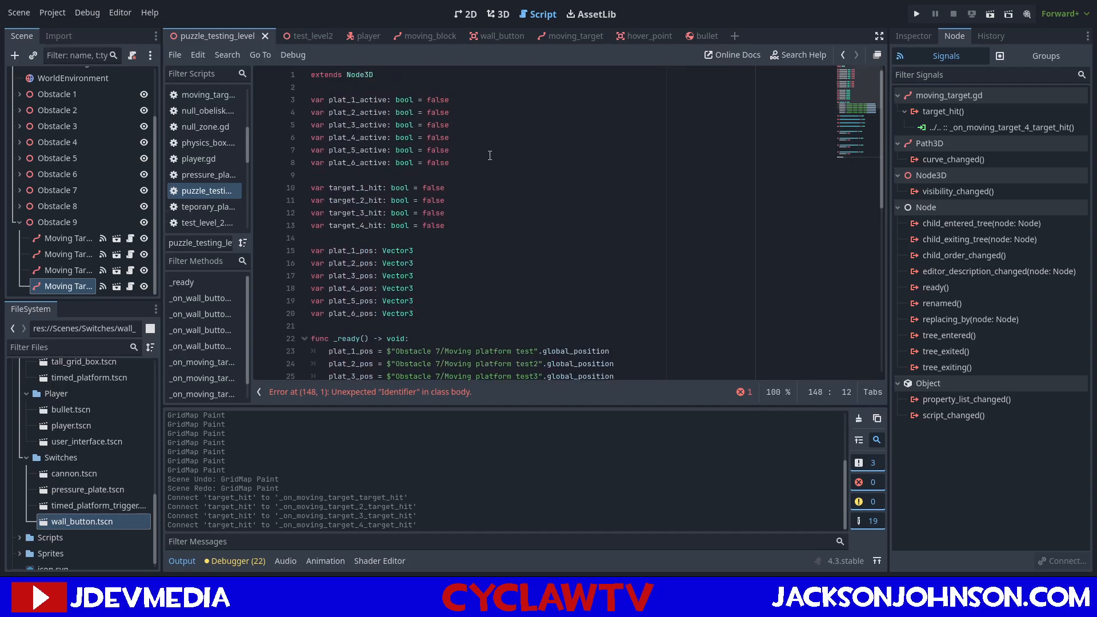
{"action": "left_click", "coordinate": [481, 230]}
{"action": "key", "text": "Return"}
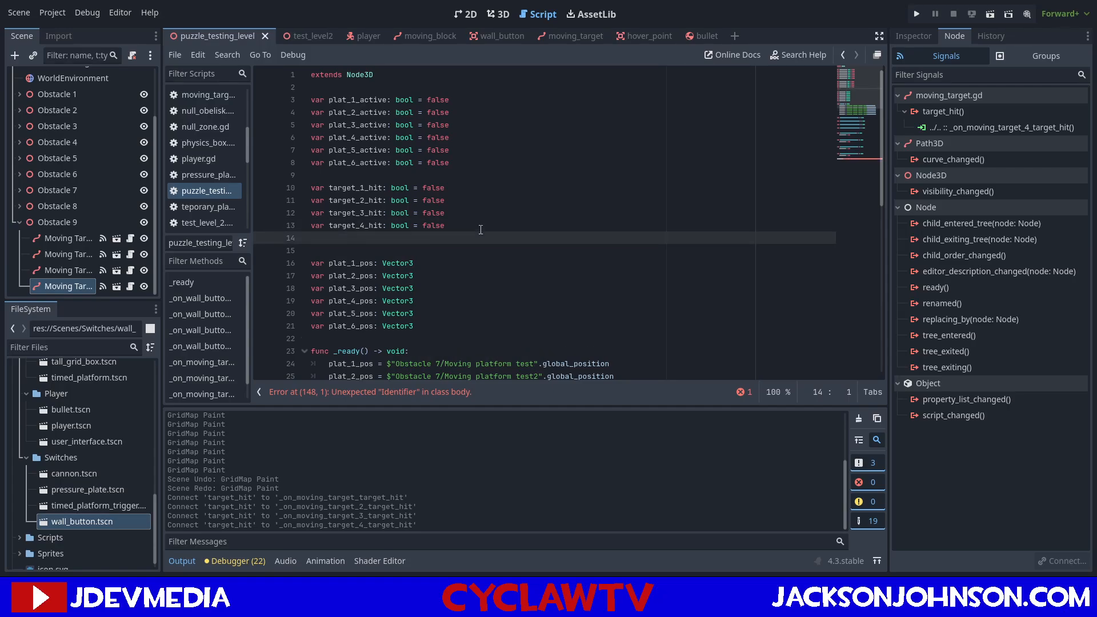
{"action": "type", "text": "var all_targets_hit: bool"}
{"action": "key", "text": "BackSpace"}
{"action": "type", "text": "="}
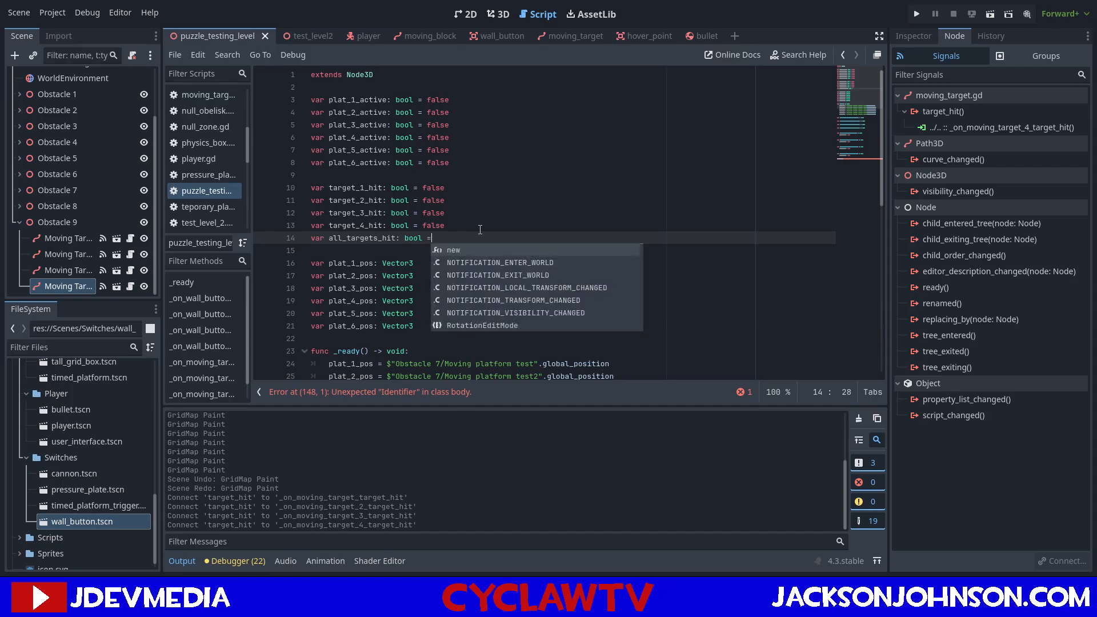
{"action": "type", "text": " false"}
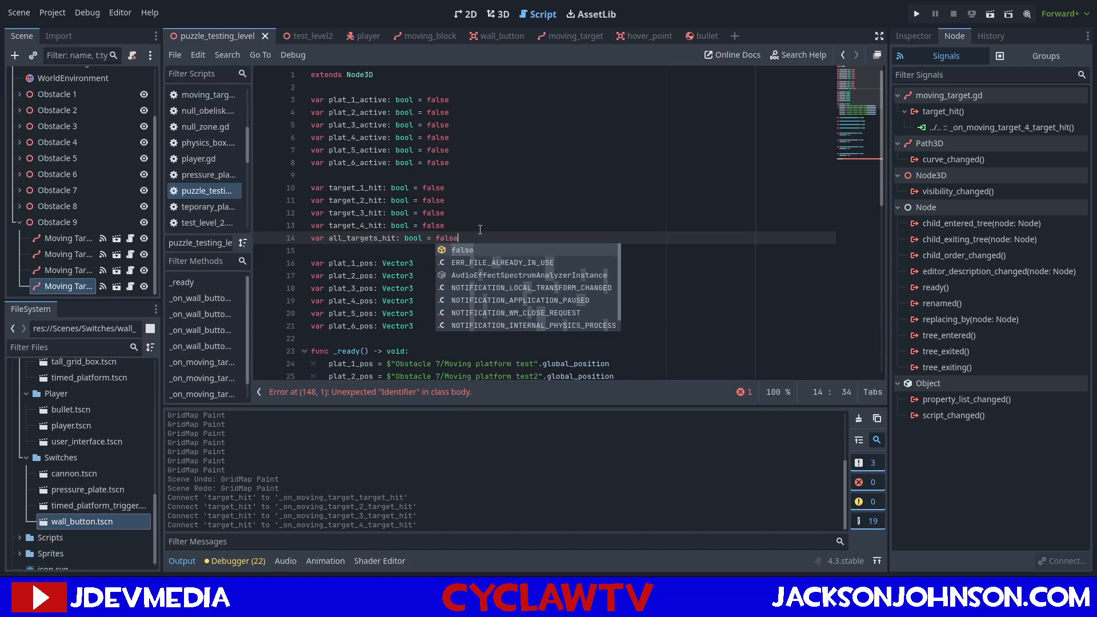
{"action": "key", "text": "ctrl+s"}
Replace the stray ProcessMode line at the end of the script with the header func _process(delta: float) -> void:.
{"action": "scroll", "coordinate": [592, 243], "scroll_direction": "down", "scroll_amount": 11}
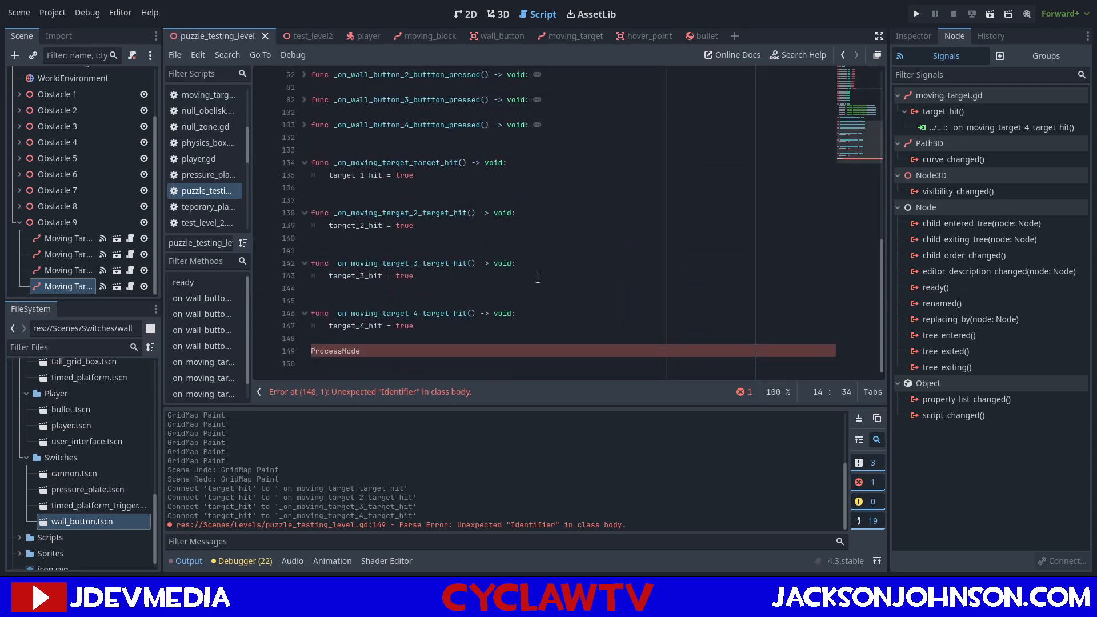
{"action": "left_click_drag", "start_coordinate": [385, 358], "coordinate": [311, 353]}
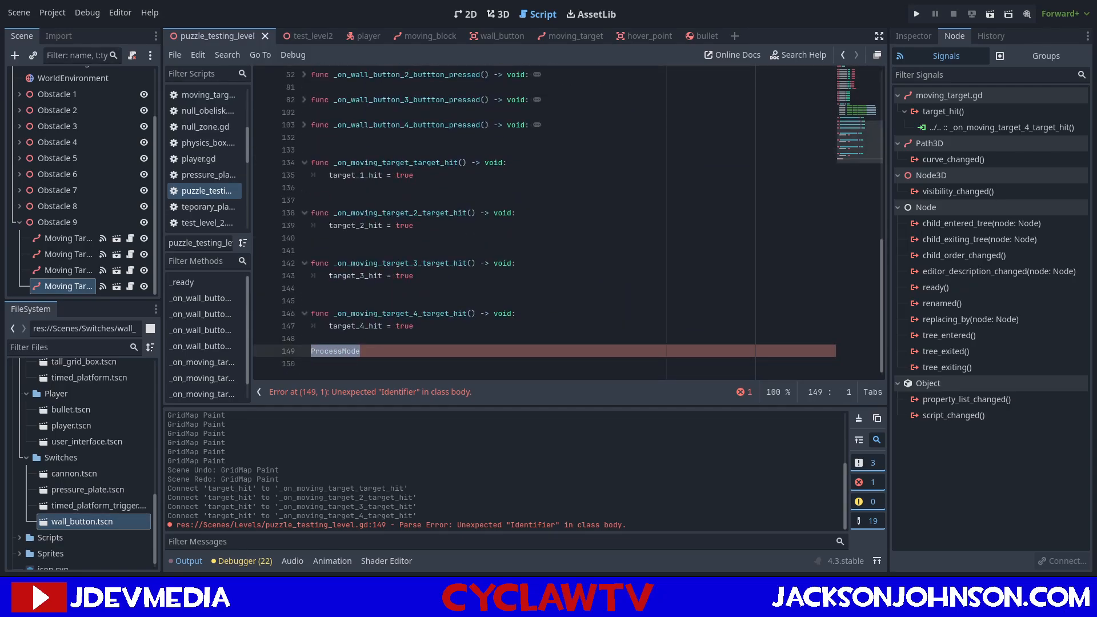
{"action": "type", "text": "func "}
{"action": "type", "text": "_pr"}
{"action": "key", "text": "Return"}
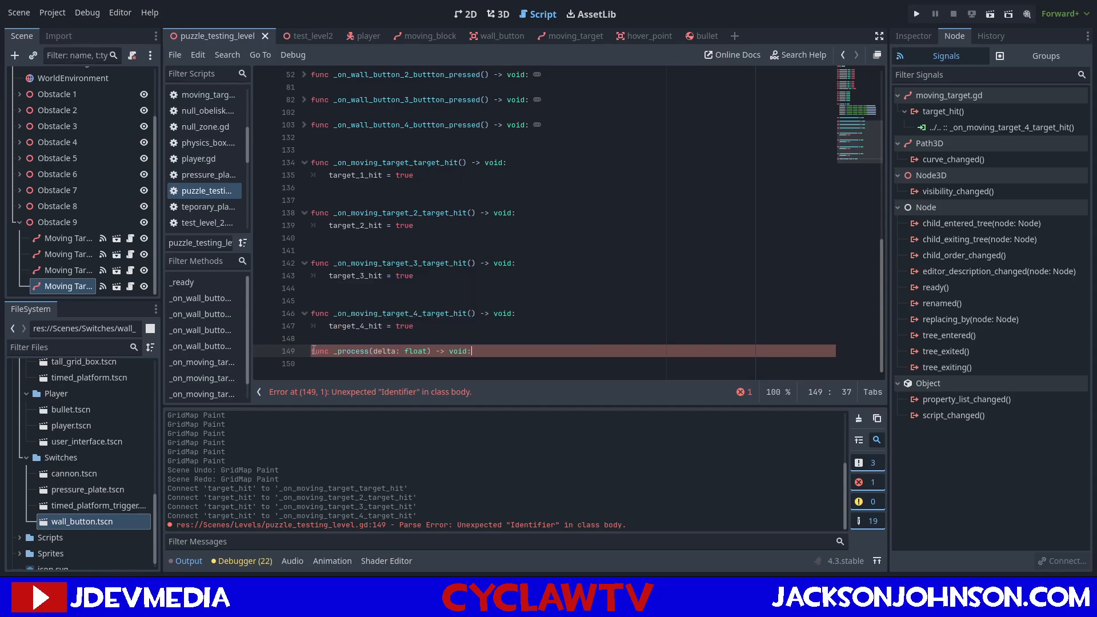
{"action": "key", "text": "Return"}
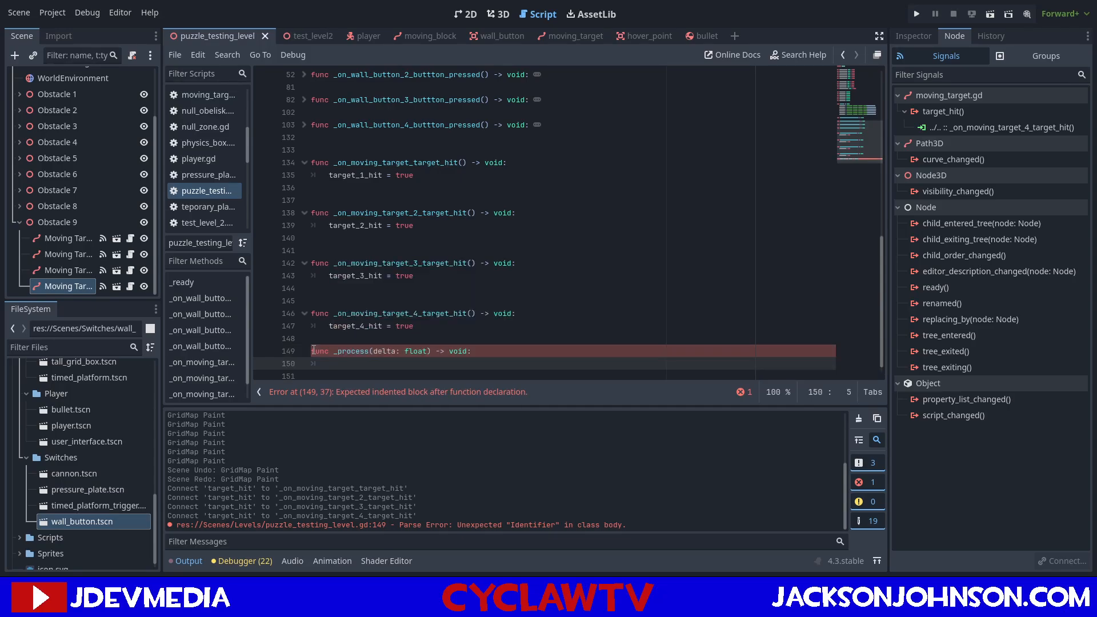
Begin an if condition inside _process with !all_targets_hit and target_1_hit.
{"action": "type", "text": "if !all"}
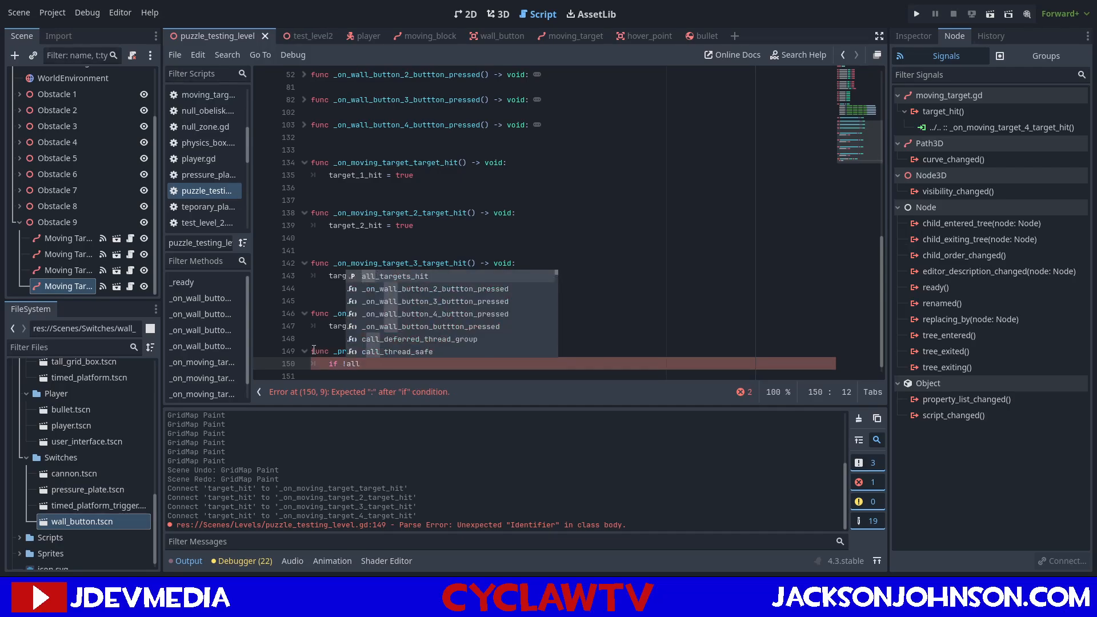
{"action": "key", "text": "Return"}
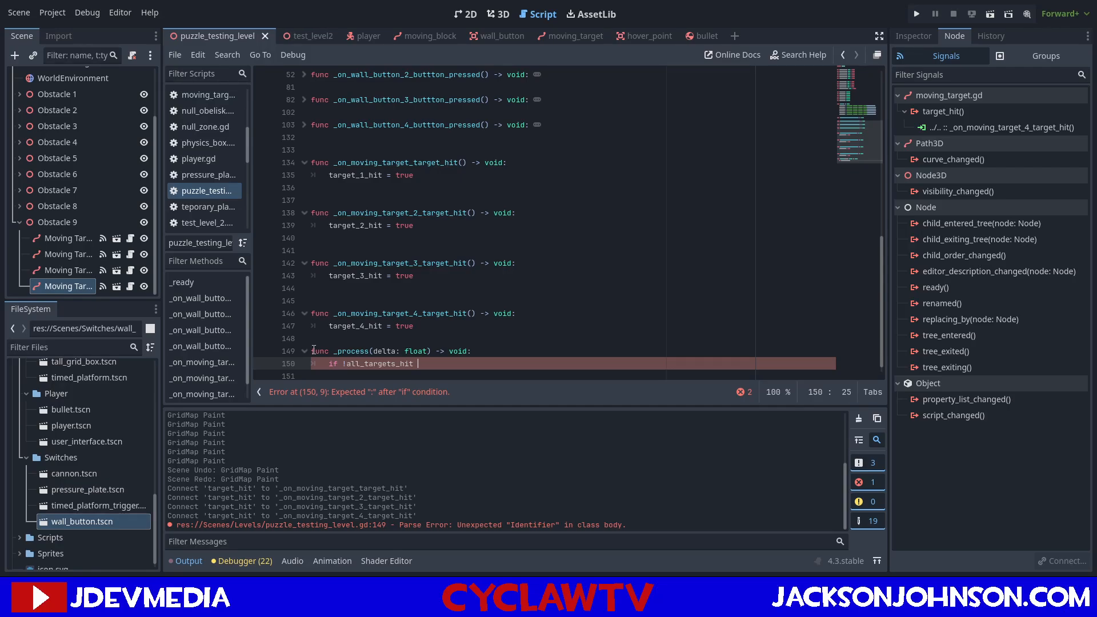
{"action": "type", "text": "and"}
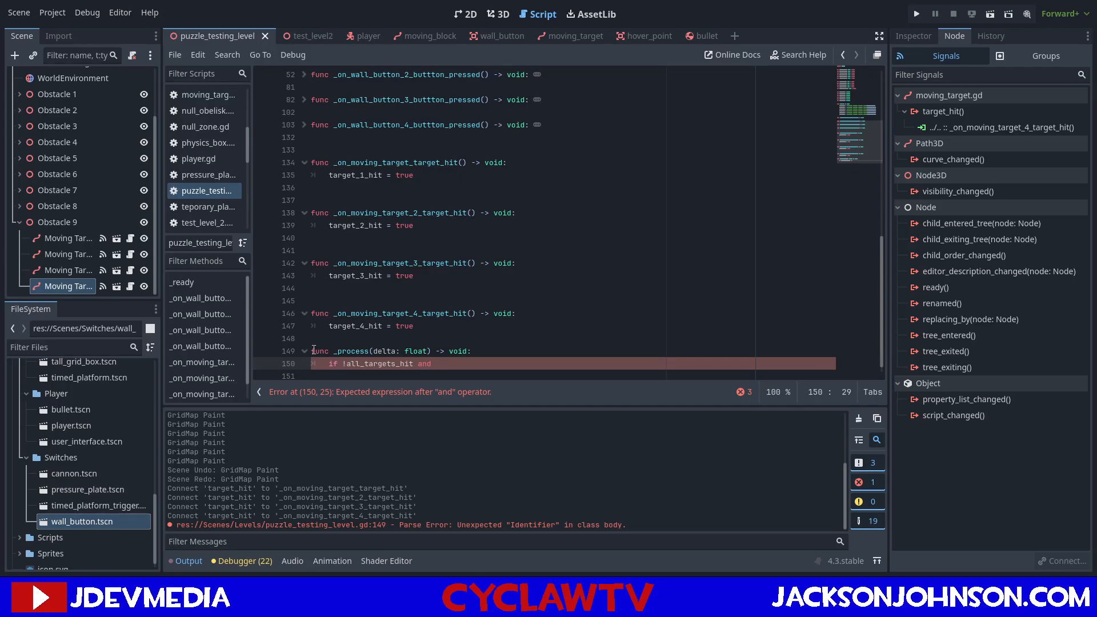
{"action": "type", "text": "targ"}
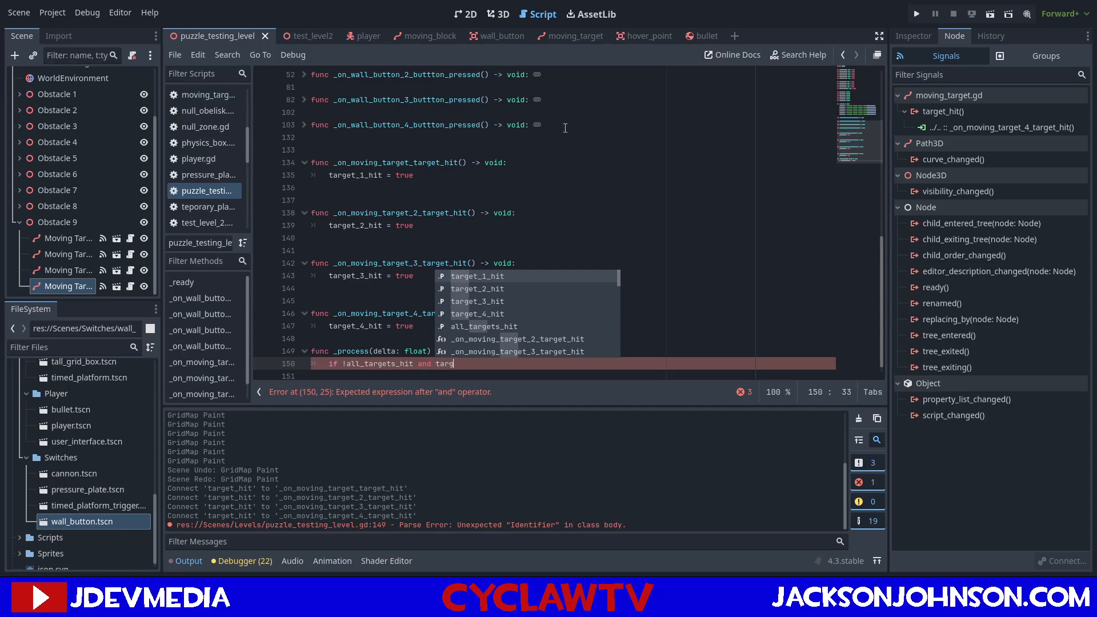
{"action": "key", "text": "Return"}
Extend the if condition in _process with and target_2_hit and target_3_hit.
{"action": "type", "text": "and tar"}
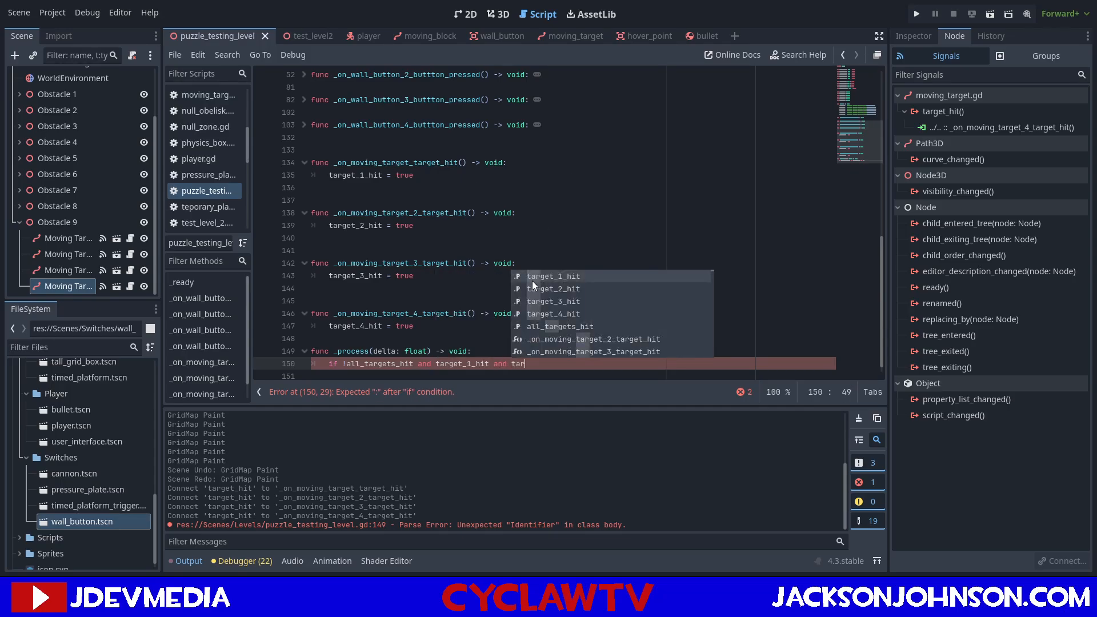
{"action": "key", "text": "Down"}
{"action": "key", "text": "Return"}
{"action": "type", "text": "and tar"}
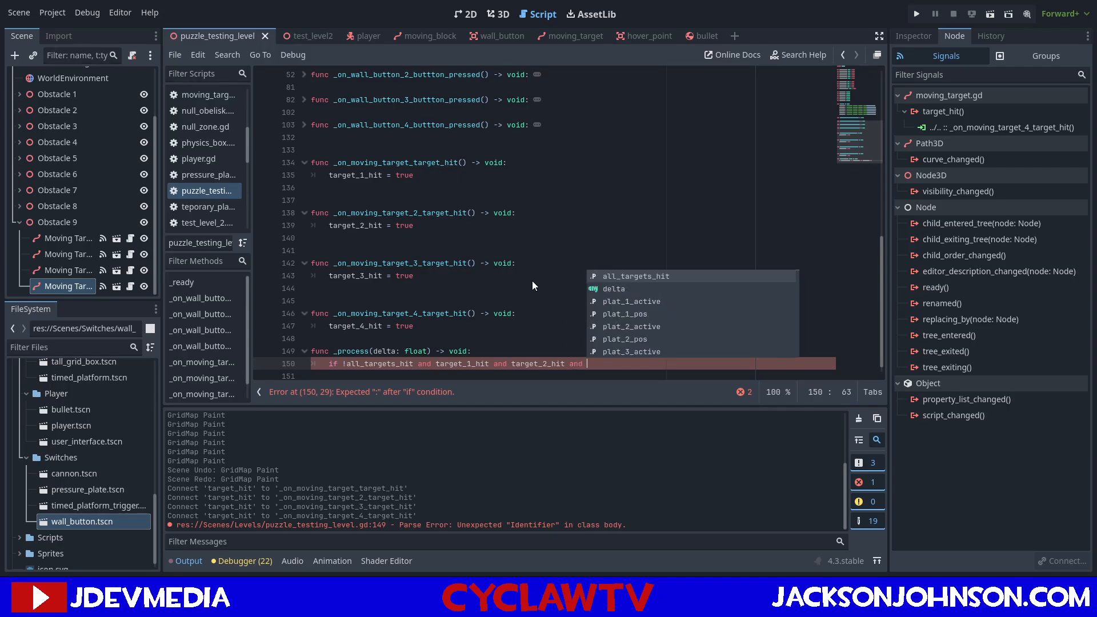
{"action": "key", "text": "Down"}
Complete the if condition with and target_4_hit followed by a colon, and start its indented block.
{"action": "key", "text": "Down"}
{"action": "key", "text": "Return"}
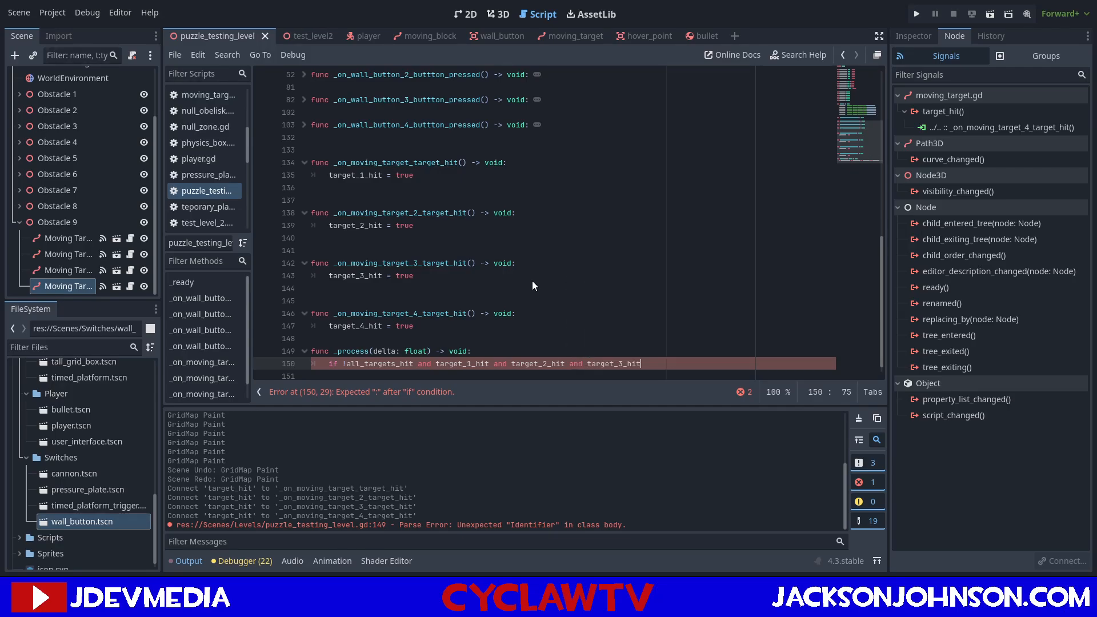
{"action": "type", "text": "and tar"}
{"action": "key", "text": "Down"}
{"action": "key", "text": "Down"}
{"action": "key", "text": "Down"}
{"action": "key", "text": "Return"}
{"action": "type", "text": ":"}
{"action": "key", "text": "Return"}
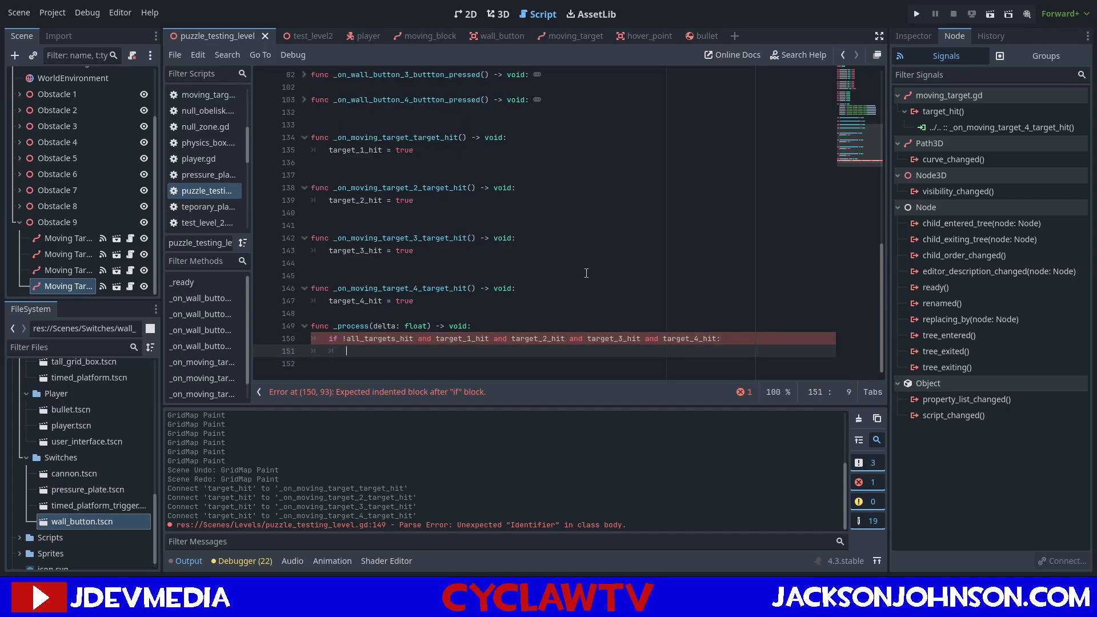
Set all_targets_hit = true inside the if block and start another line below it.
{"action": "type", "text": "all"}
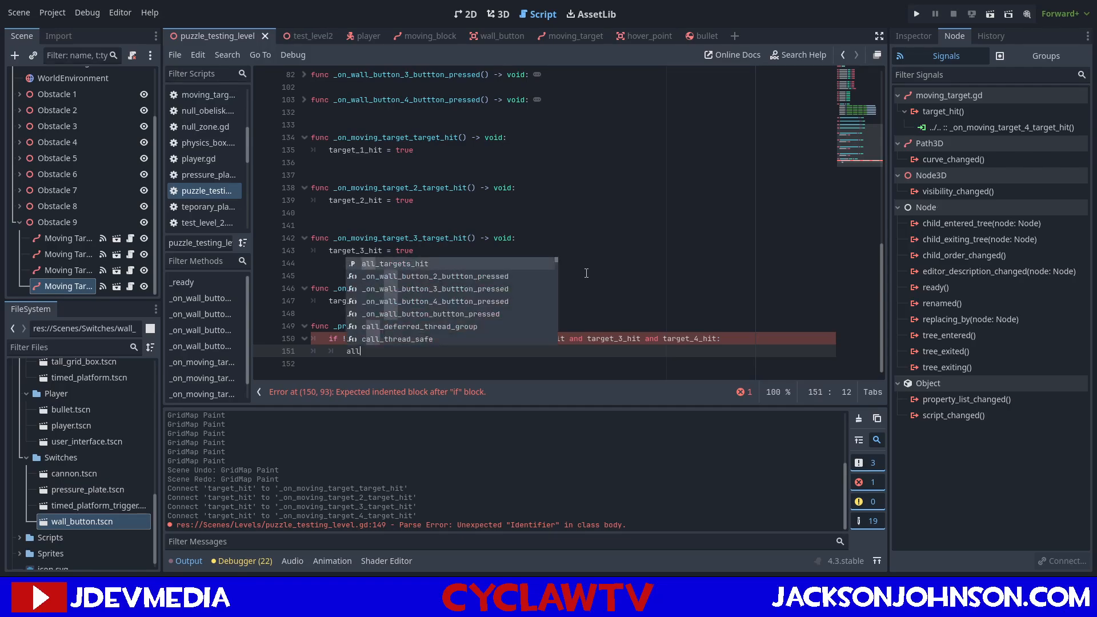
{"action": "key", "text": "Return"}
{"action": "type", "text": "= true"}
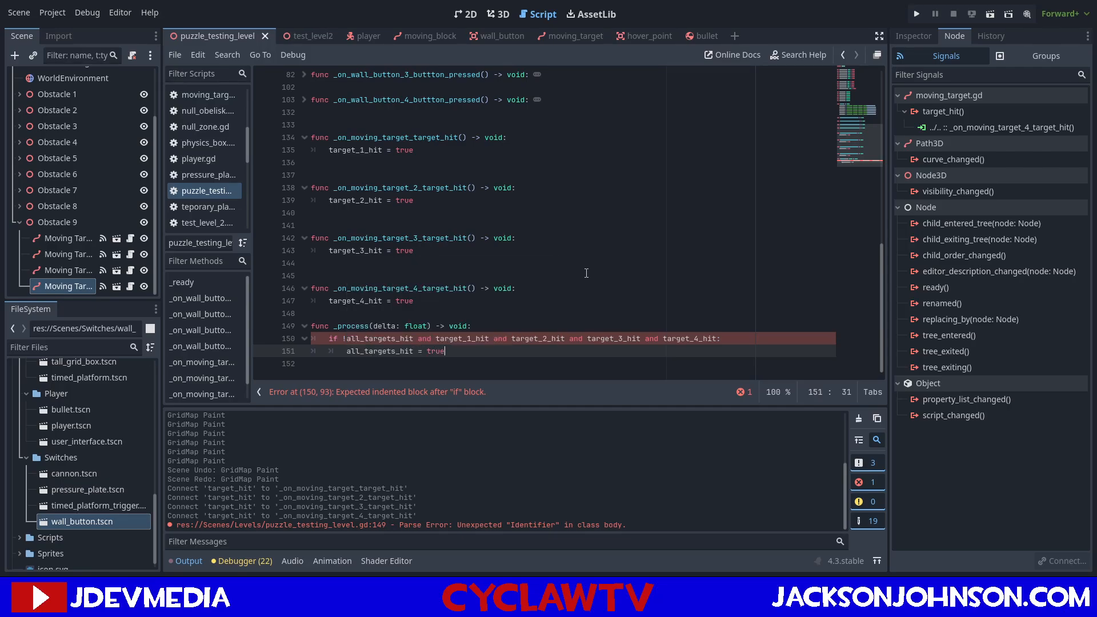
{"action": "key", "text": "Return"}
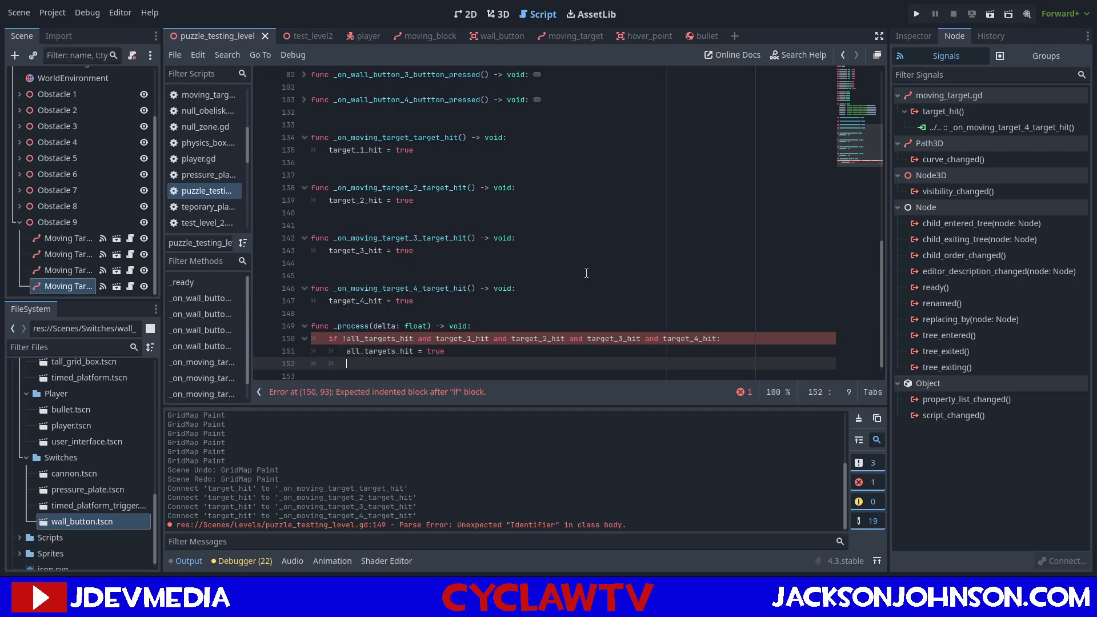
{"action": "type", "text": "P"}
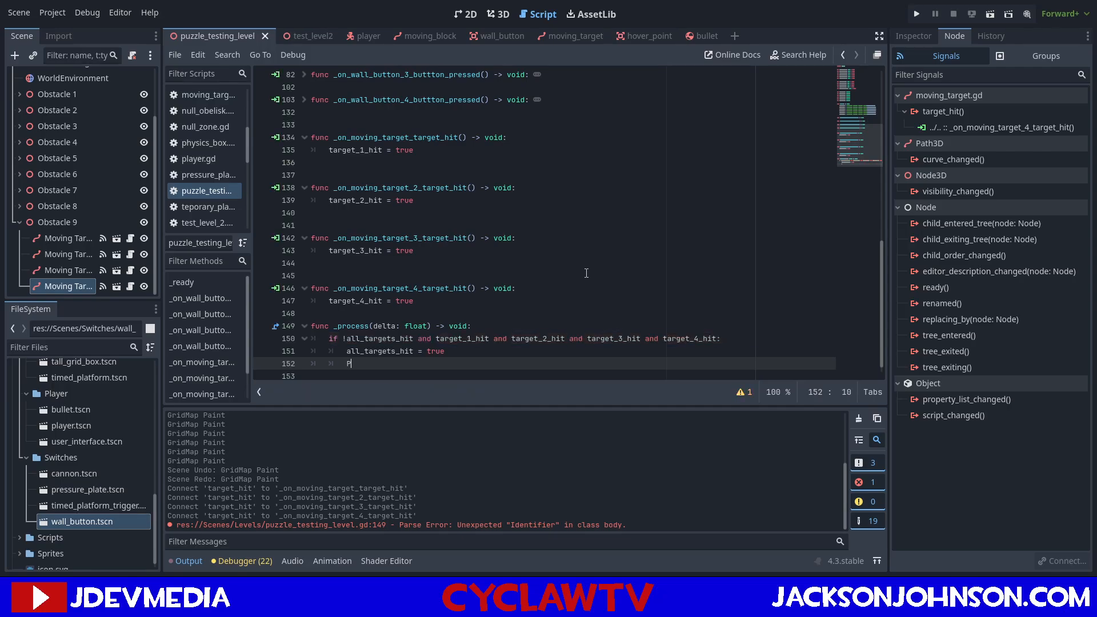
{"action": "type", "text": "rint"}
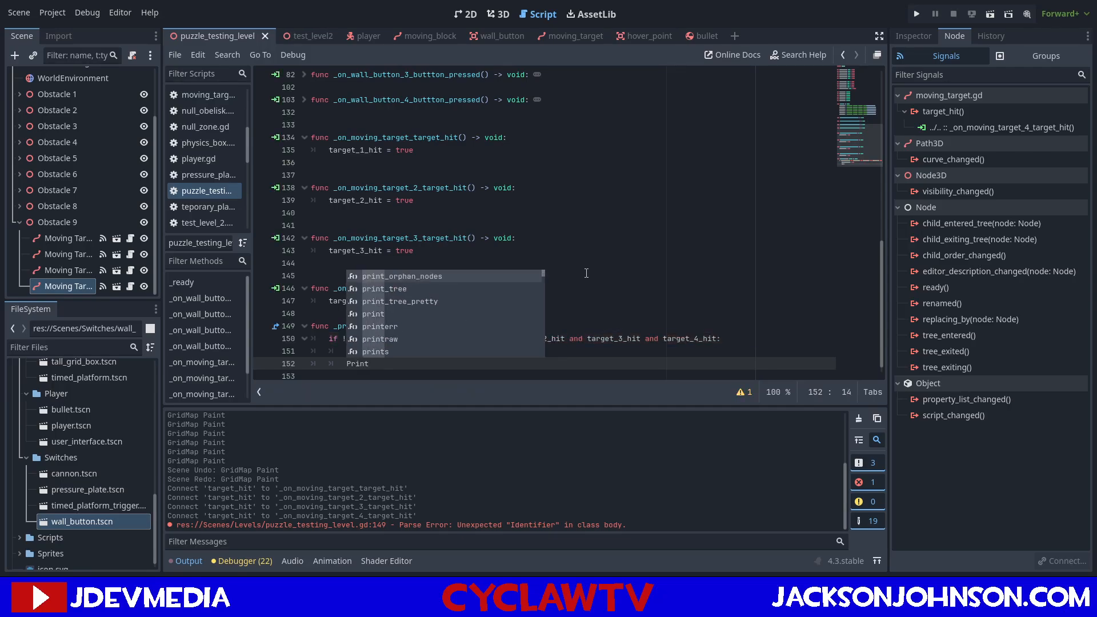
{"action": "key", "text": "BackSpace"}
{"action": "key", "text": "BackSpace"}
{"action": "key", "text": "BackSpace"}
{"action": "key", "text": "BackSpace"}
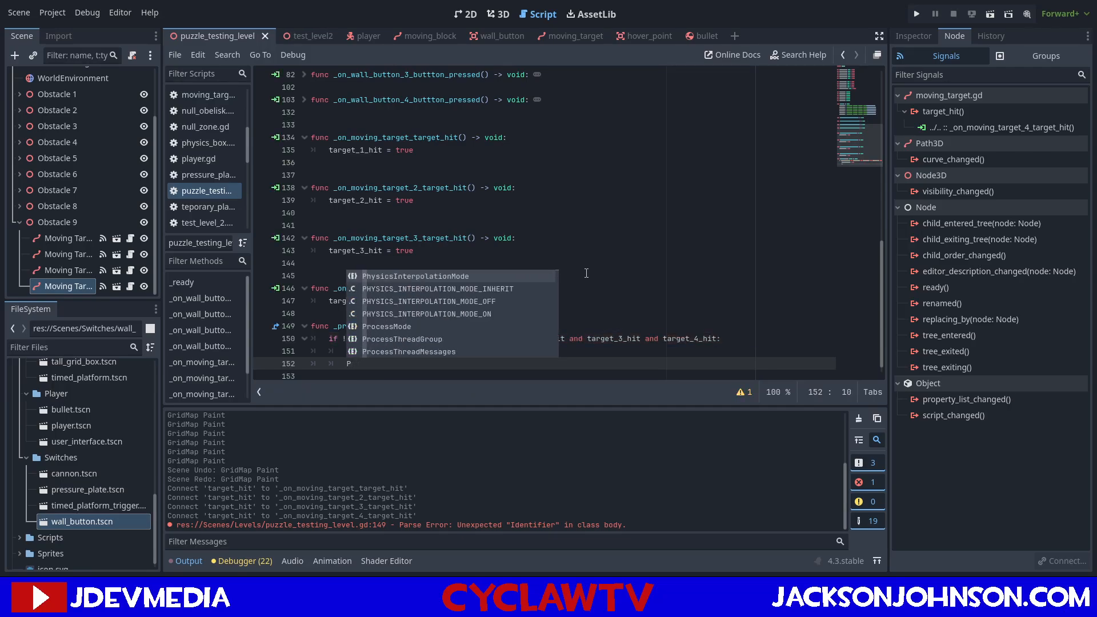
{"action": "key", "text": "BackSpace"}
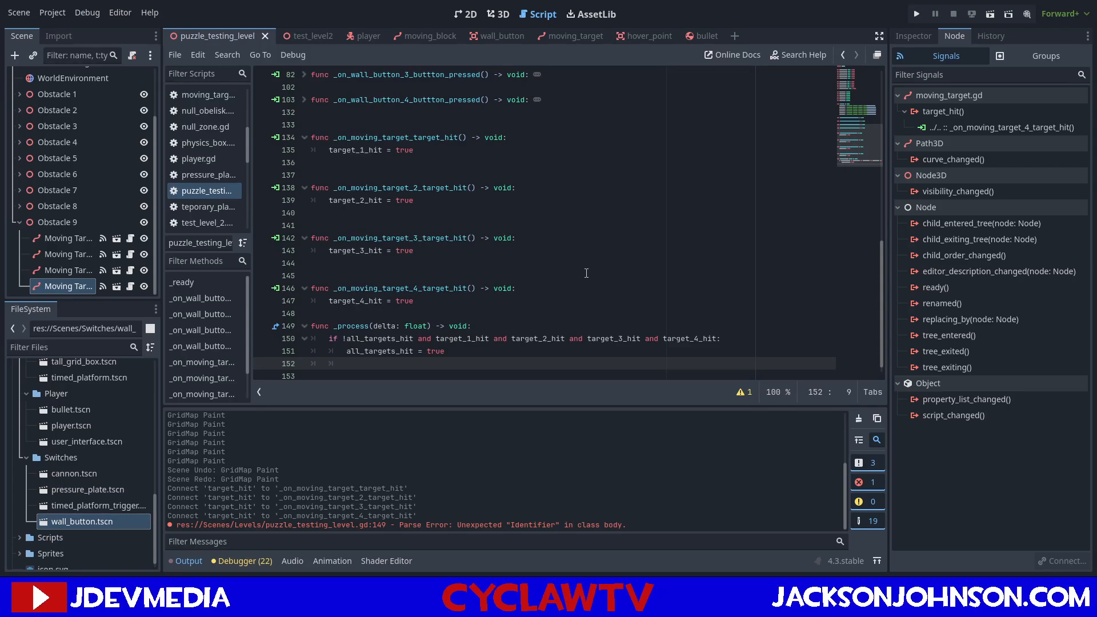
Add print("Emerald Spawned!") below all_targets_hit = true inside the if block of _process.
{"action": "type", "text": "print"}
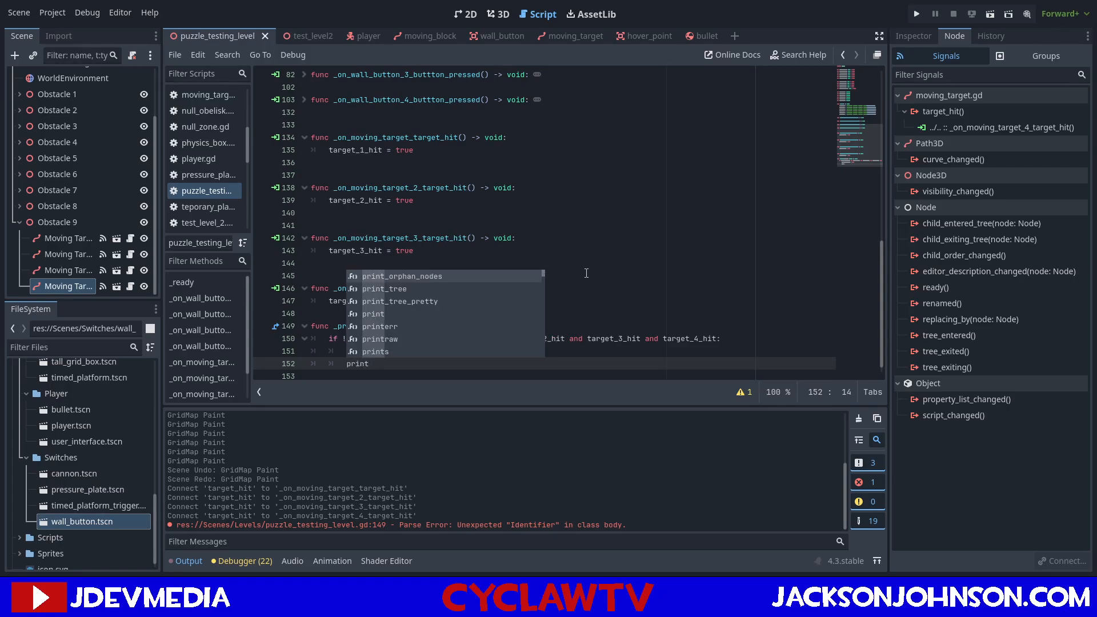
{"action": "type", "text": "(\"emer"}
{"action": "key", "text": "BackSpace"}
{"action": "key", "text": "BackSpace"}
{"action": "key", "text": "BackSpace"}
{"action": "key", "text": "BackSpace"}
{"action": "type", "text": "Emerald Spawned!"}
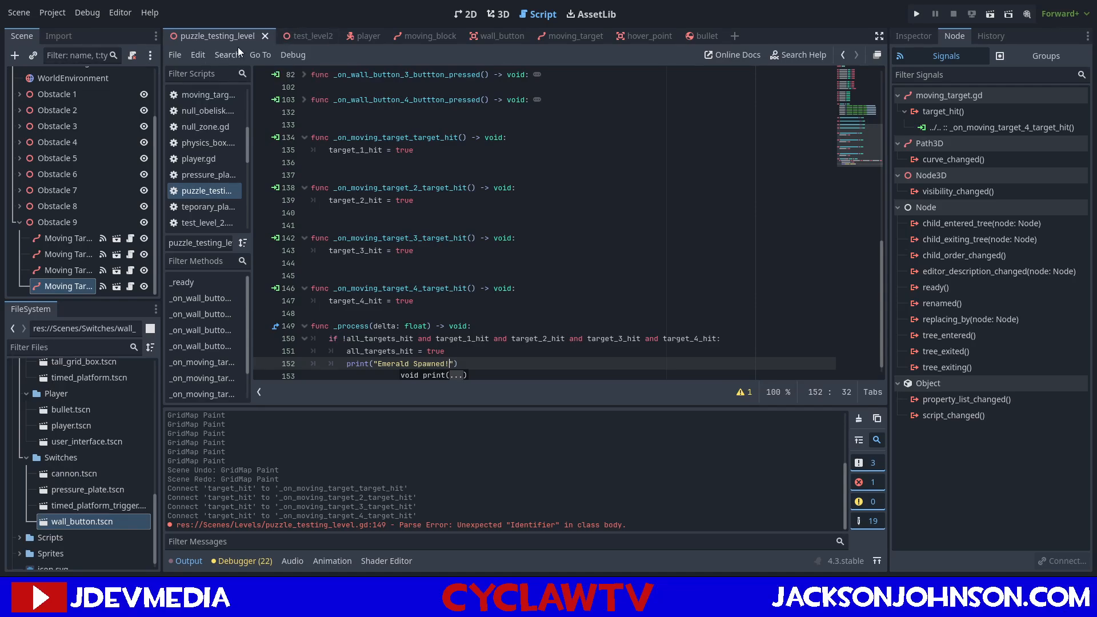
Run the current scene and bring the player to the front opening of the shooting gallery to aim at a moving target.
{"action": "left_click", "coordinate": [990, 17]}
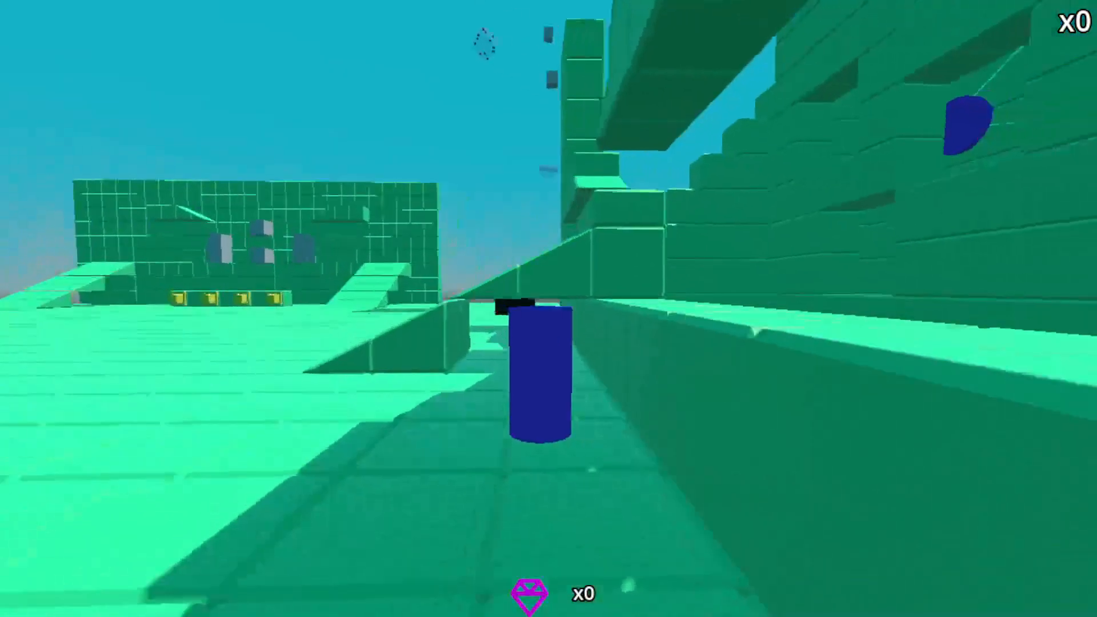
{"action": "key", "text": "w"}
{"action": "key", "text": "space"}
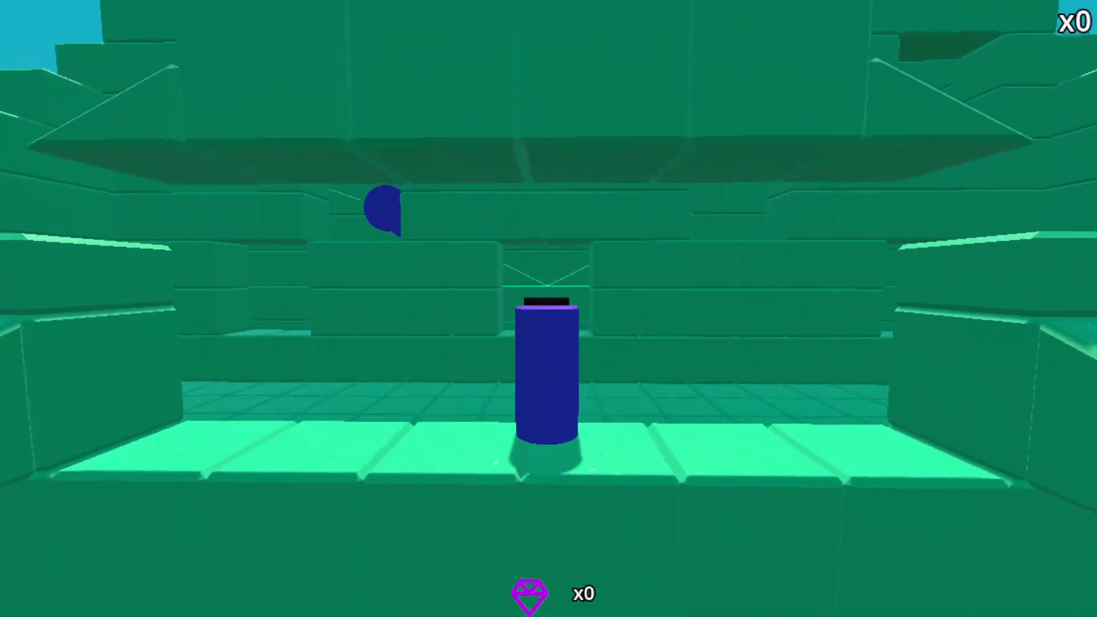
{"action": "key", "text": "w"}
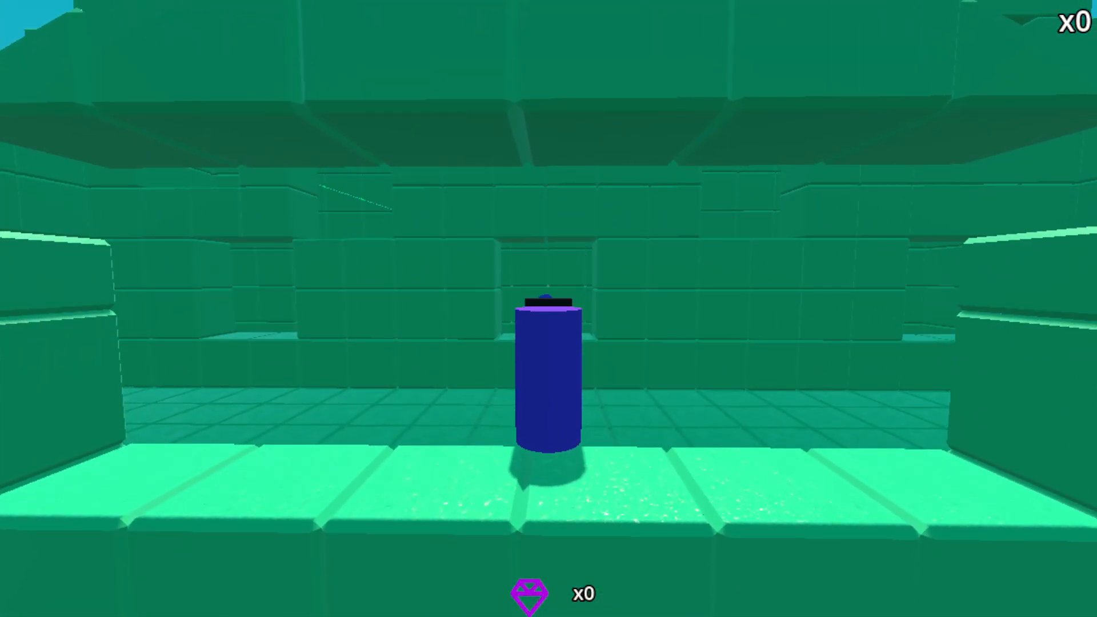
Play-test the gallery's left-hand ramp by climbing it and lining up shots at the moving targets.
{"action": "key", "text": "a"}
{"action": "key", "text": "space"}
{"action": "key", "text": "s"}
{"action": "key", "text": "space"}
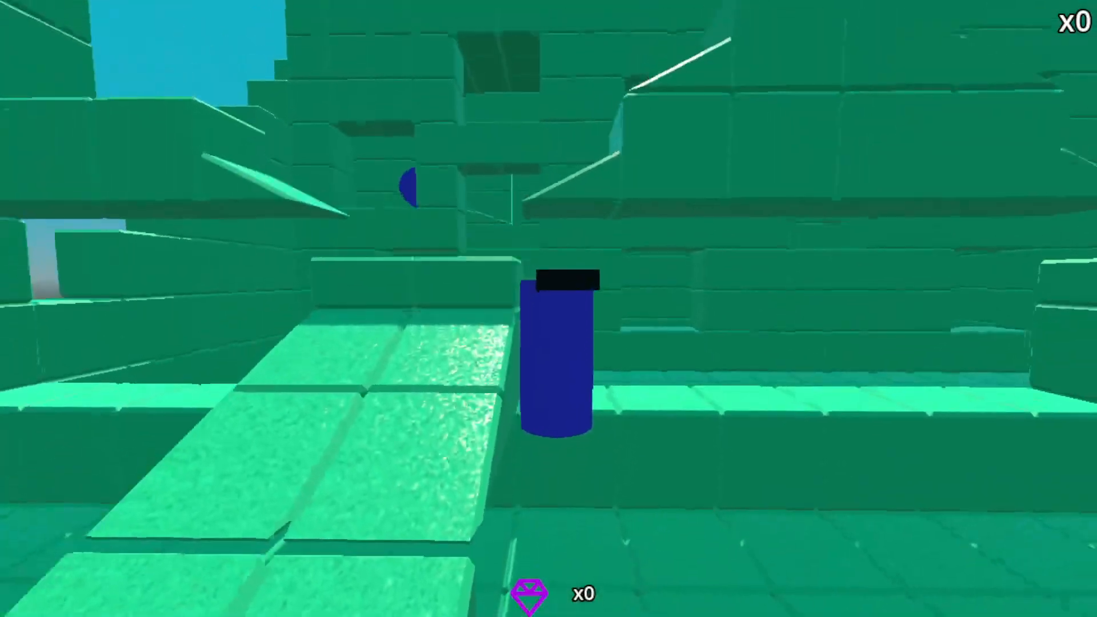
{"action": "key", "text": "s"}
{"action": "key", "text": "a"}
{"action": "key", "text": "space"}
{"action": "key", "text": "w"}
{"action": "key", "text": "space"}
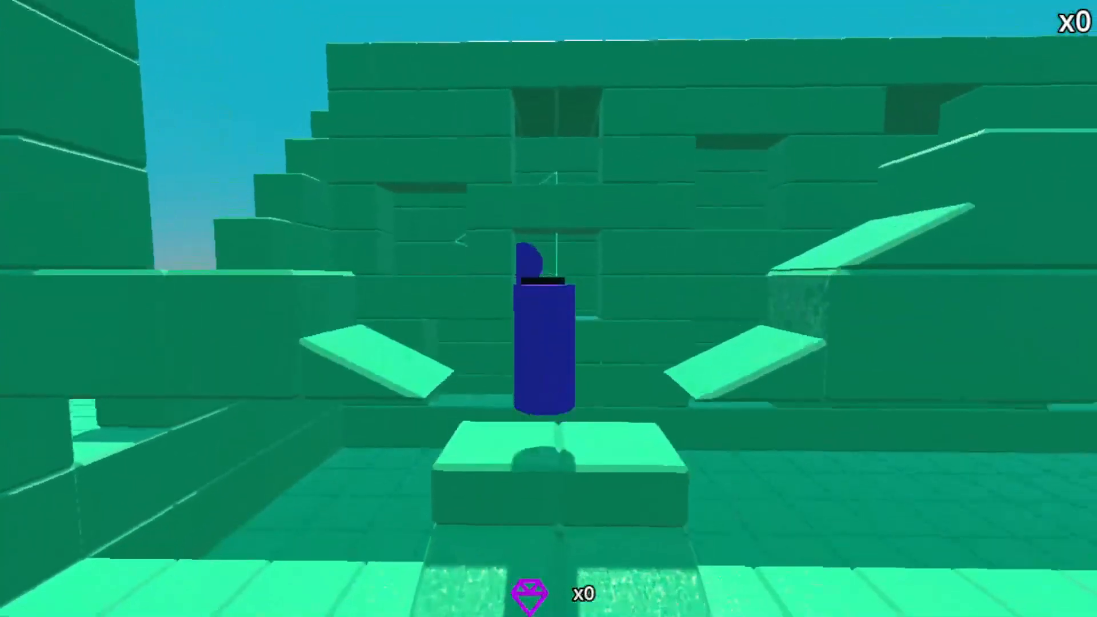
{"action": "key", "text": "space"}
{"action": "key", "text": "w"}
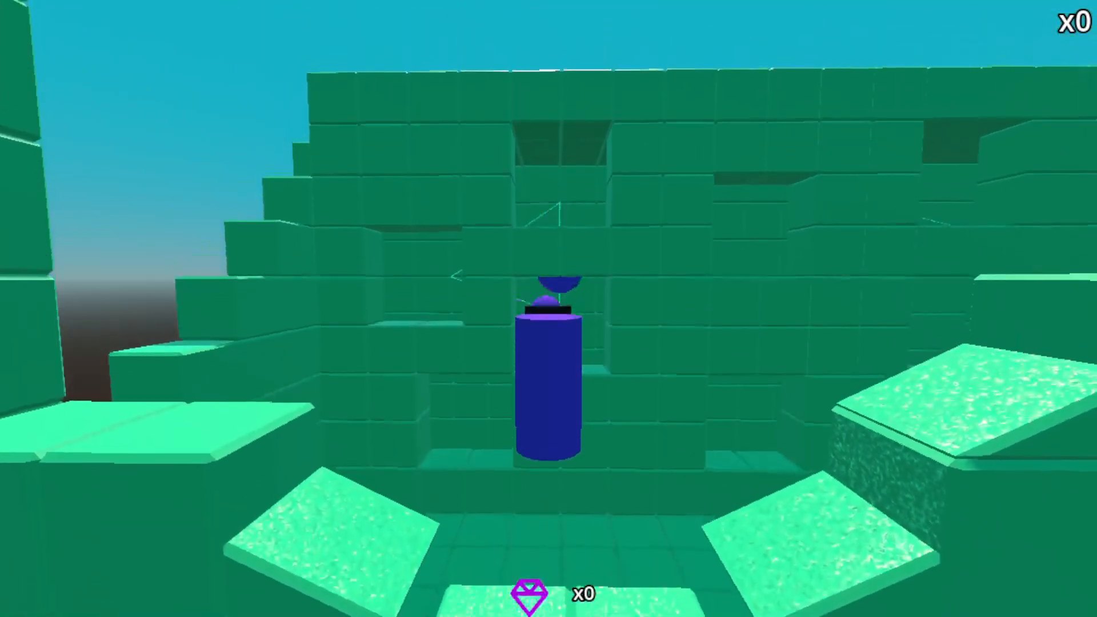
Cross the gallery to the right-hand ramp and climb it to reach the remaining targets.
{"action": "key", "text": "space"}
{"action": "key", "text": "d"}
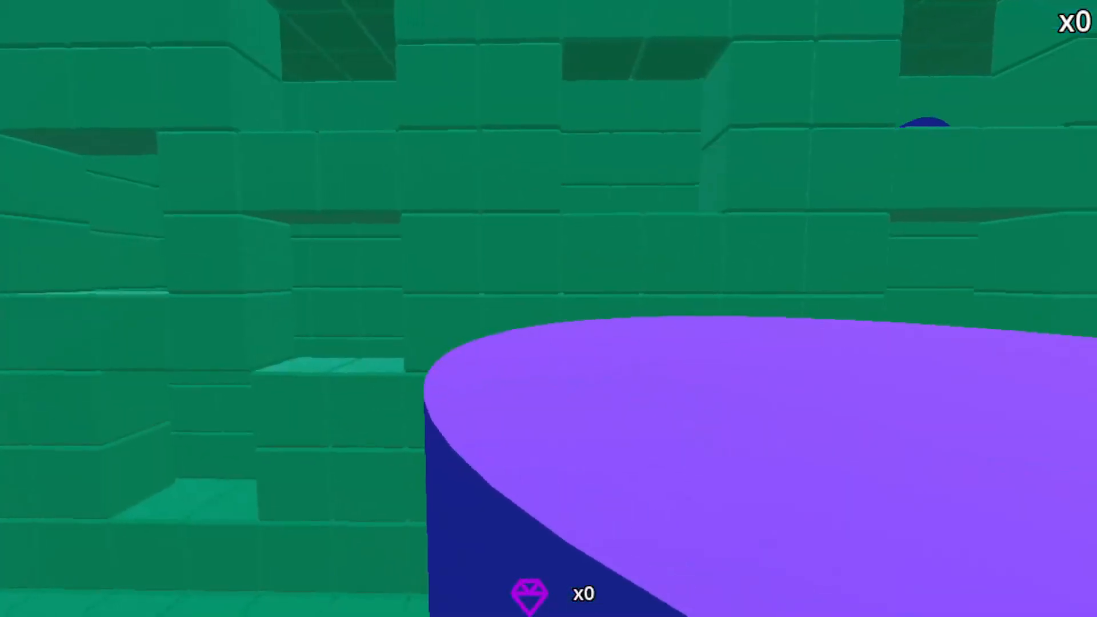
{"action": "key", "text": "d"}
{"action": "key", "text": "space"}
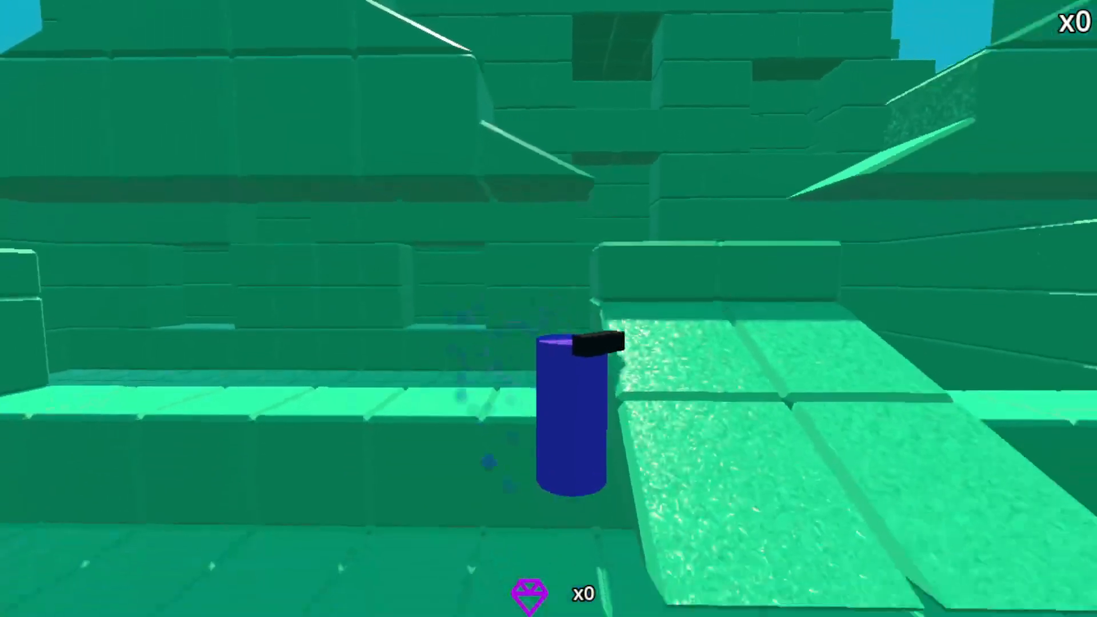
{"action": "key", "text": "d"}
{"action": "key", "text": "space"}
{"action": "key", "text": "w"}
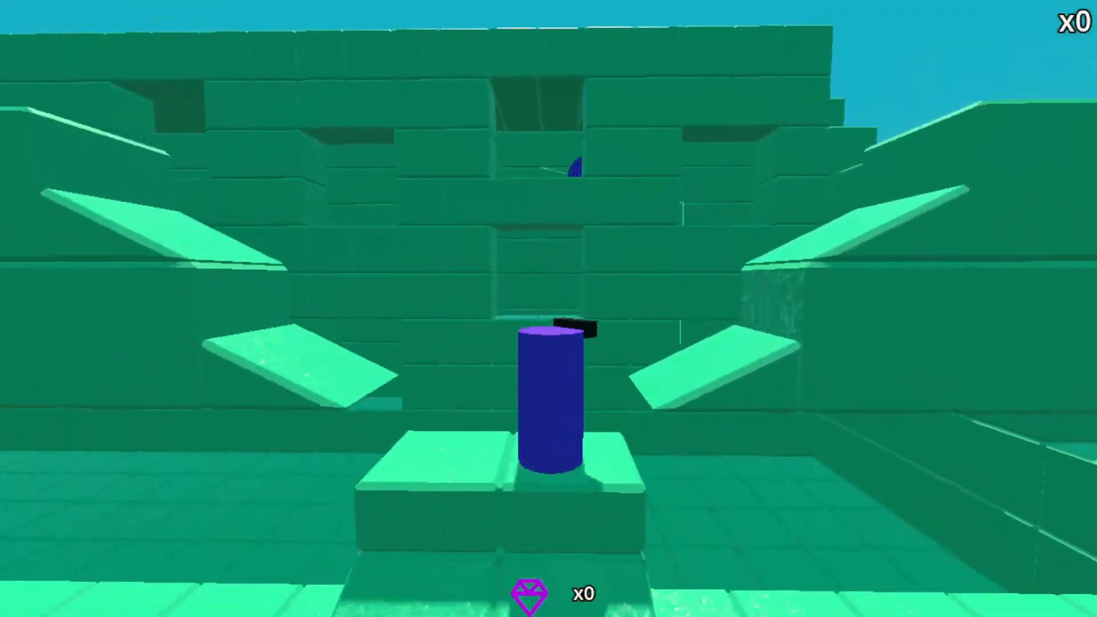
Shoot the remaining moving target from the raised block beside the right-hand ramp, and stop the test run.
{"action": "key", "text": "space"}
{"action": "key", "text": "d"}
{"action": "key", "text": "space"}
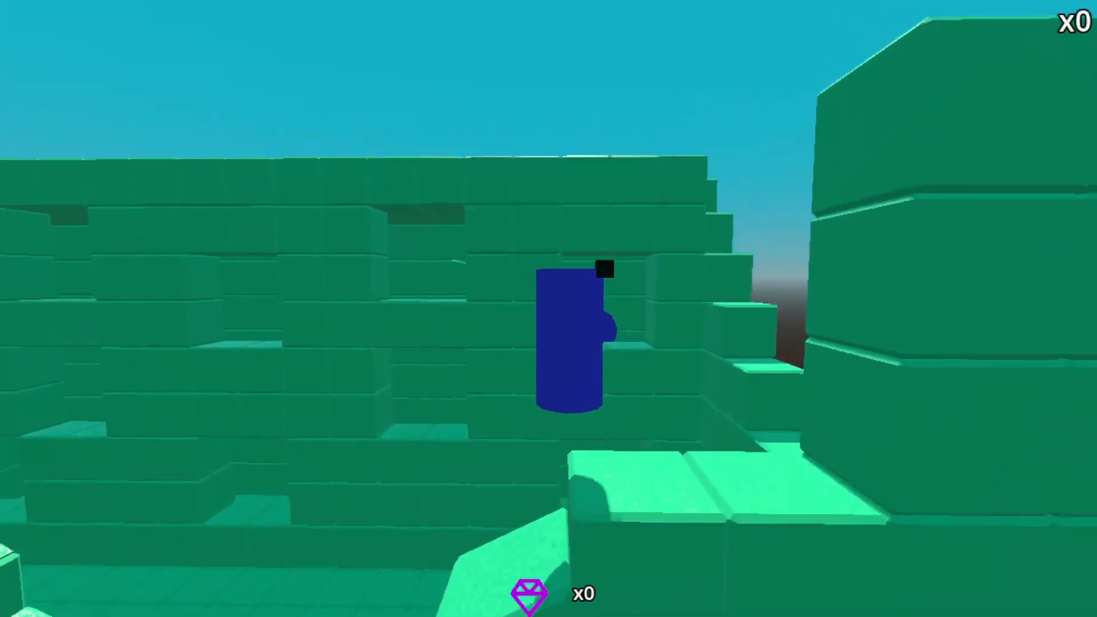
{"action": "key", "text": "d"}
{"action": "key", "text": "s"}
{"action": "key", "text": "w"}
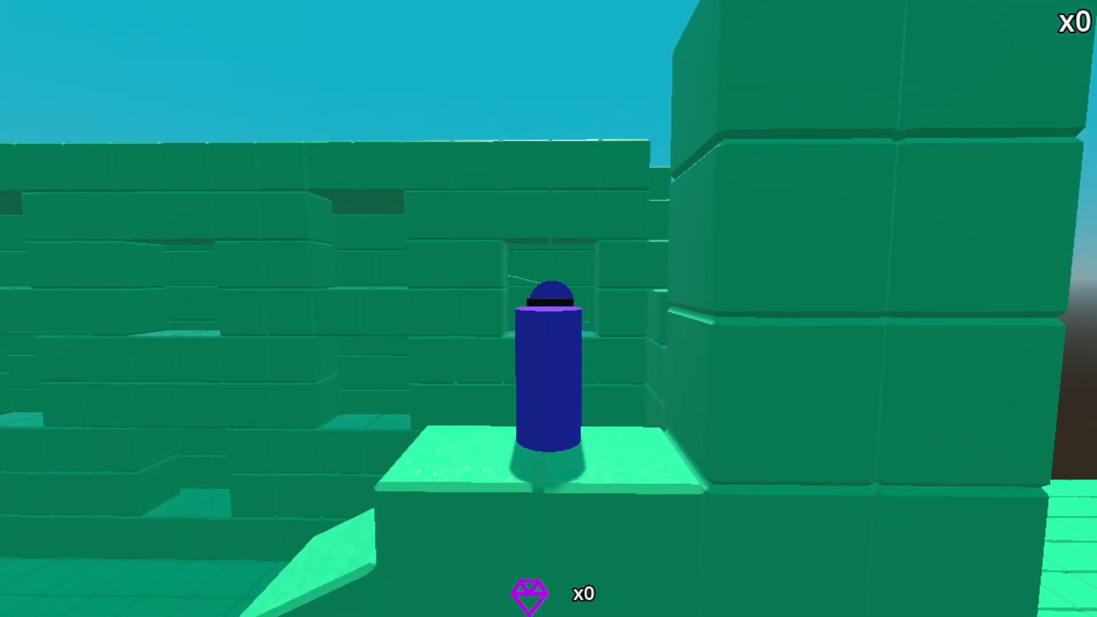
{"action": "key", "text": "w"}
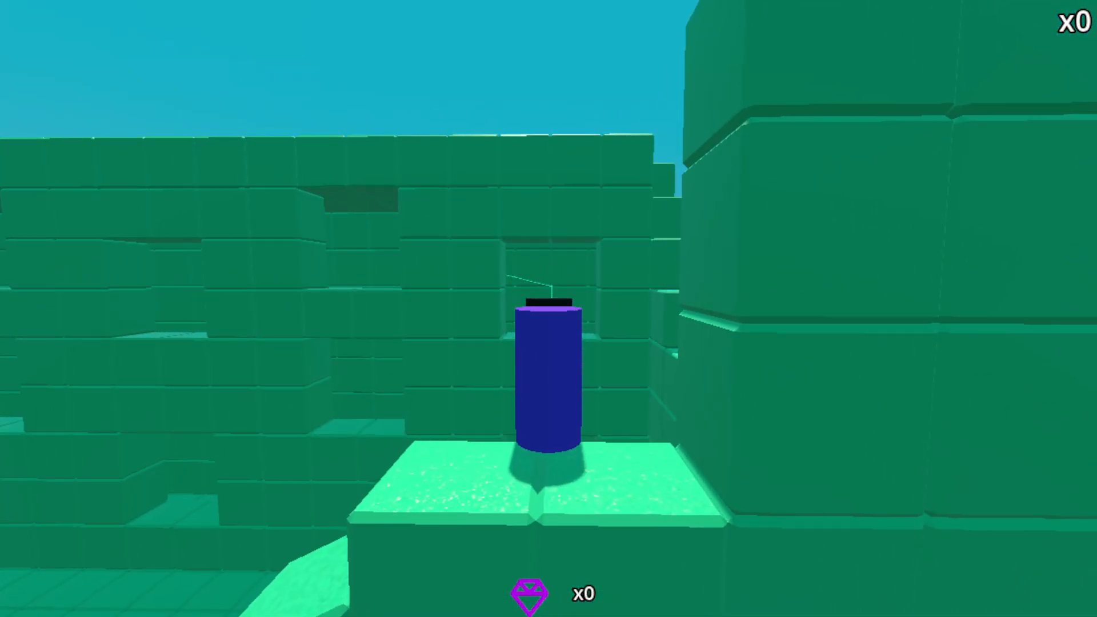
{"action": "key", "text": "a"}
{"action": "key", "text": "s"}
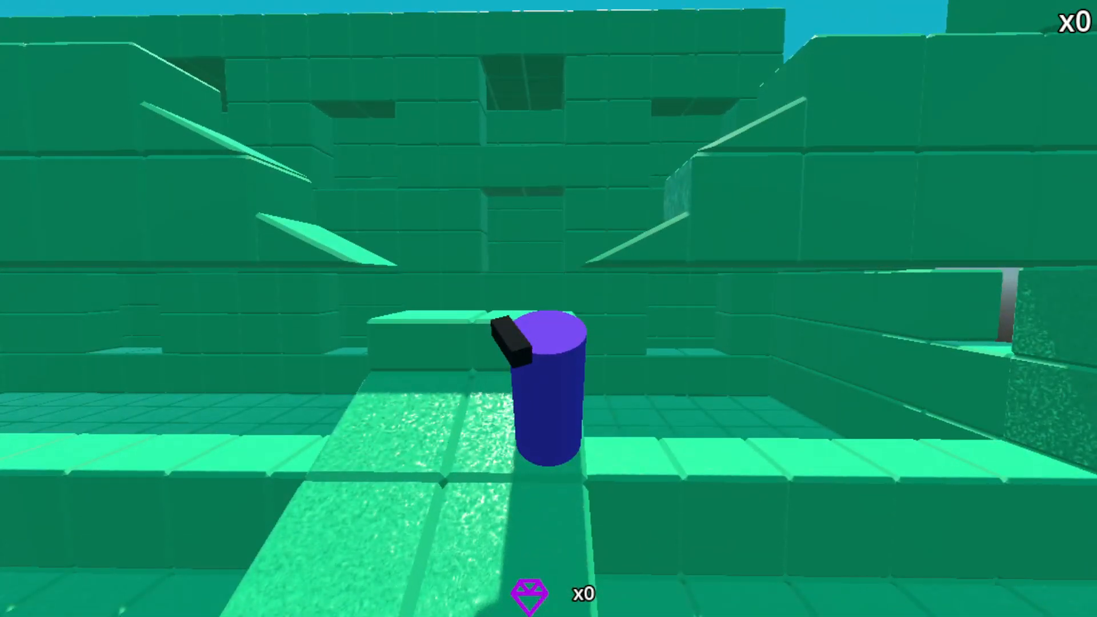
{"action": "key", "text": "F8"}
In the moving_target scene, set the top and bottom radius of the target's cylinder mesh to 1 m.
{"action": "left_click", "coordinate": [498, 14]}
{"action": "right_click_drag", "start_coordinate": [572, 130], "coordinate": [574, 114]}
{"action": "key", "text": "w"}
{"action": "left_click", "coordinate": [902, 41]}
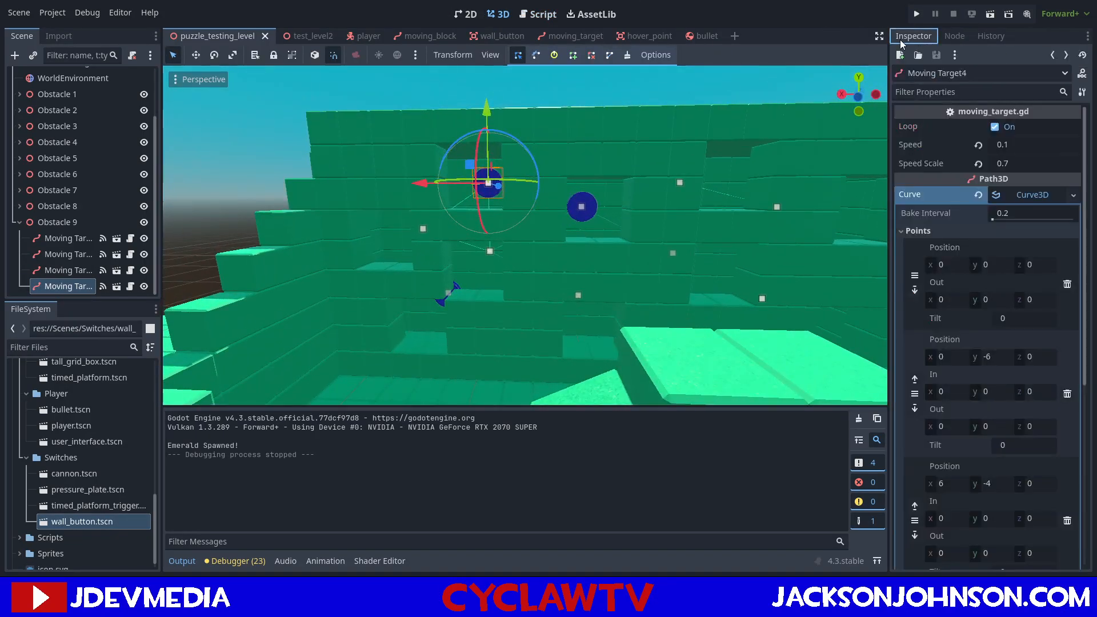
{"action": "left_click", "coordinate": [592, 41]}
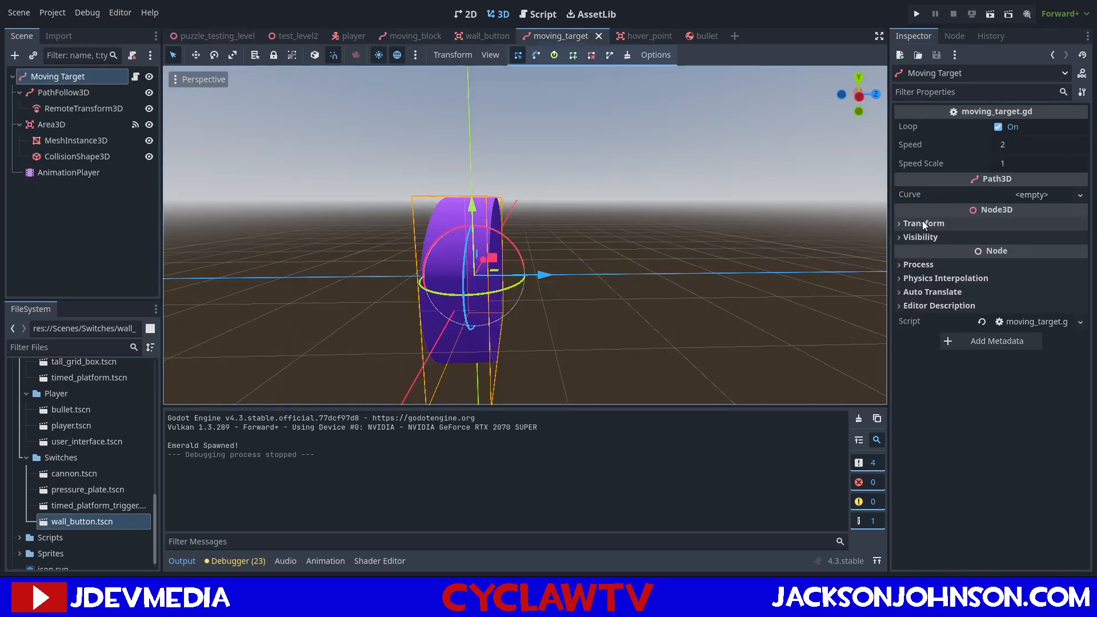
{"action": "left_click", "coordinate": [75, 141]}
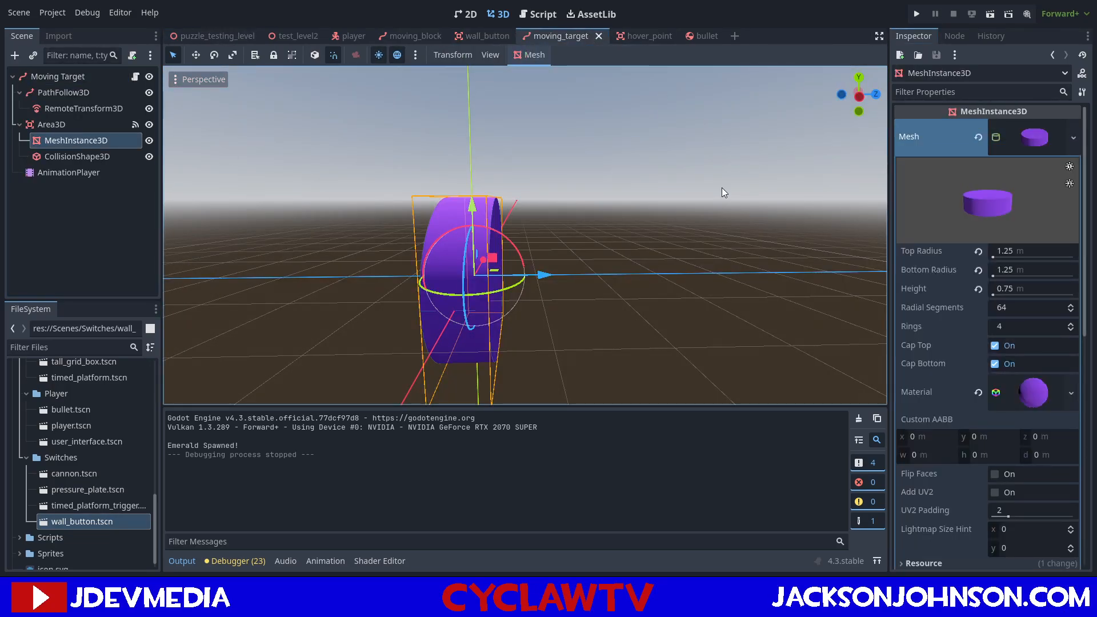
{"action": "left_click", "coordinate": [1013, 252]}
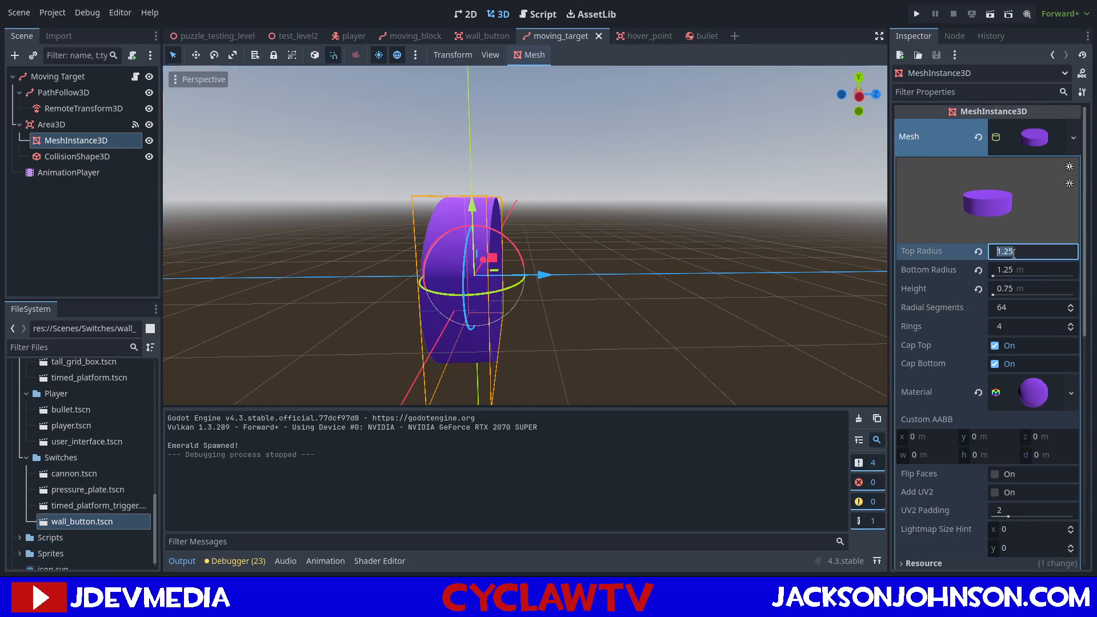
{"action": "type", "text": "1"}
{"action": "key", "text": "Tab"}
{"action": "type", "text": "1"}
{"action": "key", "text": "Return"}
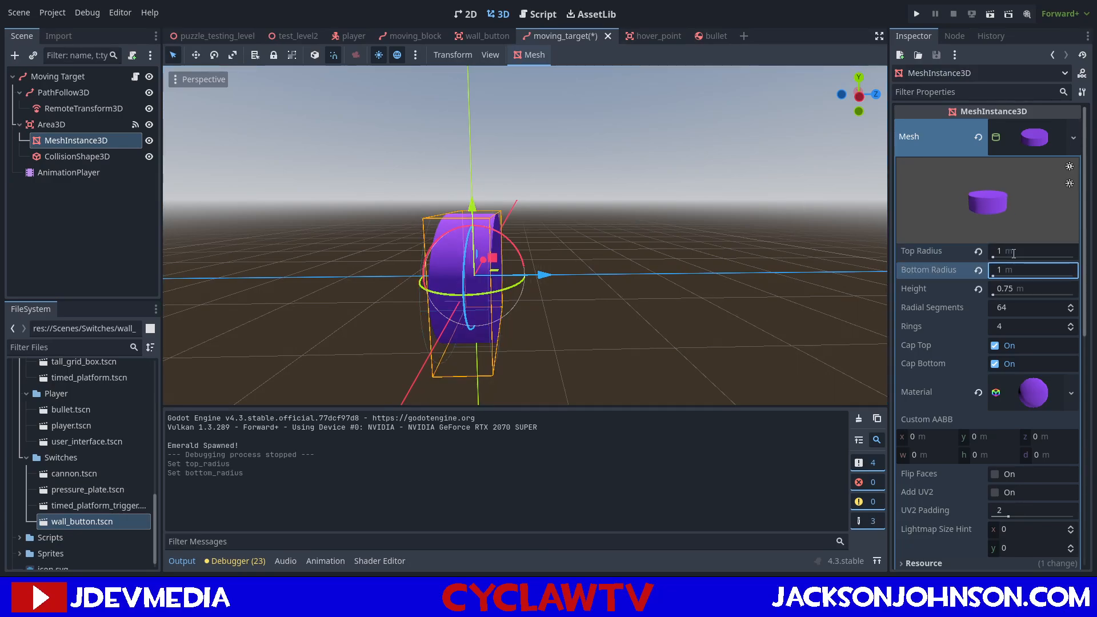
Set the radius of the target's CollisionShape3D cylinder to 1 m and save the moving_target scene.
{"action": "left_click", "coordinate": [102, 161]}
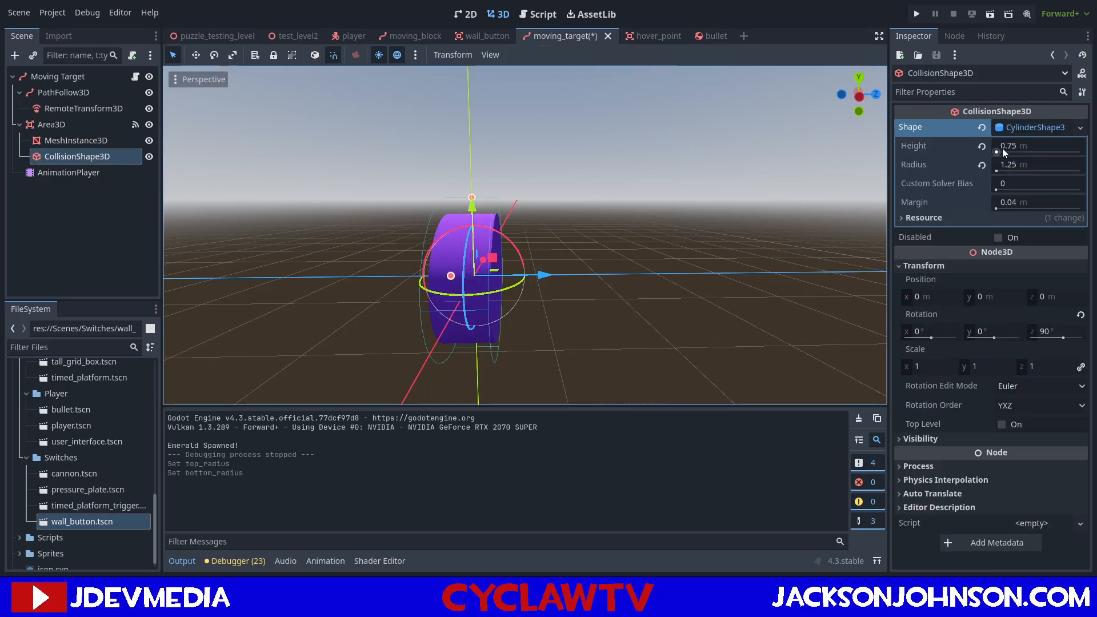
{"action": "left_click", "coordinate": [1022, 165]}
{"action": "type", "text": "1"}
{"action": "key", "text": "Return"}
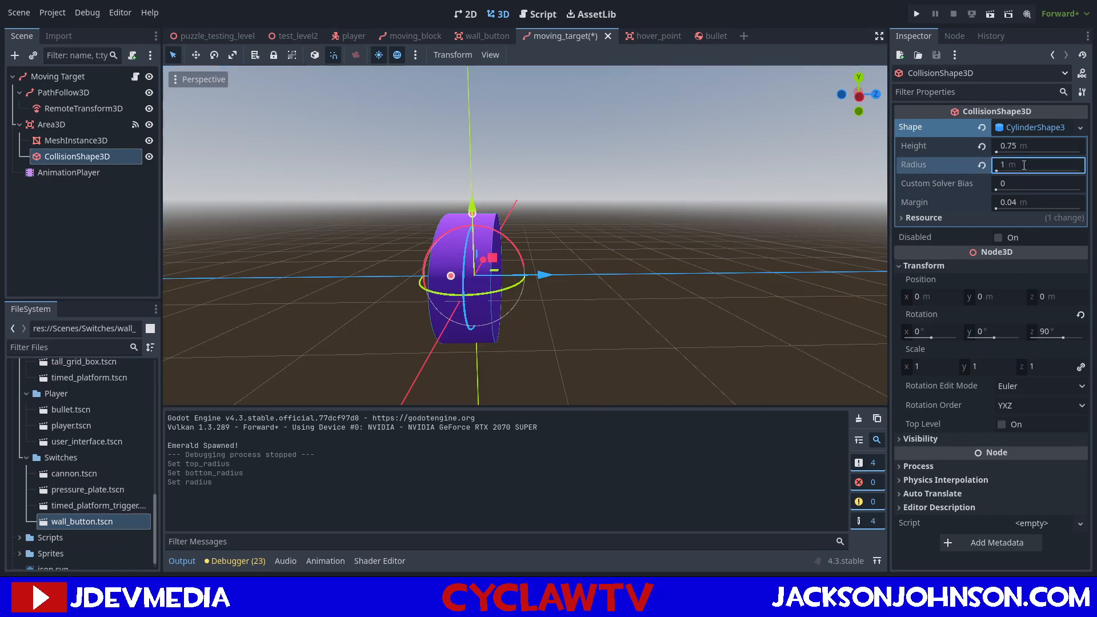
{"action": "key", "text": "ctrl+s"}
{"action": "key", "text": "d"}
{"action": "right_click_drag", "start_coordinate": [571, 171], "coordinate": [366, 154]}
In puzzle_testing_level, set the Speed Scale of Obstacle 9's first Moving Target to 0.85.
{"action": "left_click", "coordinate": [228, 36]}
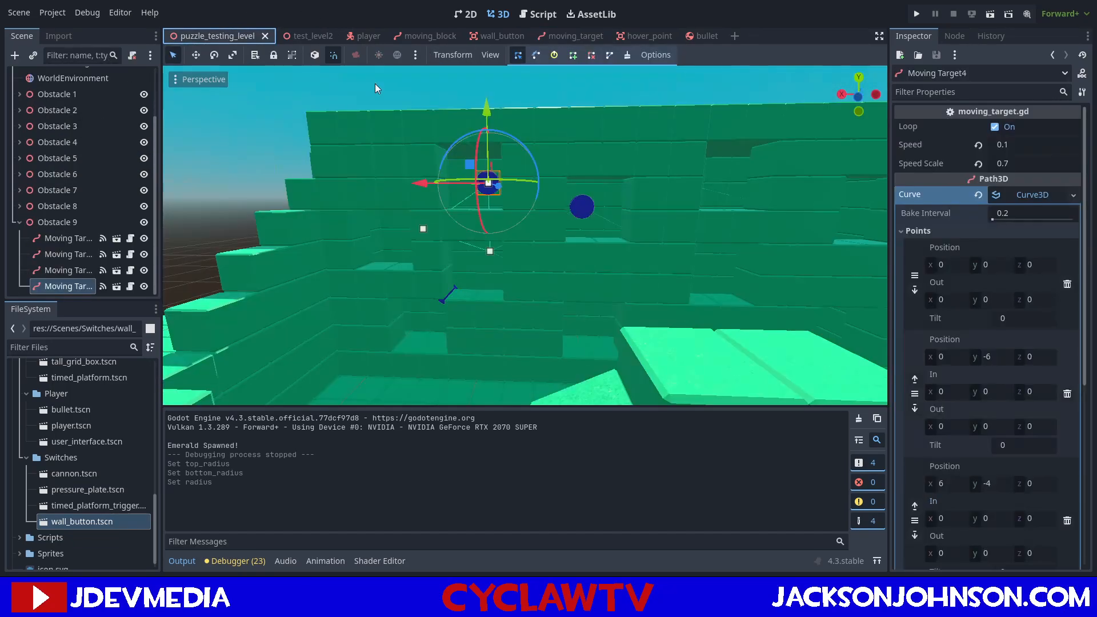
{"action": "right_click_drag", "start_coordinate": [763, 140], "coordinate": [680, 144]}
{"action": "left_click", "coordinate": [63, 240]}
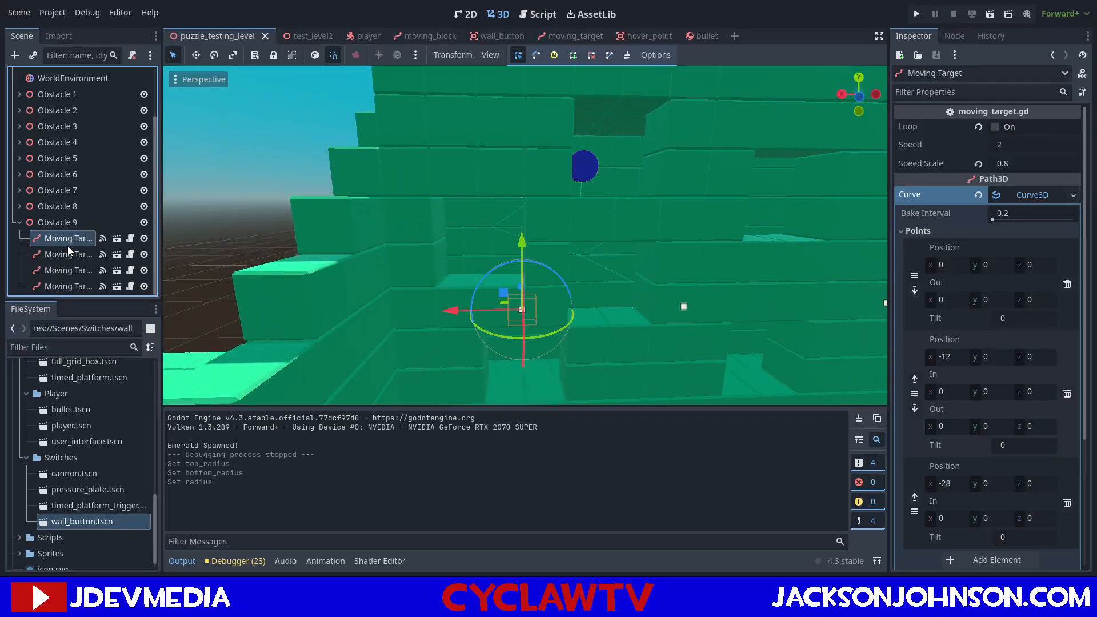
{"action": "left_click", "coordinate": [1017, 164]}
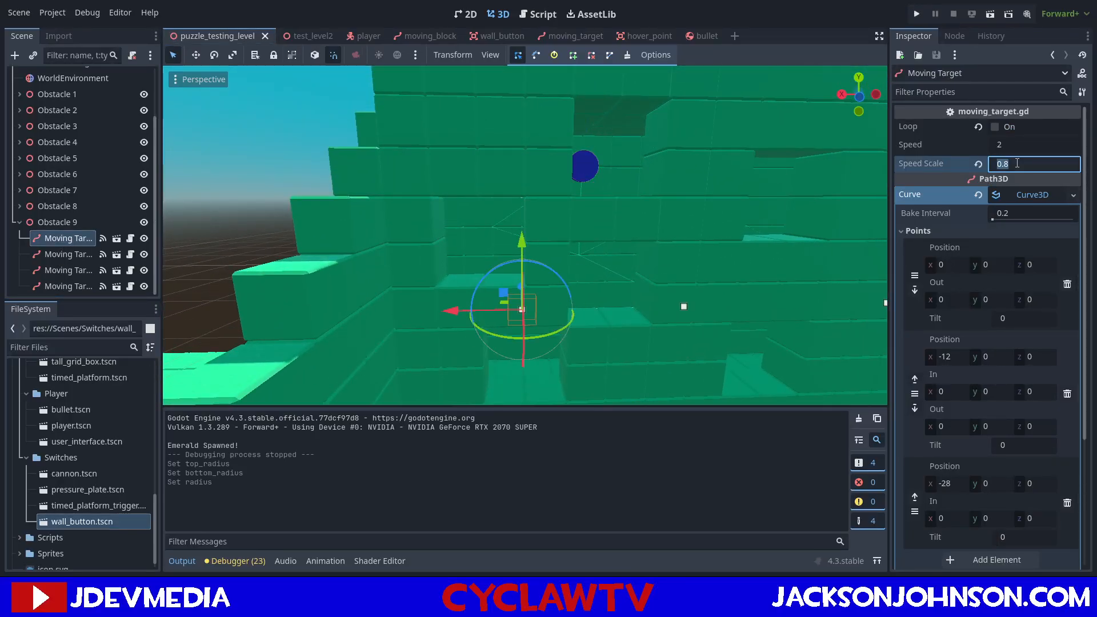
{"action": "type", "text": "."}
{"action": "type", "text": "85"}
{"action": "key", "text": "Return"}
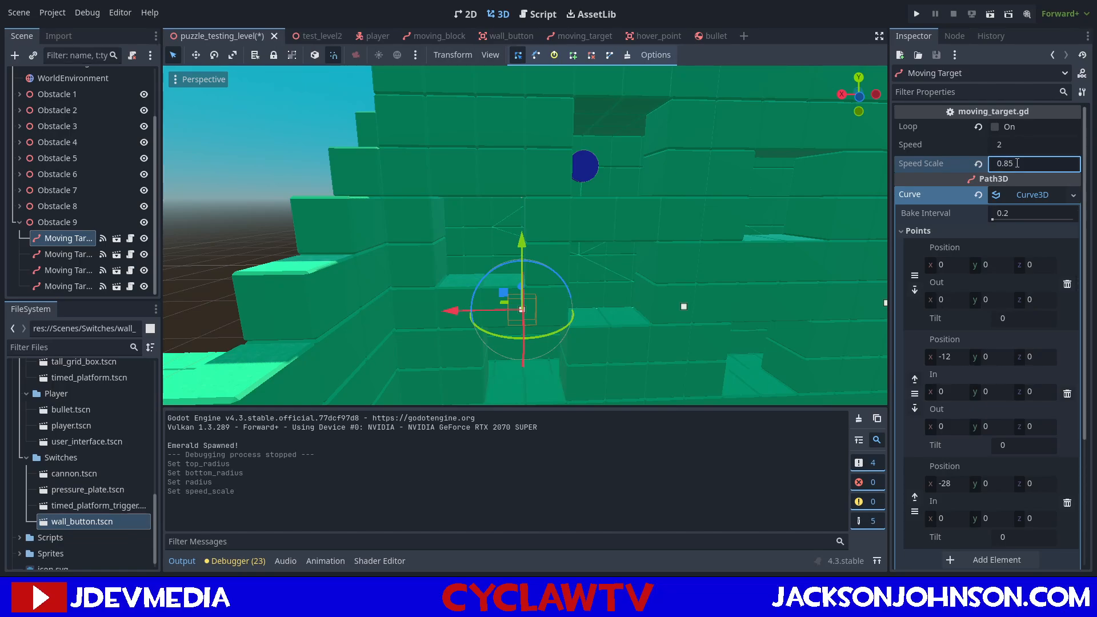
Set the Speed of Moving Target2 to 0.15 and save the level scene.
{"action": "left_click", "coordinate": [64, 253]}
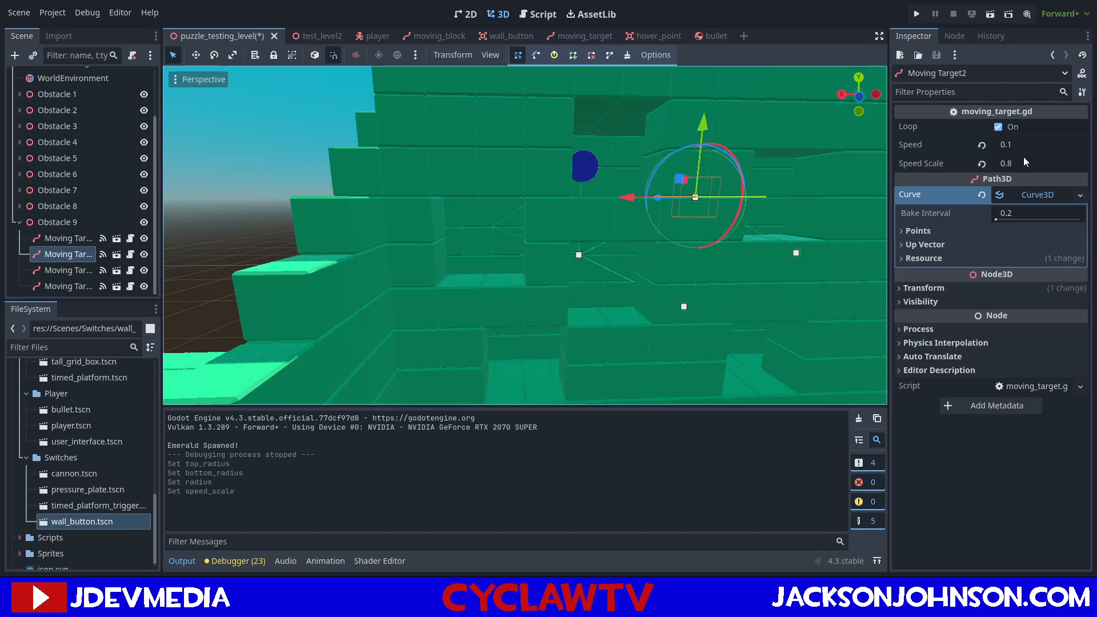
{"action": "left_click", "coordinate": [1015, 144]}
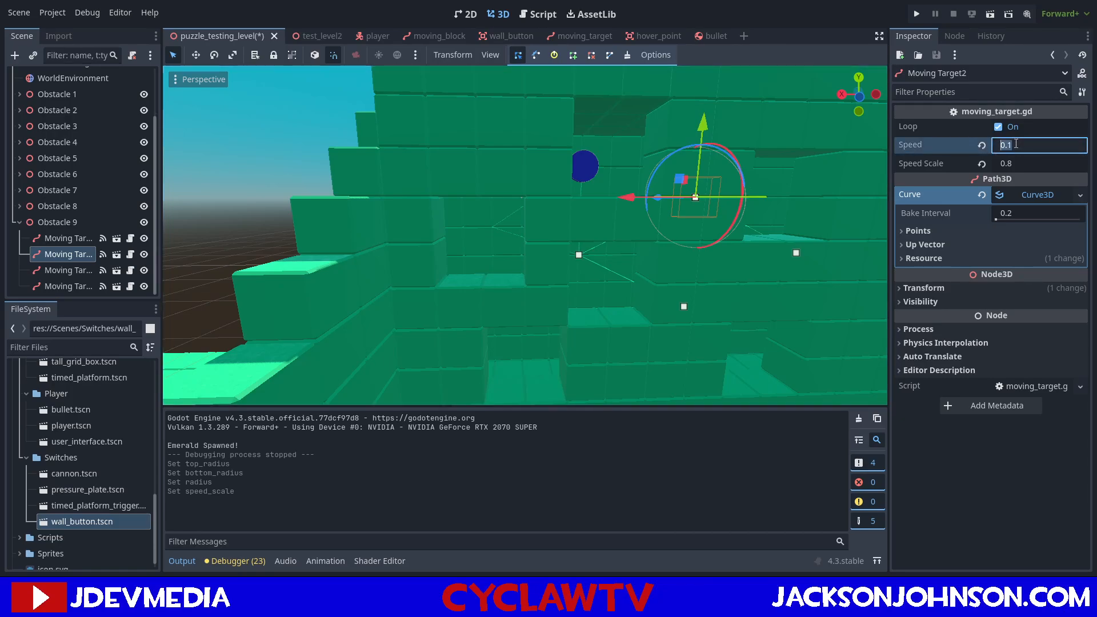
{"action": "type", "text": ".15"}
{"action": "key", "text": "Return"}
{"action": "key", "text": "ctrl+s"}
Set the Speed Scale of Moving Target3 to 0.85 and save the level scene.
{"action": "left_click", "coordinate": [63, 270]}
{"action": "left_click", "coordinate": [1037, 165]}
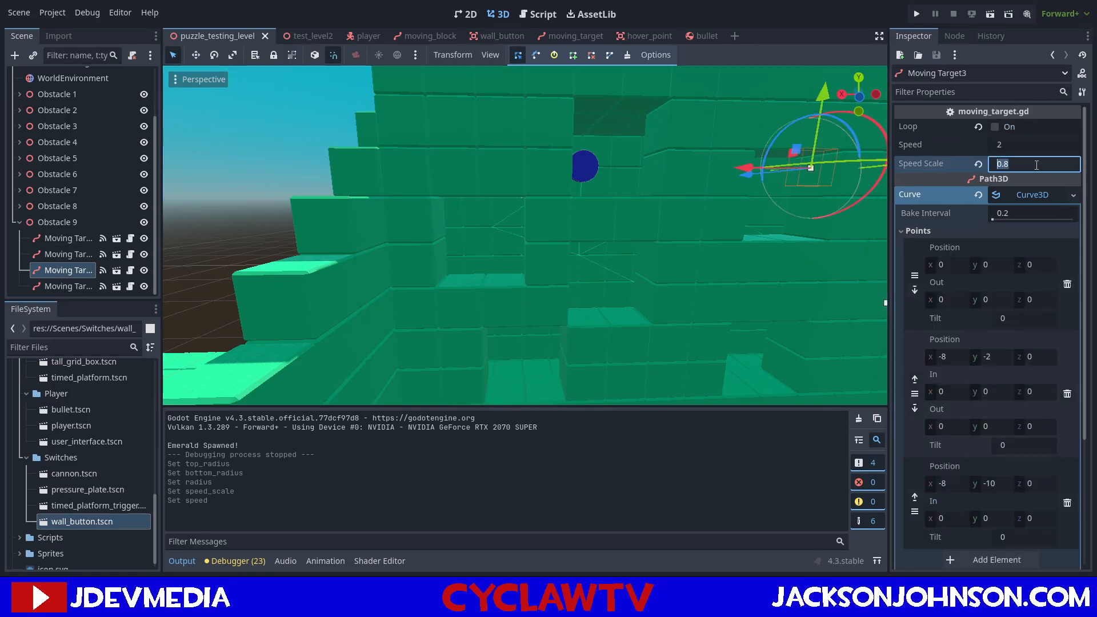
{"action": "type", "text": "0.85"}
{"action": "key", "text": "Return"}
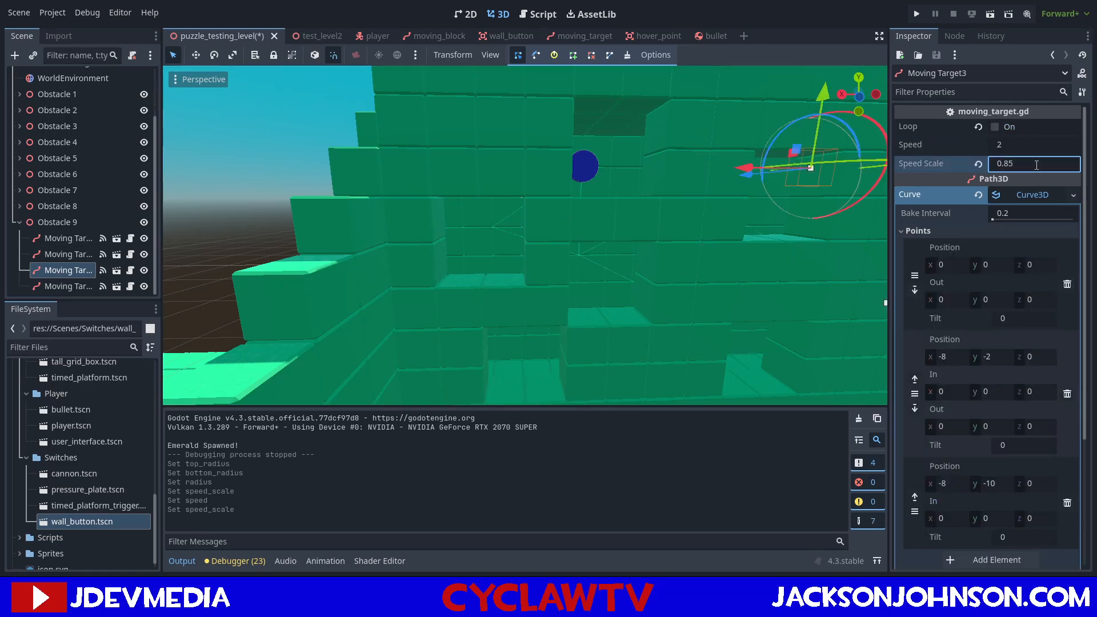
{"action": "key", "text": "ctrl+s"}
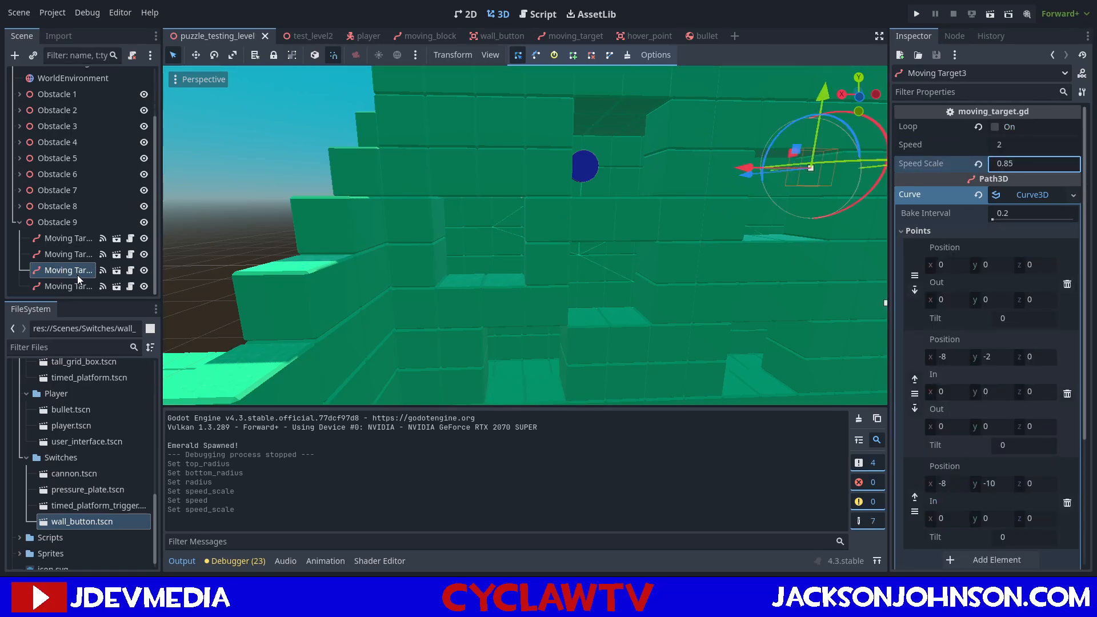
Set the Speed of Moving Target4 to 0.15 and save the level scene.
{"action": "left_click", "coordinate": [78, 282]}
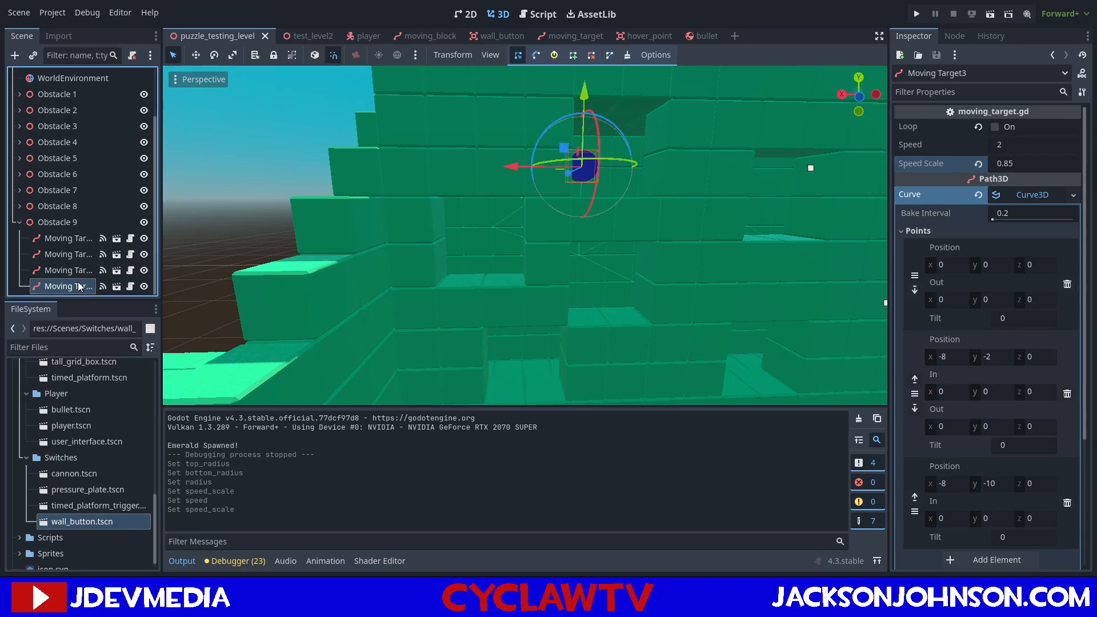
{"action": "left_click", "coordinate": [1014, 144]}
{"action": "type", "text": "0.15"}
{"action": "key", "text": "Return"}
{"action": "key", "text": "ctrl+s"}
{"action": "right_click_drag", "start_coordinate": [711, 221], "coordinate": [677, 225]}
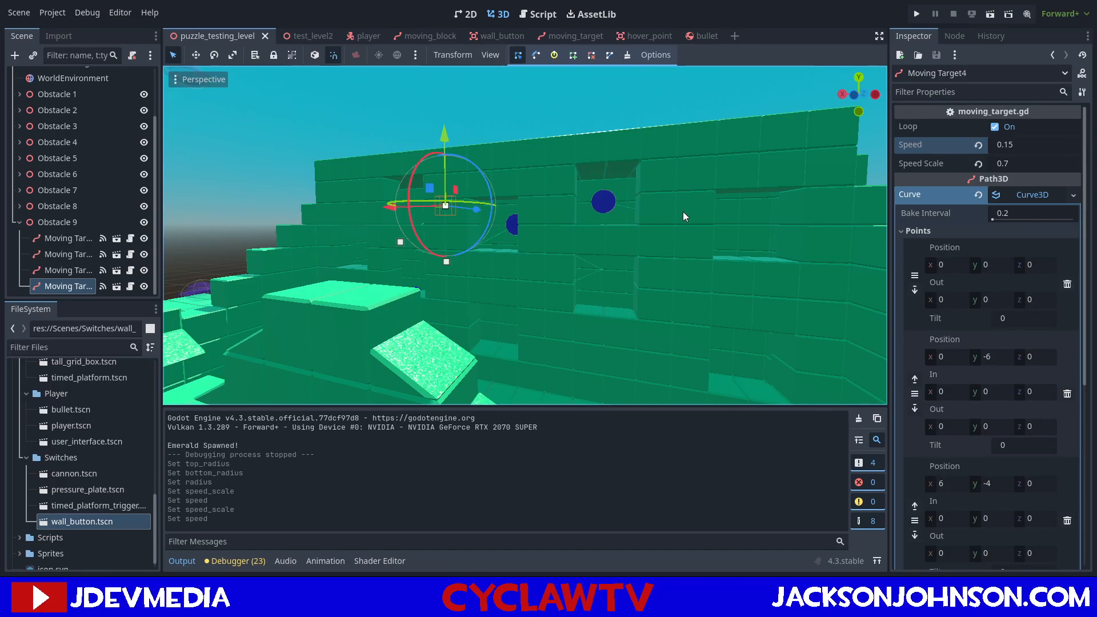
{"action": "right_click_drag", "start_coordinate": [662, 211], "coordinate": [662, 208]}
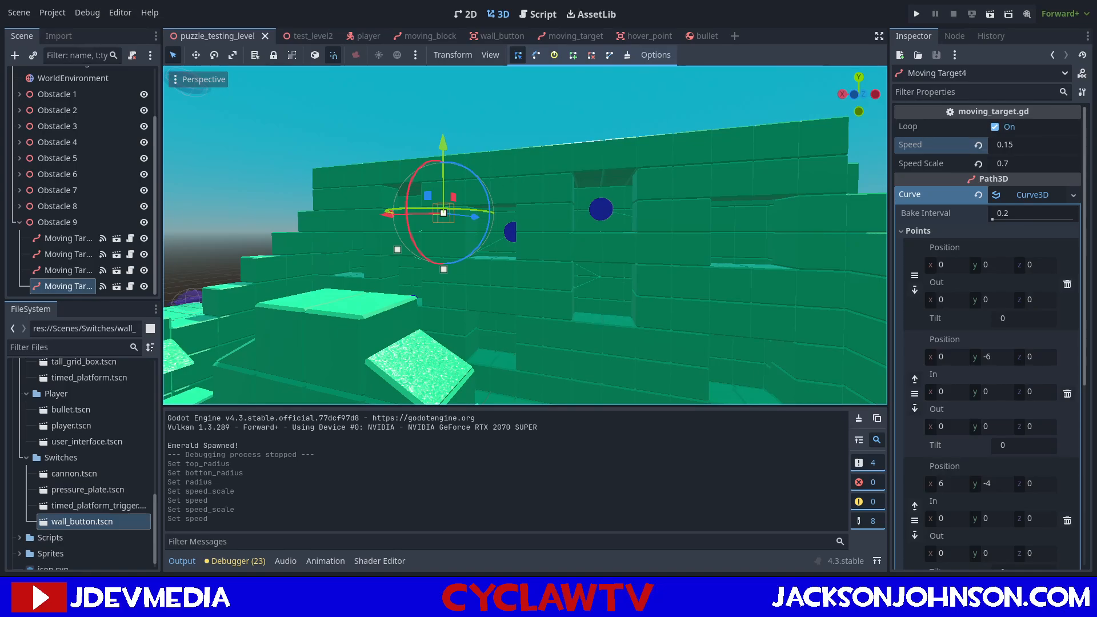
{"action": "mouse_move", "coordinate": [558, 211]}
{"action": "right_mouse_down"}
{"action": "mouse_move", "coordinate": [320, 220]}
{"action": "mouse_move", "coordinate": [435, 195]}
{"action": "mouse_move", "coordinate": [172, 200]}
{"action": "mouse_move", "coordinate": [553, 204]}
{"action": "right_mouse_up"}
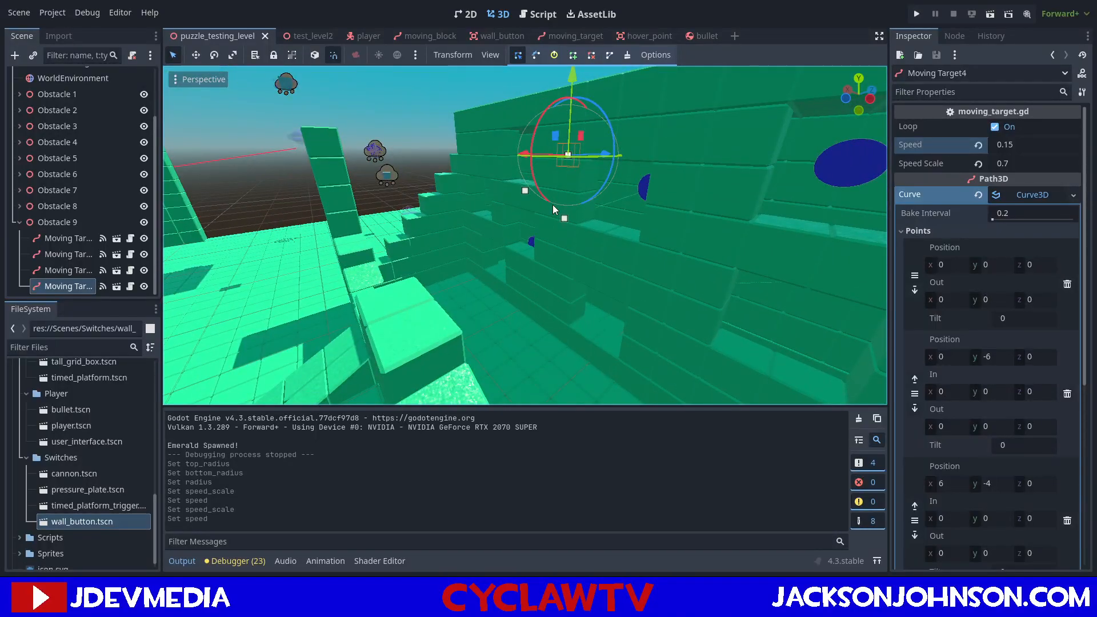